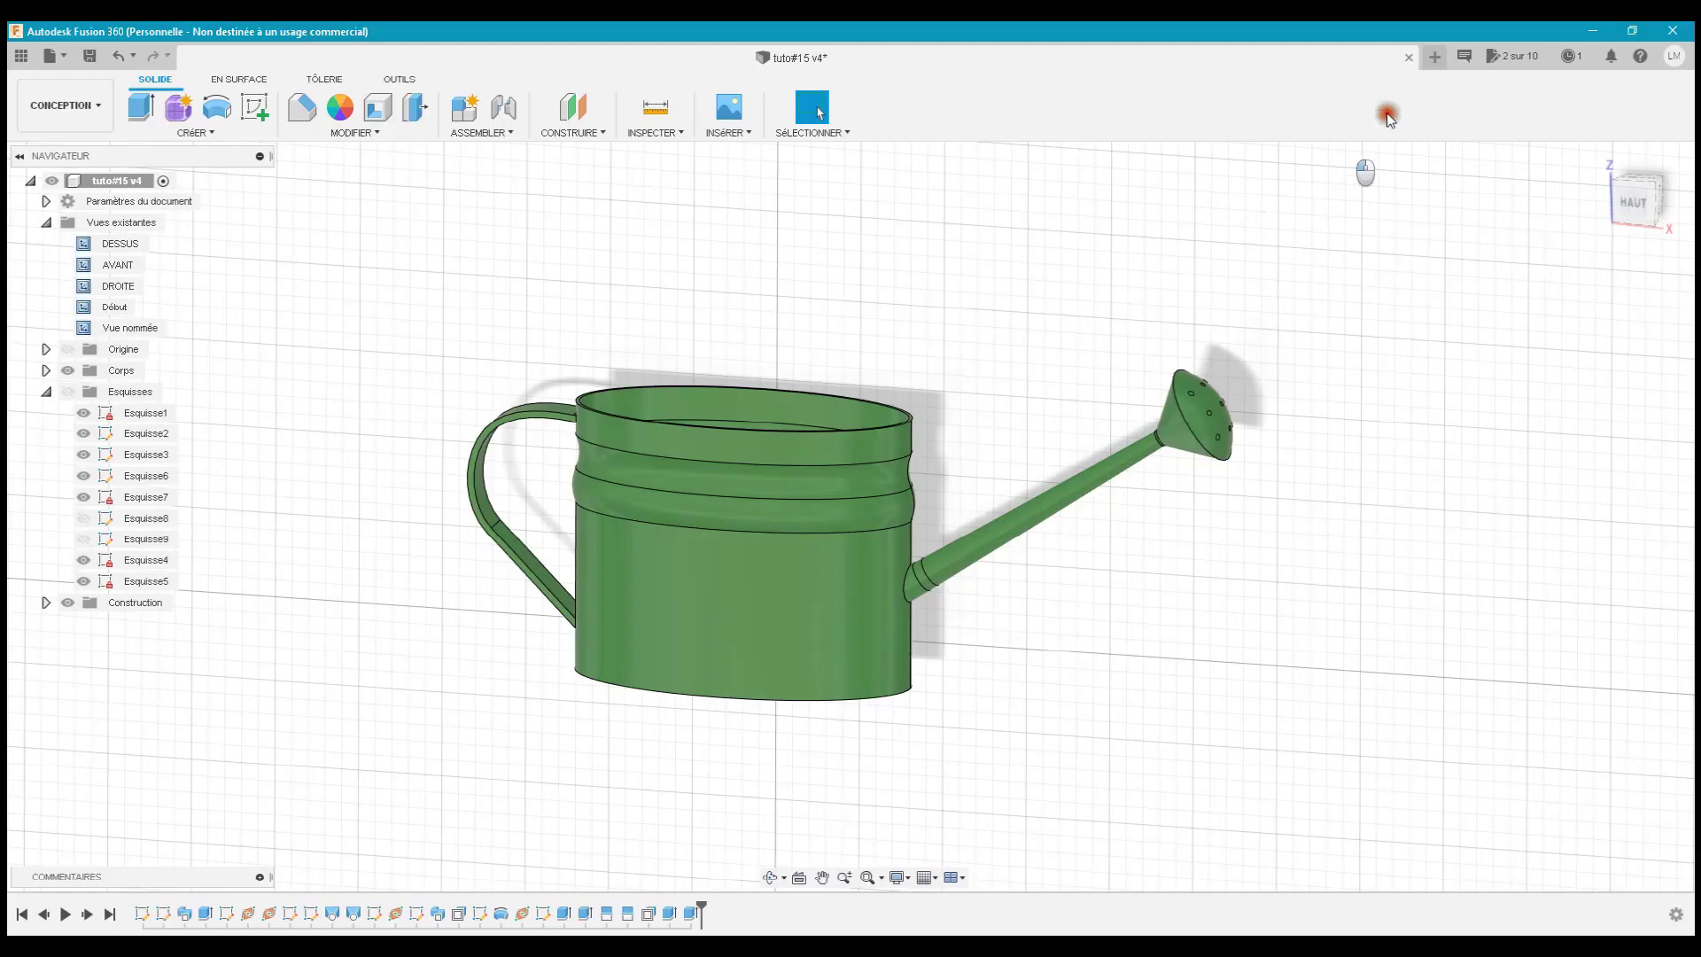
- Create a new design and start a sketch on the horizontal XY plane
click(1434, 58)
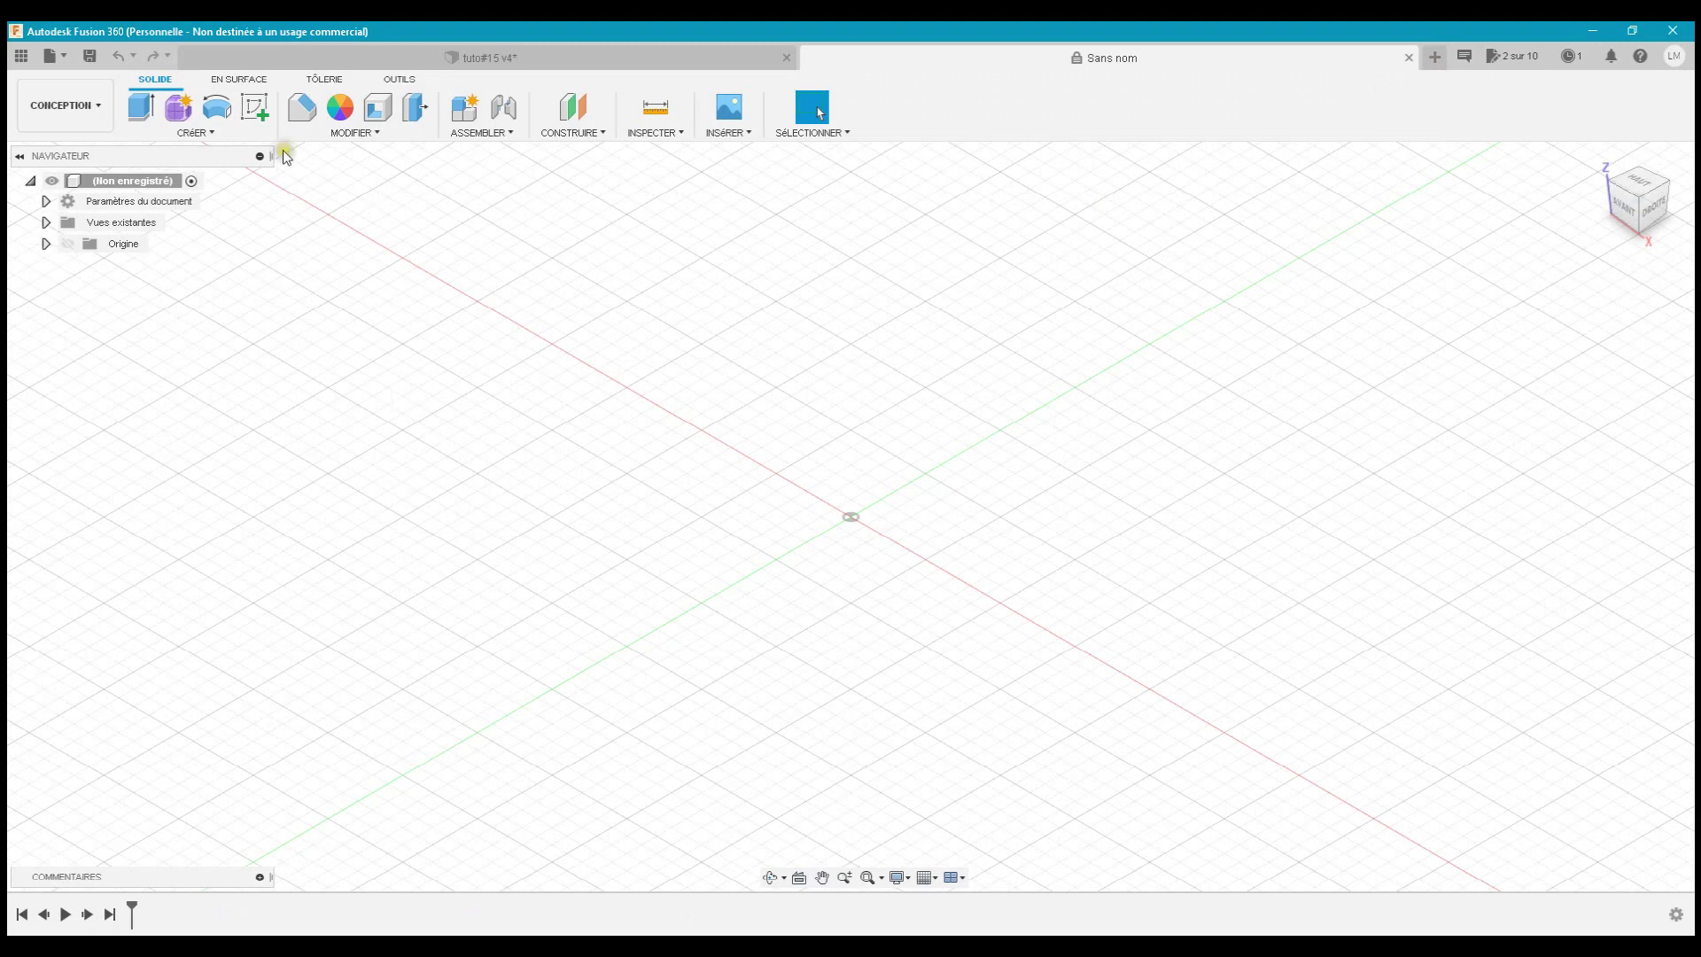
click(254, 106)
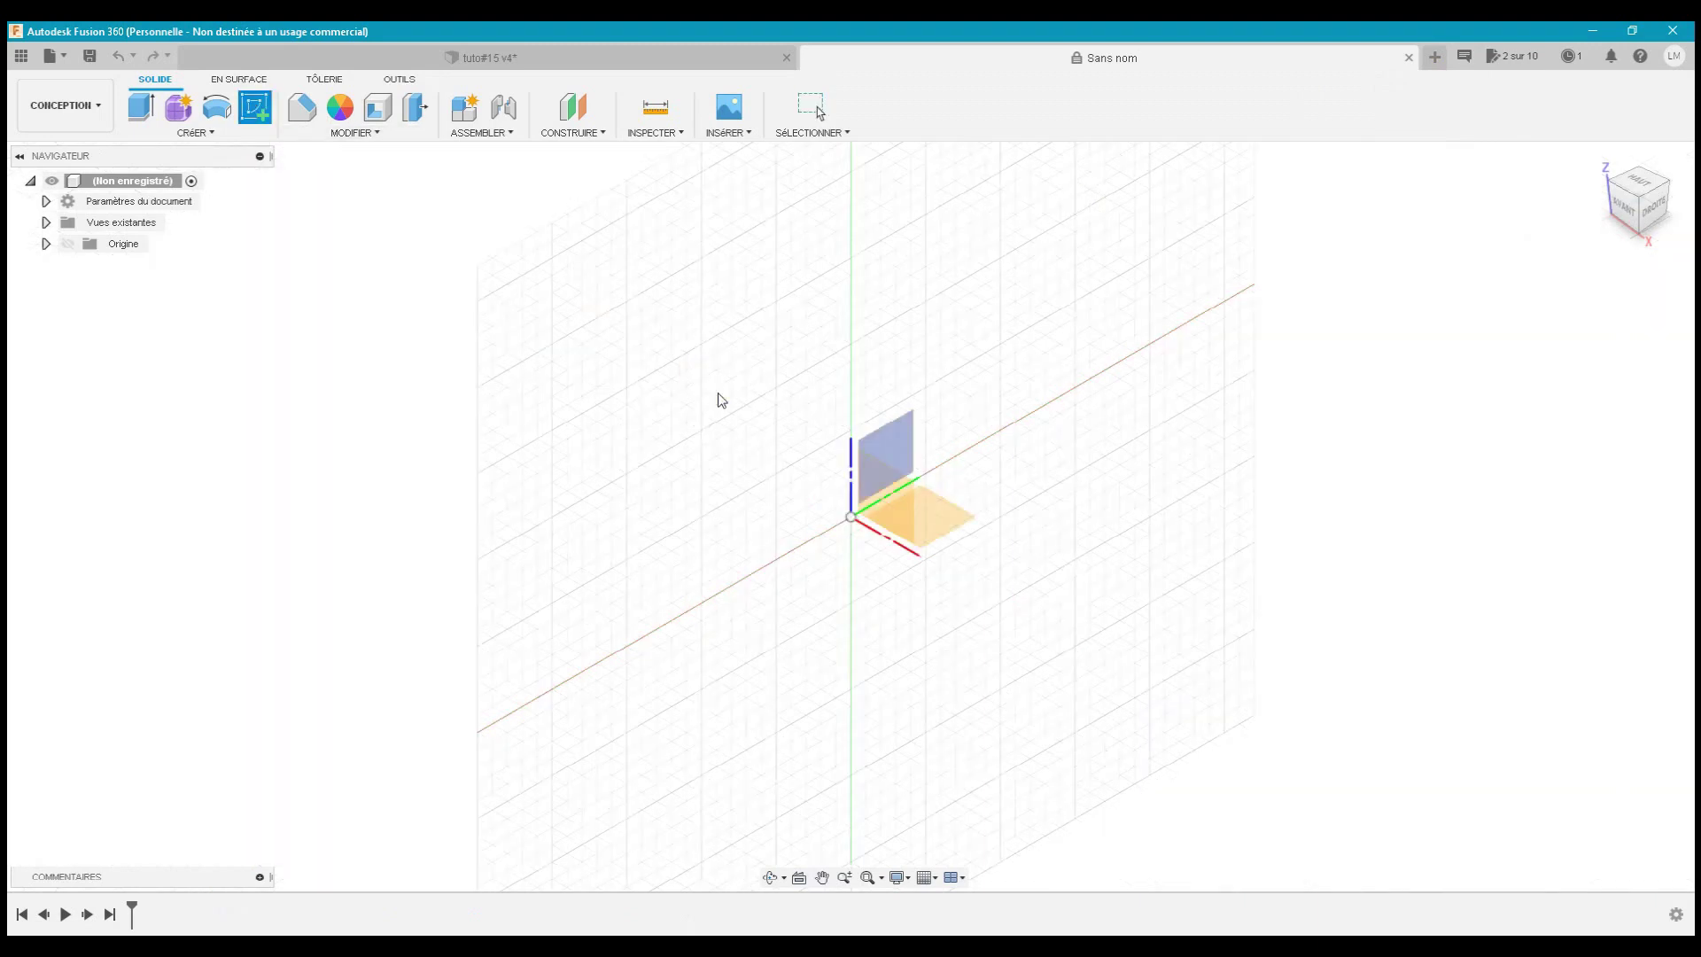
click(837, 566)
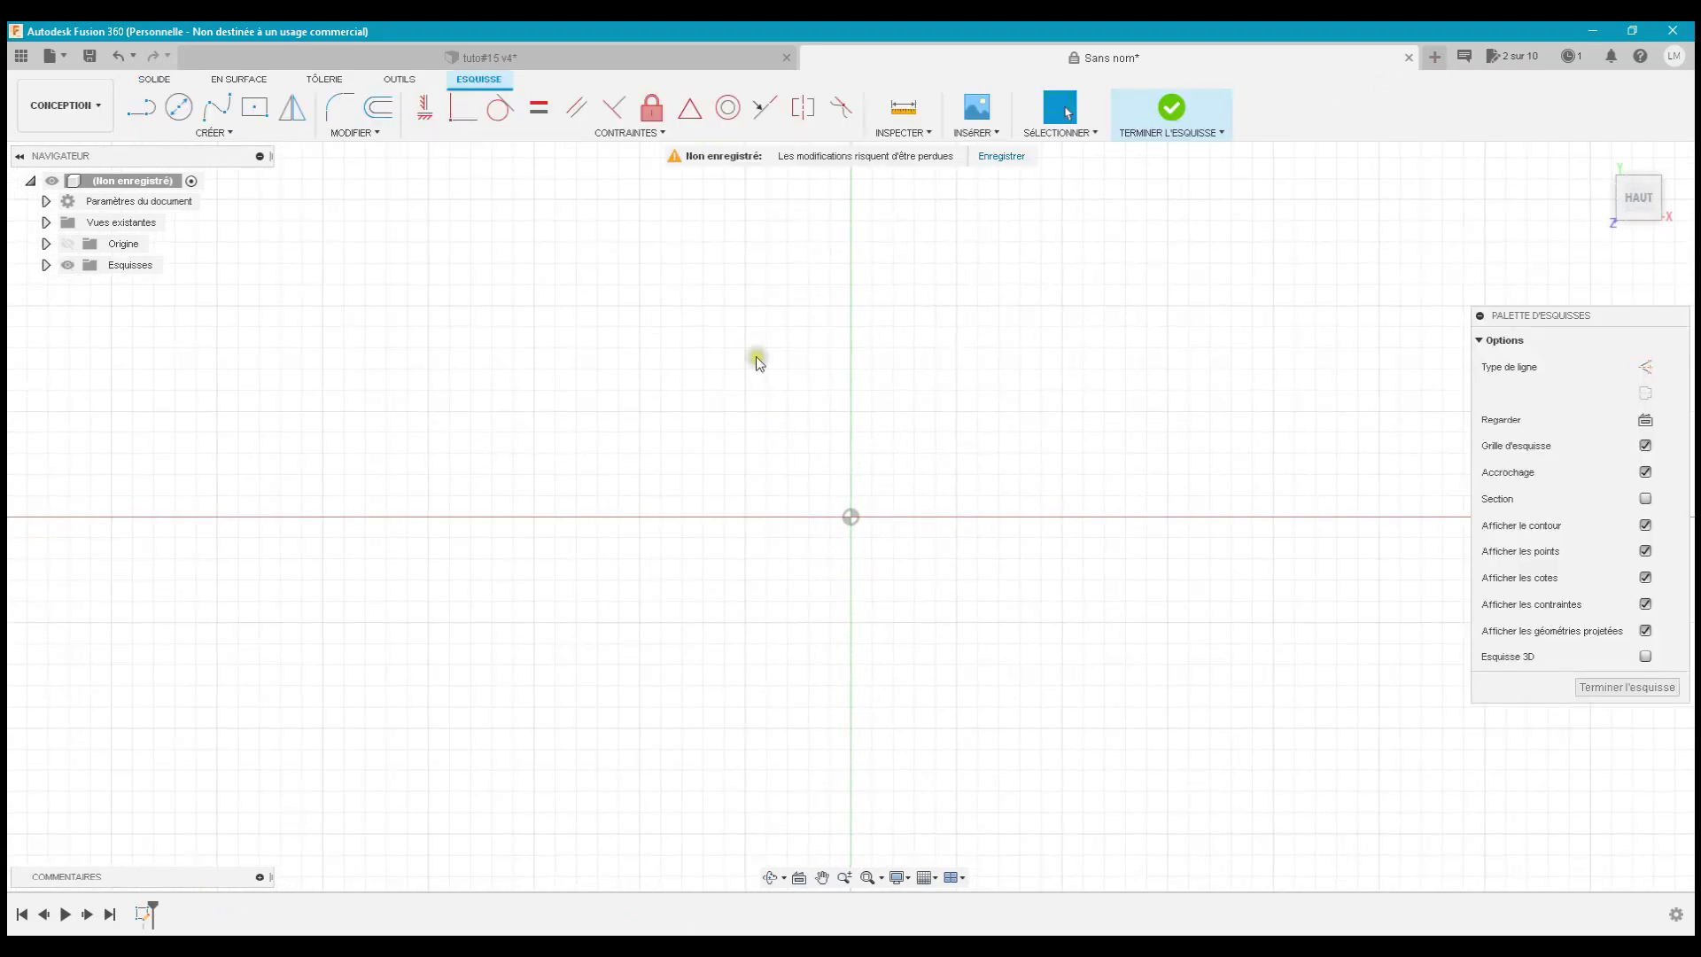
- Examine the underside of the finished watering can in the tuto#15 design, then return to the unsaved design
click(615, 56)
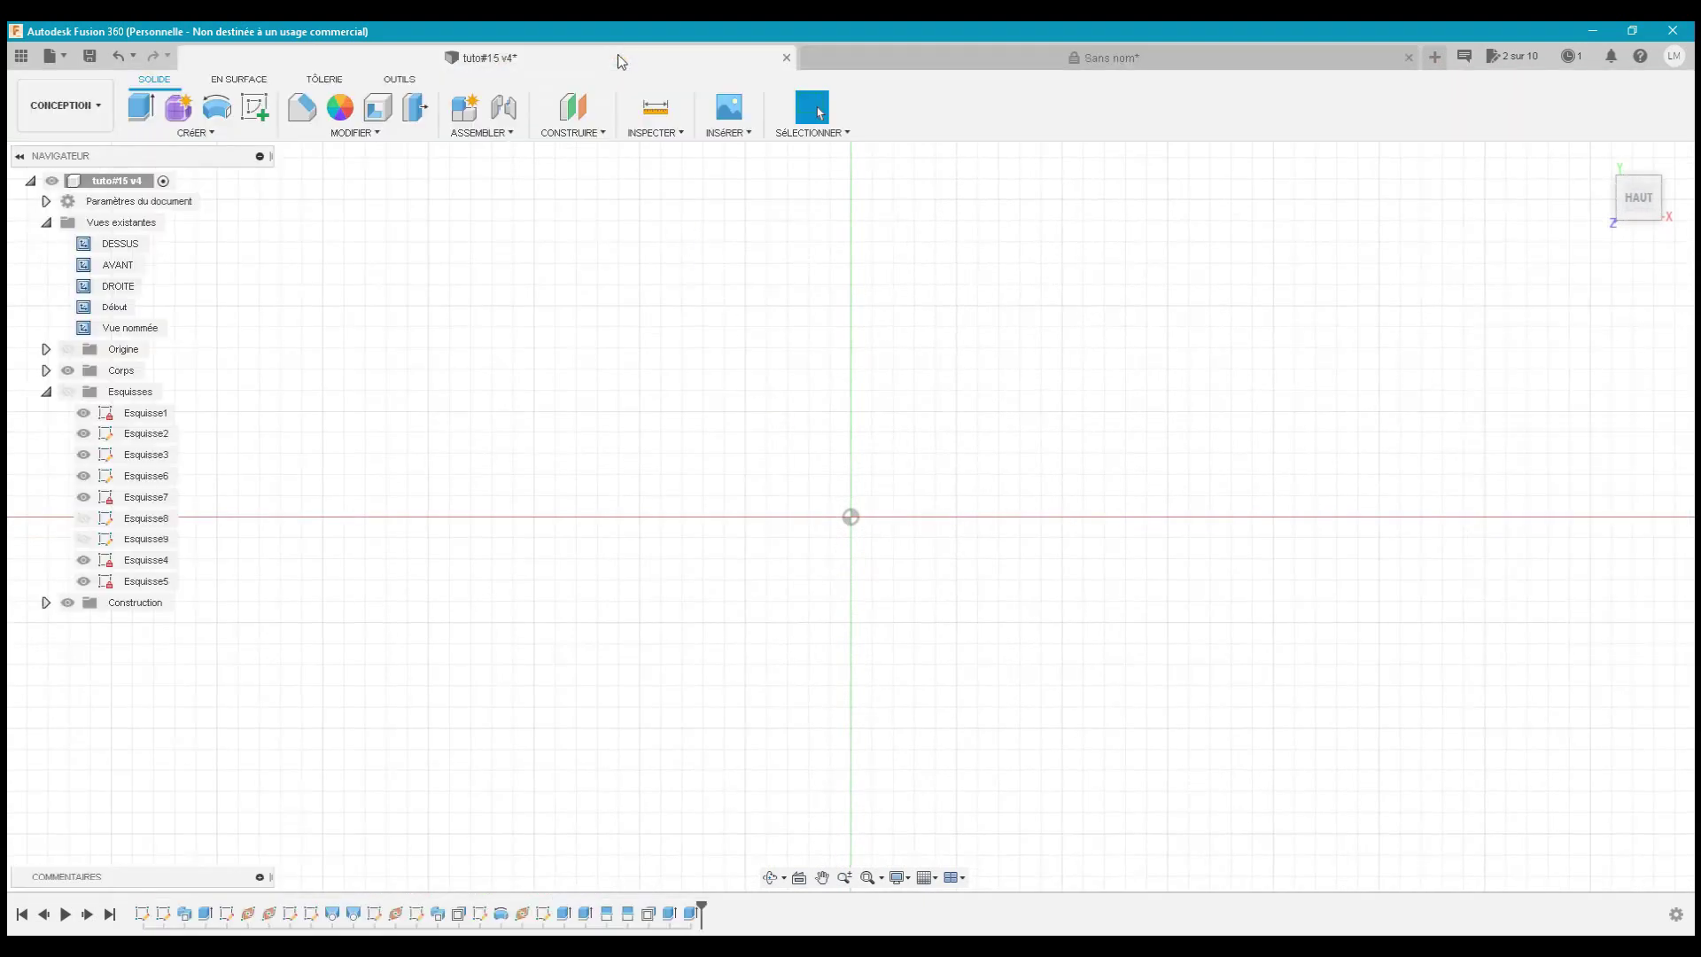
shift+middle_drag(730, 524, 771, 482)
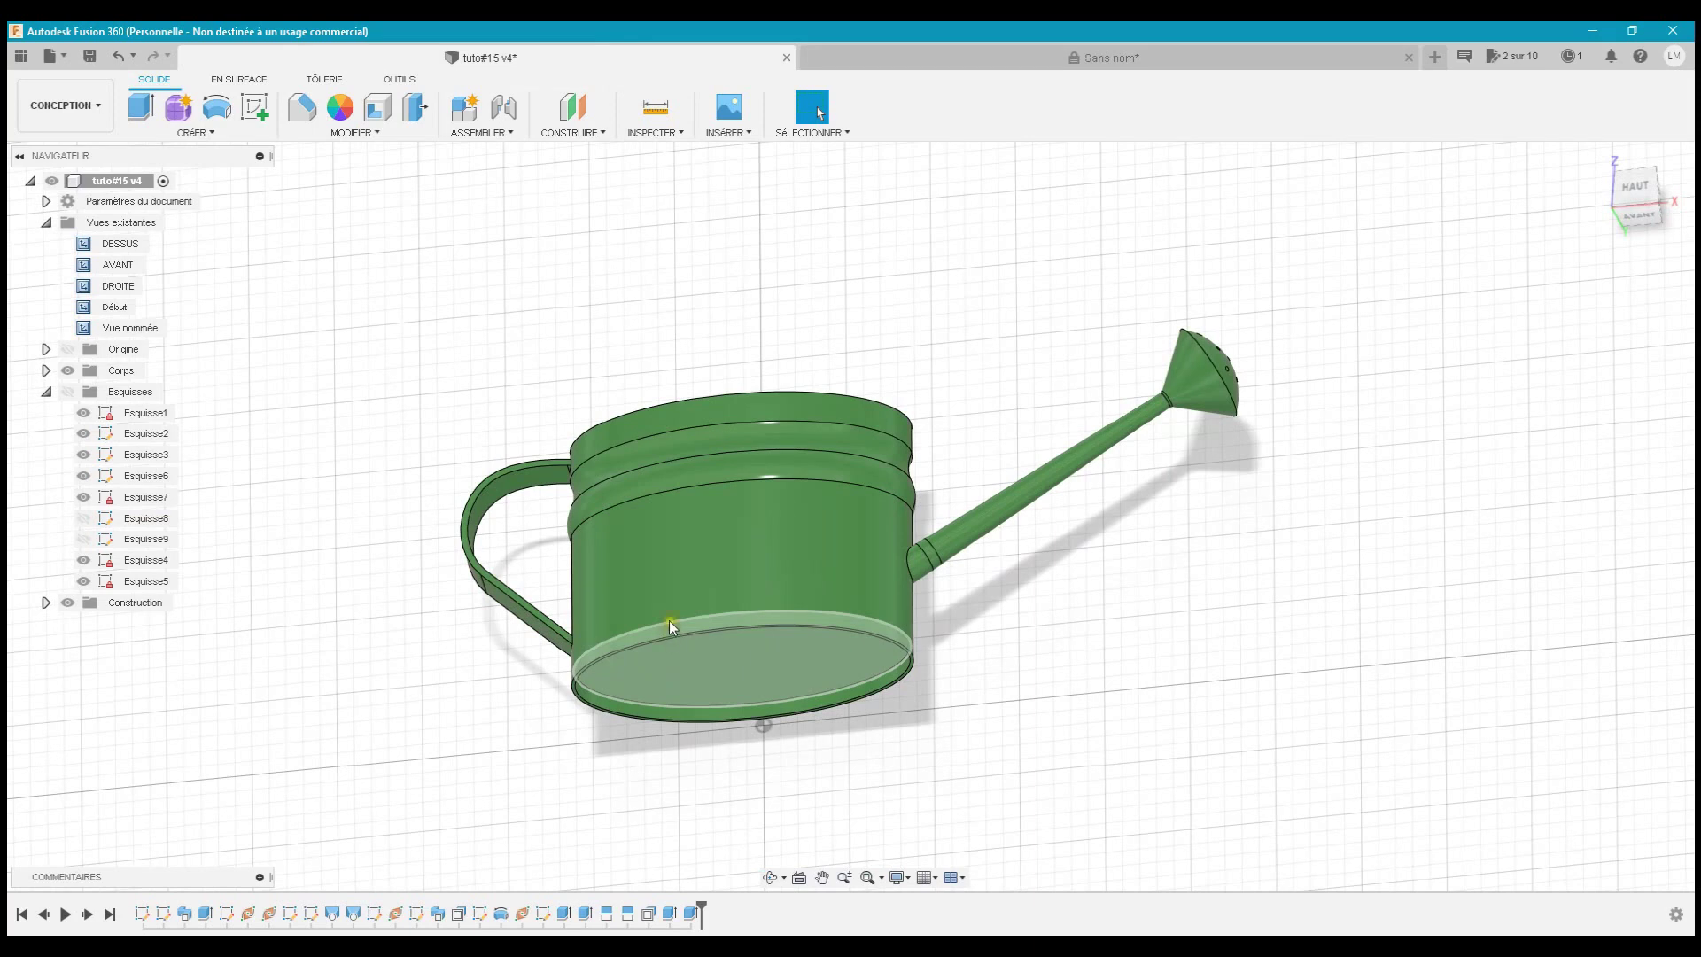
double_click(105, 330)
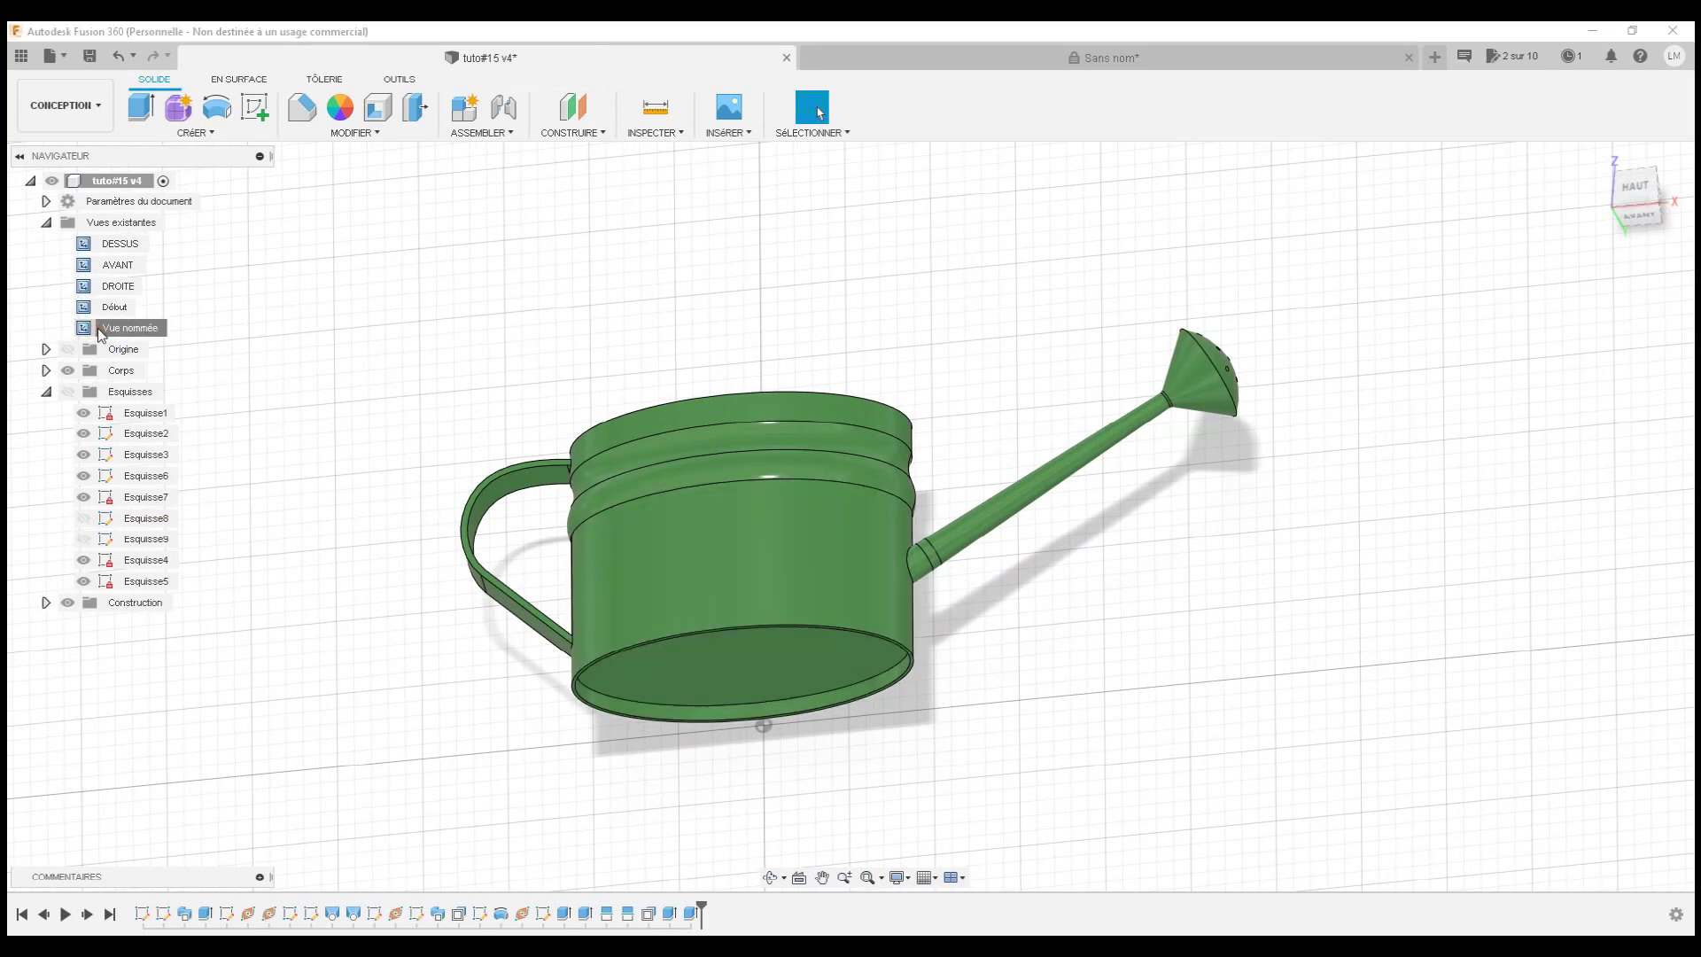
click(999, 58)
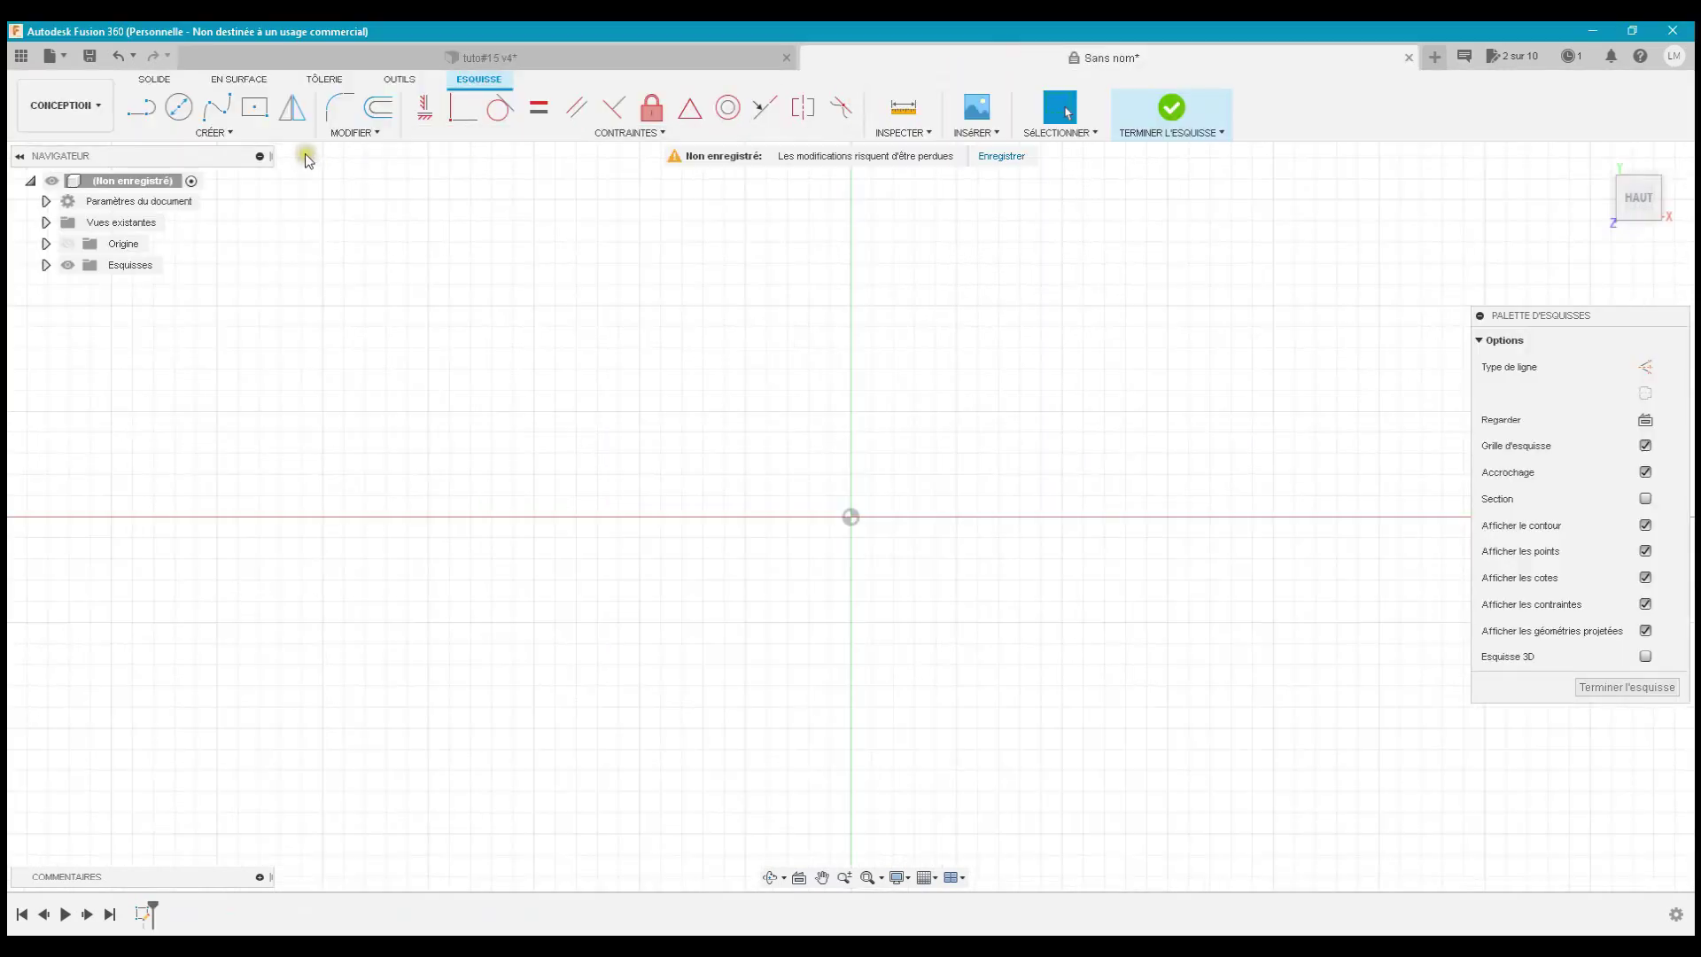
- Draw an ellipse centred on the origin with a 100 mm horizontal axis and a 50 mm vertical axis
click(215, 132)
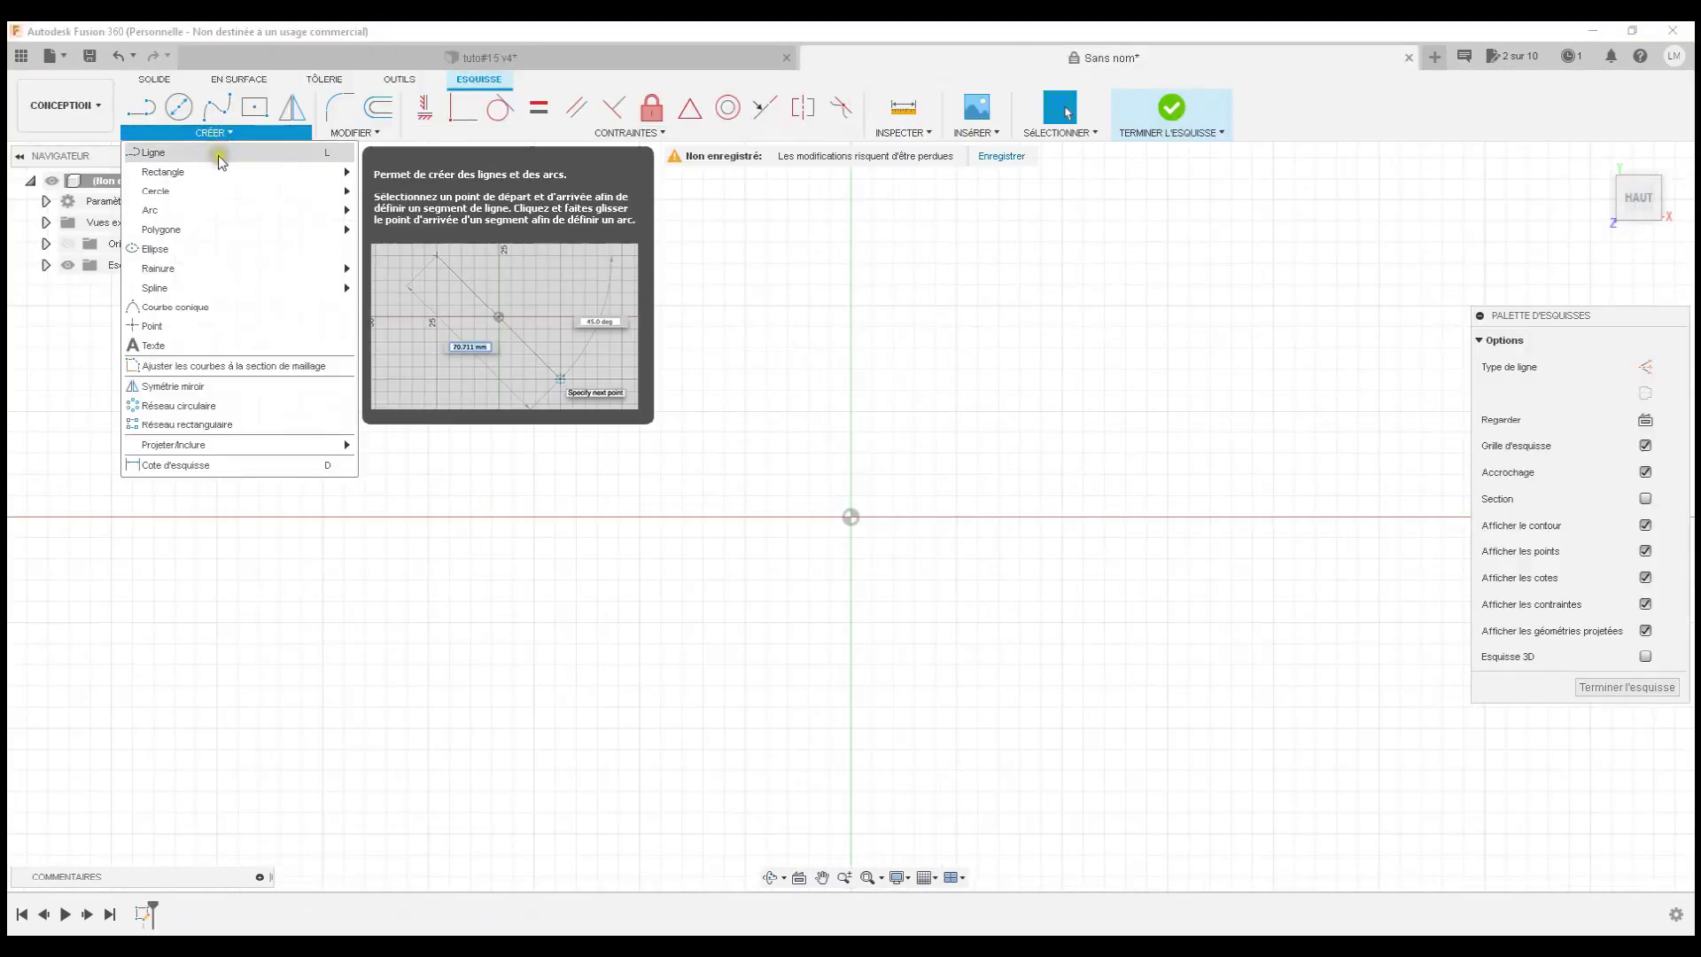
click(244, 250)
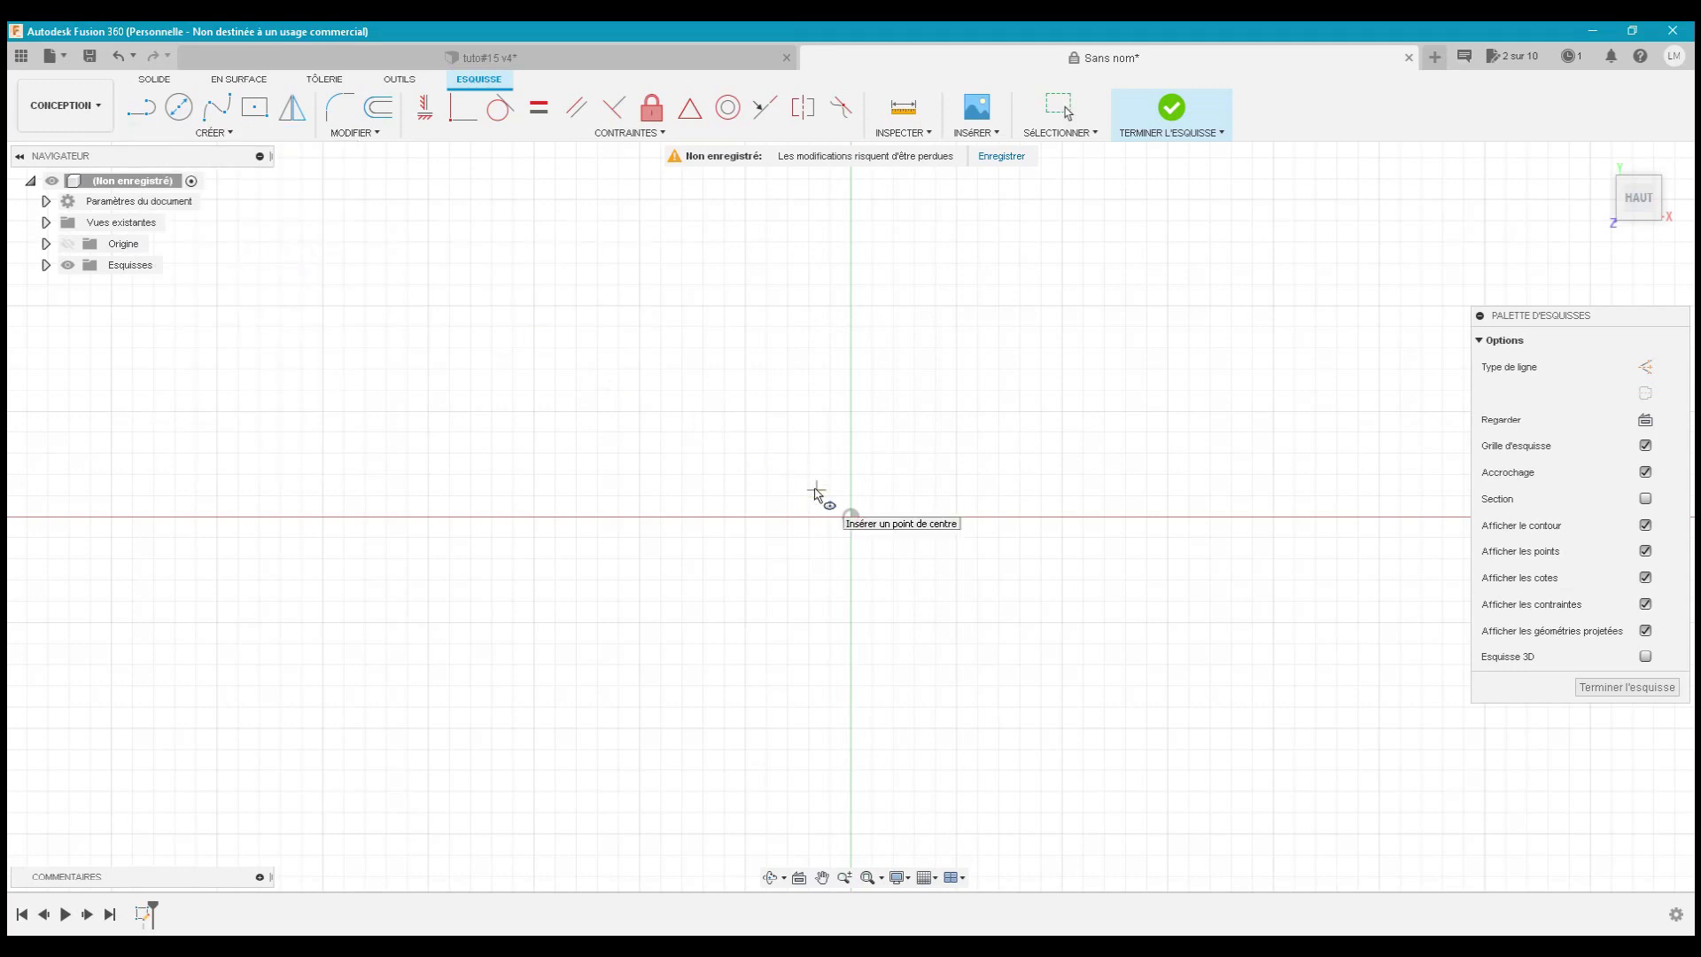
click(850, 517)
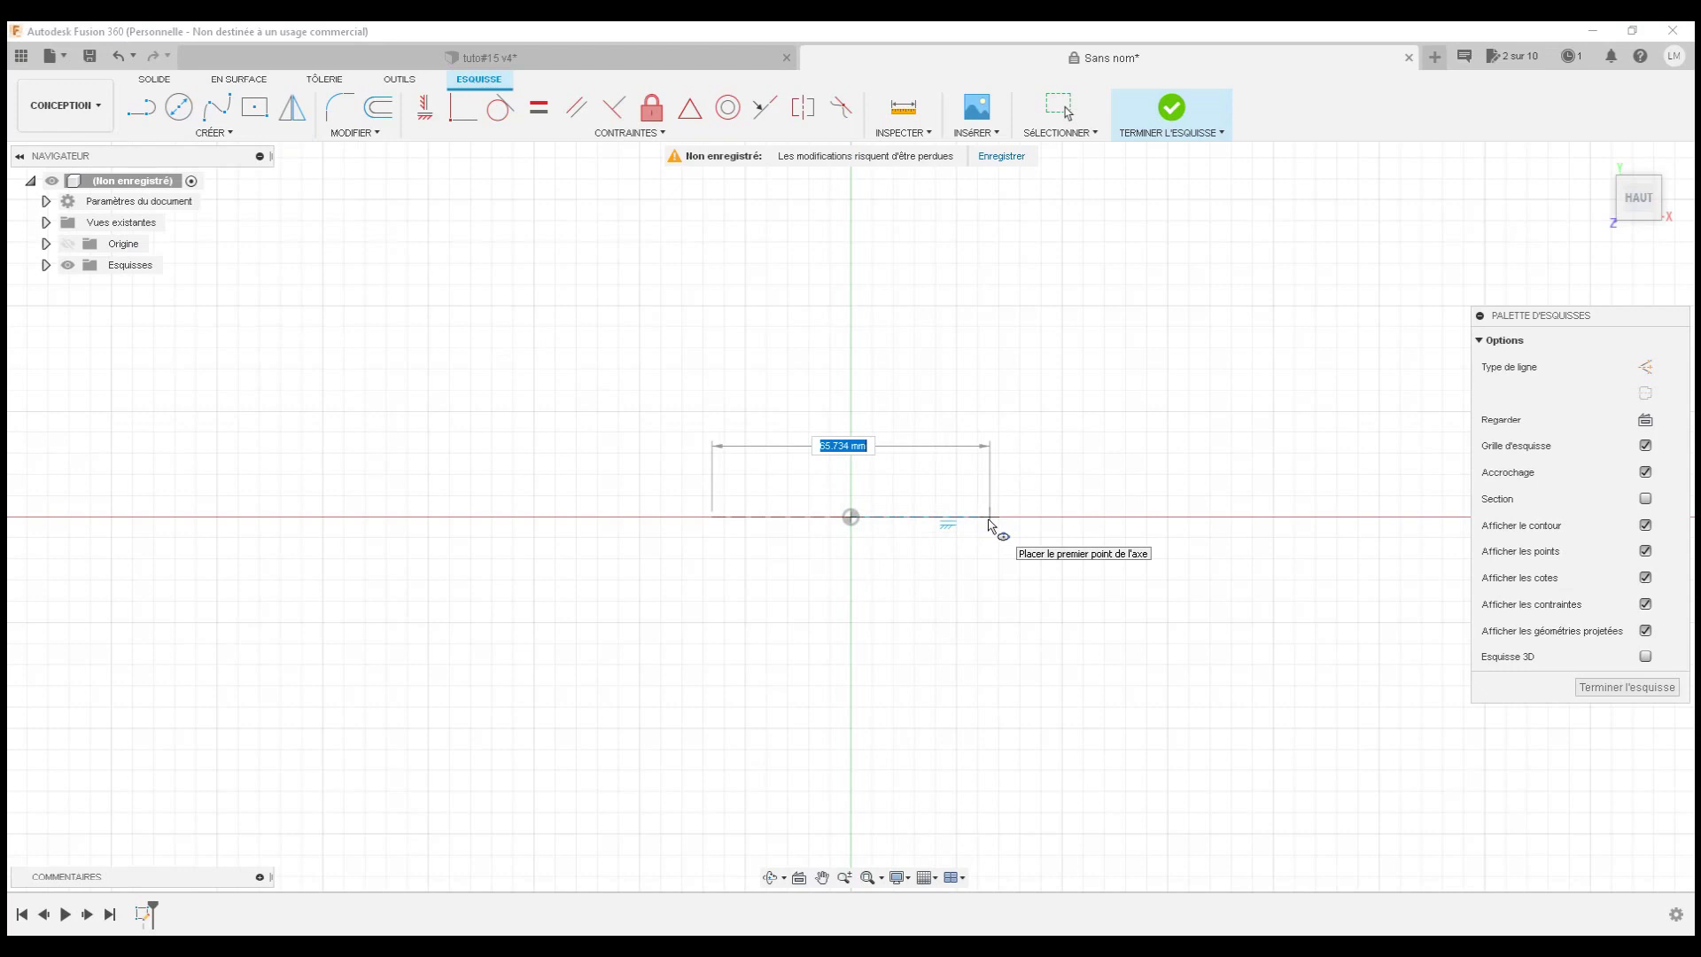
text(100)
key(Tab)
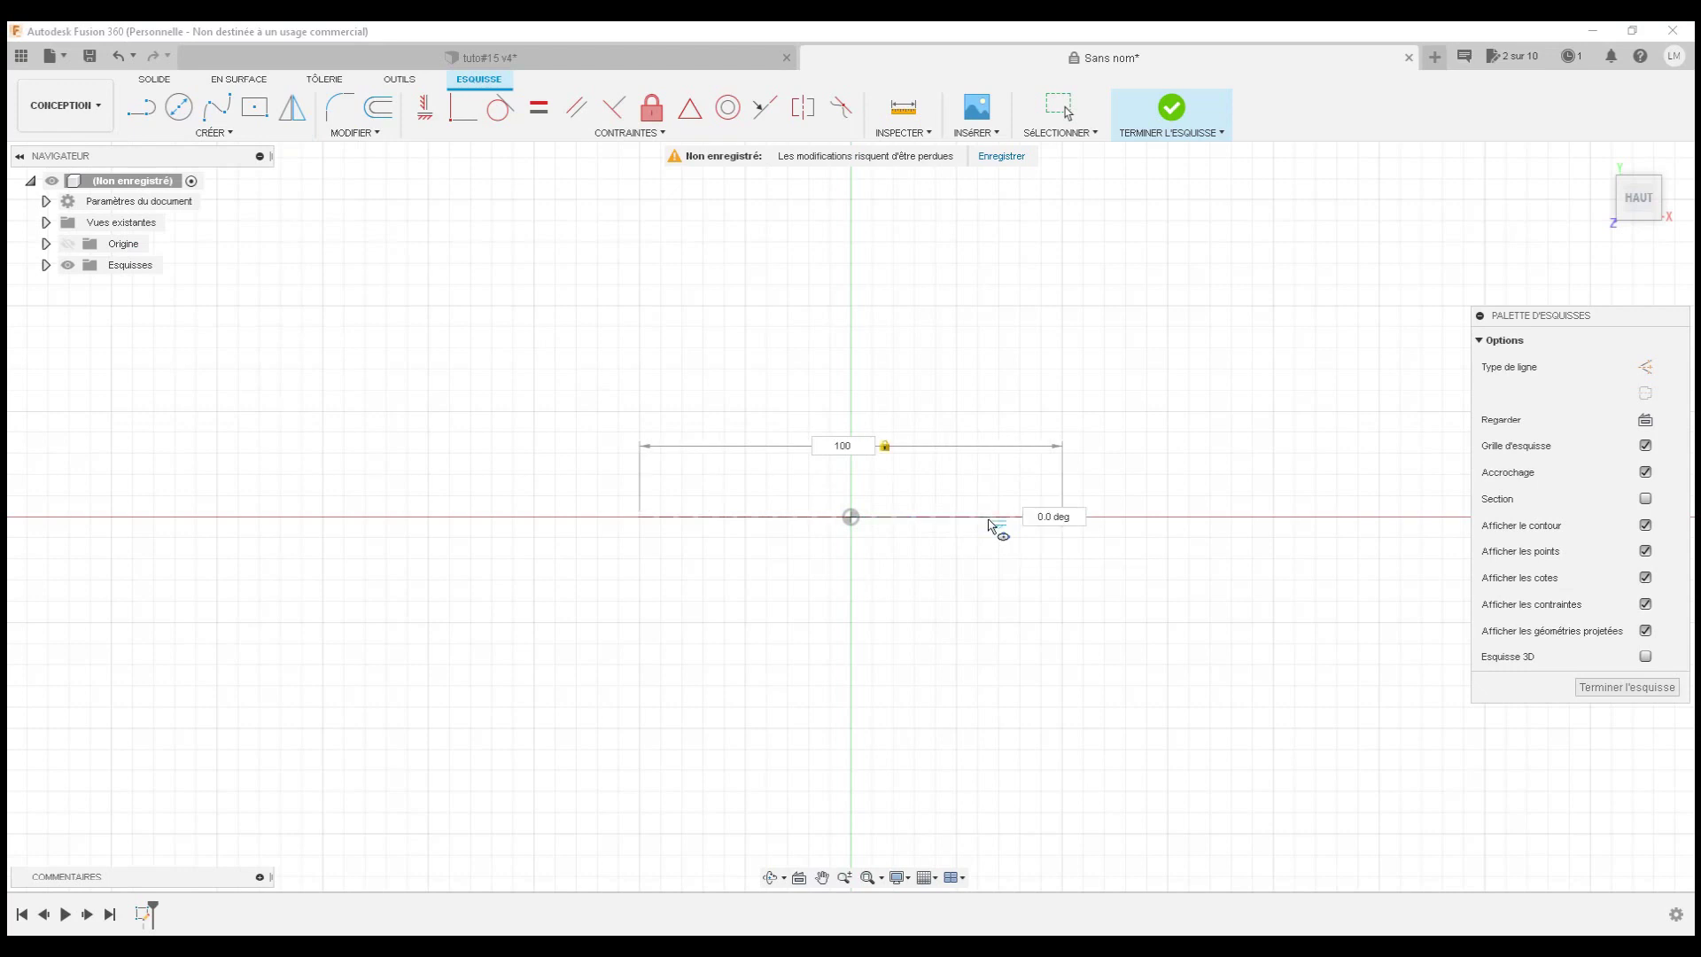
click(994, 527)
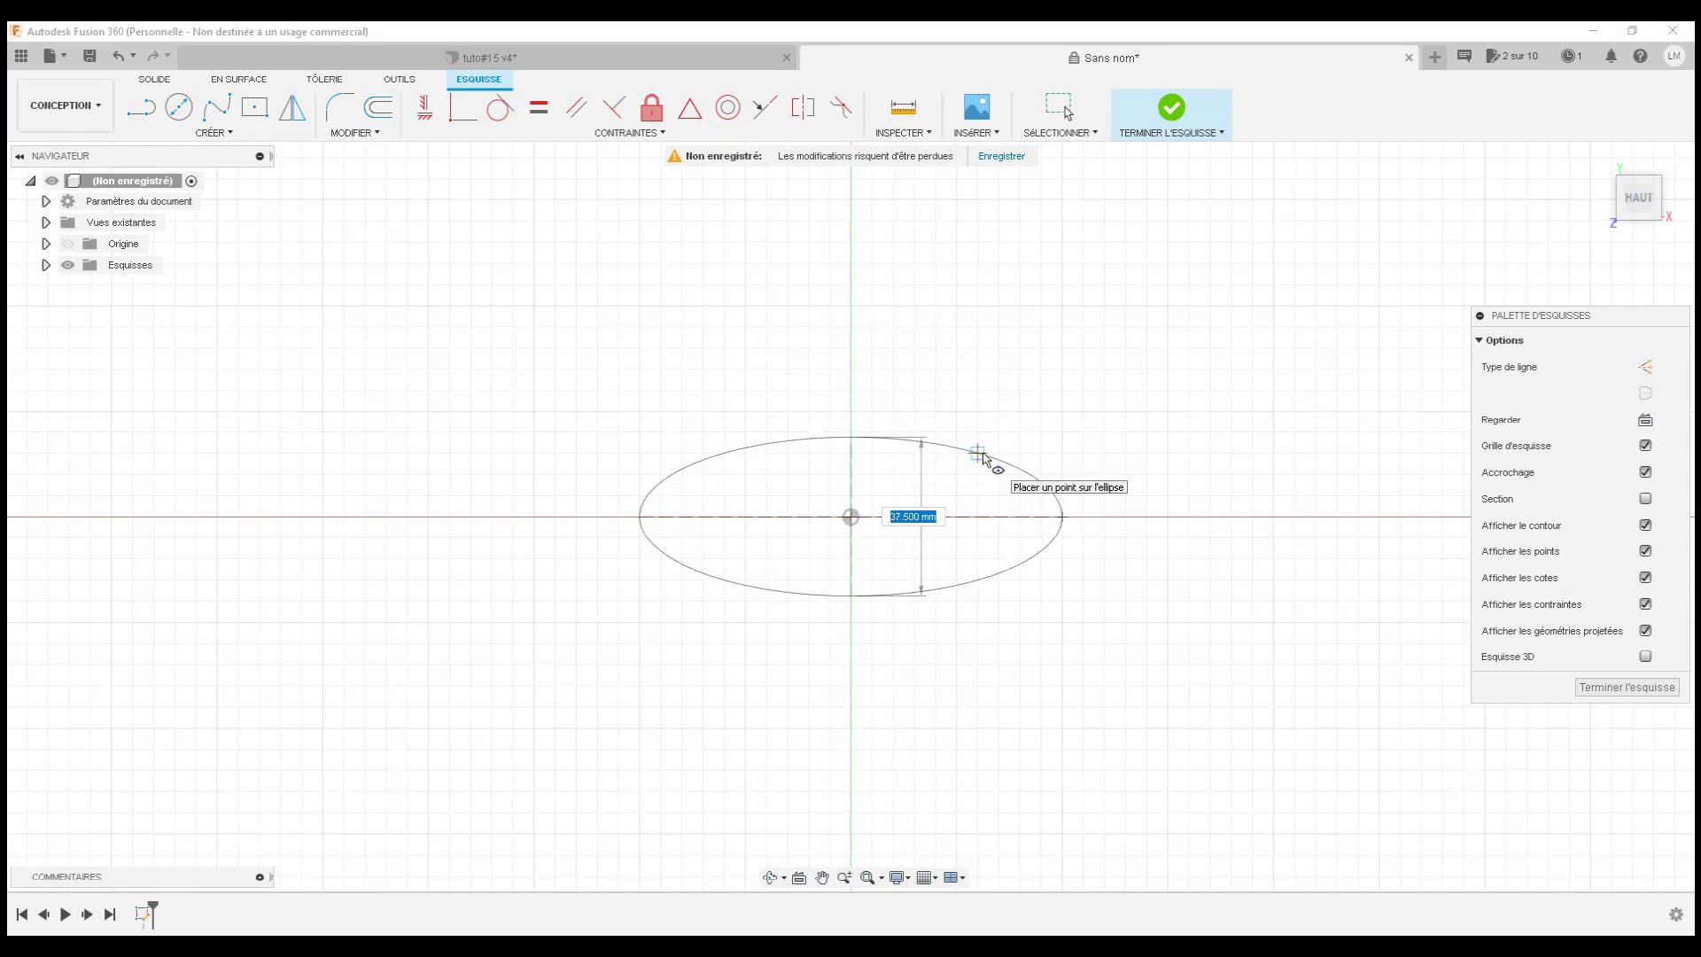
text(50)
key(Tab)
click(984, 458)
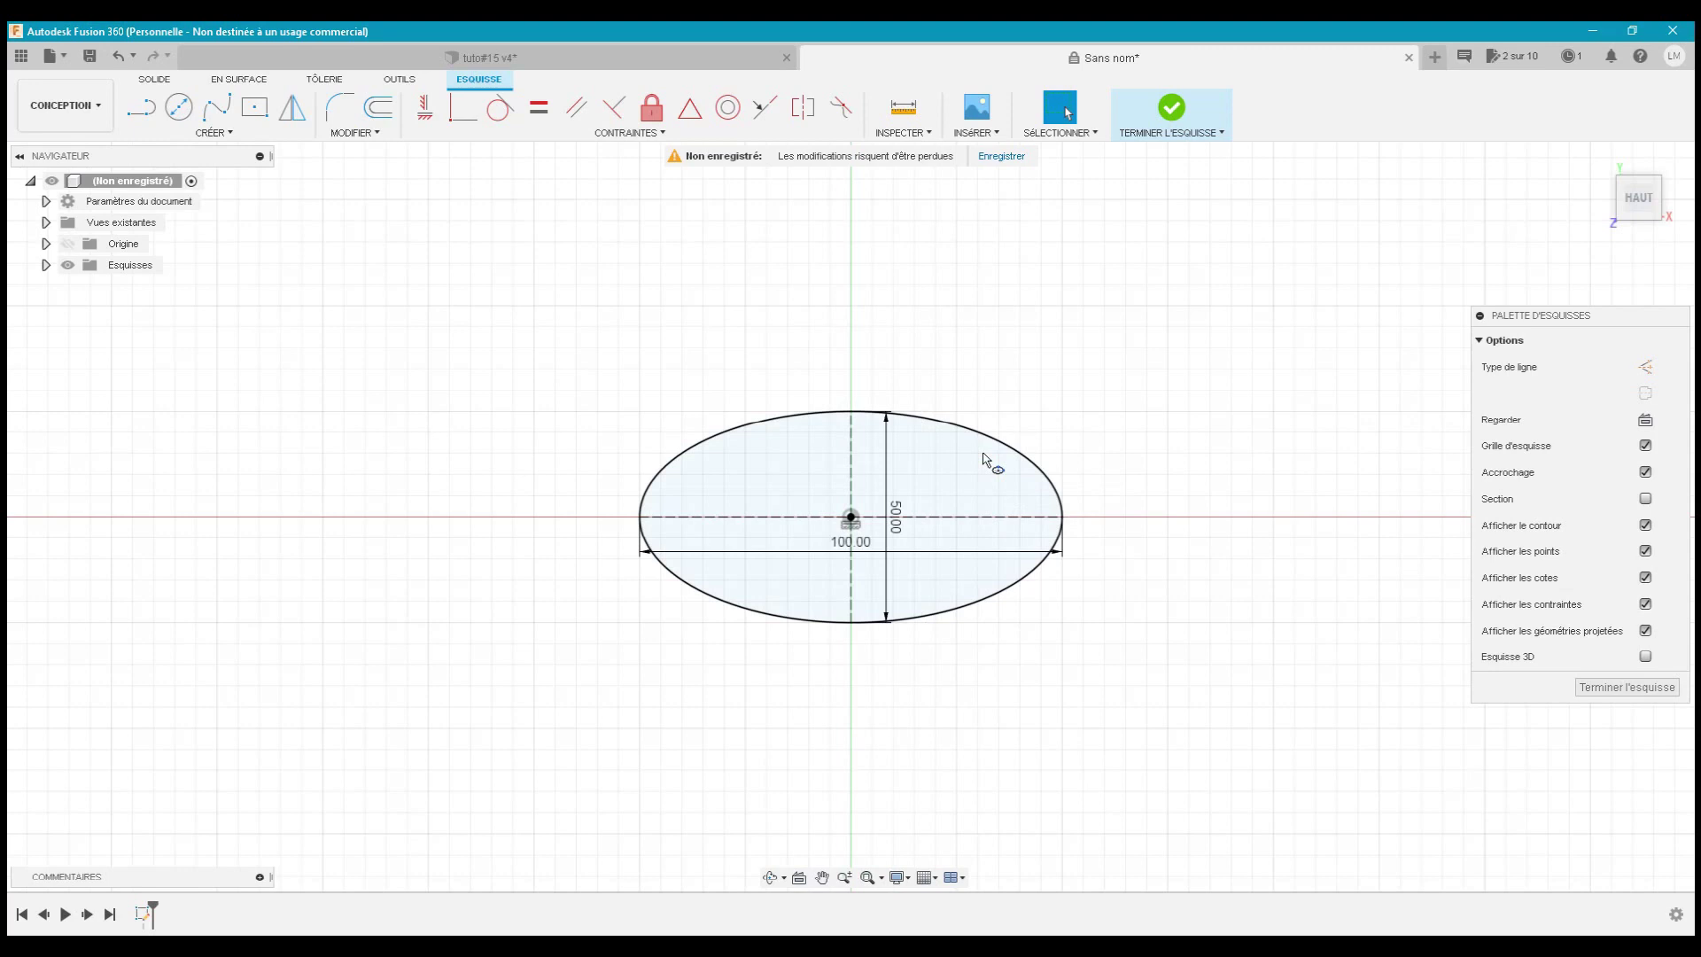
key(Escape)
- Offset the ellipse inward by -1 mm and finish the sketch
click(378, 107)
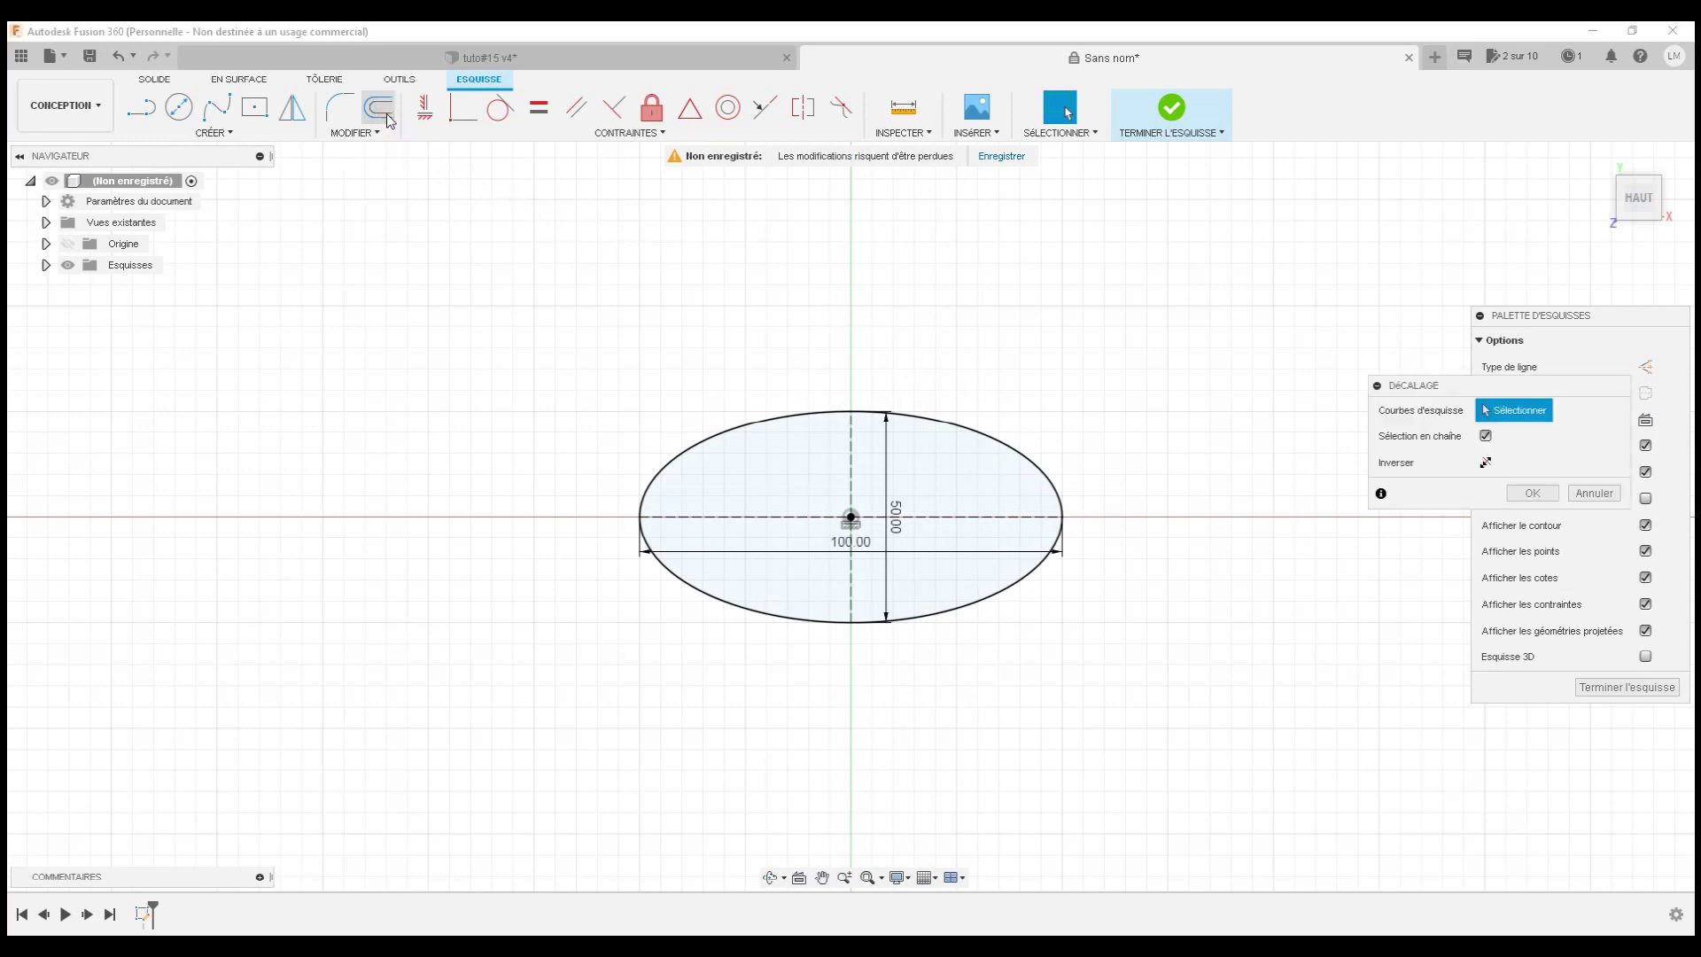
click(720, 430)
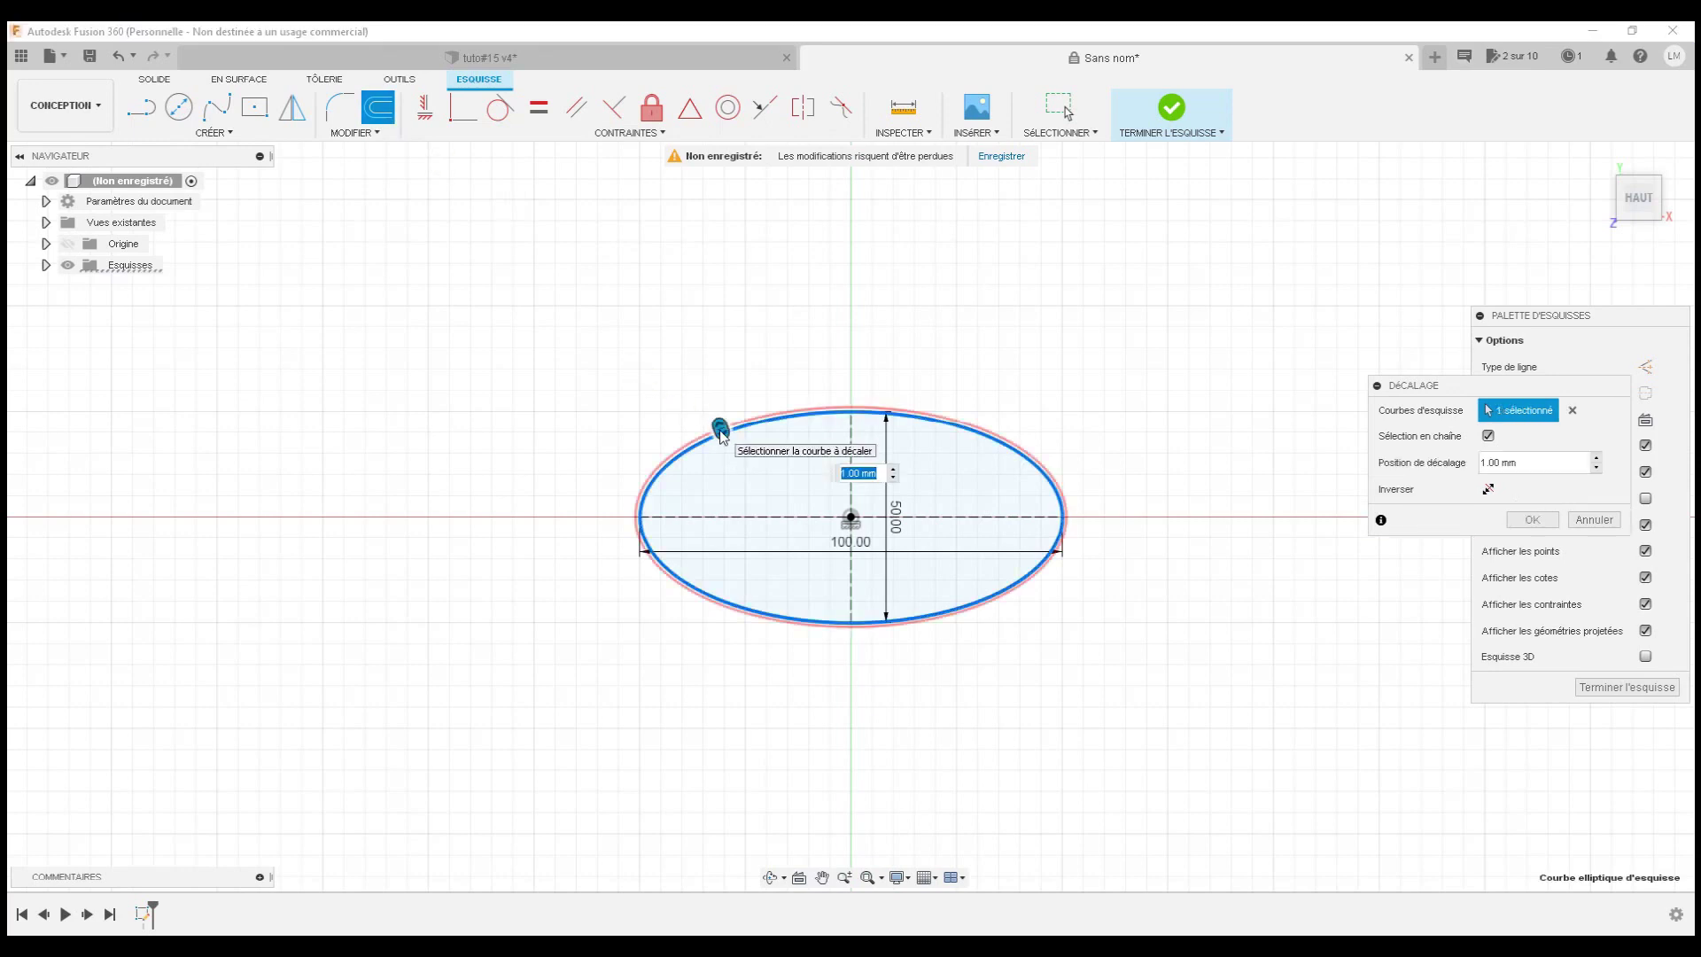
text(-1)
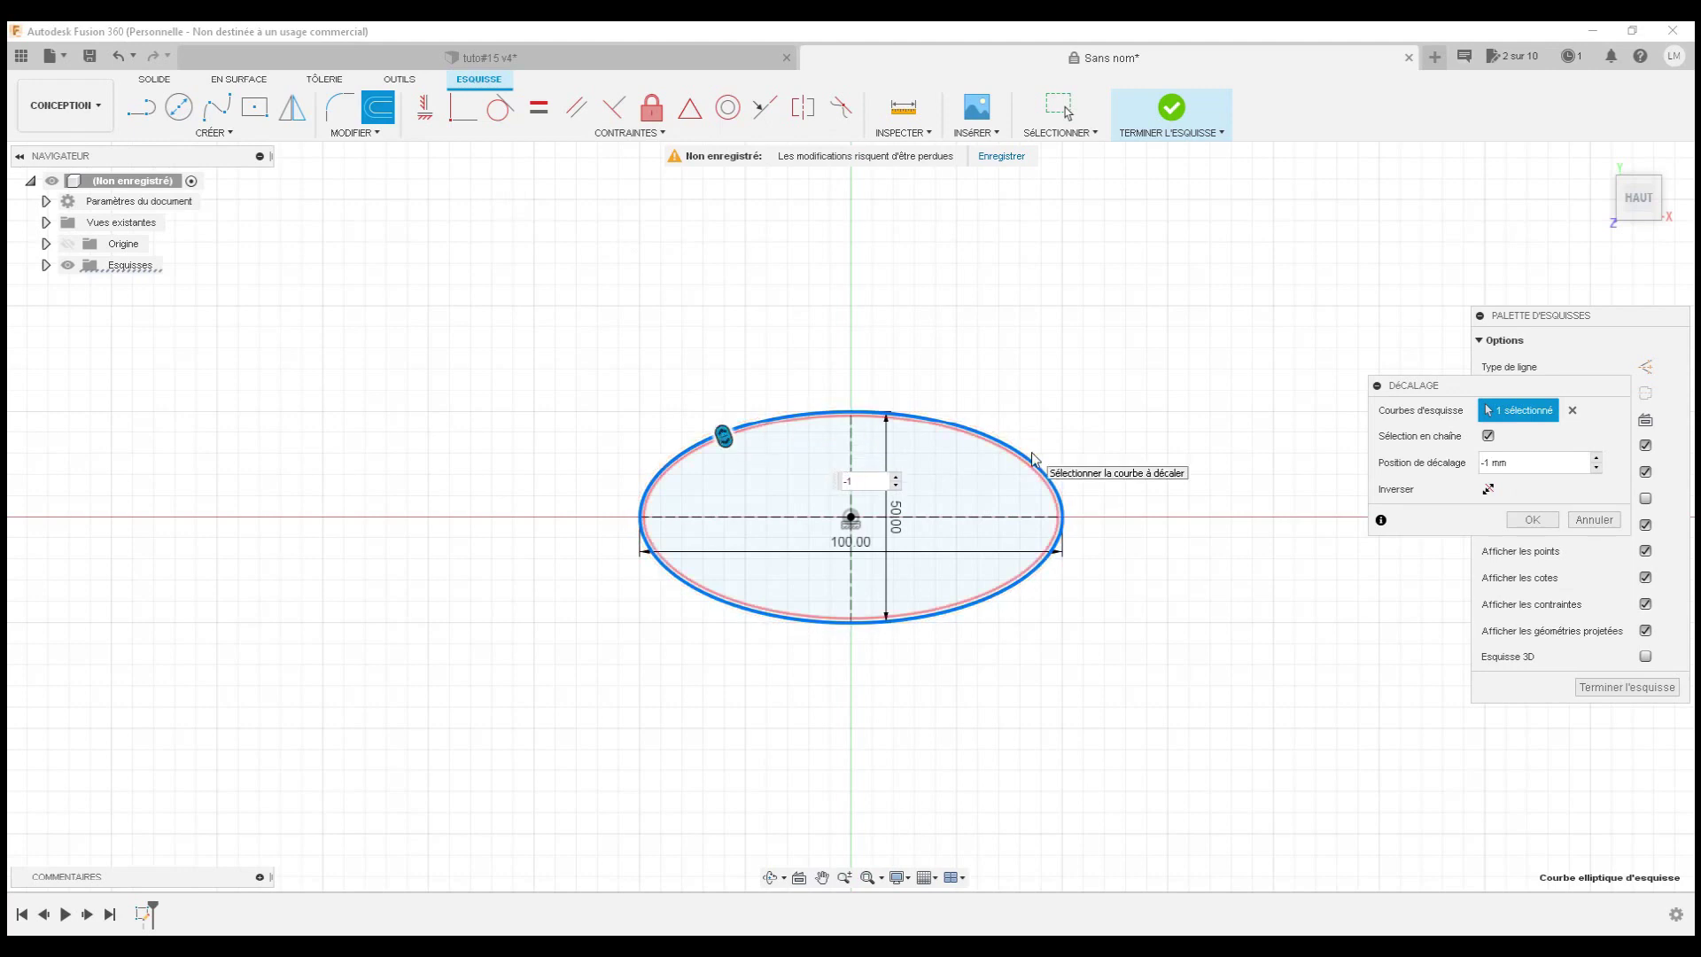
click(1530, 520)
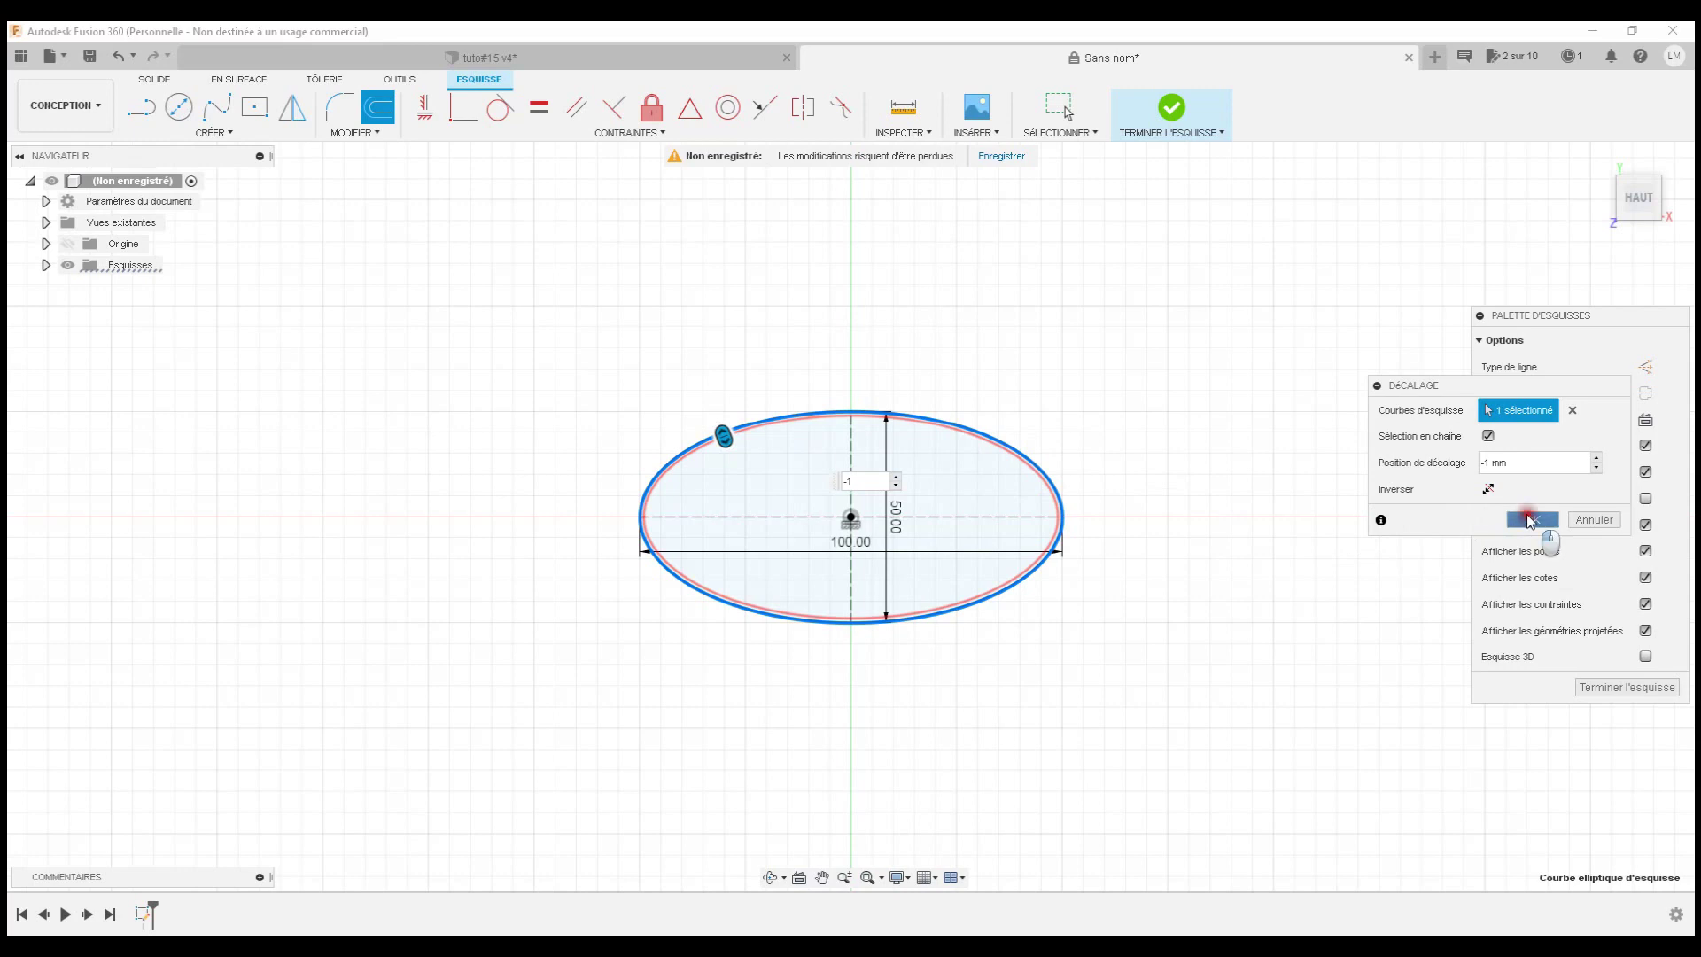
click(1613, 689)
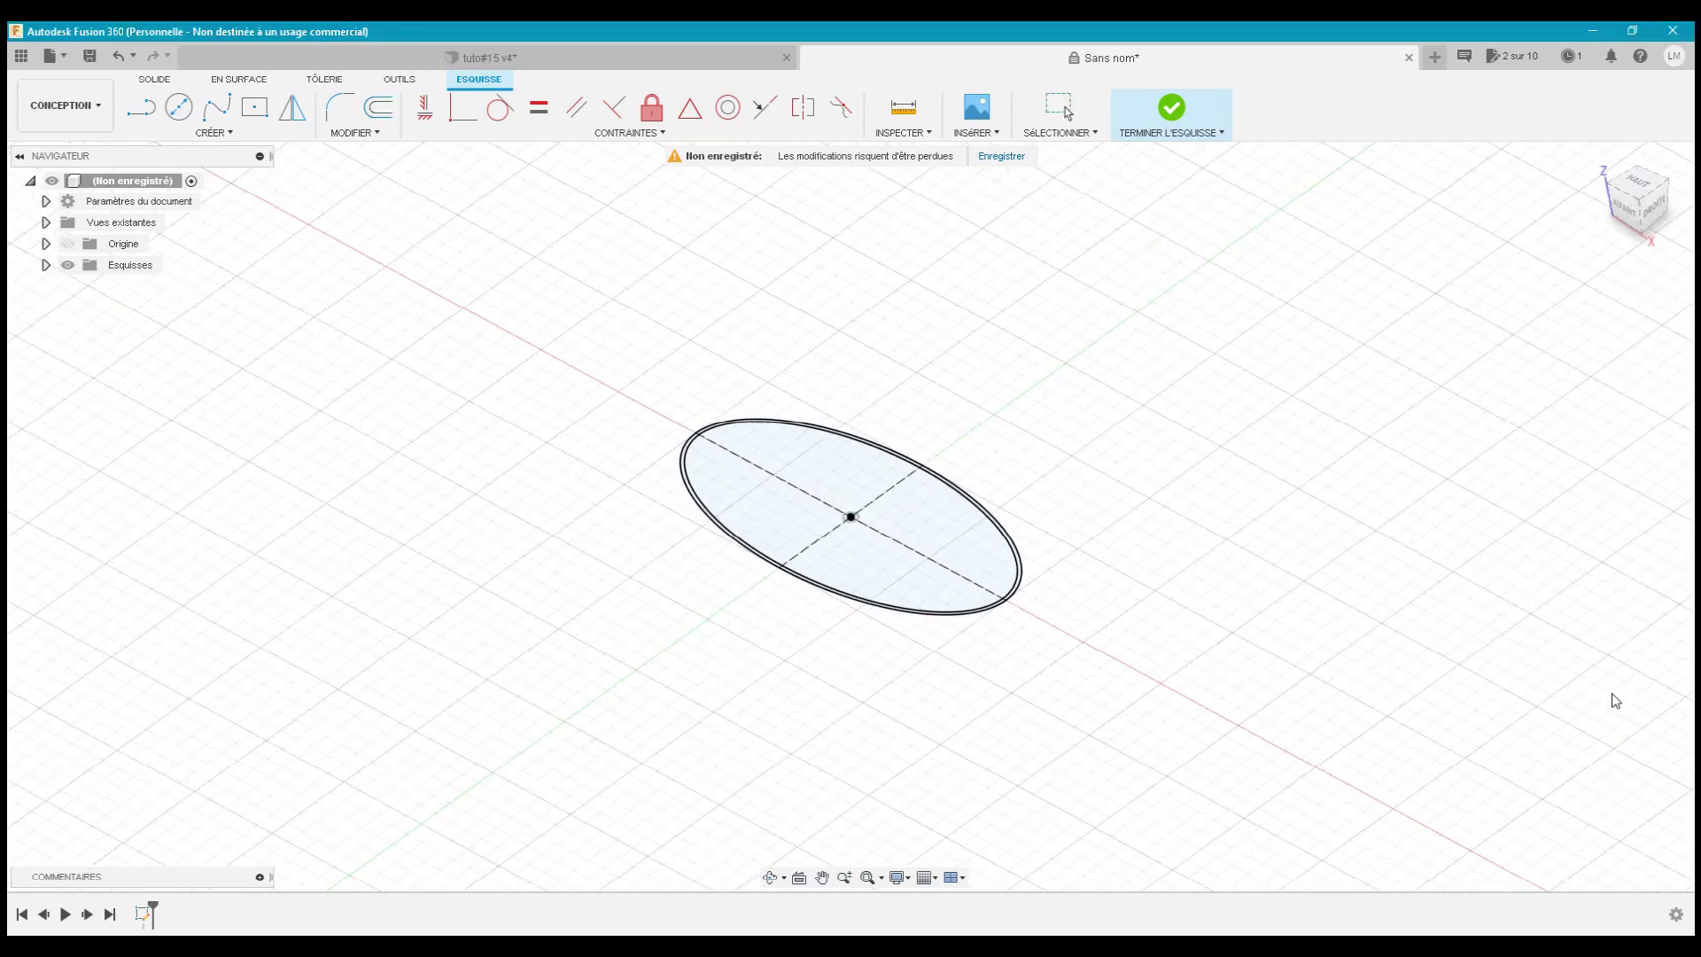
click(1579, 480)
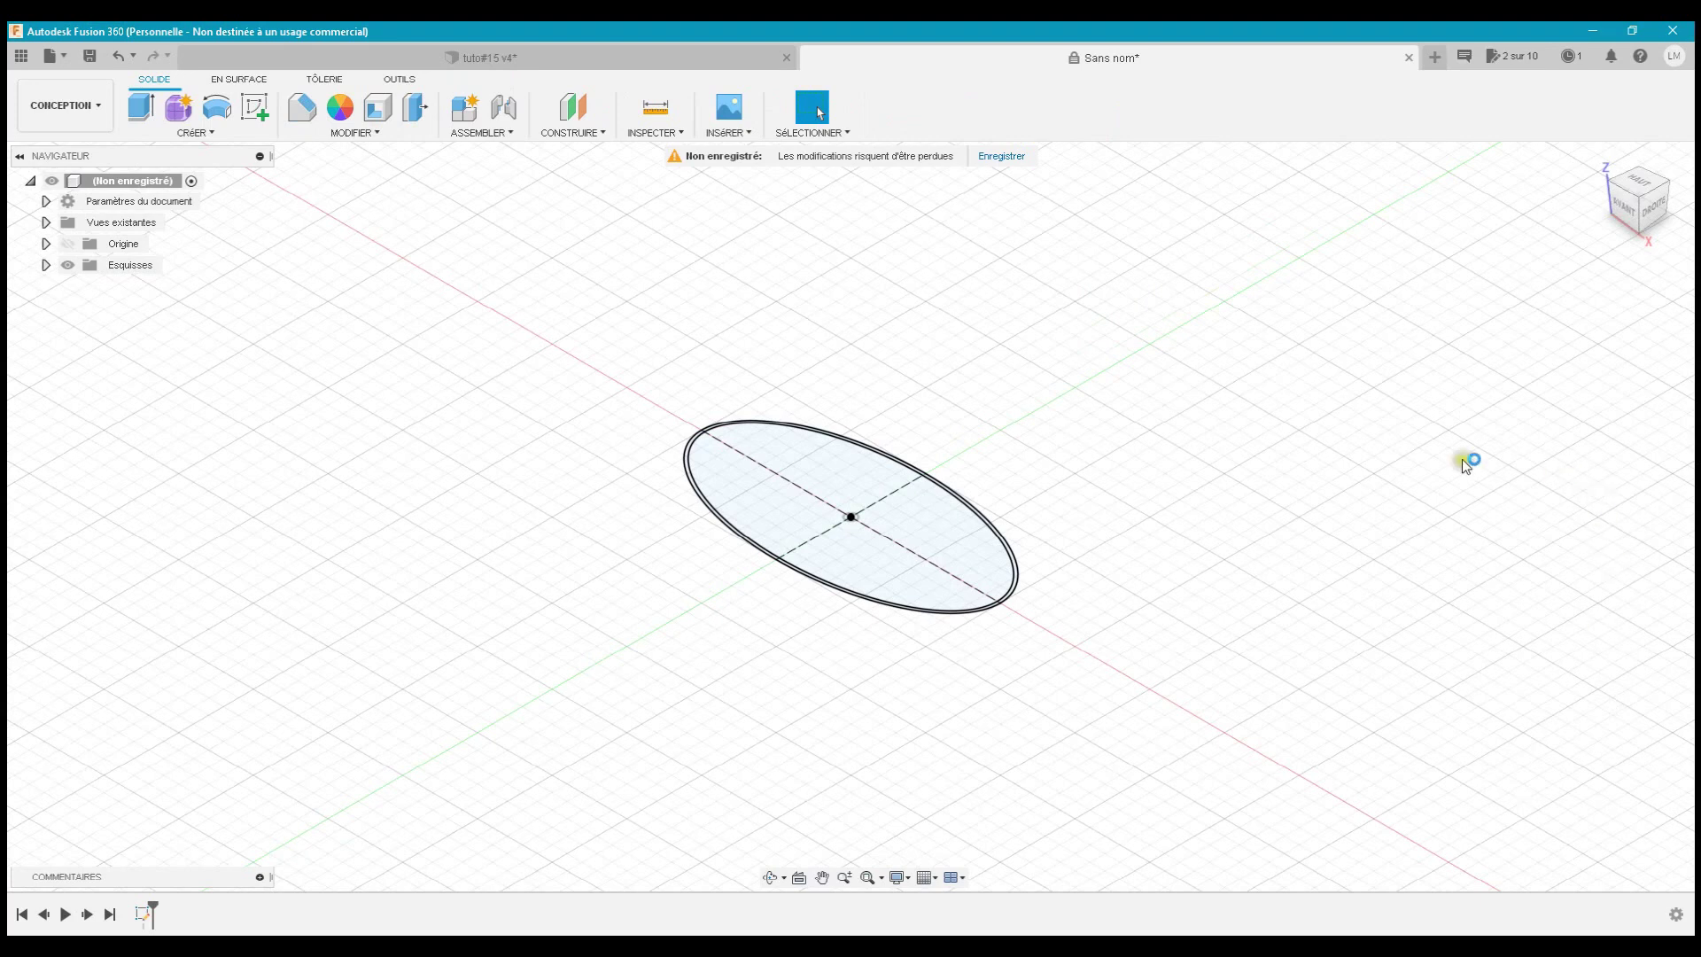
click(780, 445)
click(929, 525)
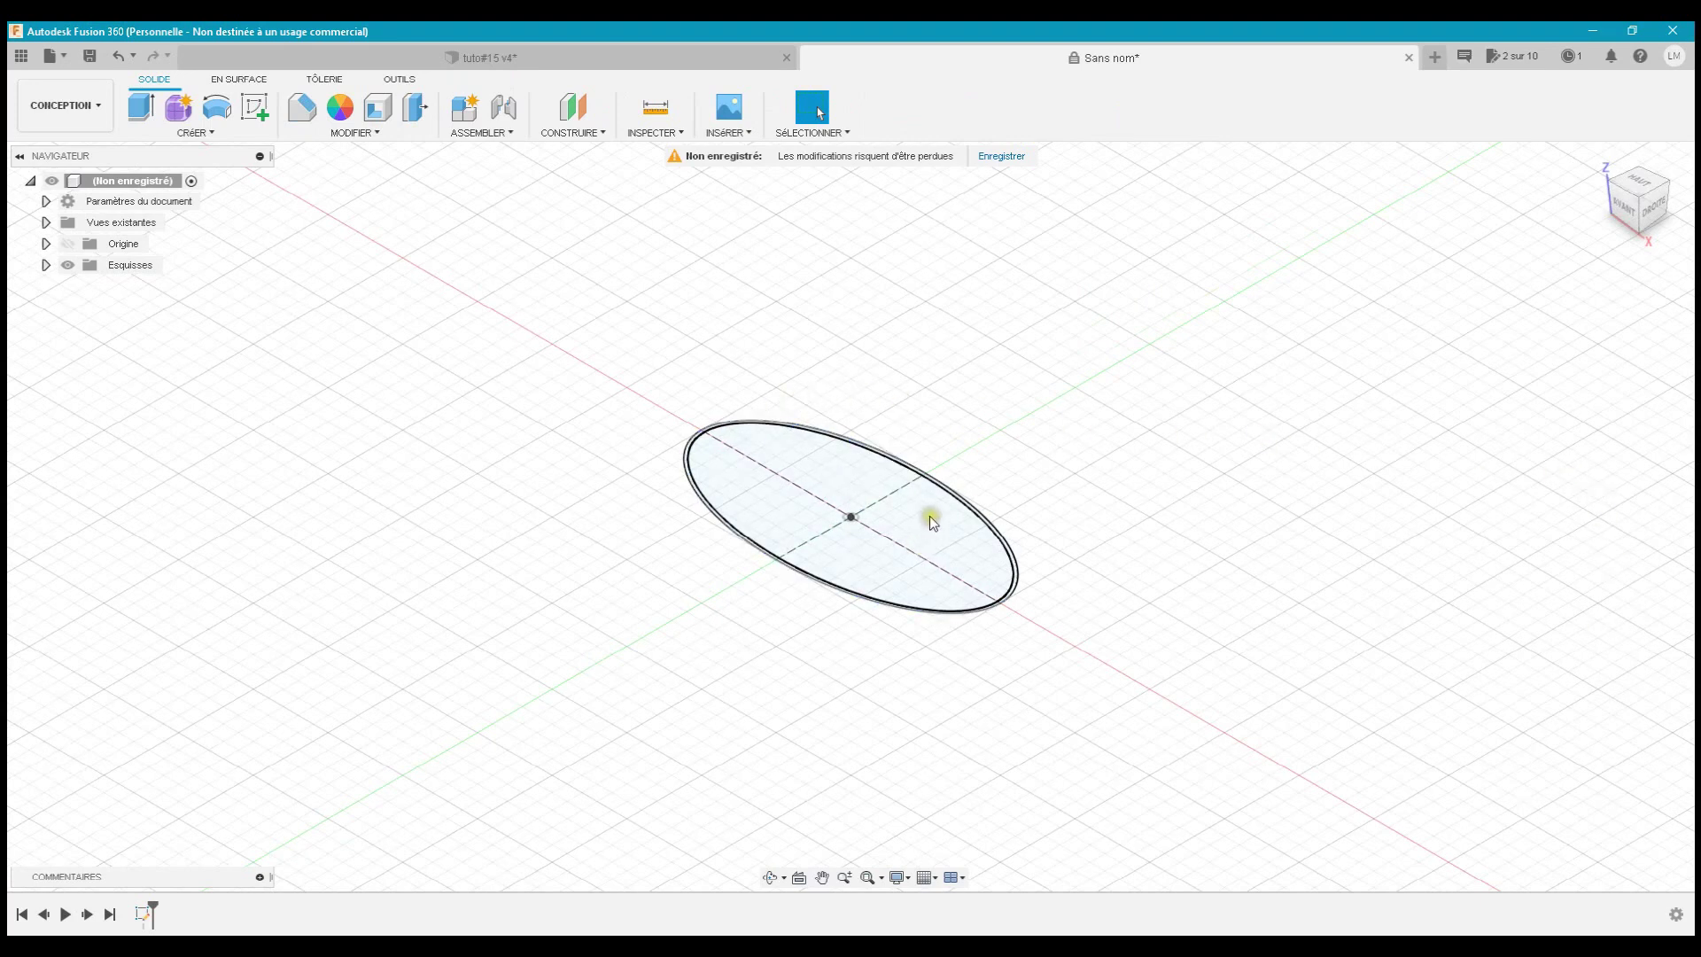
click(934, 539)
click(713, 400)
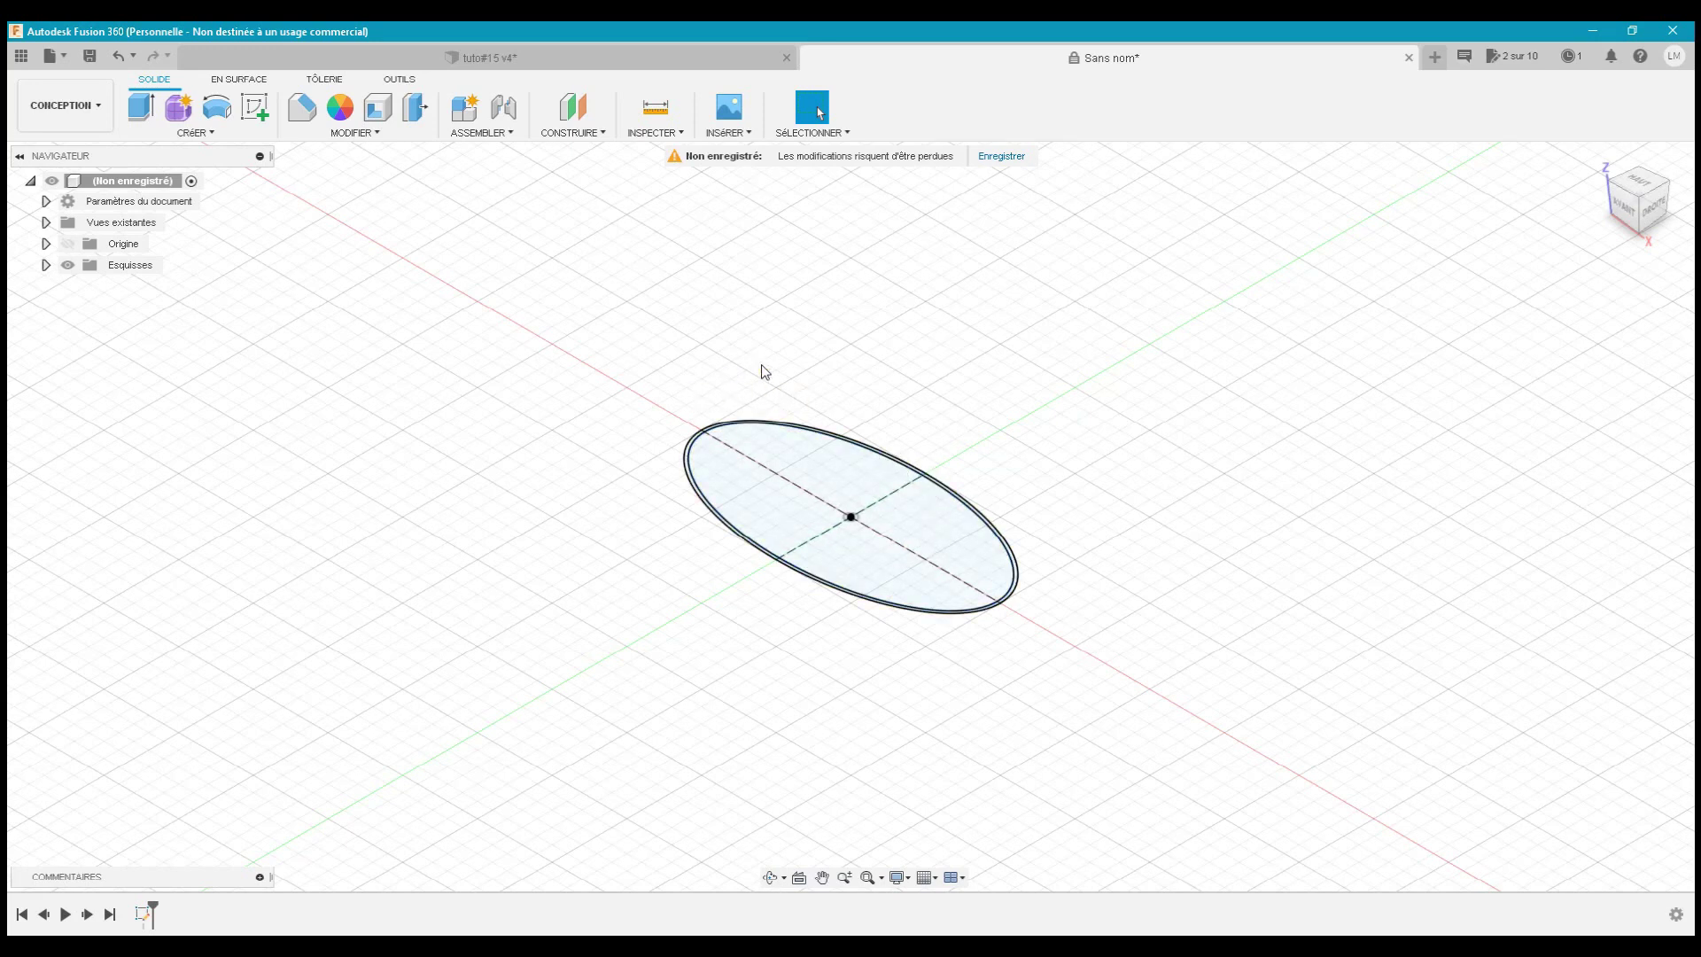
- Examine the ribbed upper body of the watering can in the tuto#15 design, then return to the unsaved design
click(673, 62)
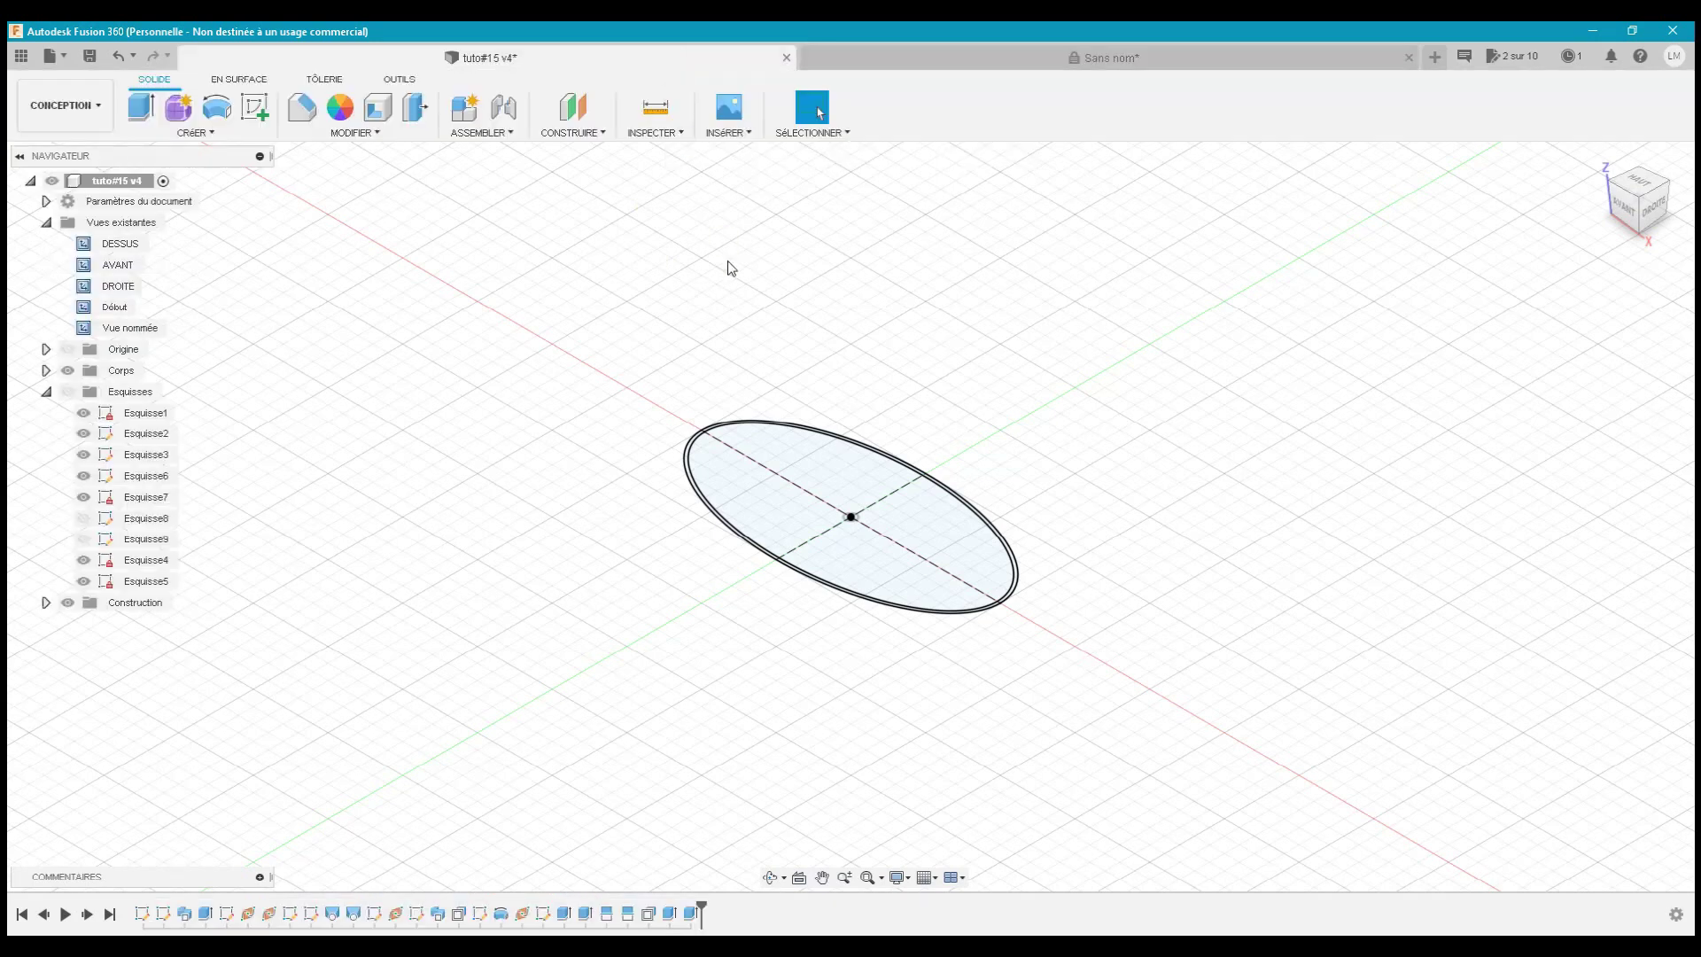
click(730, 542)
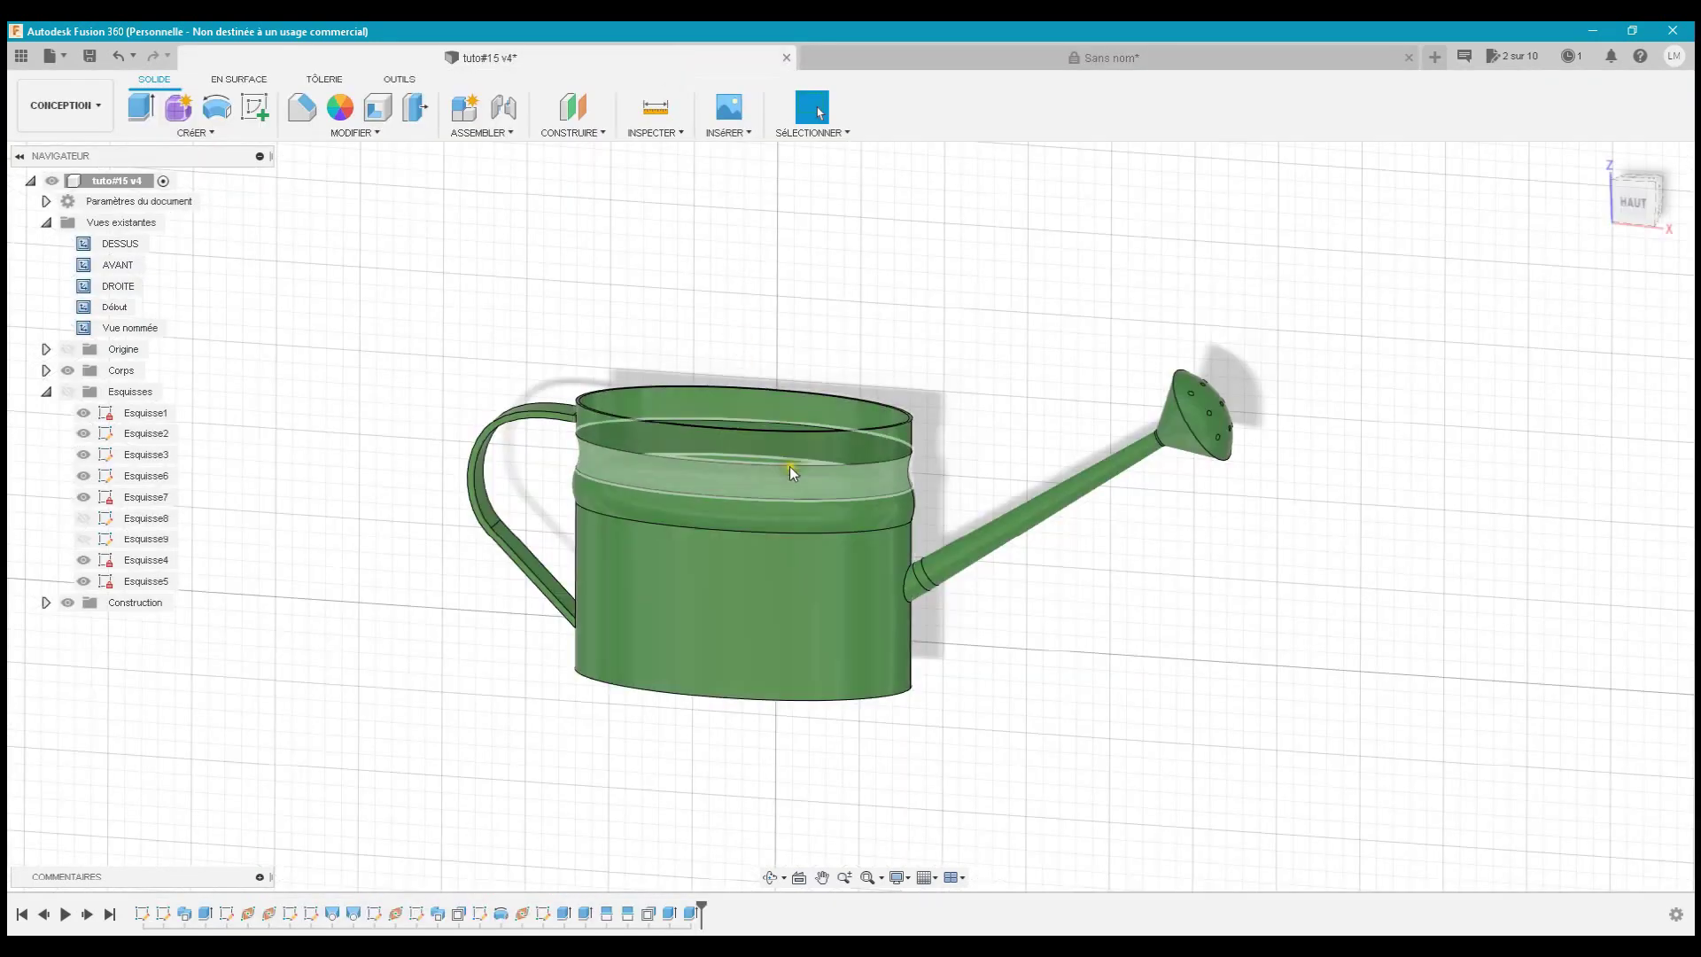
click(956, 55)
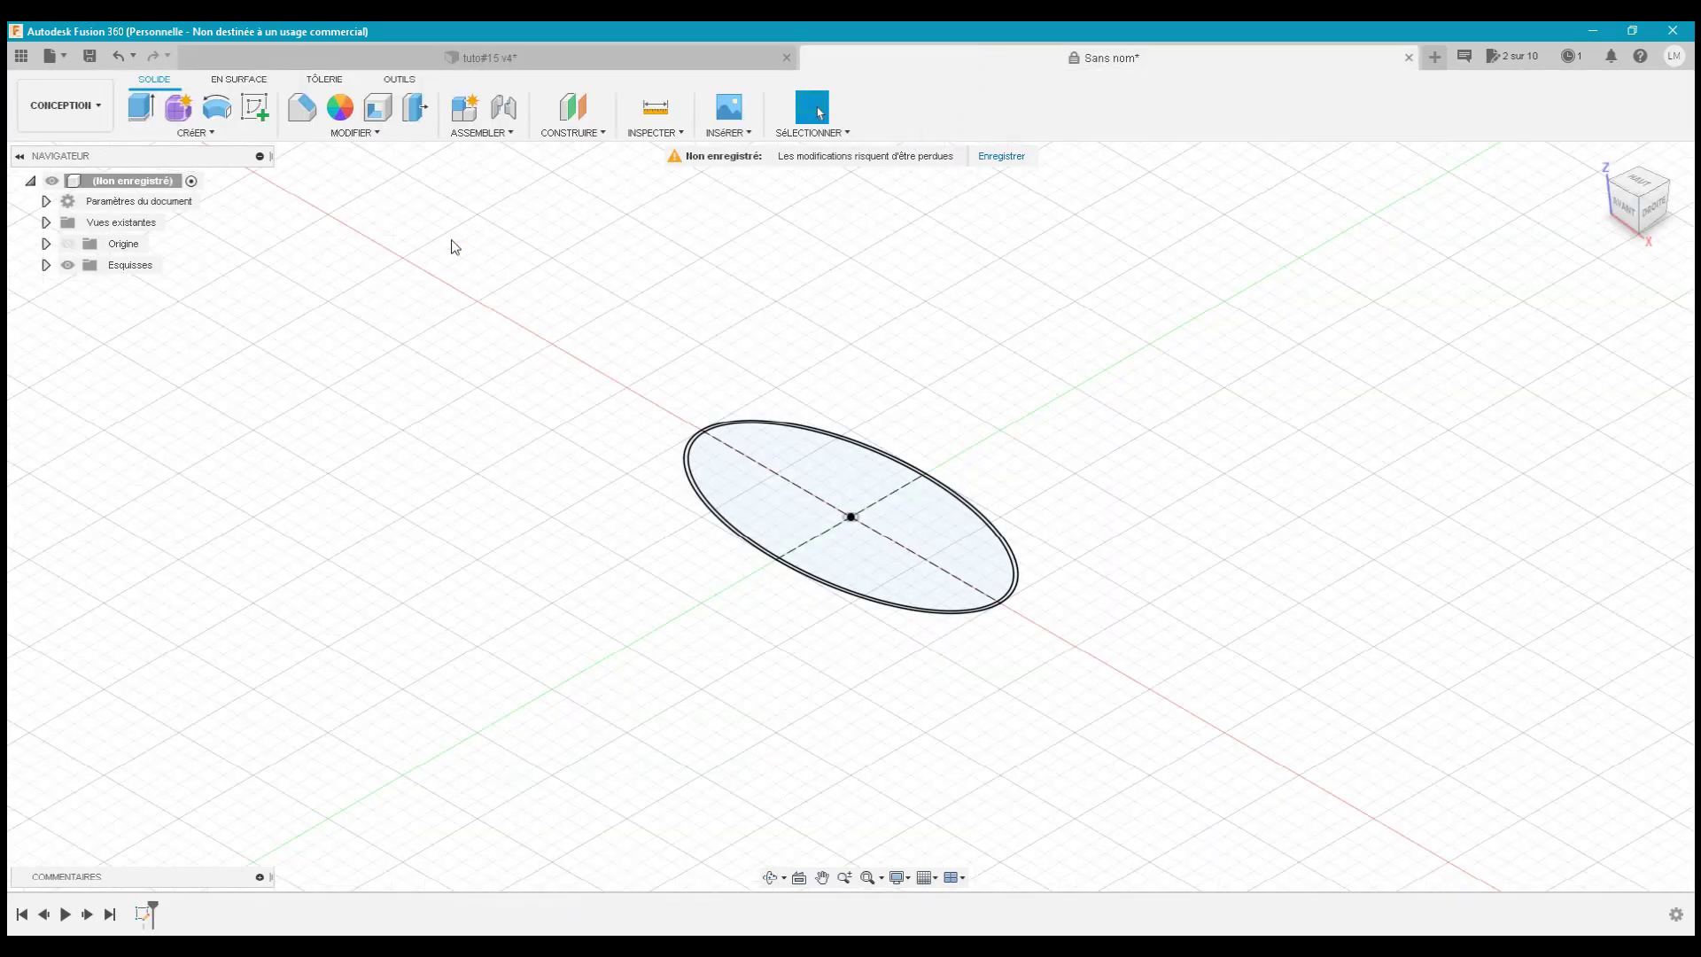
- Start a sketch on the front XZ plane and draw a vertical line about 50 mm long through the ellipse's left end, extending slightly below it
click(254, 108)
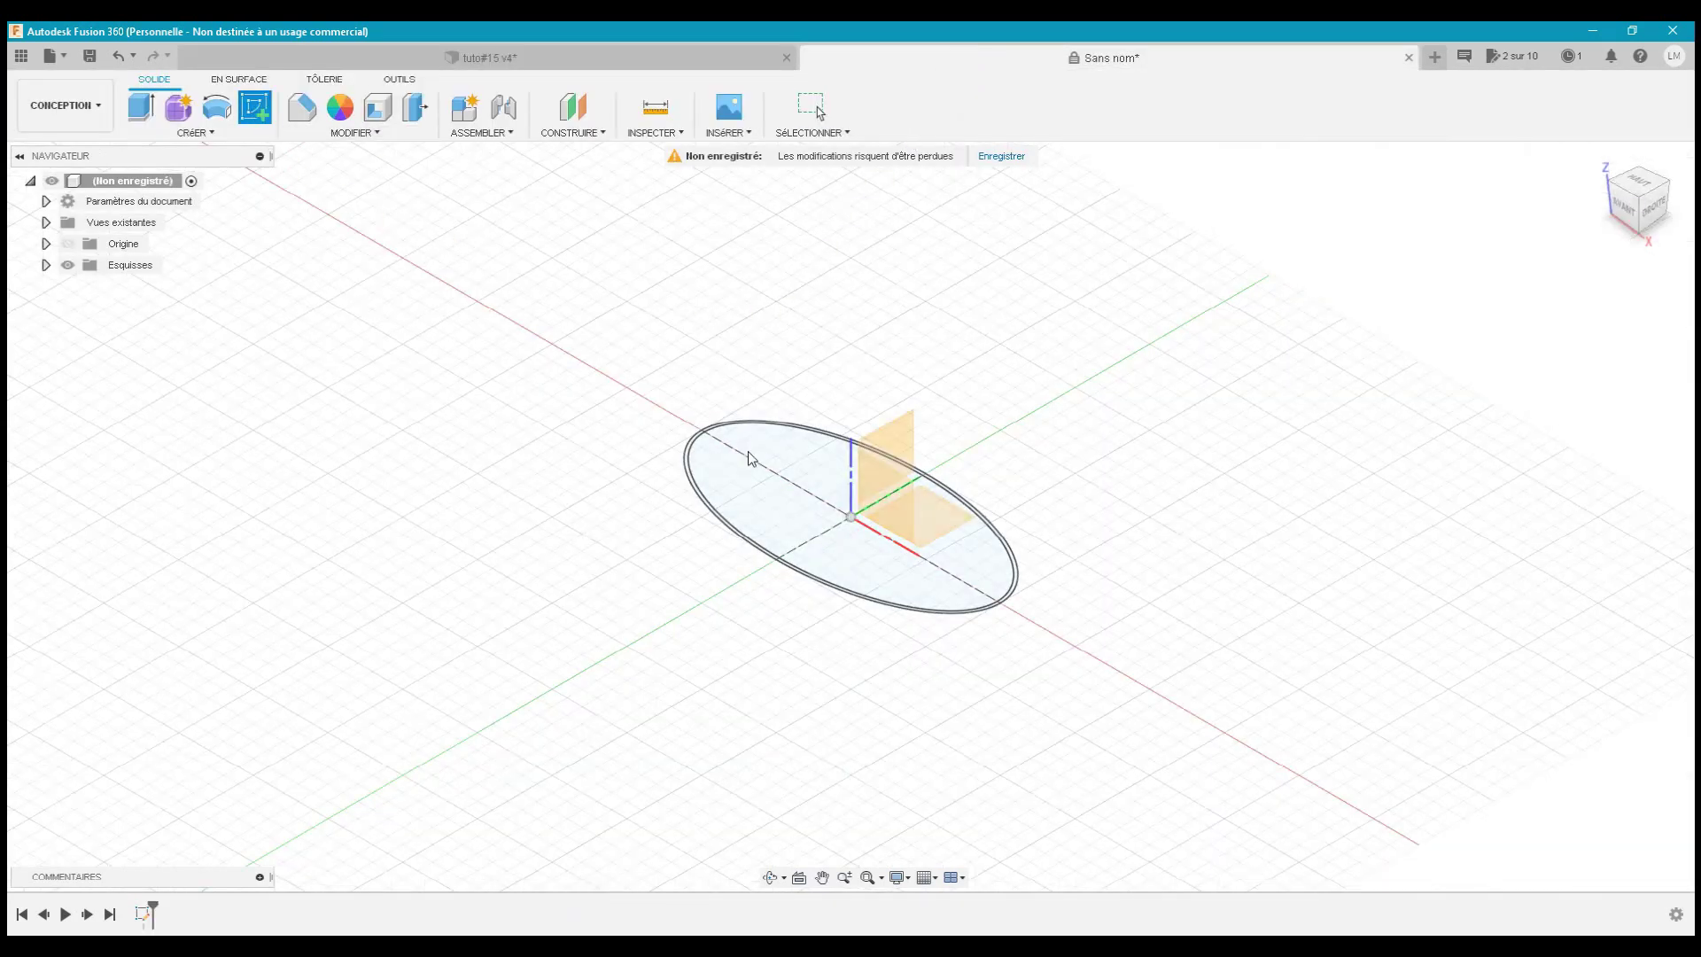
click(890, 521)
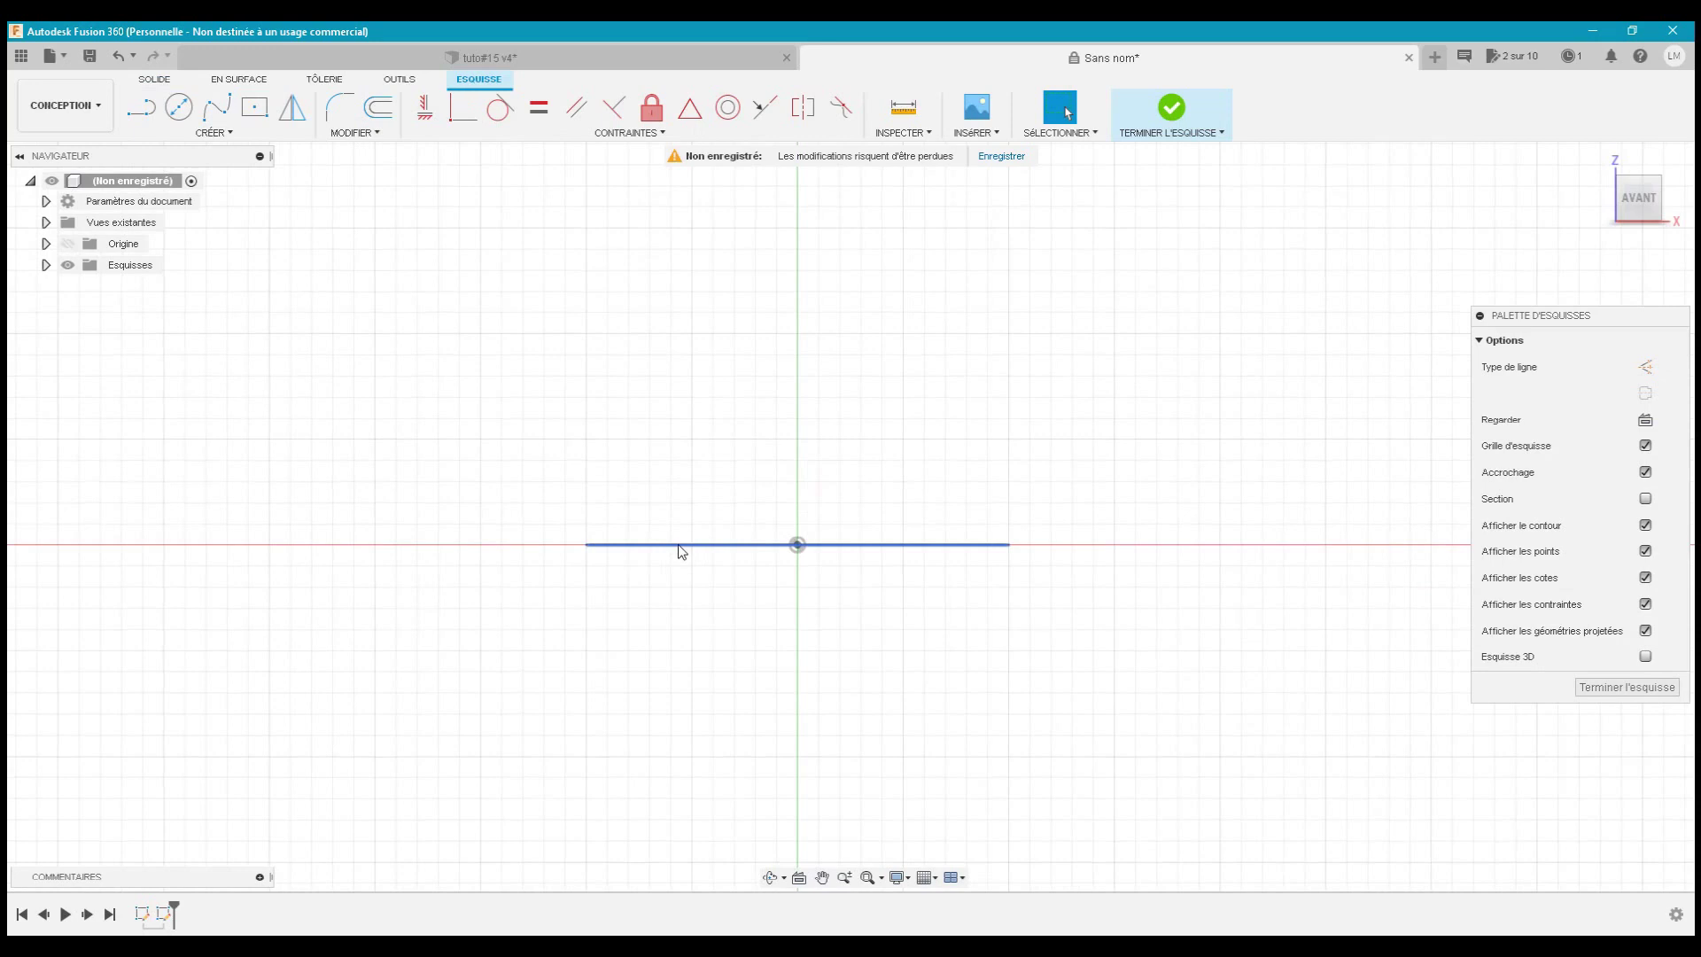
scroll(575, 555, up, 3)
scroll(574, 555, down, 2)
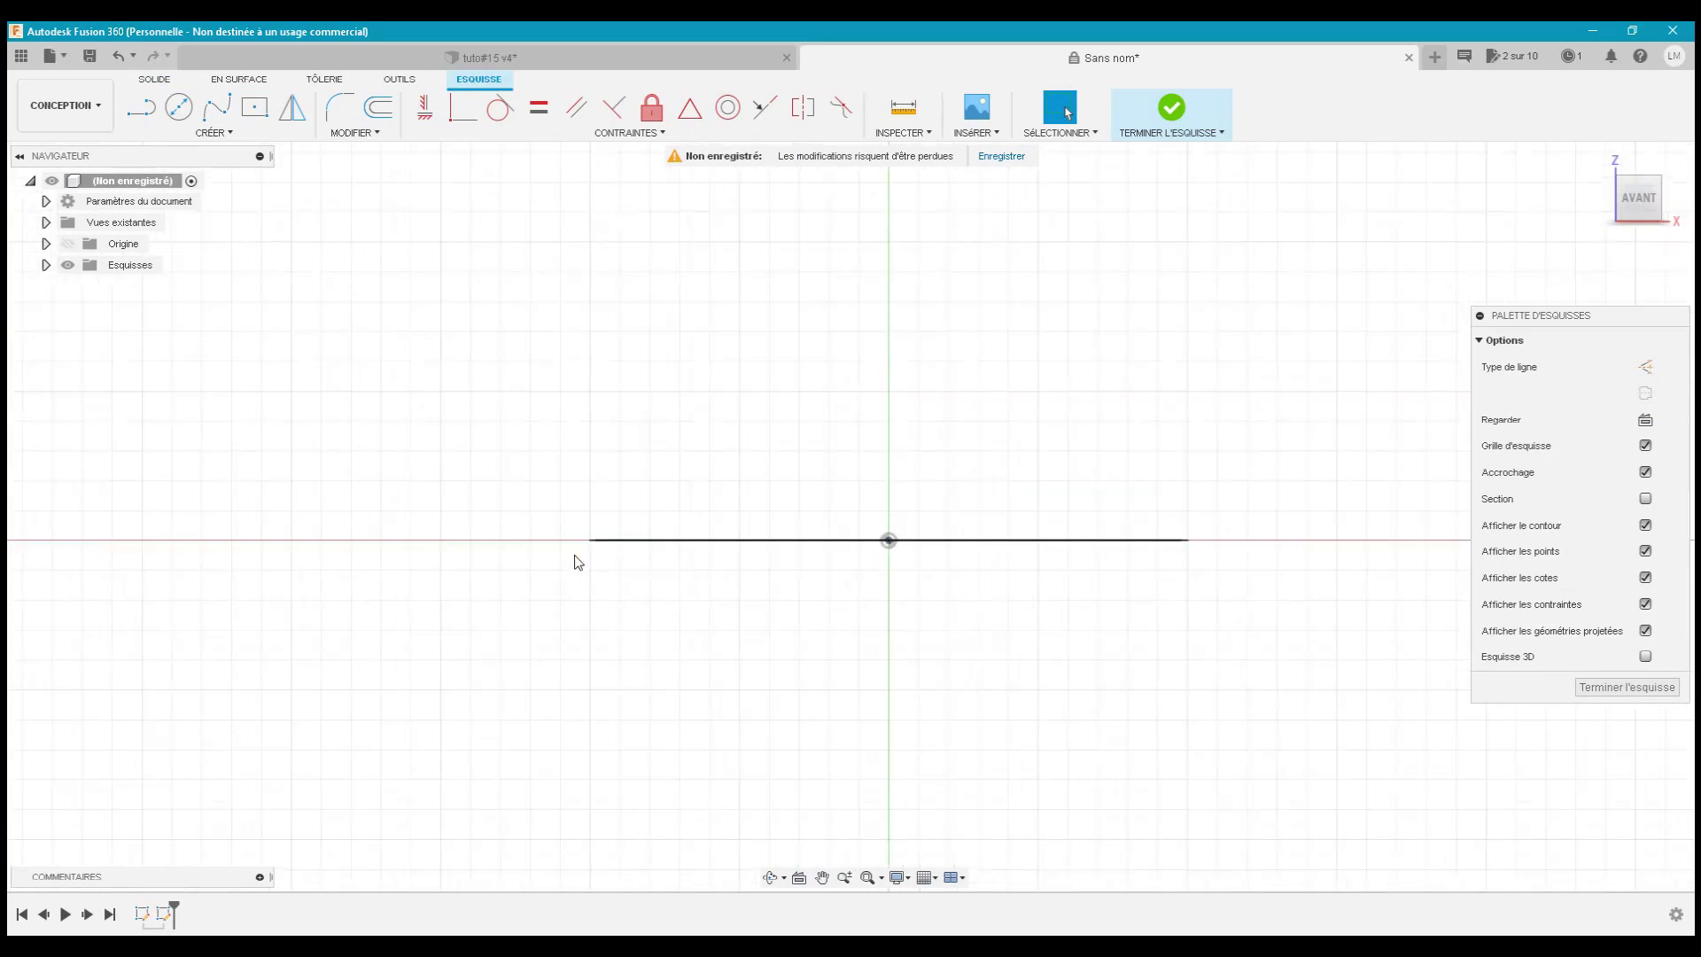
click(141, 107)
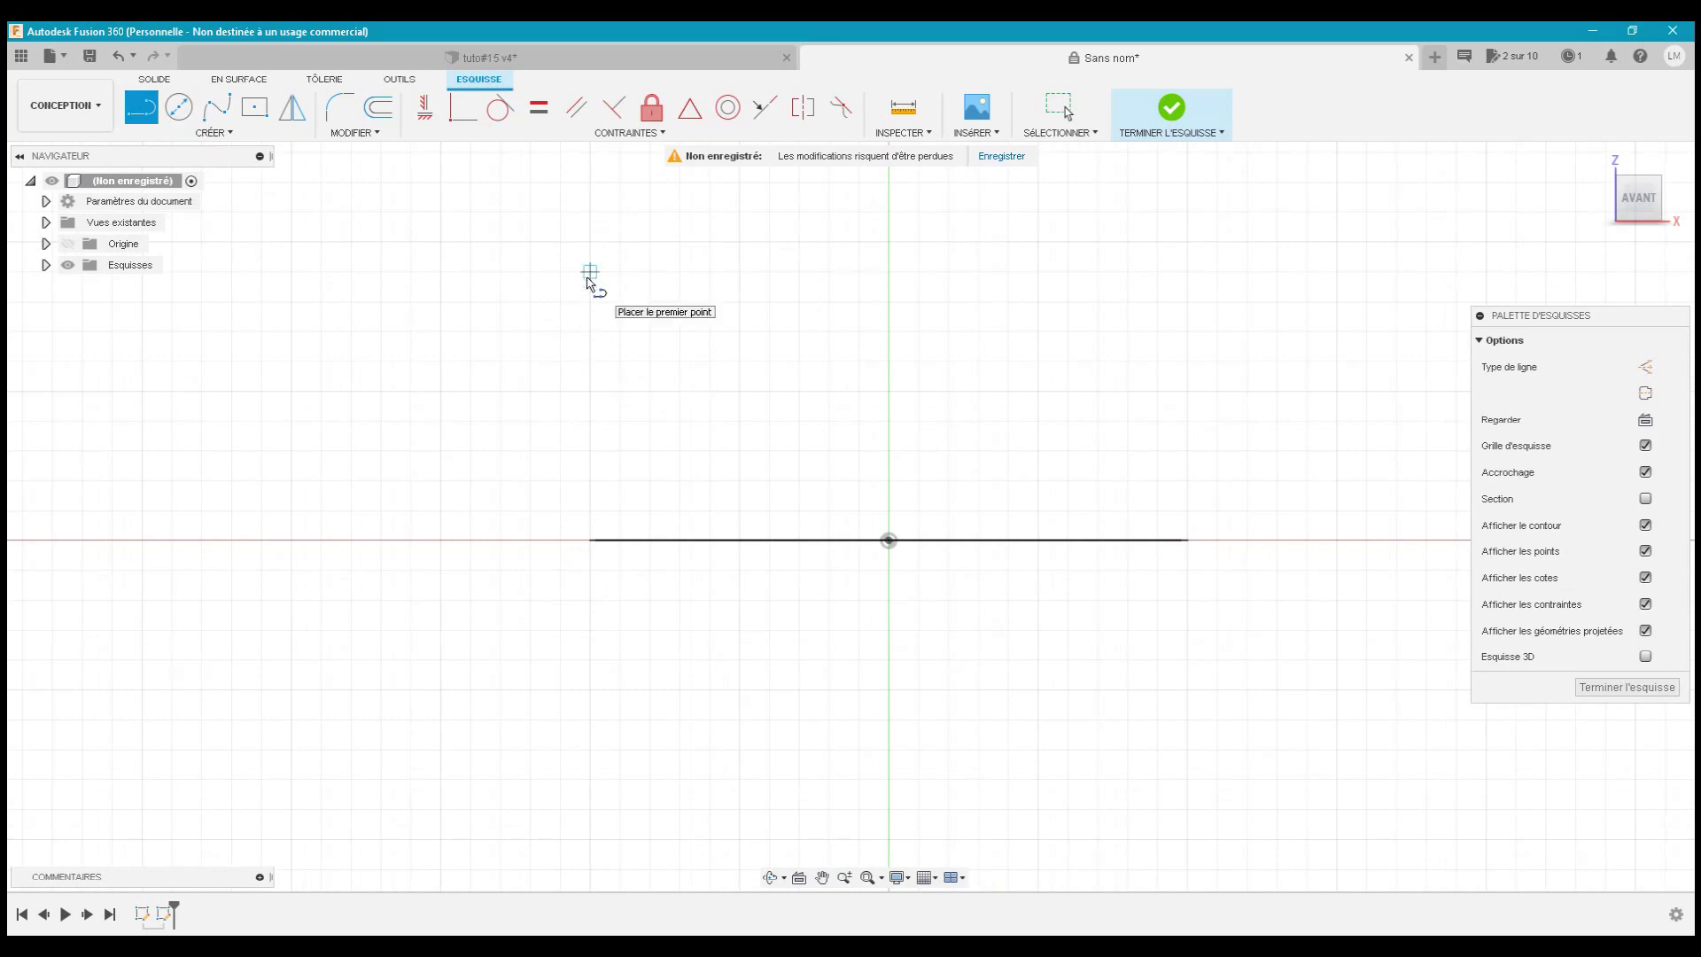
click(590, 271)
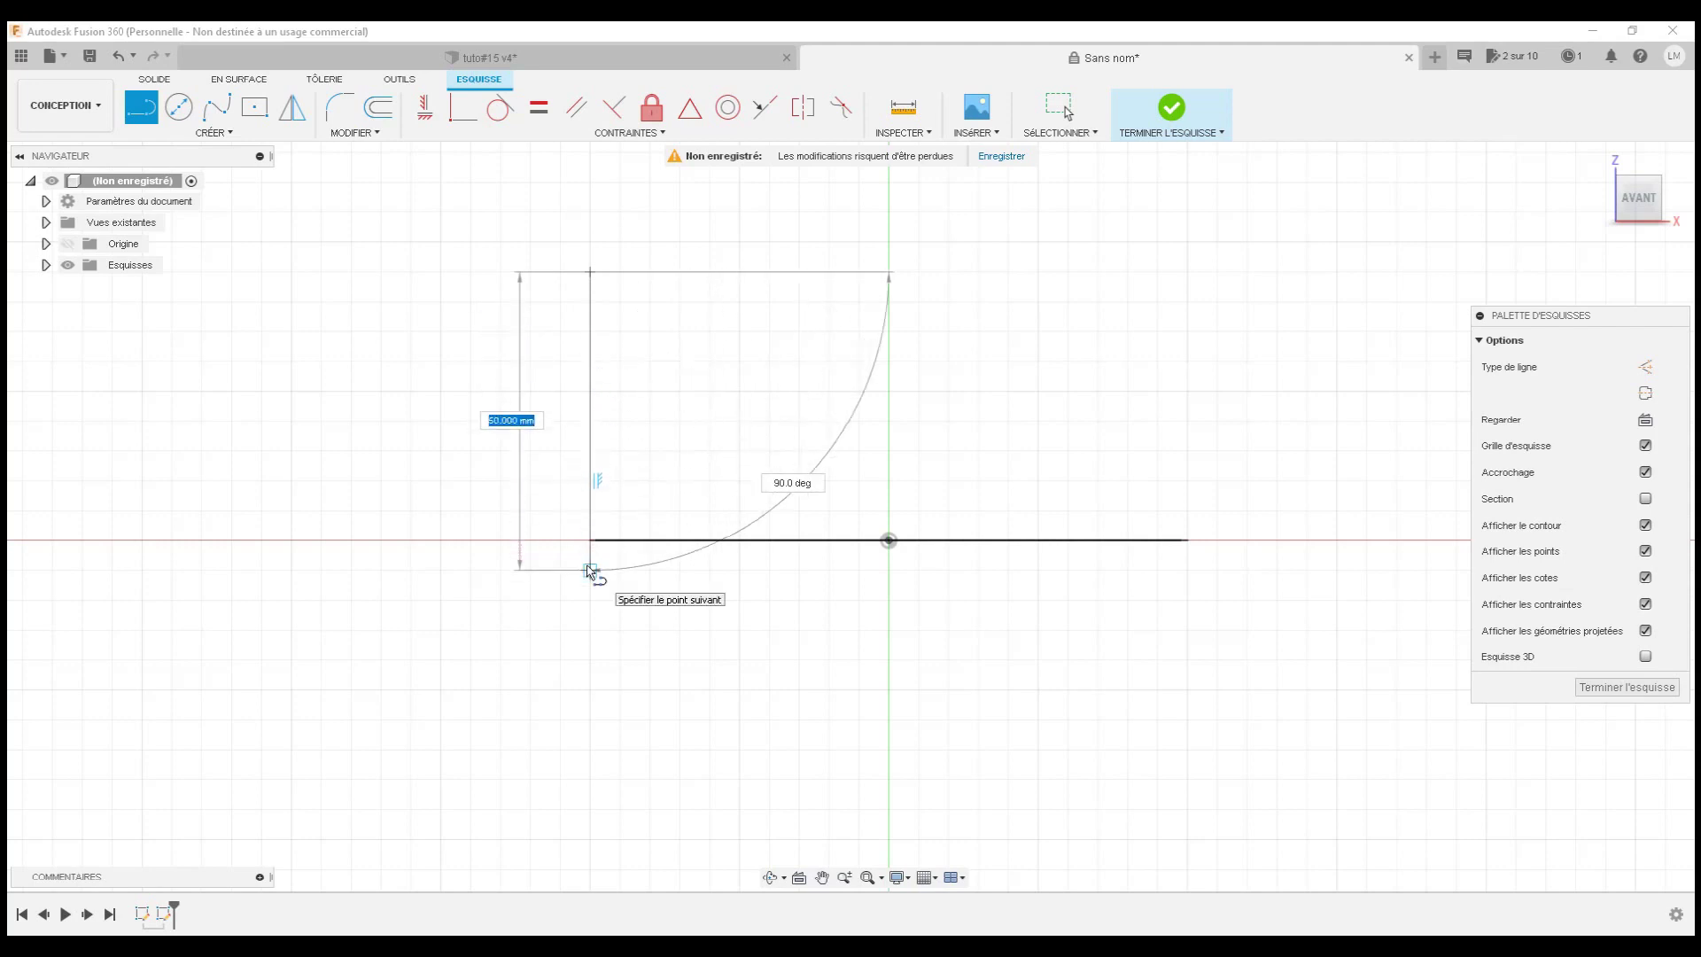
double_click(590, 569)
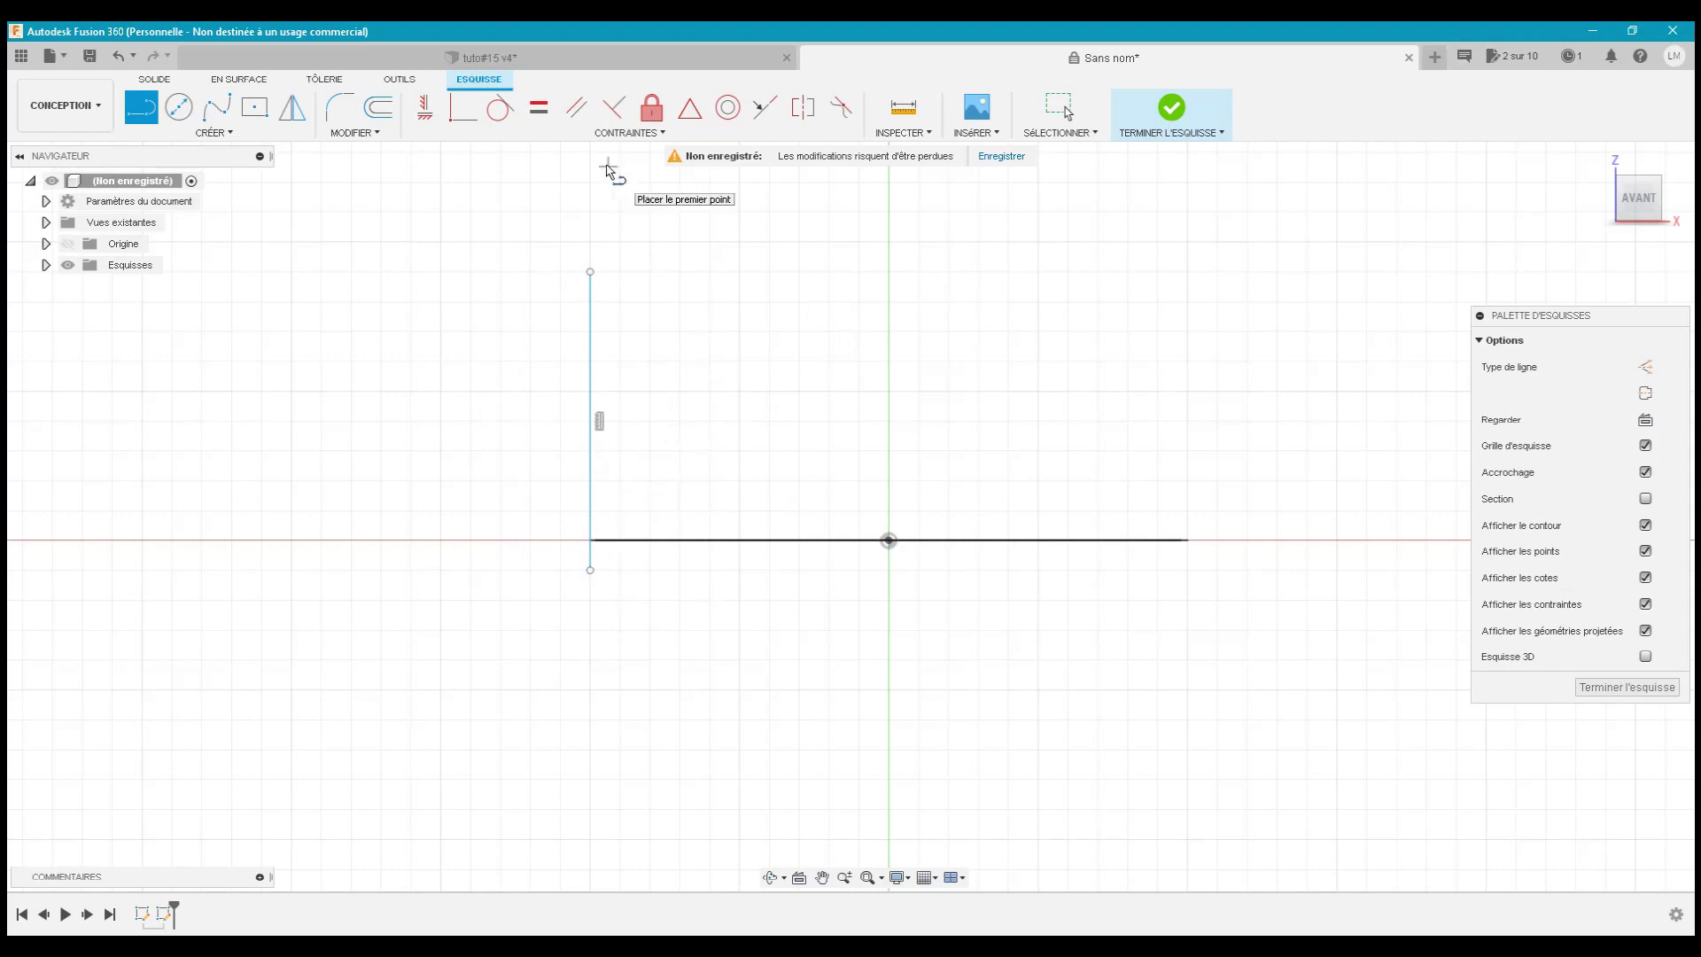
- Draw a second vertical line about 10 mm long above the first, in line with it and leaving a gap between them
middle_drag(608, 168, 613, 295)
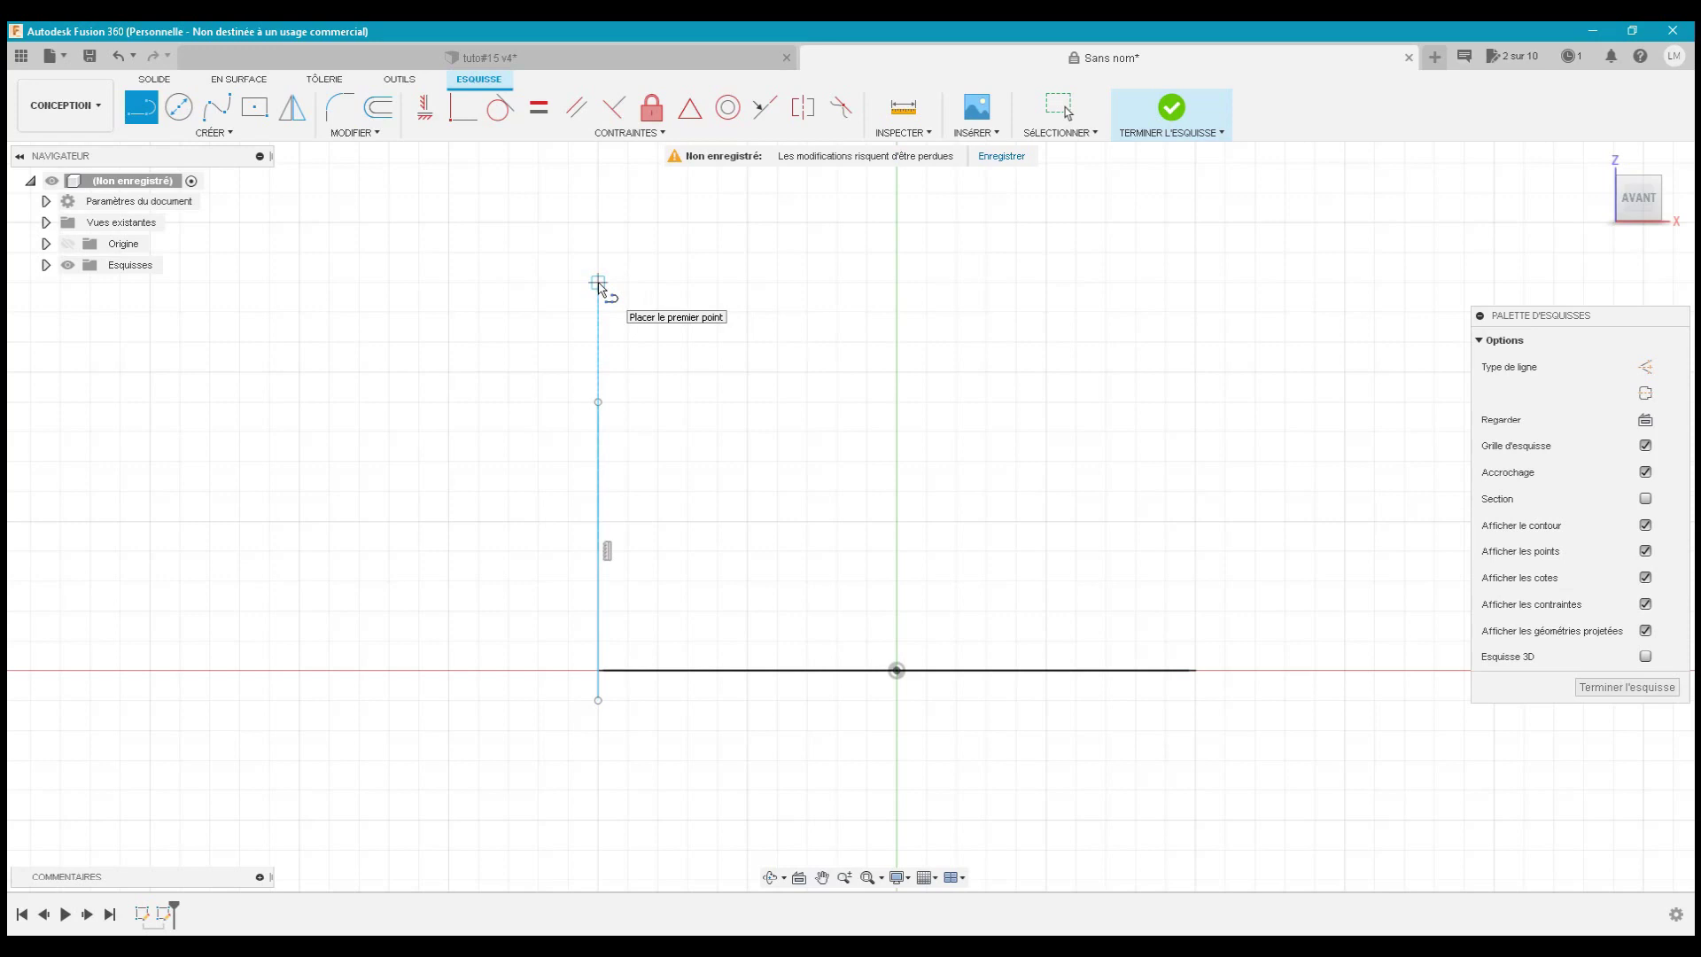
click(598, 282)
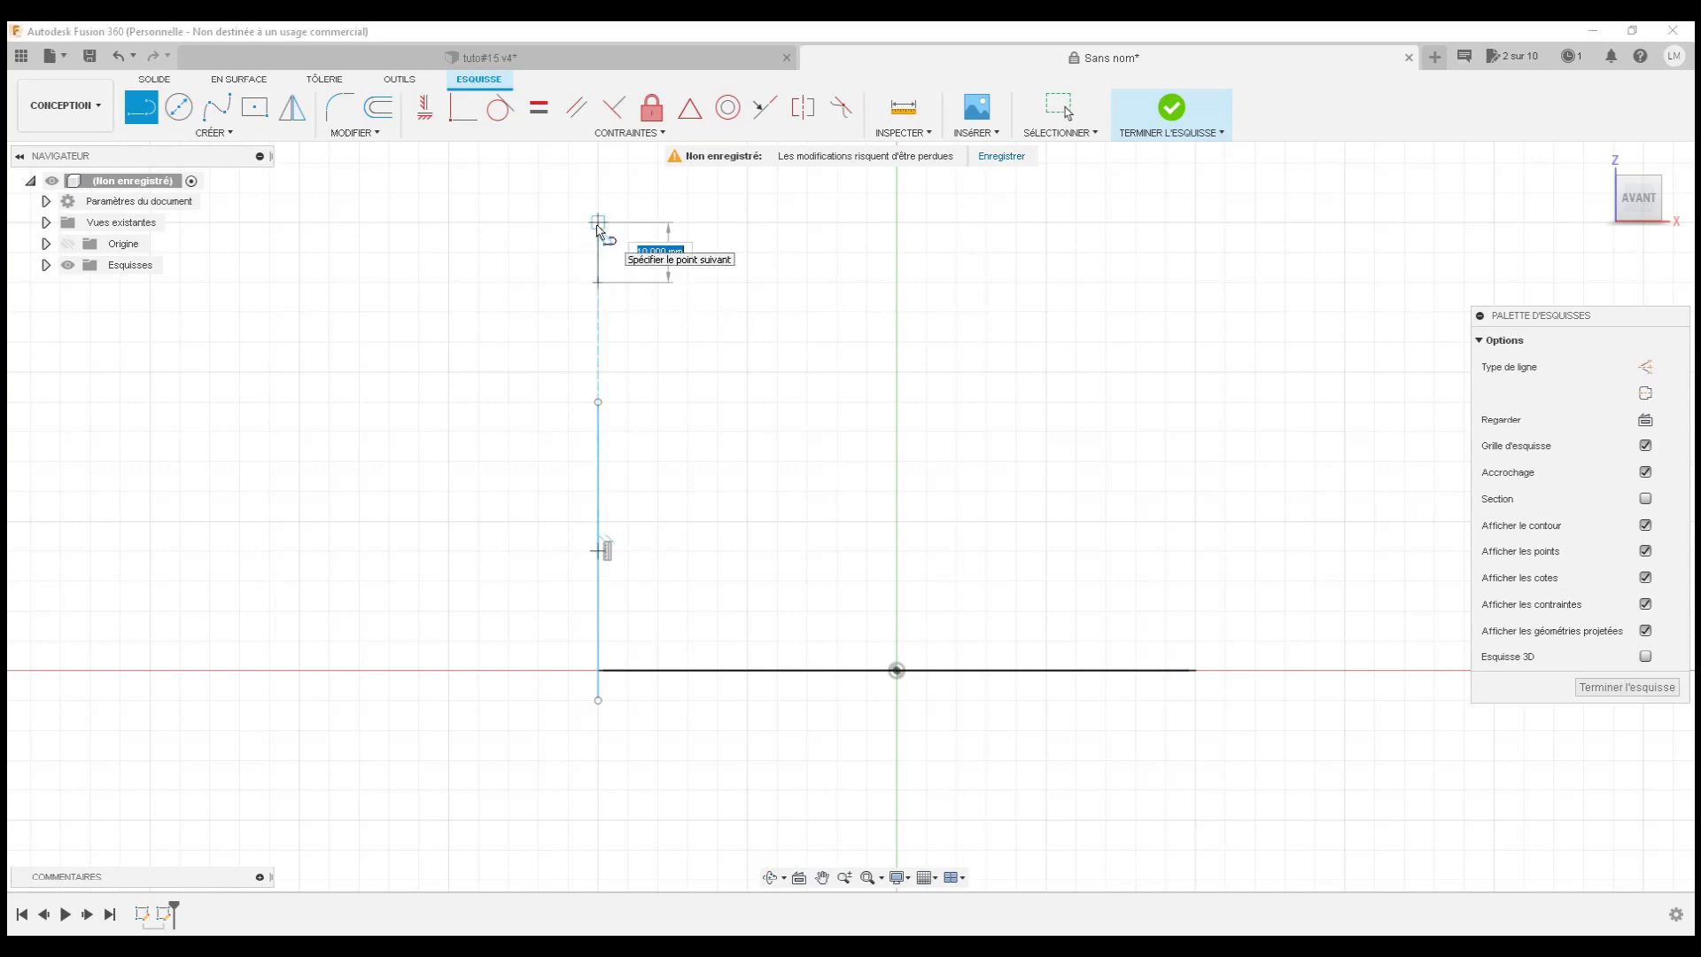
double_click(598, 222)
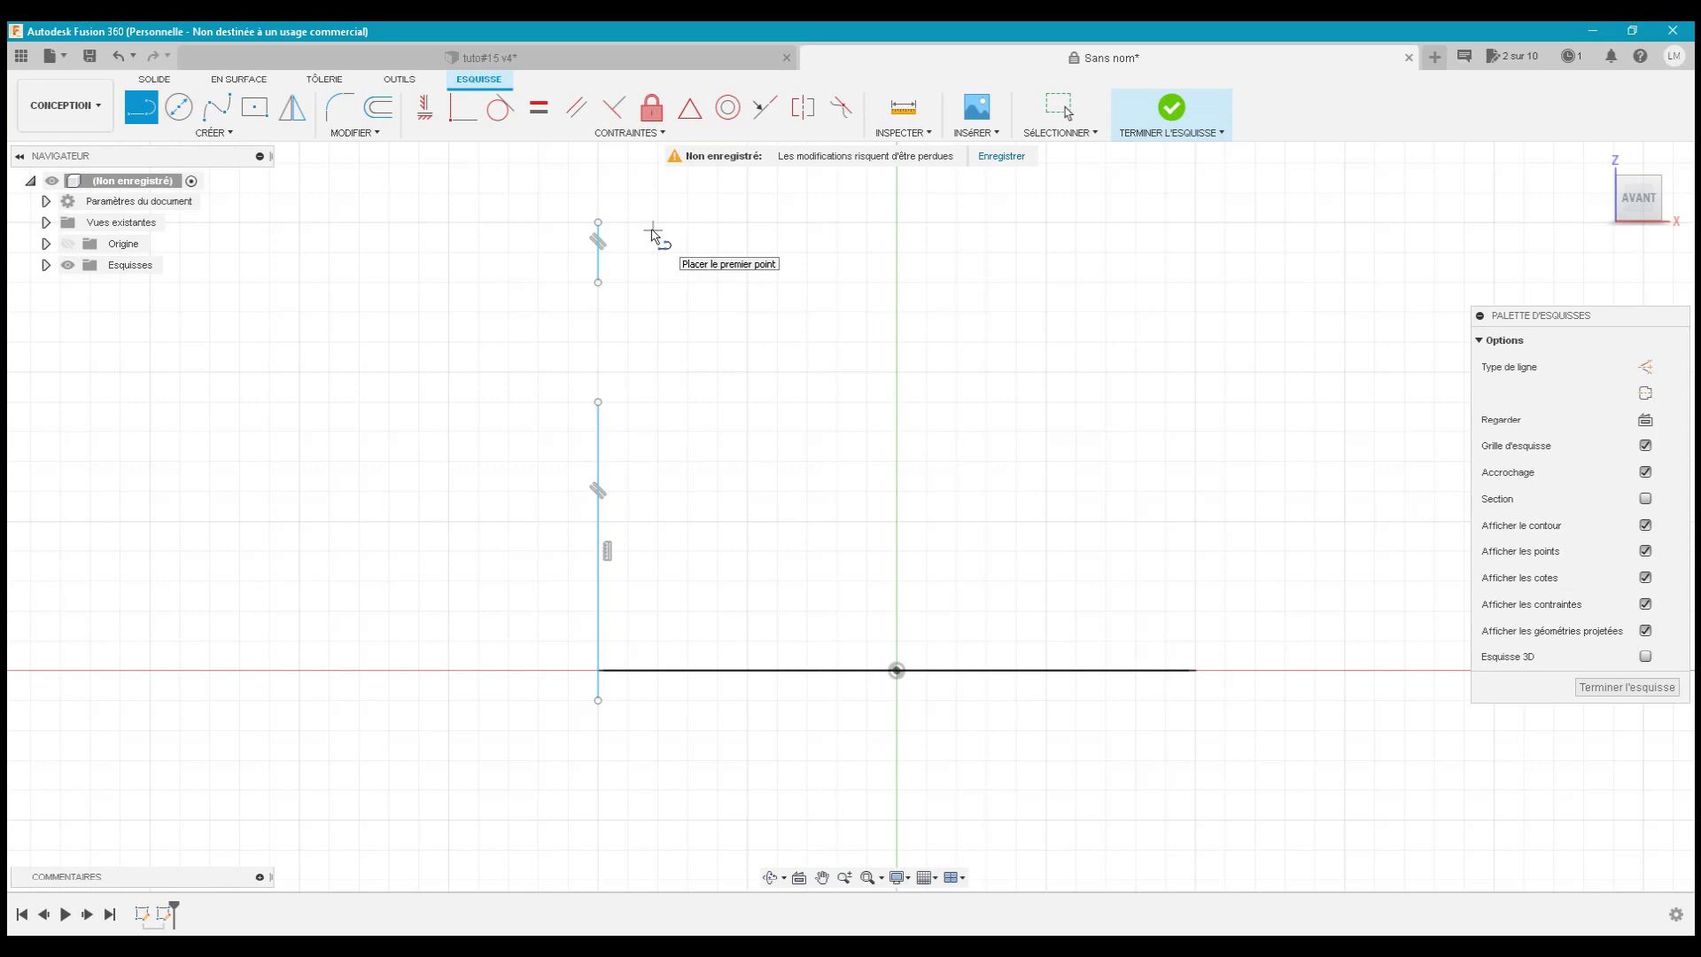
- Draw a 75 mm vertical line just inside the two aligned lines, from their top level down to the ellipse's edge line
click(649, 233)
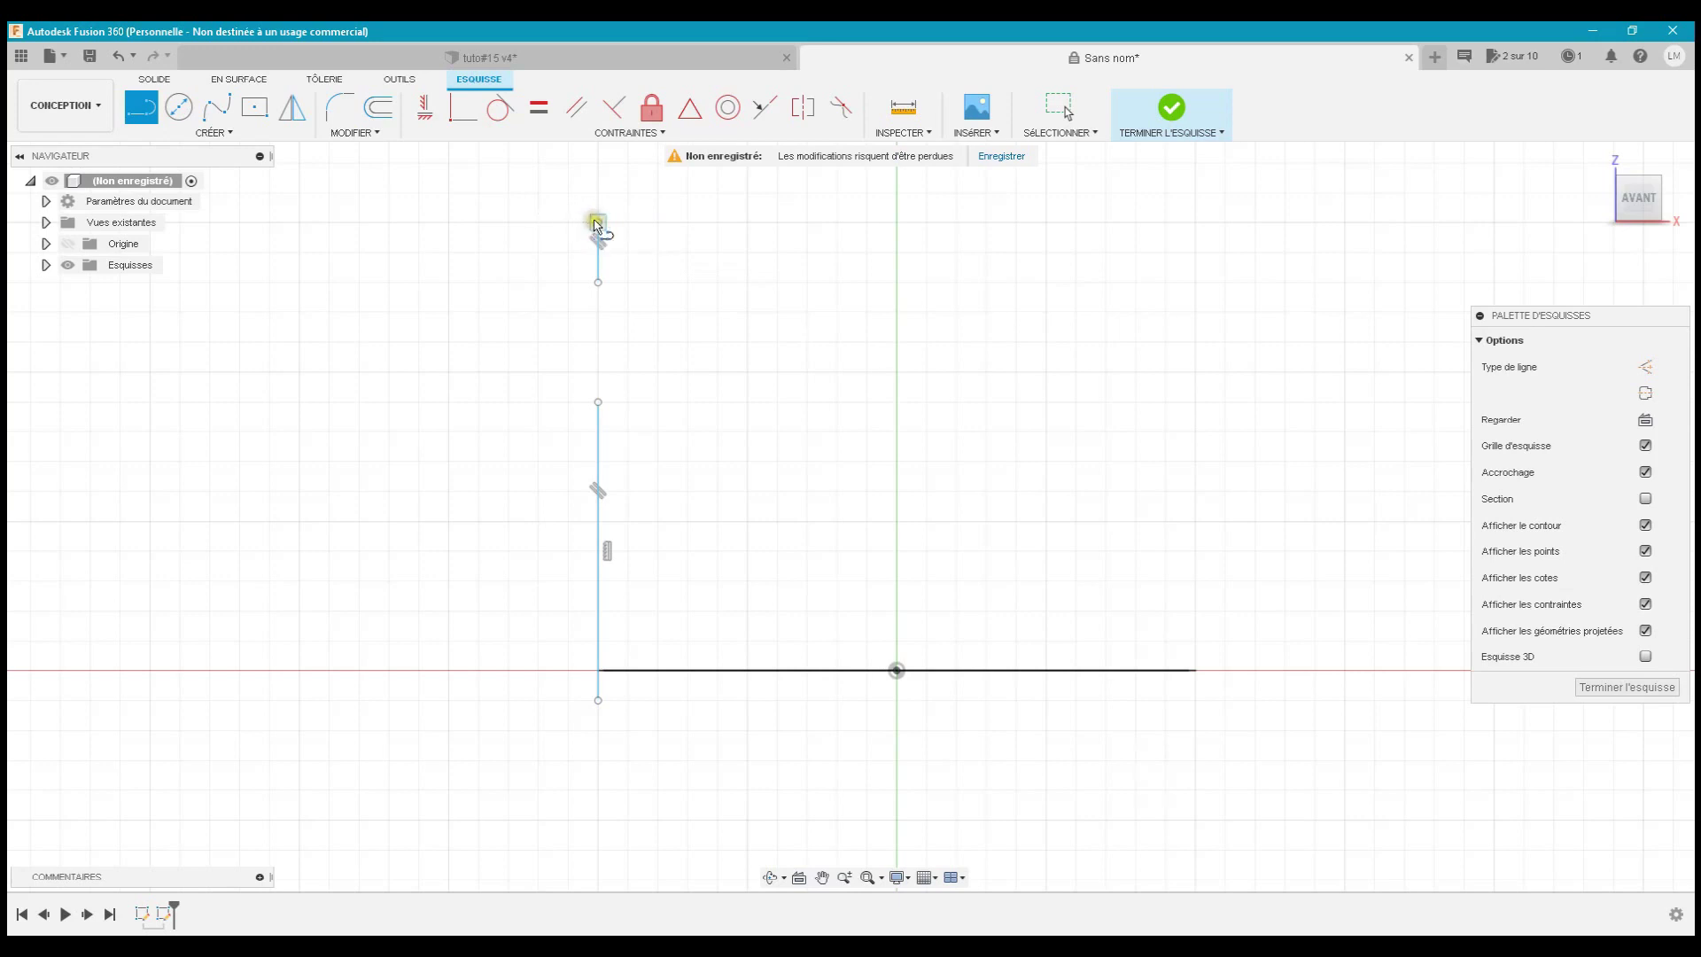
click(619, 222)
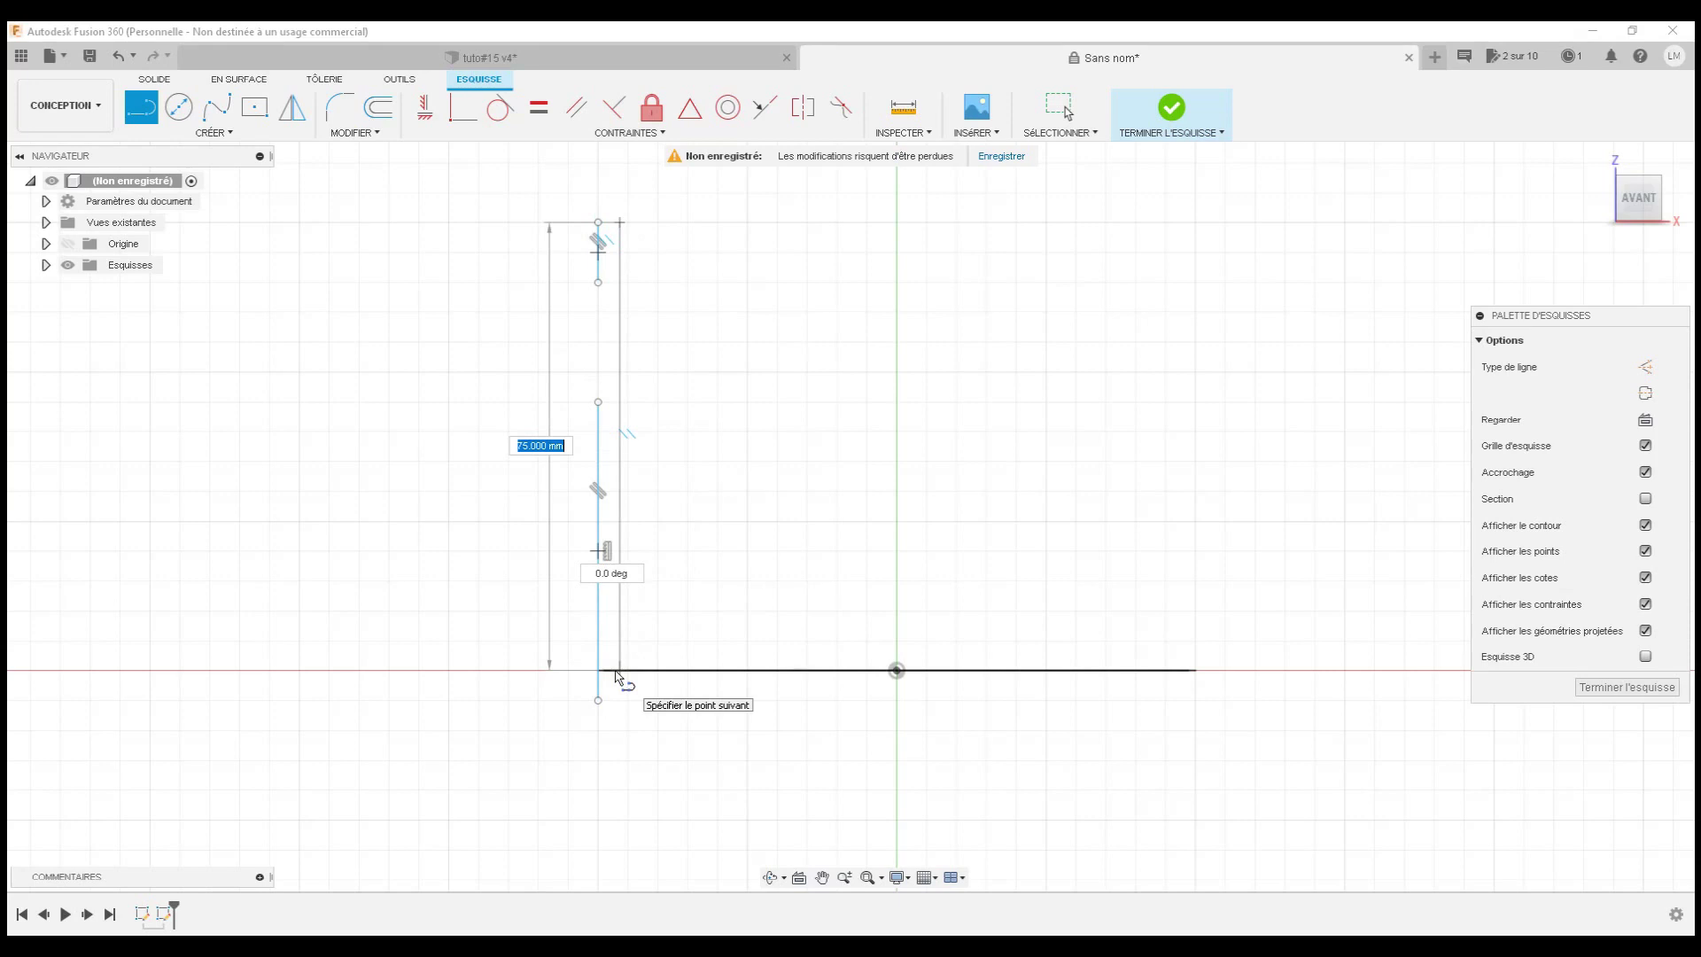
click(618, 674)
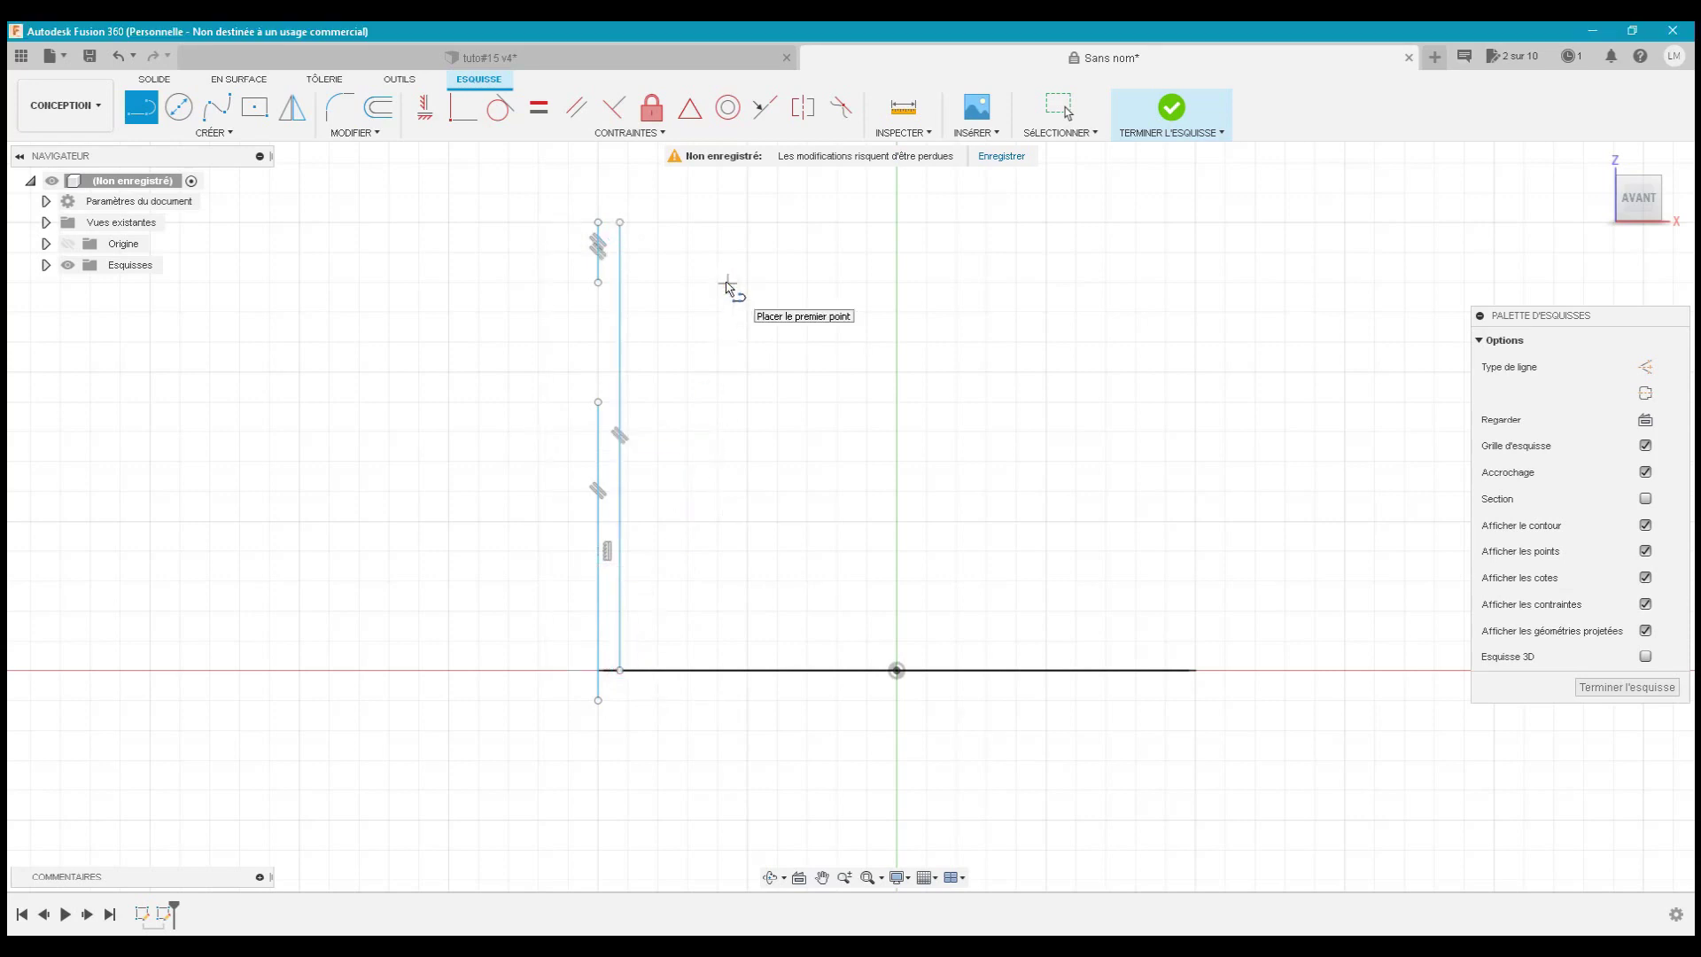
- Dimension the distance between the long inner line and the short upper line to 1 mm
scroll(634, 186, up, 3)
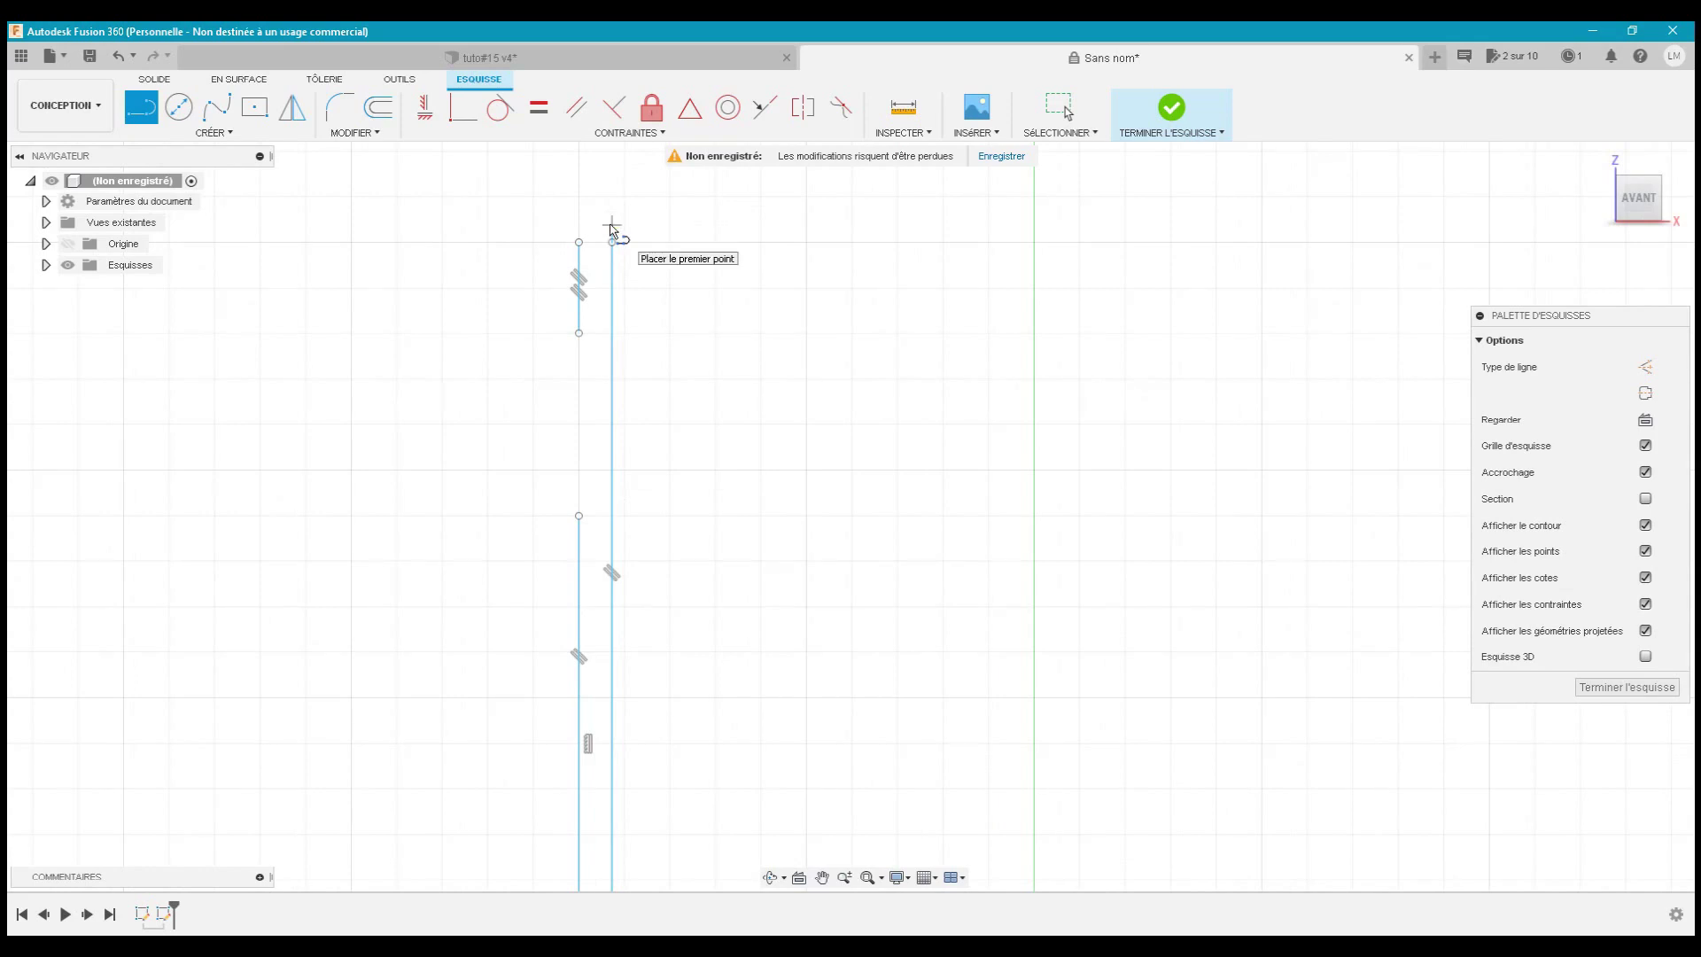
key(d)
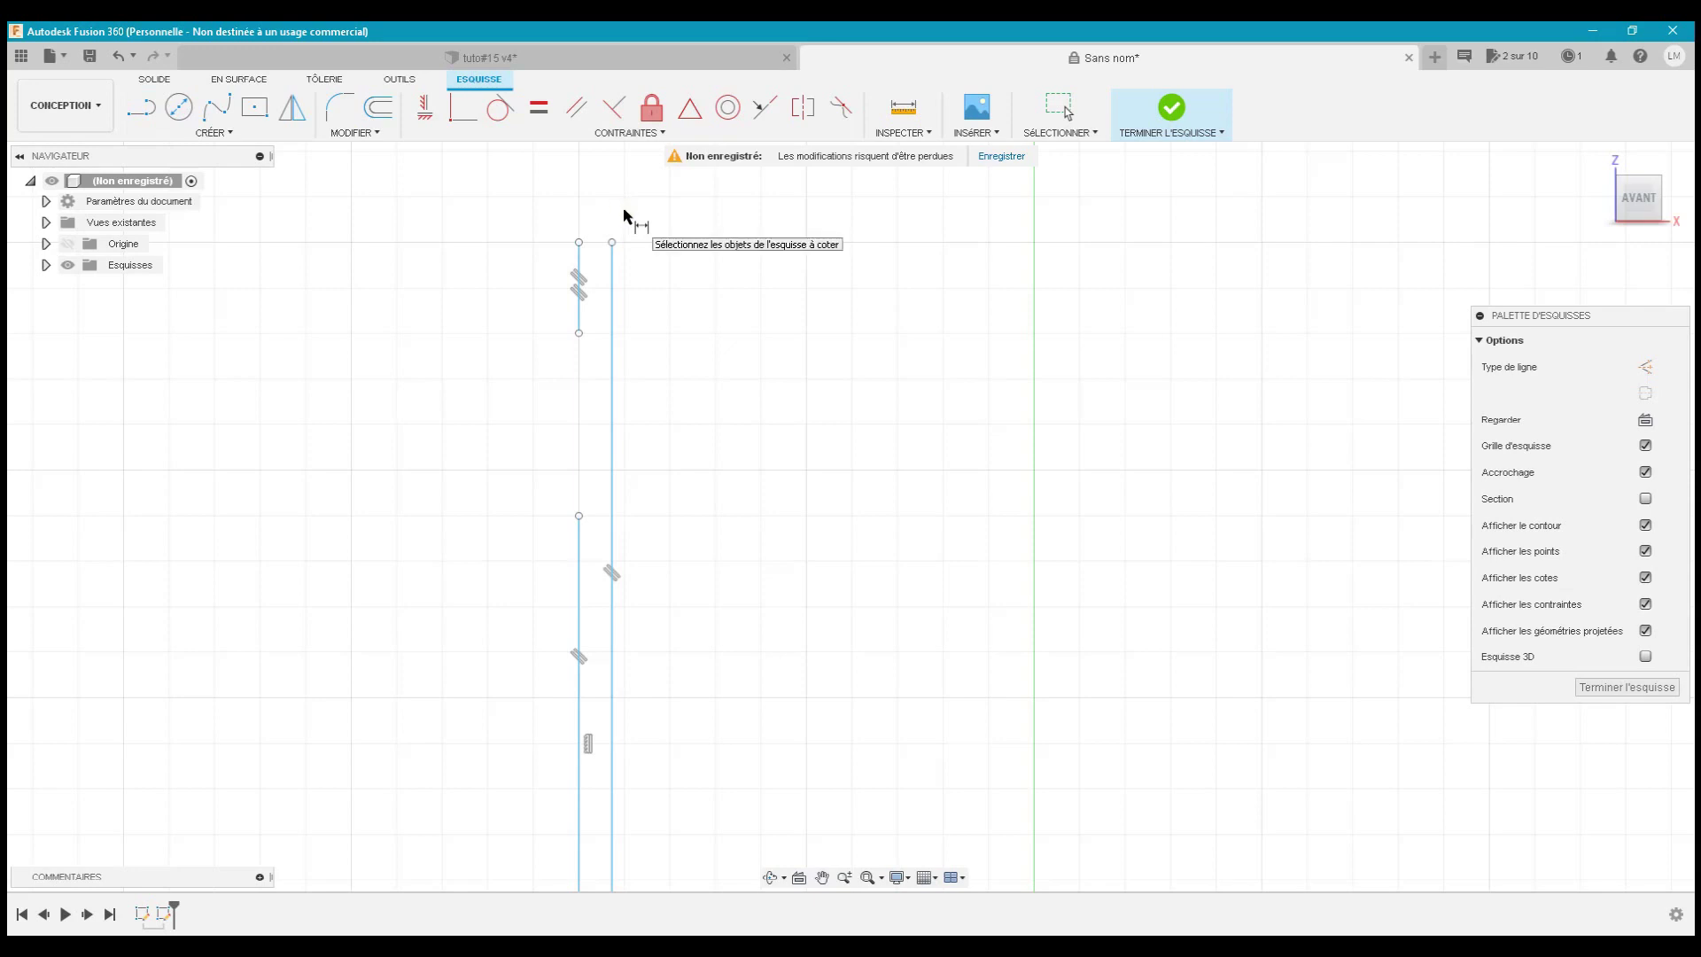
click(612, 273)
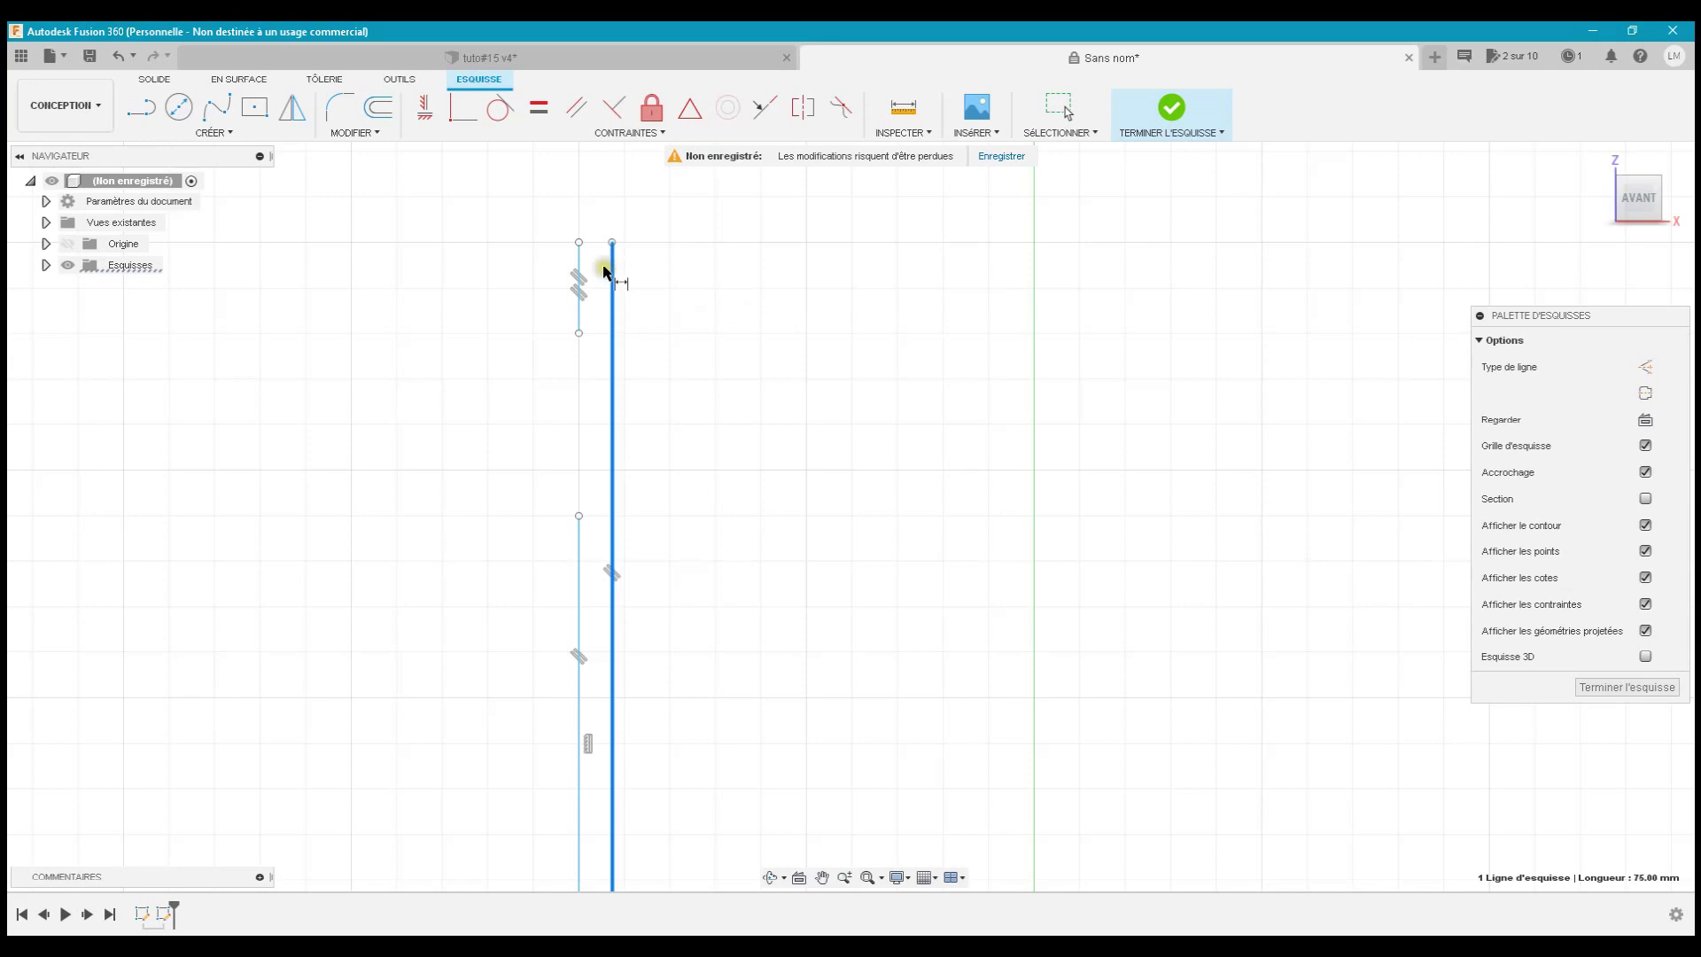
click(578, 269)
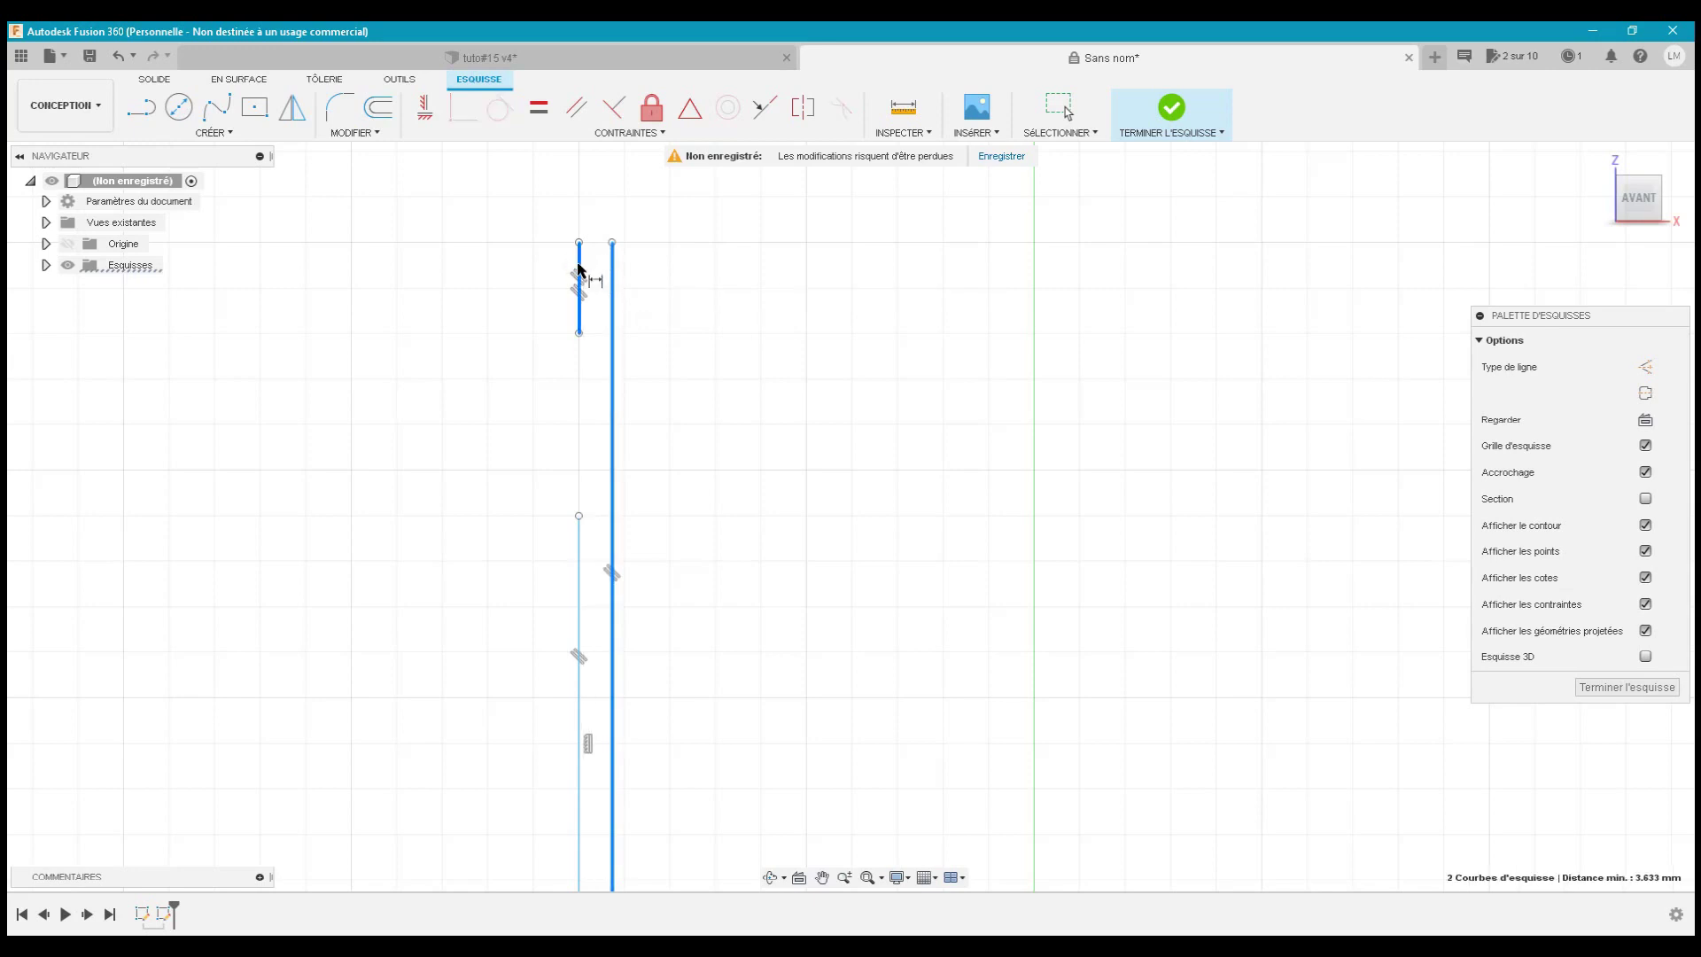
click(592, 213)
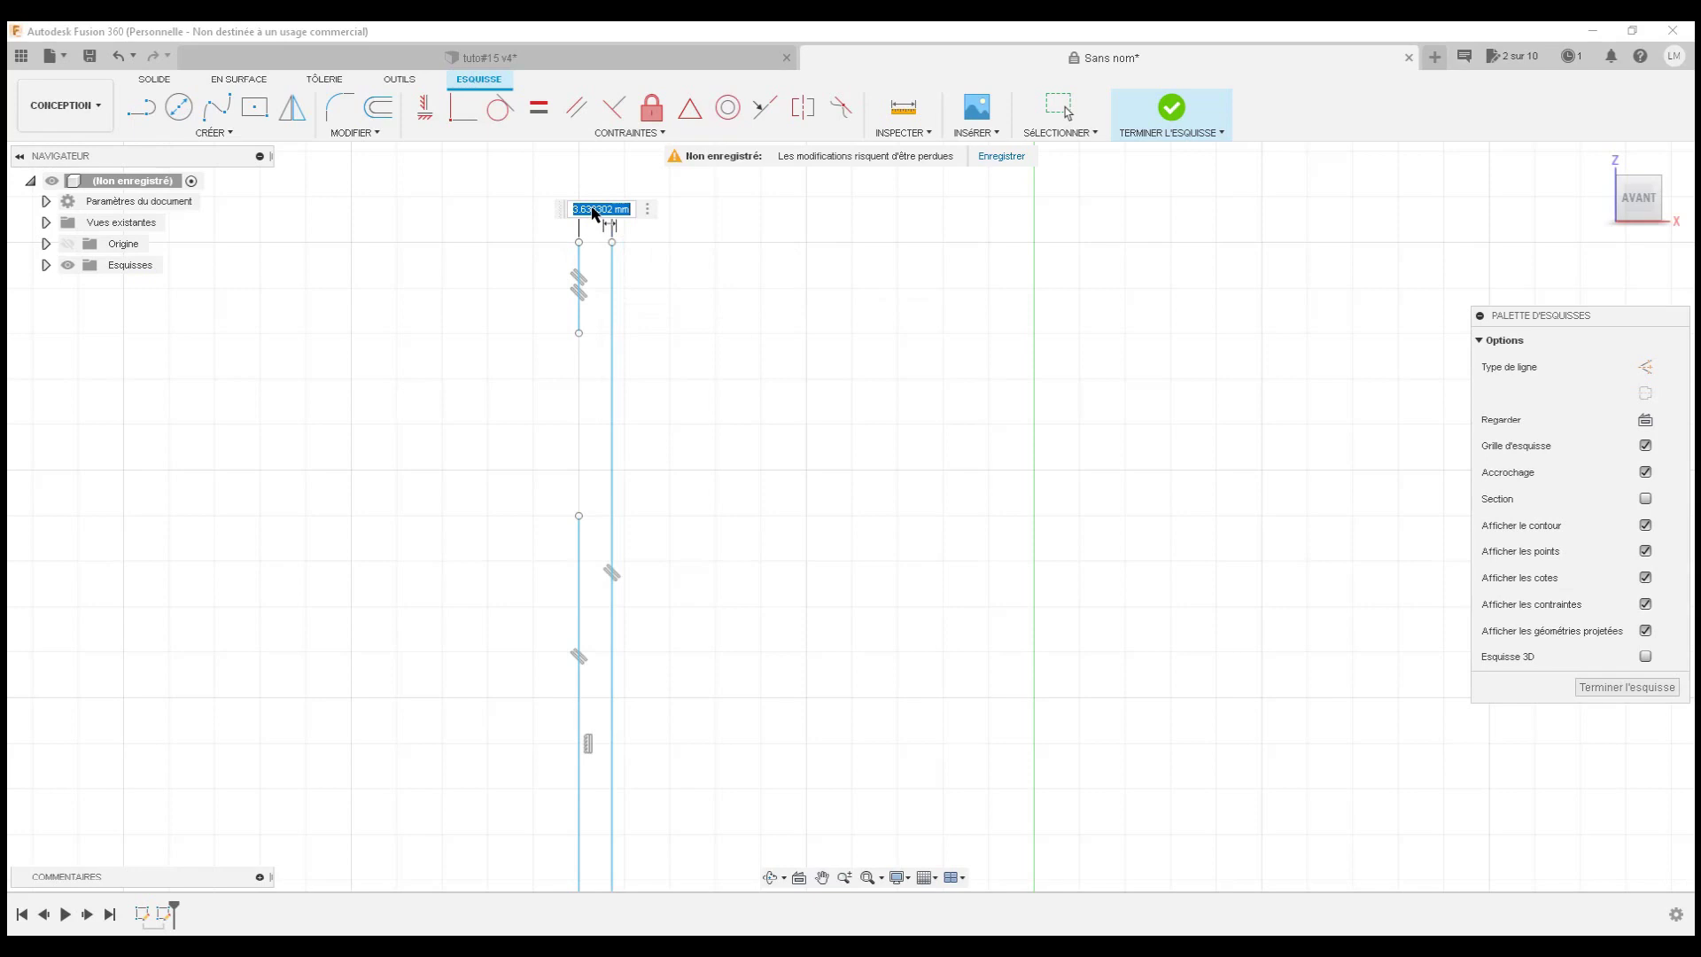
text(1)
key(Return)
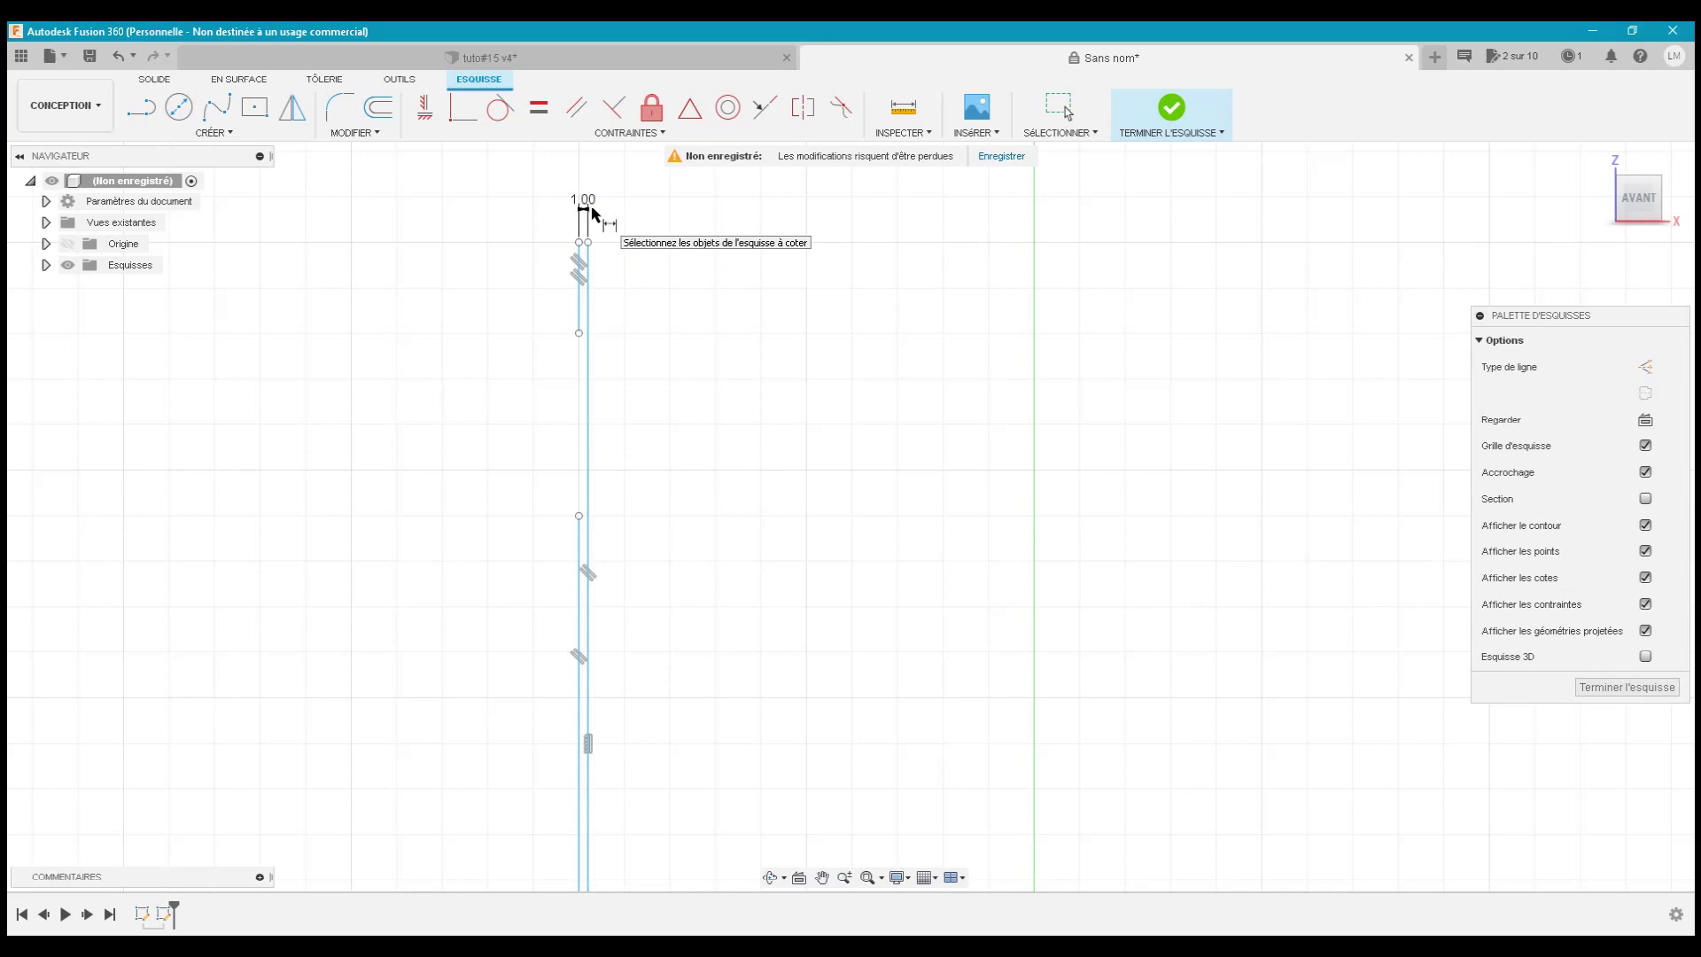
- Convert the long inner vertical line into a construction line
click(1063, 107)
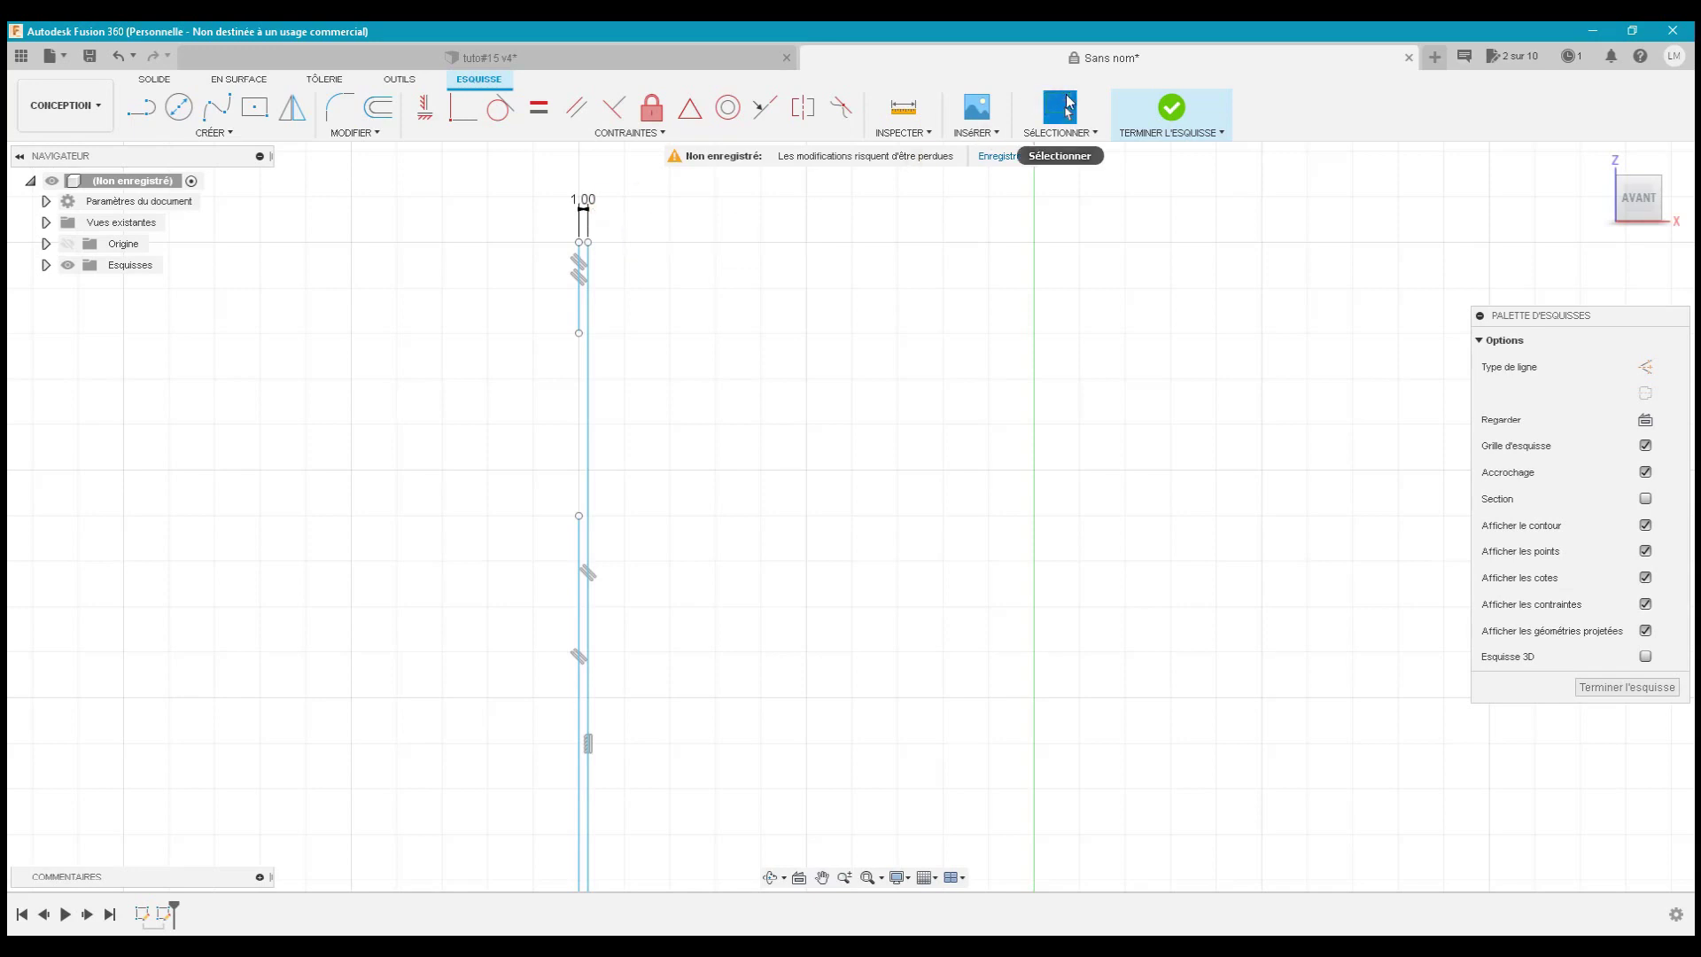
click(588, 355)
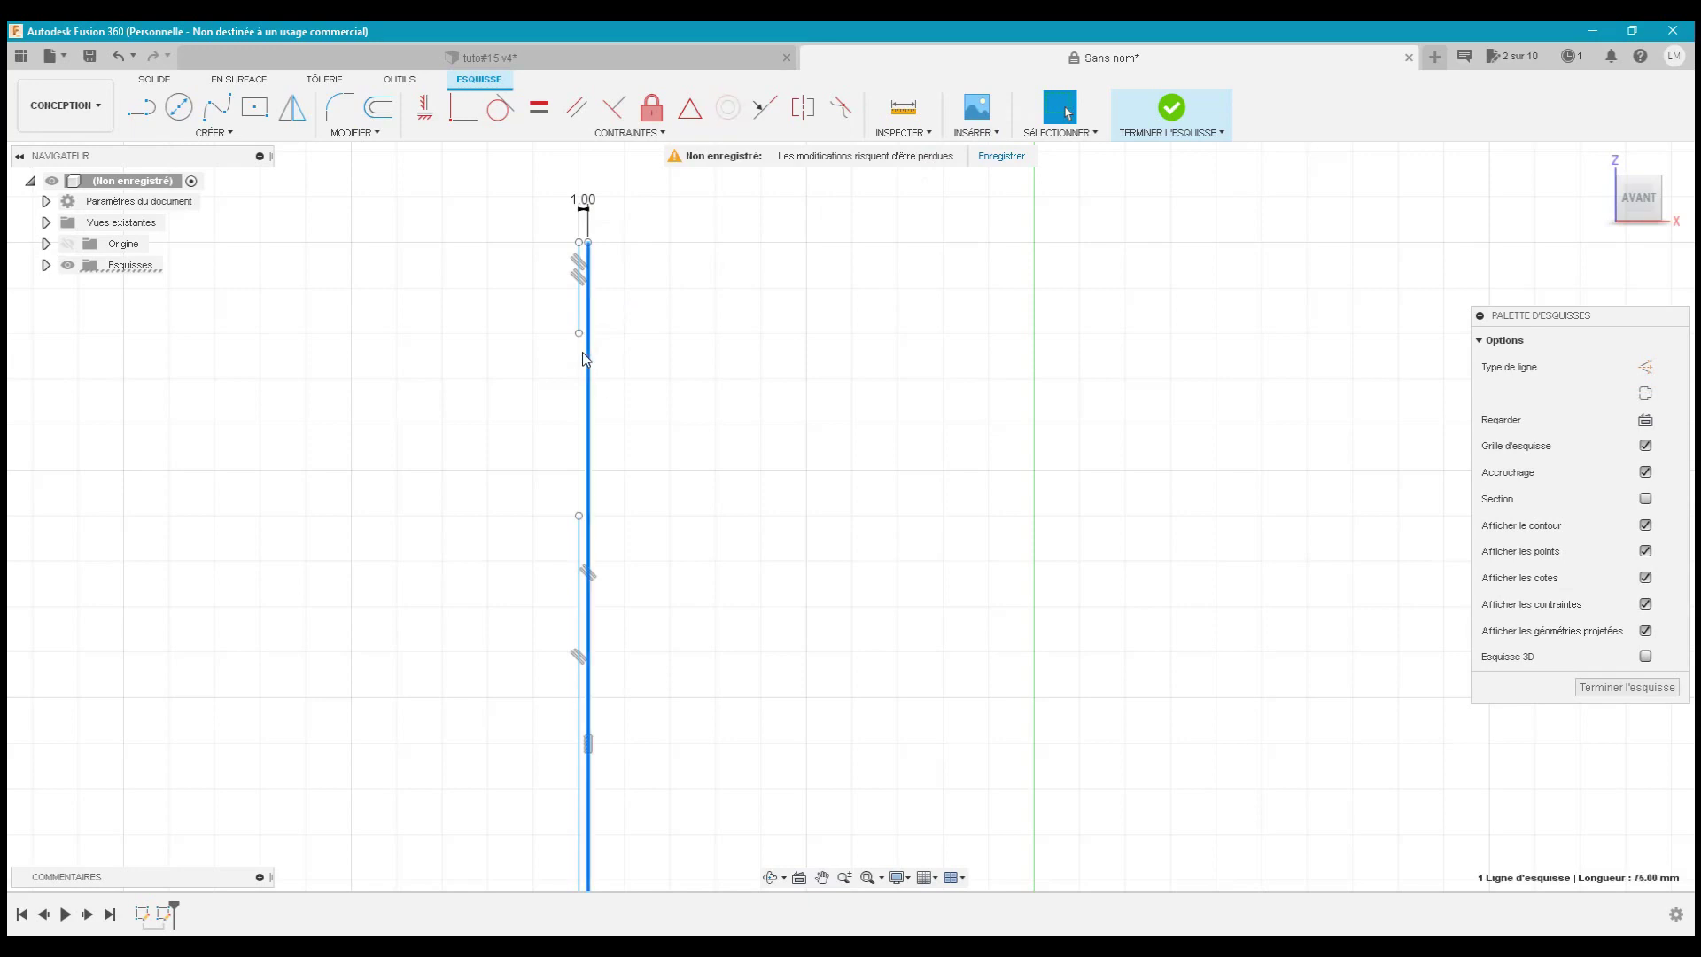
click(1645, 367)
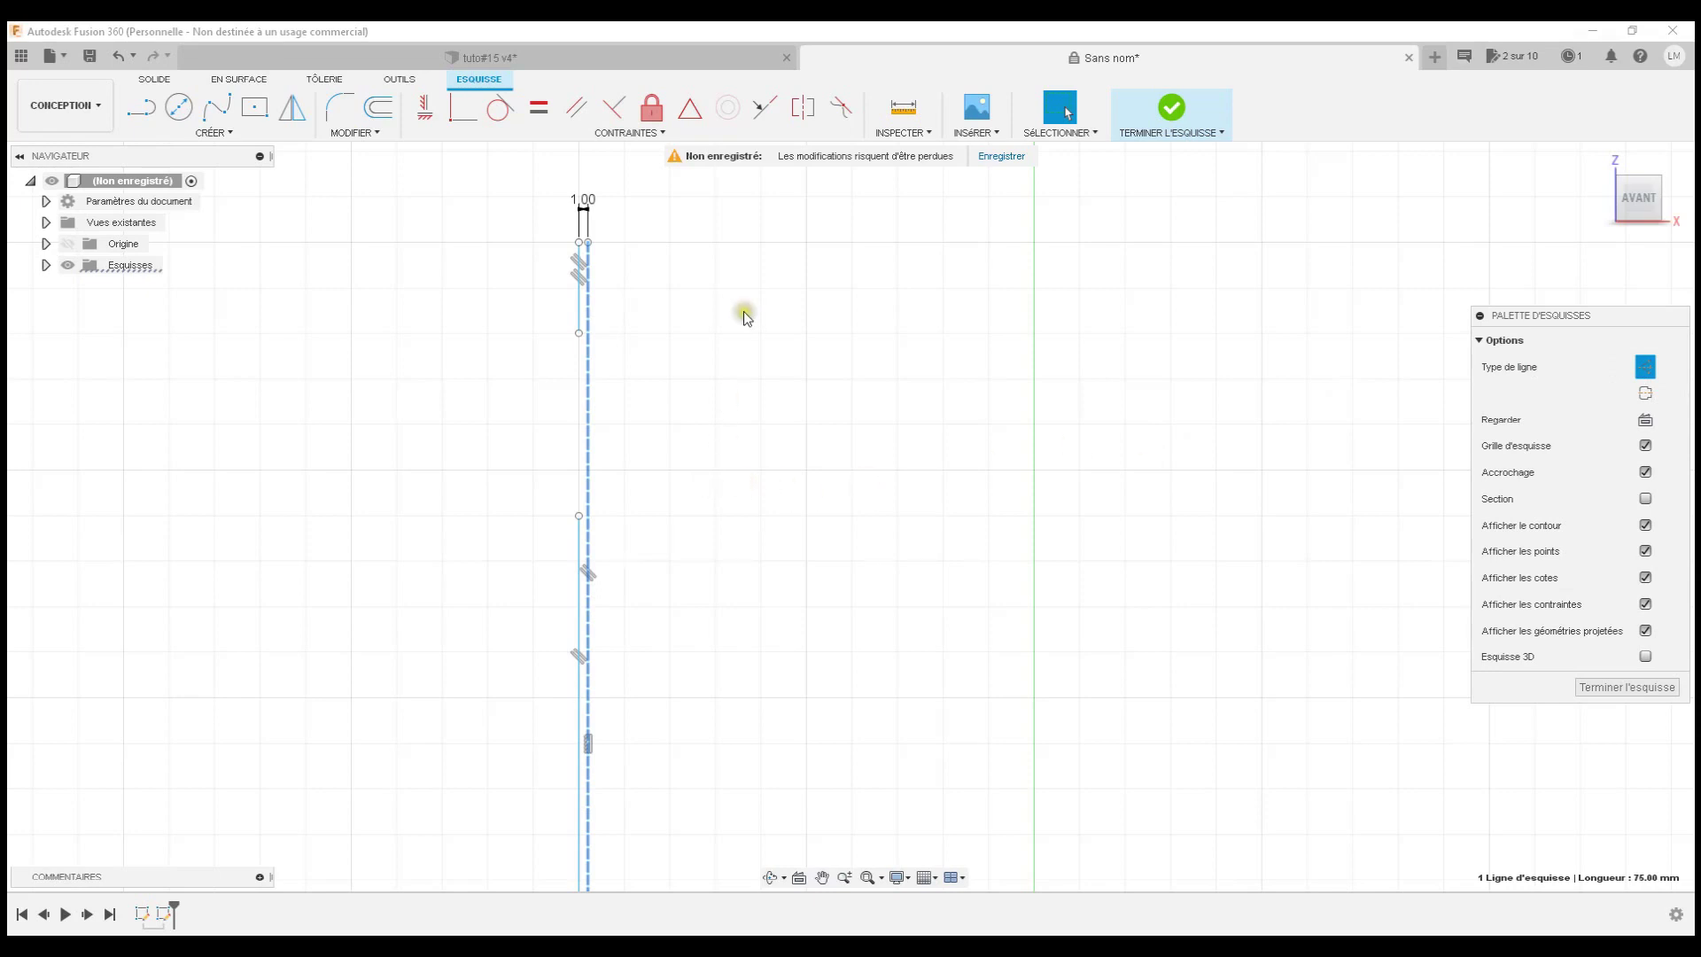
- Mirror the construction line across the short upper line to get a matching construction line on the outer side
click(293, 110)
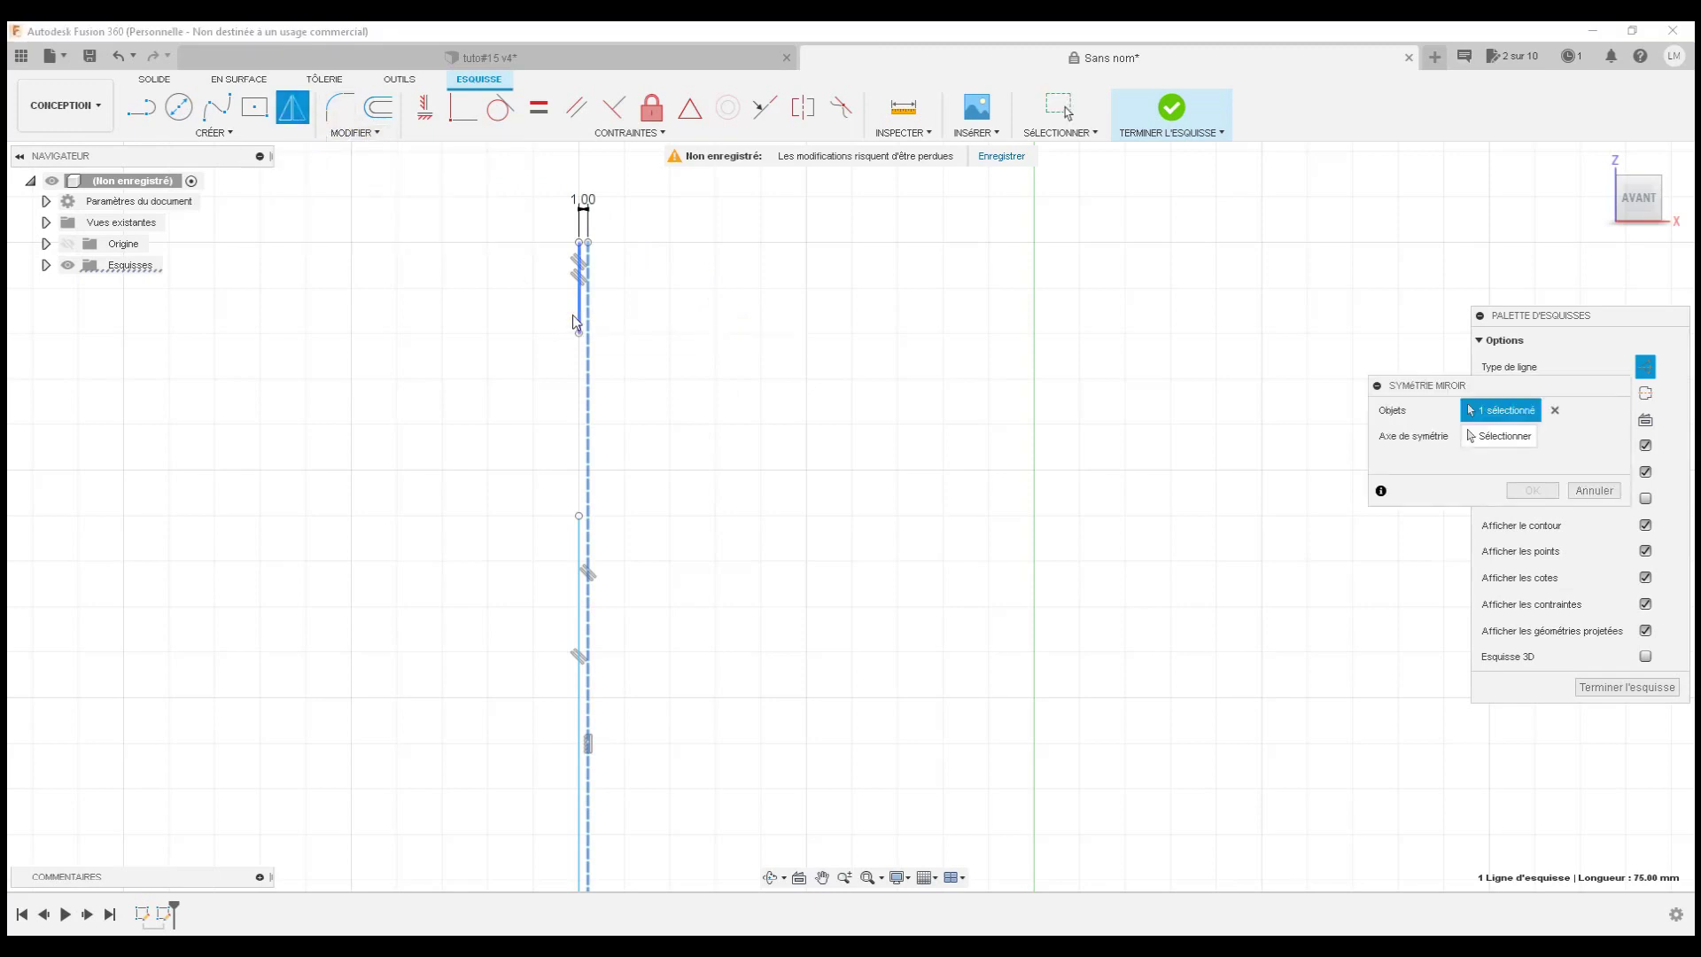
click(585, 364)
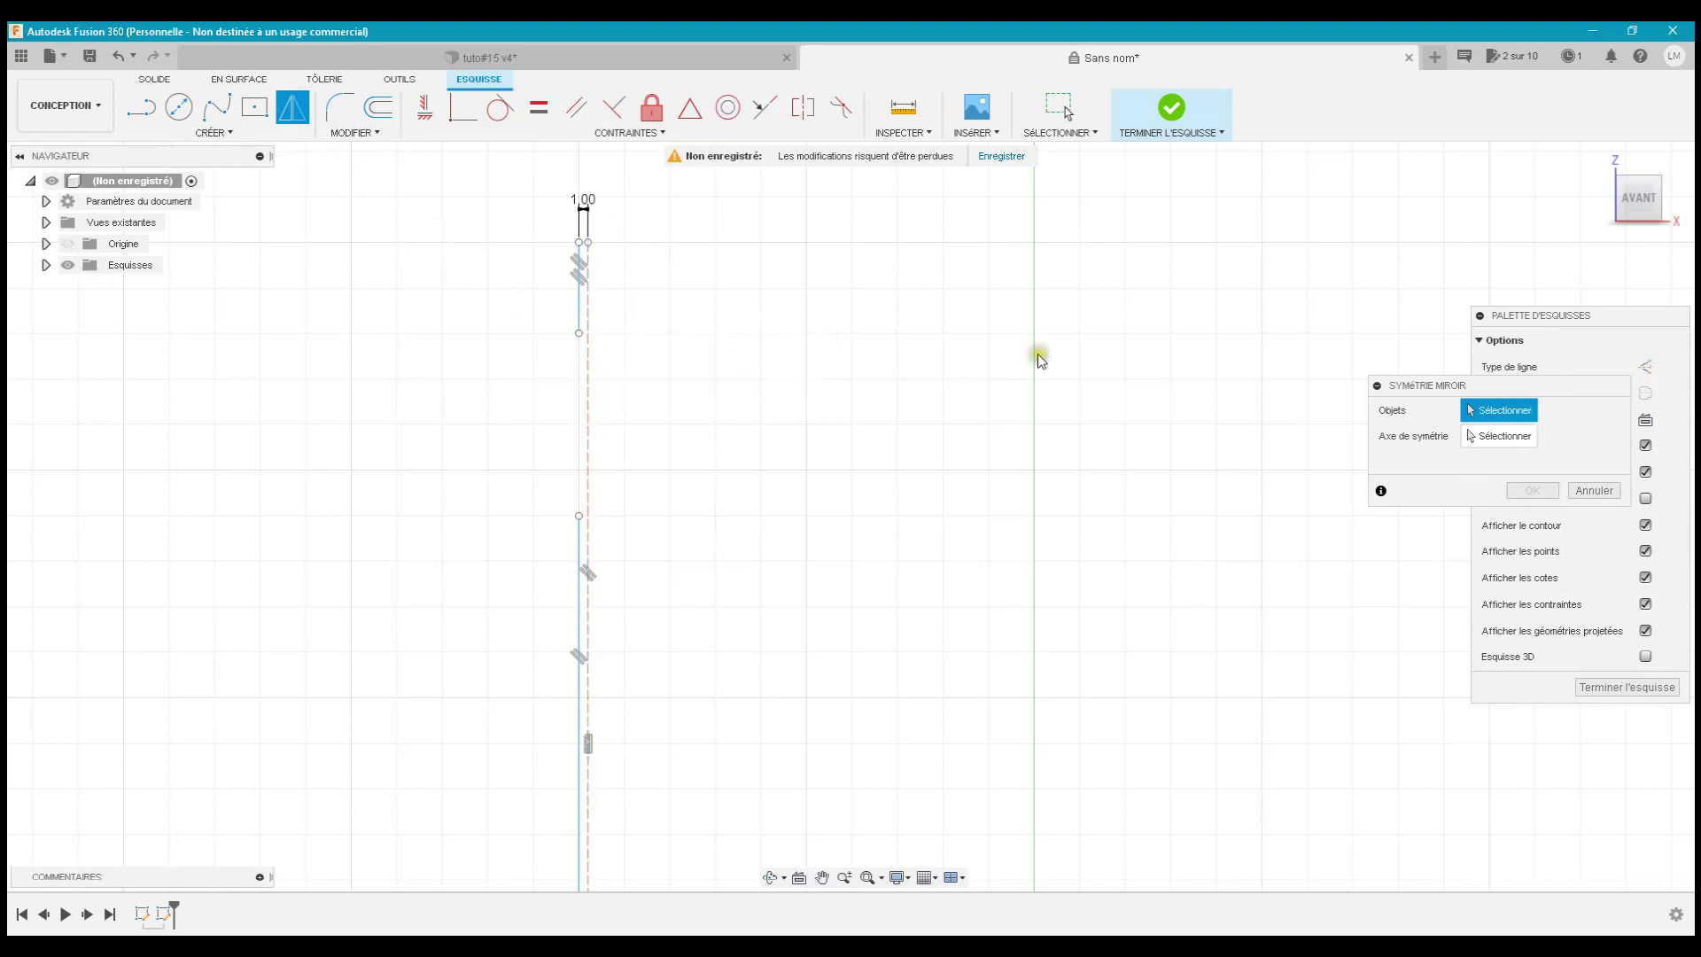
click(1520, 439)
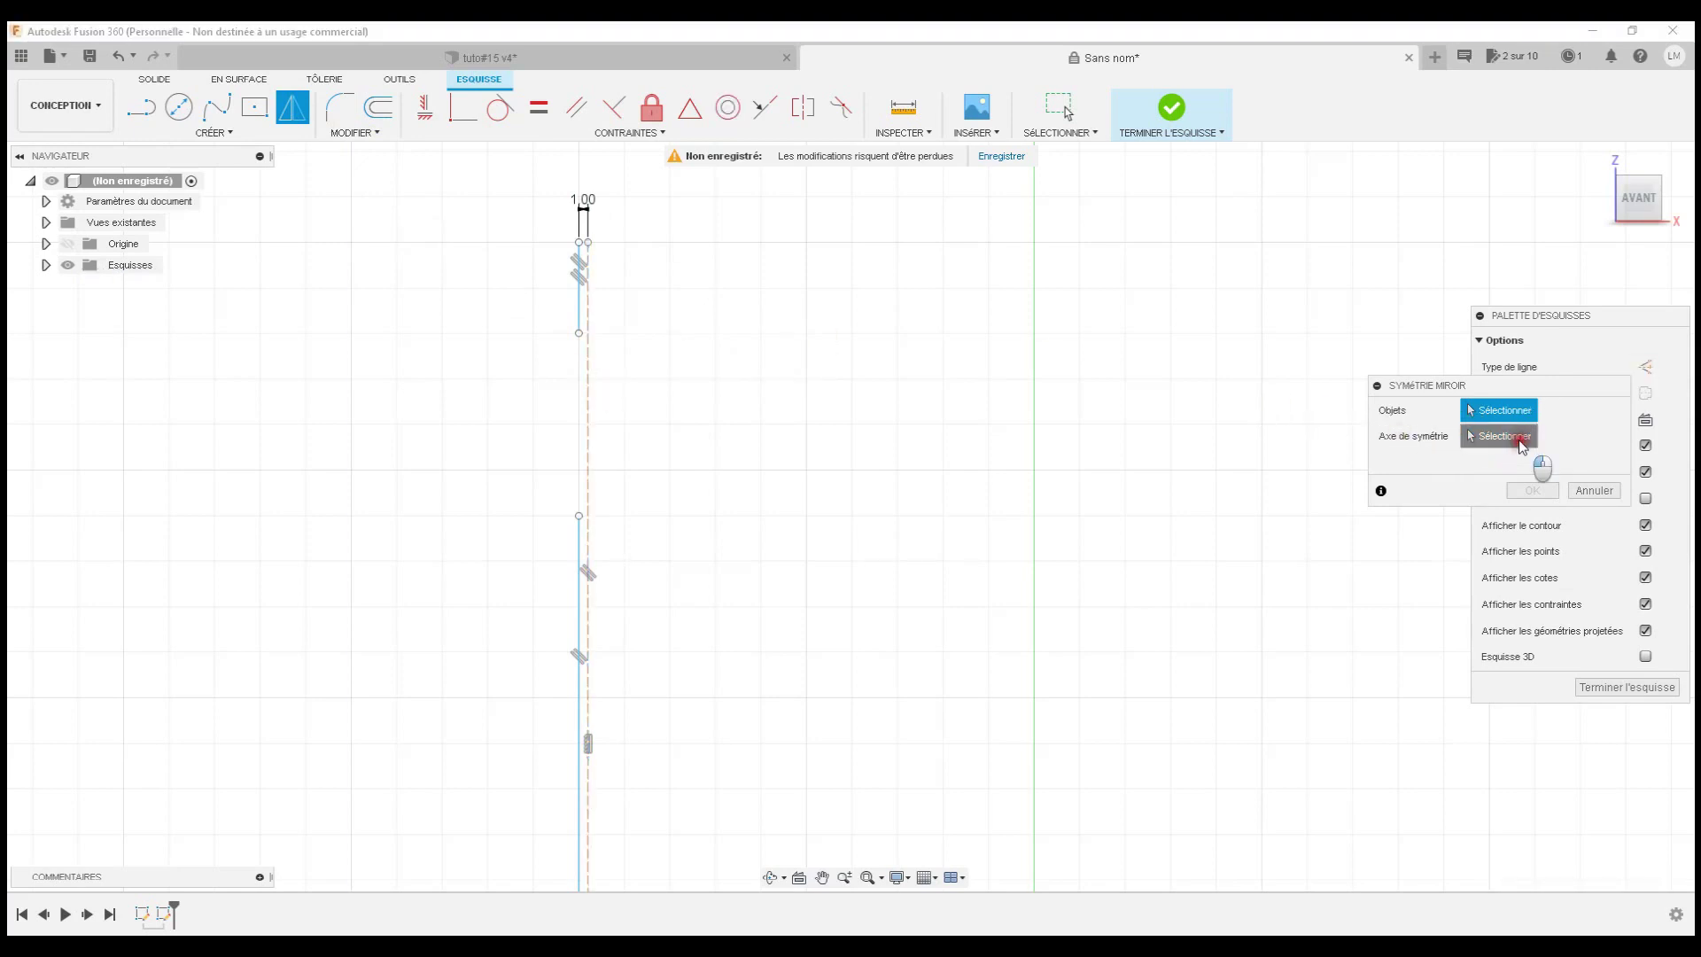
click(577, 316)
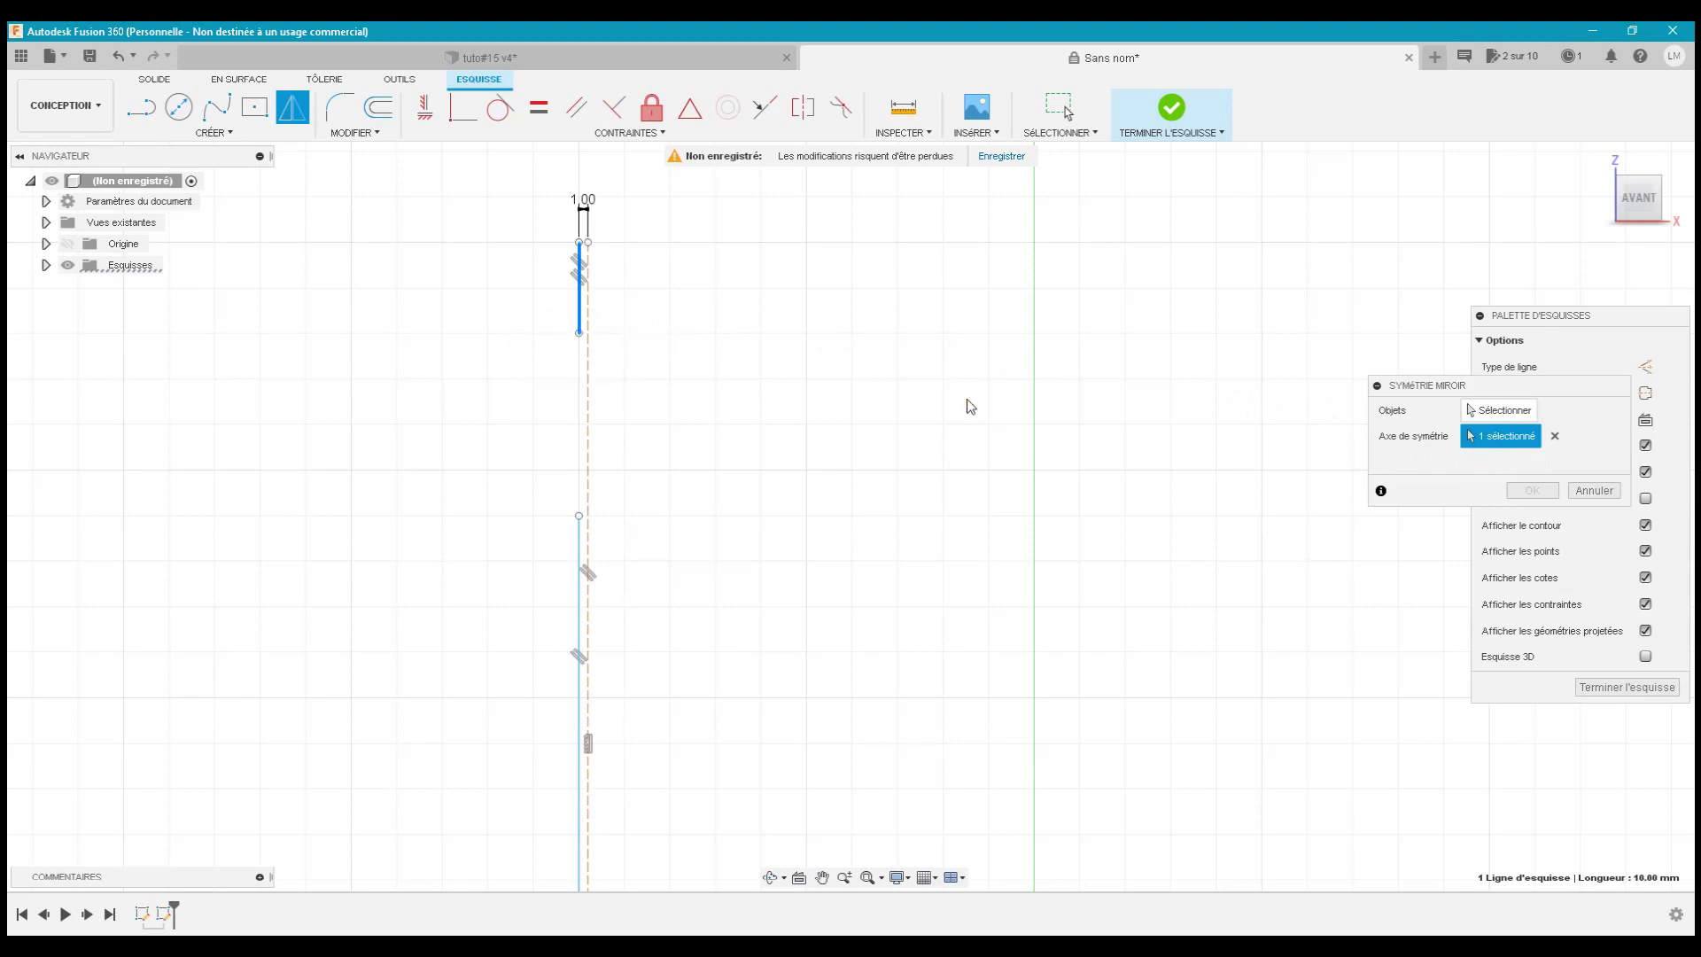
click(1495, 409)
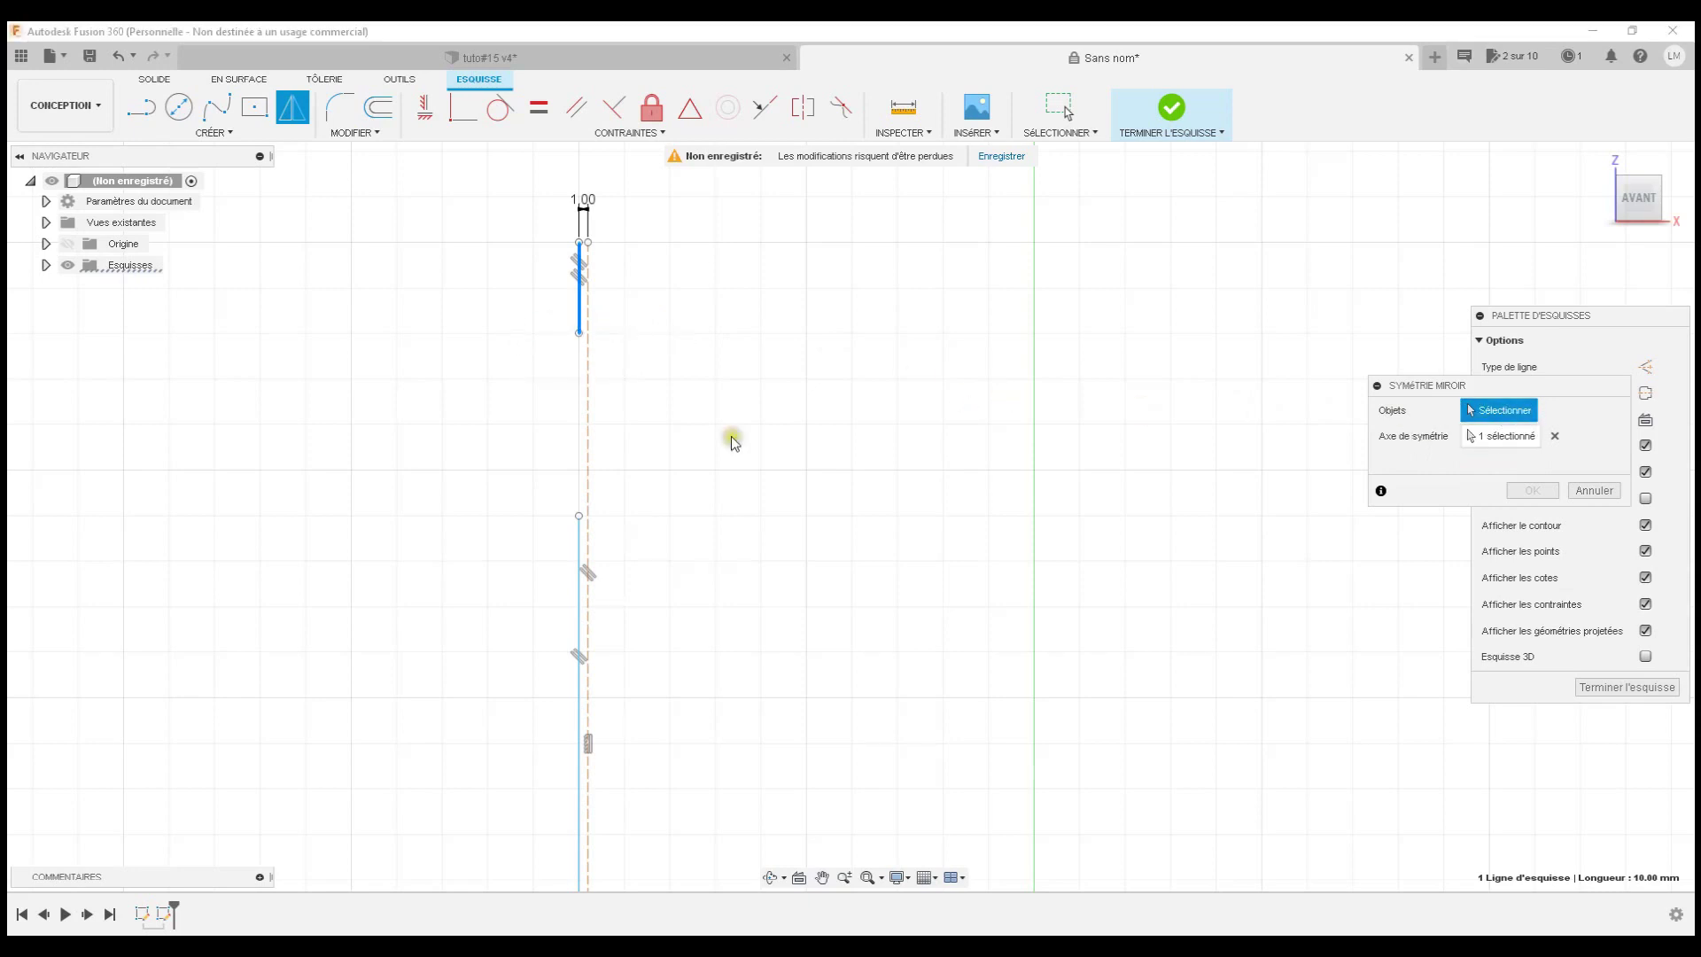
click(586, 408)
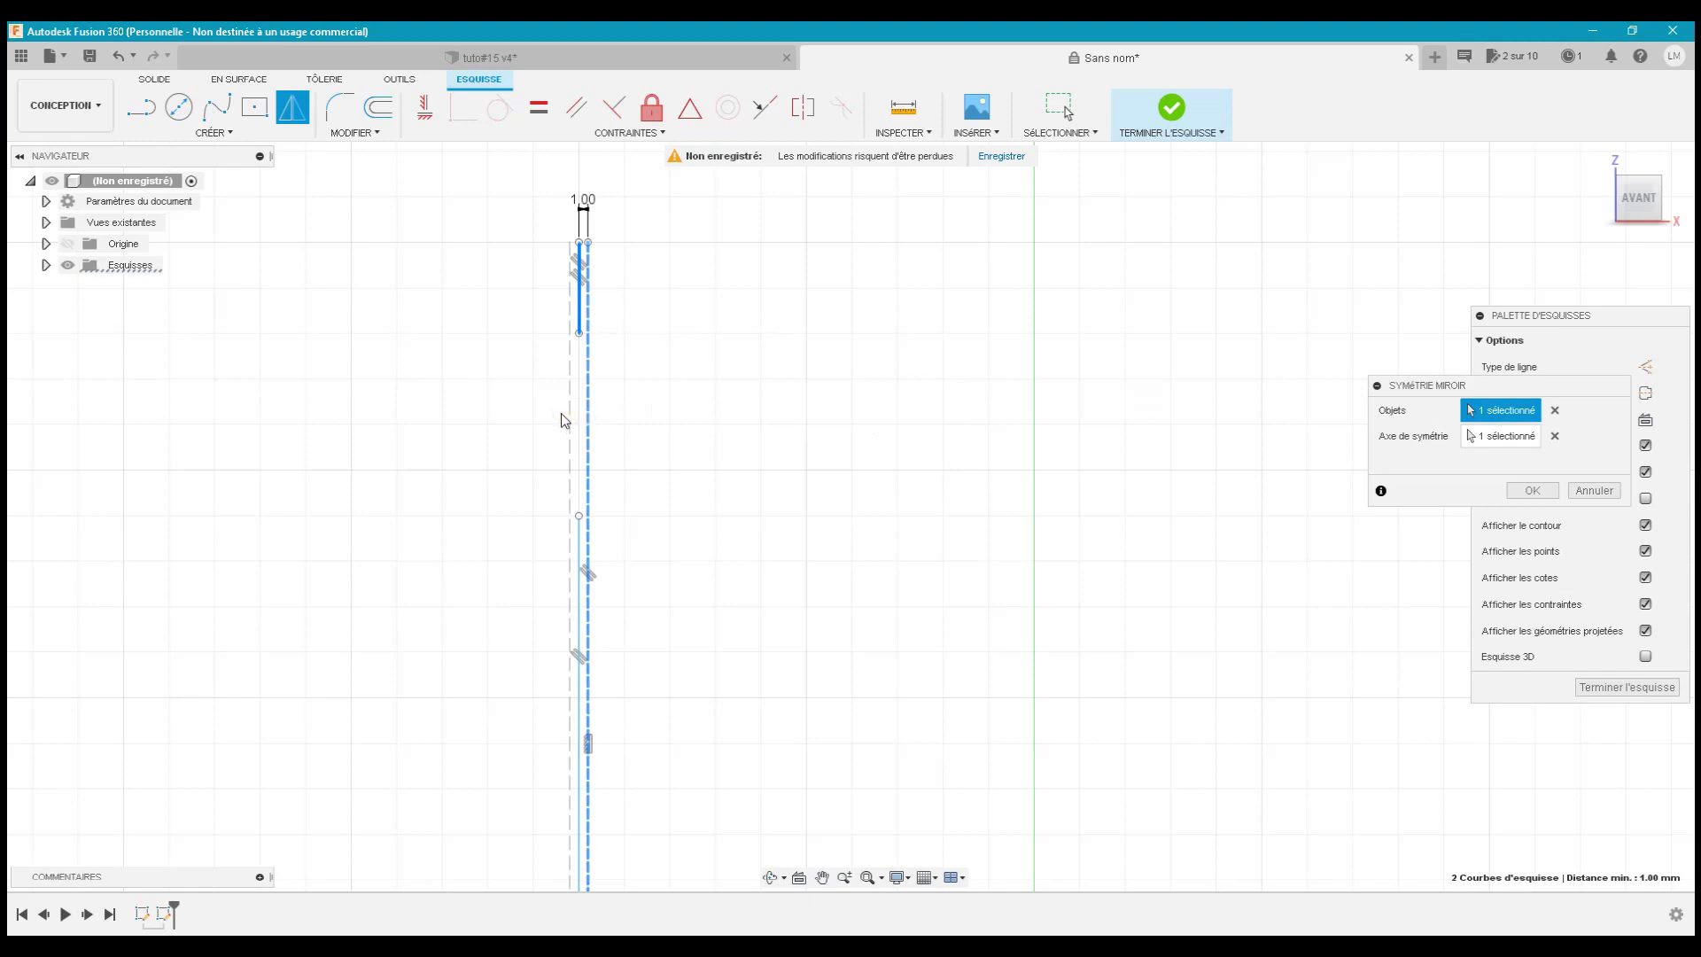
click(556, 413)
click(1507, 486)
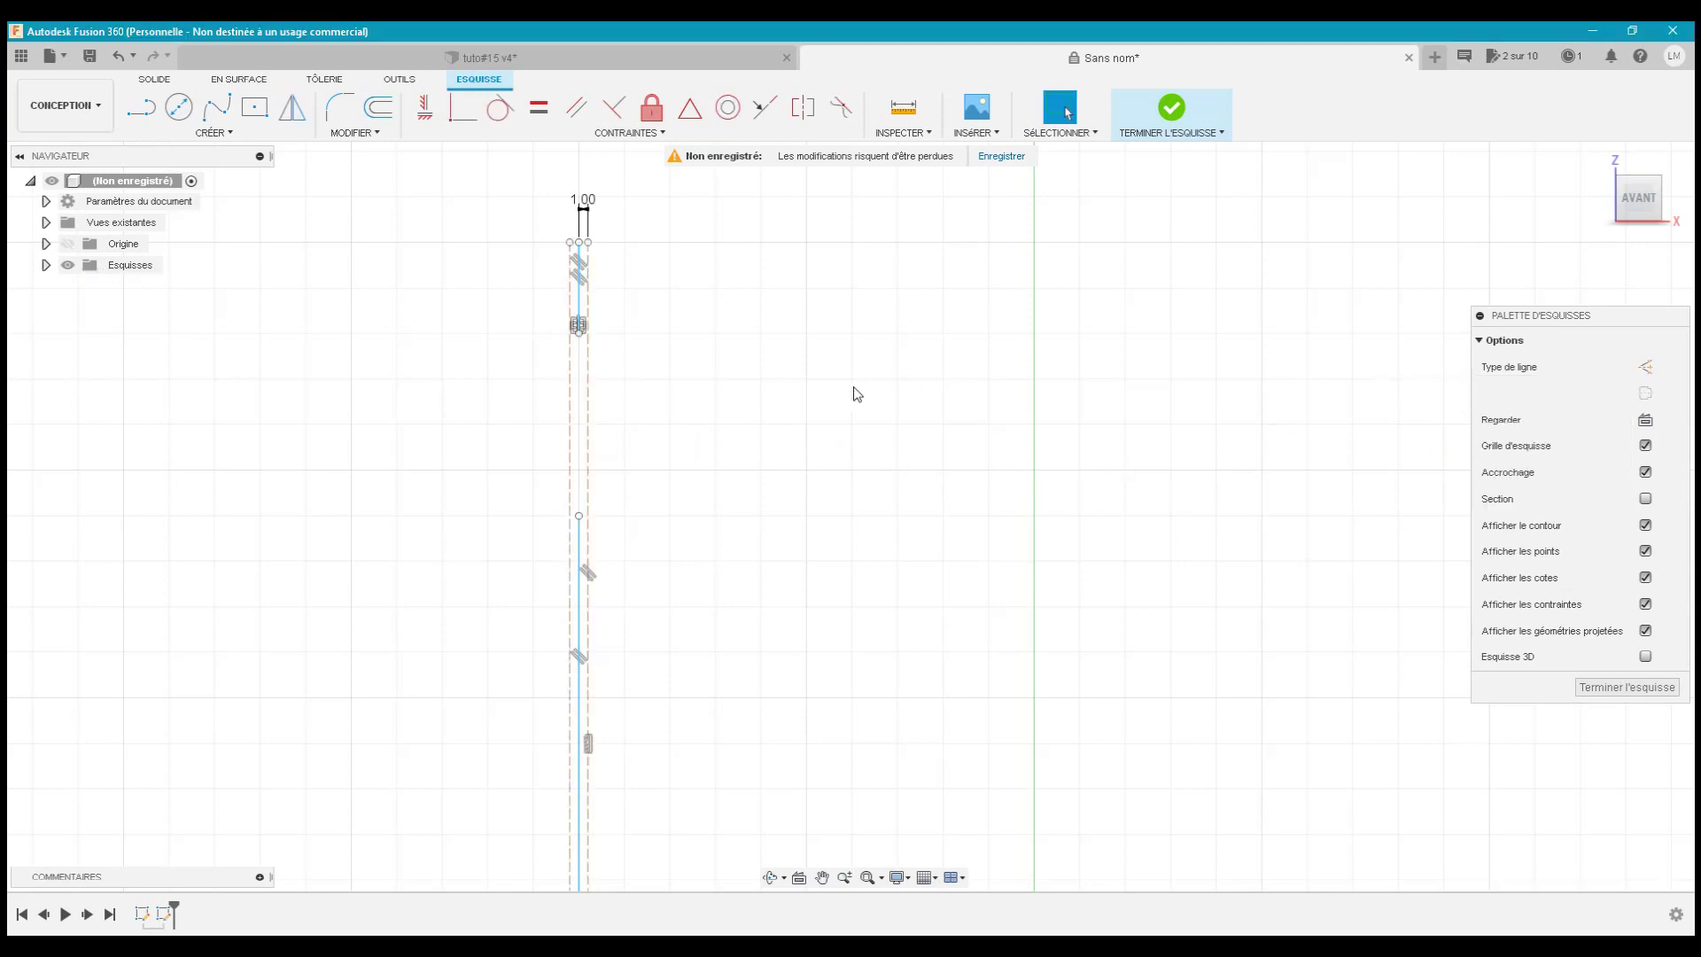
- Hide the sketch constraints and draw an S-shaped spline joining the two solid lines, through a point on the inner and then the outer construction line
click(1645, 603)
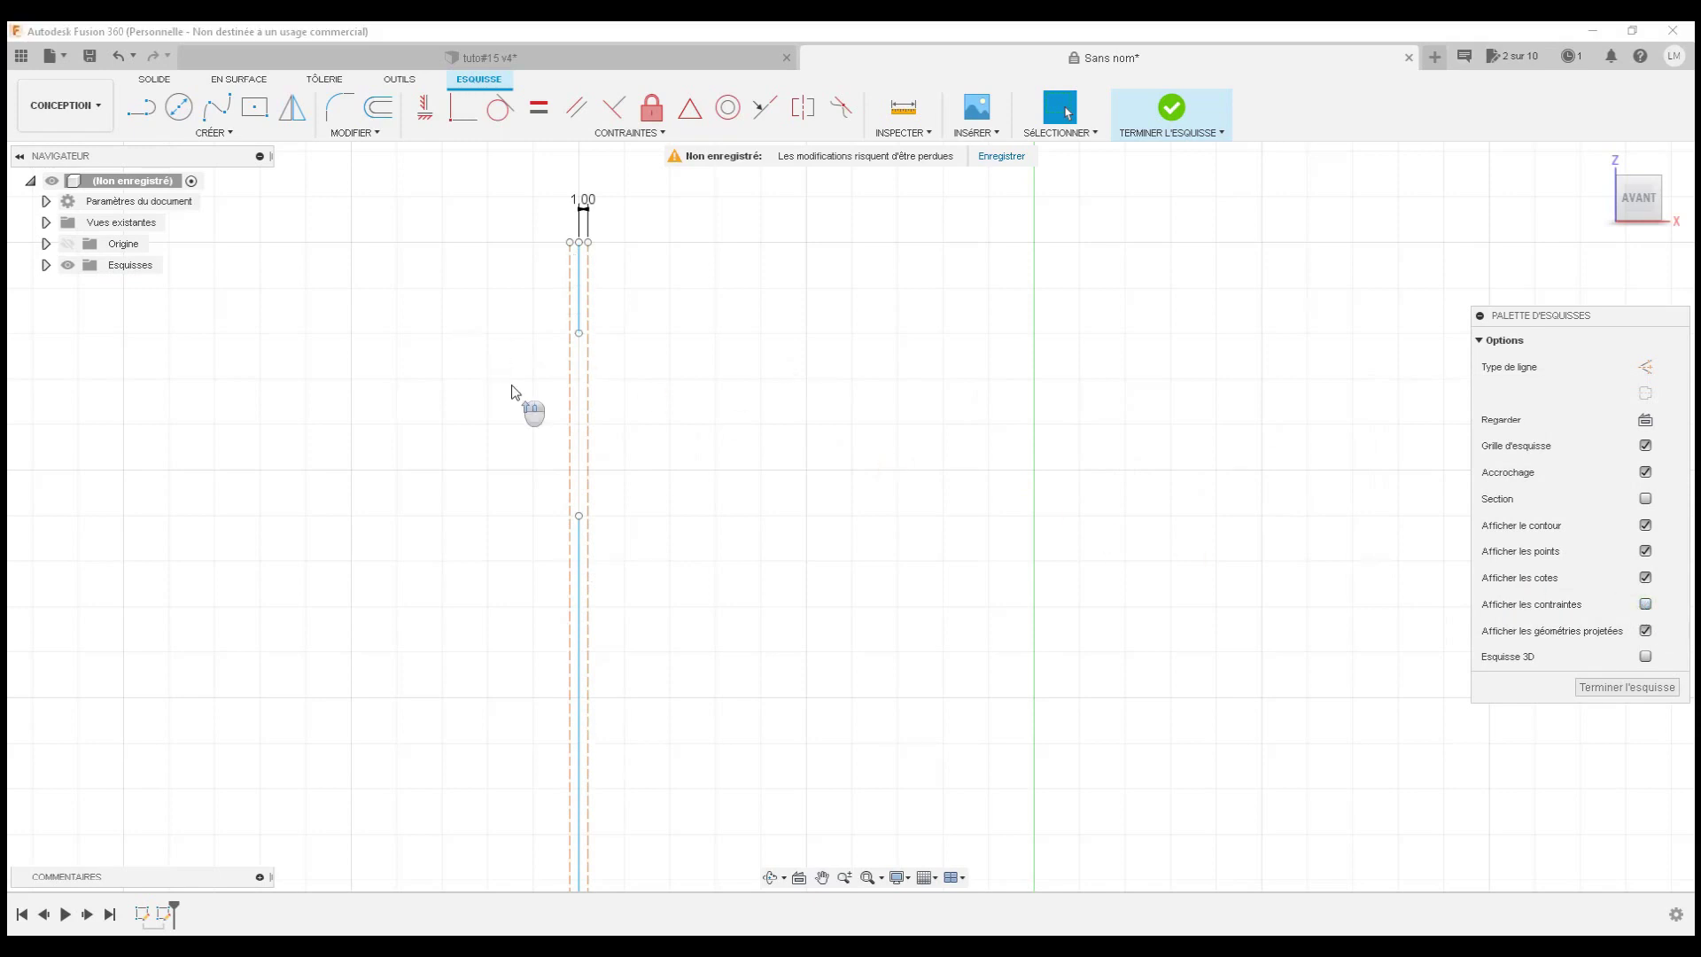
scroll(512, 387, up, 2)
scroll(634, 338, up, 3)
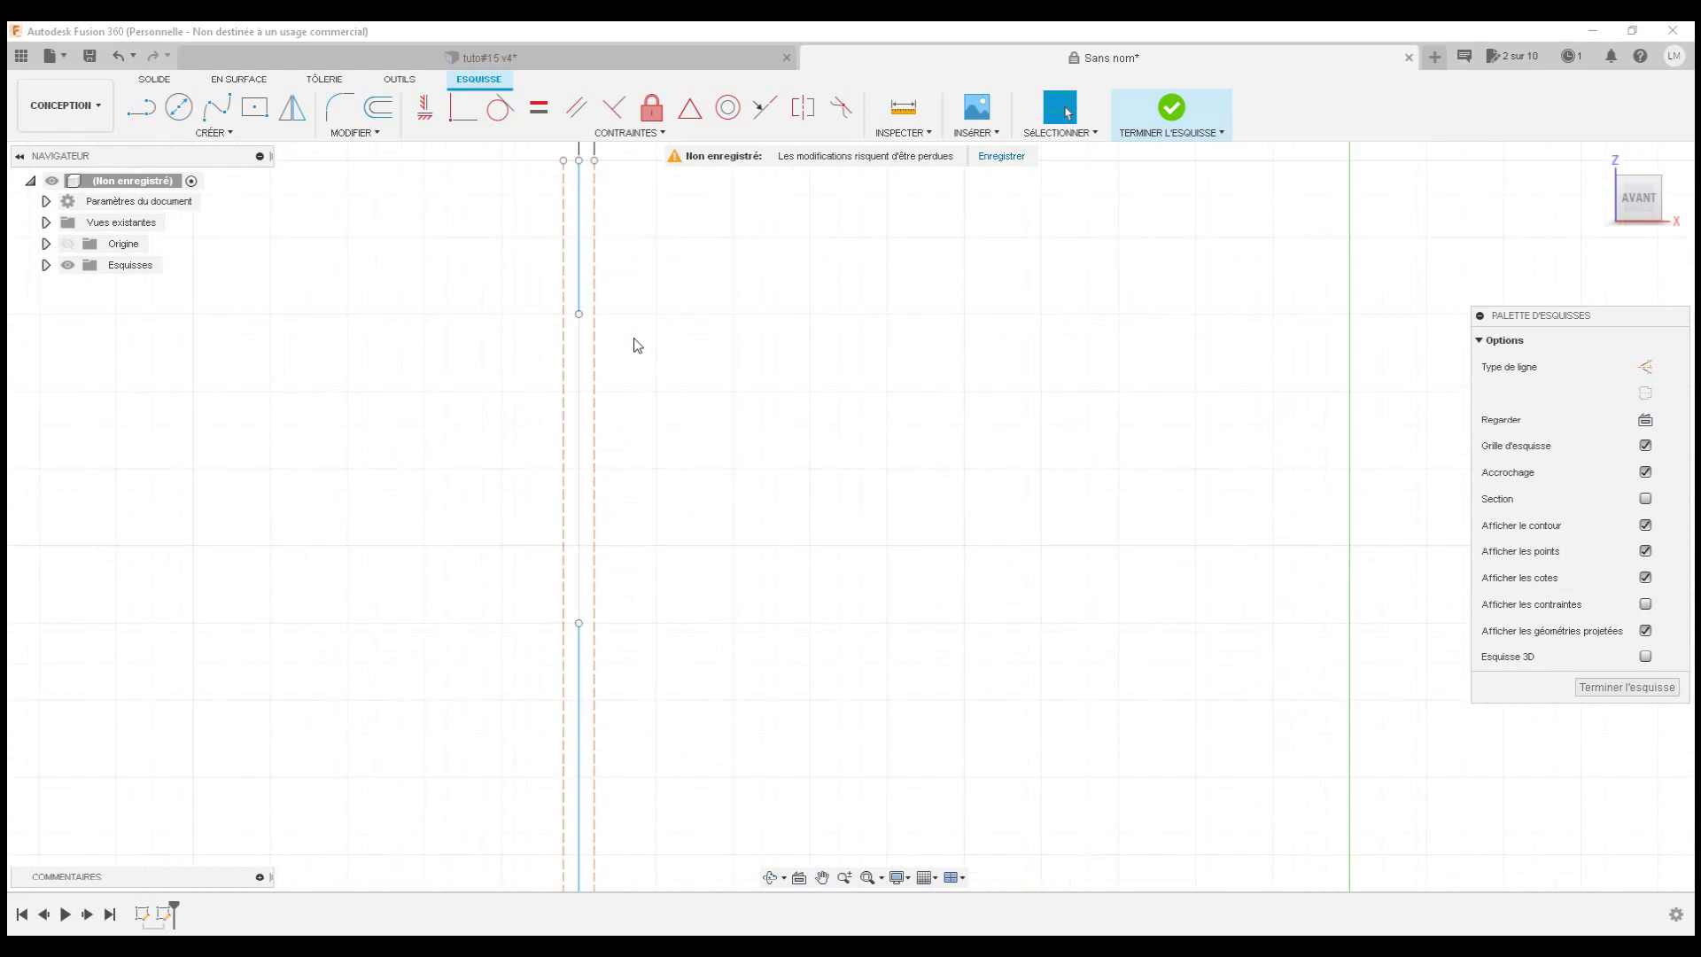
scroll(503, 279, up, 2)
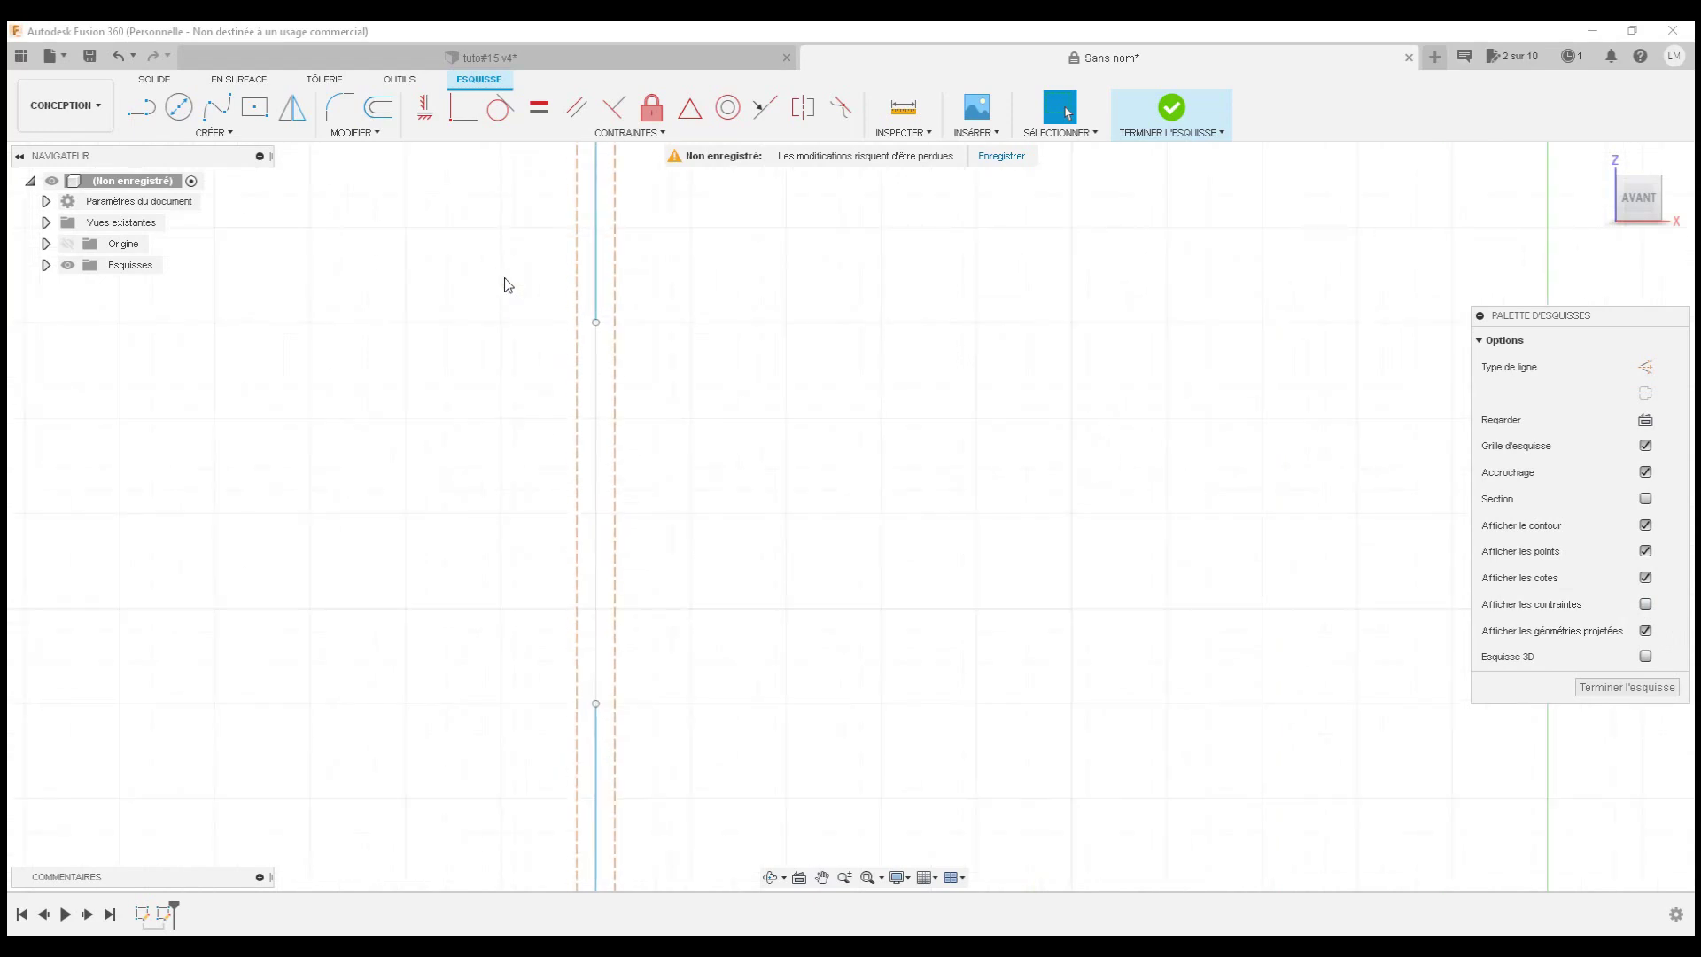
click(212, 110)
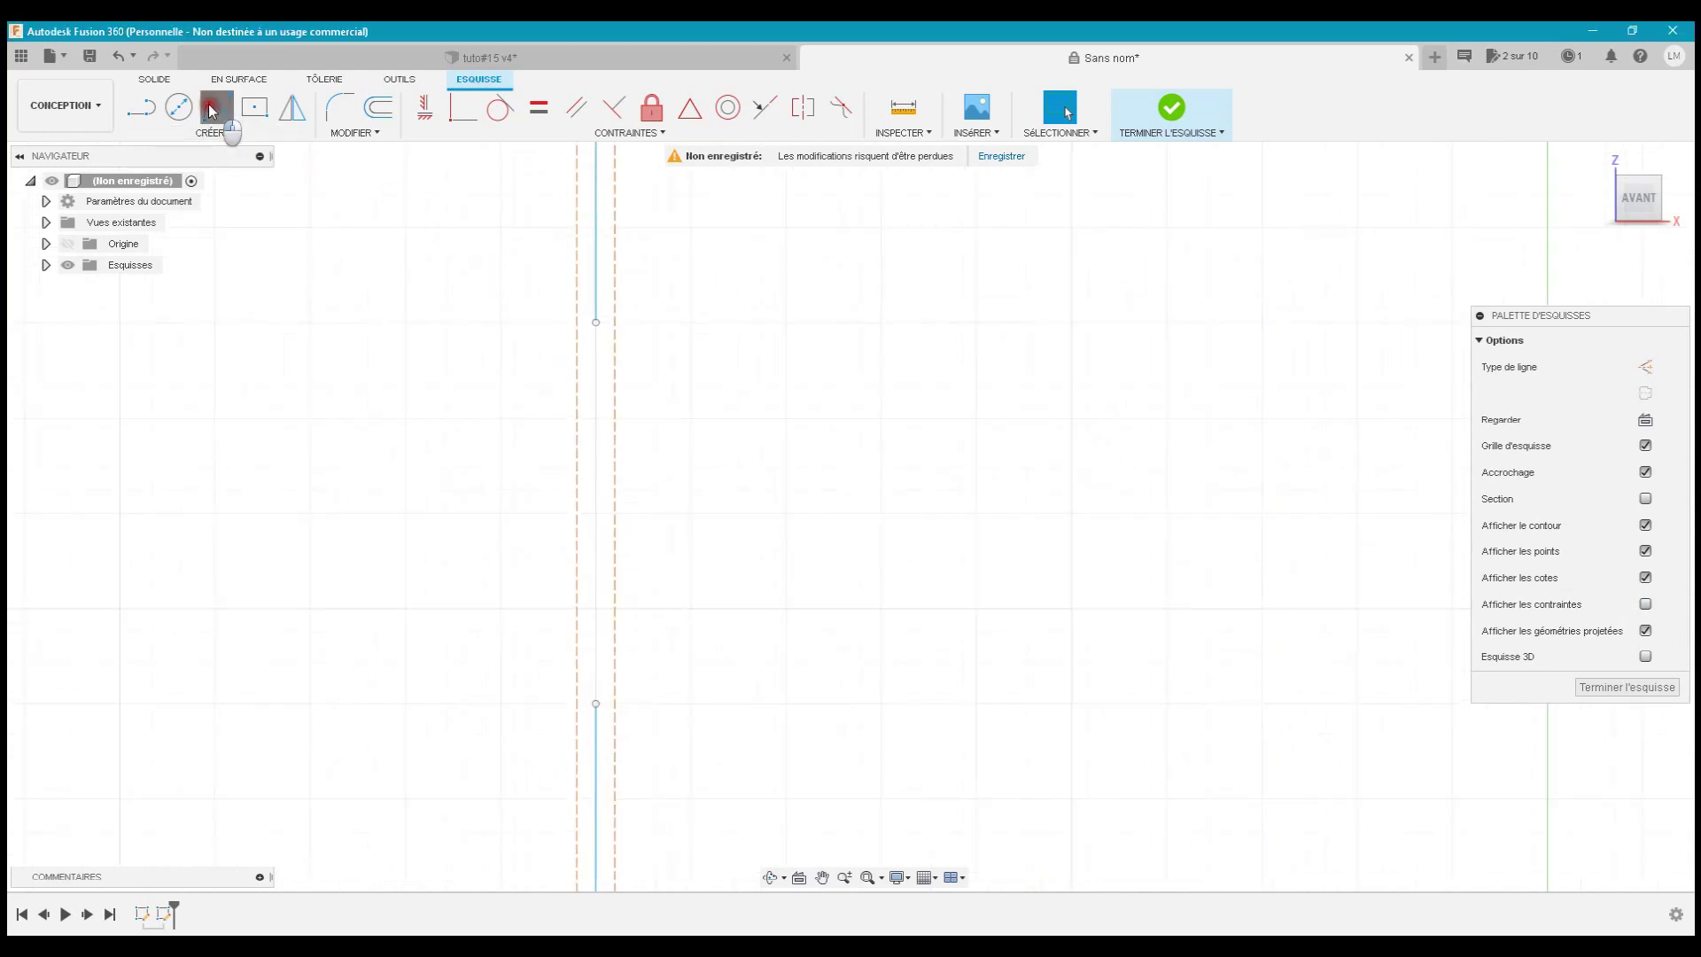
click(593, 319)
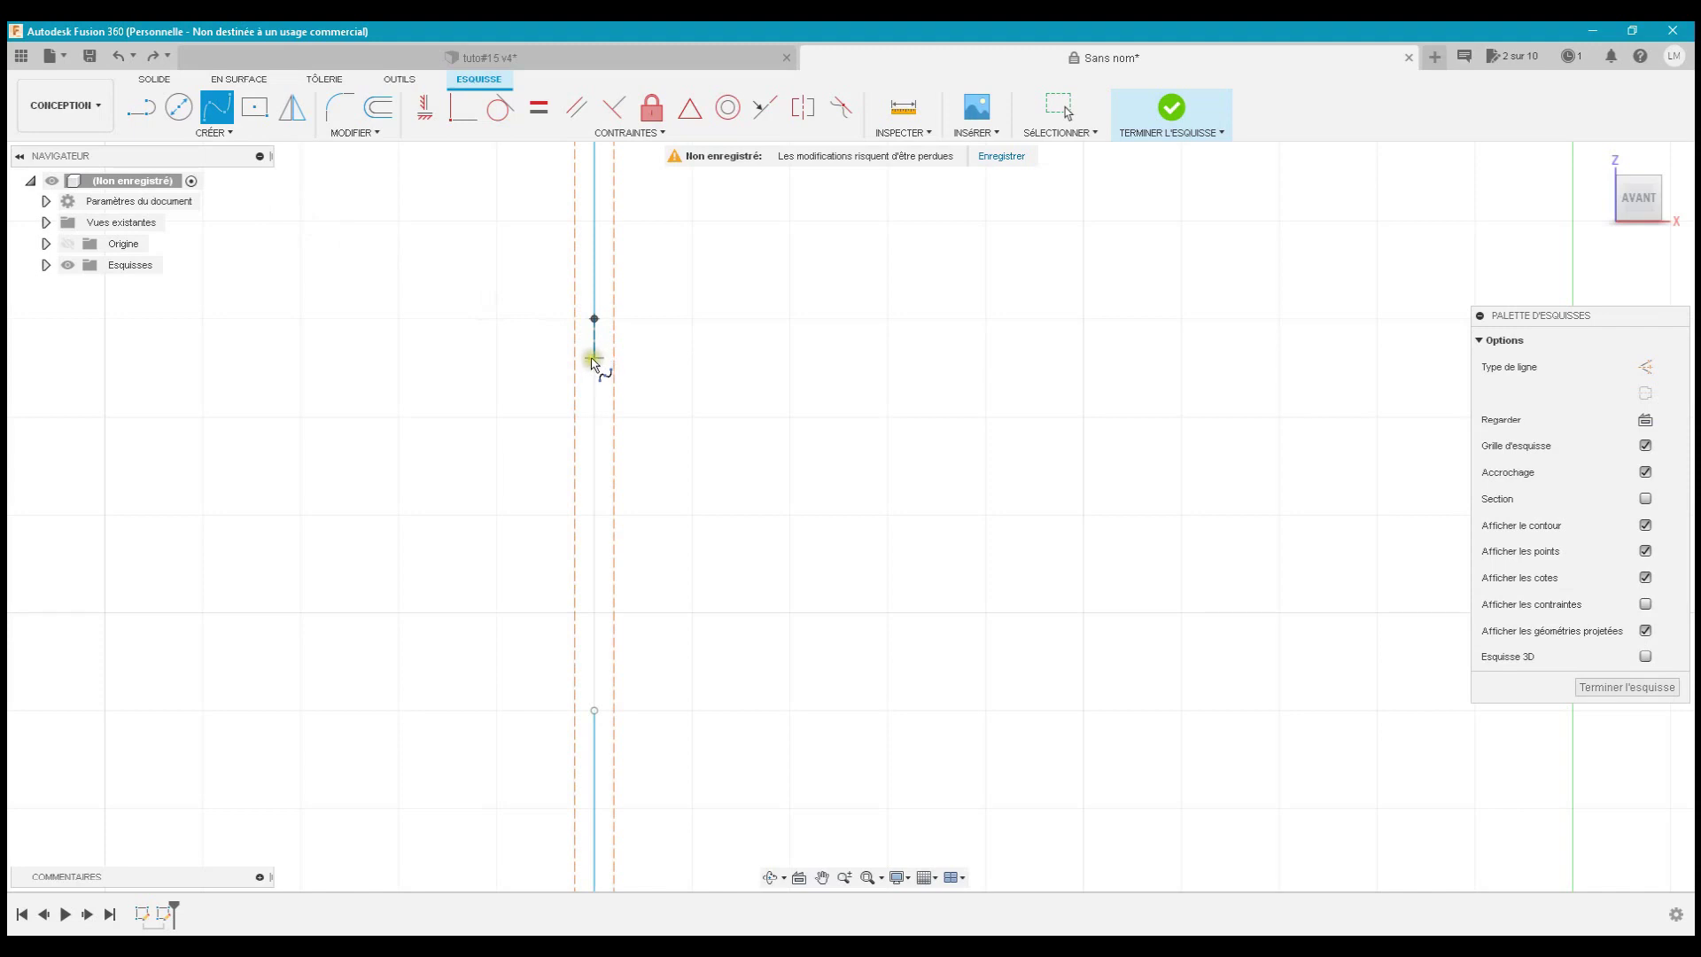
click(613, 416)
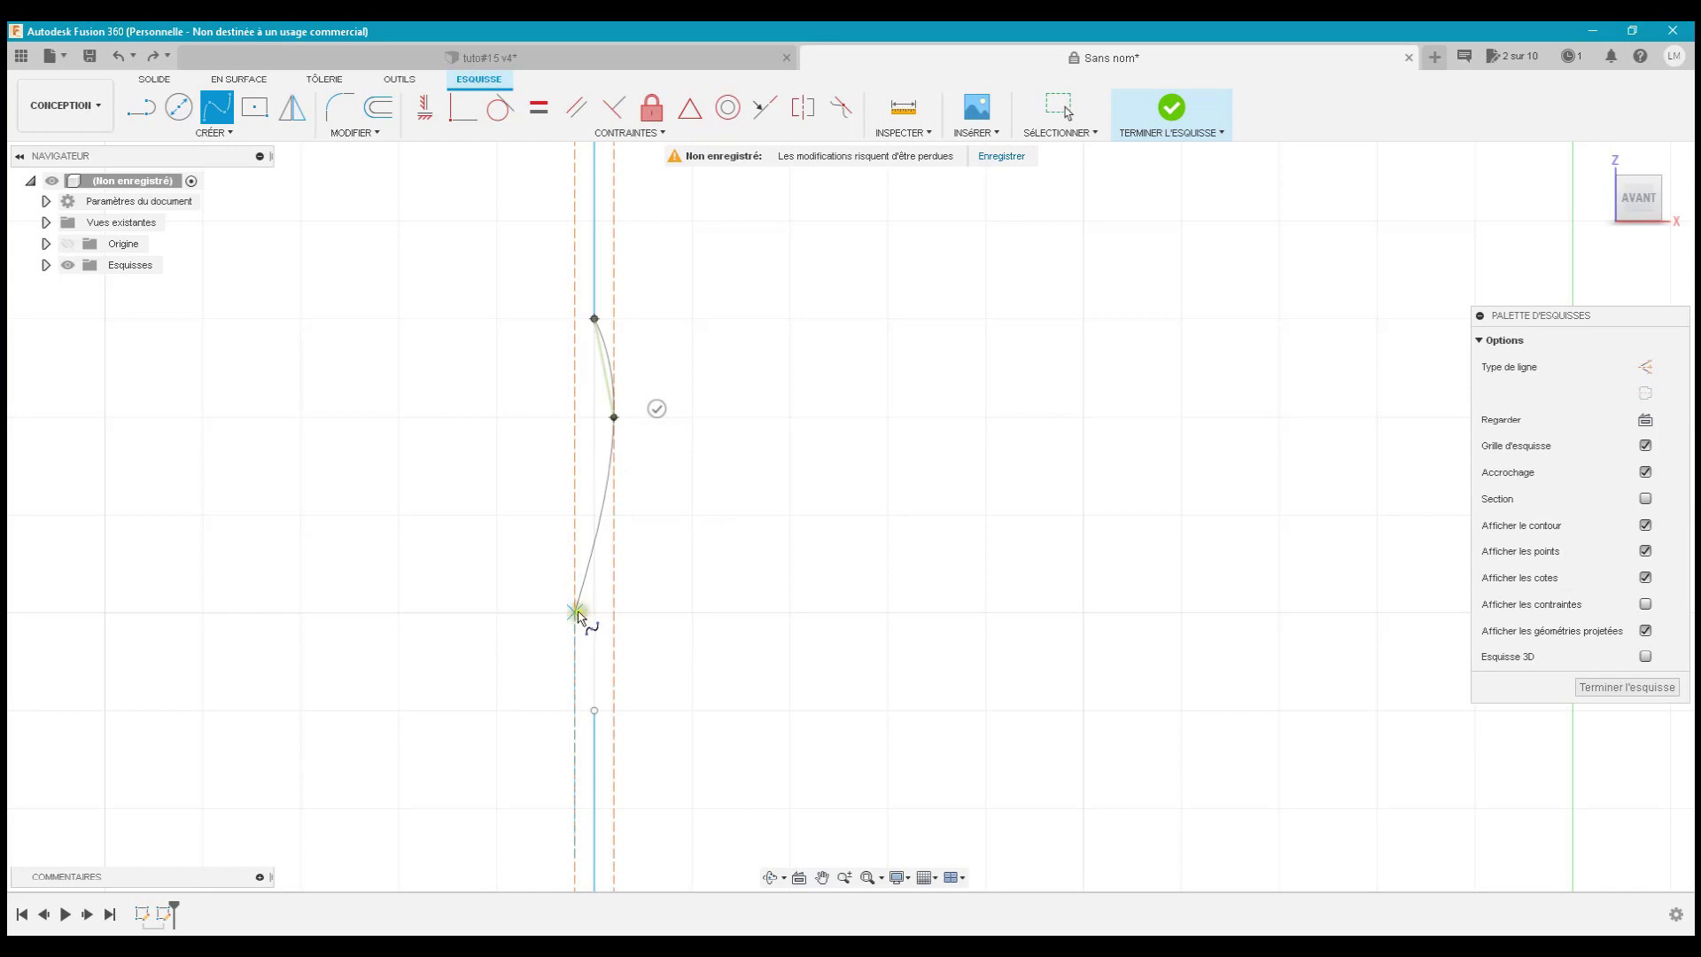
drag(578, 612, 593, 711)
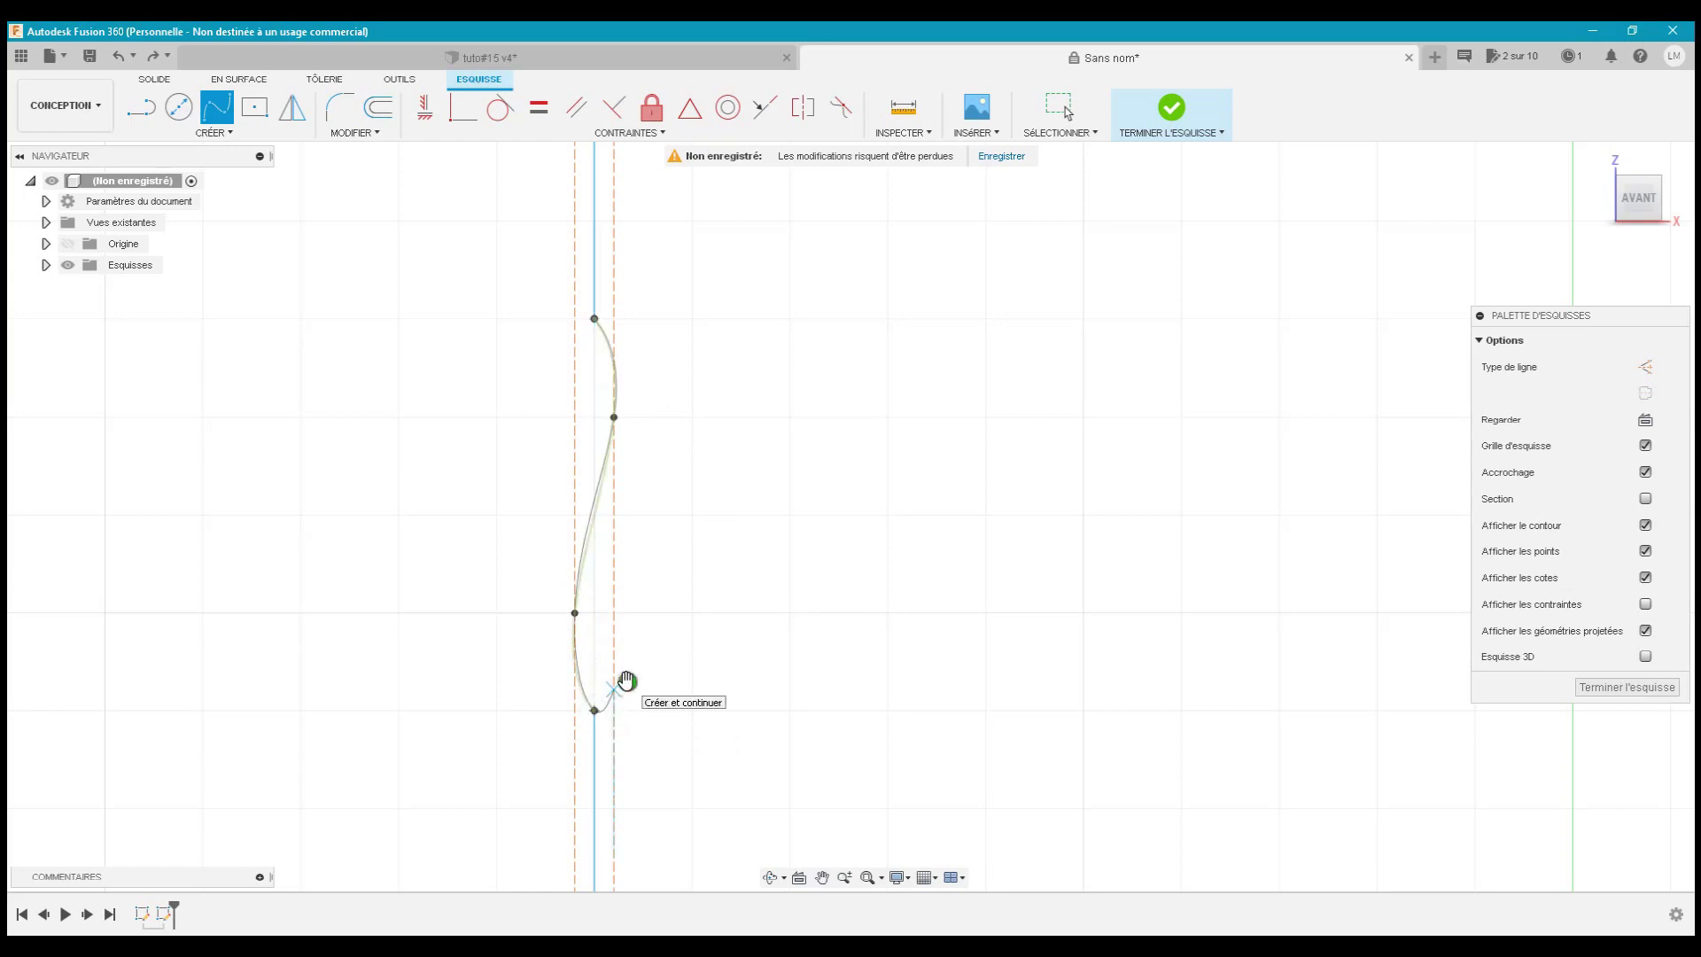
click(627, 681)
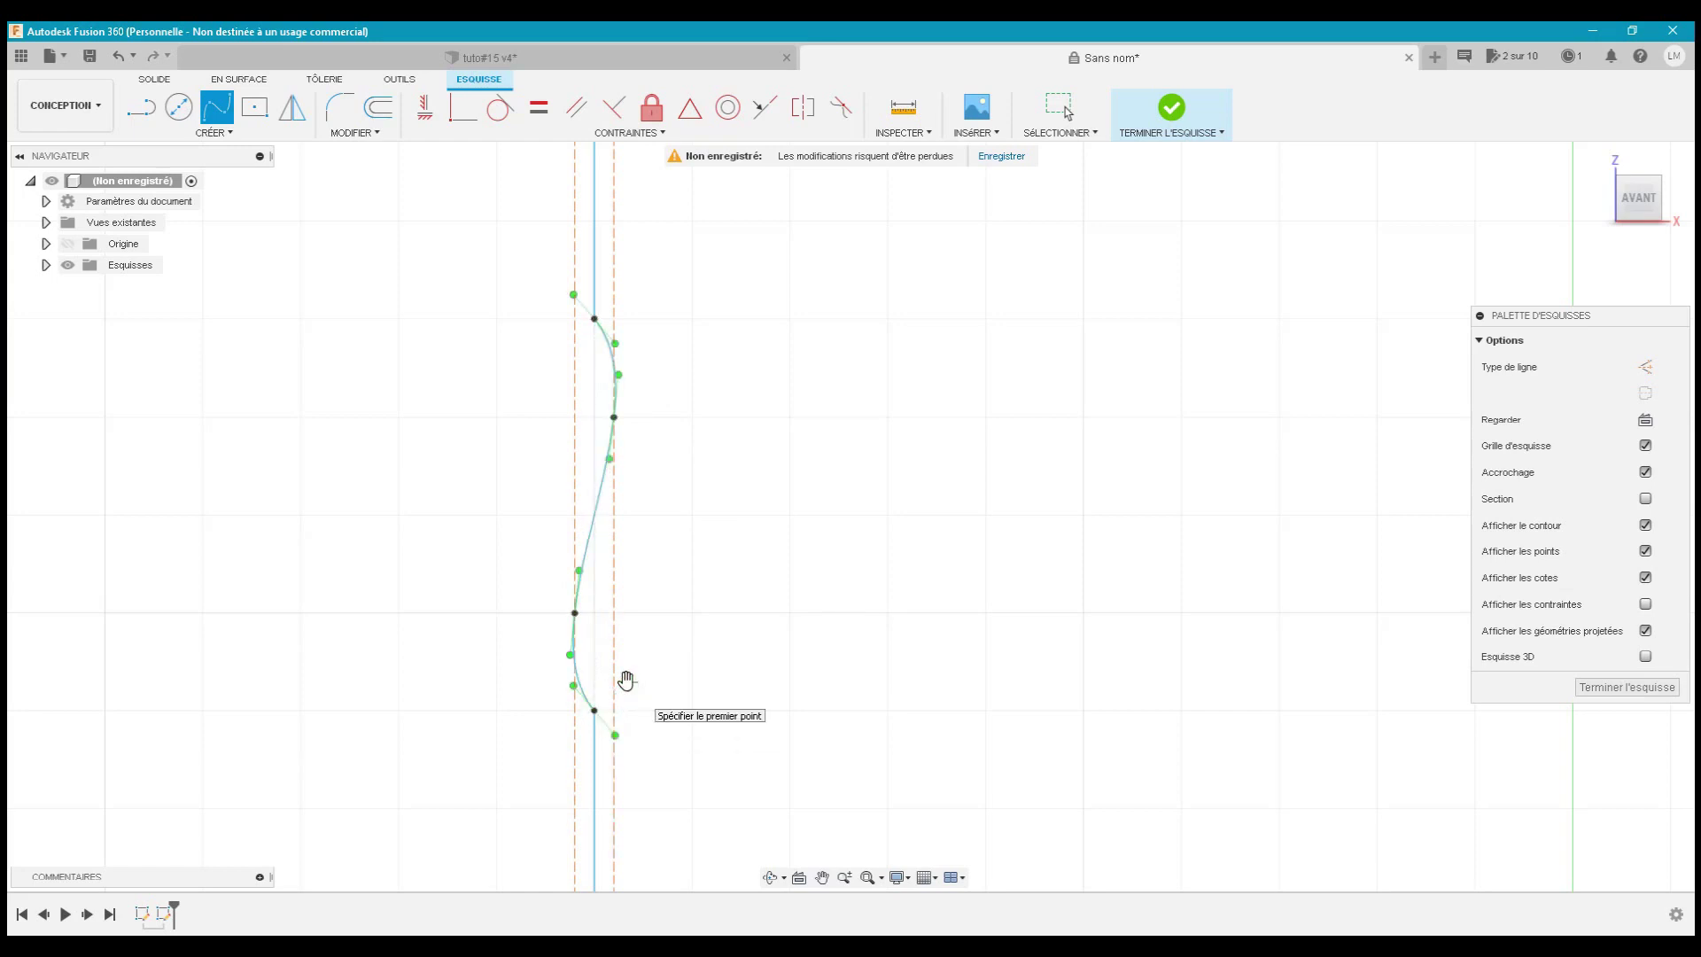
key(Escape)
click(828, 544)
click(780, 405)
- Offset the whole chain of lines and spline 1 mm toward the inside of the body
scroll(760, 358, down, 3)
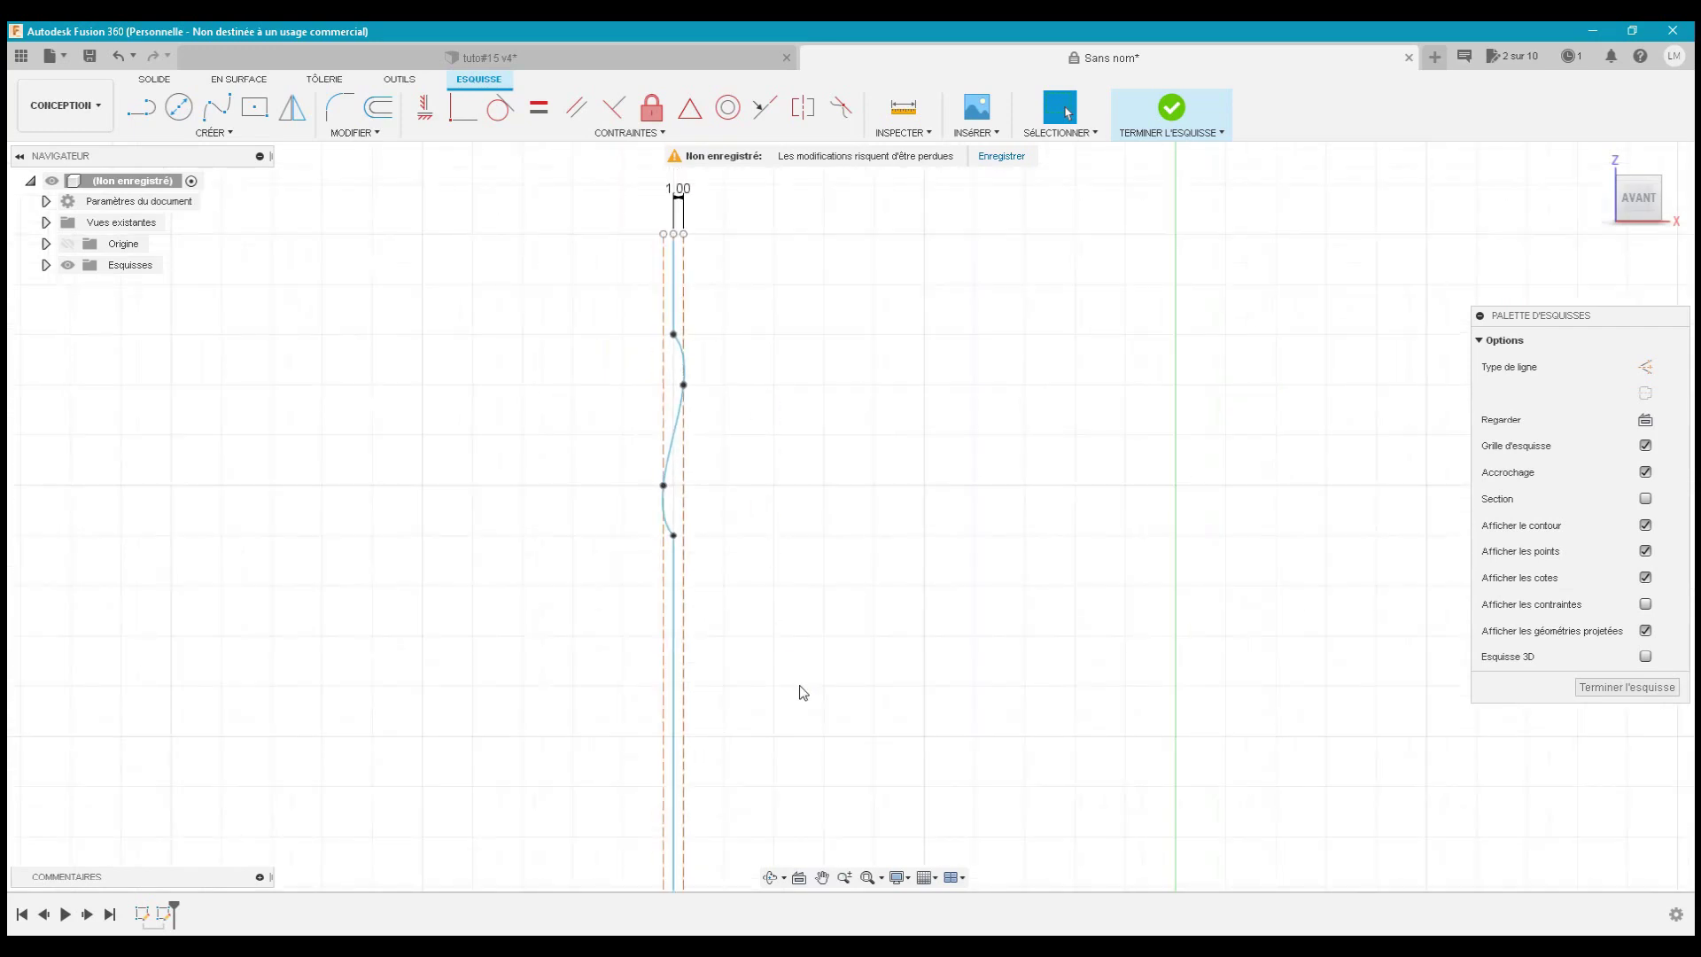
scroll(799, 691, down, 2)
click(455, 268)
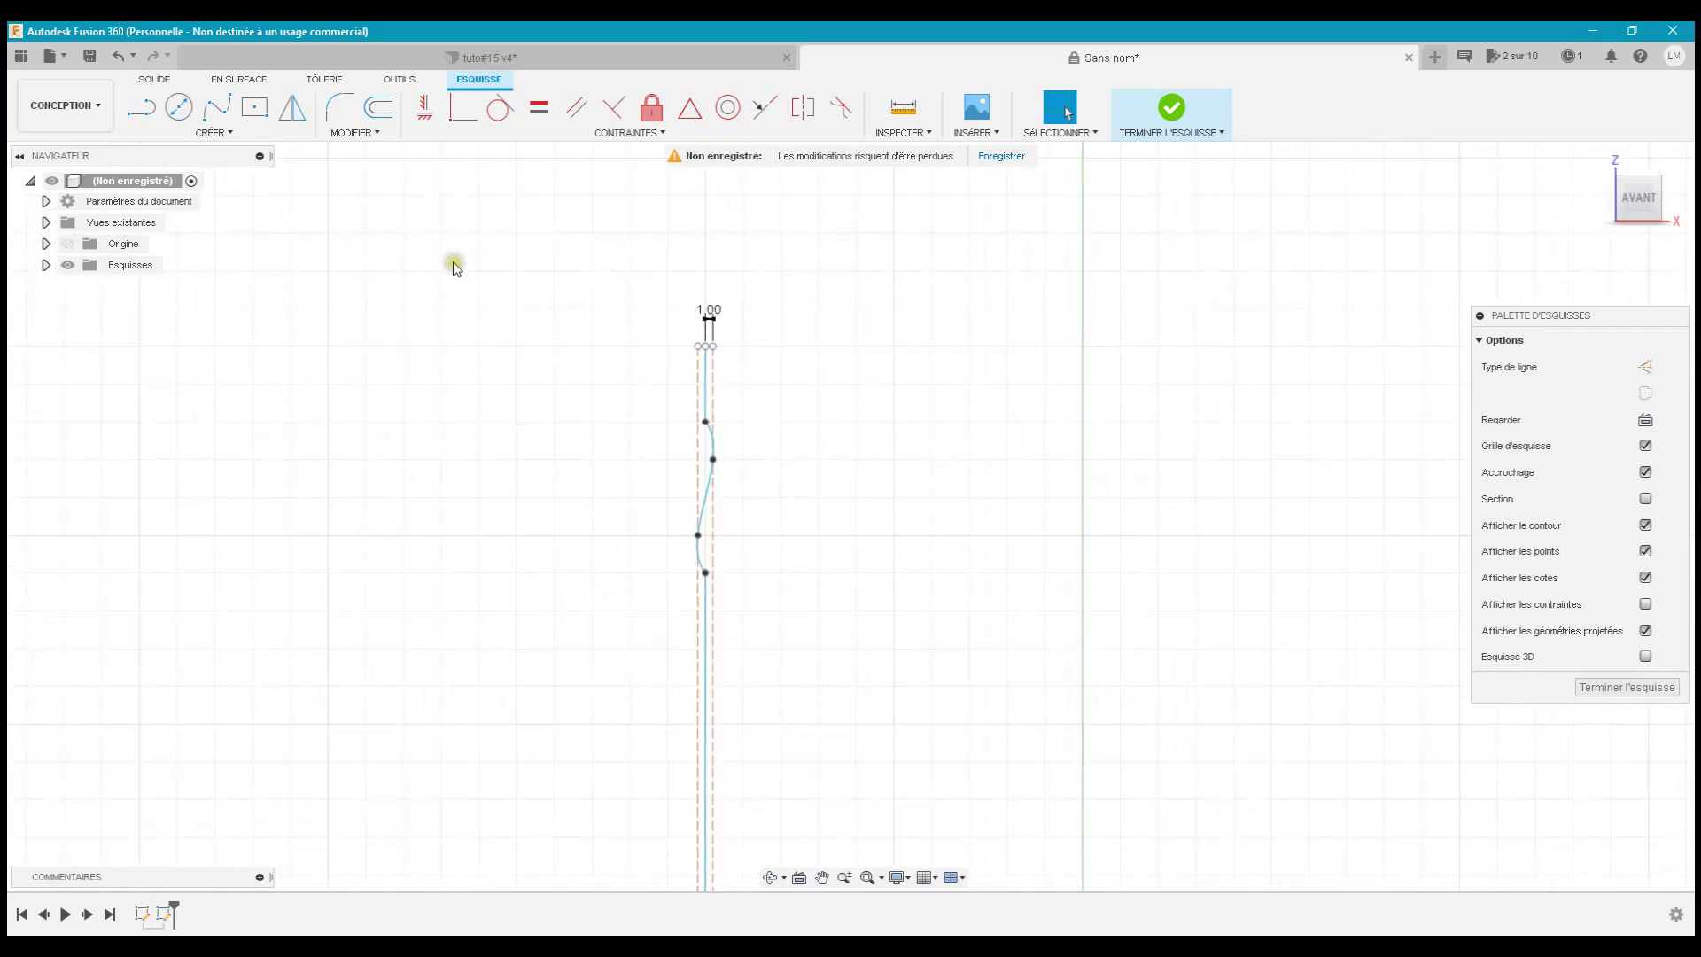
click(379, 107)
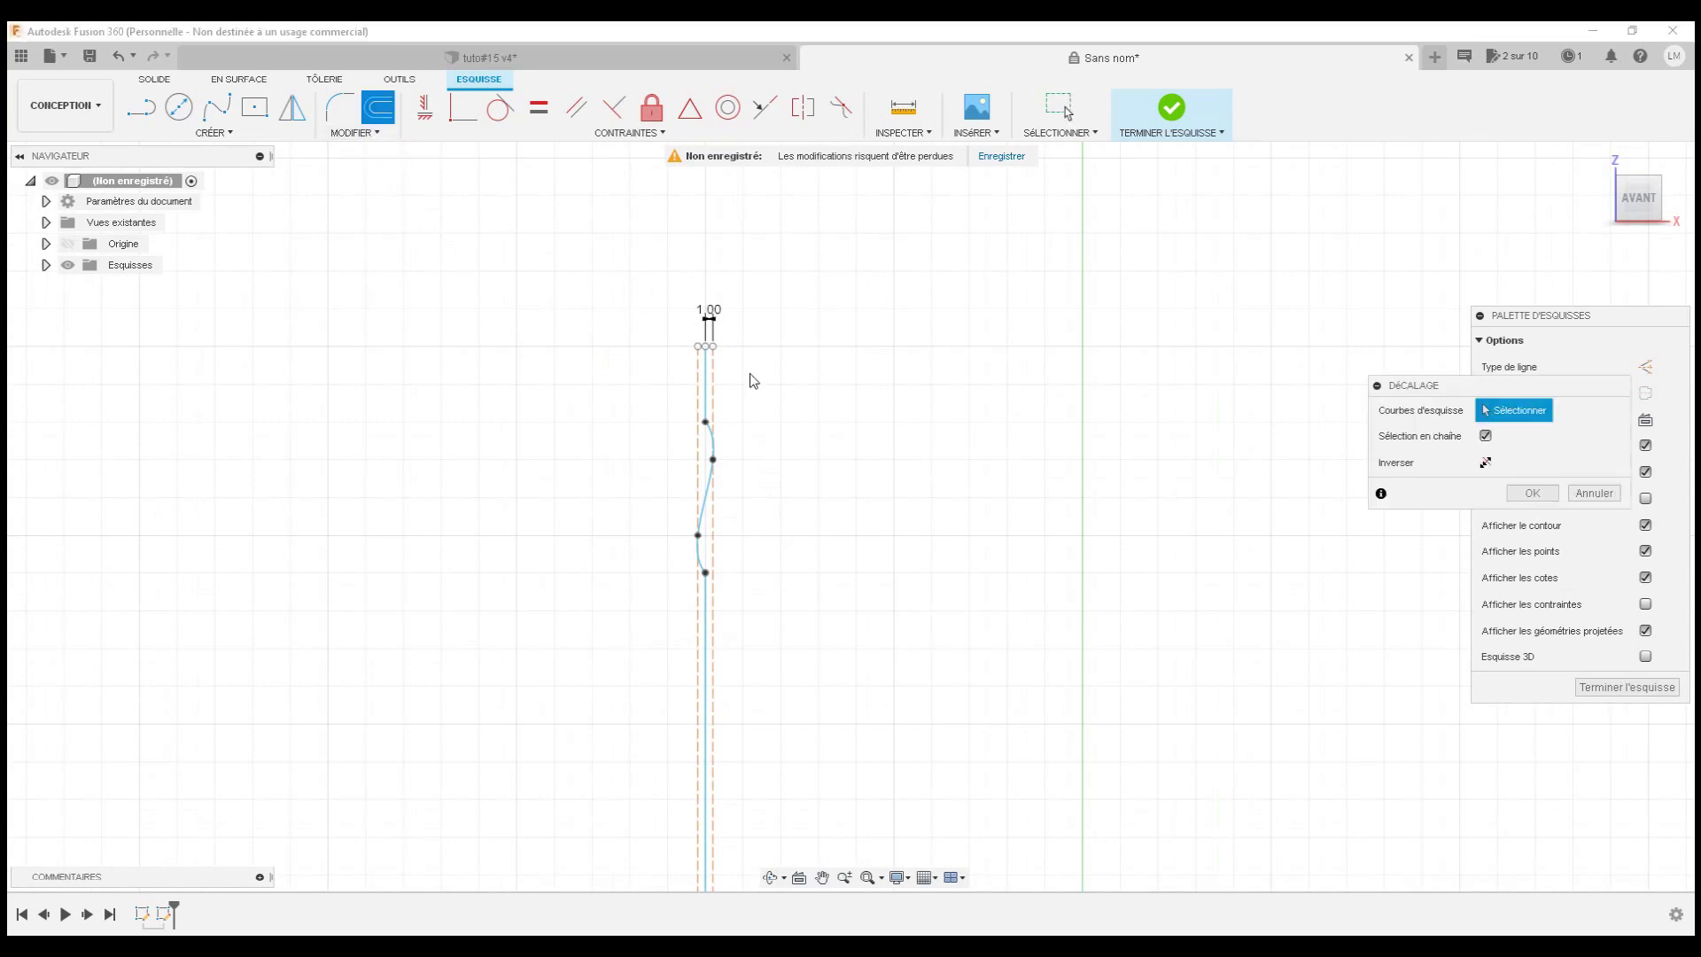
click(704, 380)
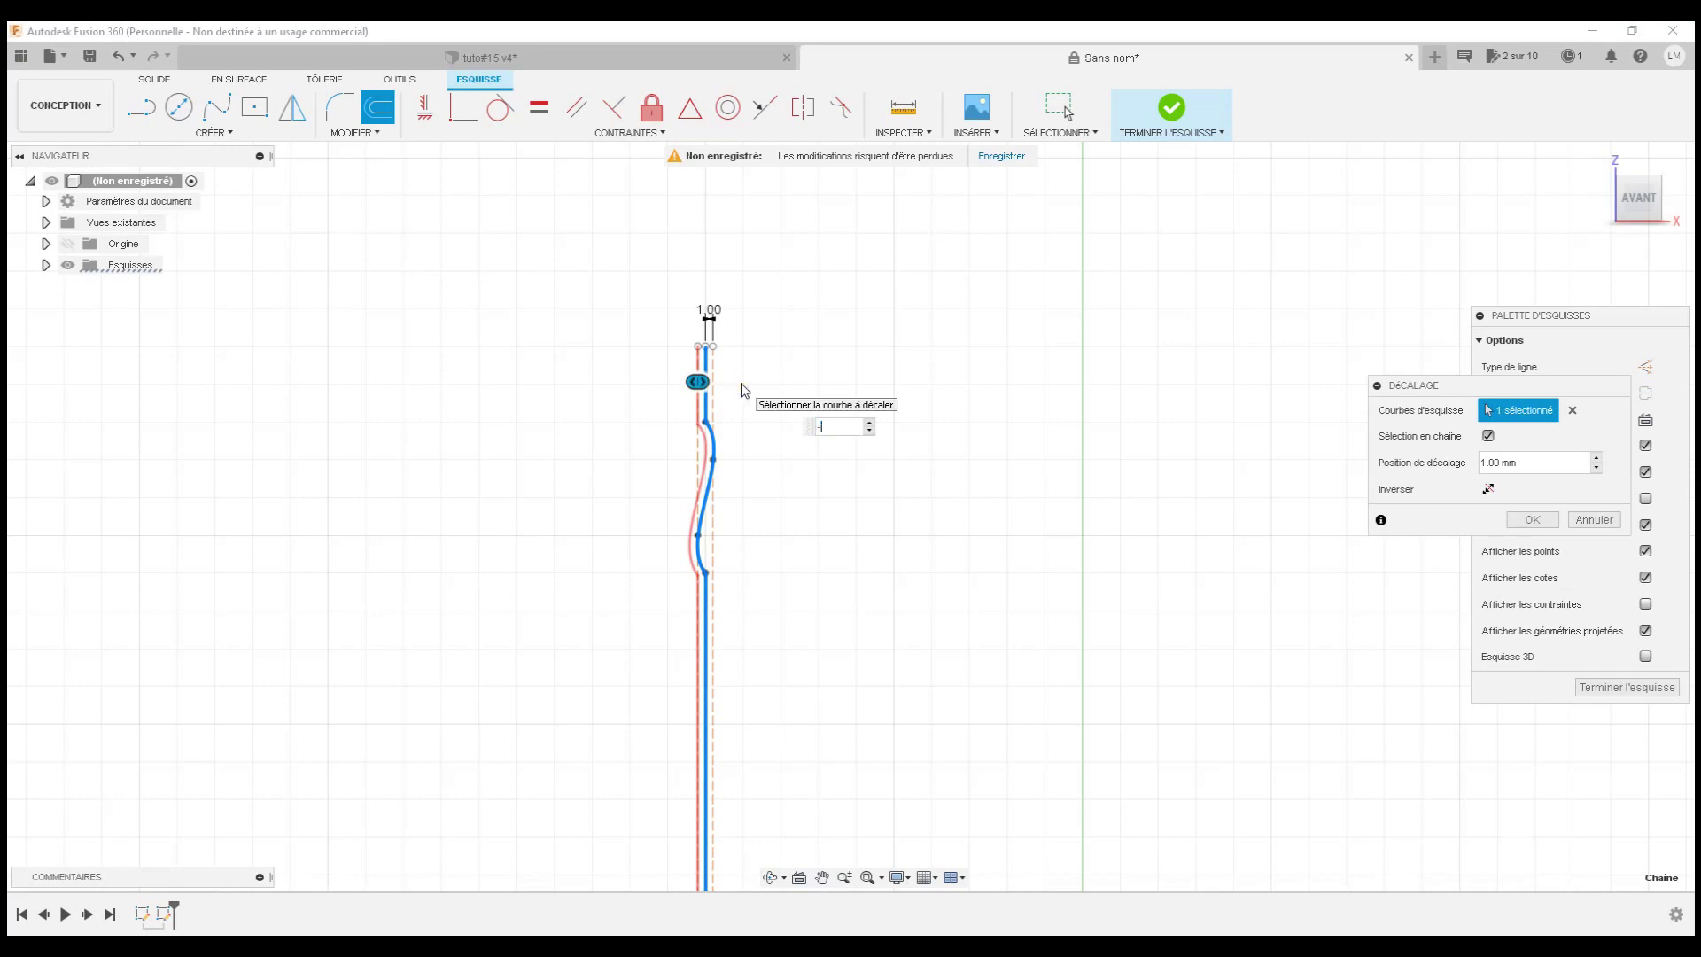
key(Return)
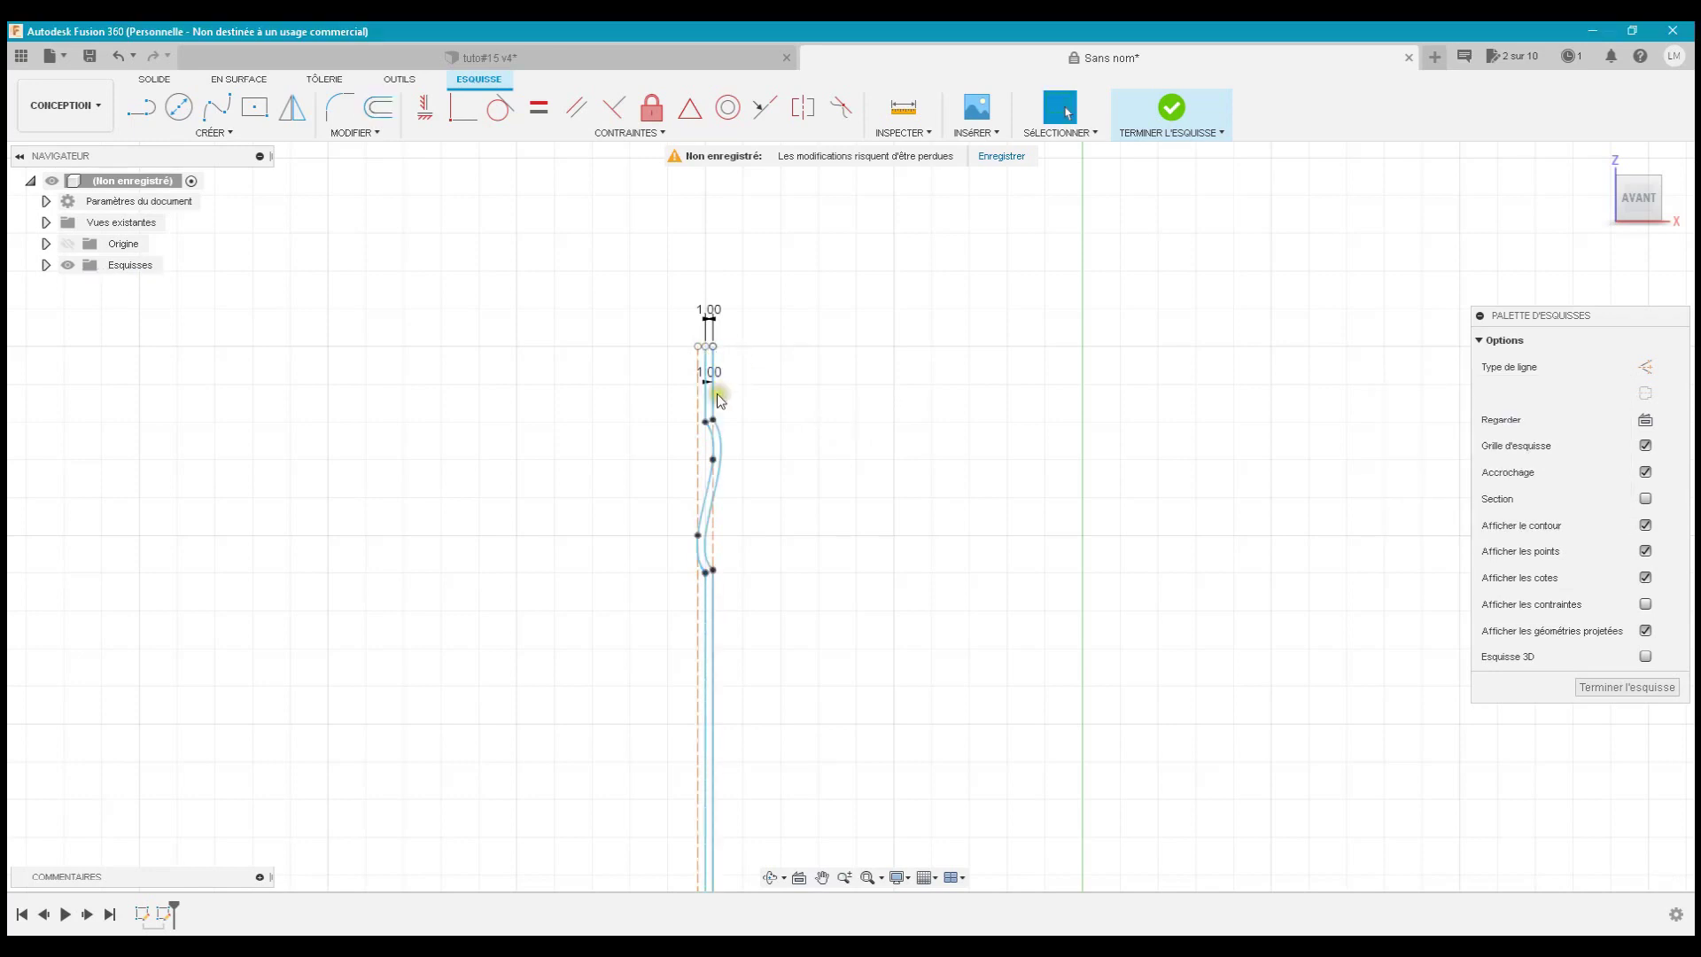
- Close the top of the wall profile with a short line between the original and offset lines' upper ends
scroll(770, 366, up, 2)
scroll(770, 366, up, 2)
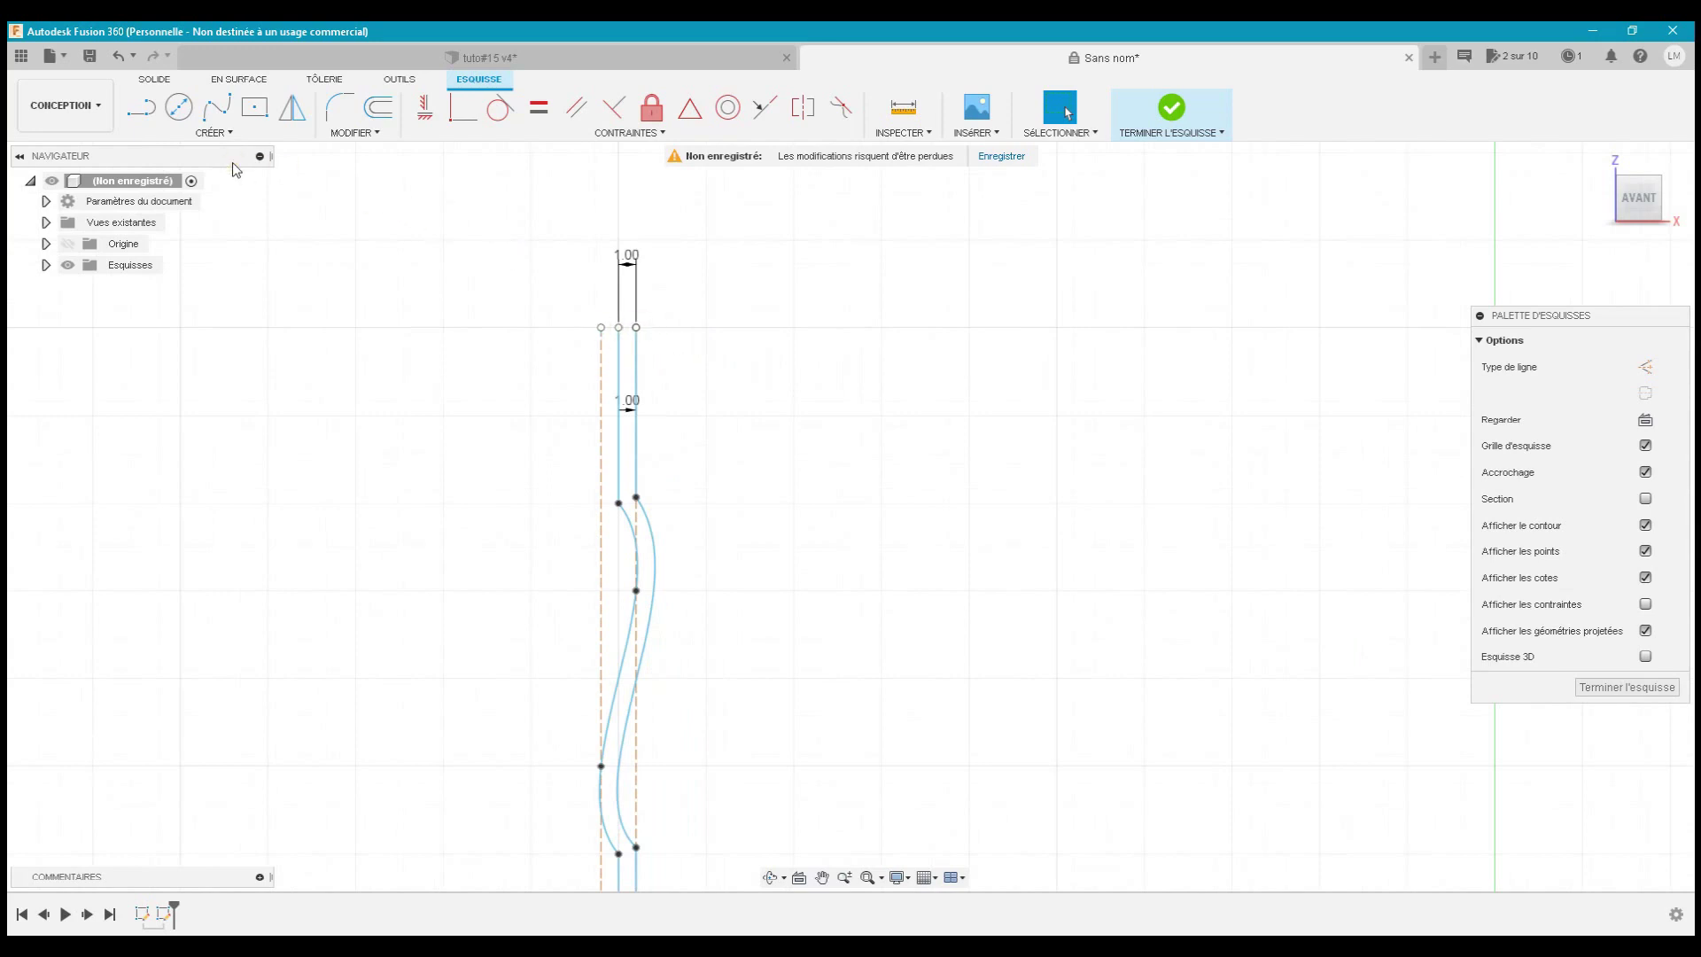
click(139, 109)
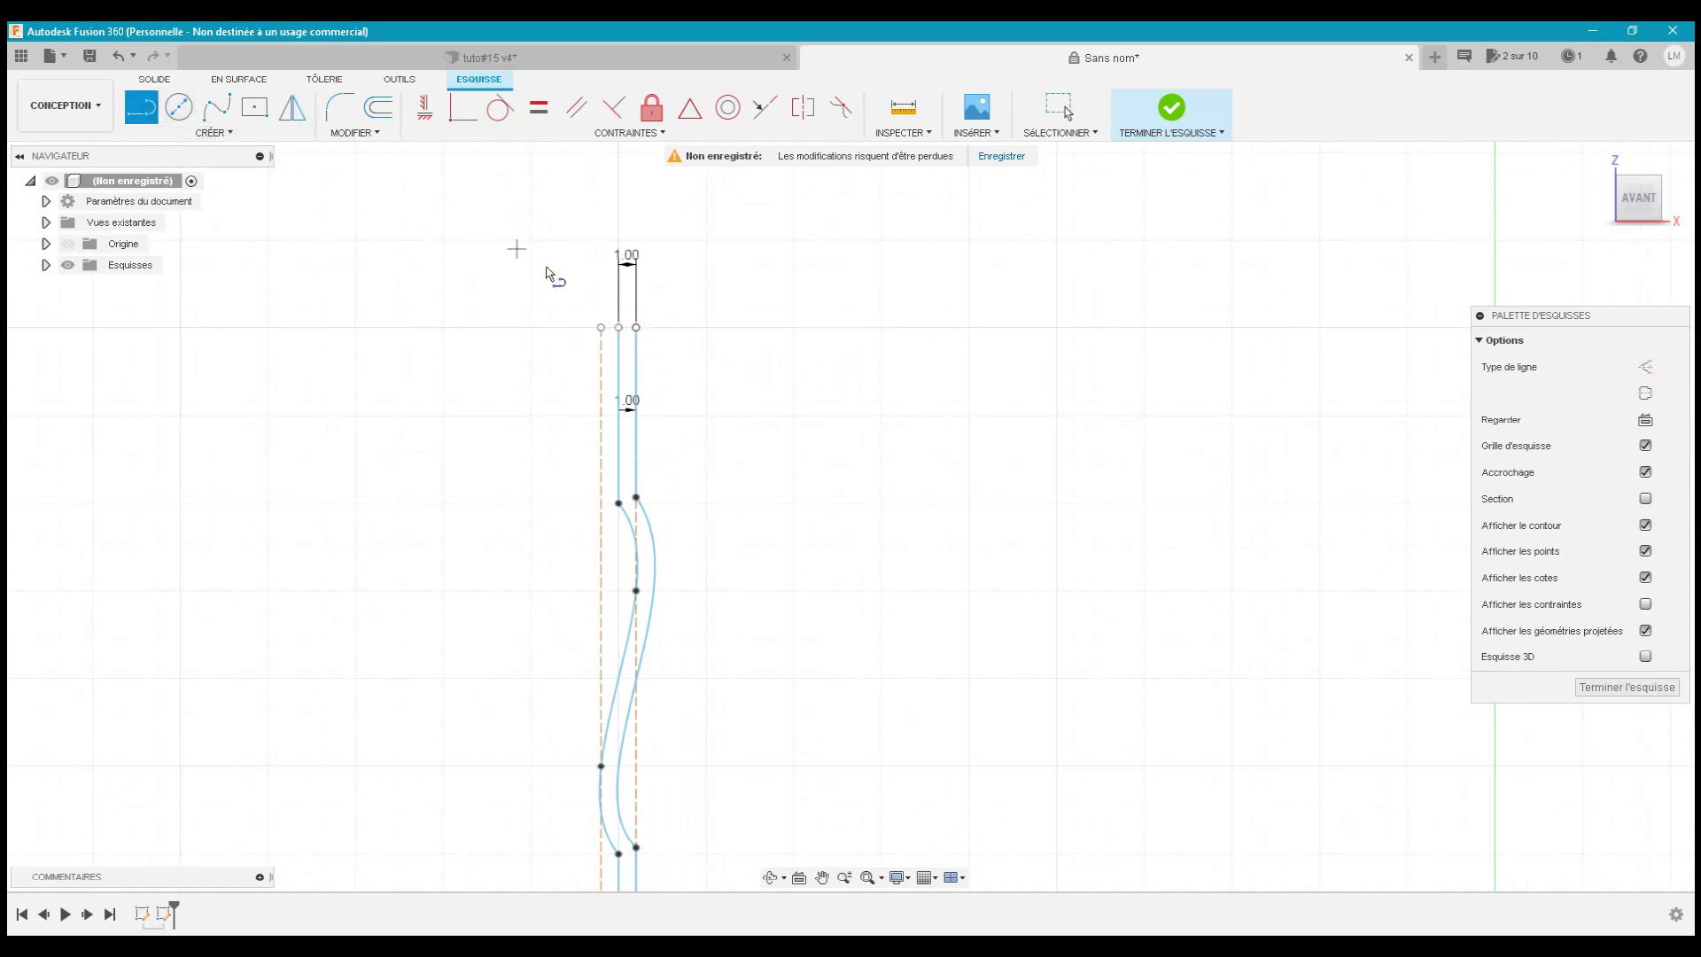
click(619, 330)
click(867, 877)
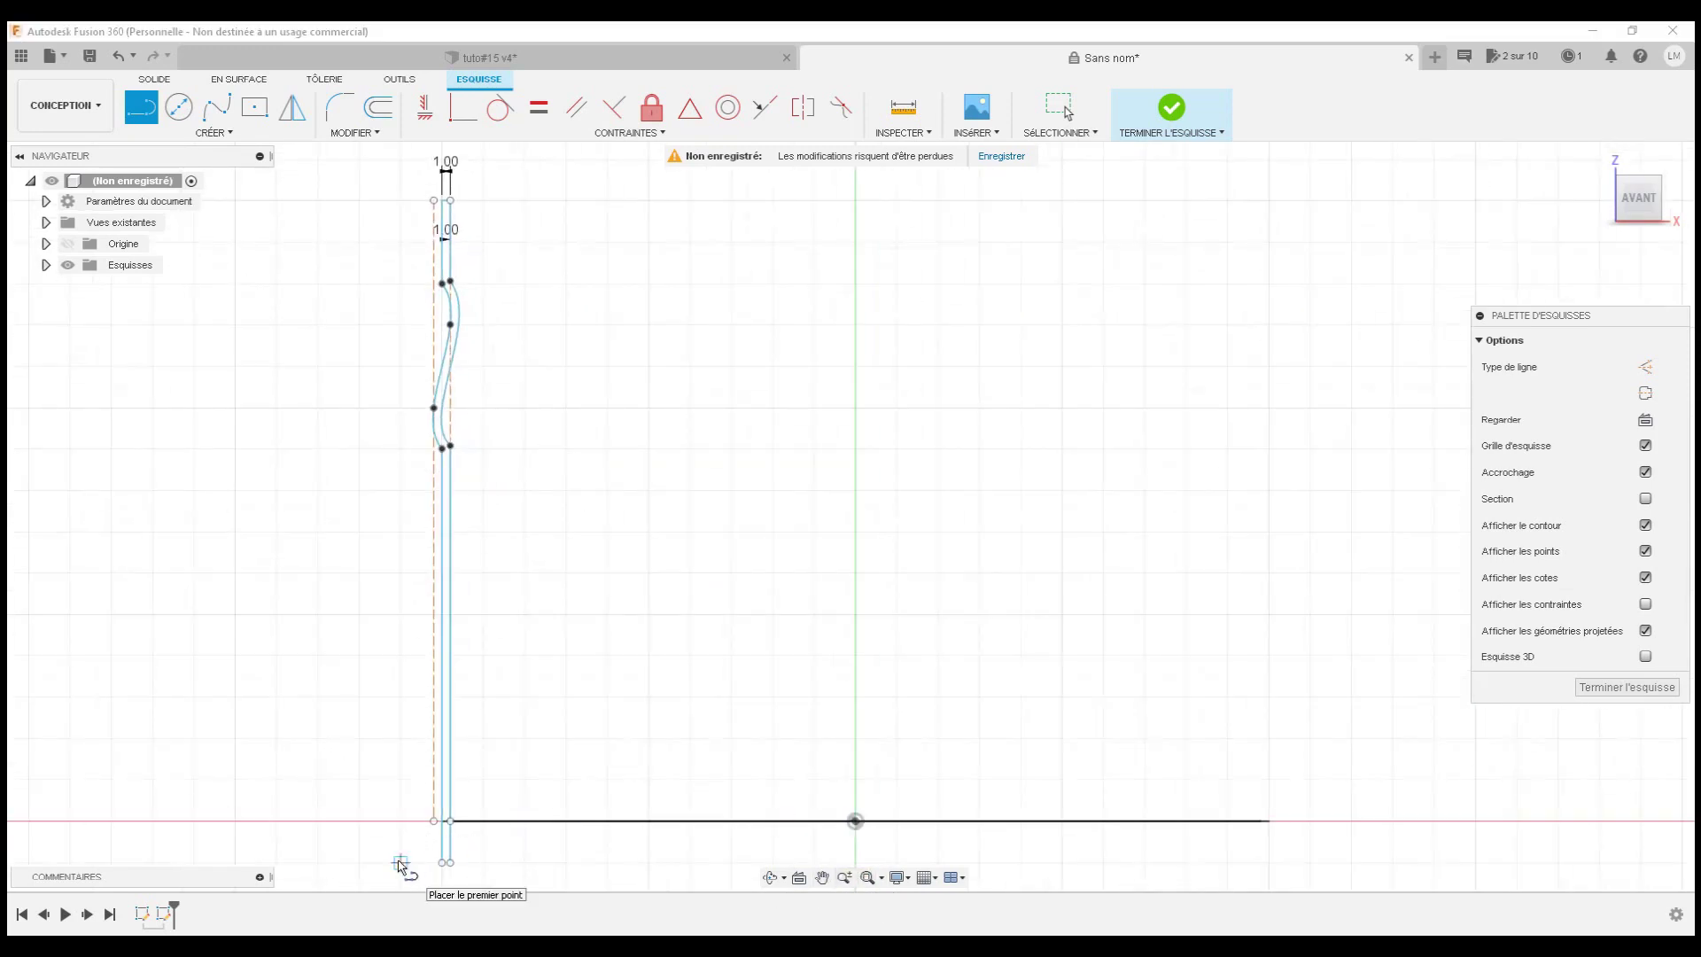
- Close the bottom of the wall profile with a short line between its two lower ends and finish the sketch
scroll(399, 865, up, 3)
scroll(400, 865, up, 1)
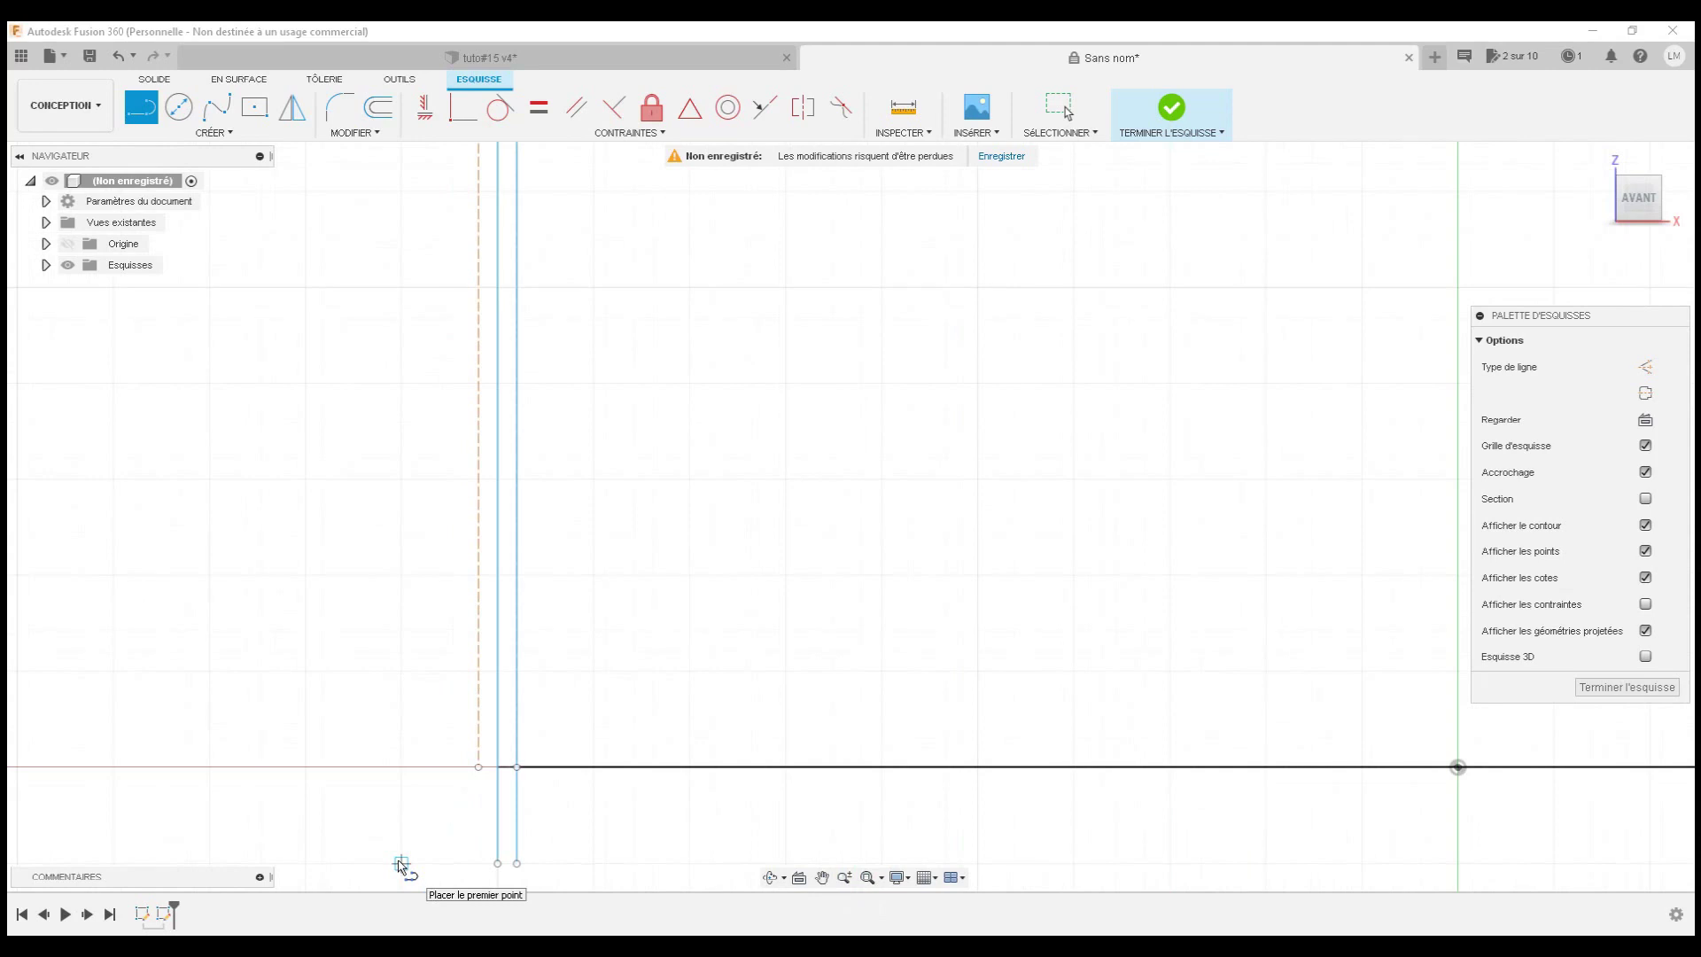
click(499, 866)
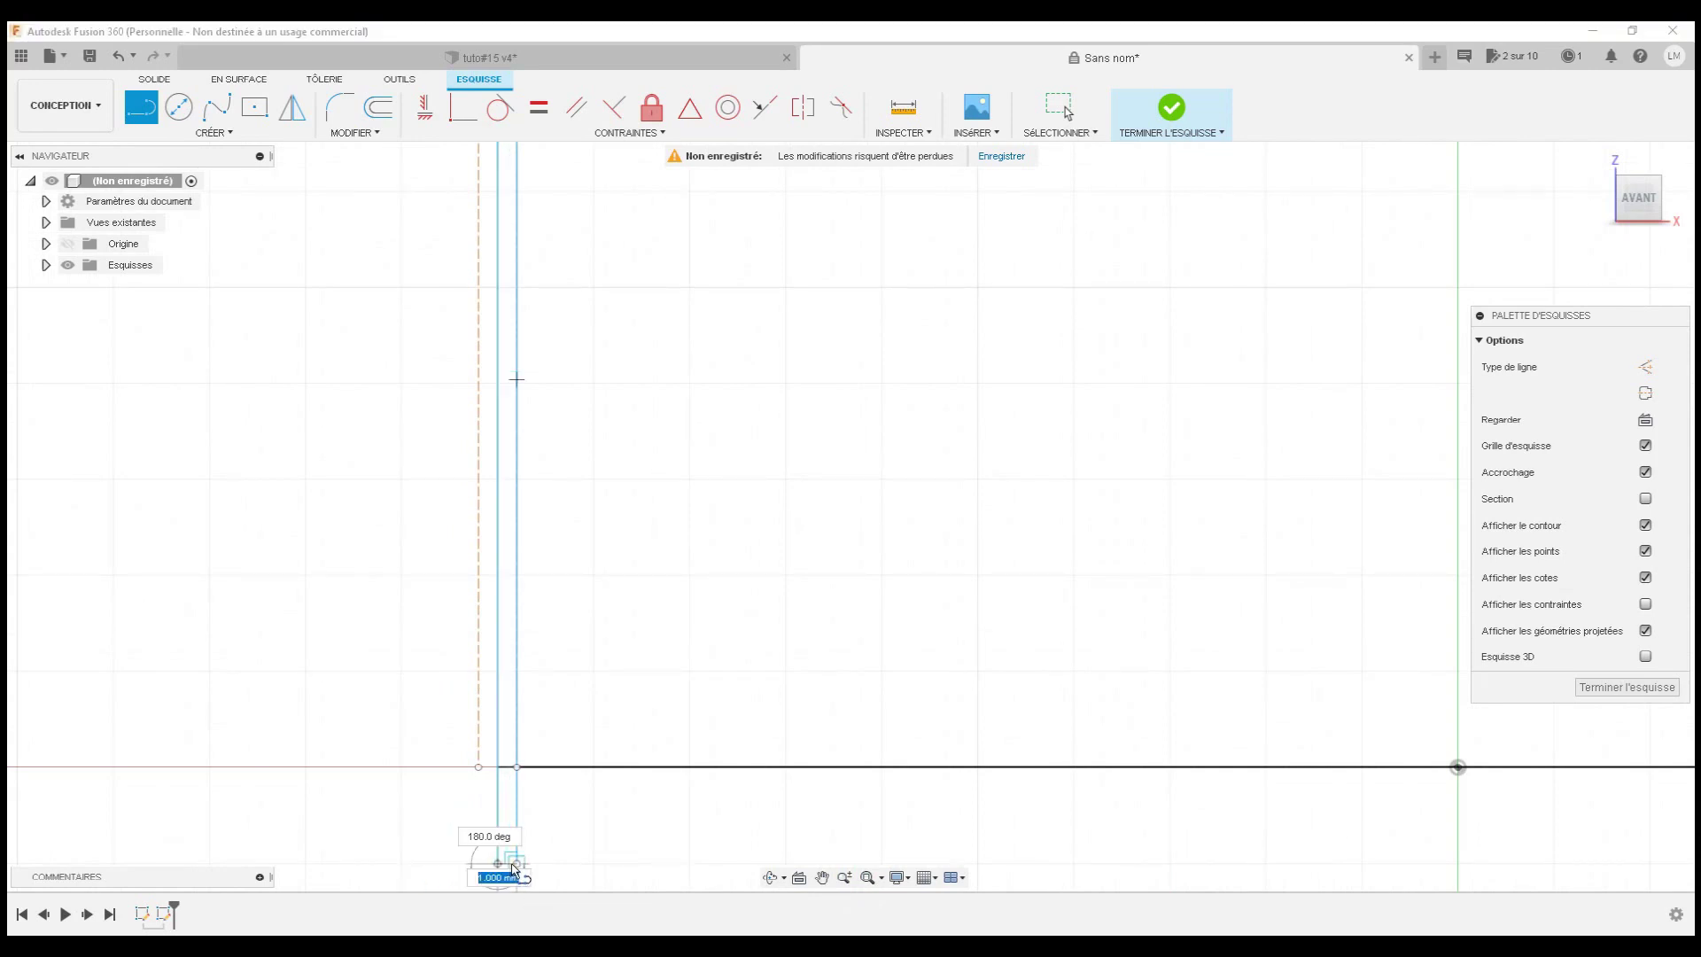
click(517, 864)
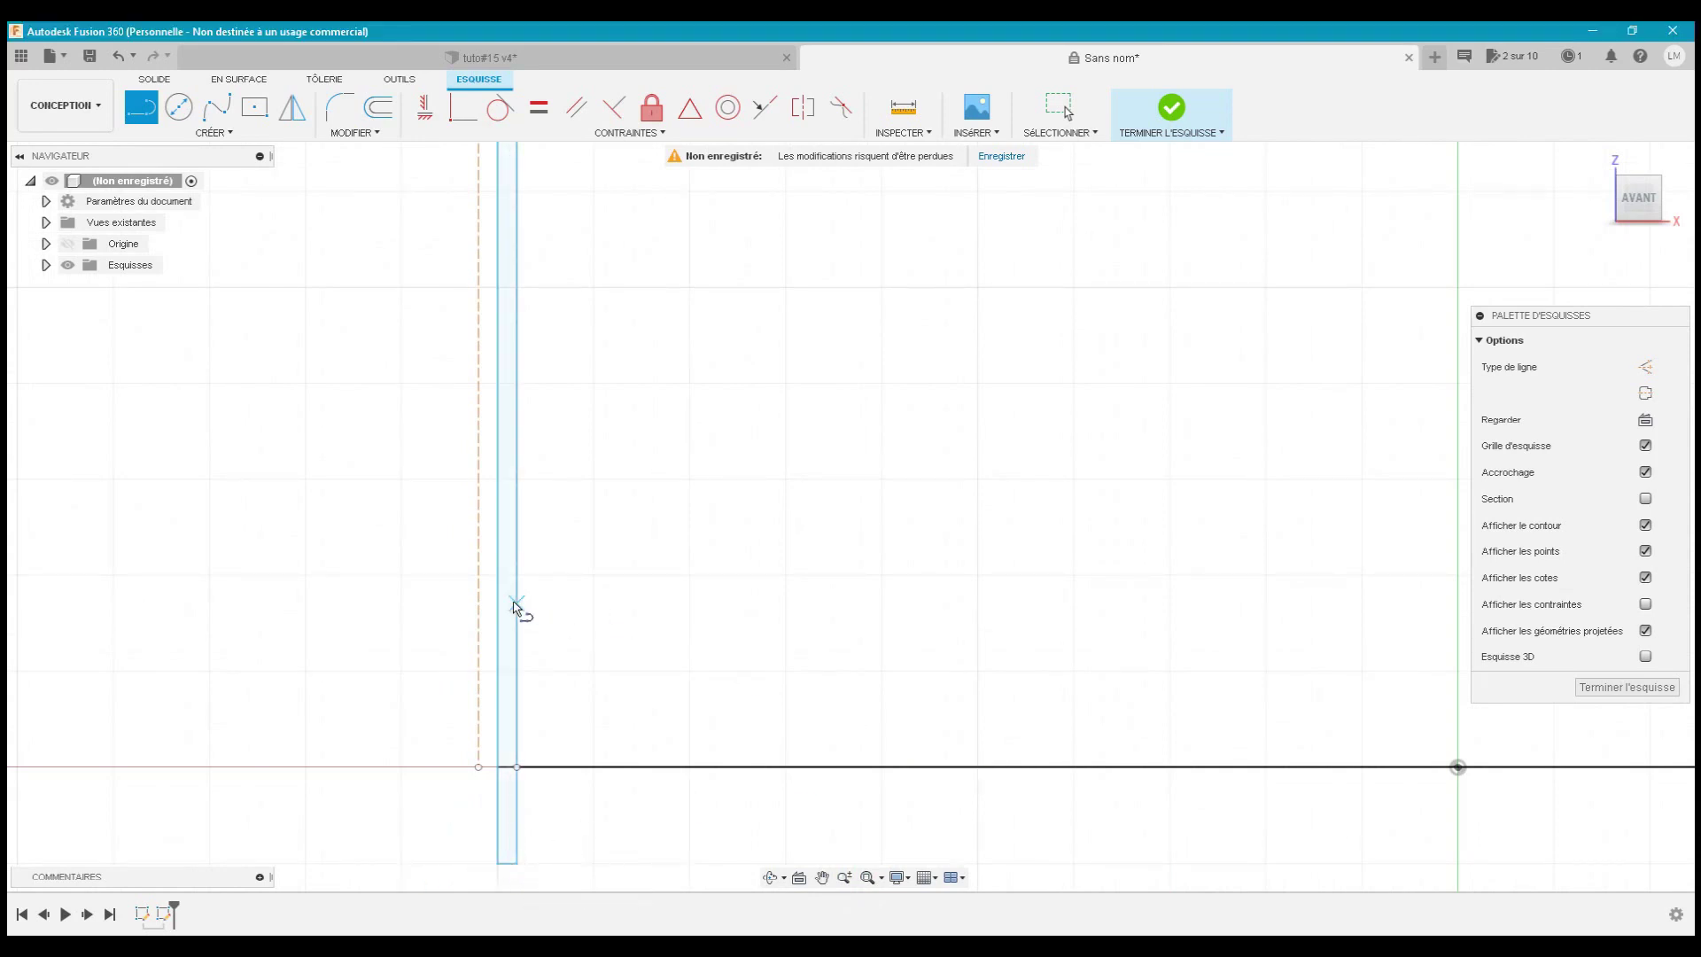
key(Escape)
click(1114, 454)
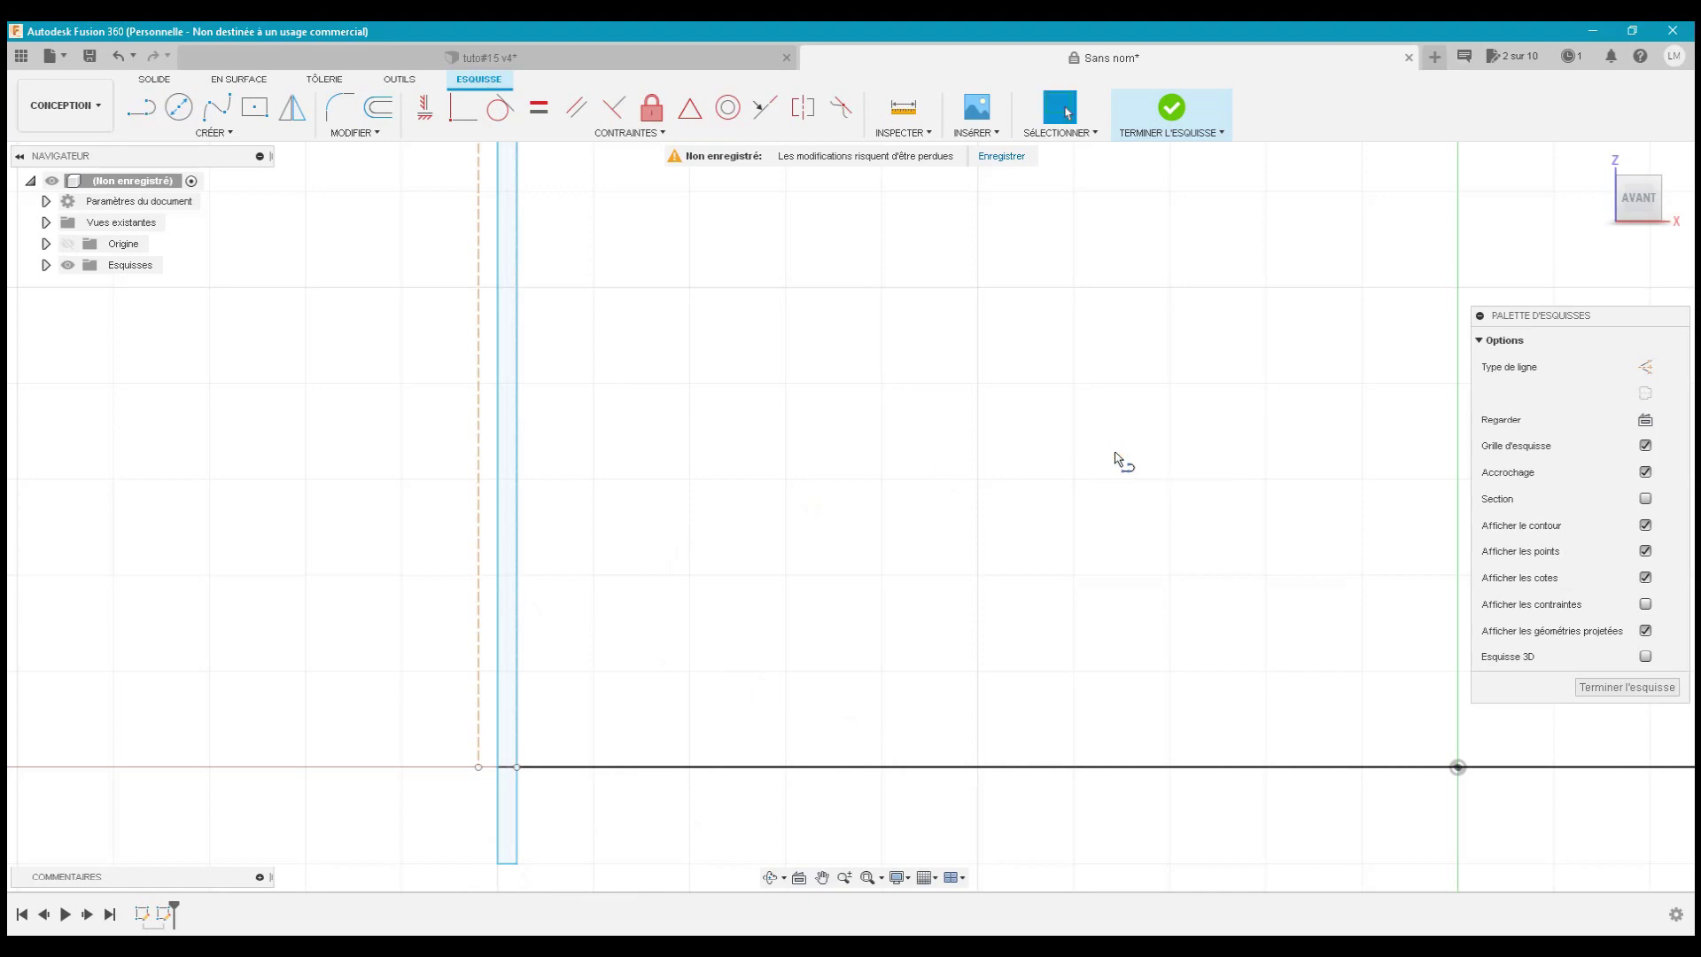
click(1585, 689)
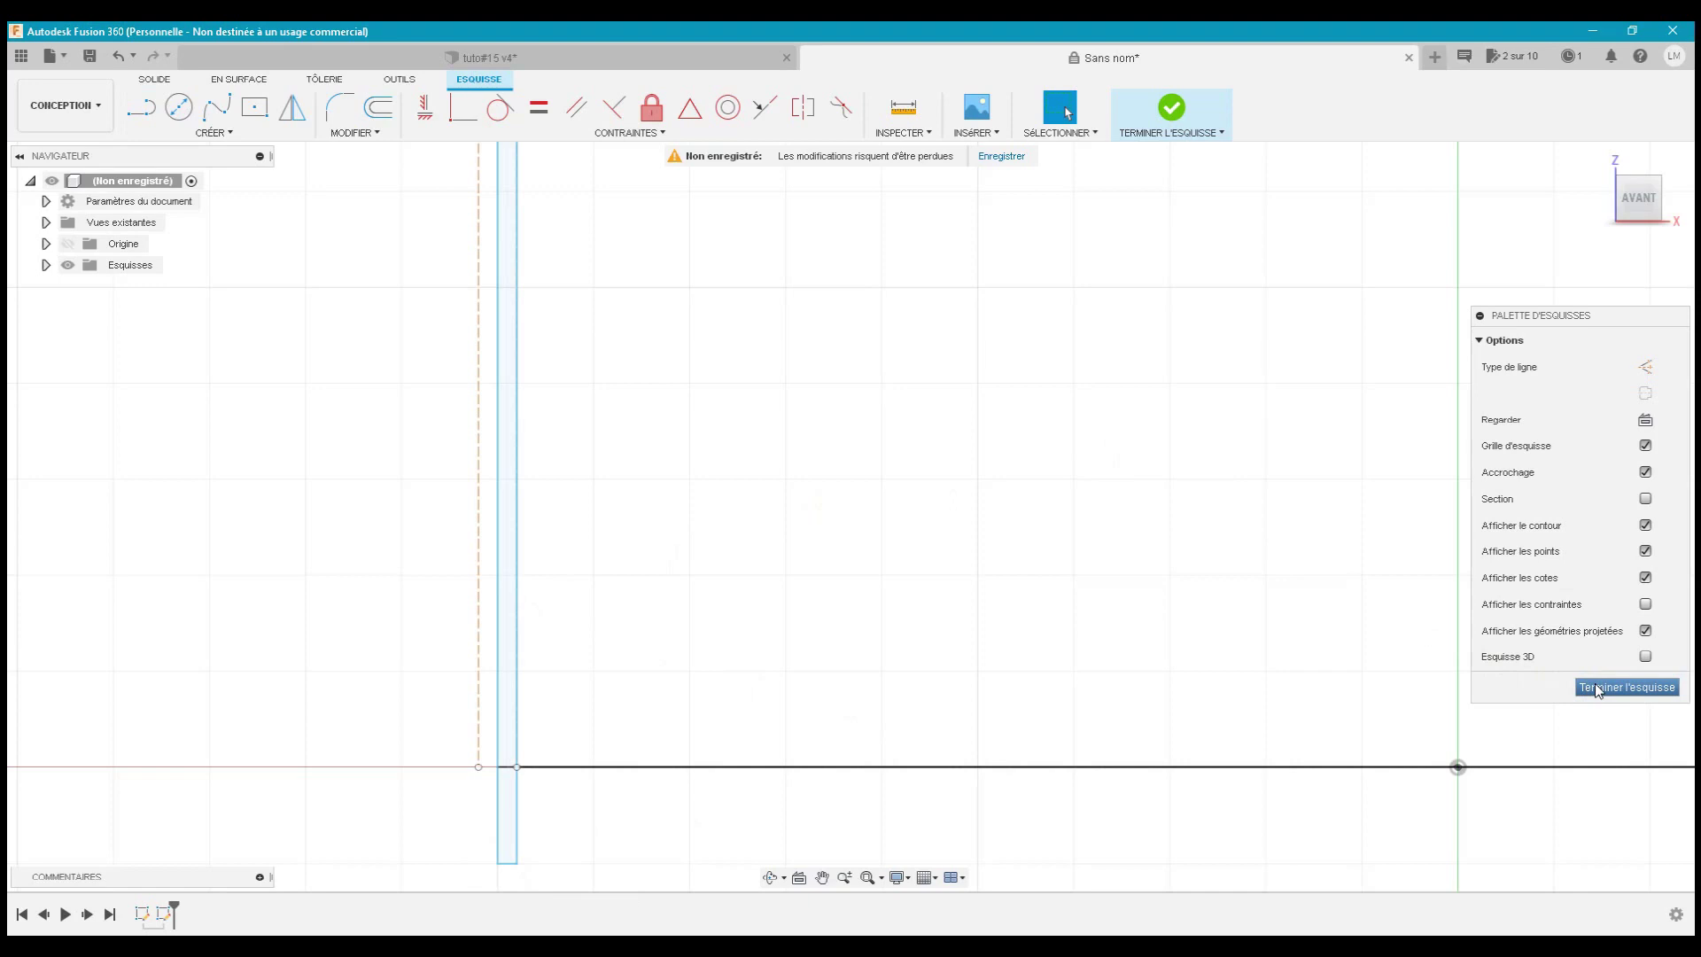
click(1645, 334)
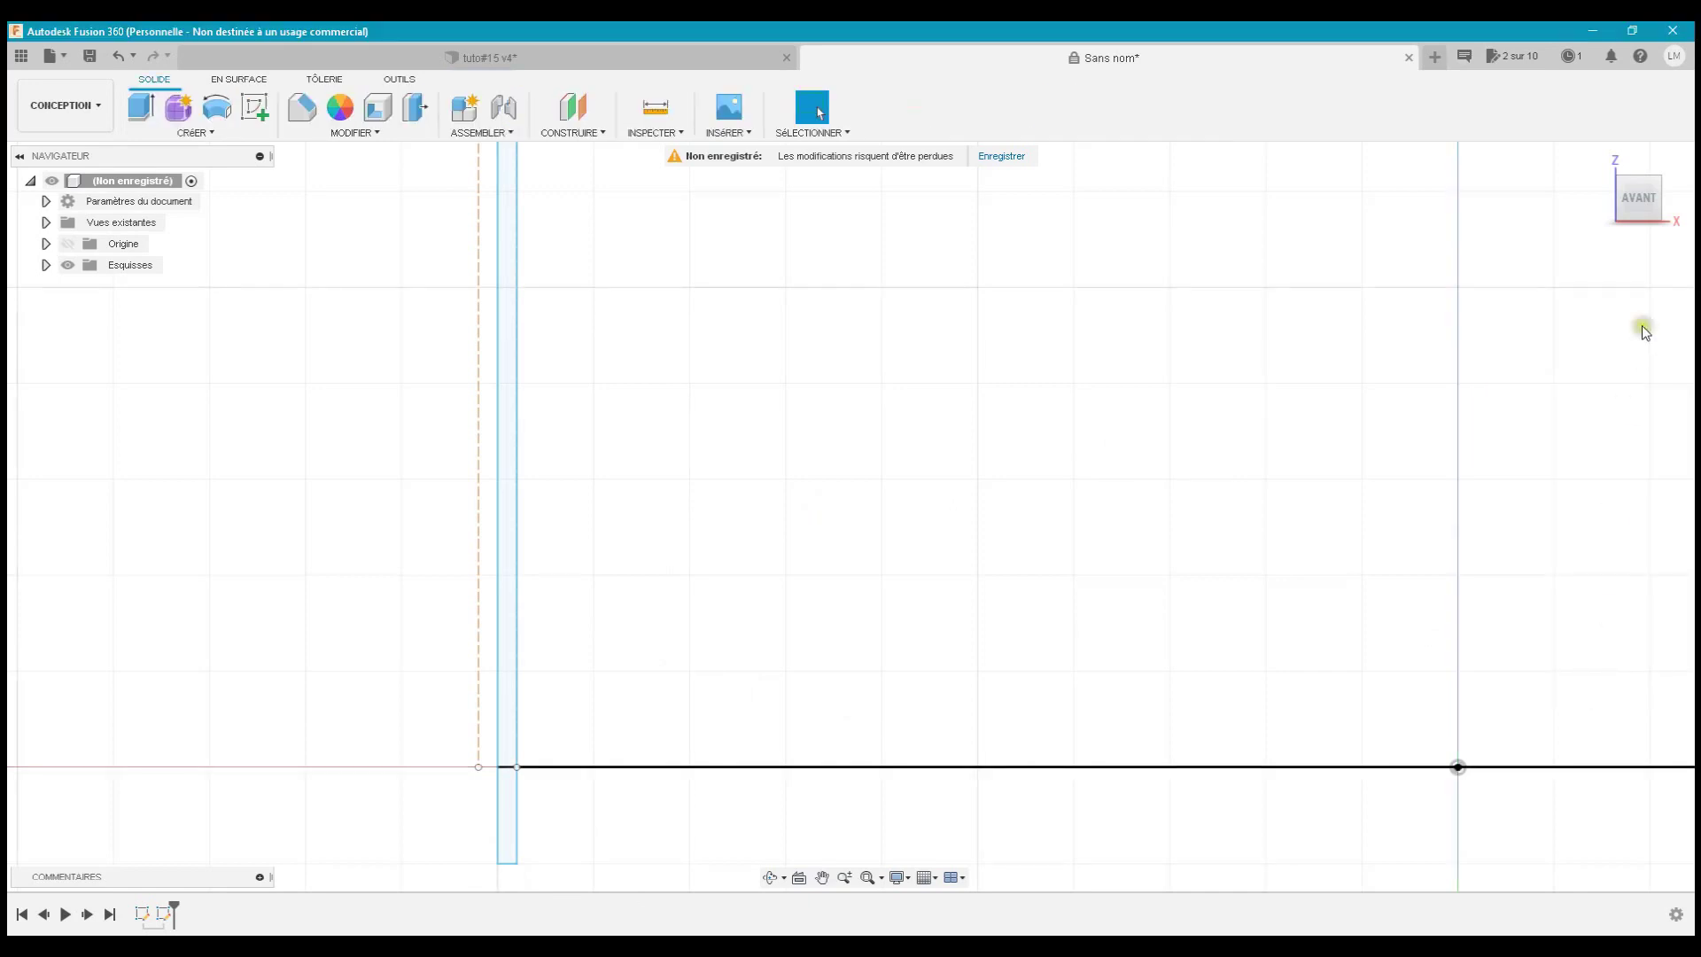
- Sweep the closed wall profile along the base ellipse as a new body, with single path type and perpendicular orientation
click(1599, 156)
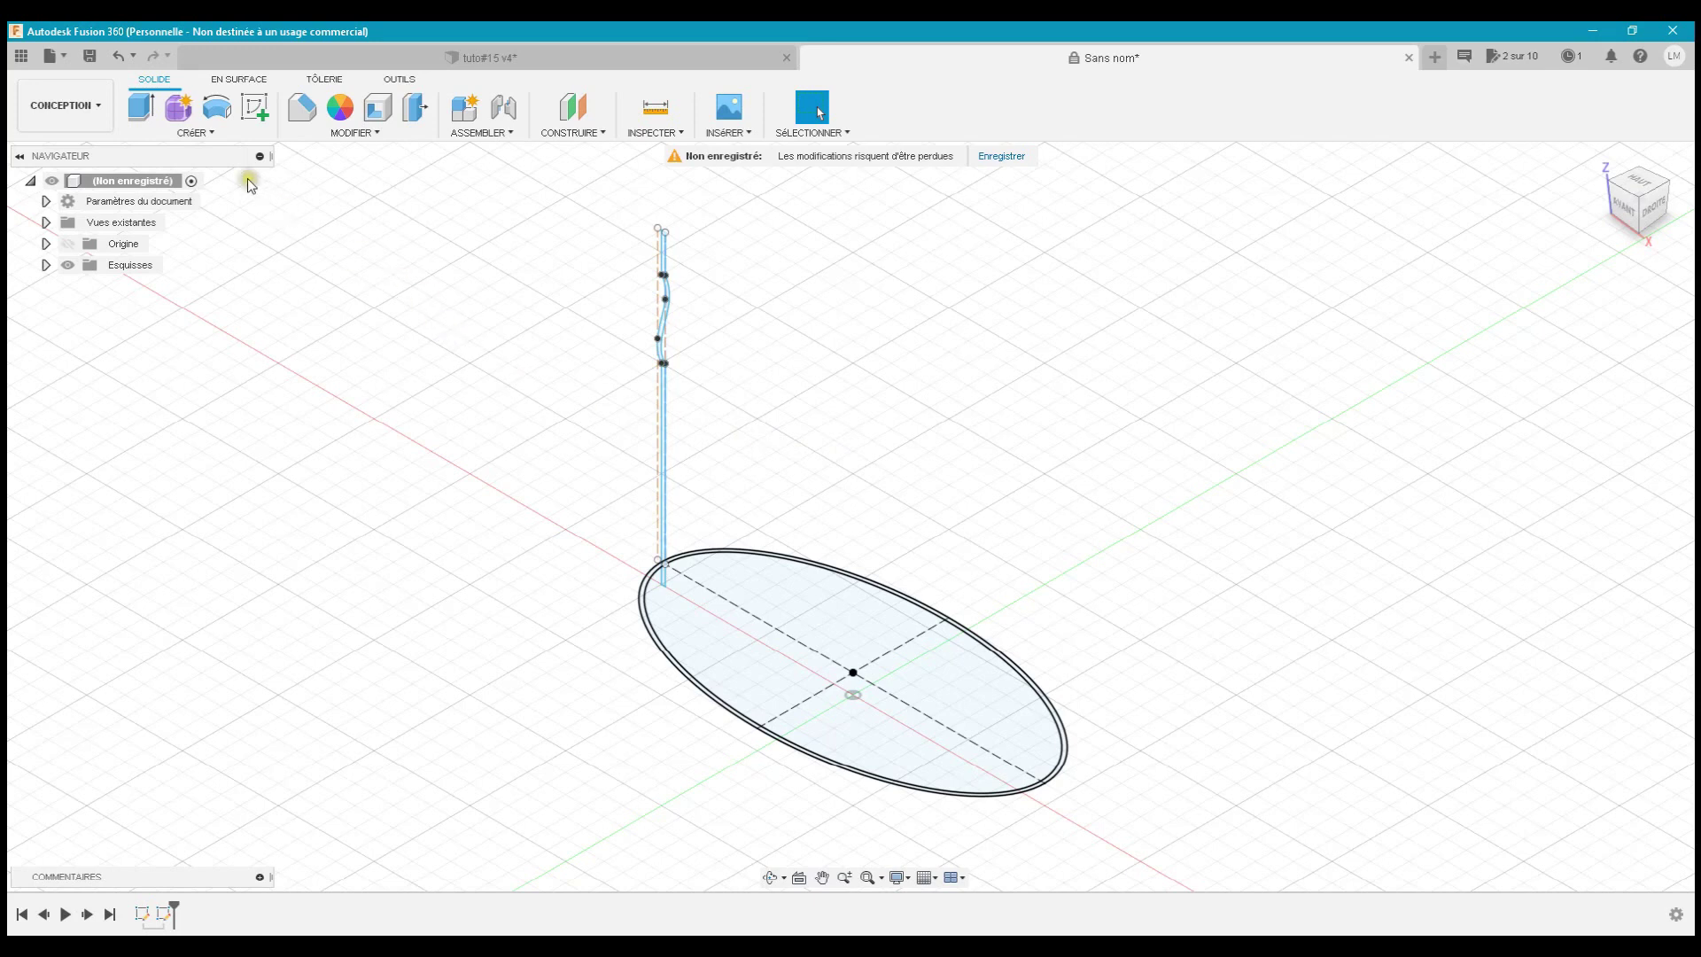
click(214, 134)
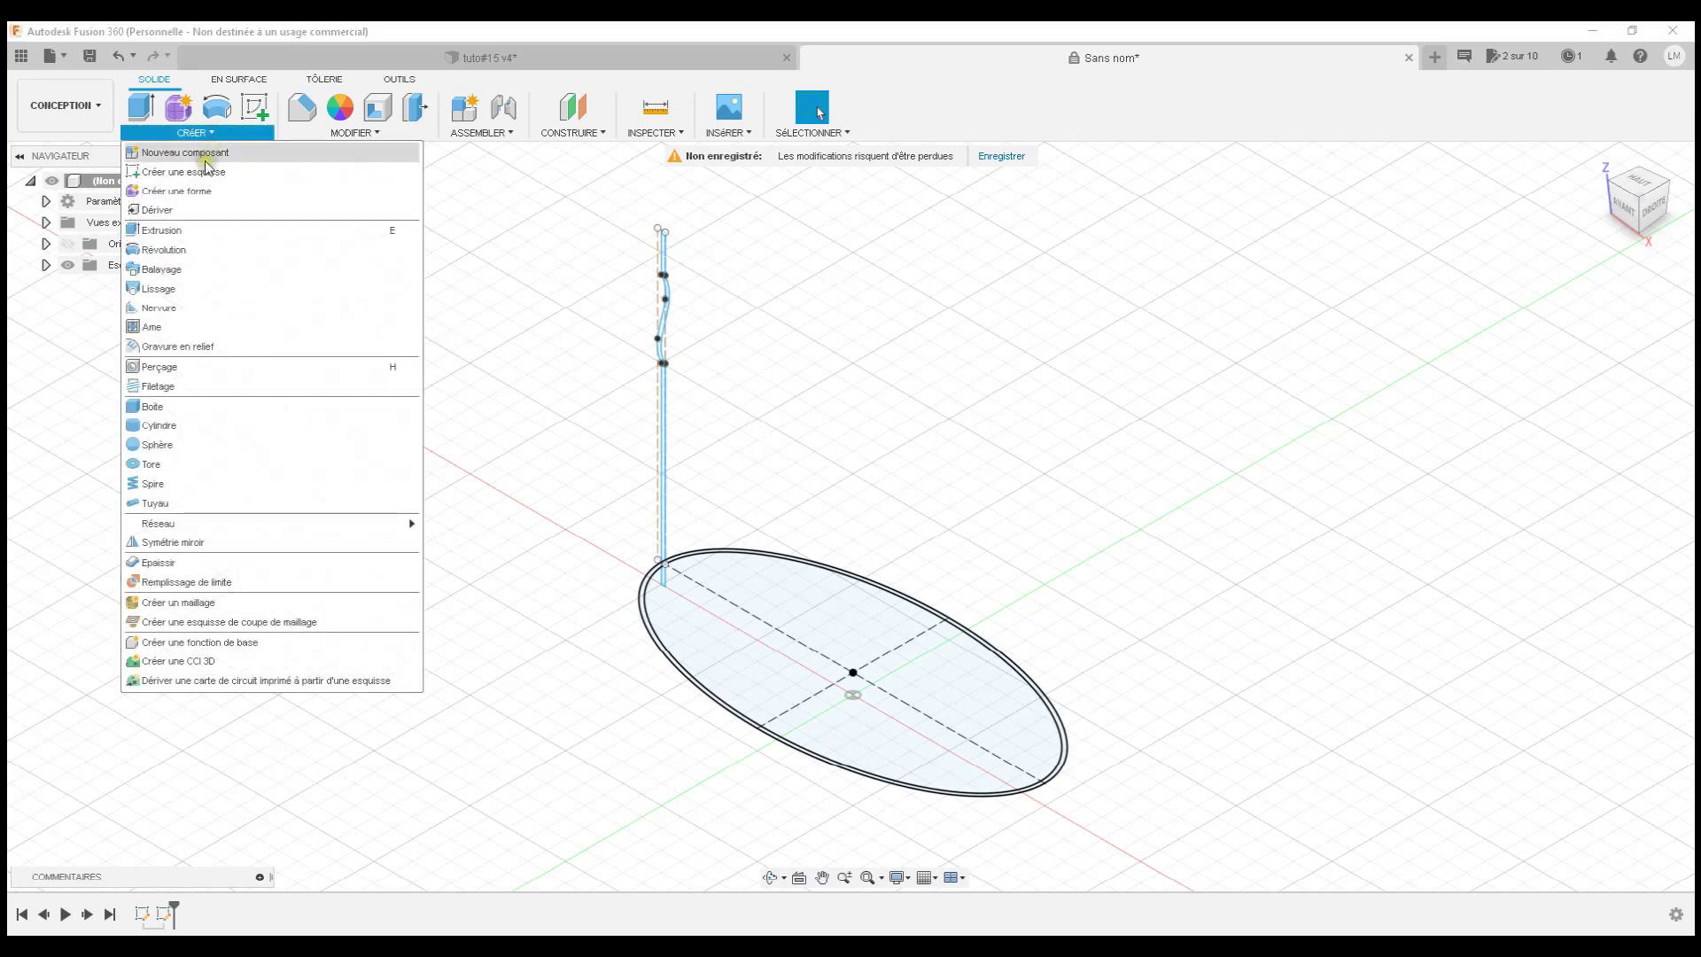
click(189, 267)
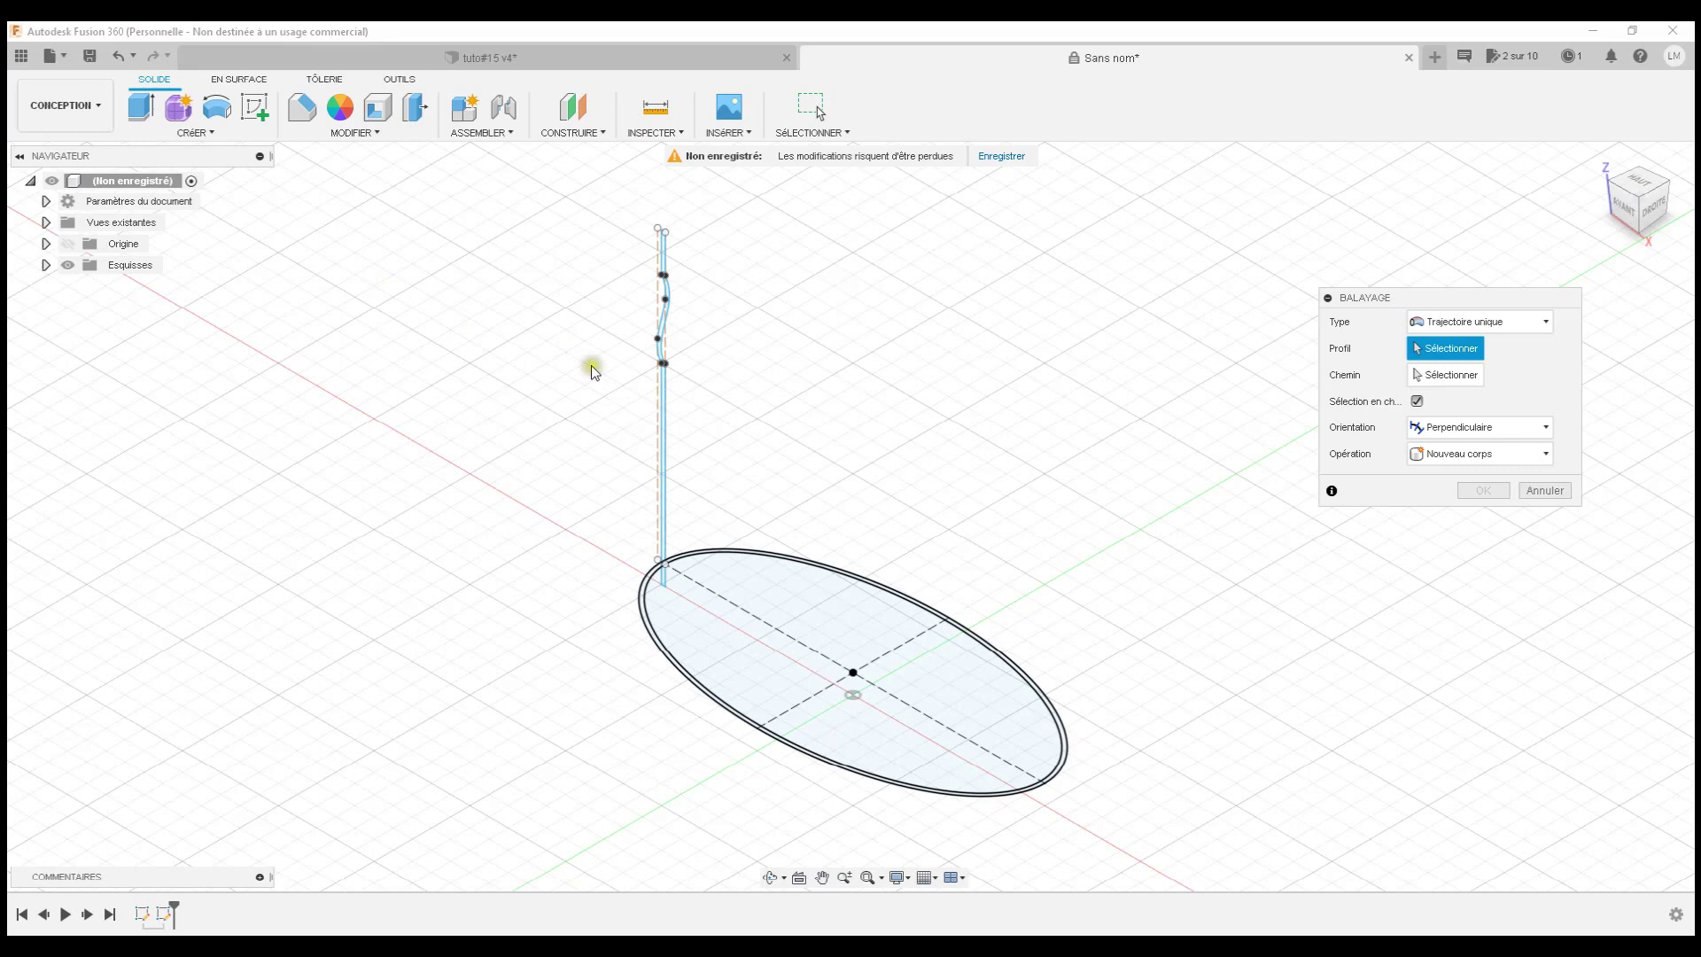
scroll(620, 394, up, 3)
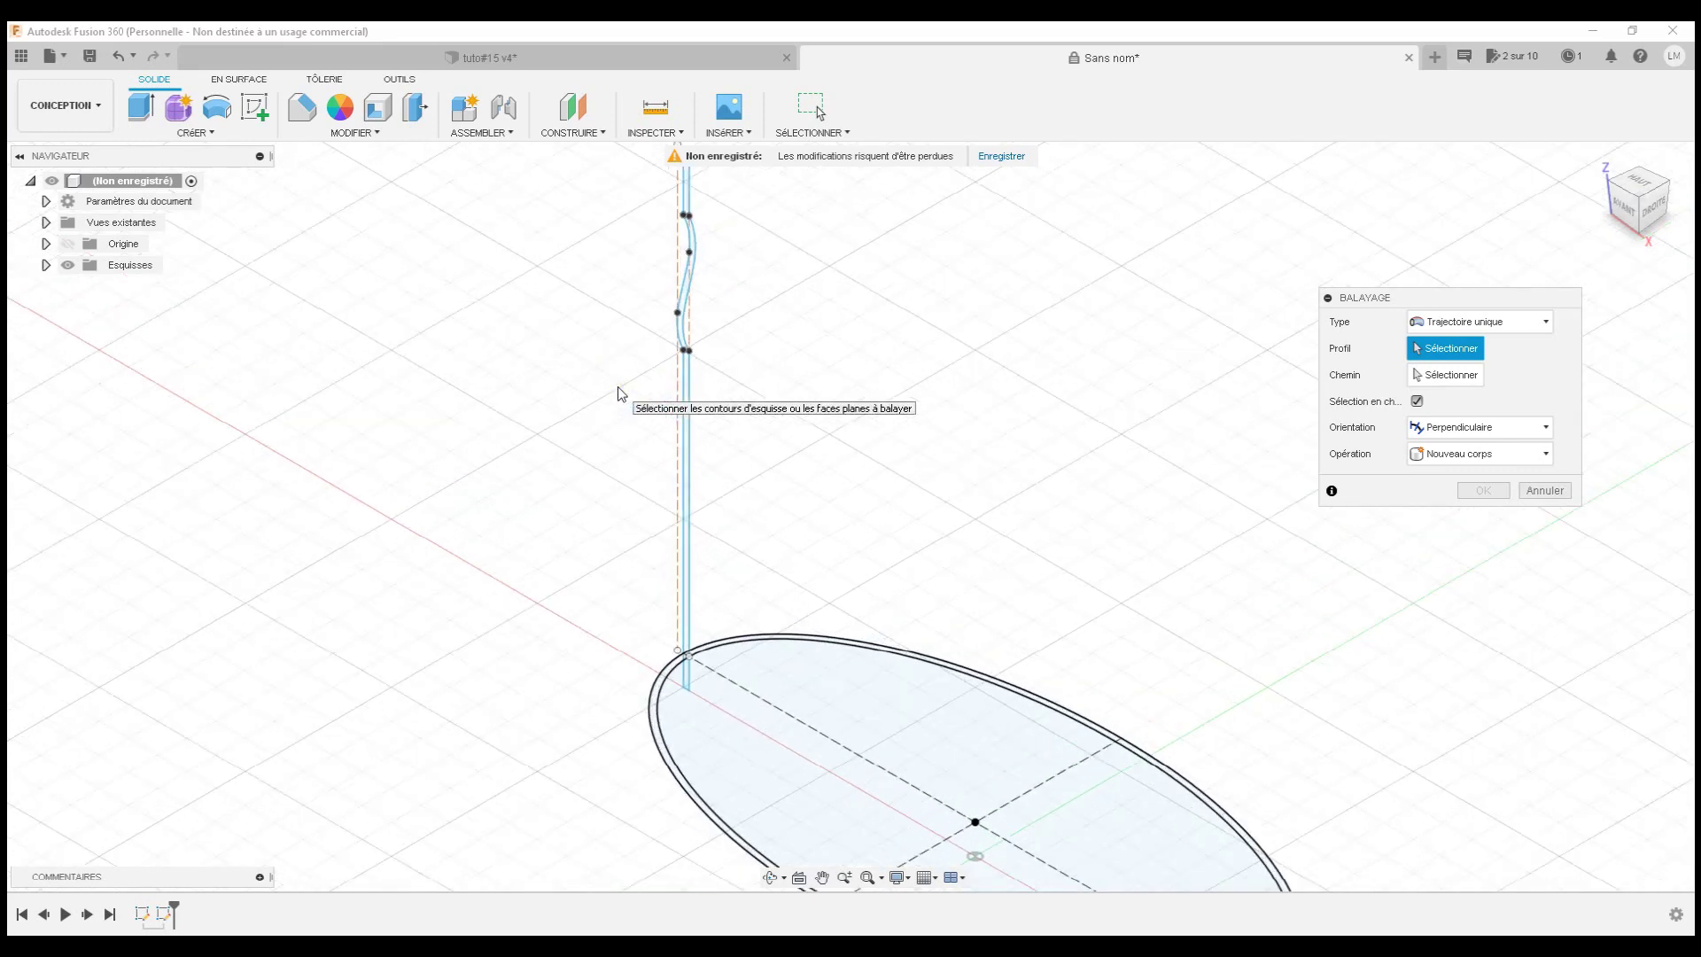
click(685, 389)
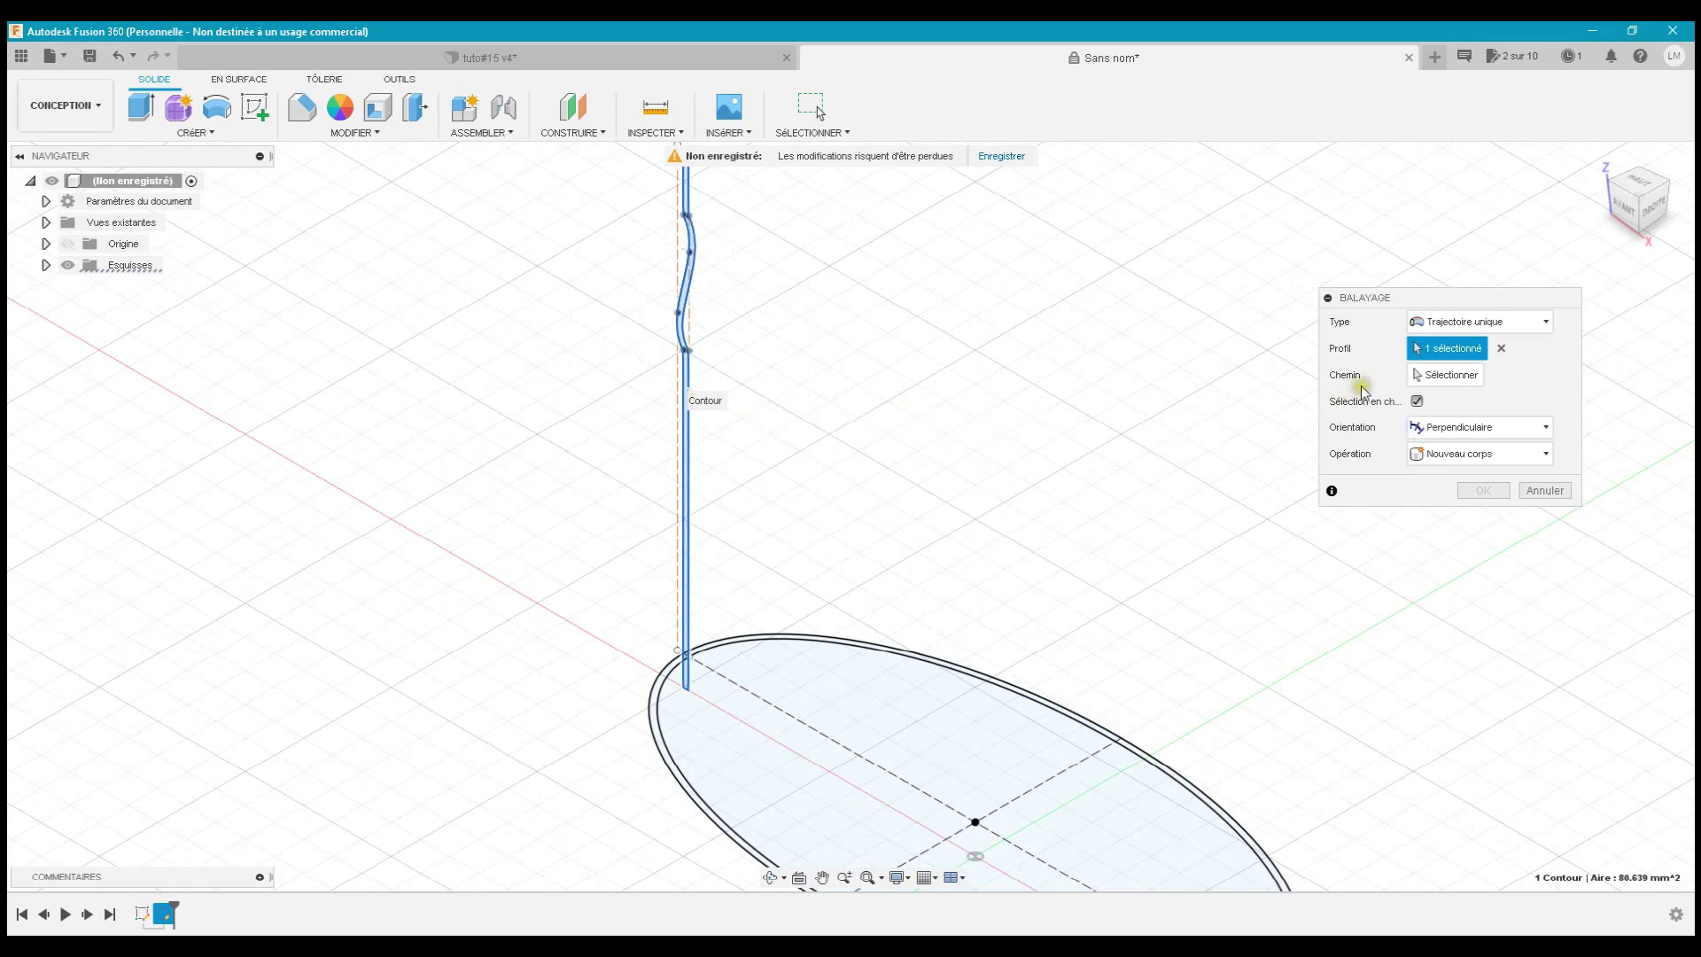
click(1424, 377)
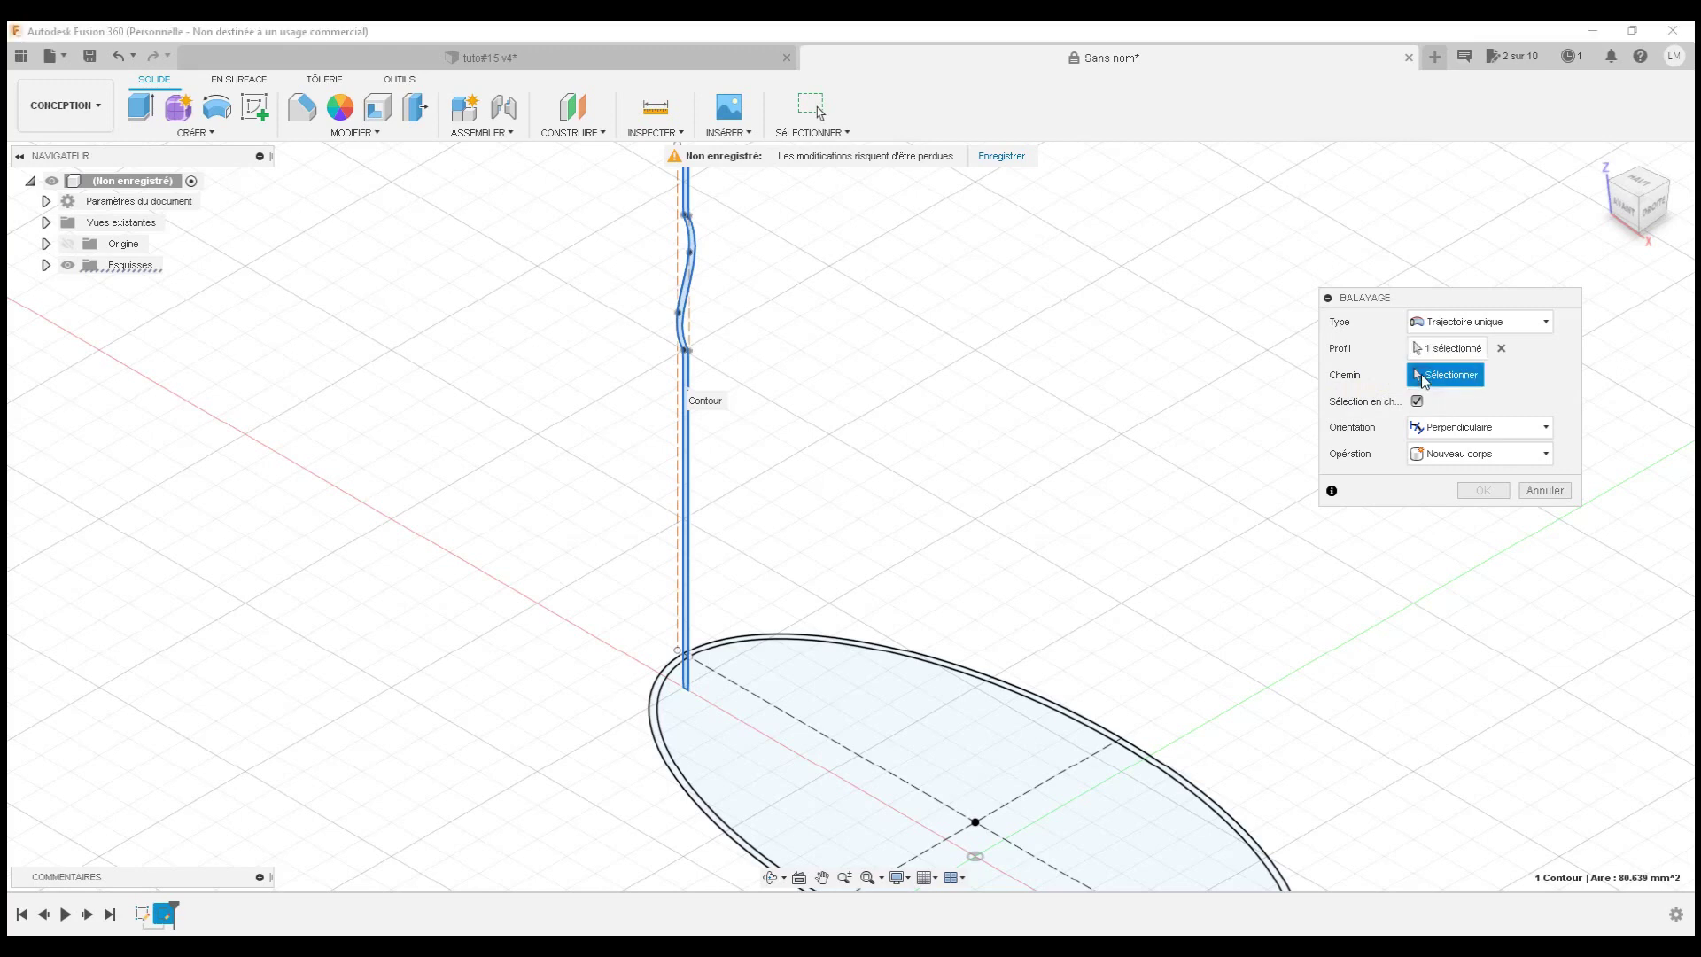
click(894, 653)
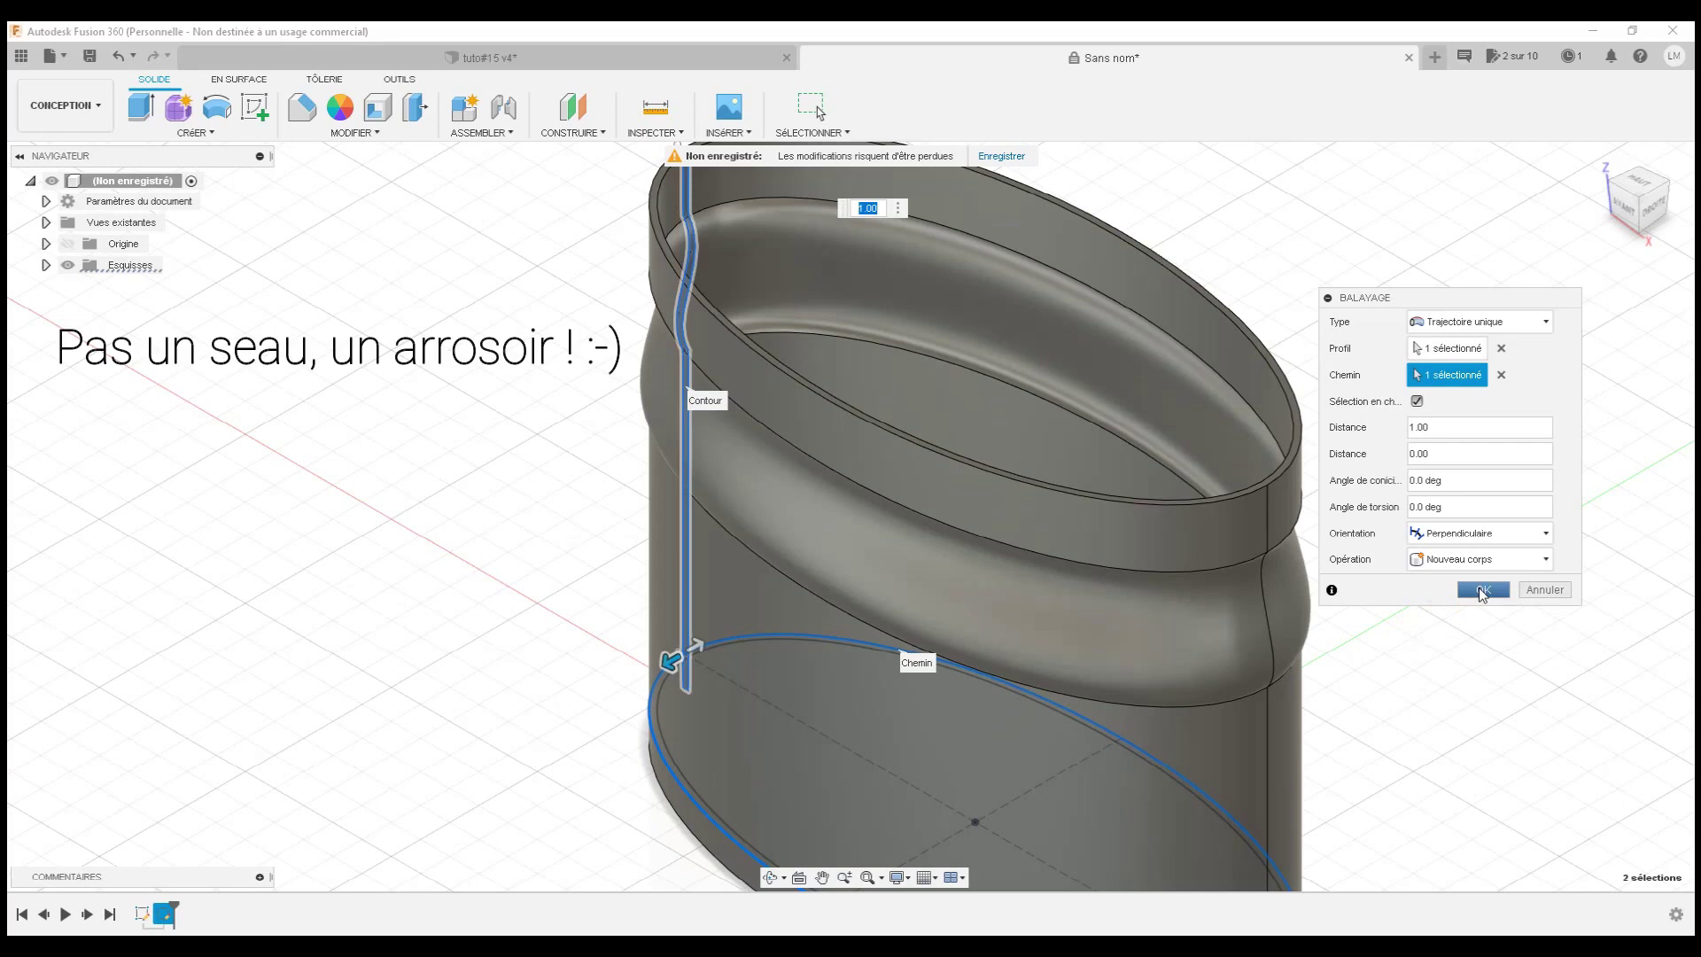
click(1481, 590)
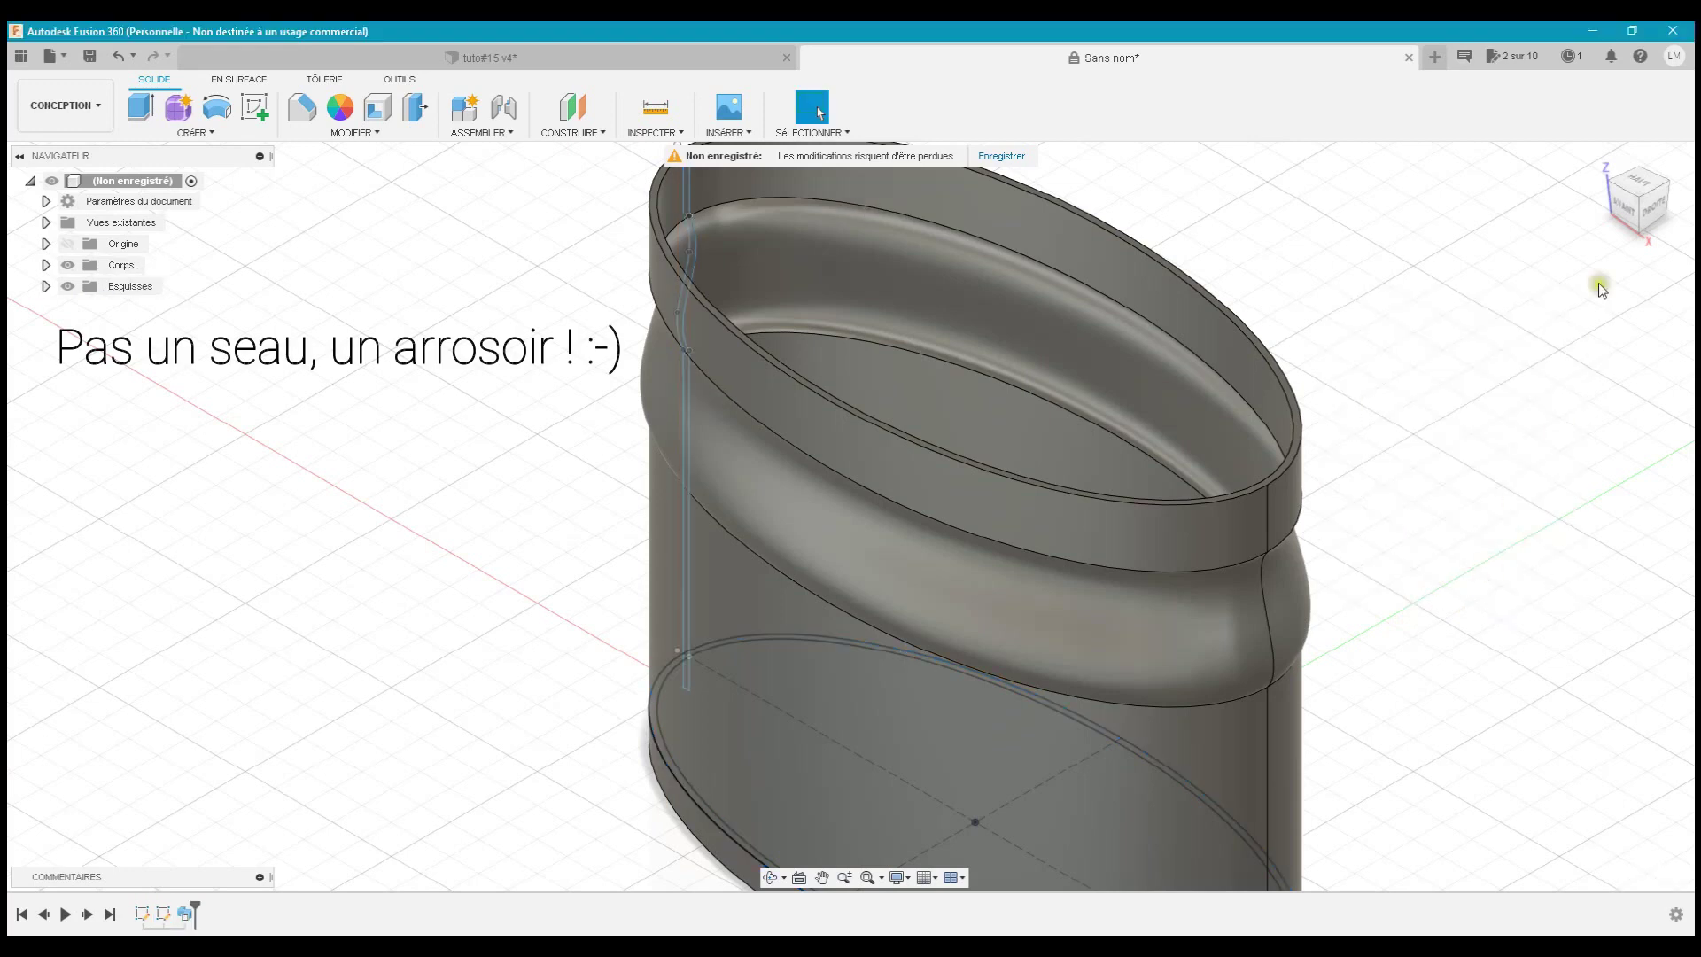
click(1598, 160)
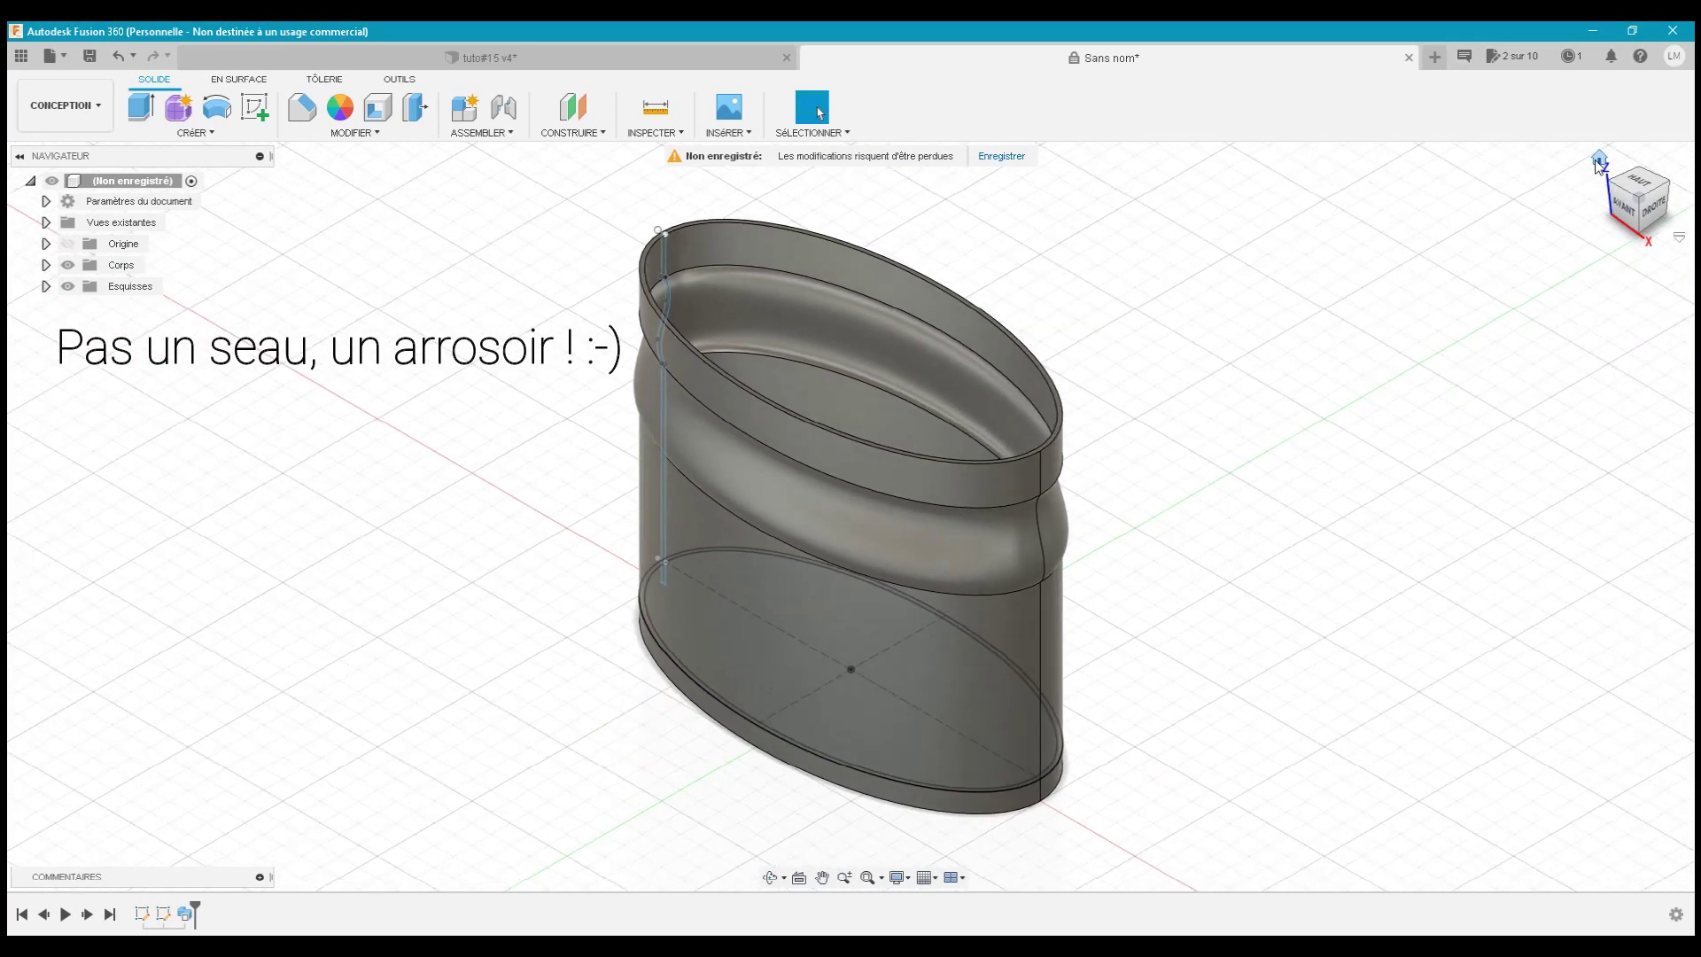
drag(1617, 216, 1633, 206)
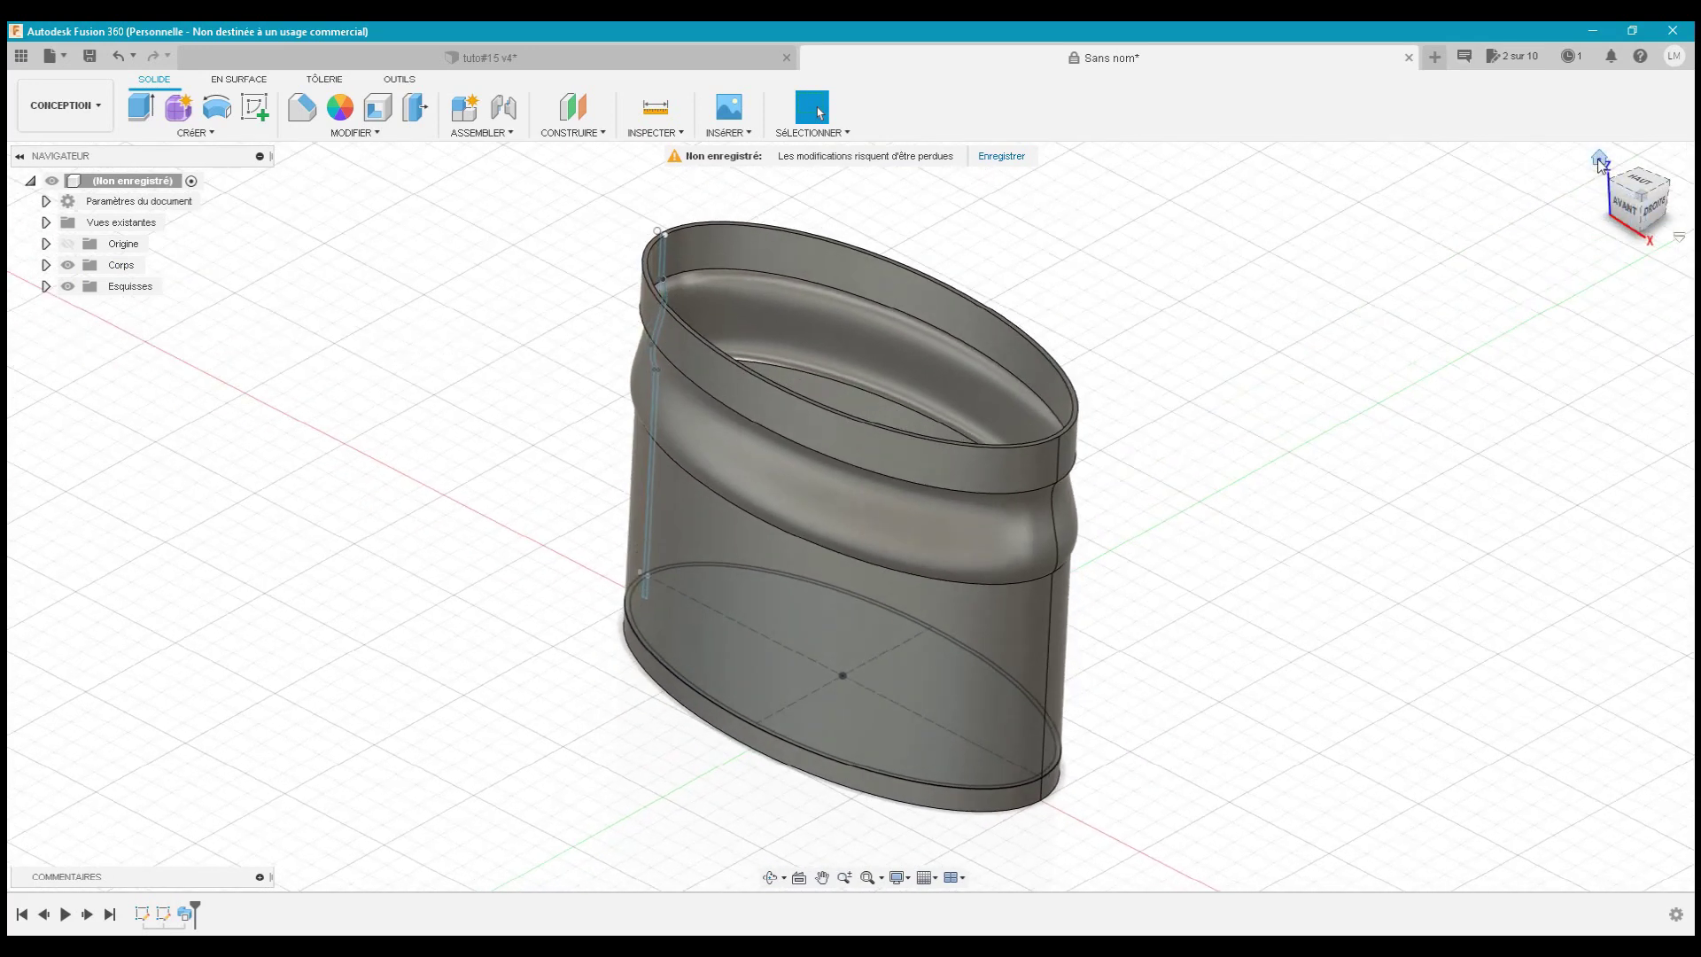
click(1599, 161)
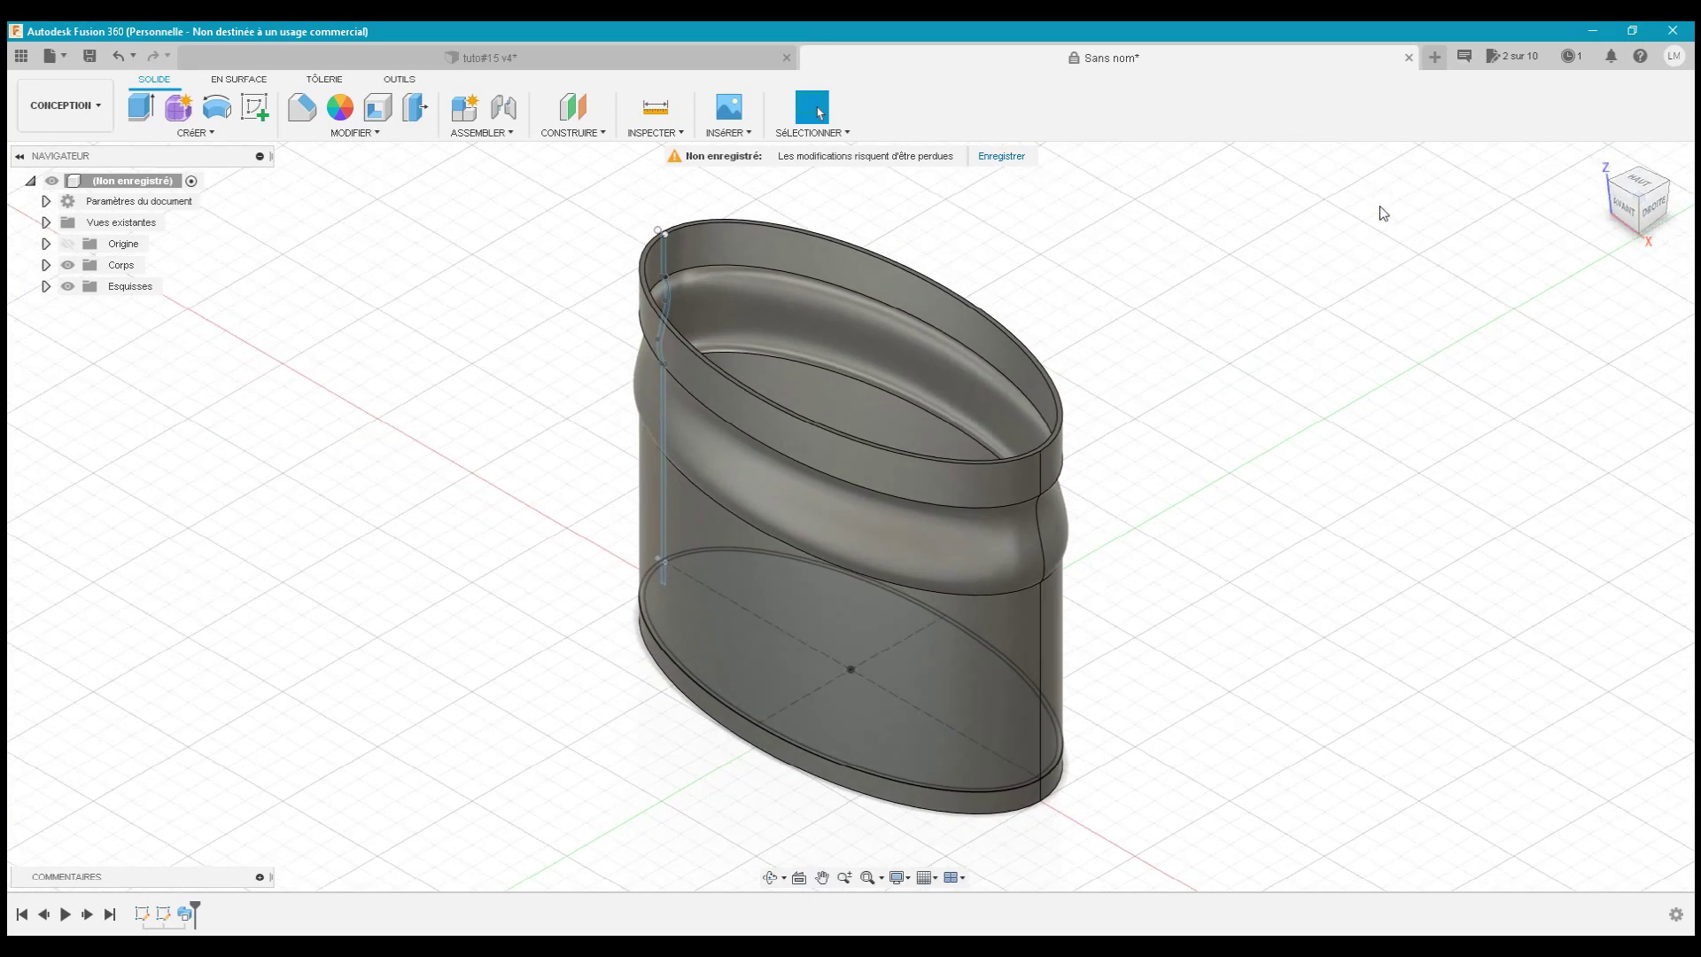
- Start a sketch on the front plane and draw a line about 47 mm long, sloping up and outward from the lower left wall
click(309, 224)
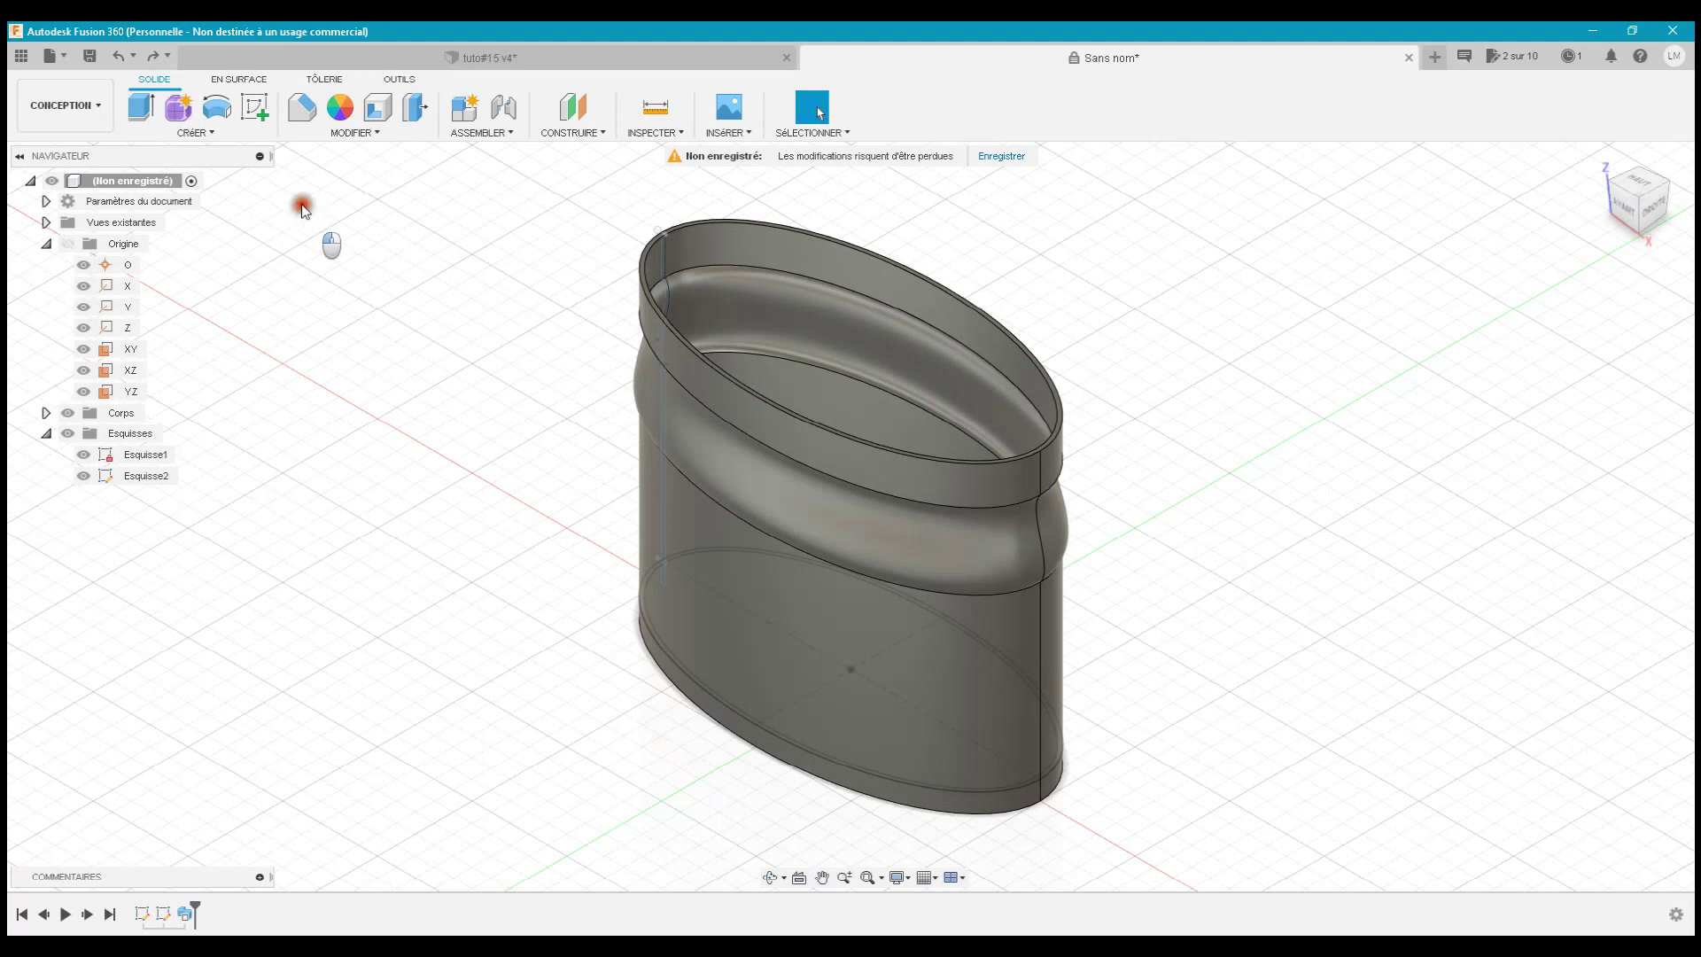
click(257, 111)
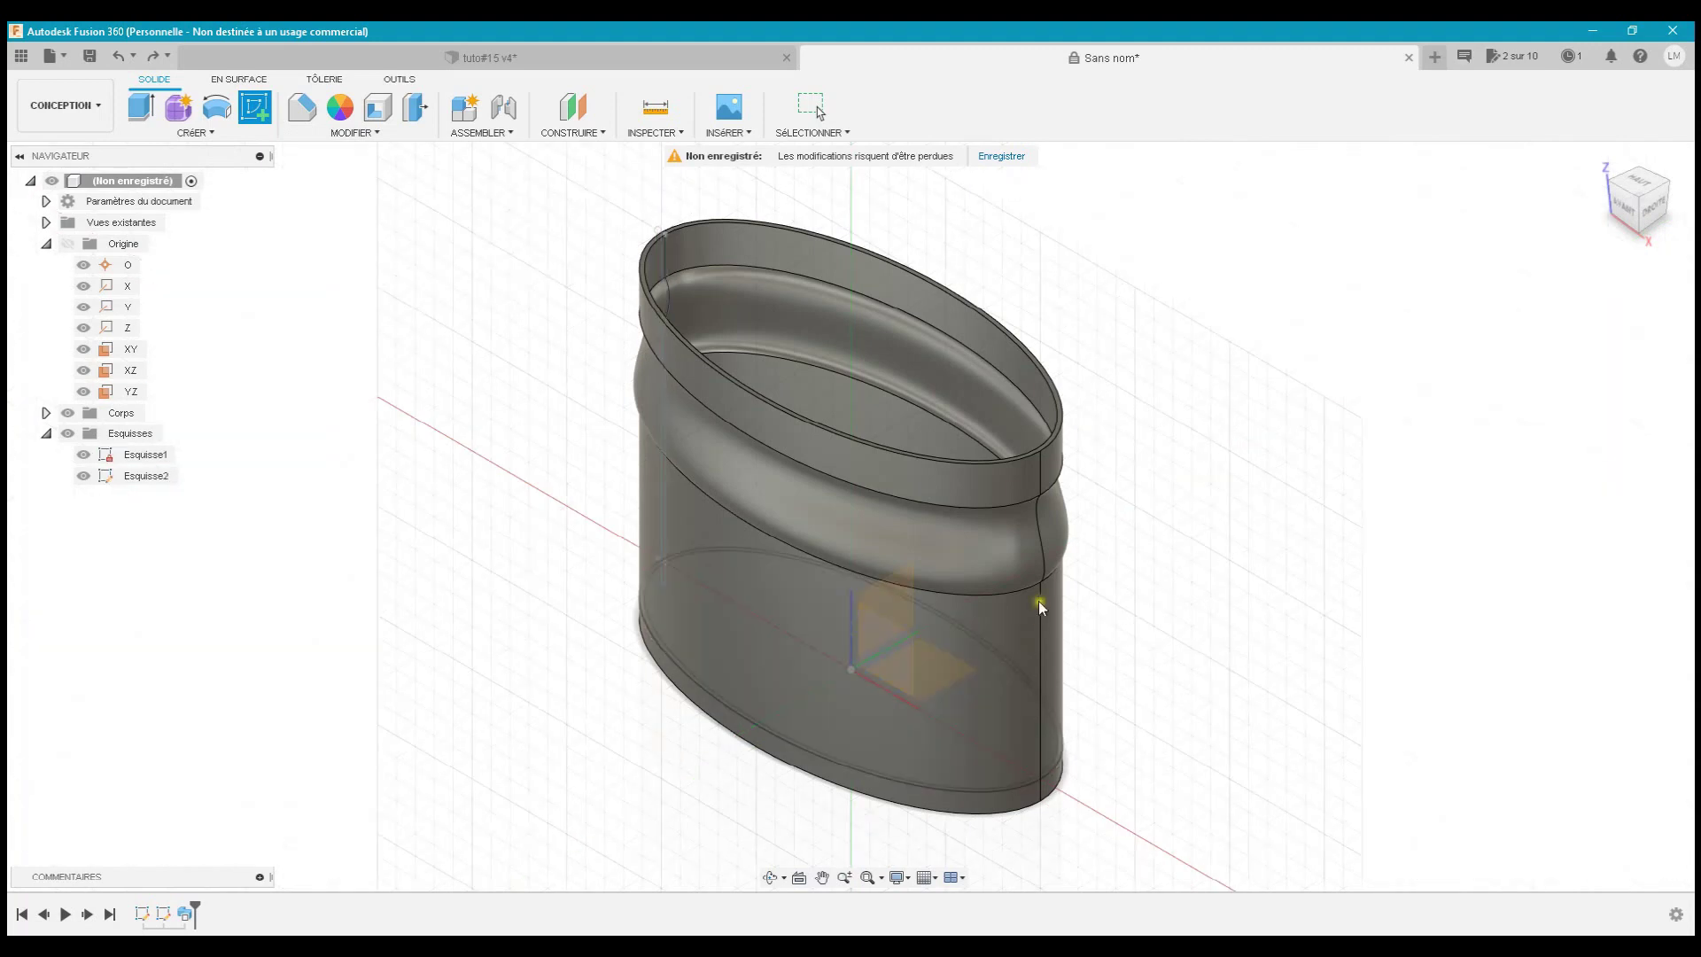
click(897, 664)
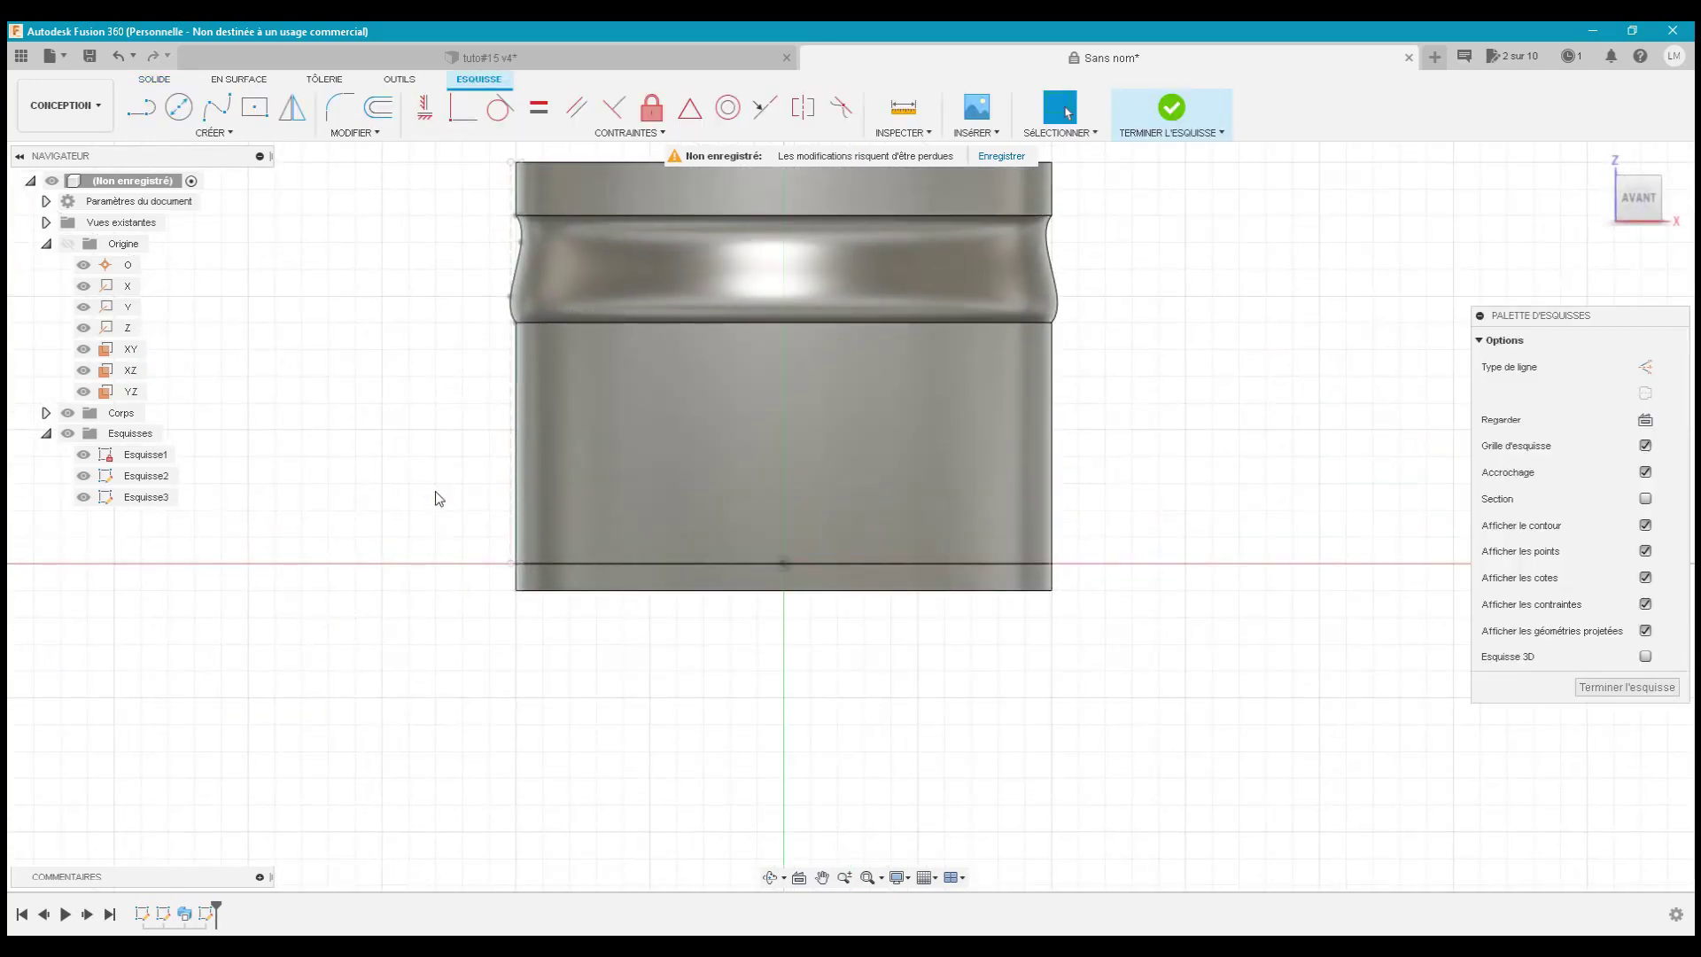
mouse_move(437, 499)
middle_down()
mouse_move(465, 579)
mouse_move(602, 670)
middle_up()
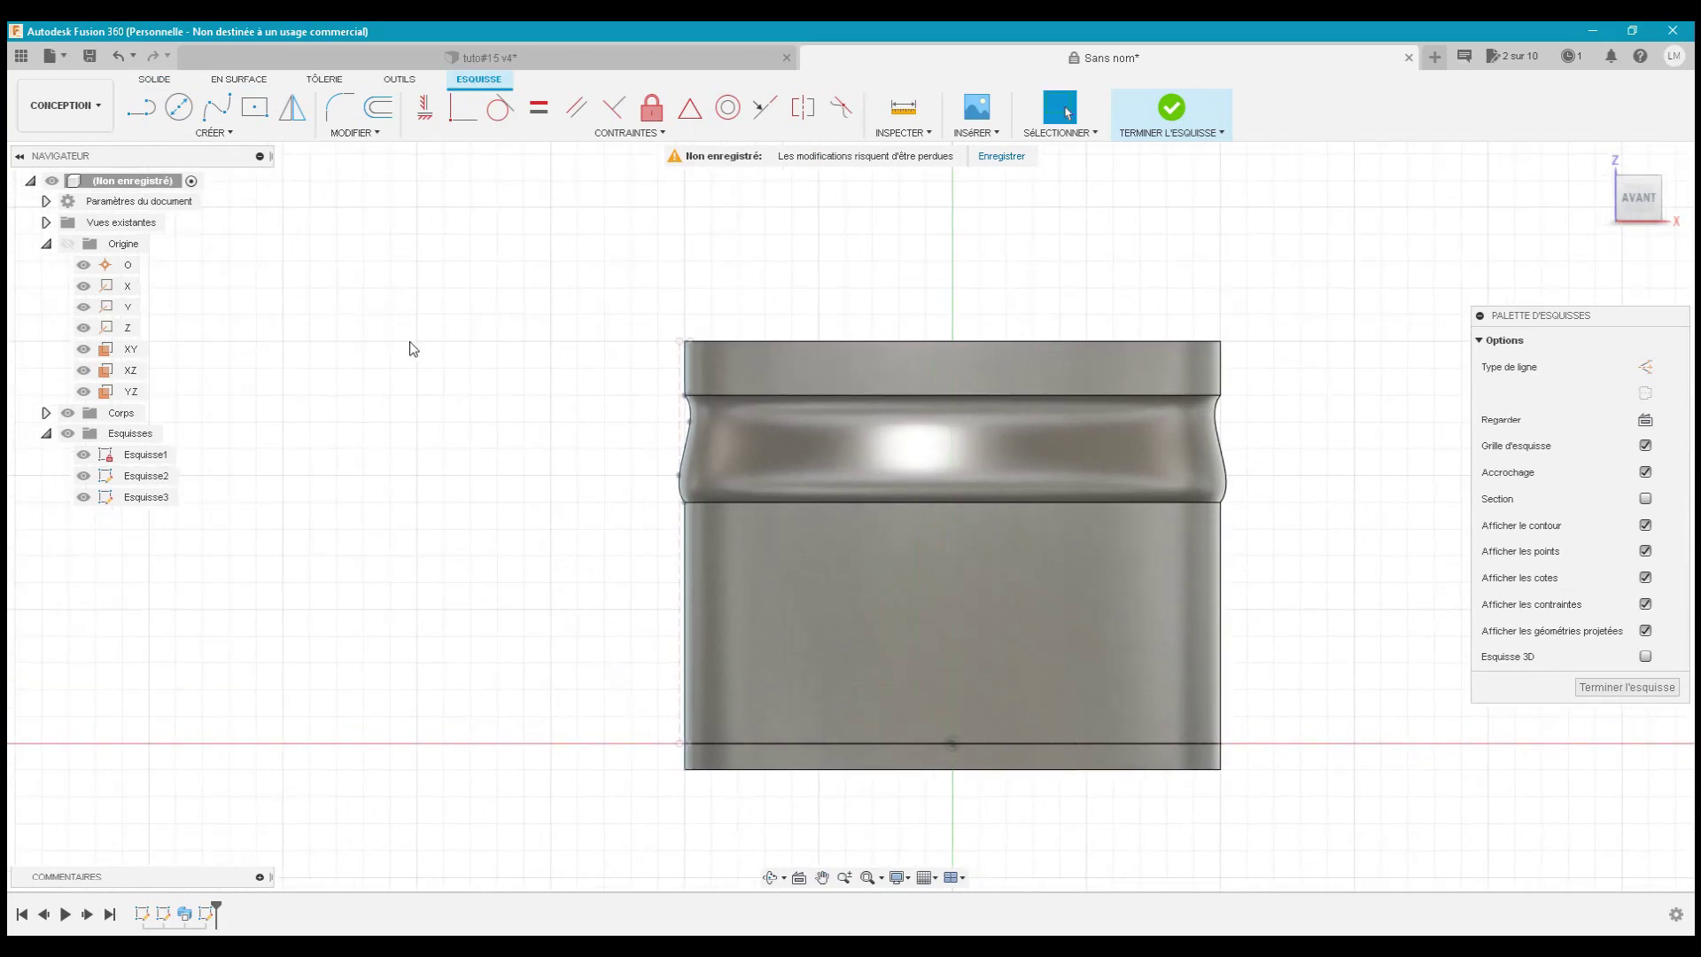
click(146, 117)
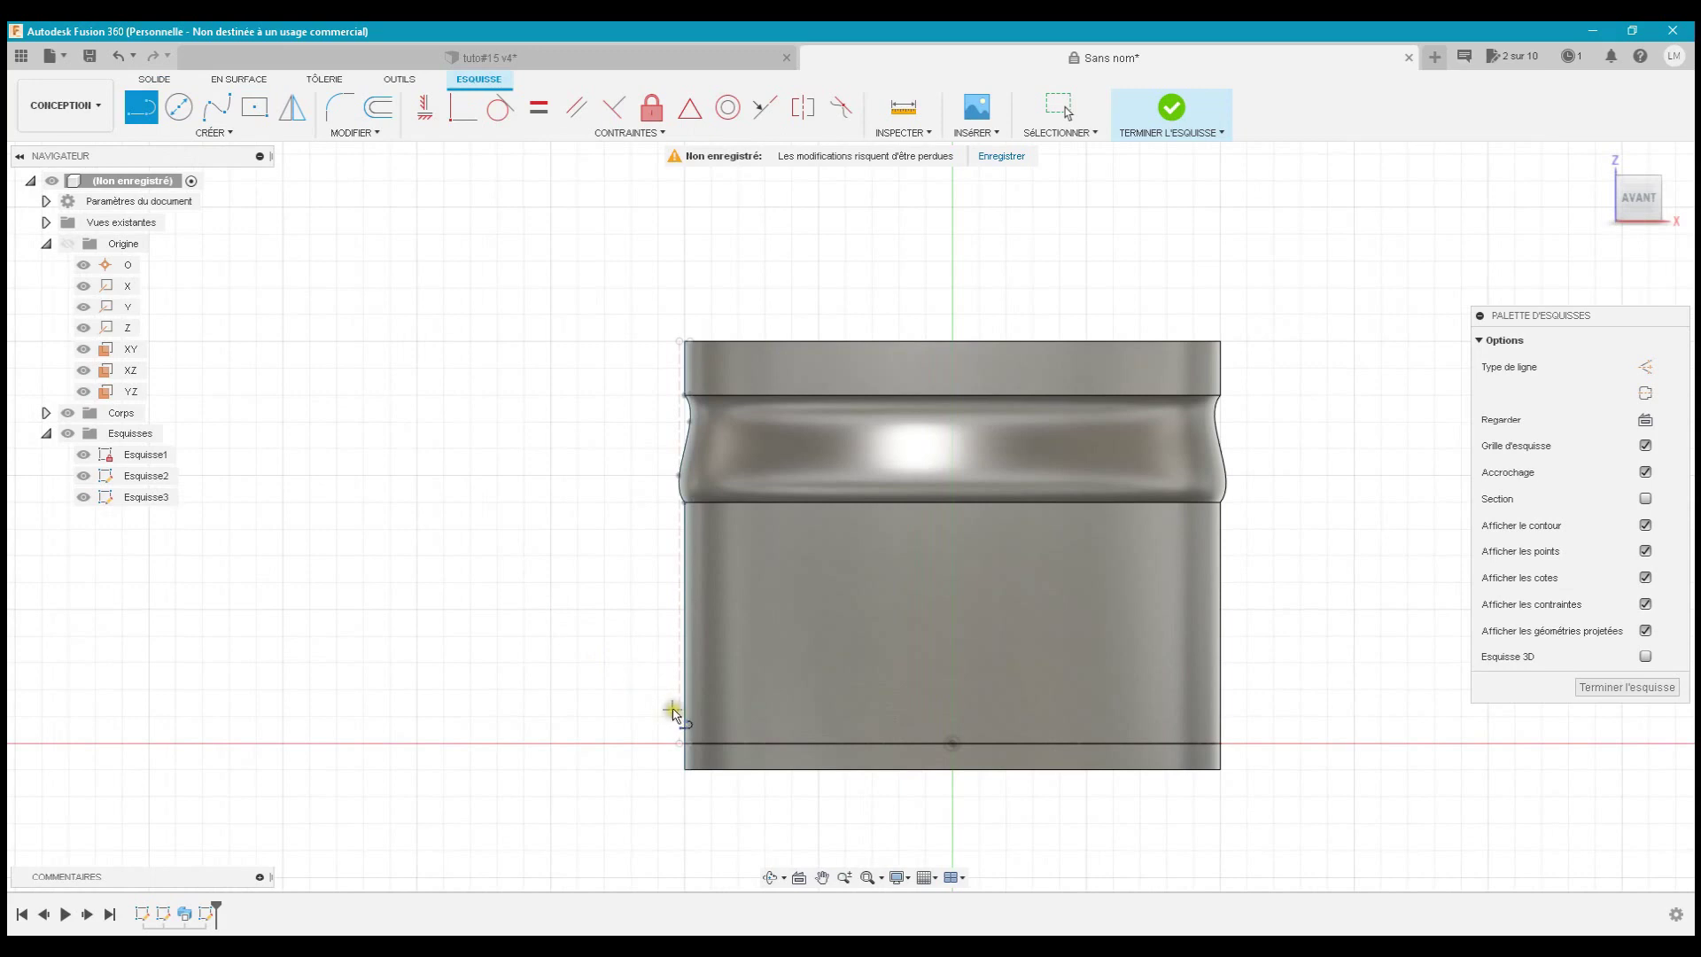
click(679, 715)
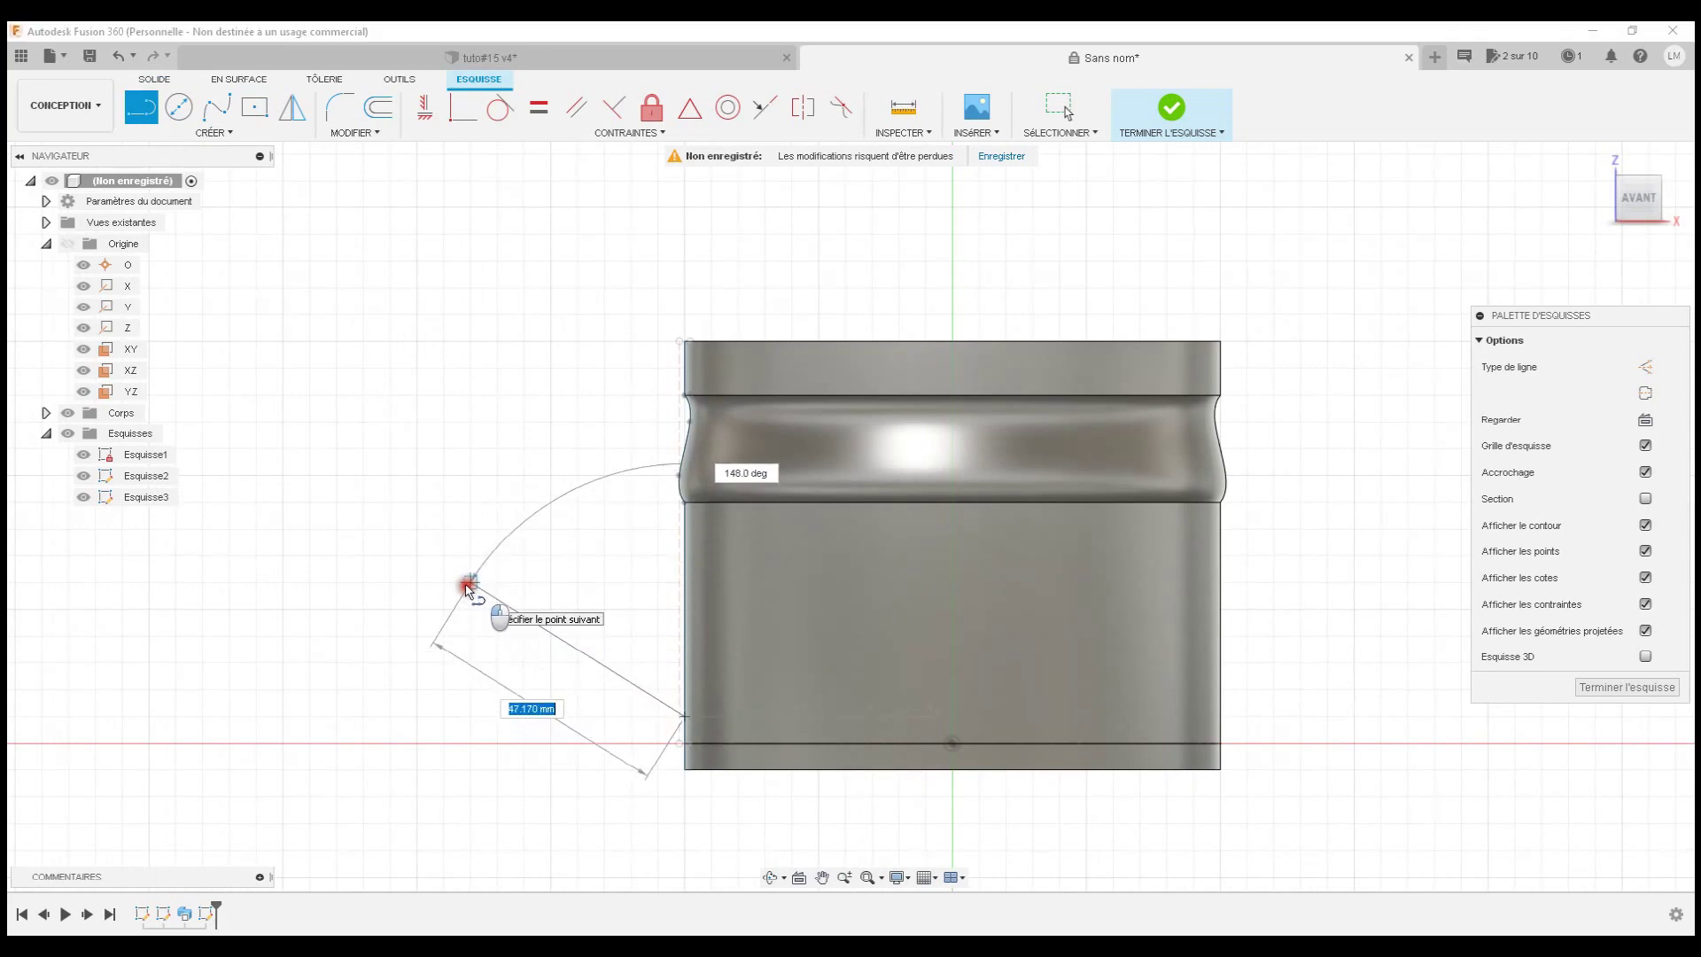
click(469, 584)
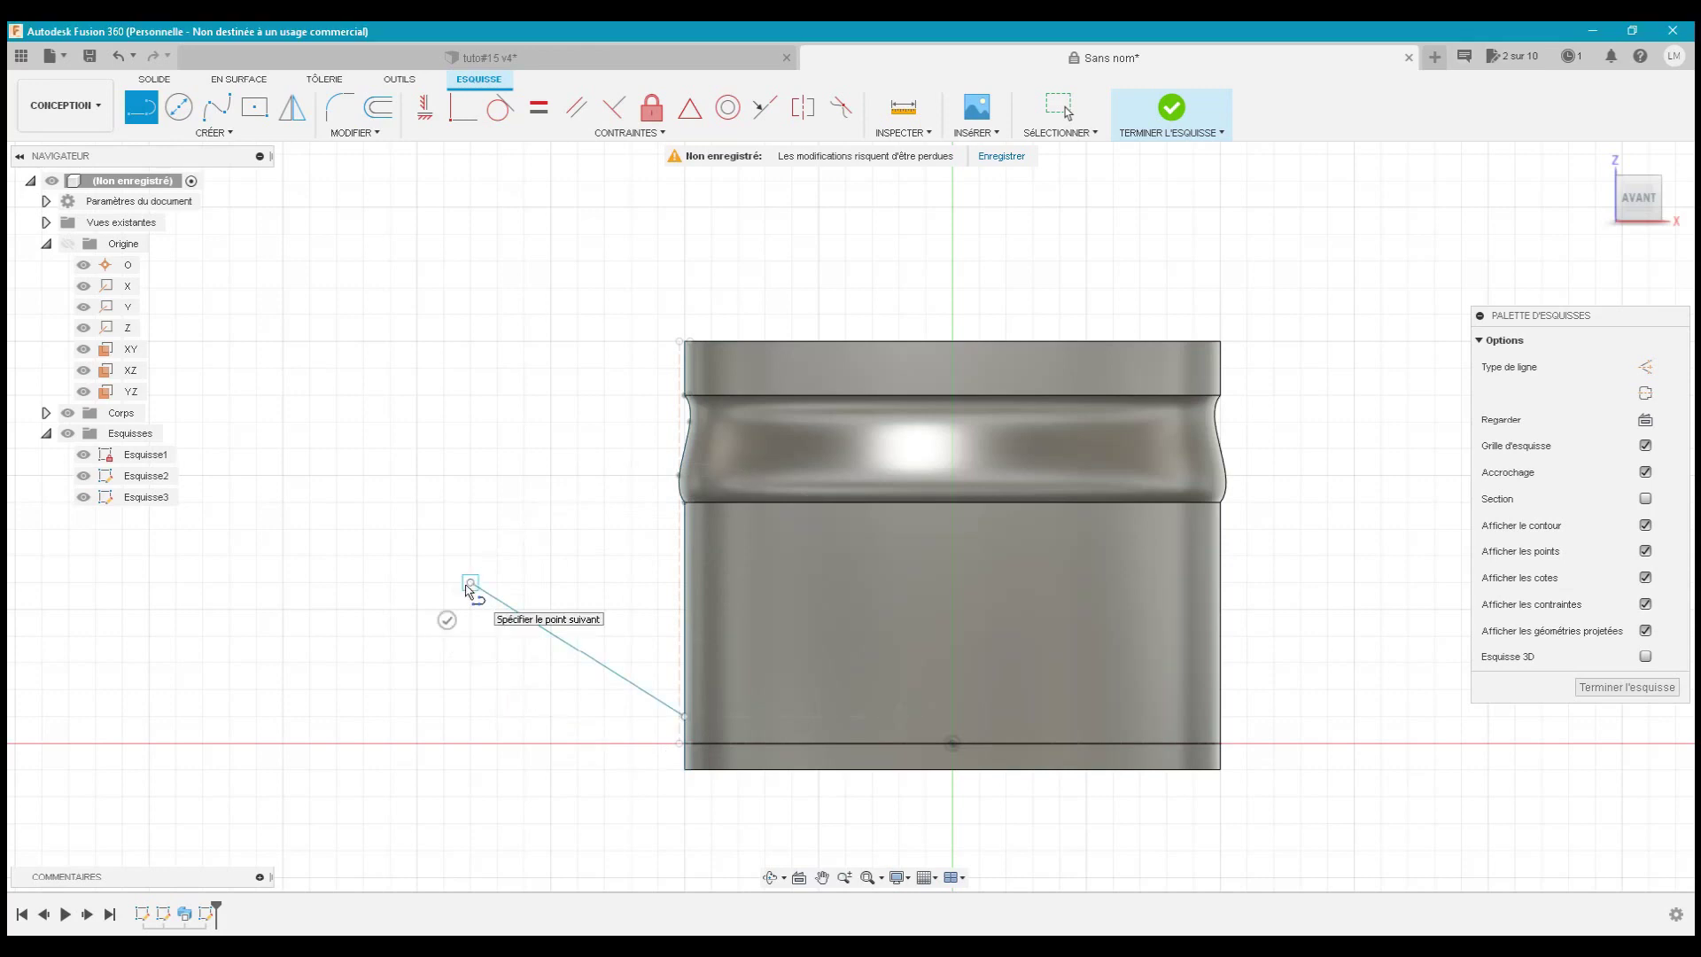
key(Escape)
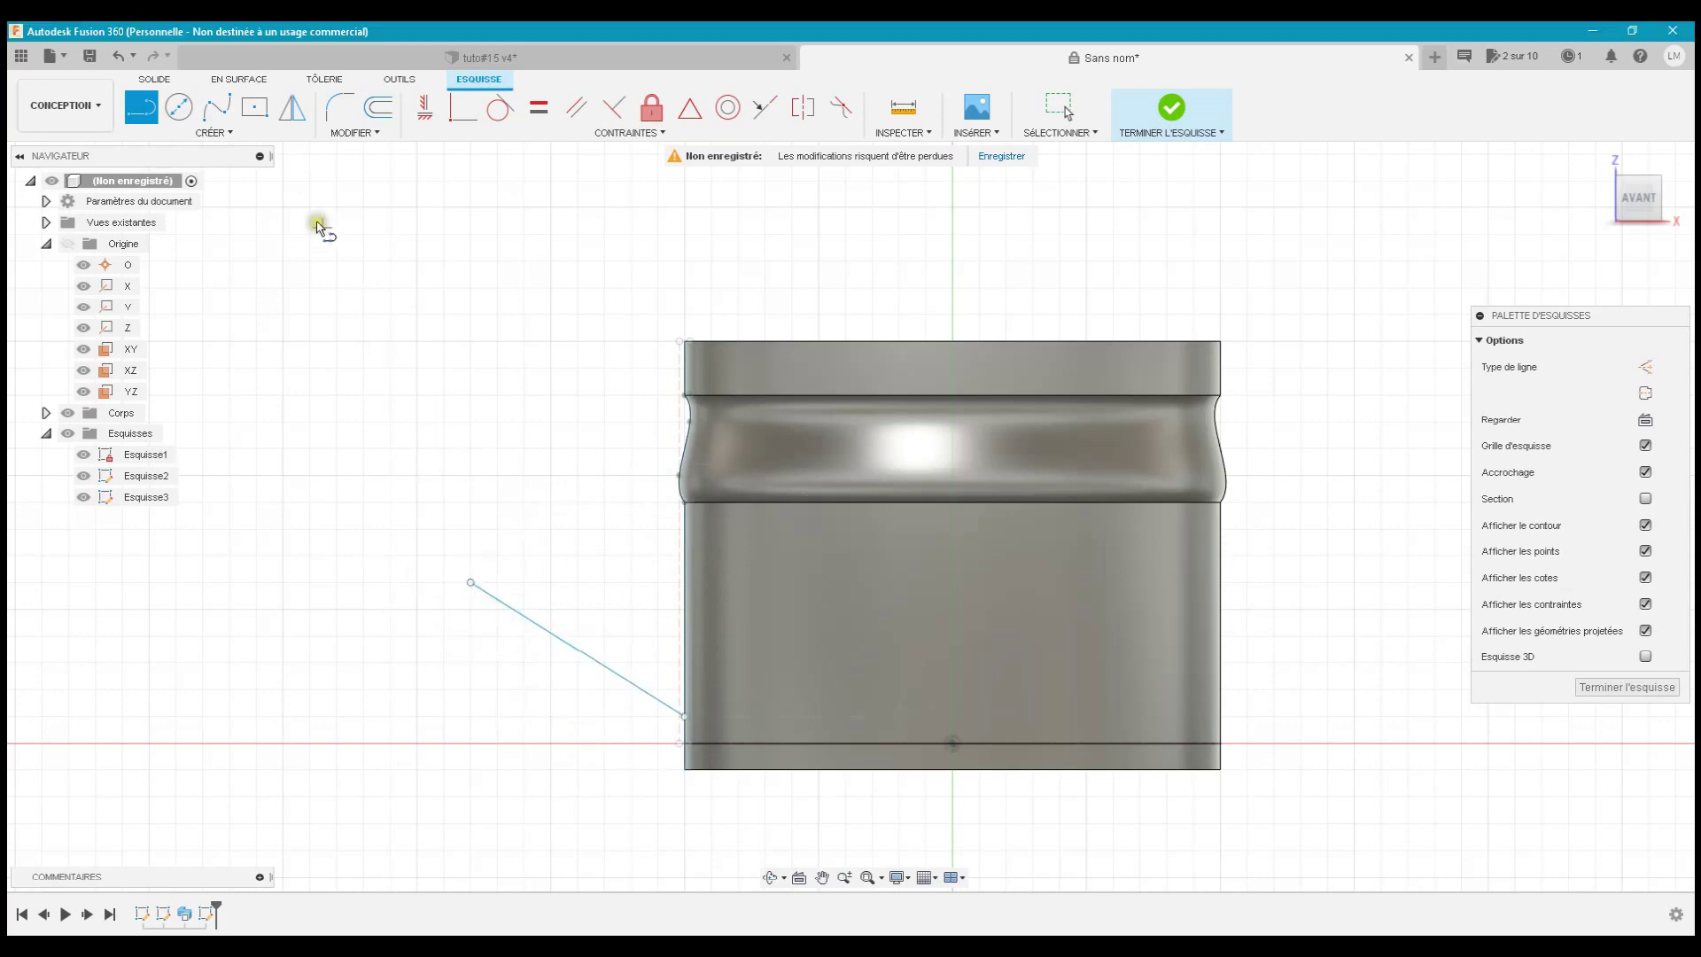
- Draw a curved handle spline from the line's outer end through four intermediate points to the wall just below the rim
click(212, 118)
click(468, 581)
click(397, 490)
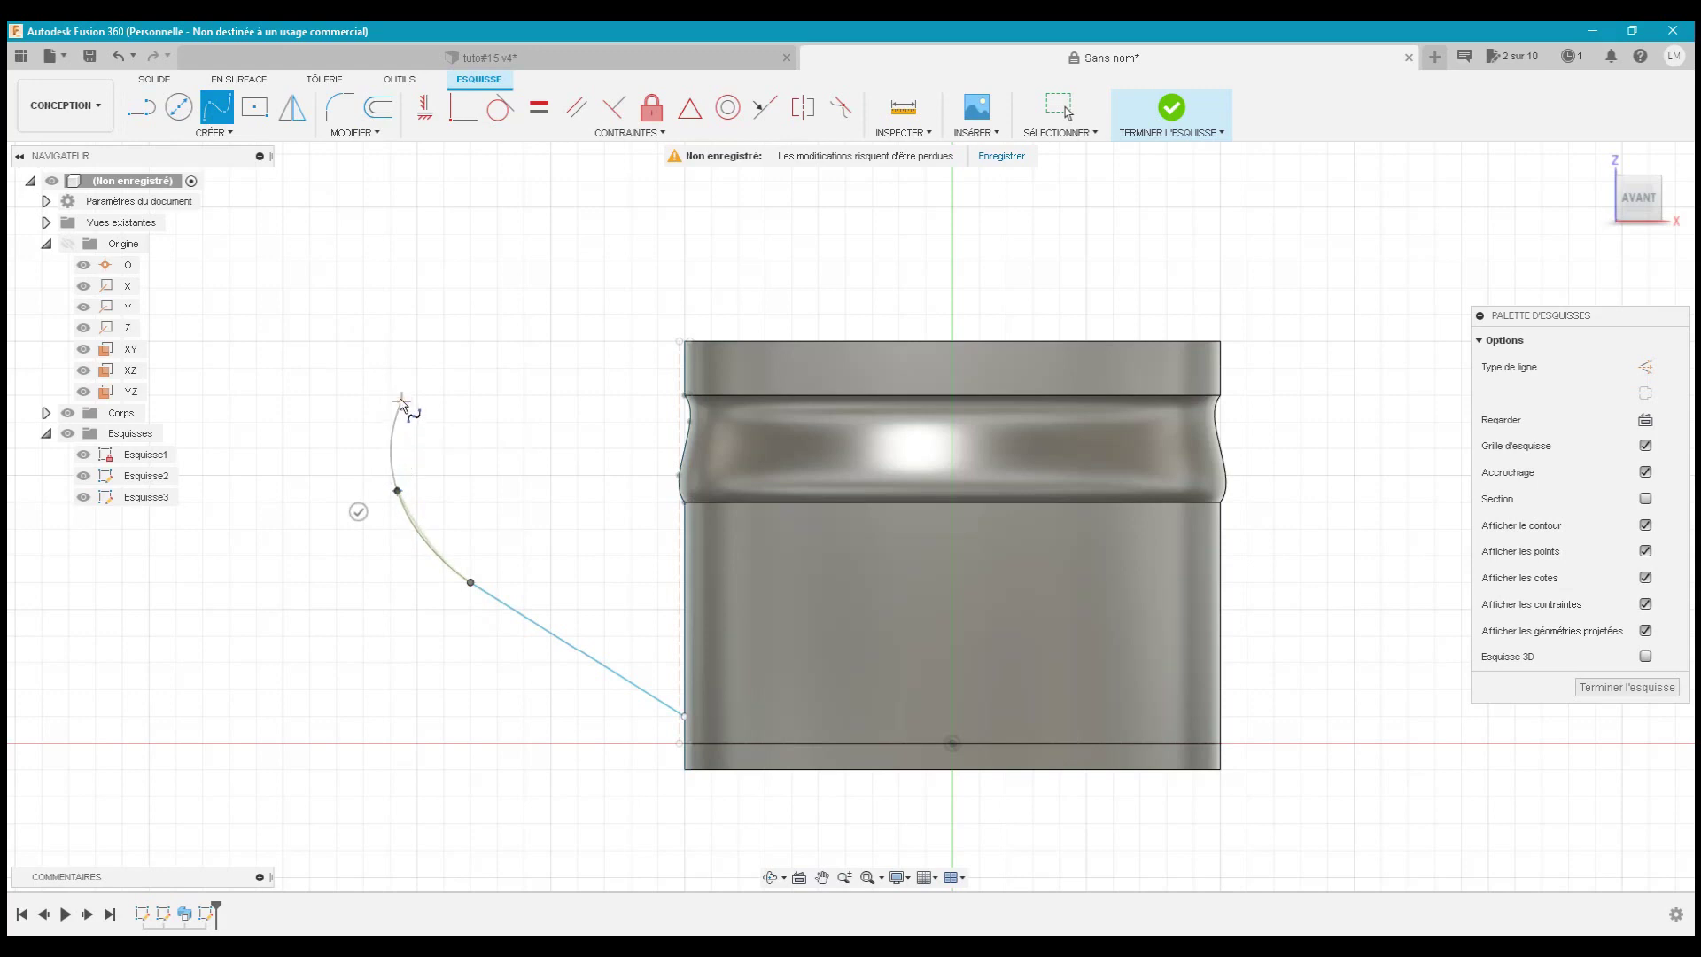
mouse_move(401, 397)
mouse_down()
mouse_move(444, 351)
mouse_move(454, 293)
mouse_move(477, 340)
mouse_up()
click(478, 340)
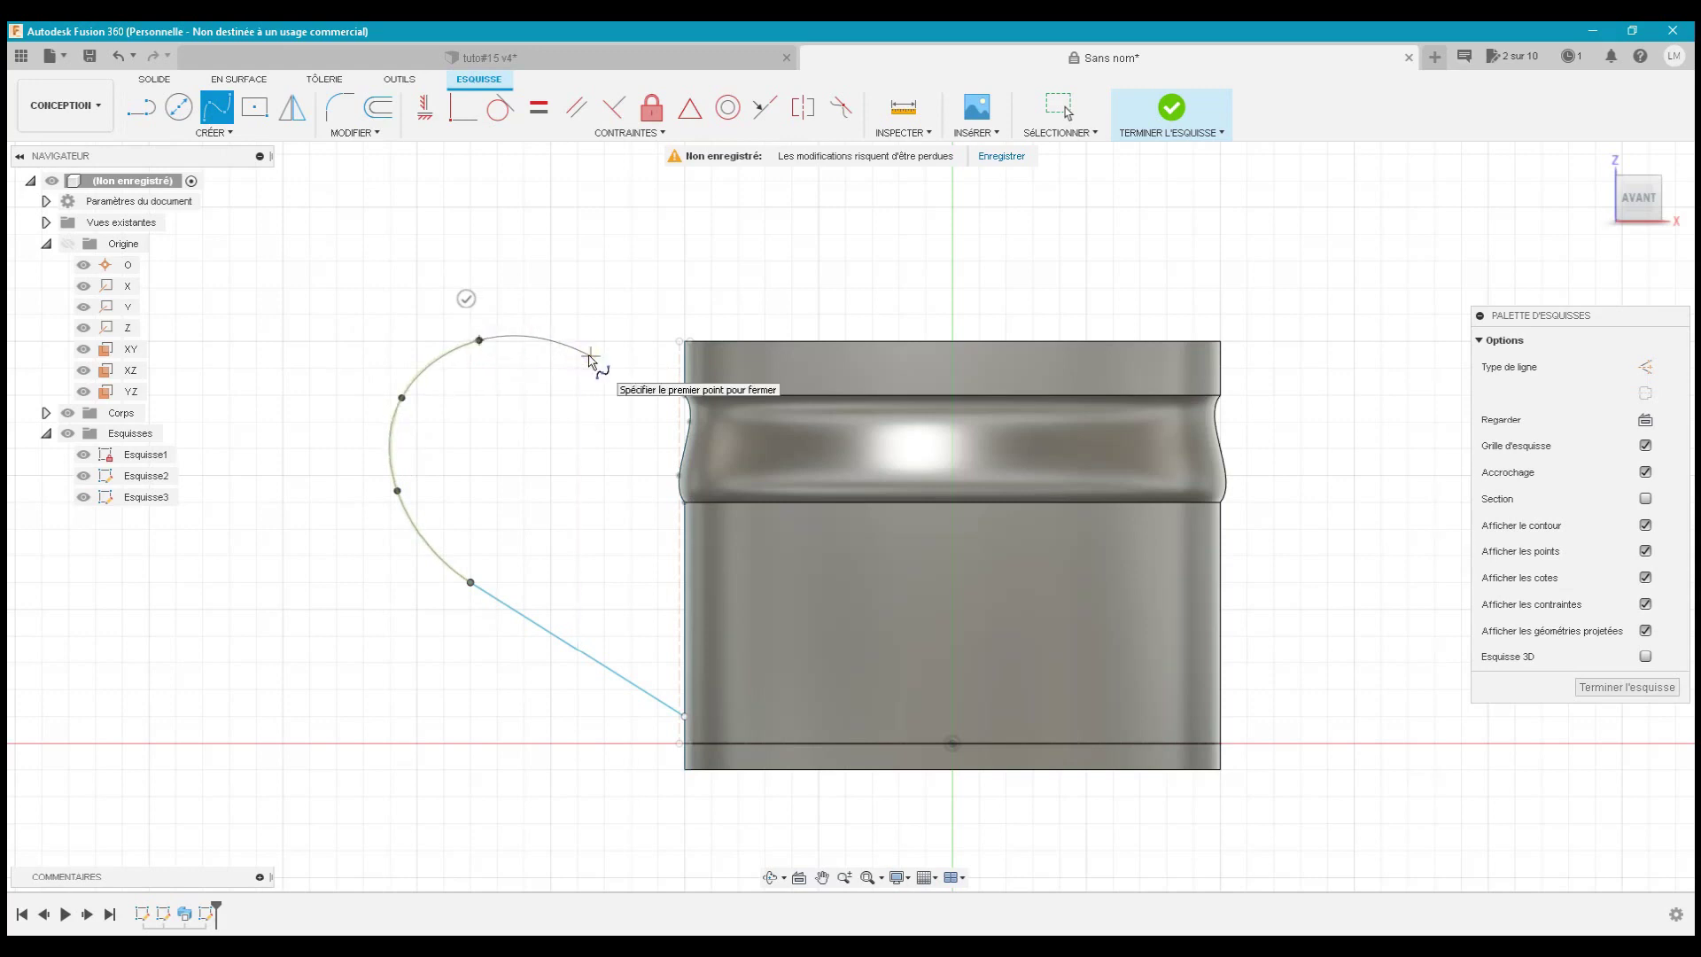
click(622, 356)
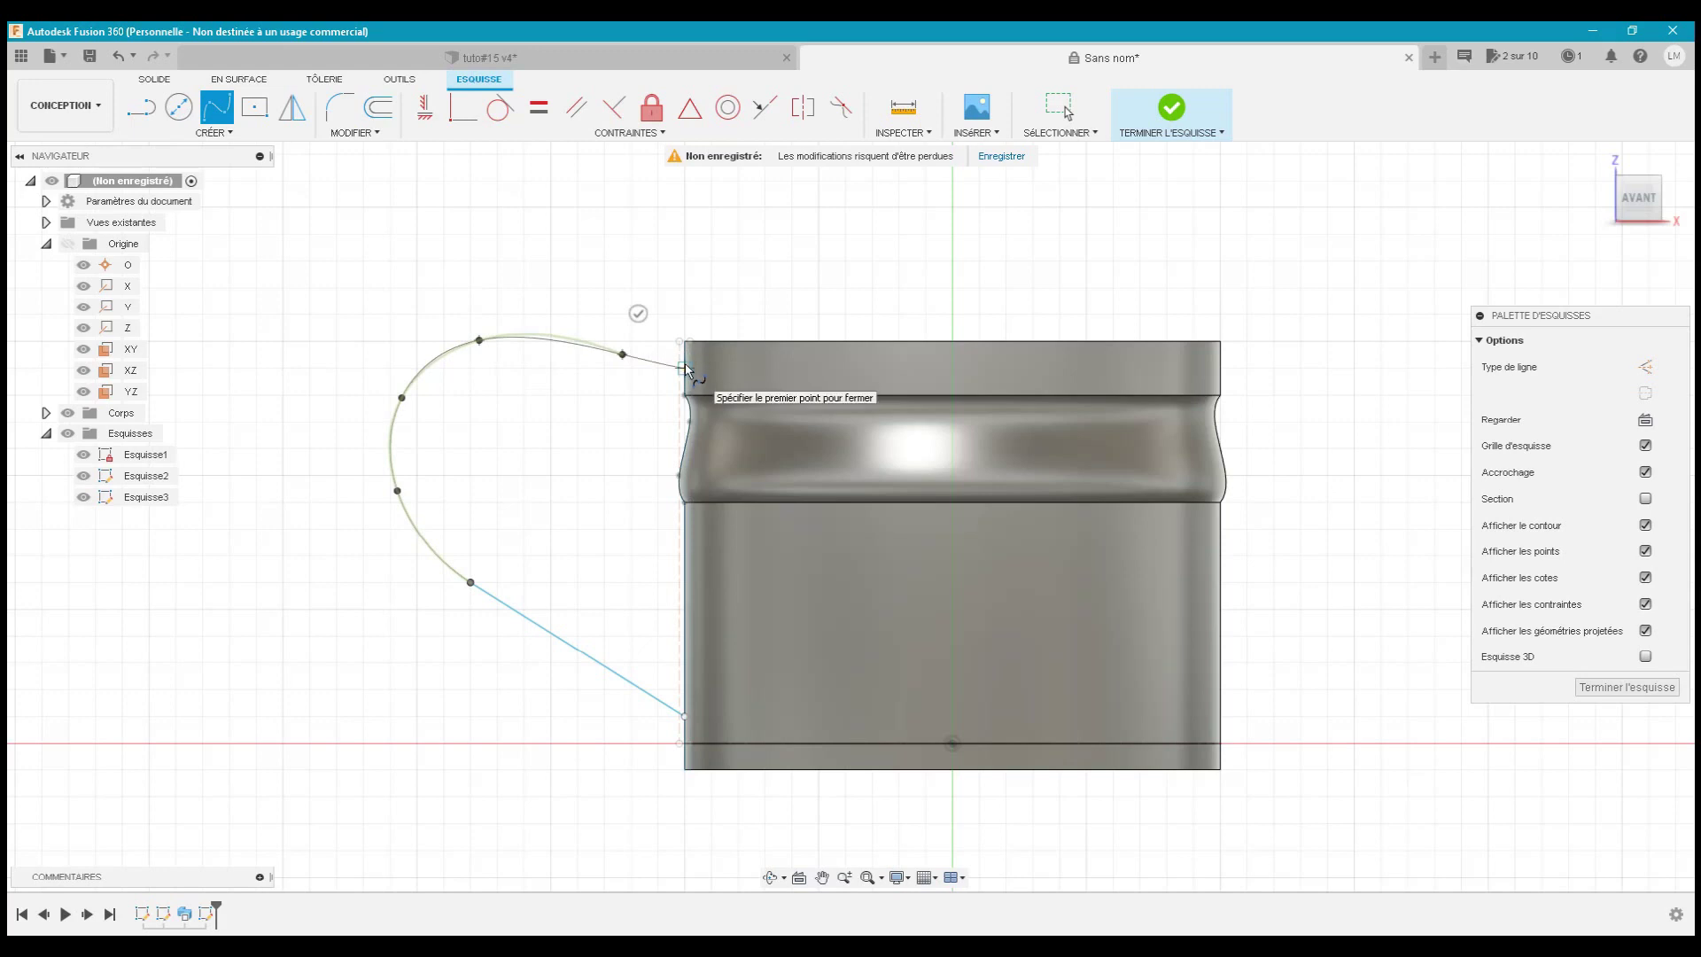
click(685, 368)
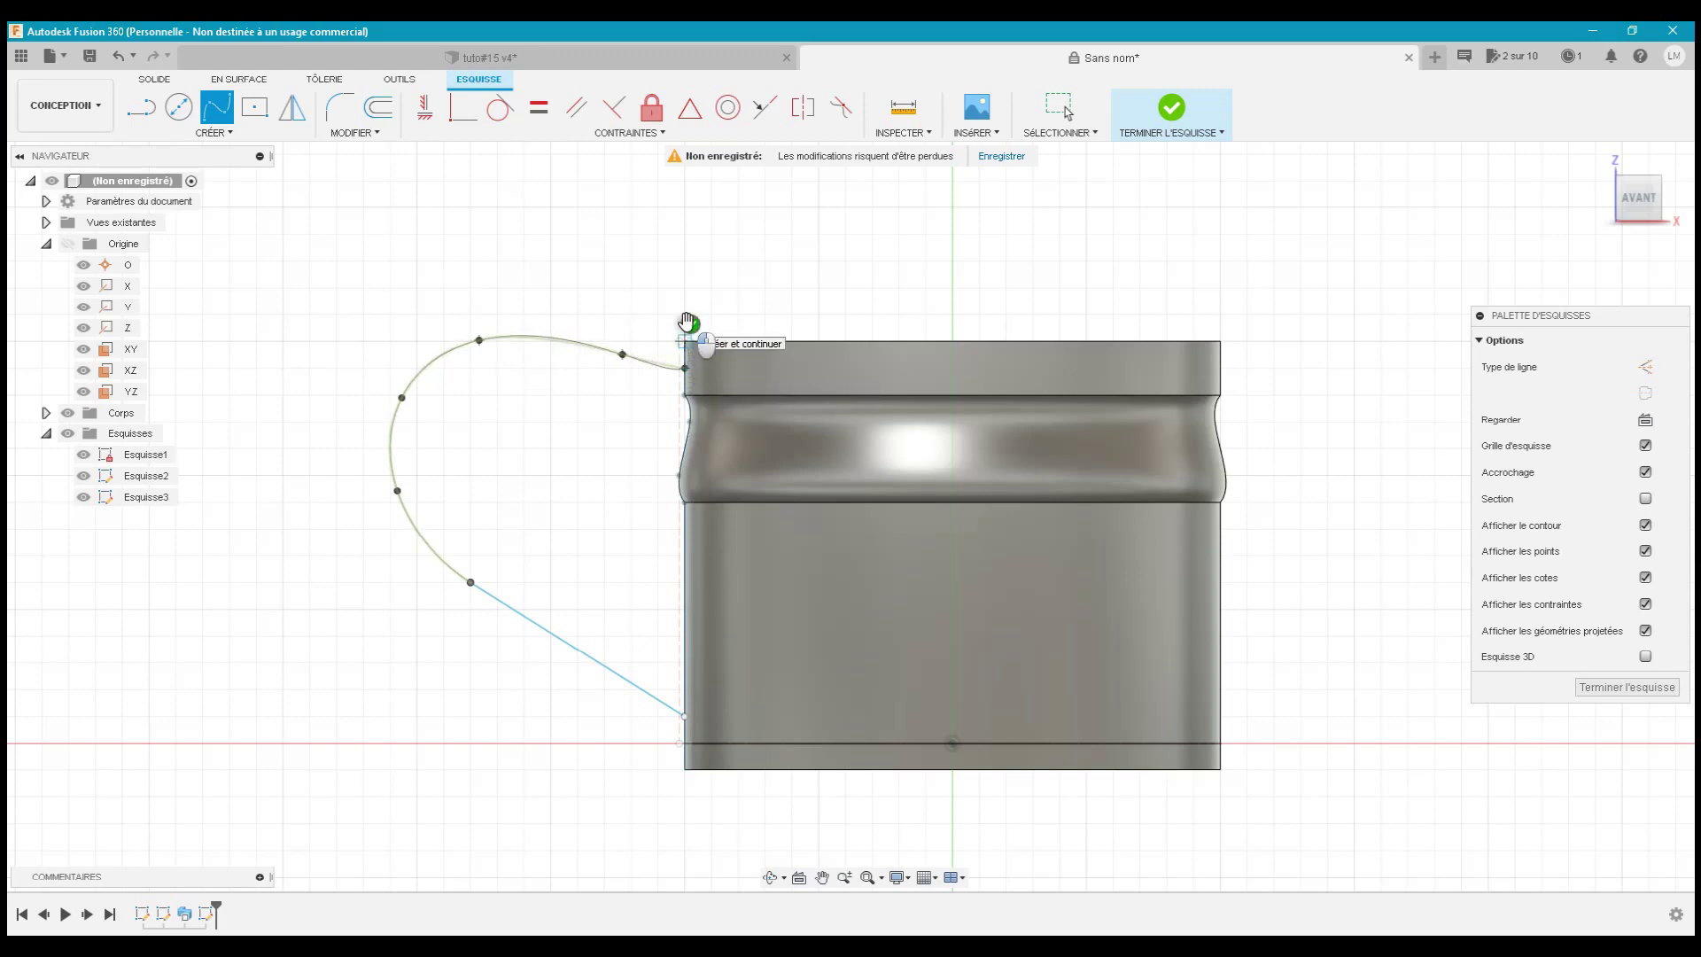
click(688, 323)
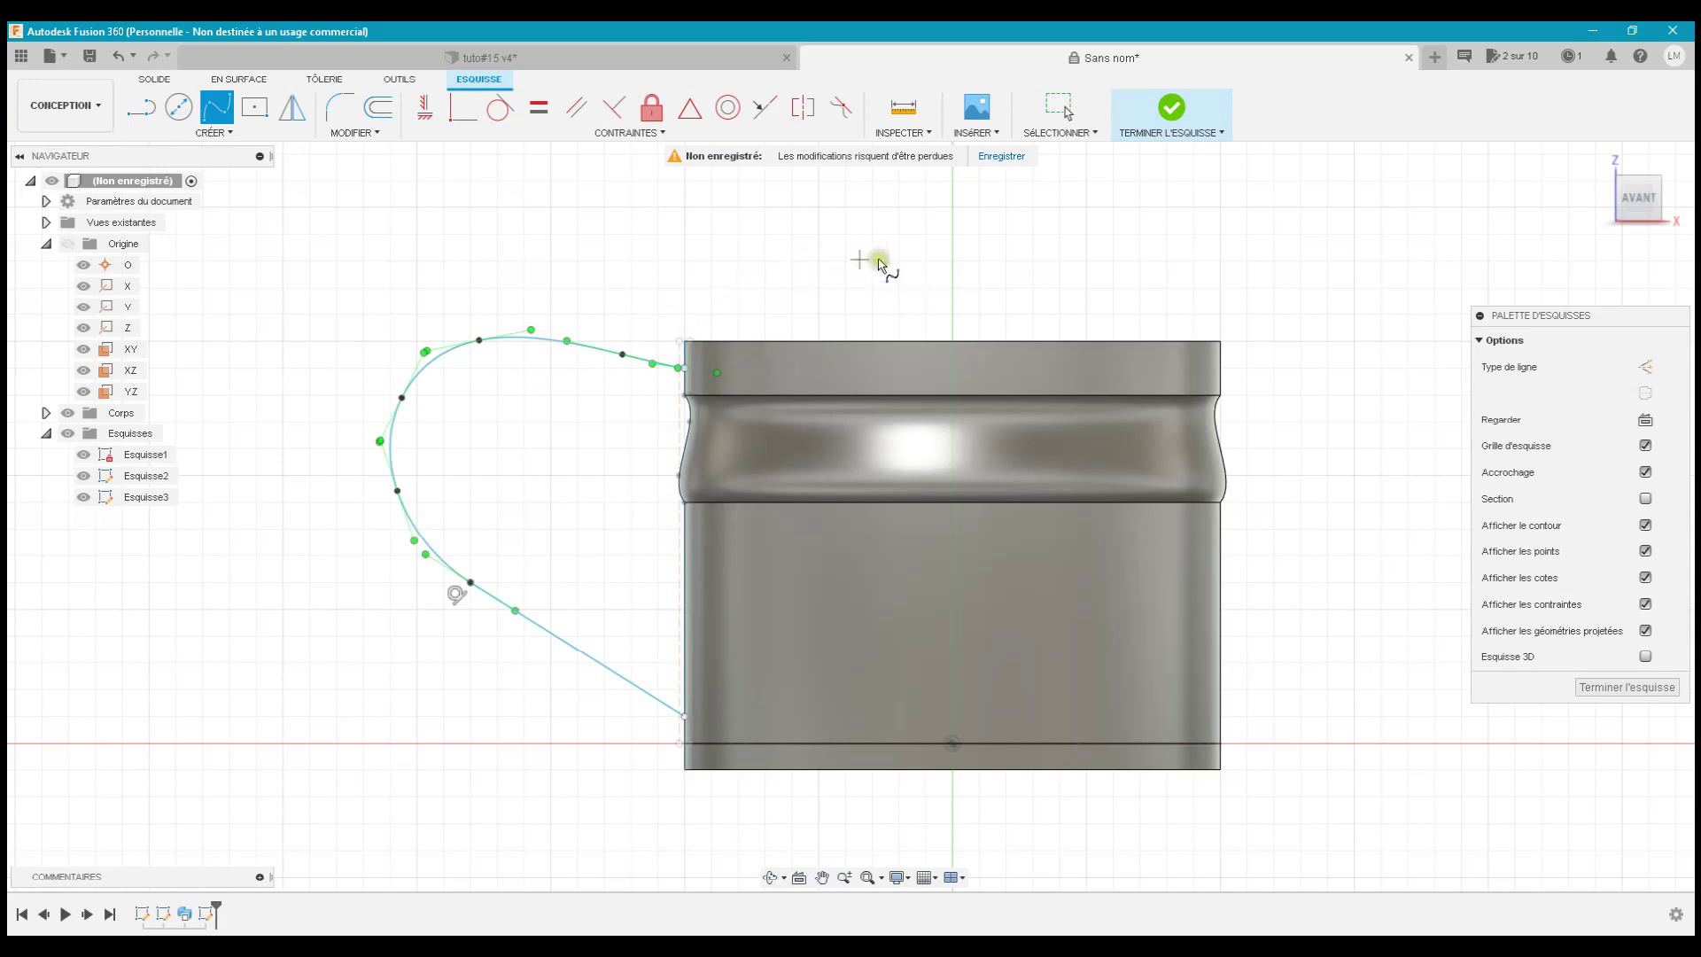
key(Escape)
click(879, 262)
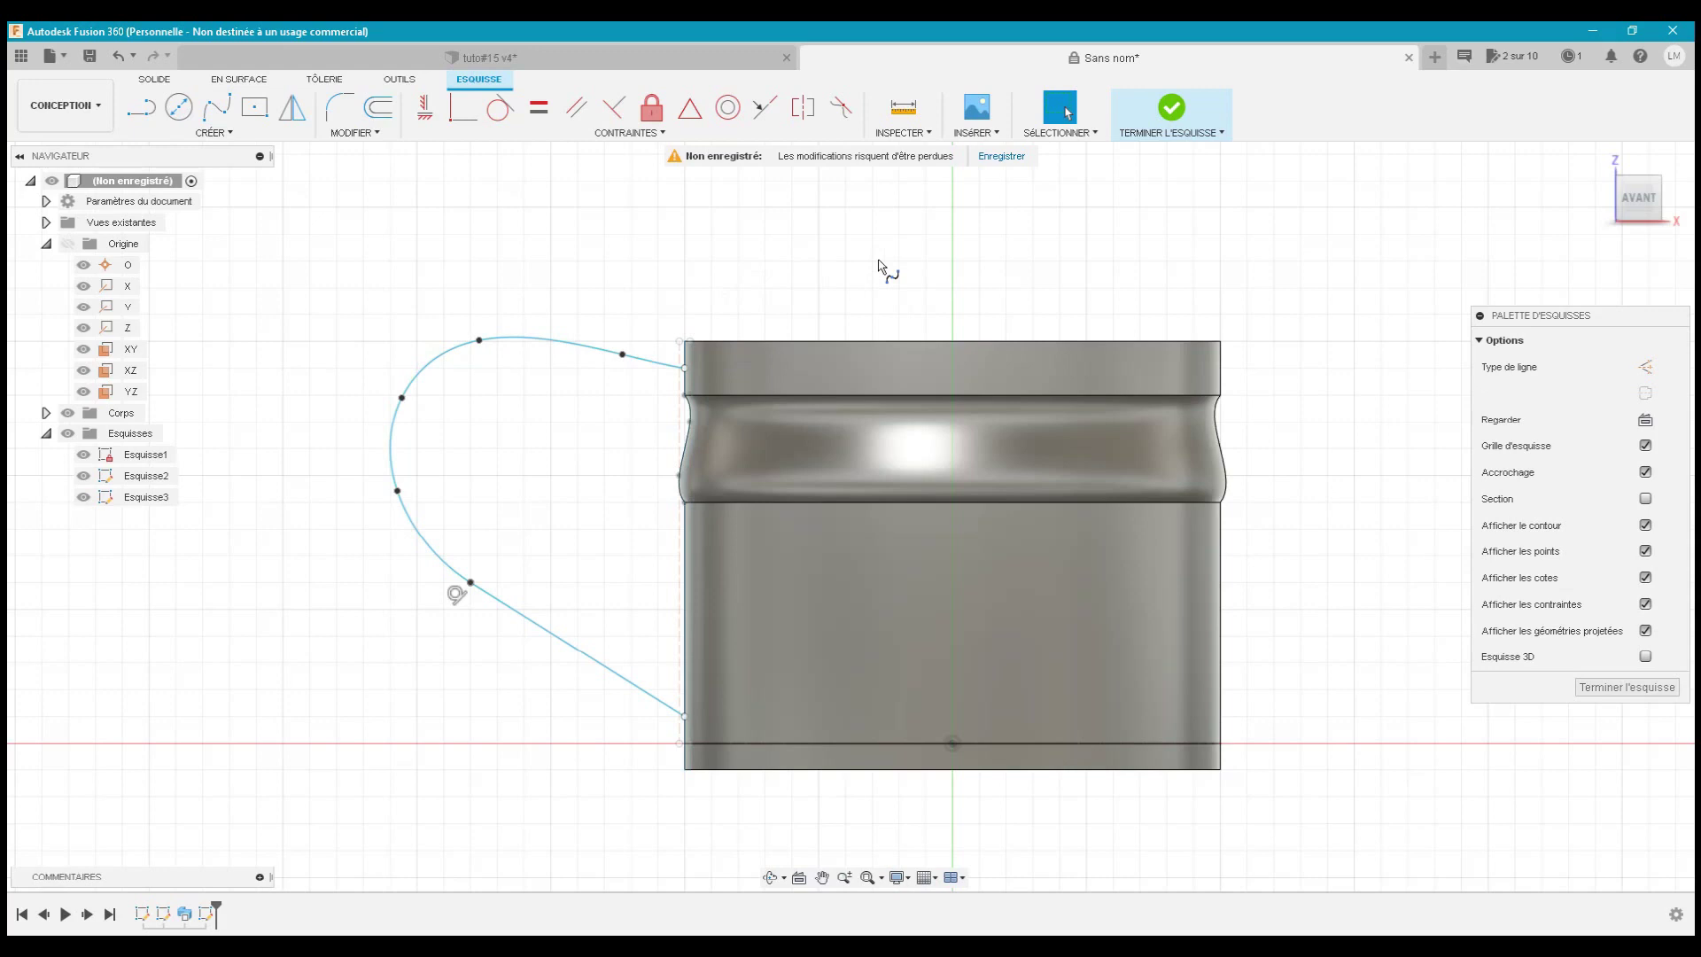
click(581, 420)
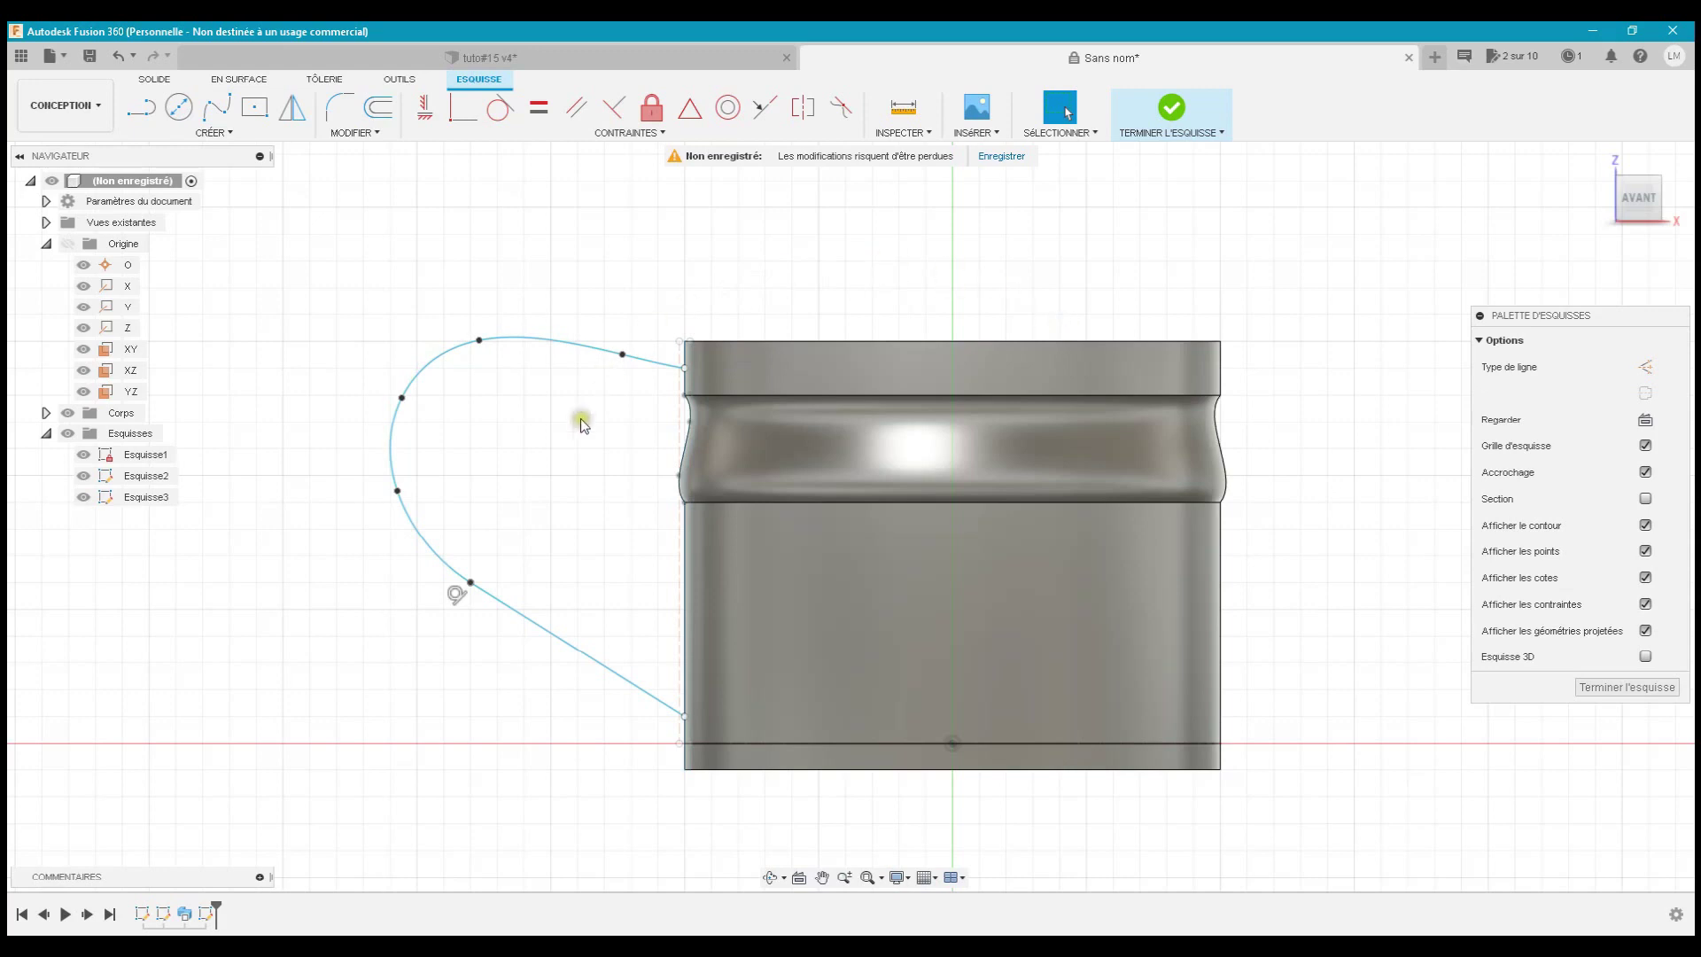
- Check the handle on the finished watering can in tuto#15 v4, return to the unsaved design and finish the handle sketch
click(388, 62)
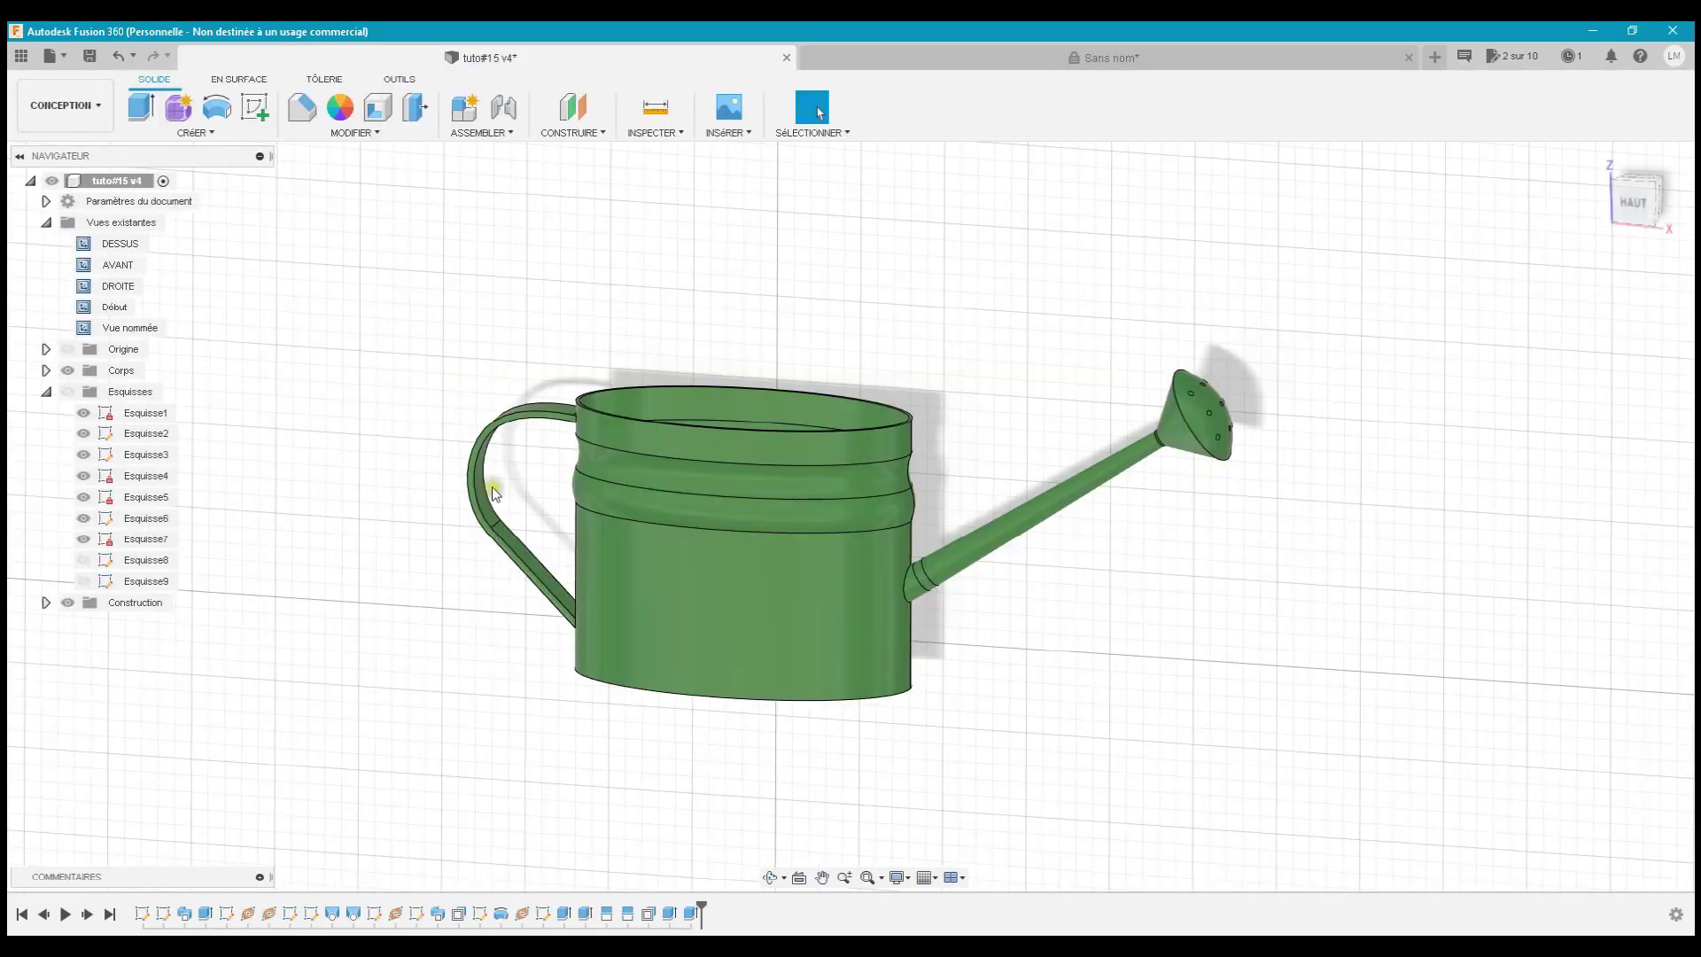
click(918, 56)
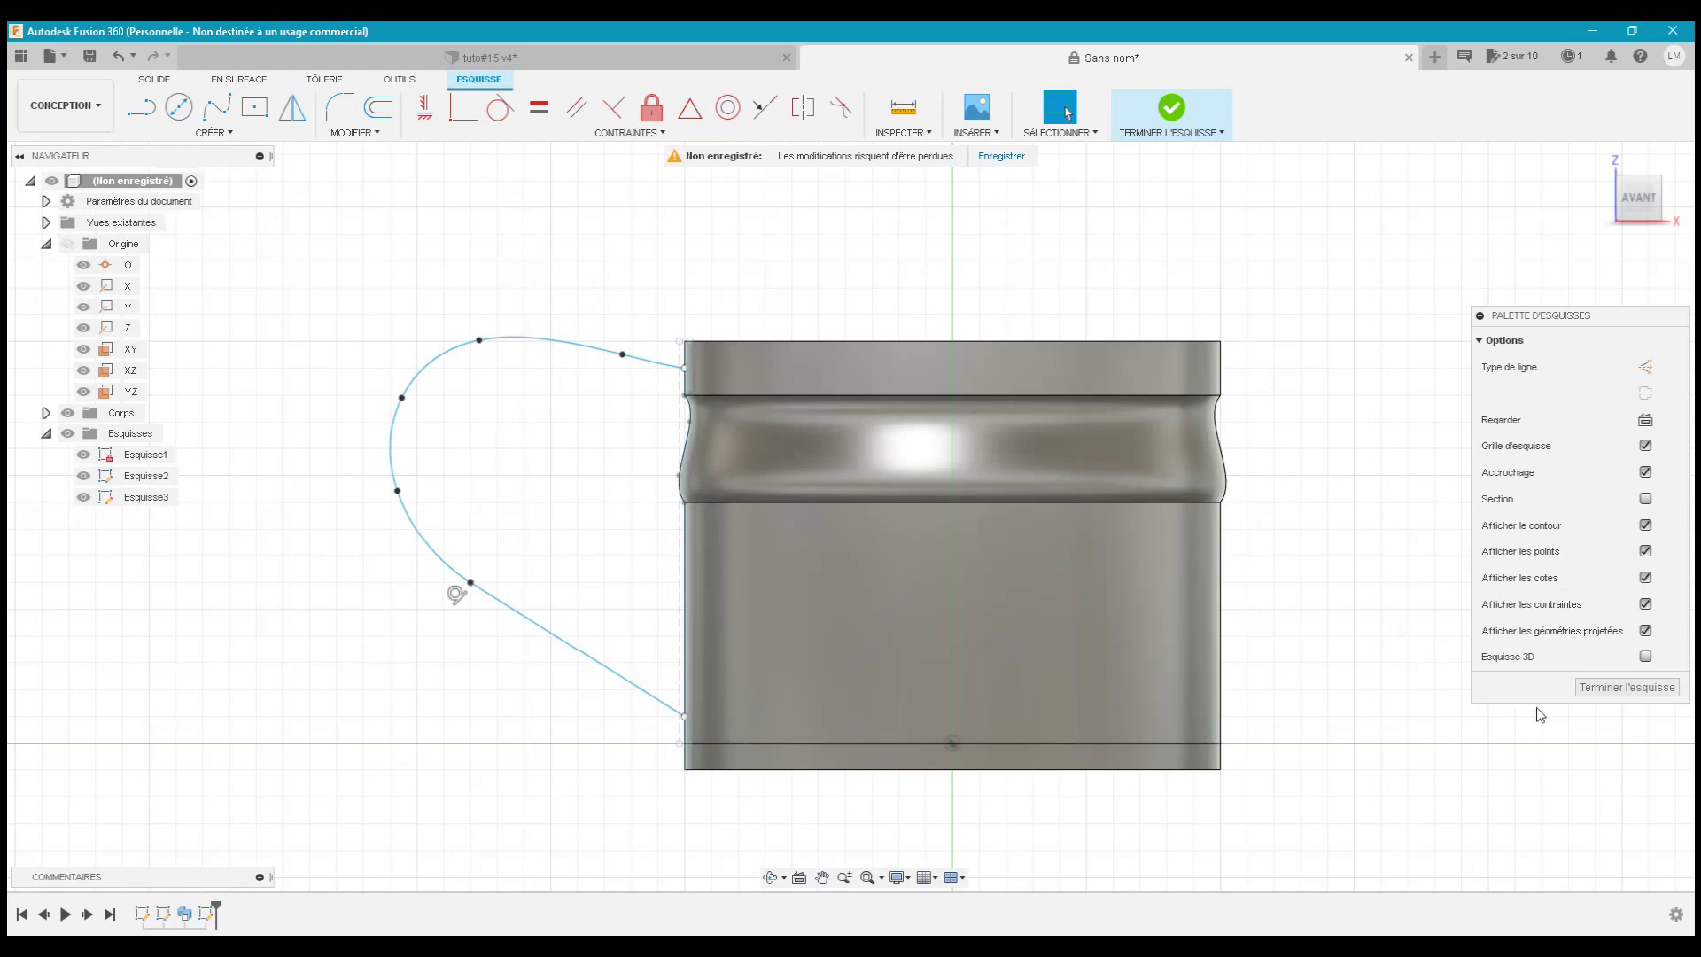
click(1591, 689)
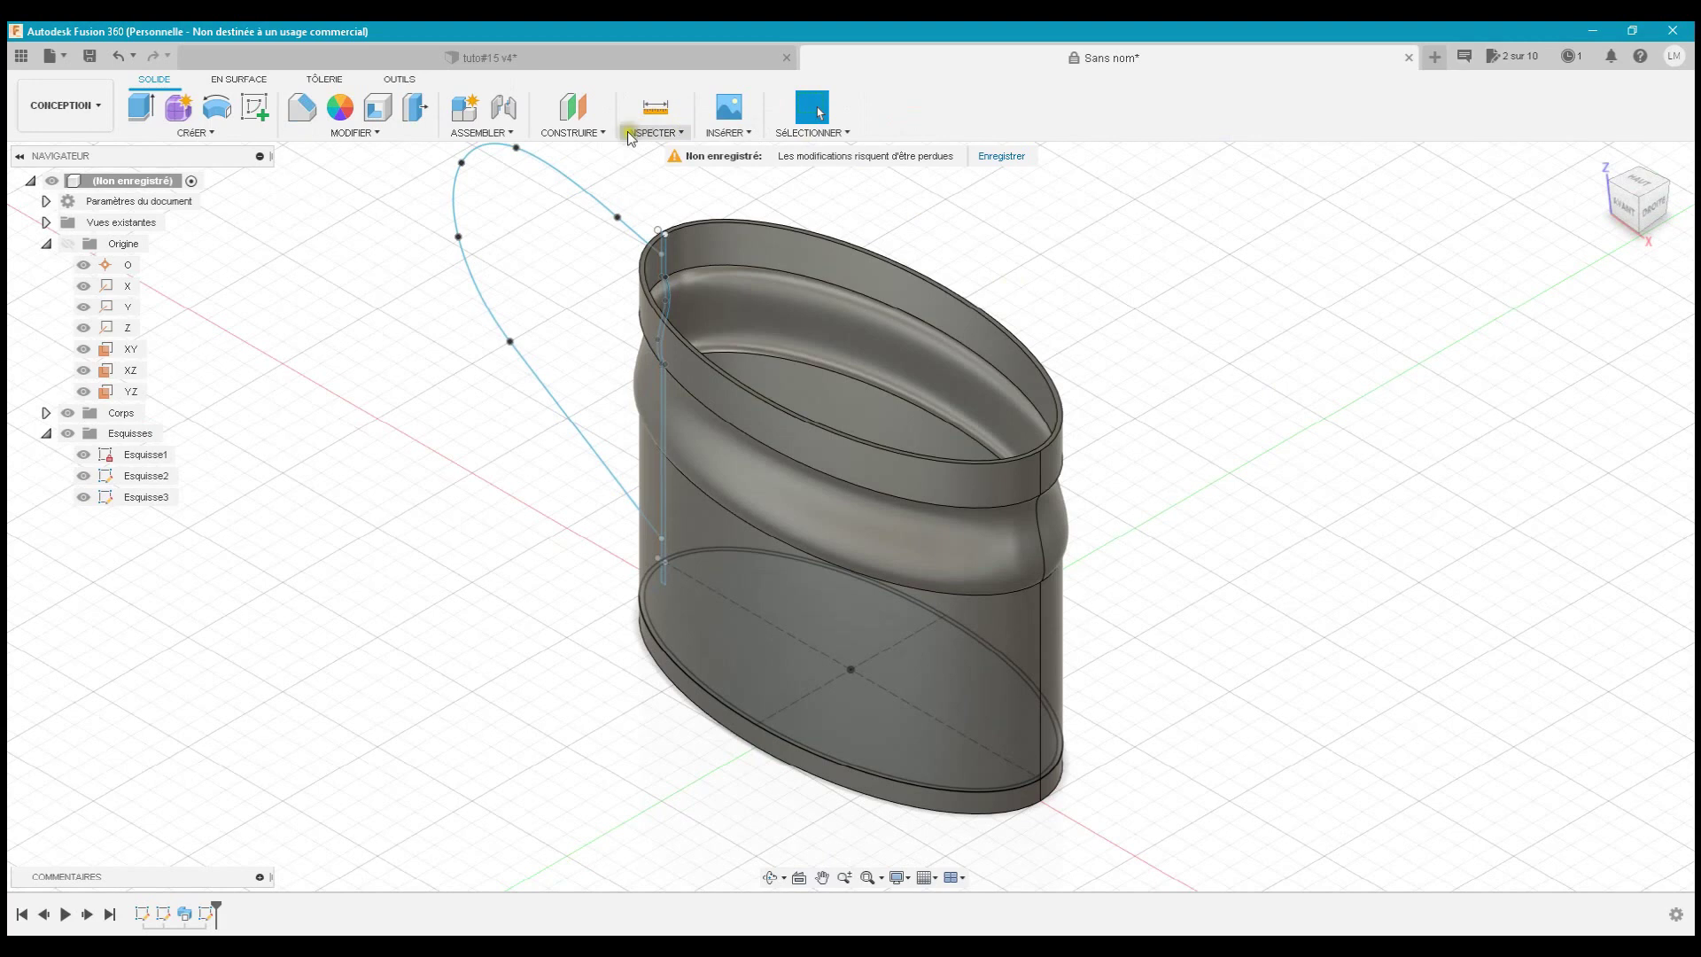
- Create a construction plane along the handle path at proportional distance 0, at the path's lower end
click(592, 135)
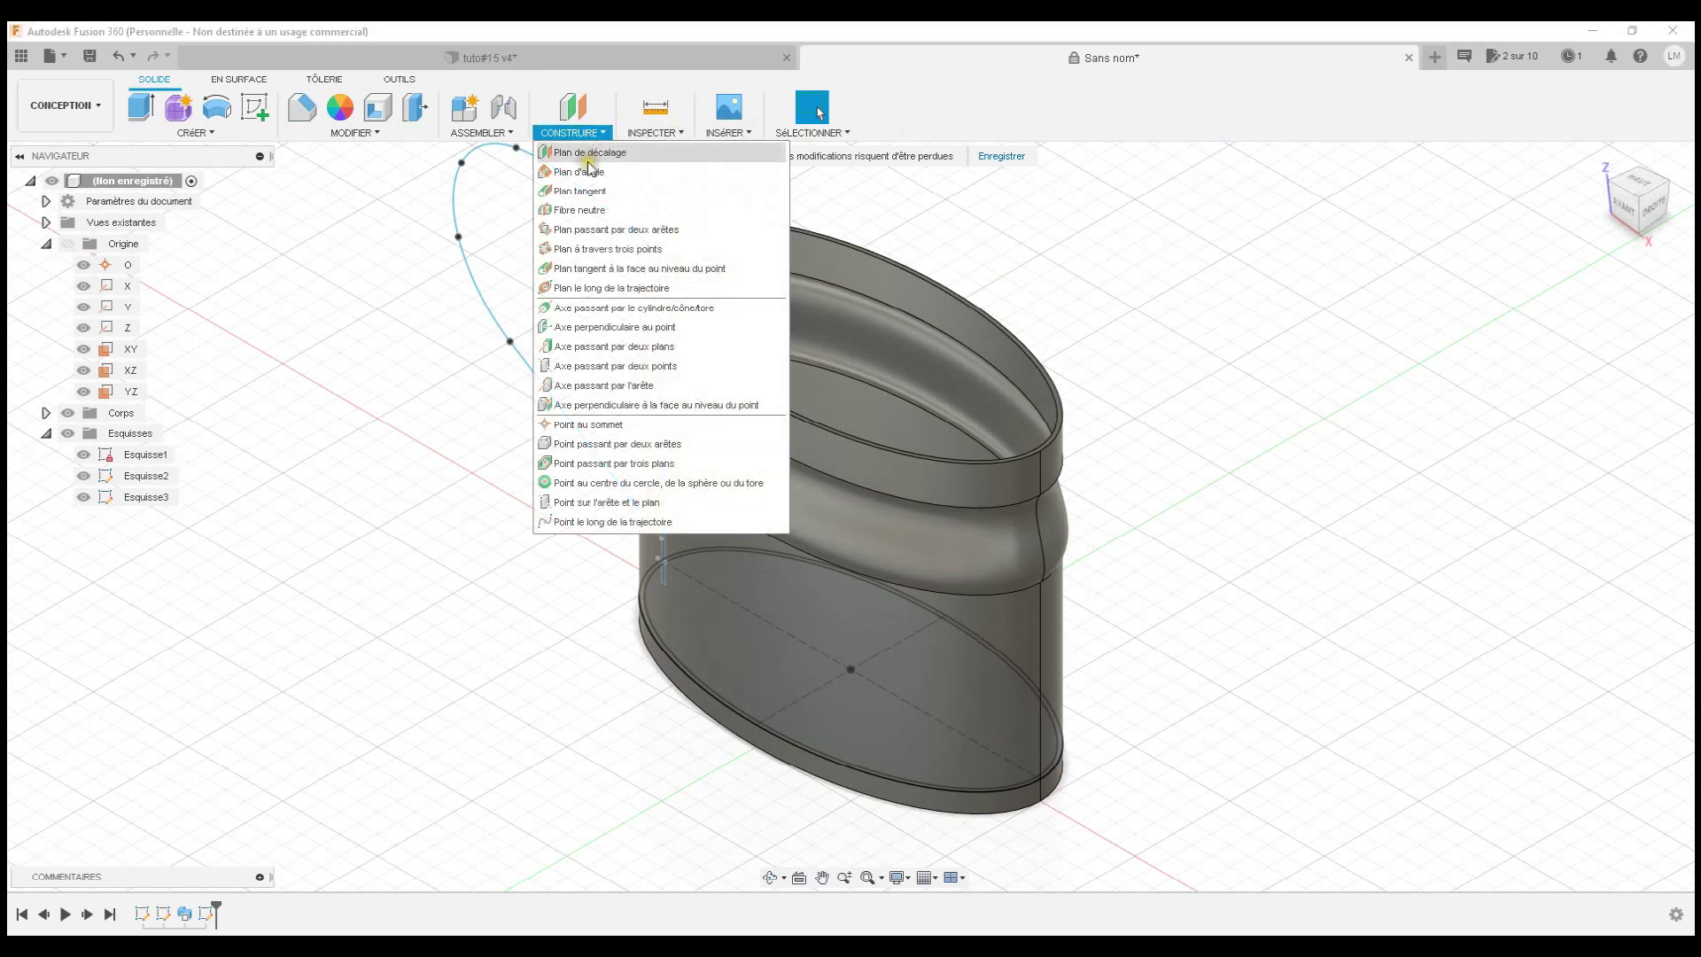
click(600, 288)
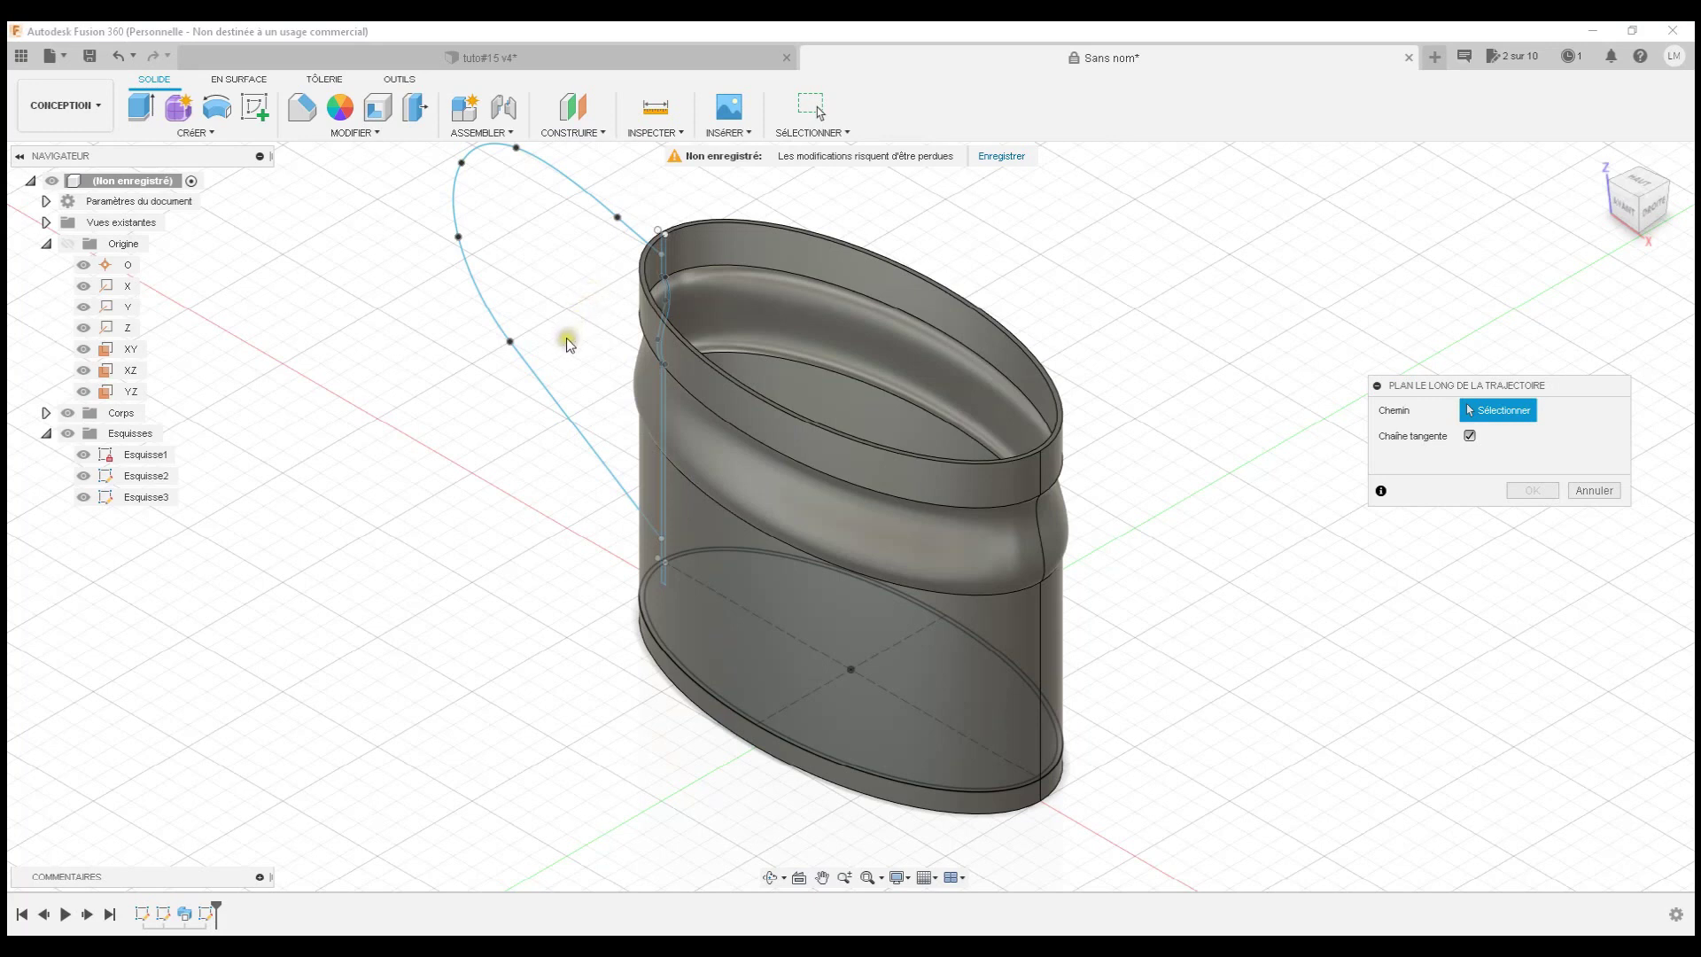
click(547, 401)
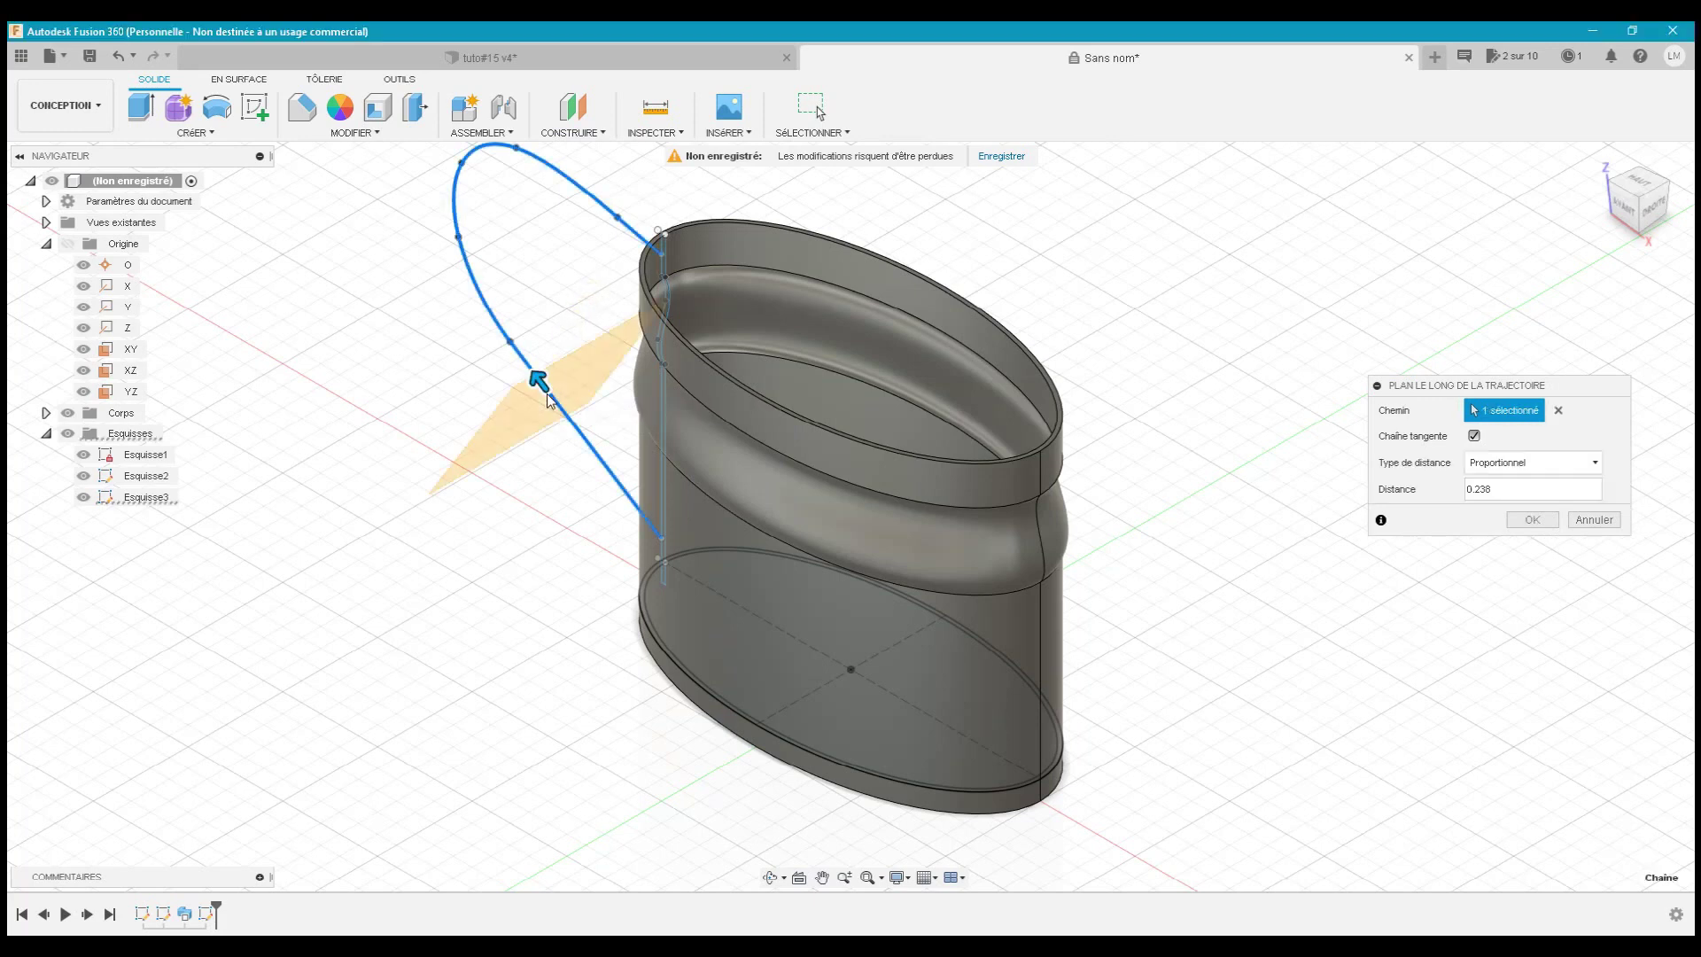
mouse_move(531, 379)
mouse_down()
mouse_move(481, 295)
mouse_move(463, 159)
mouse_move(543, 171)
mouse_move(608, 236)
mouse_move(426, 105)
mouse_move(425, 228)
mouse_move(540, 382)
mouse_up()
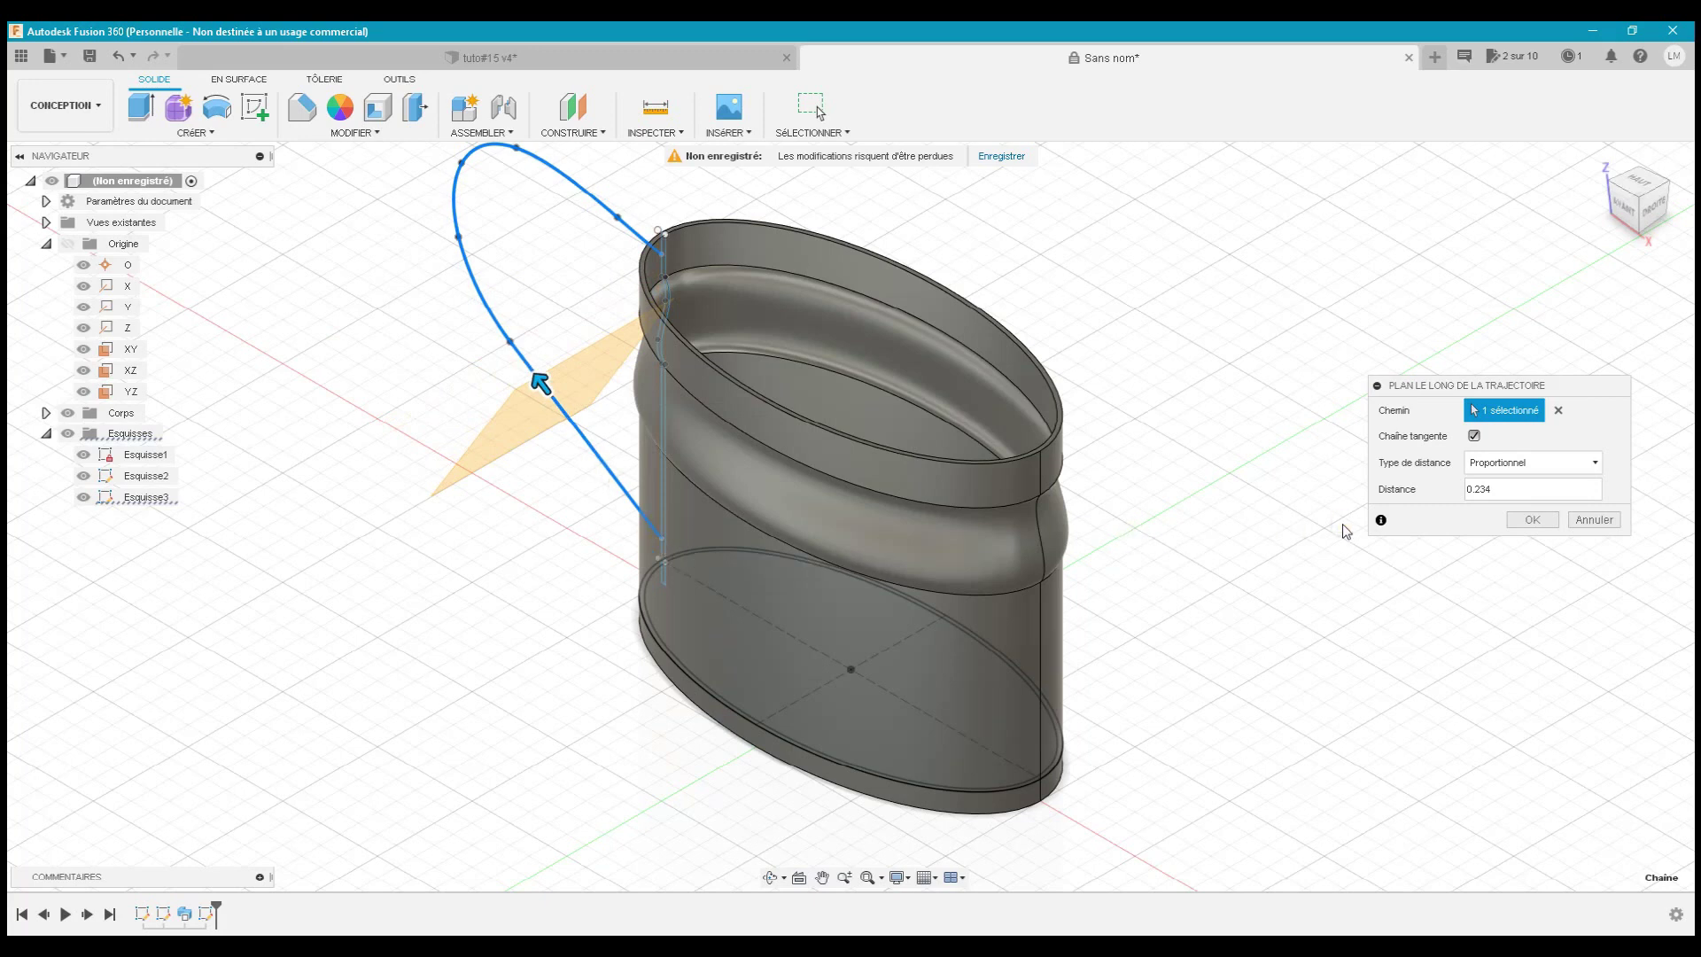
drag(1505, 493, 1439, 489)
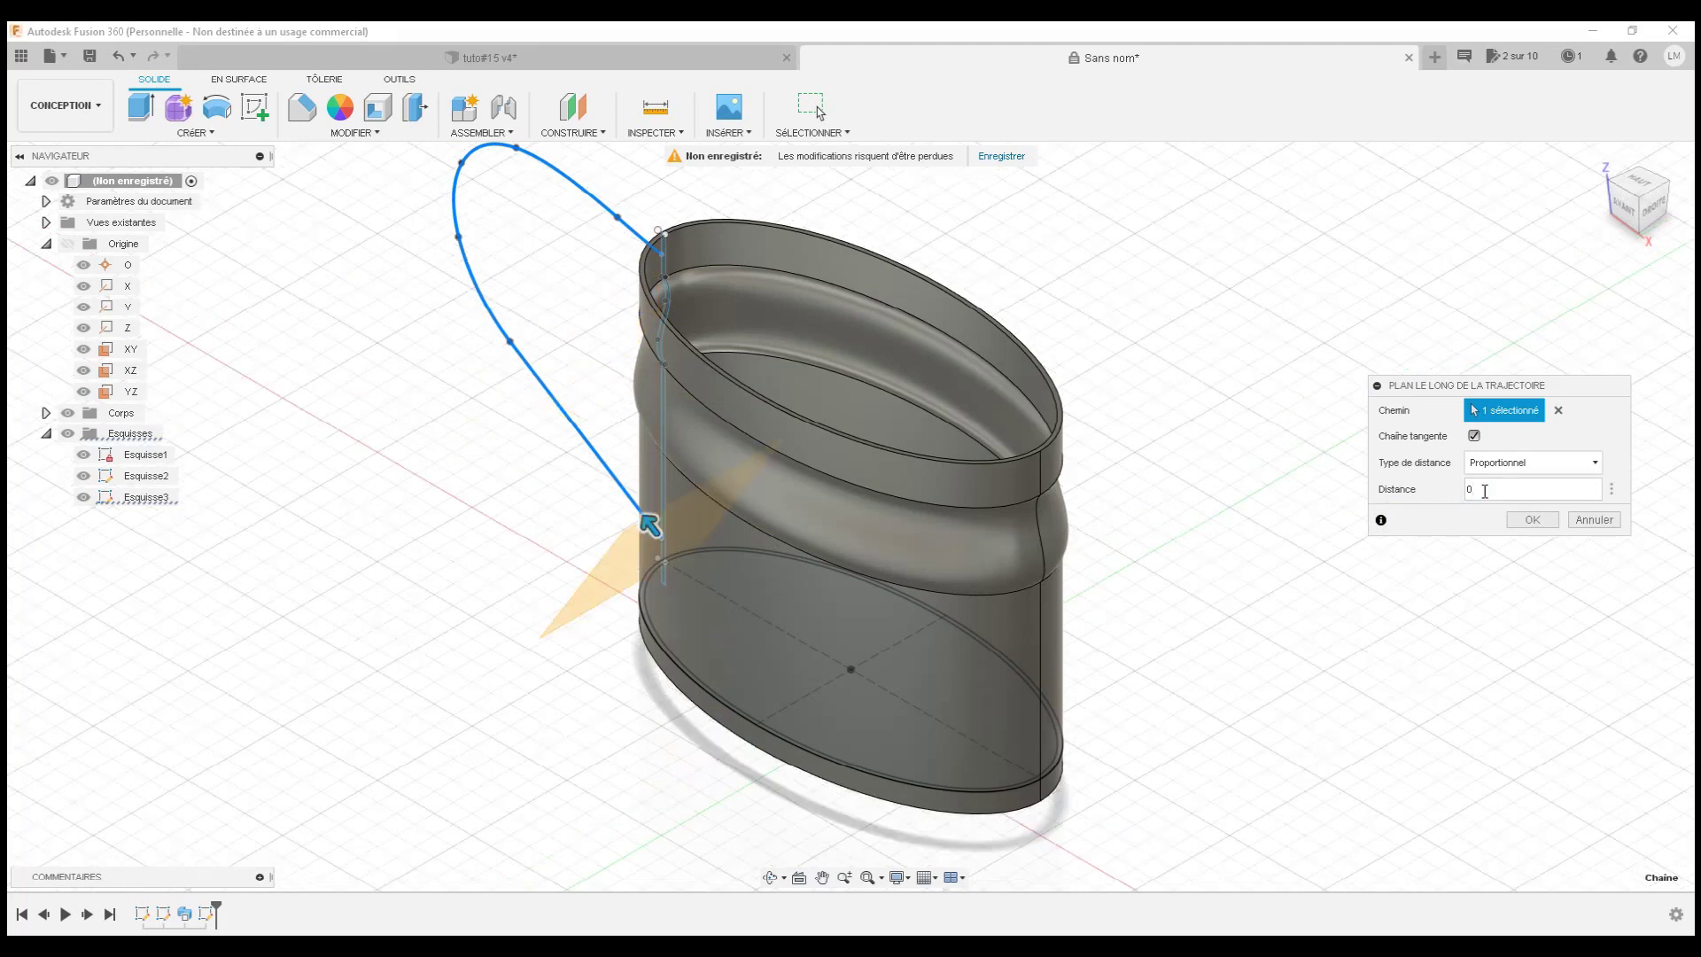
drag(1484, 491, 1453, 496)
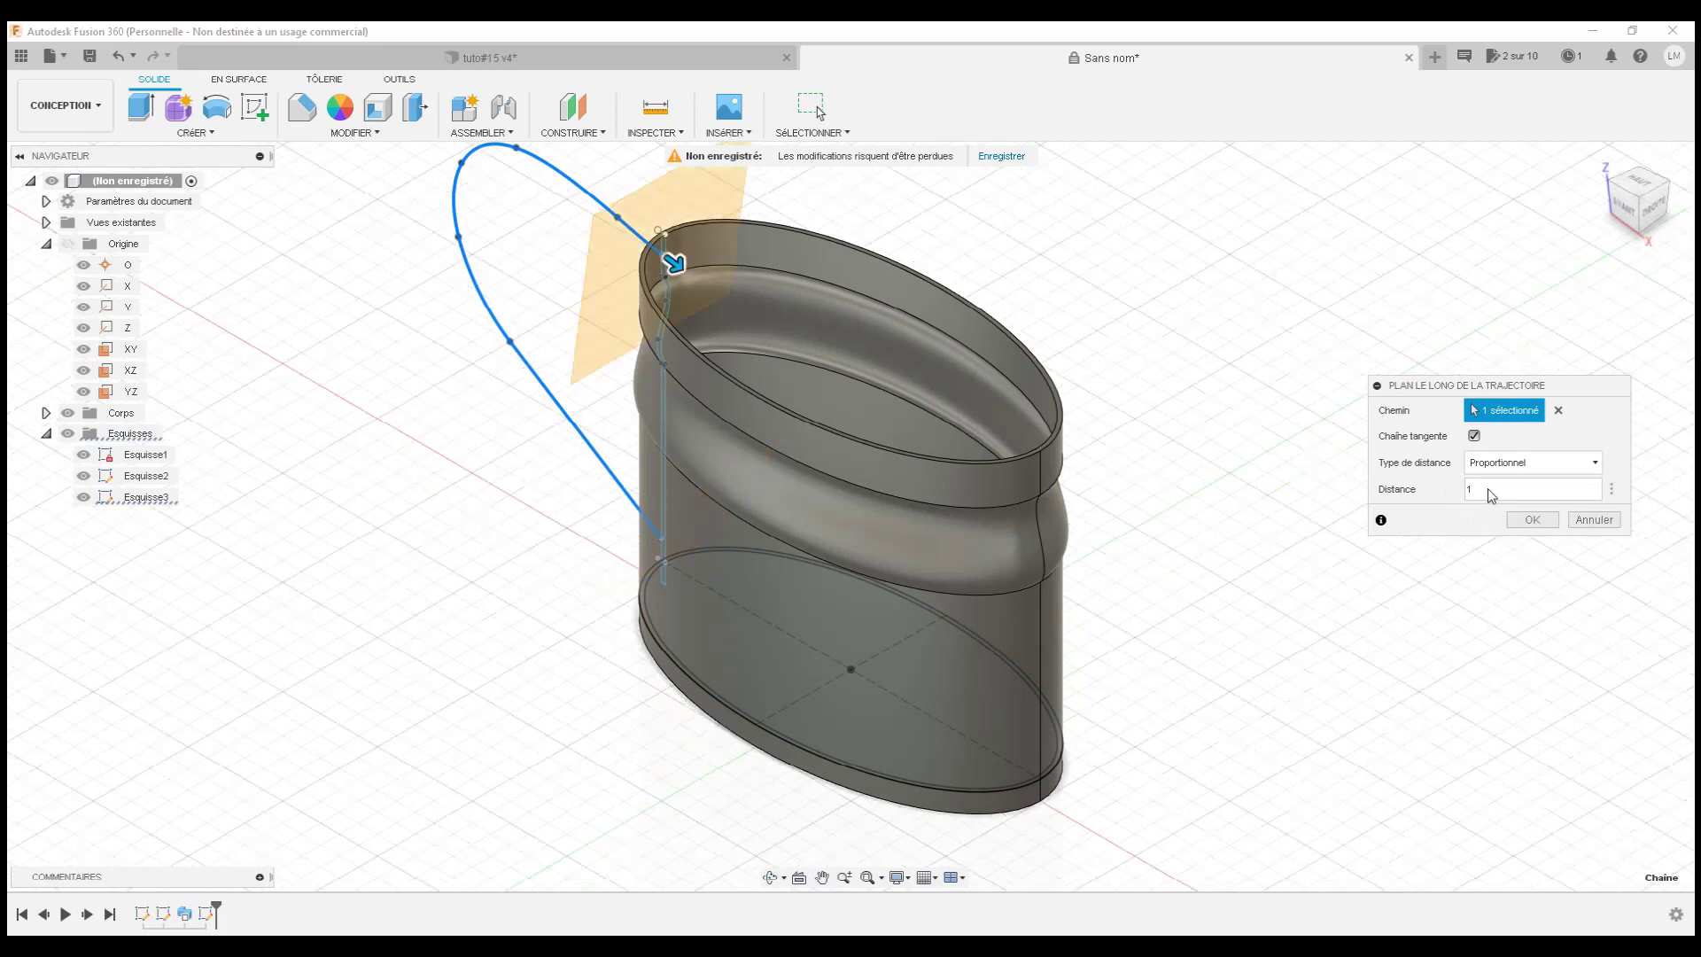
drag(673, 270, 605, 209)
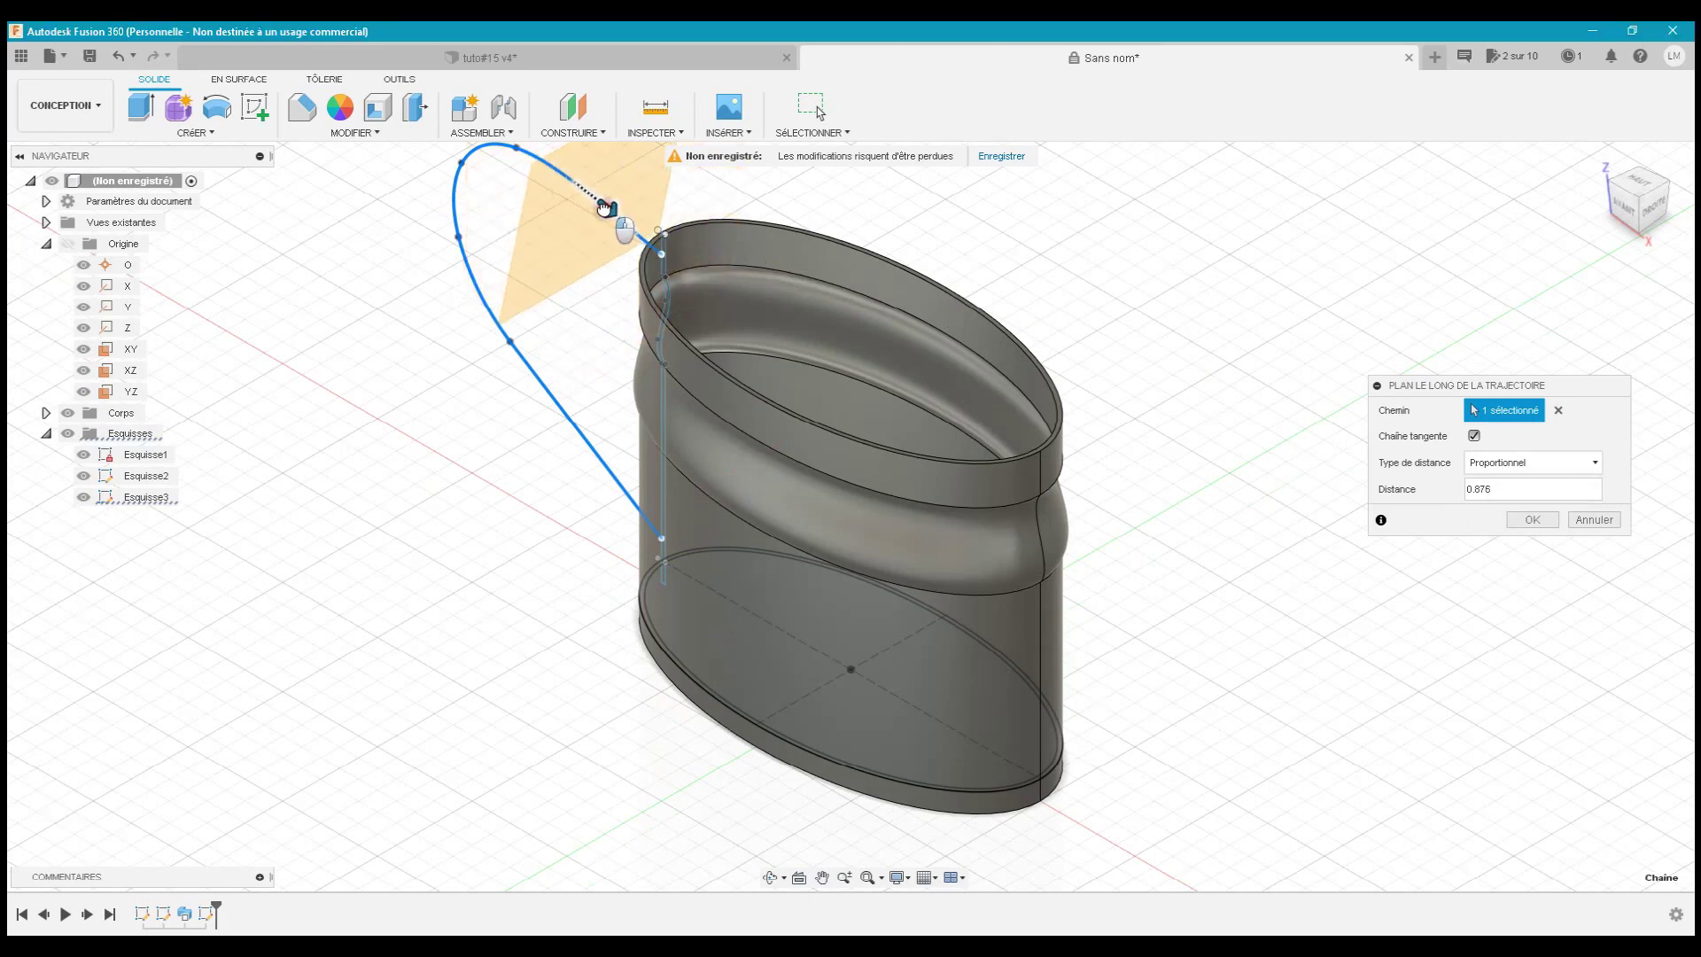
drag(605, 209, 677, 568)
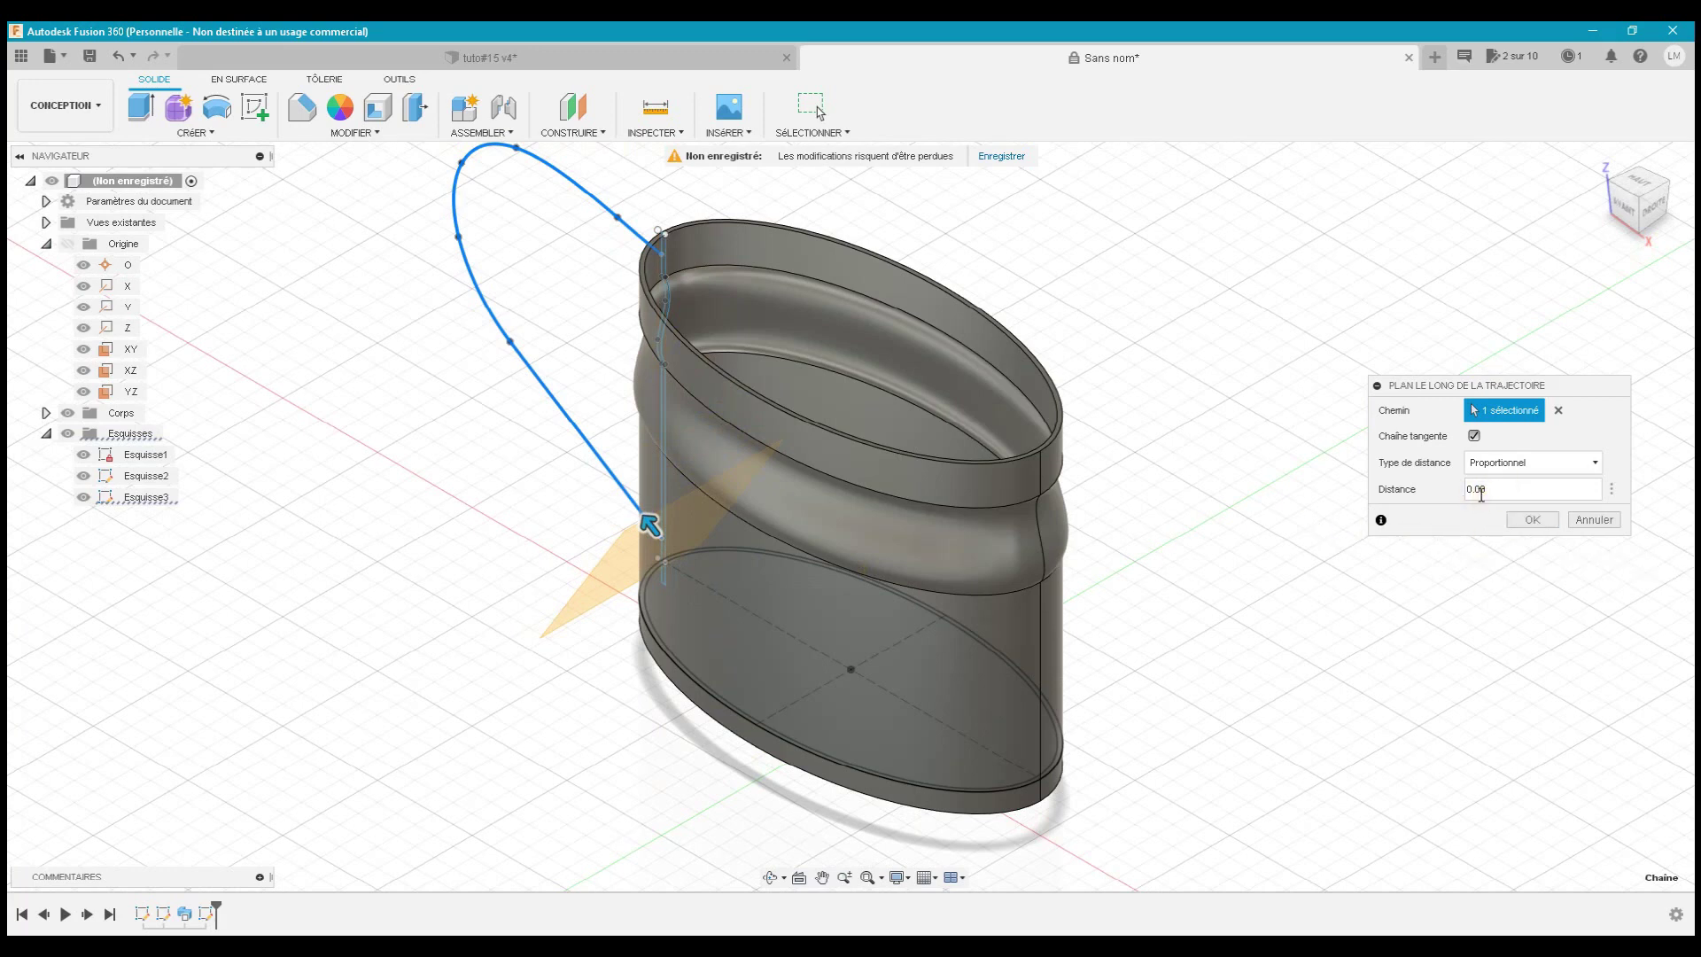
click(1529, 521)
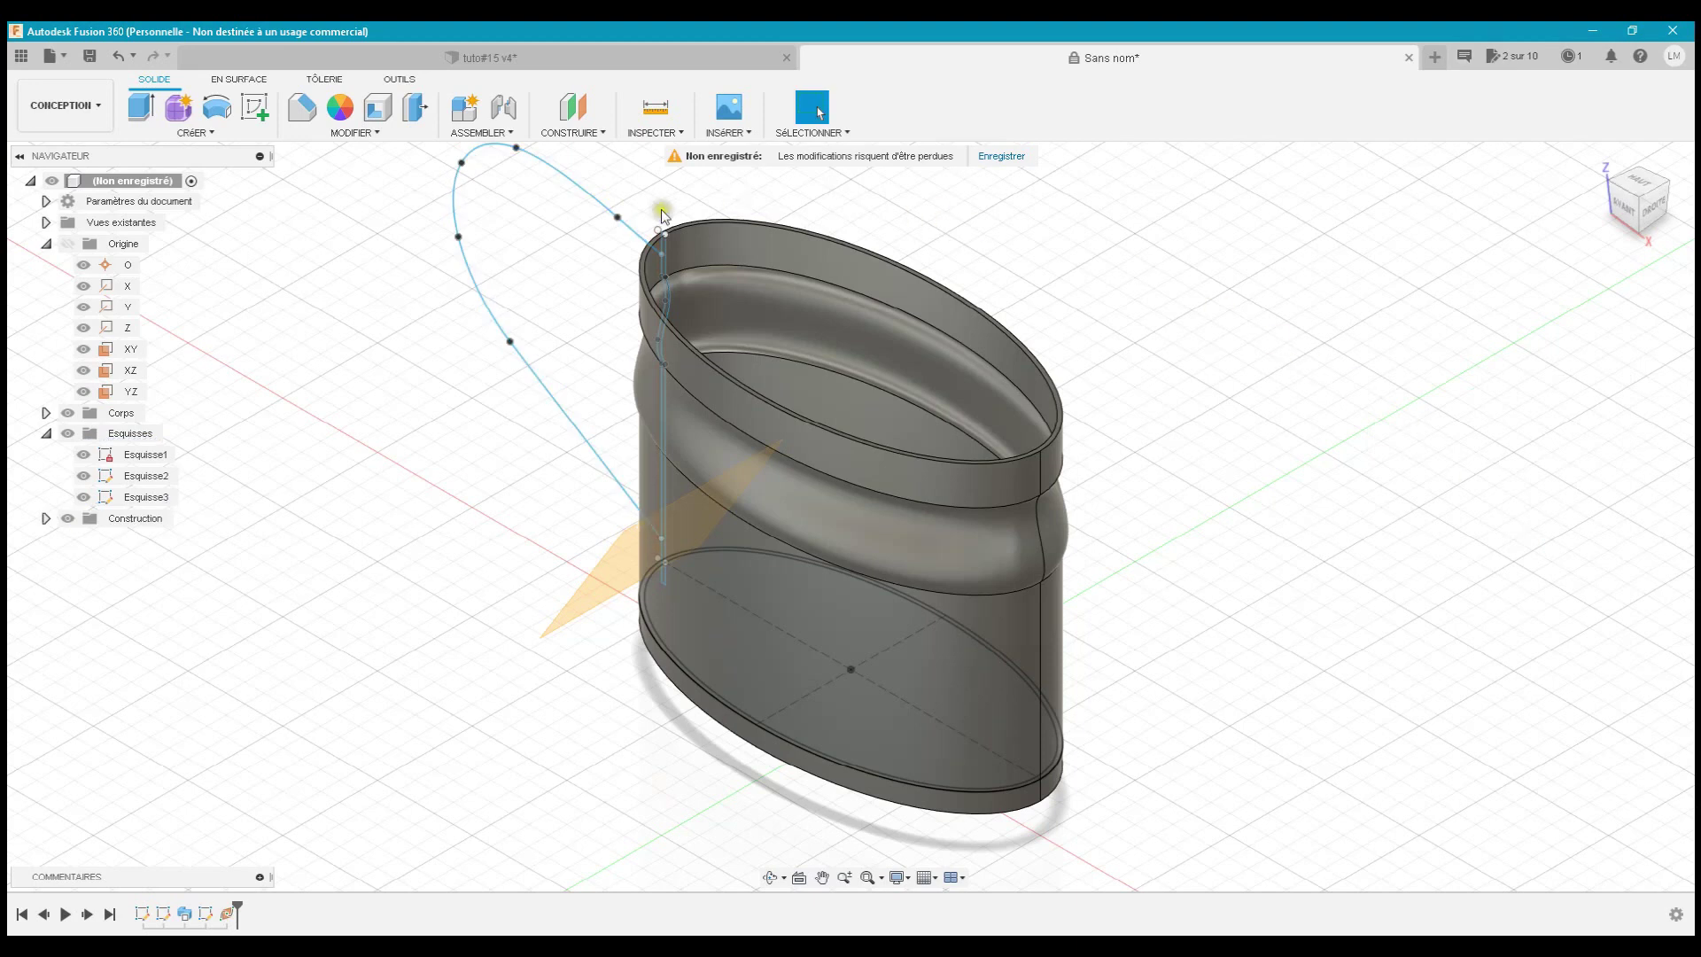
- With the bodies hidden, sketch a center rectangle 8 mm wide and 2 mm high on the new plane, centred on the handle path's lower end
click(256, 108)
click(615, 587)
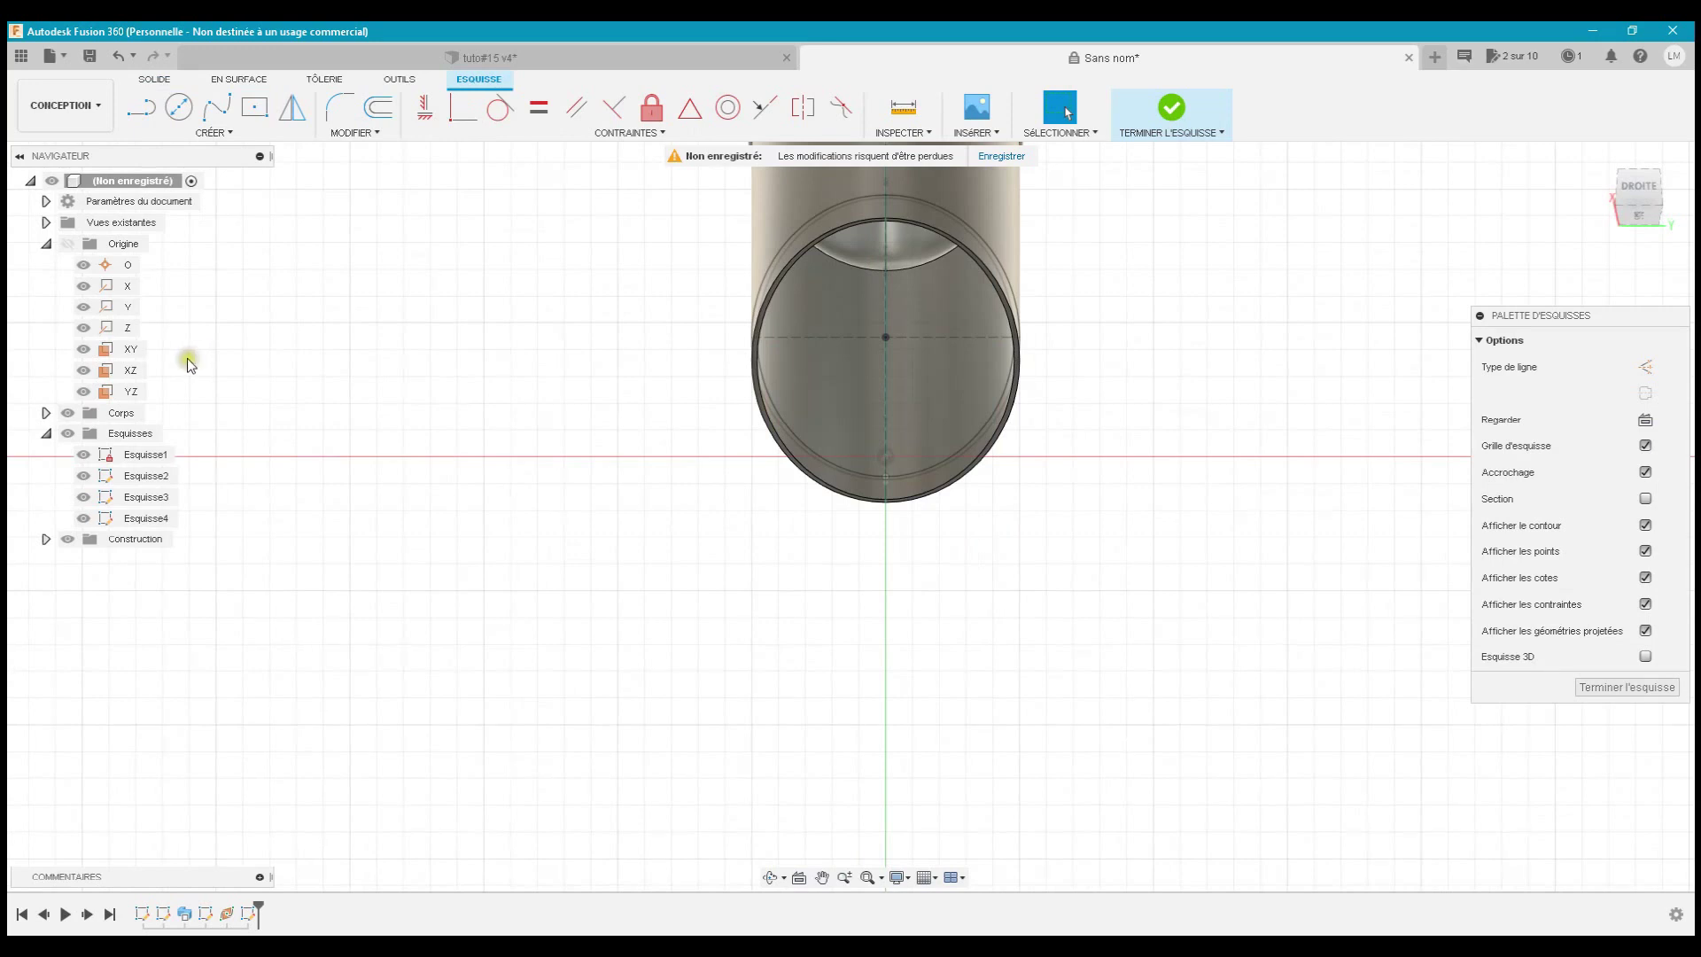
click(69, 414)
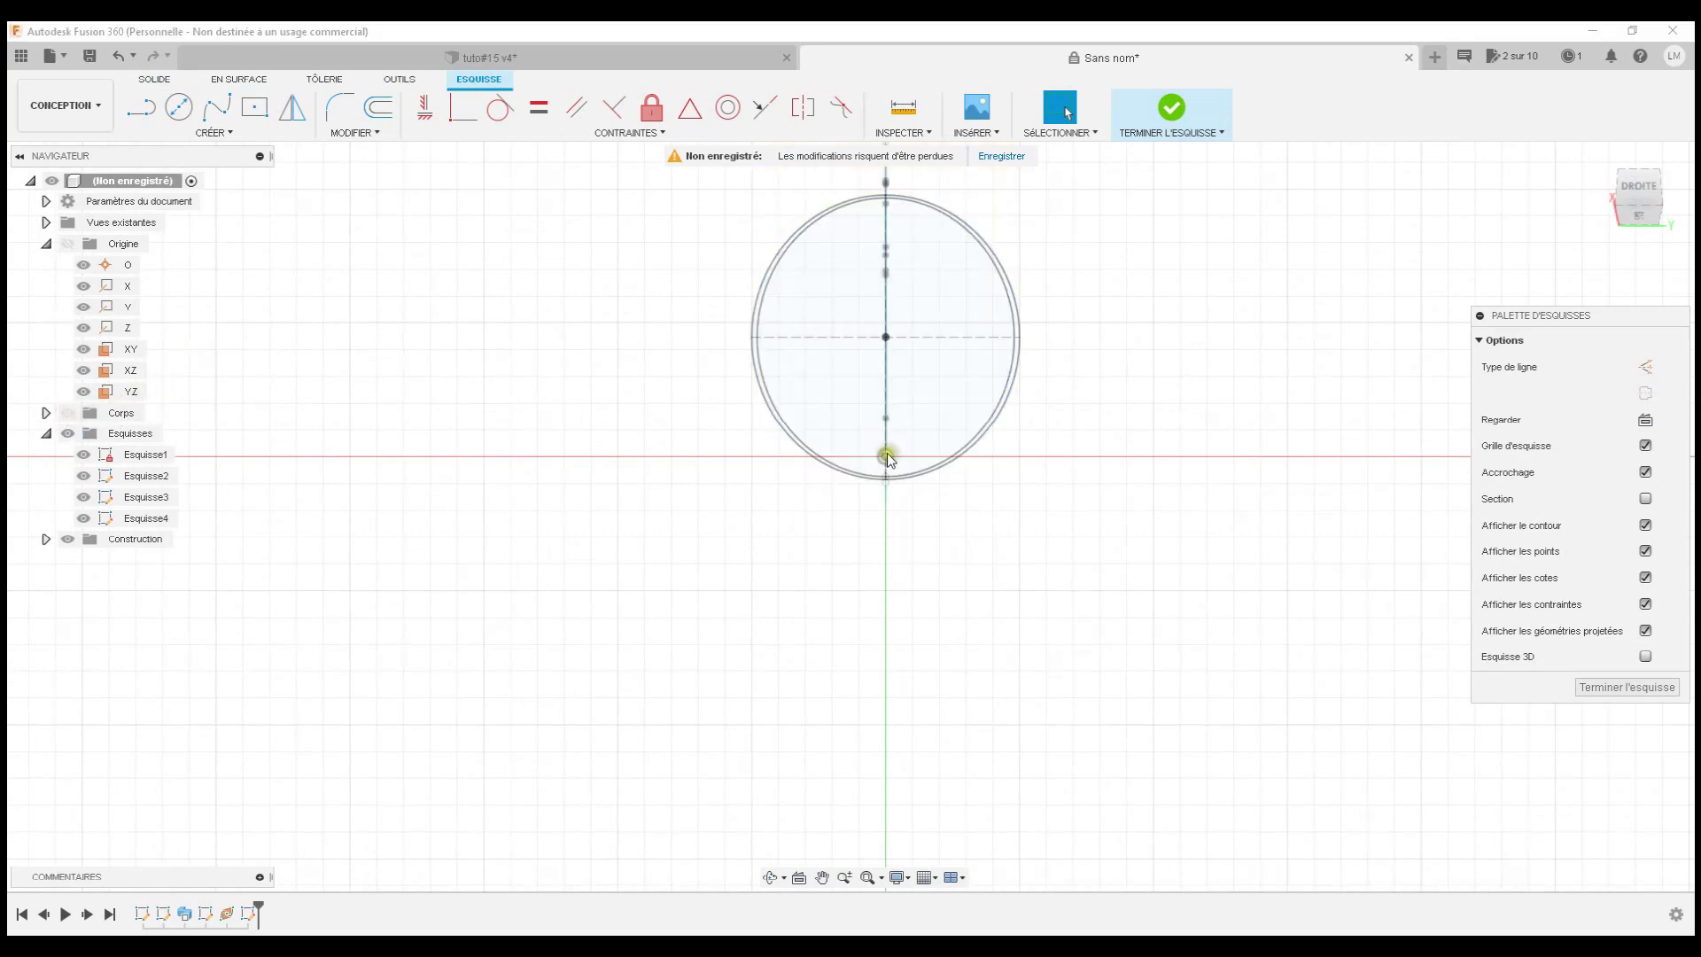
click(254, 111)
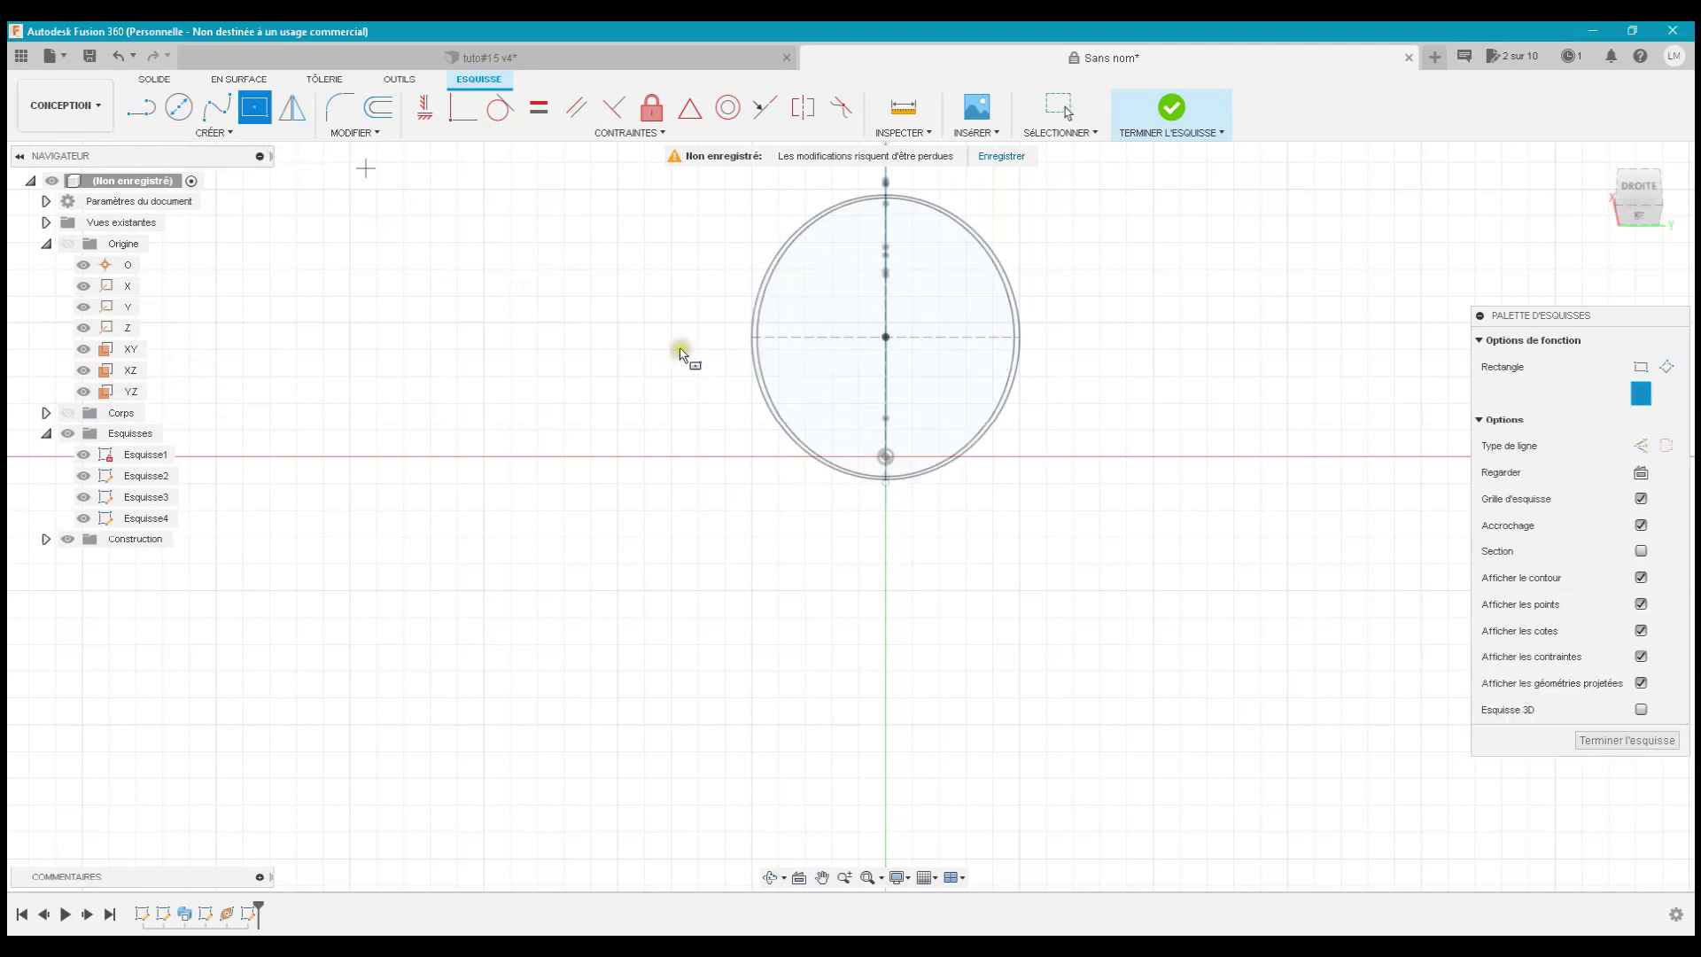
click(884, 457)
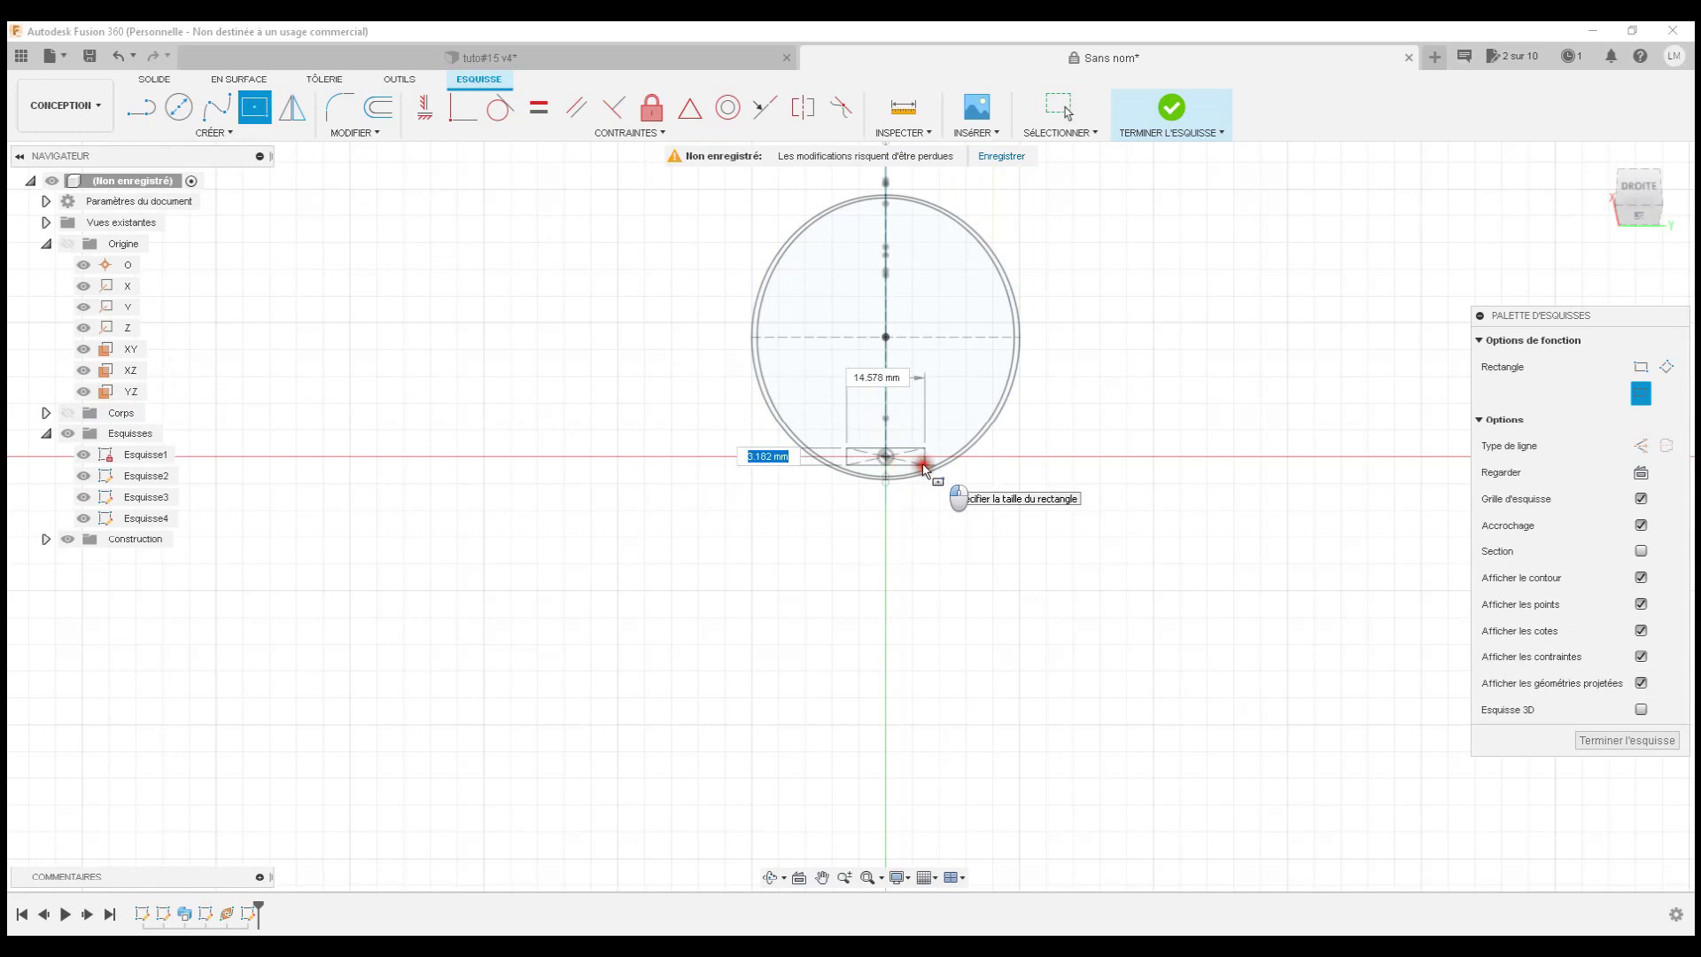
key(Tab)
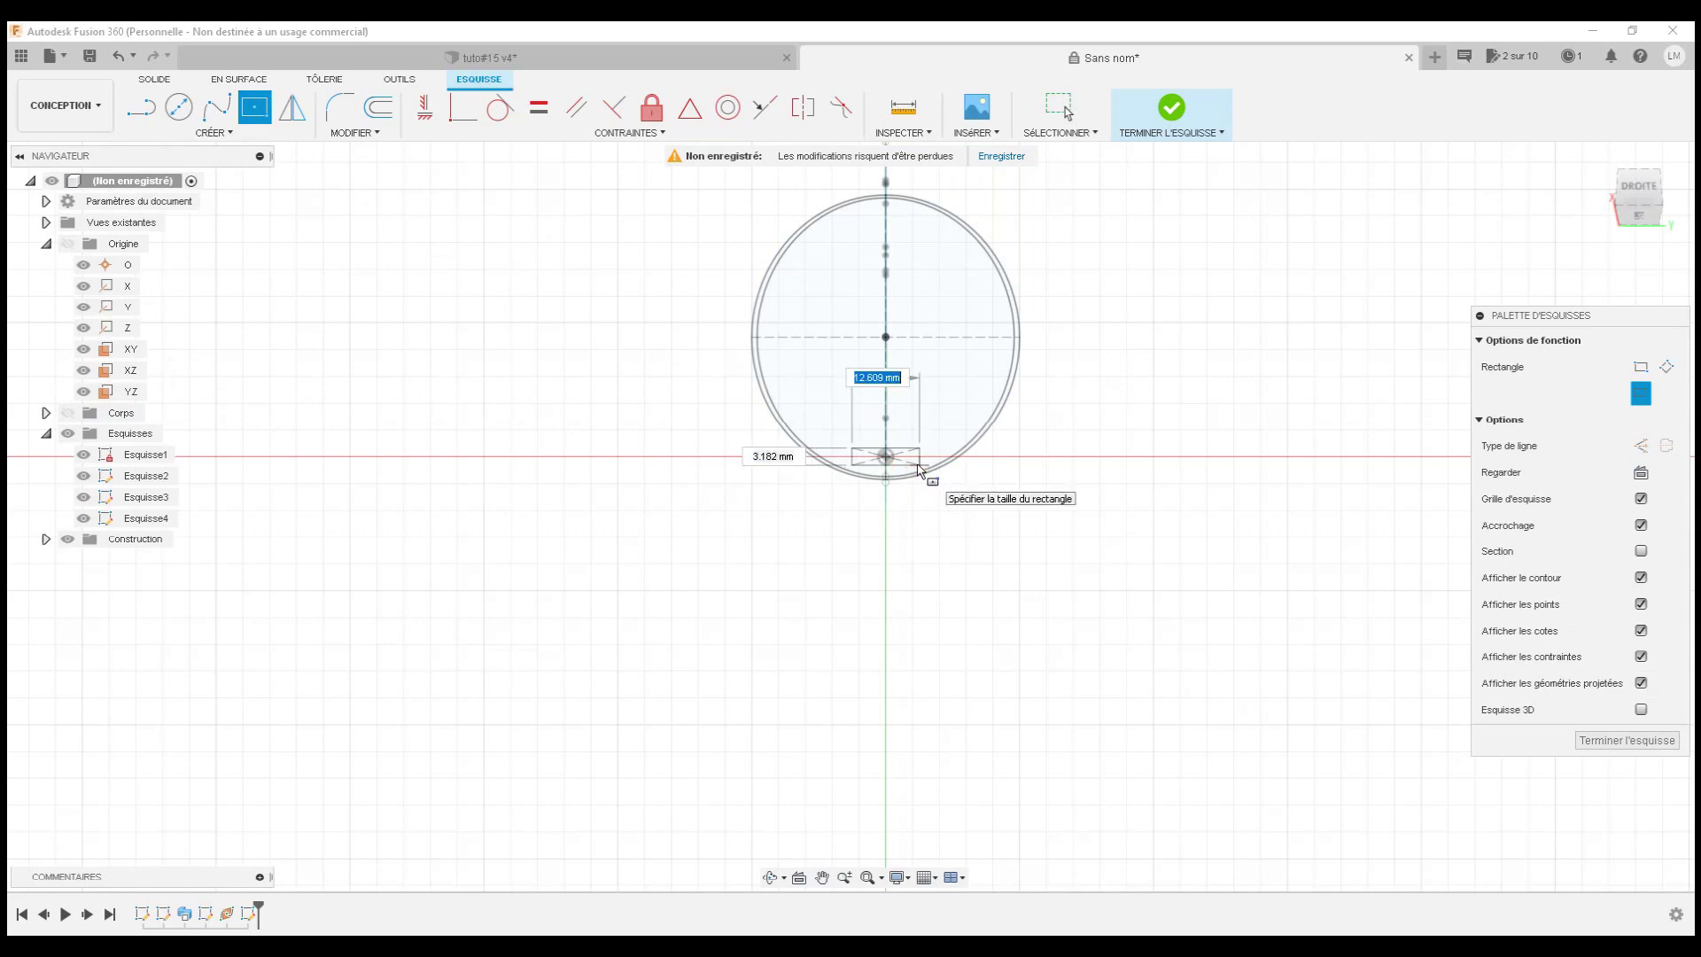
text(8)
text(2)
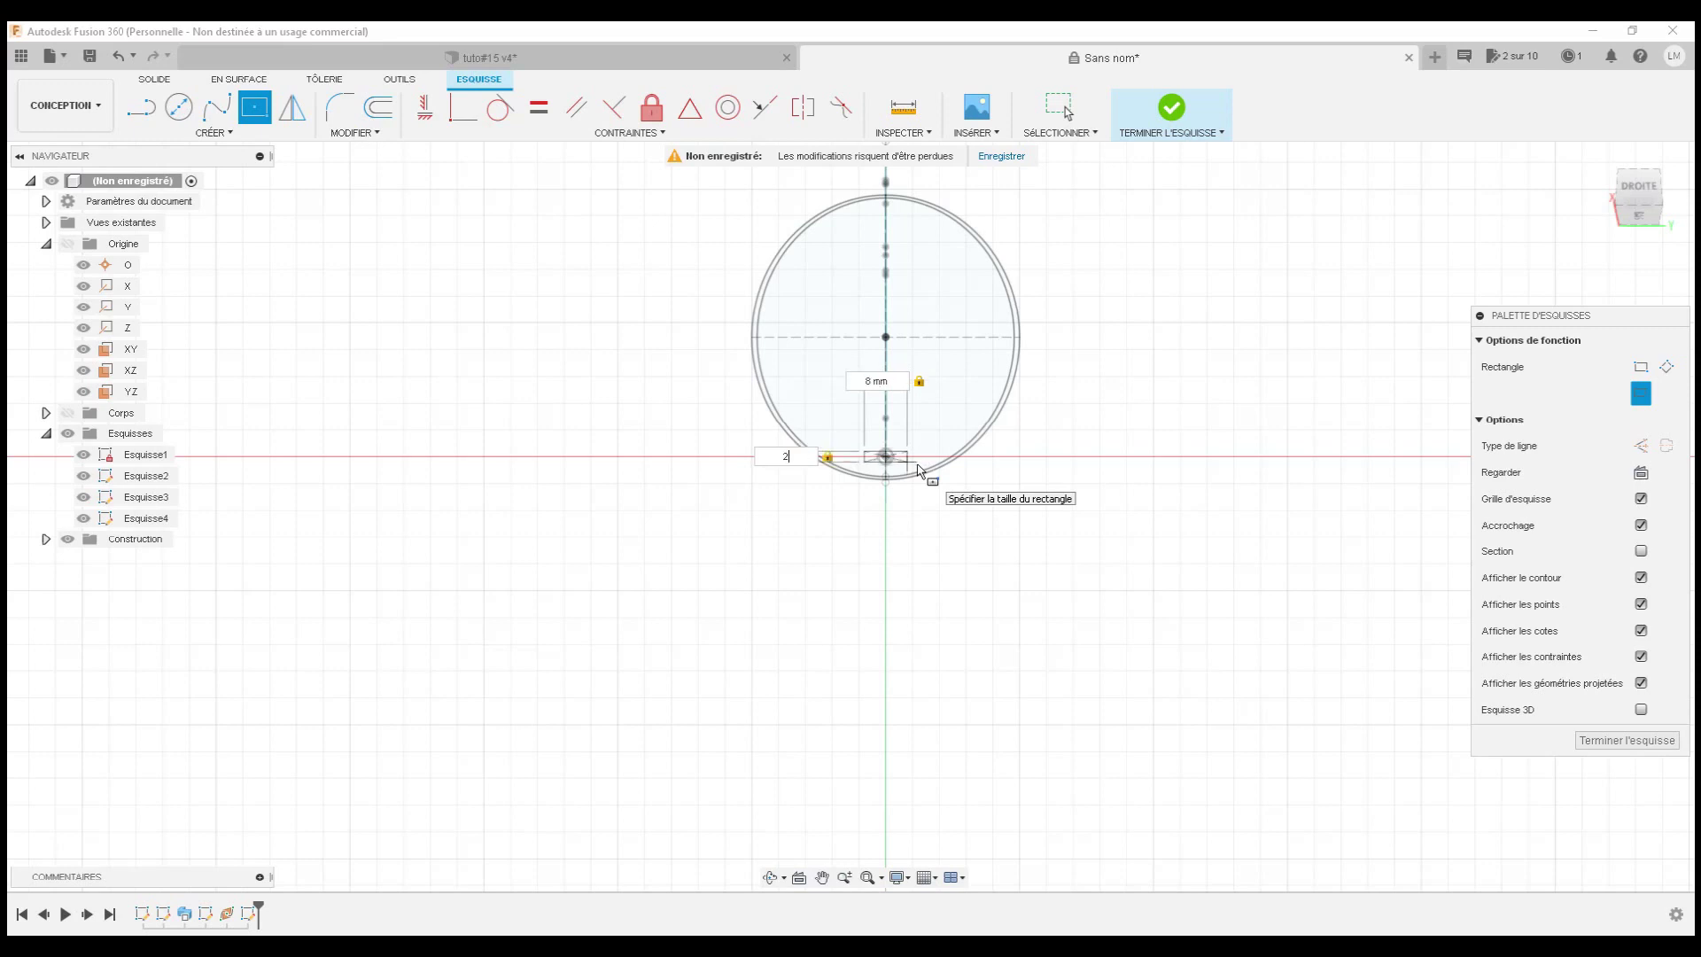
key(Return)
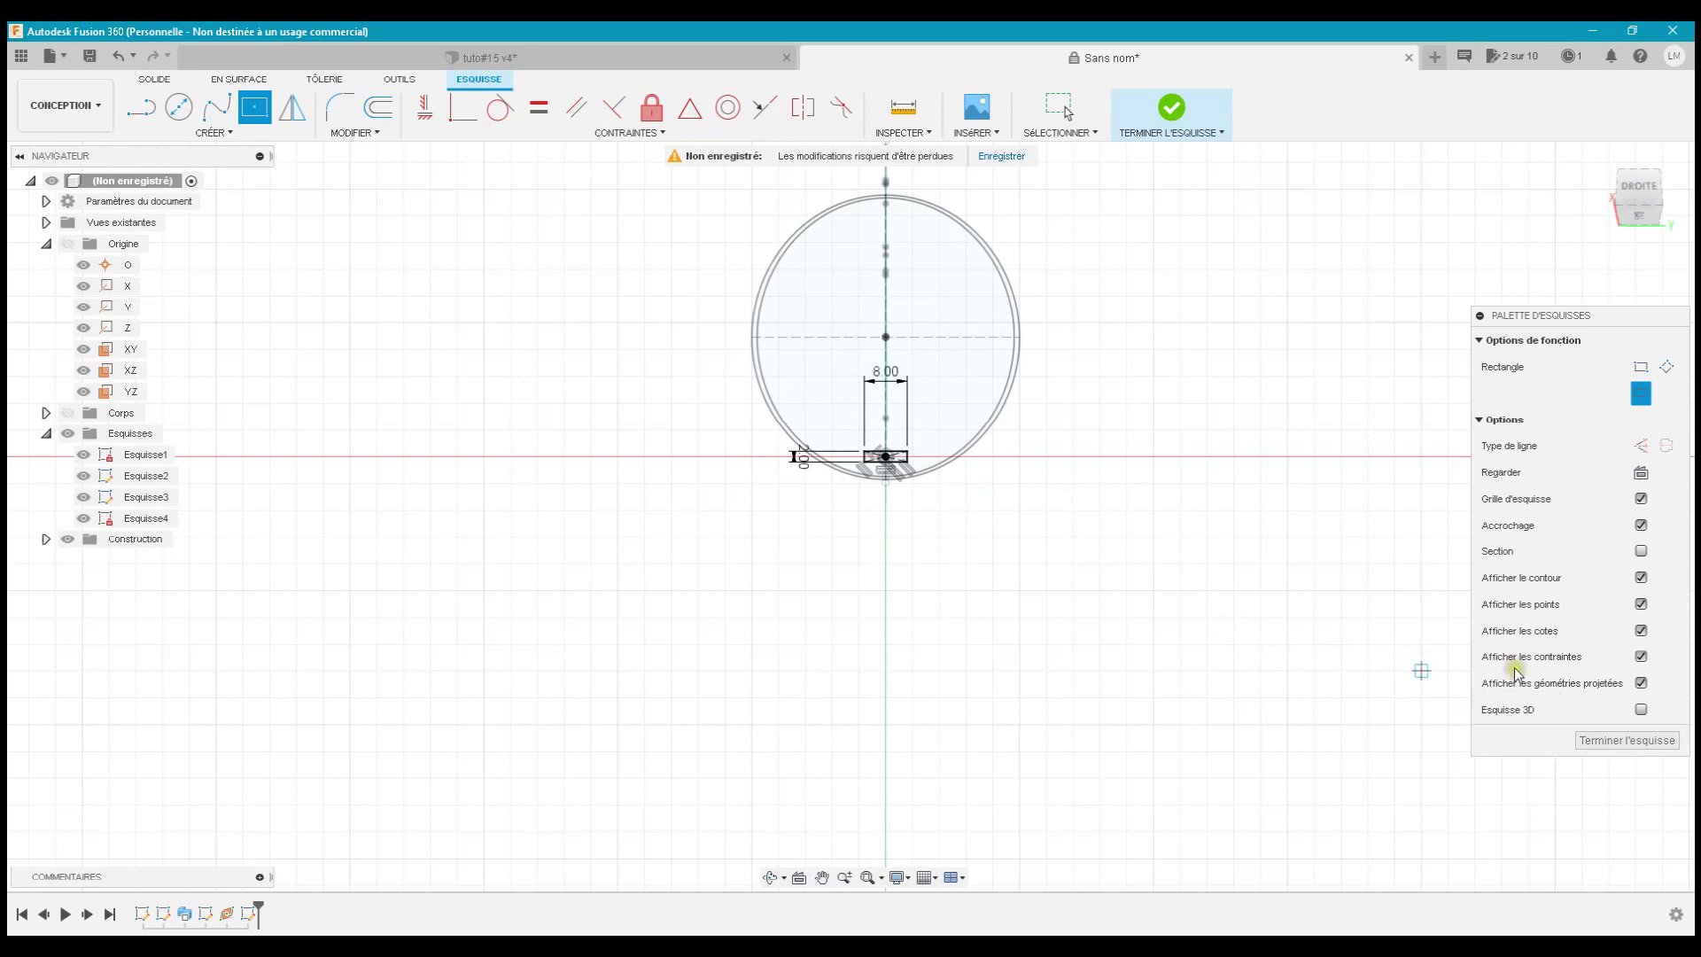
- Finish the rectangle sketch with its constraint display and 3D sketch option off, and show the bodies again
click(1640, 657)
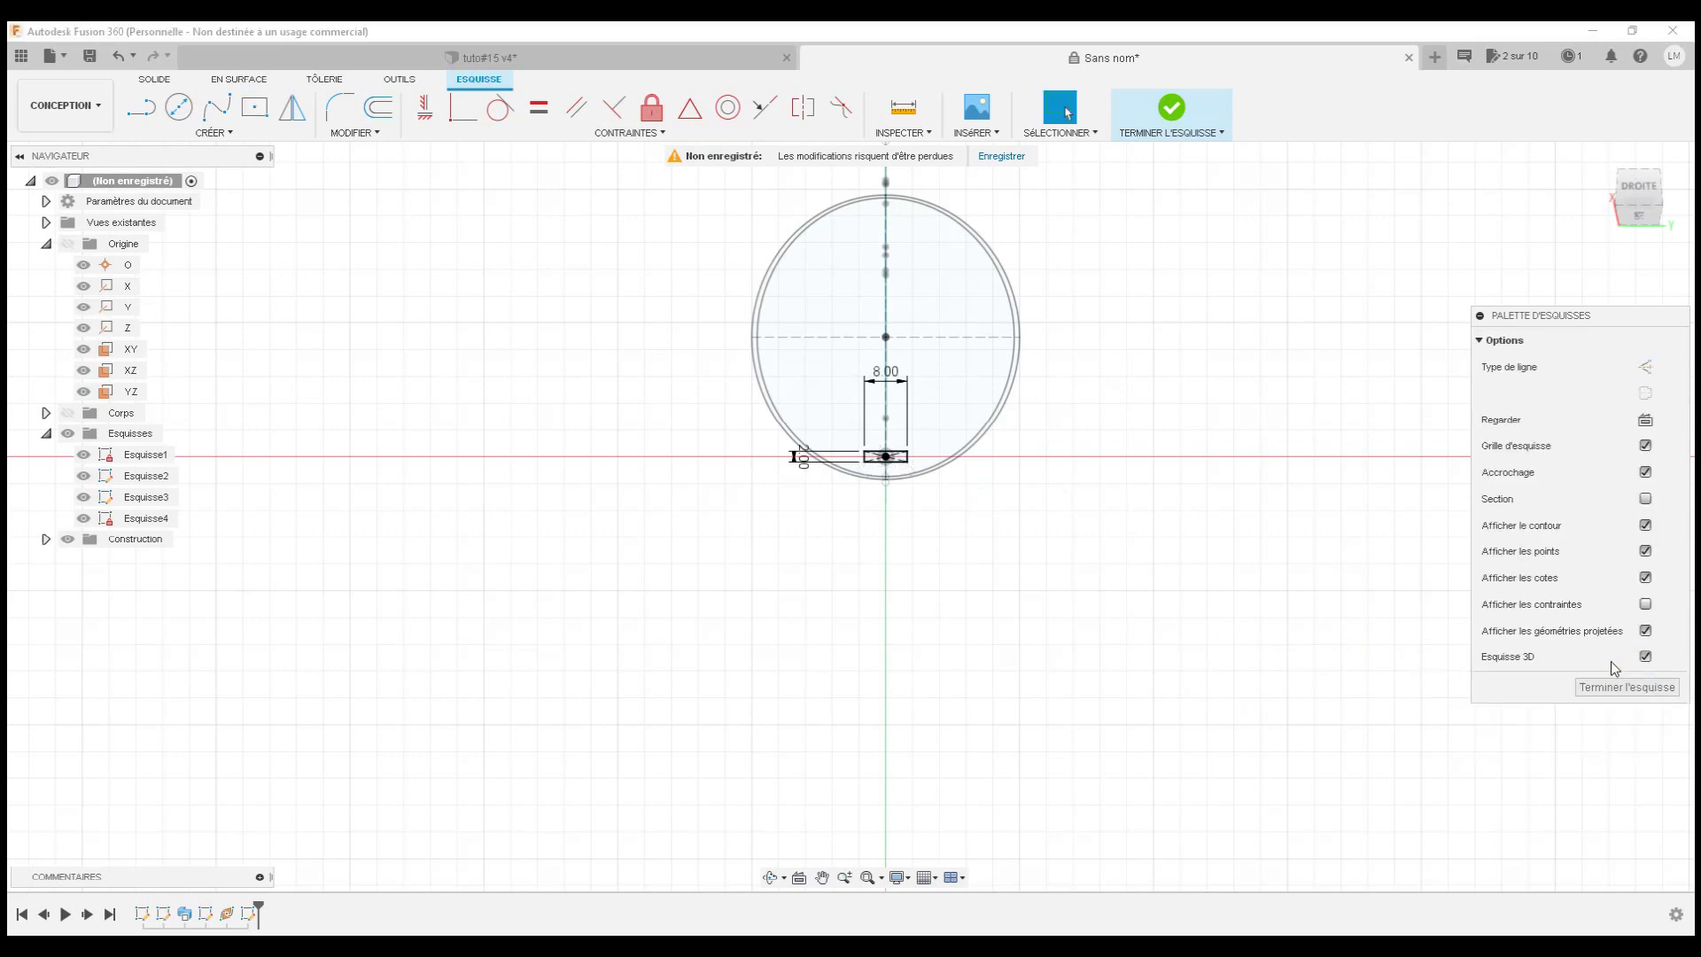
click(1647, 656)
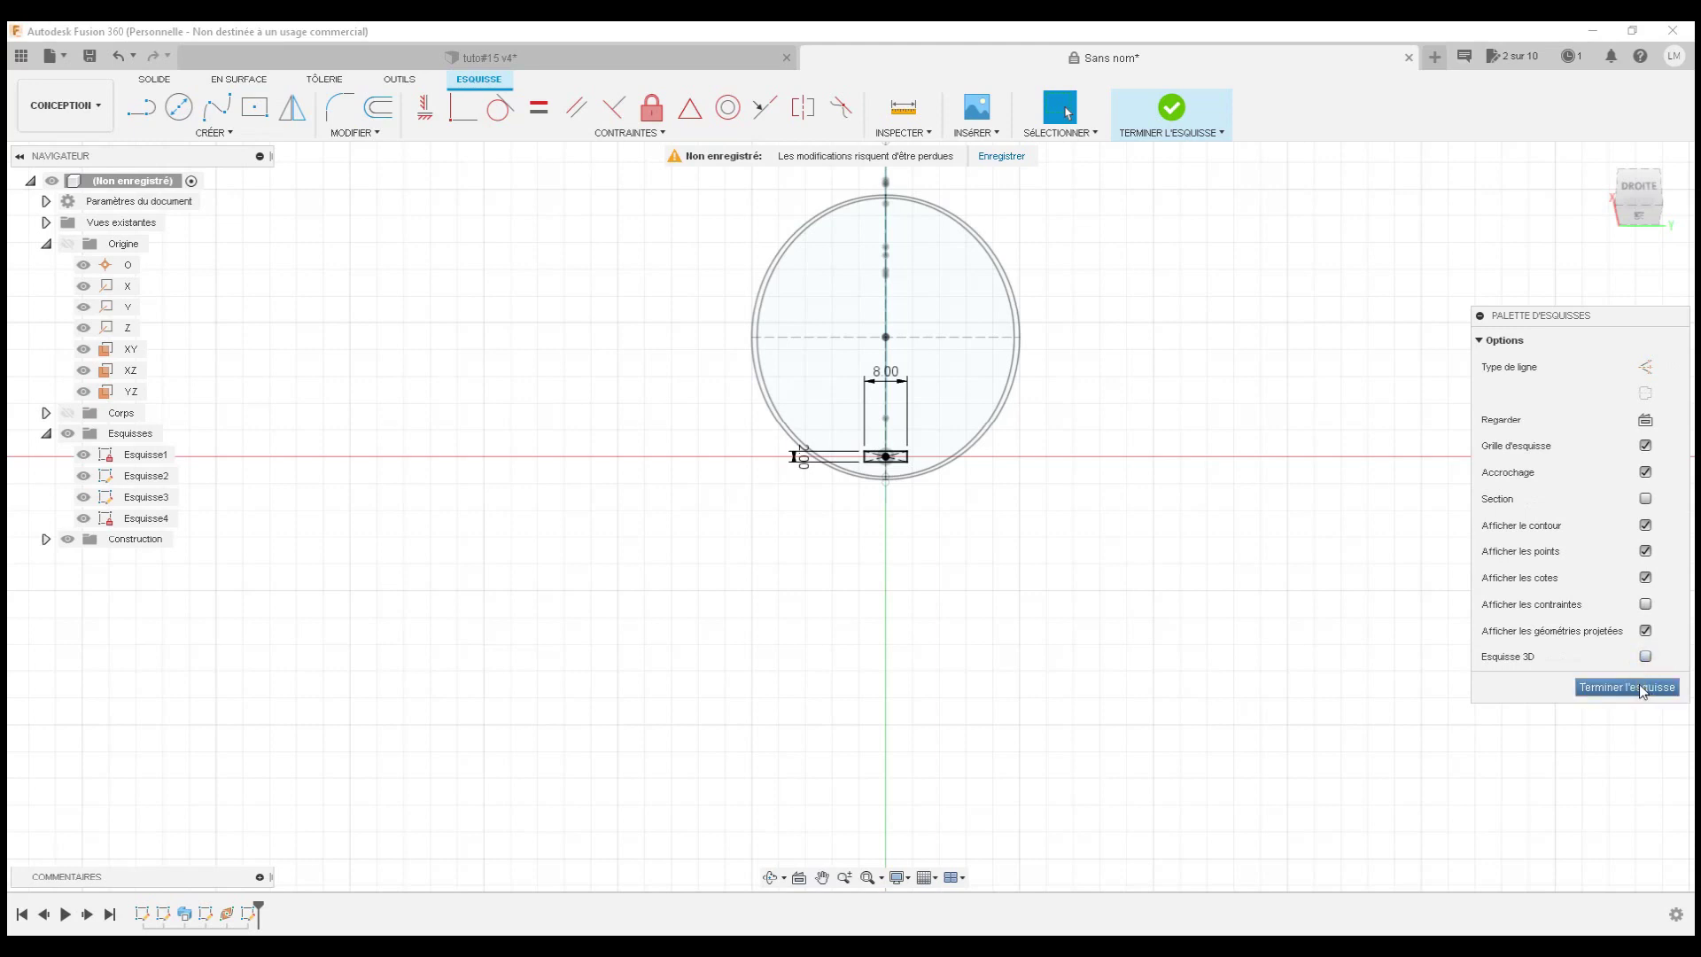
click(1626, 688)
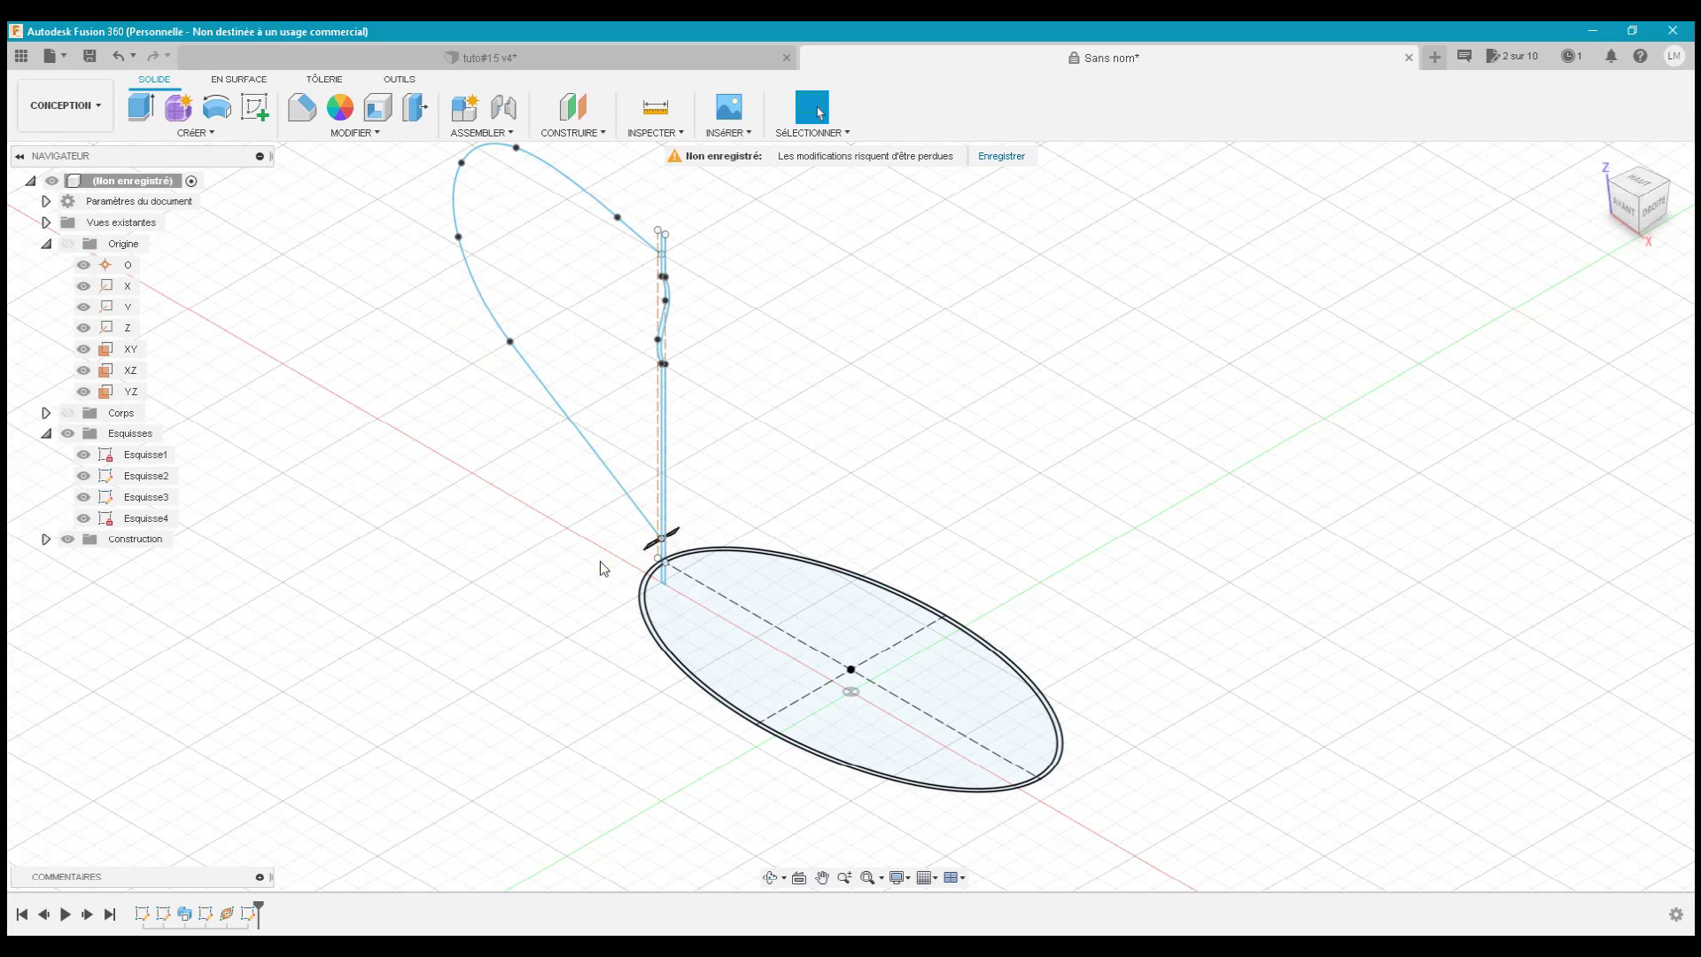
click(67, 414)
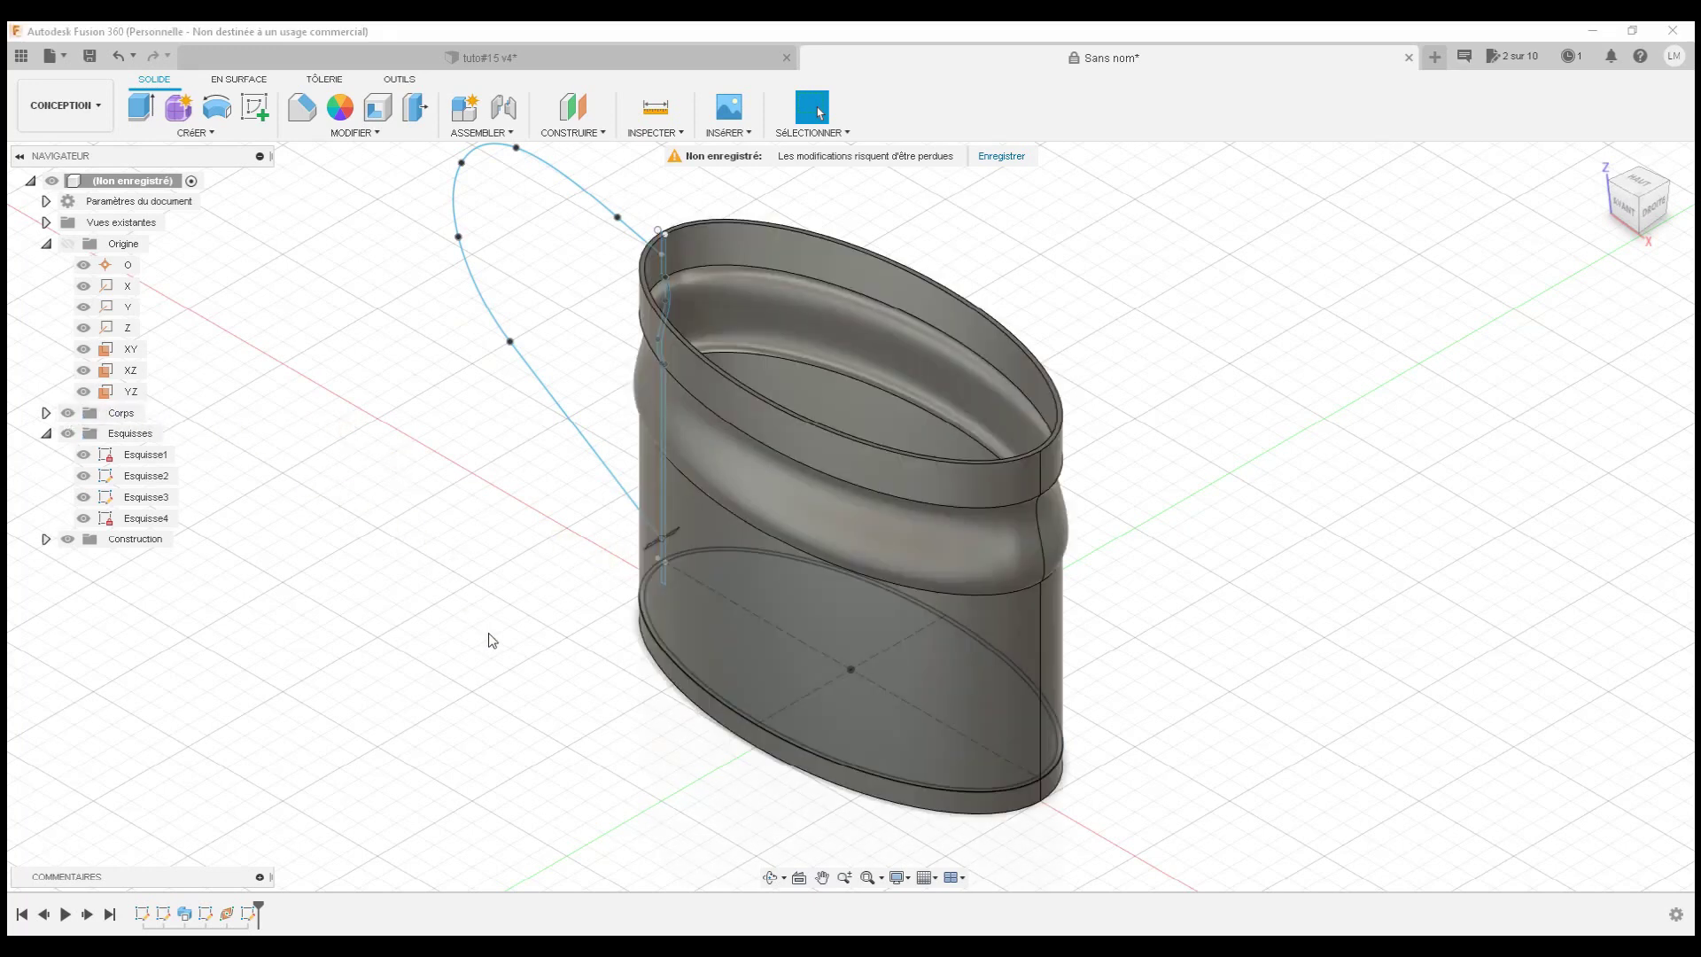
- Sweep the rectangle along the full handle path as a single path with perpendicular orientation, joining it to the can body
mouse_move(537, 614)
shift+middle_down()
mouse_move(615, 646)
mouse_move(706, 645)
mouse_move(591, 562)
shift+middle_up()
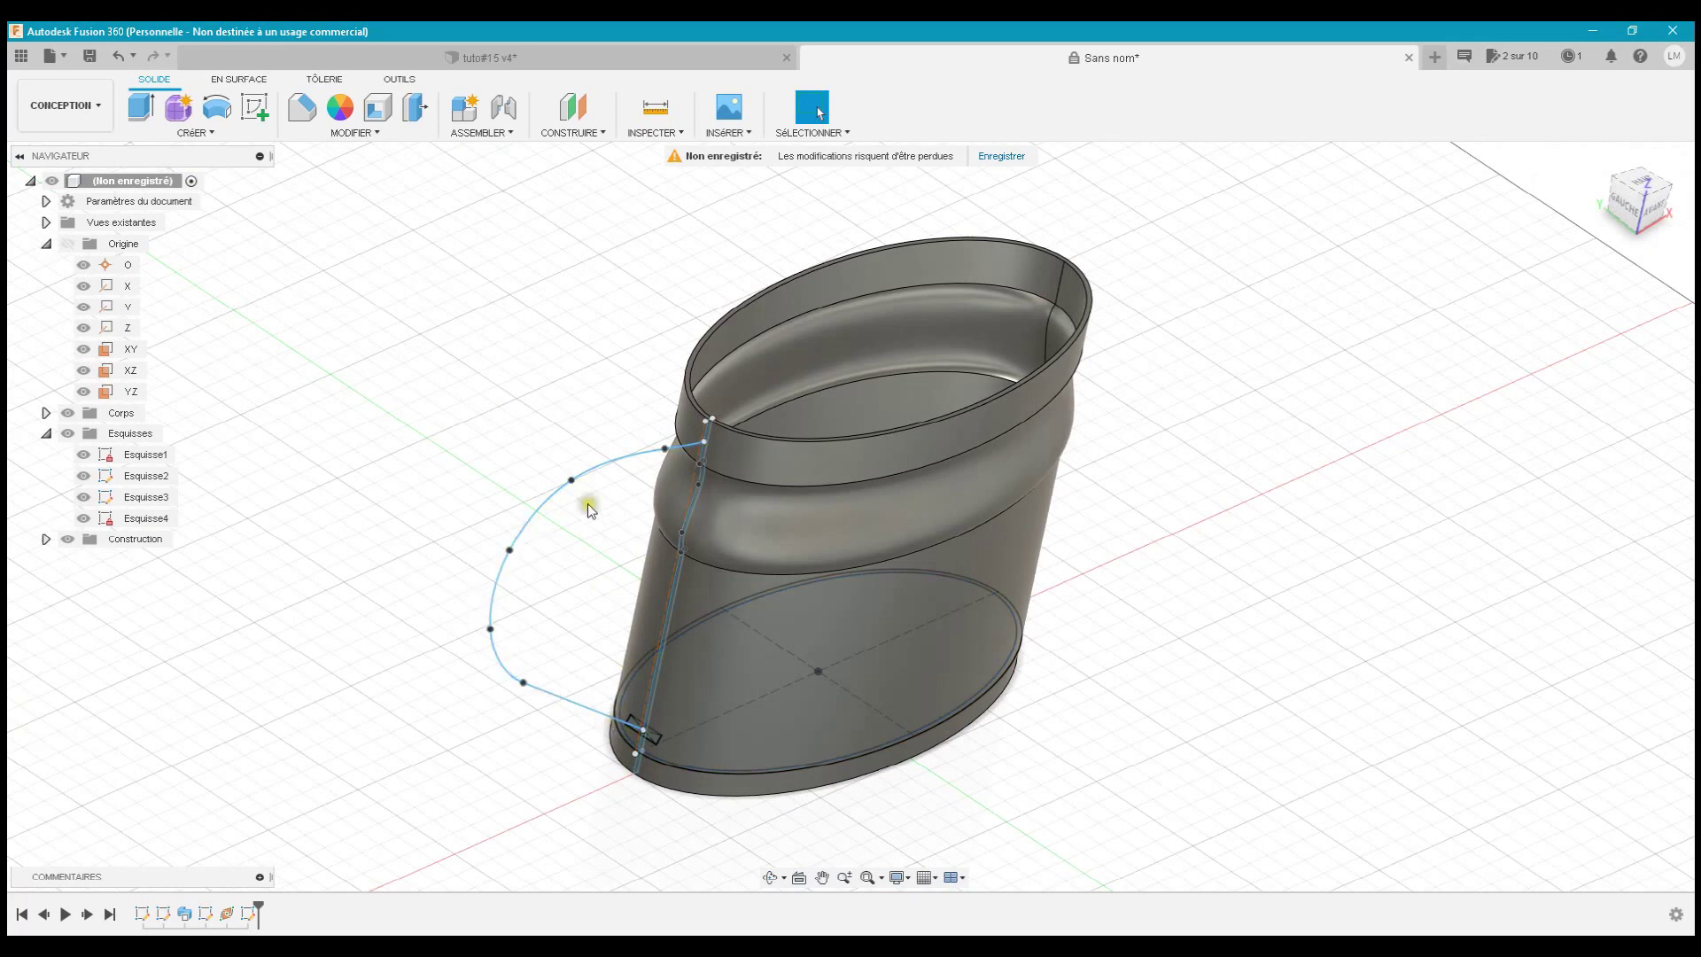
click(224, 133)
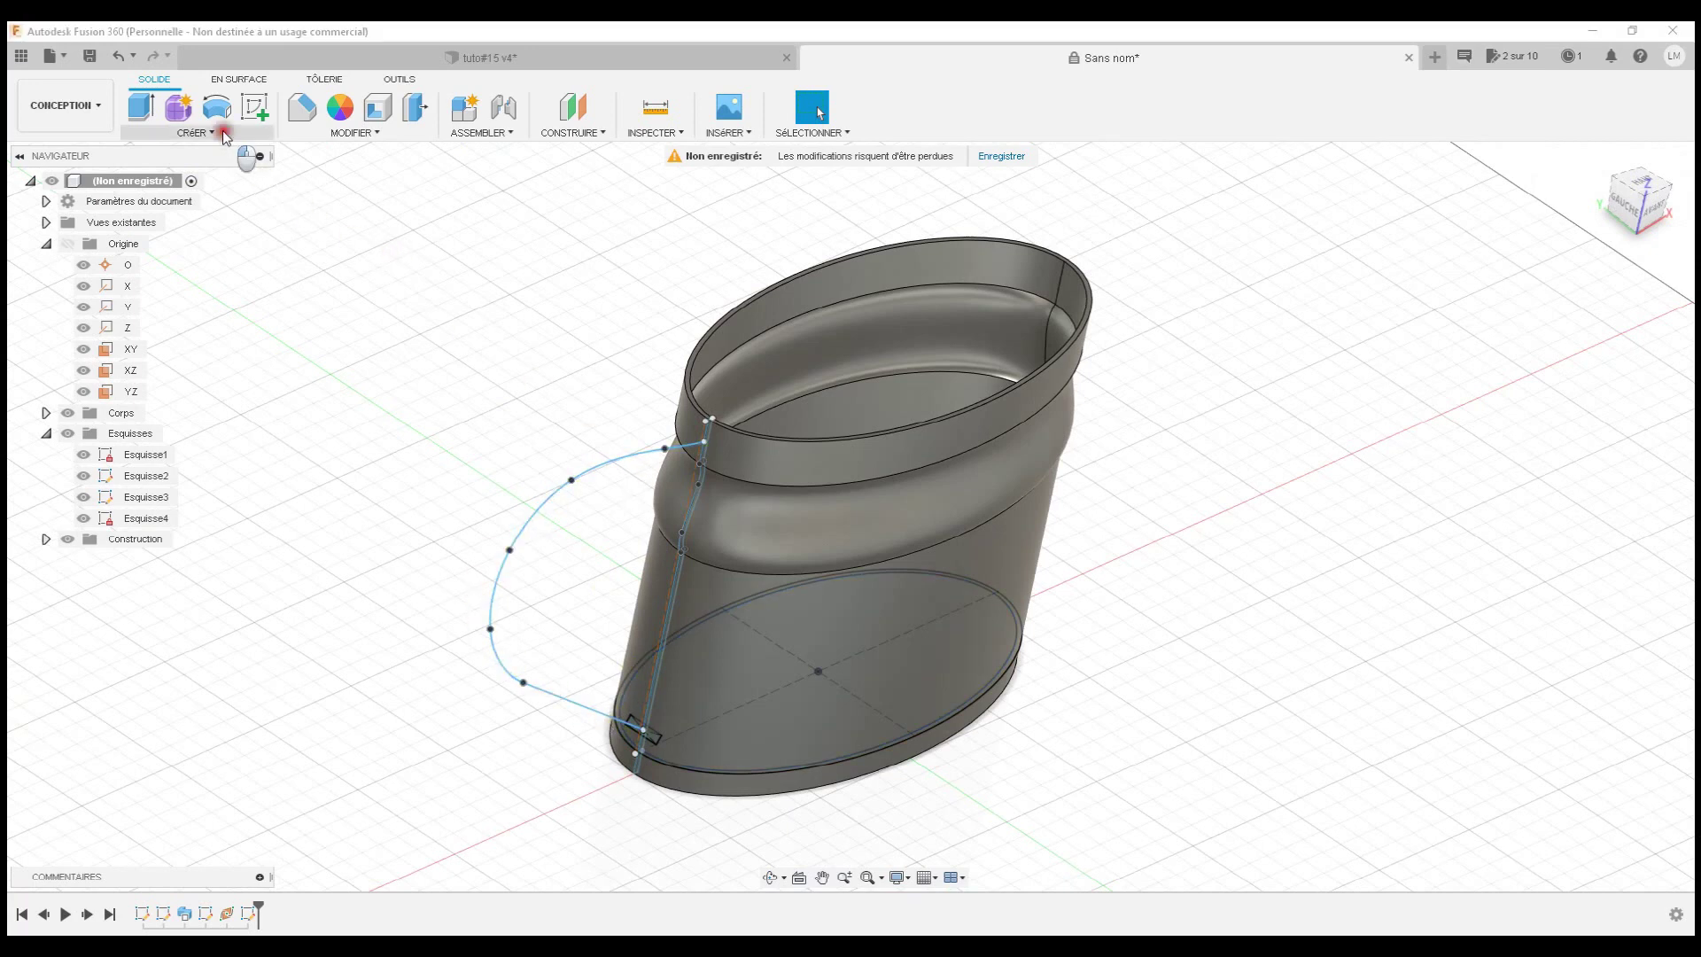
click(191, 272)
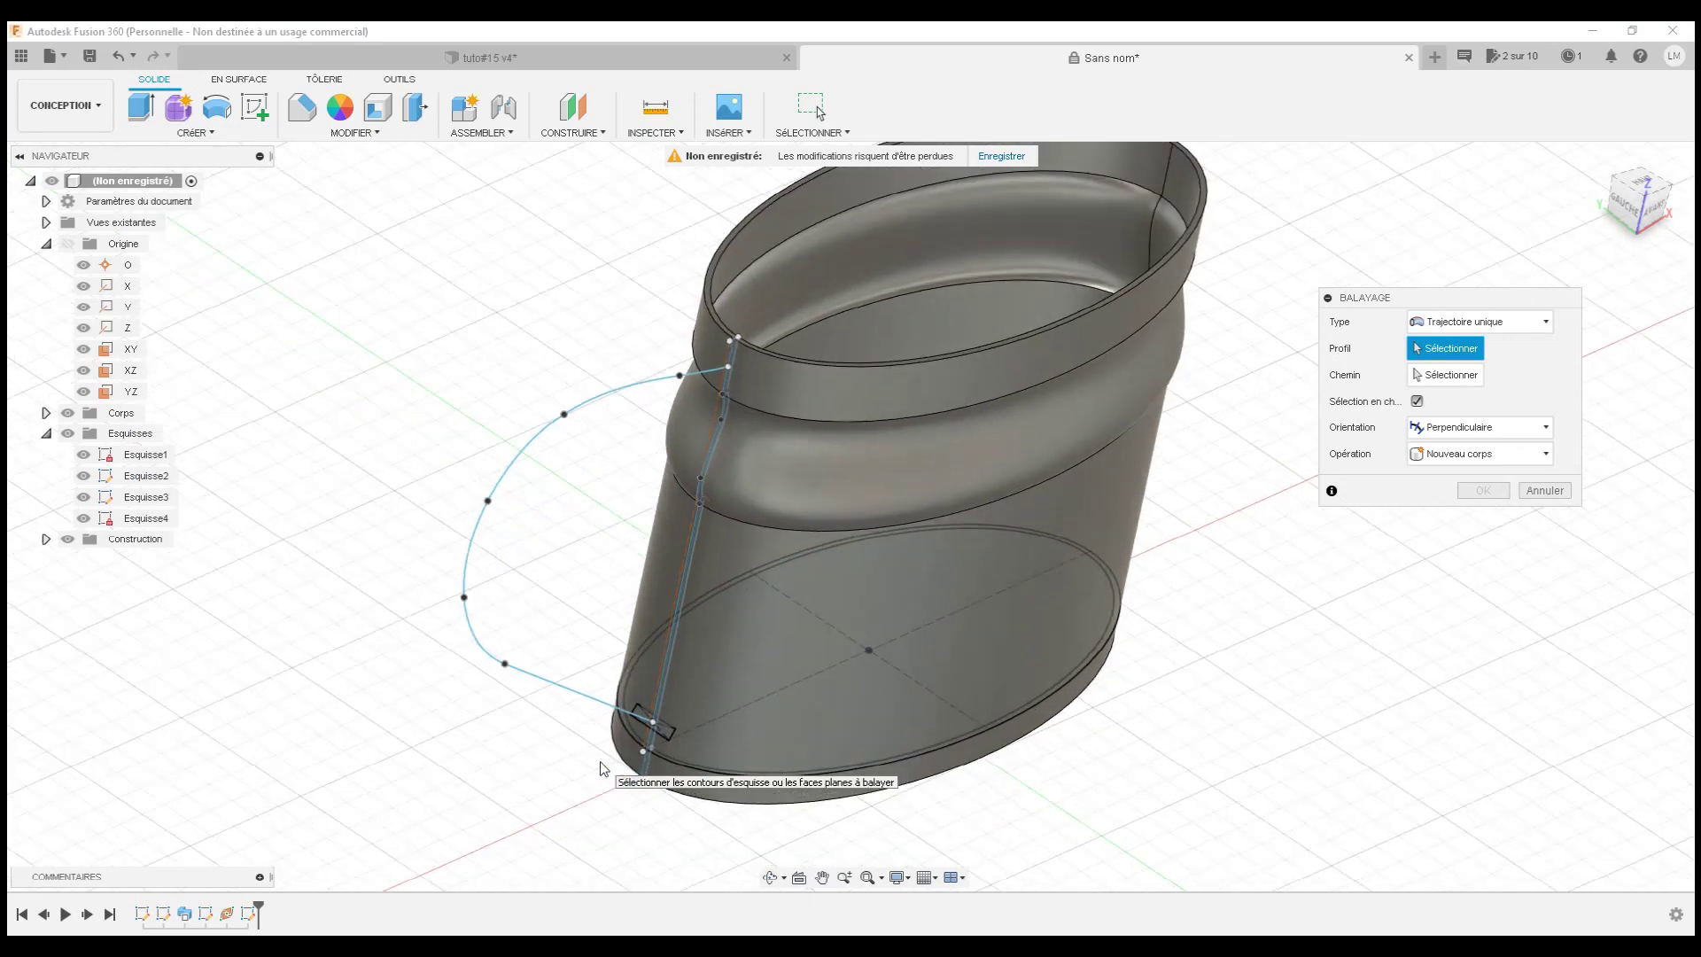
scroll(602, 768, up, 2)
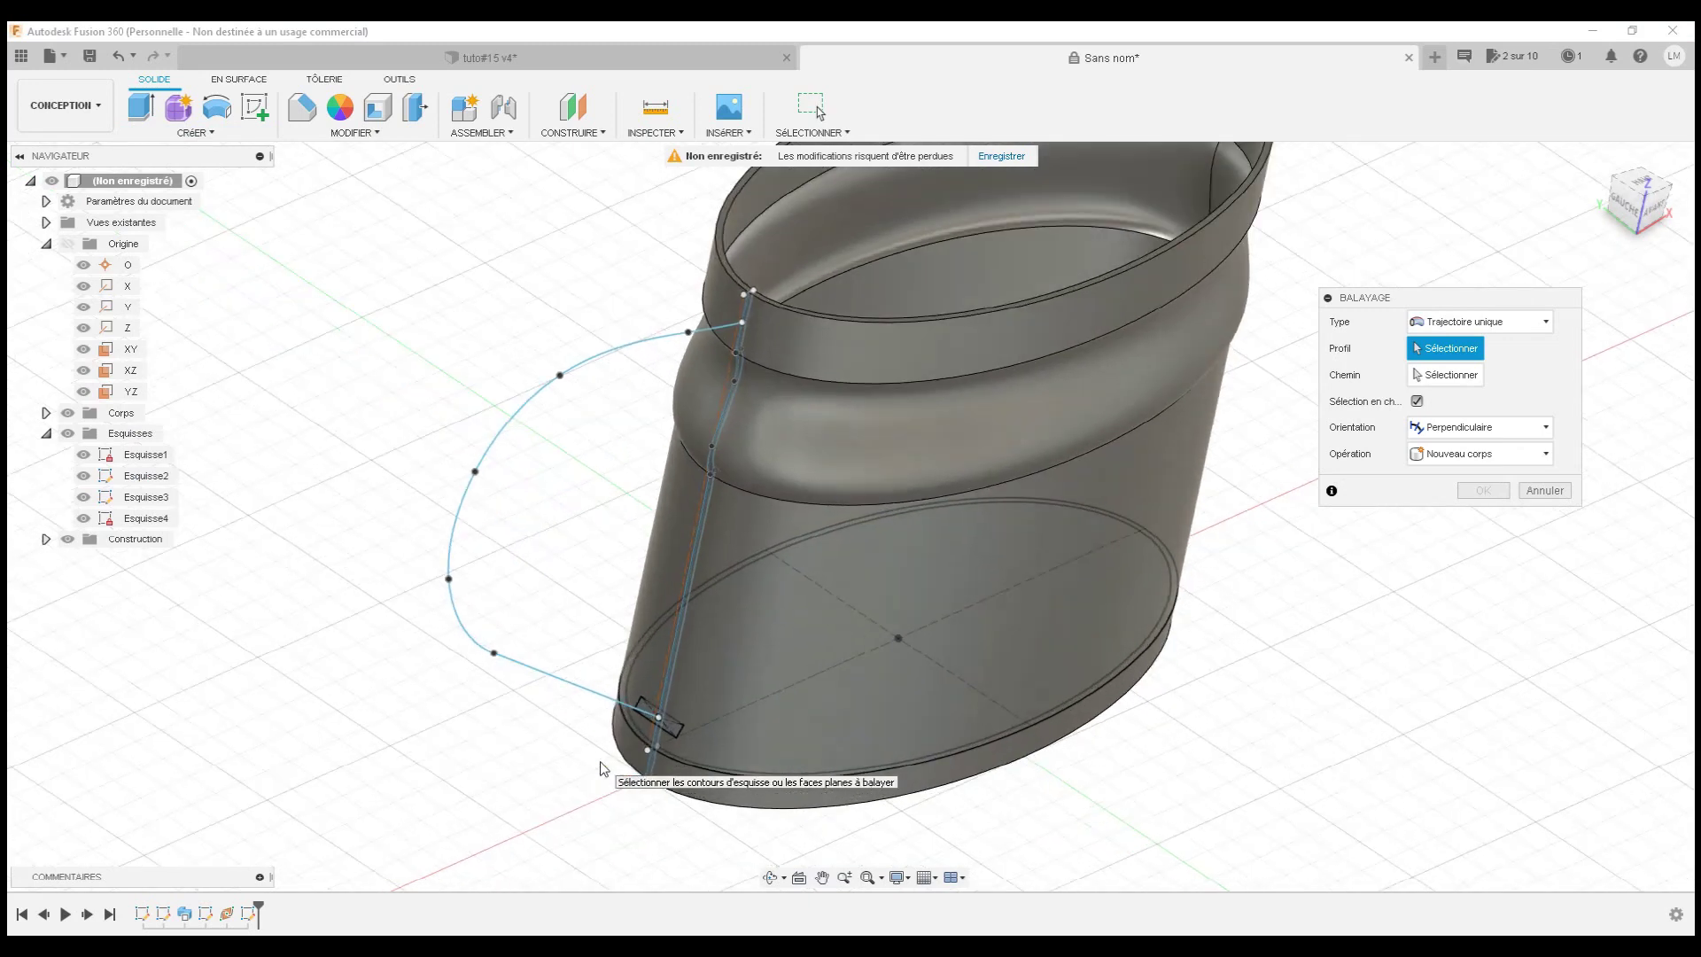
click(670, 724)
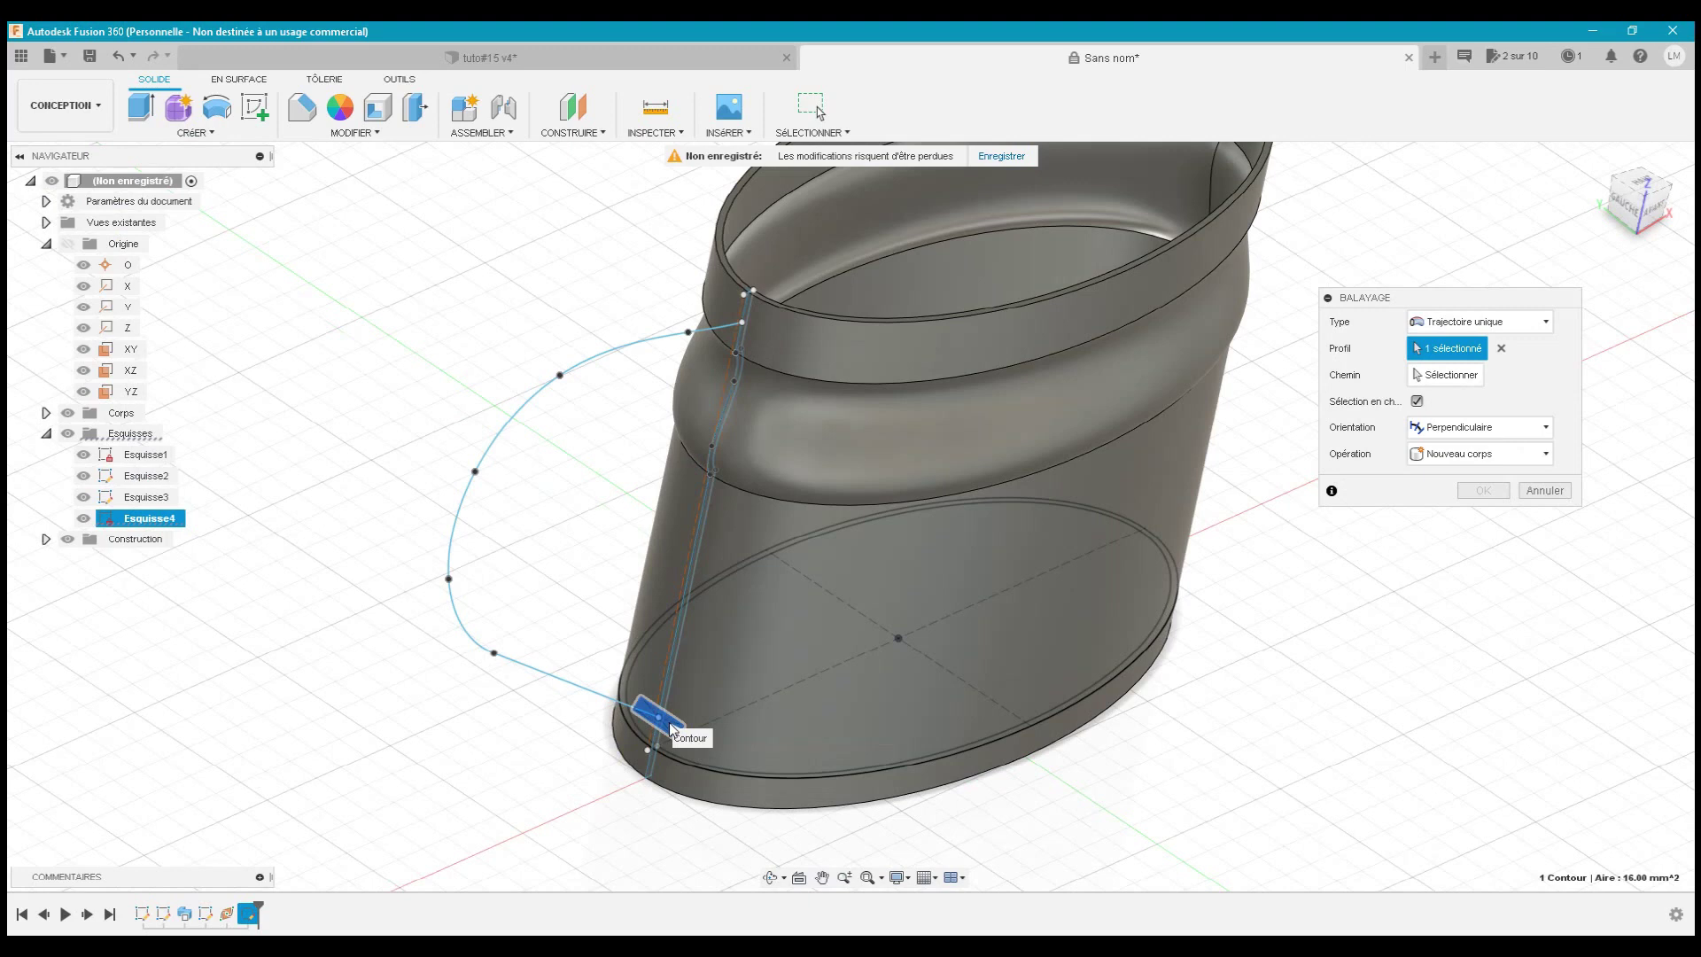
click(1444, 378)
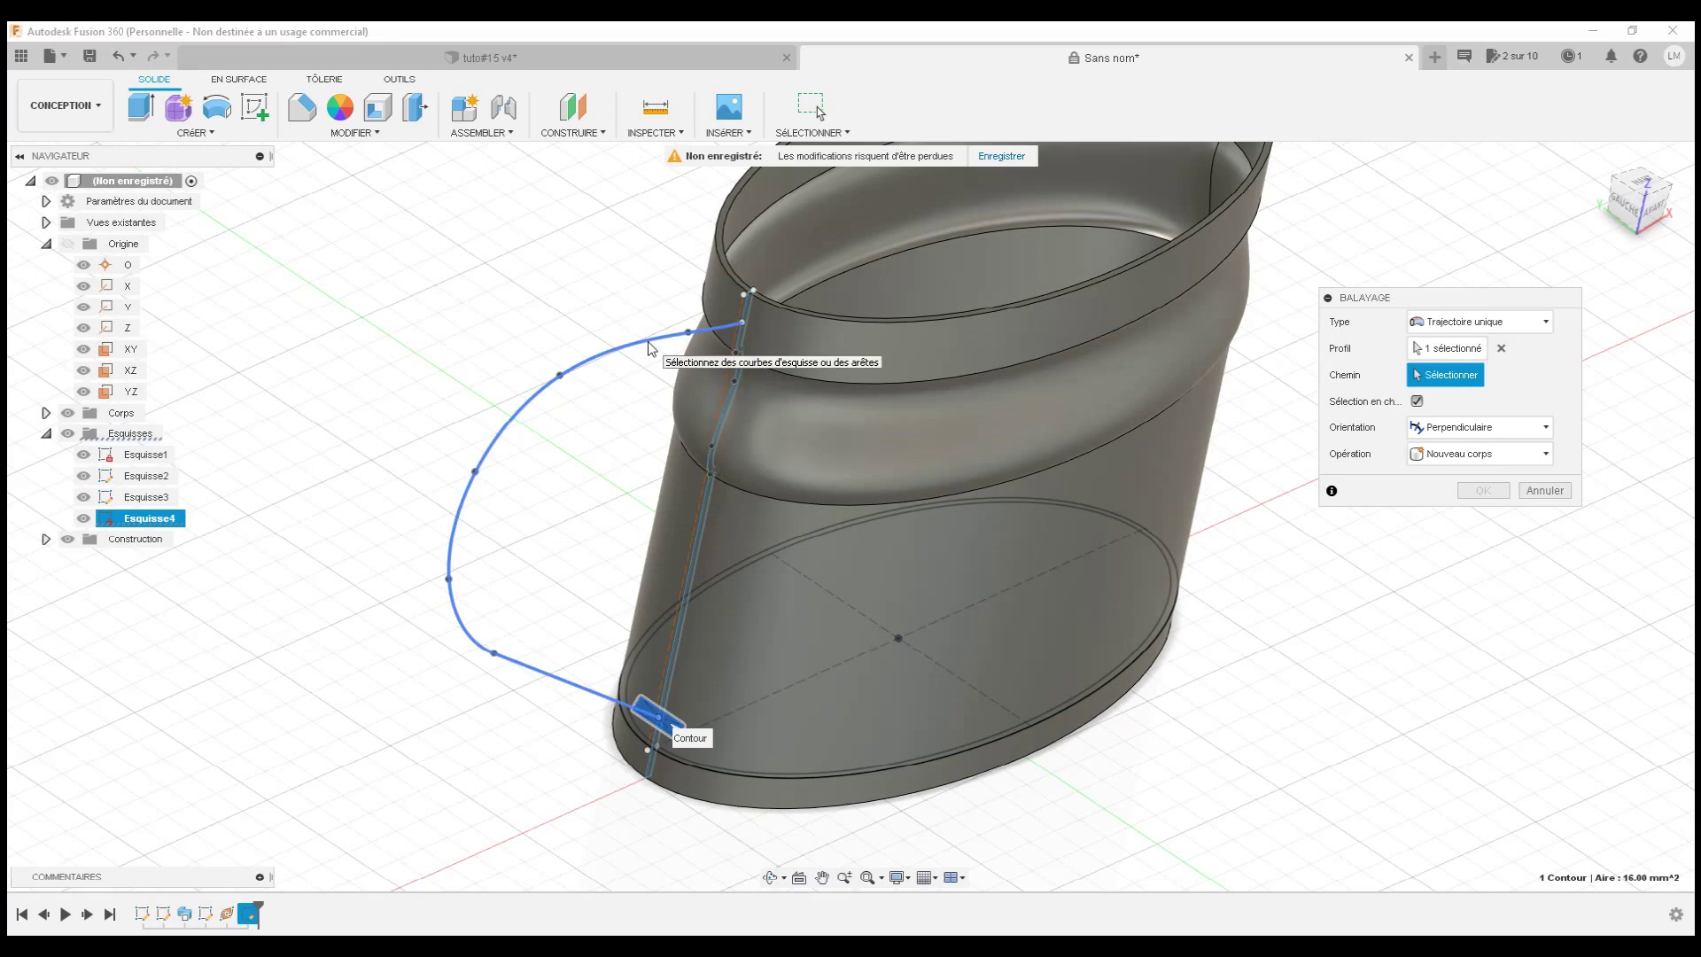
click(649, 342)
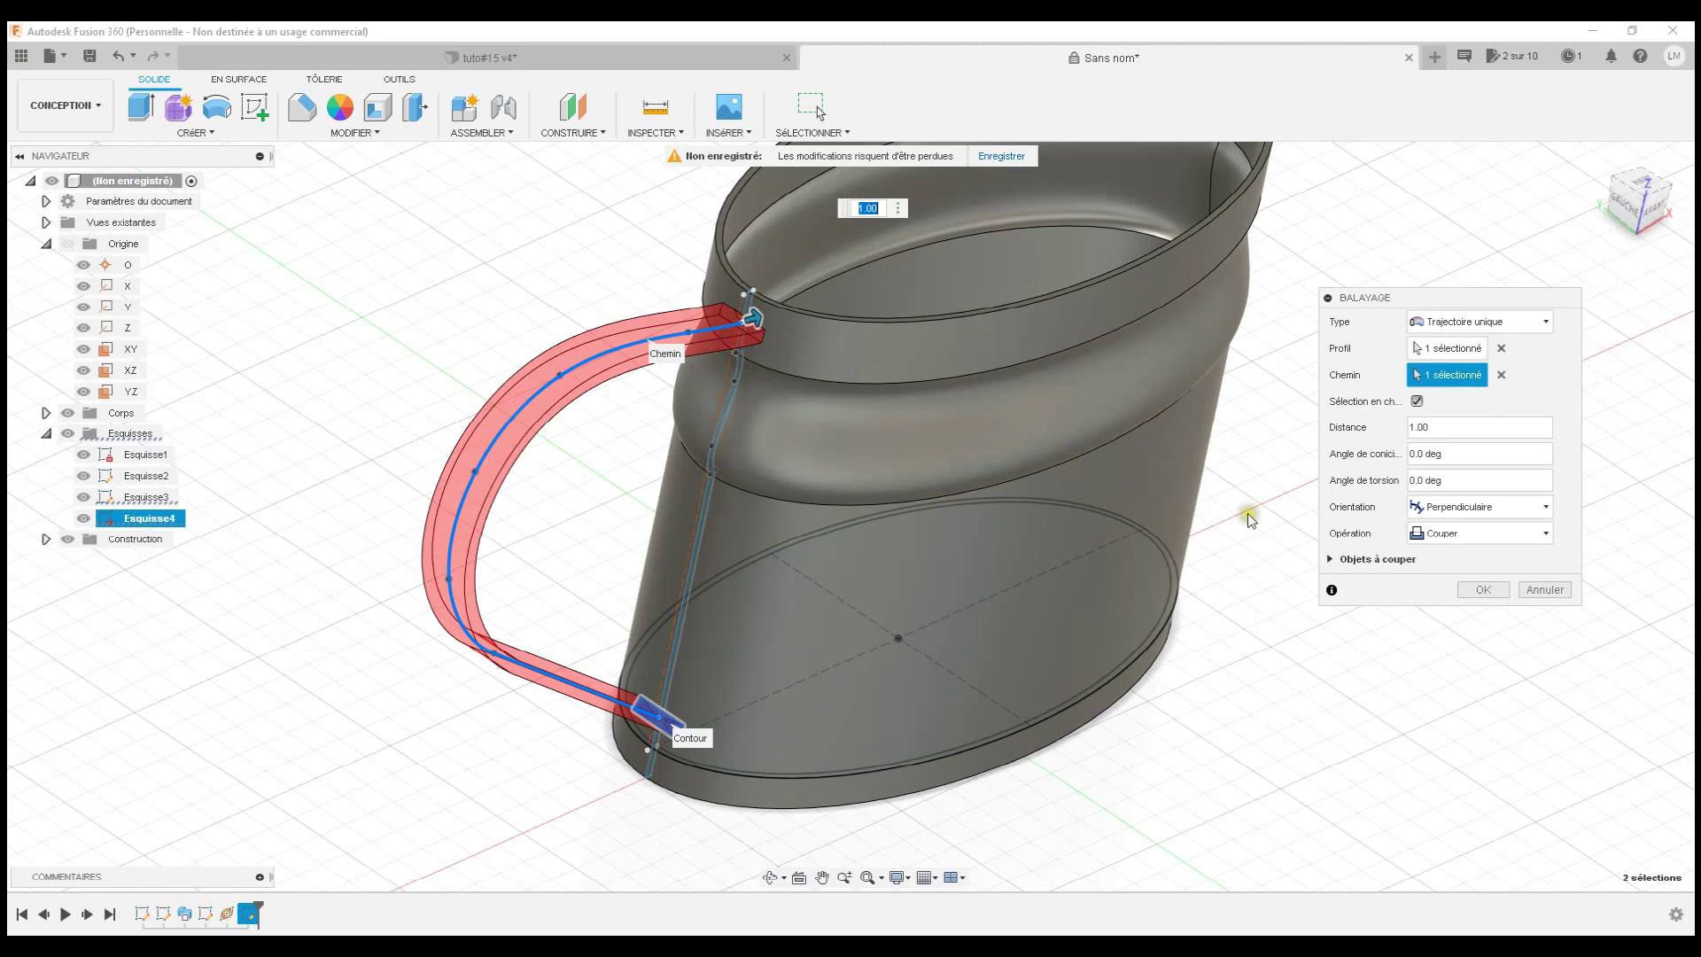
click(1452, 536)
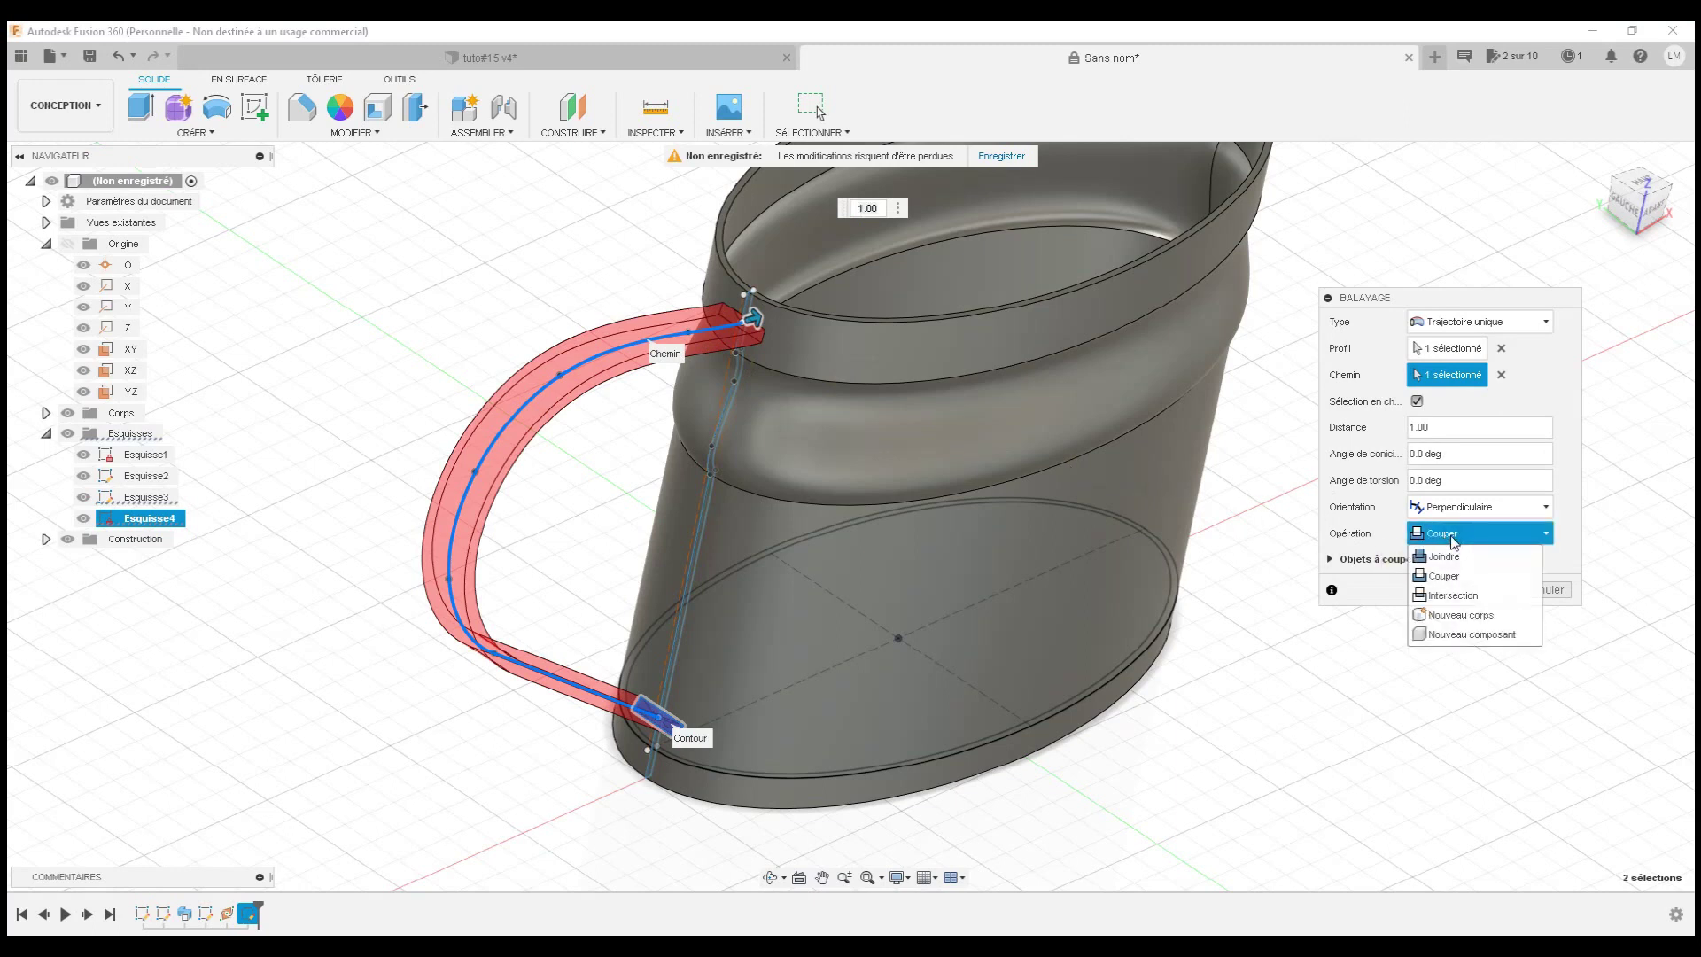
click(1444, 557)
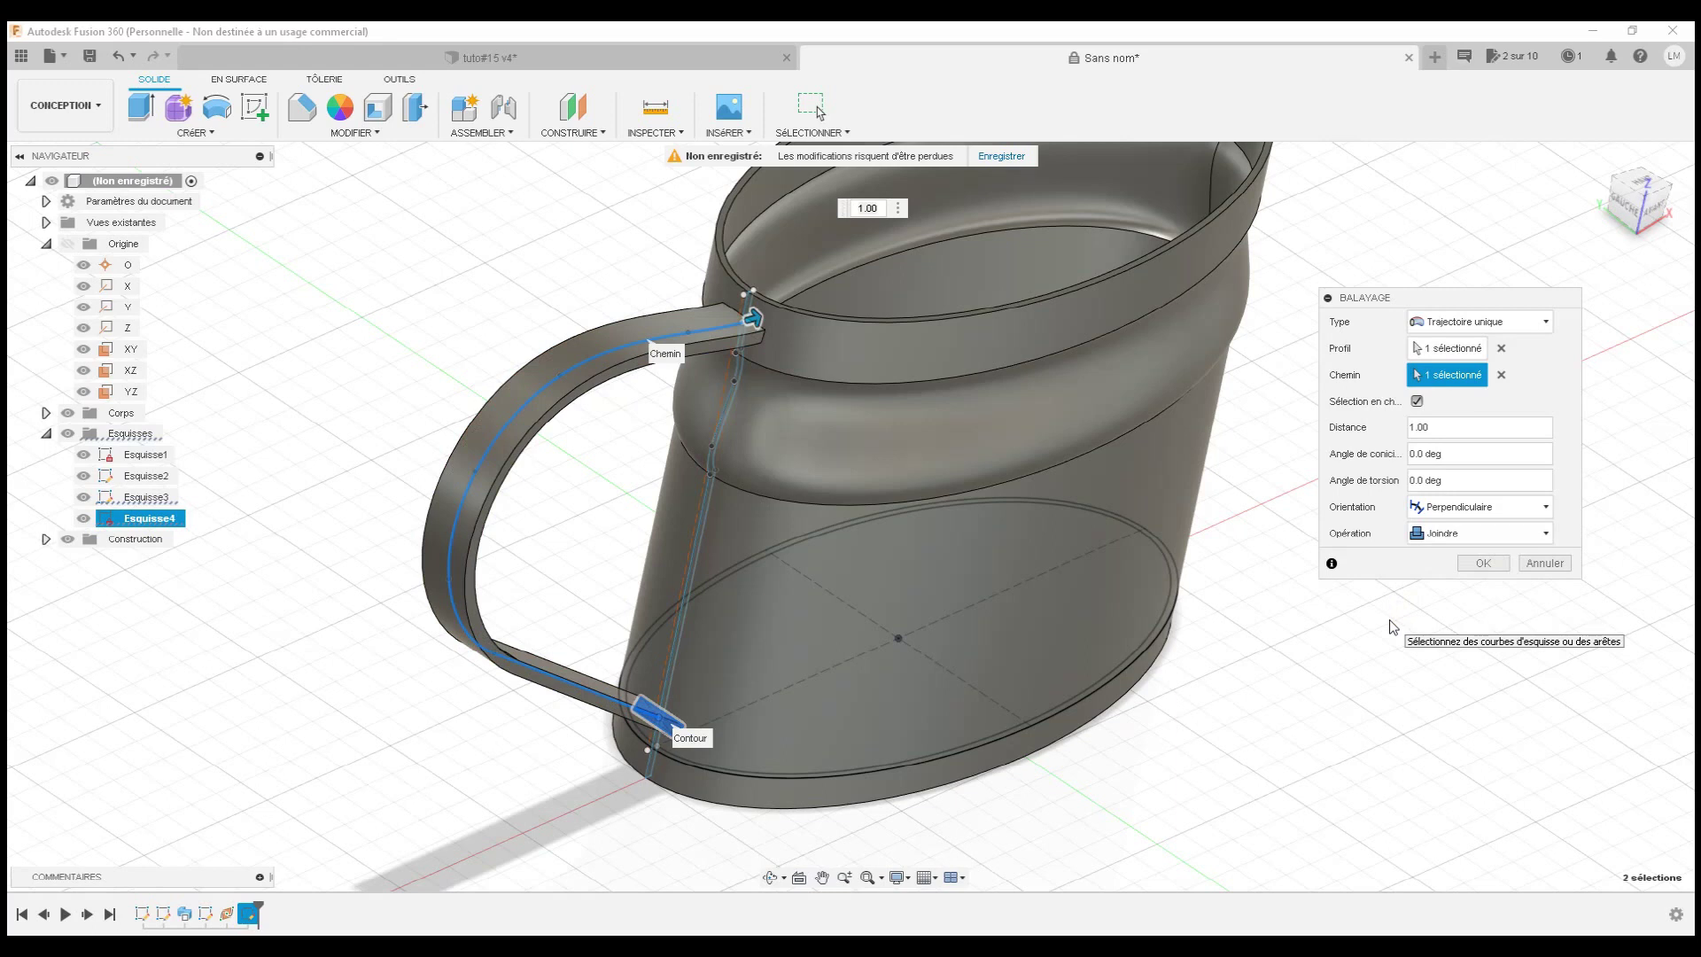
click(1495, 572)
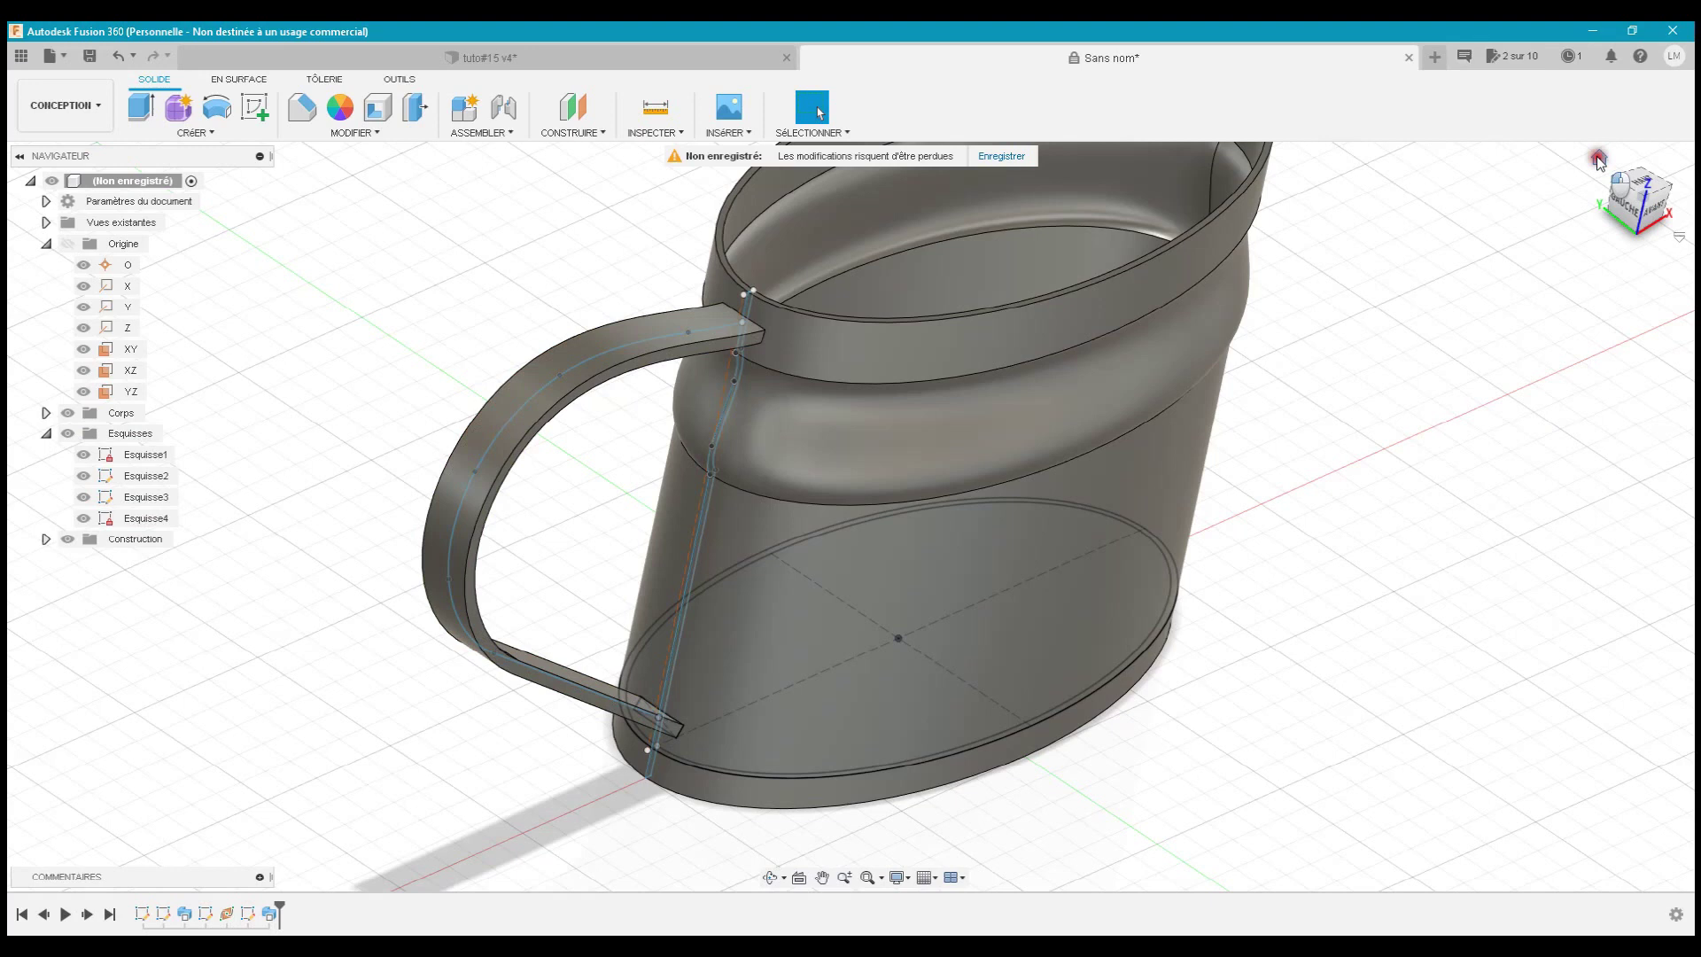
- Examine from the front how the handle's lower end meets the can wall
click(1601, 158)
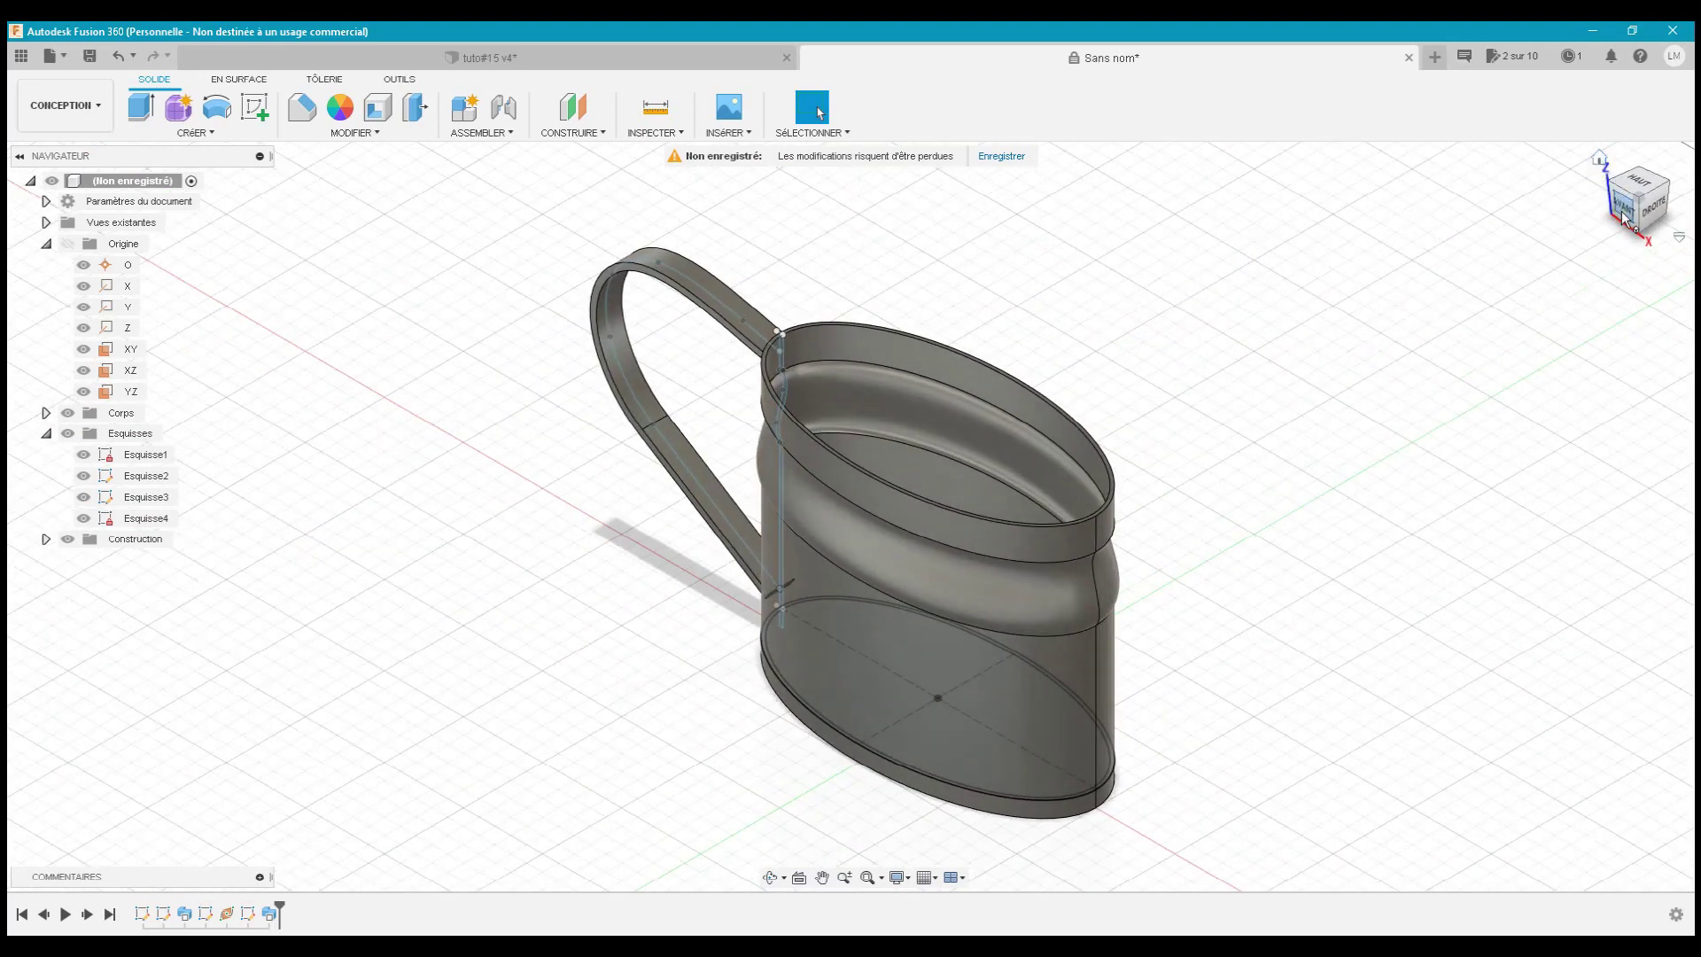
click(1624, 218)
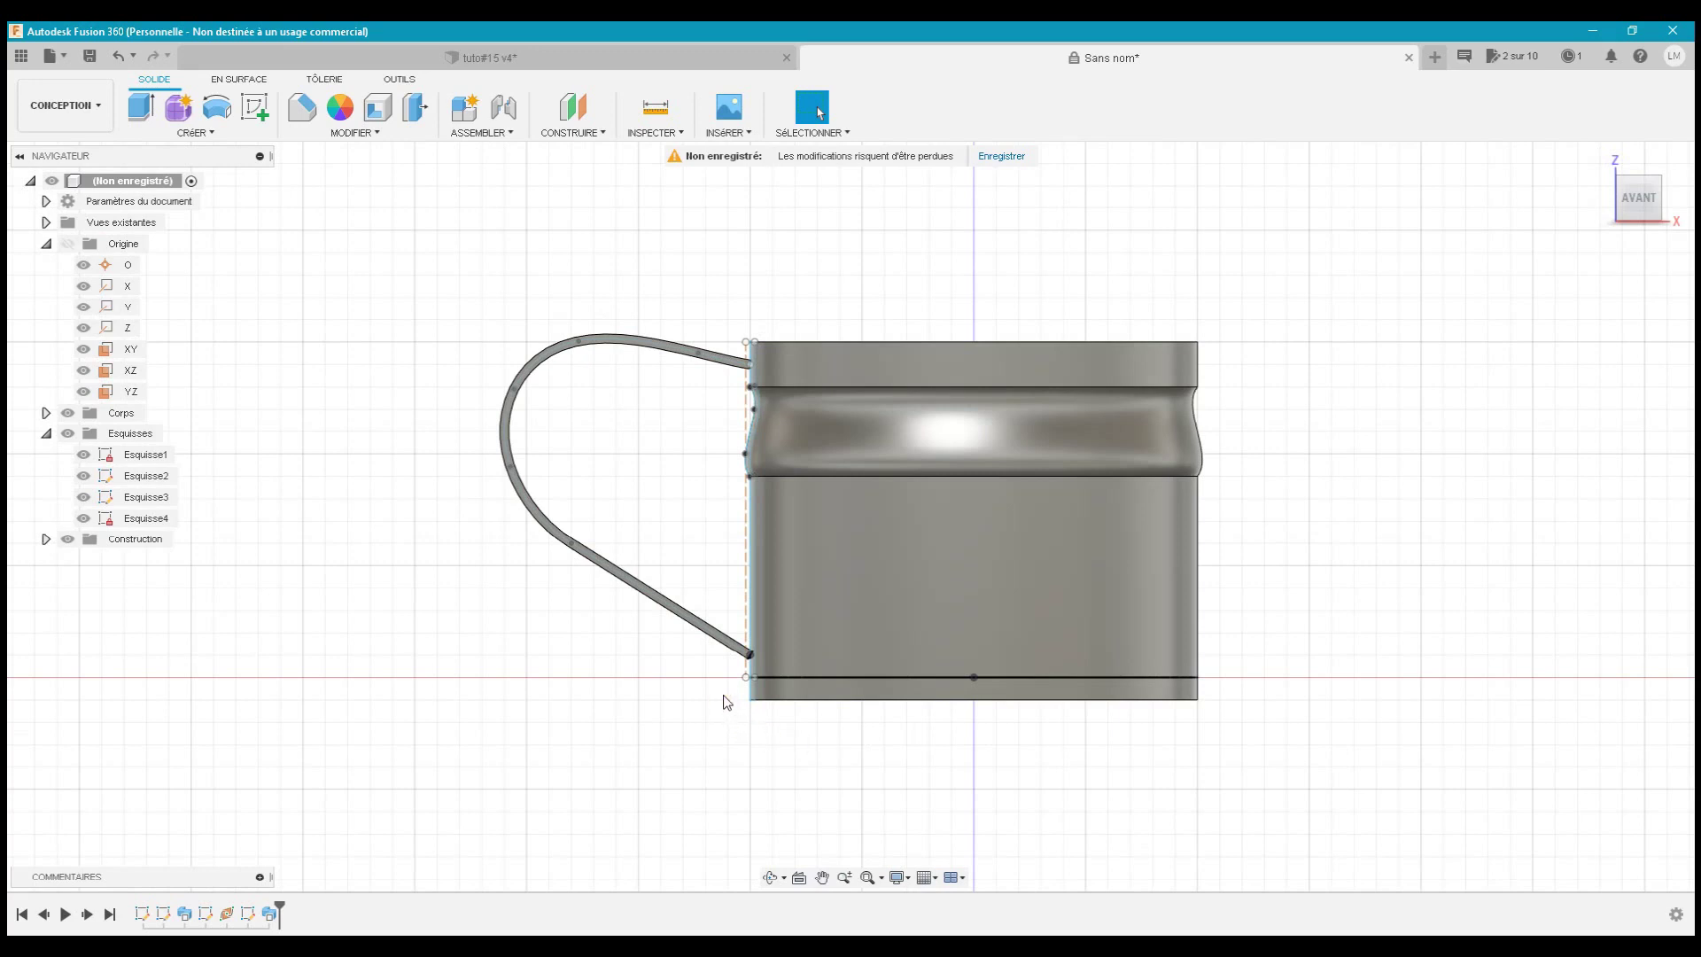
scroll(724, 697, up, 4)
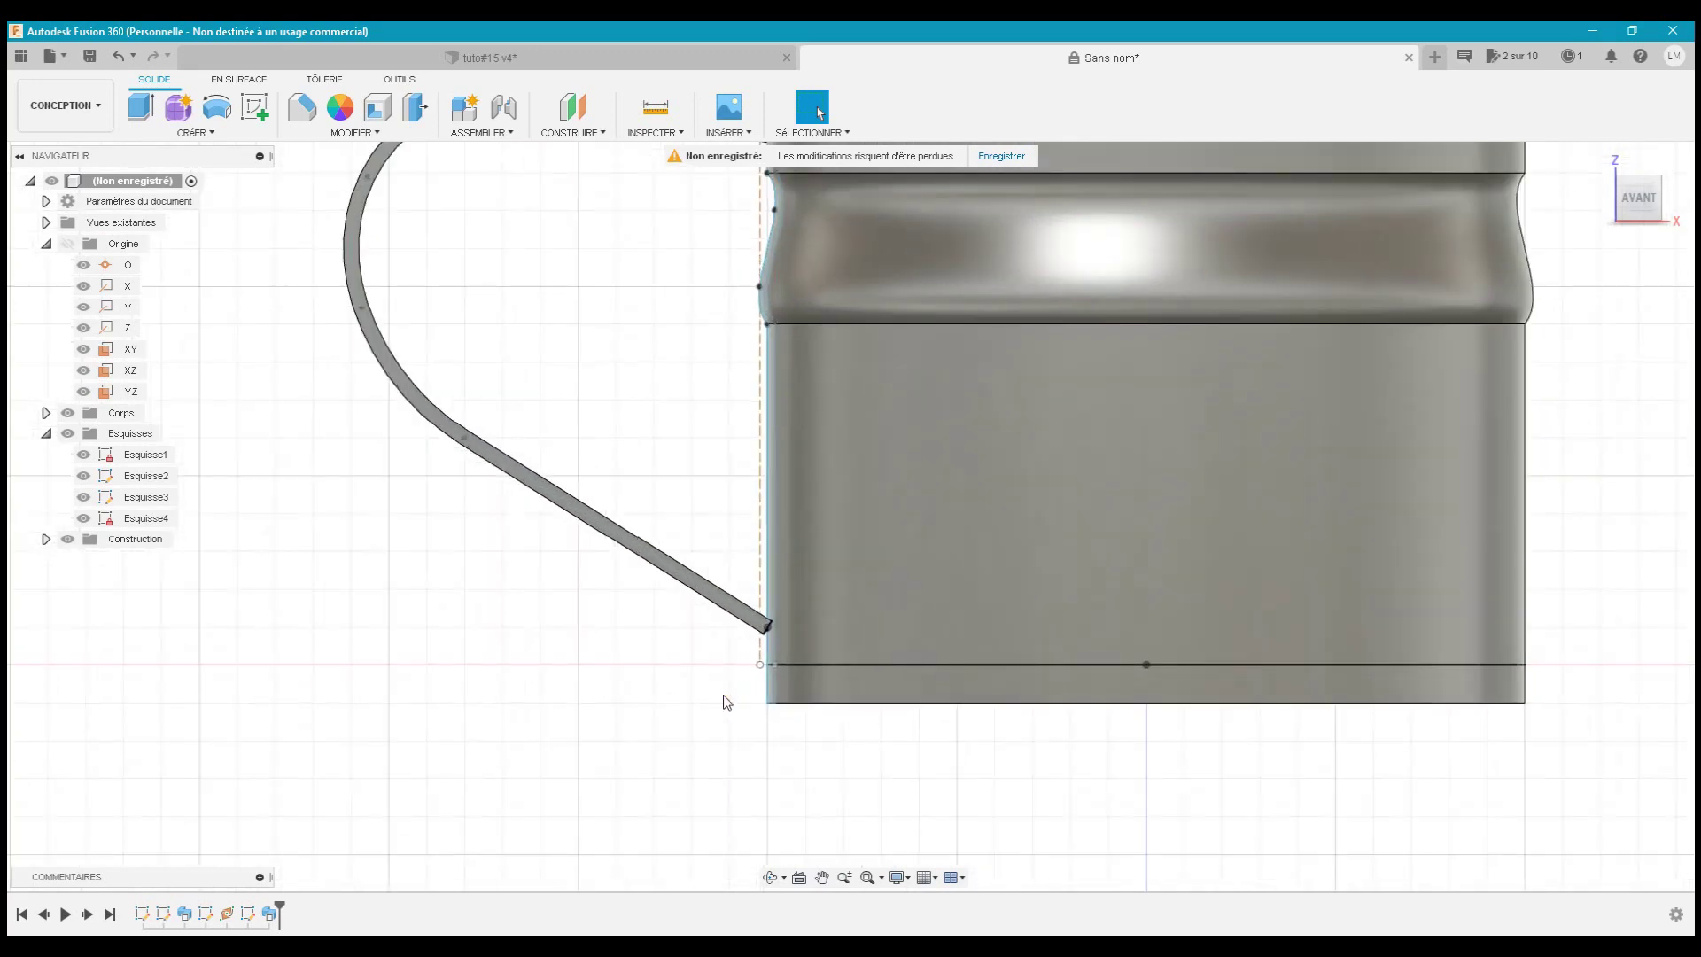
scroll(728, 632, up, 3)
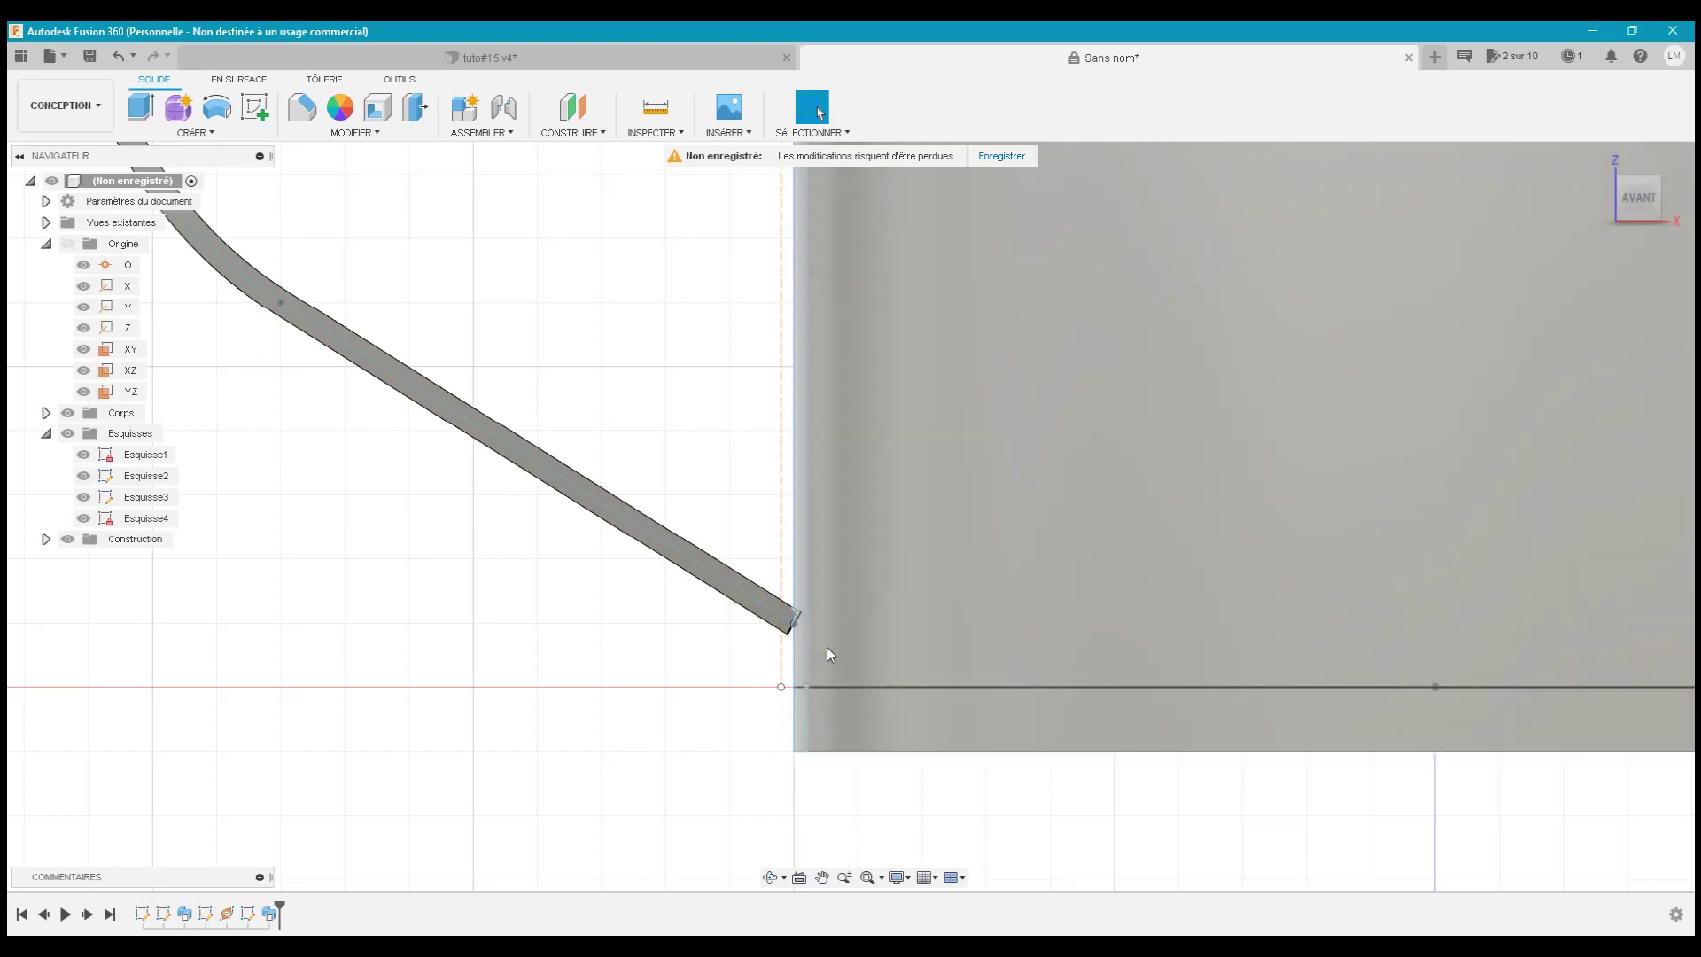
scroll(833, 631, up, 4)
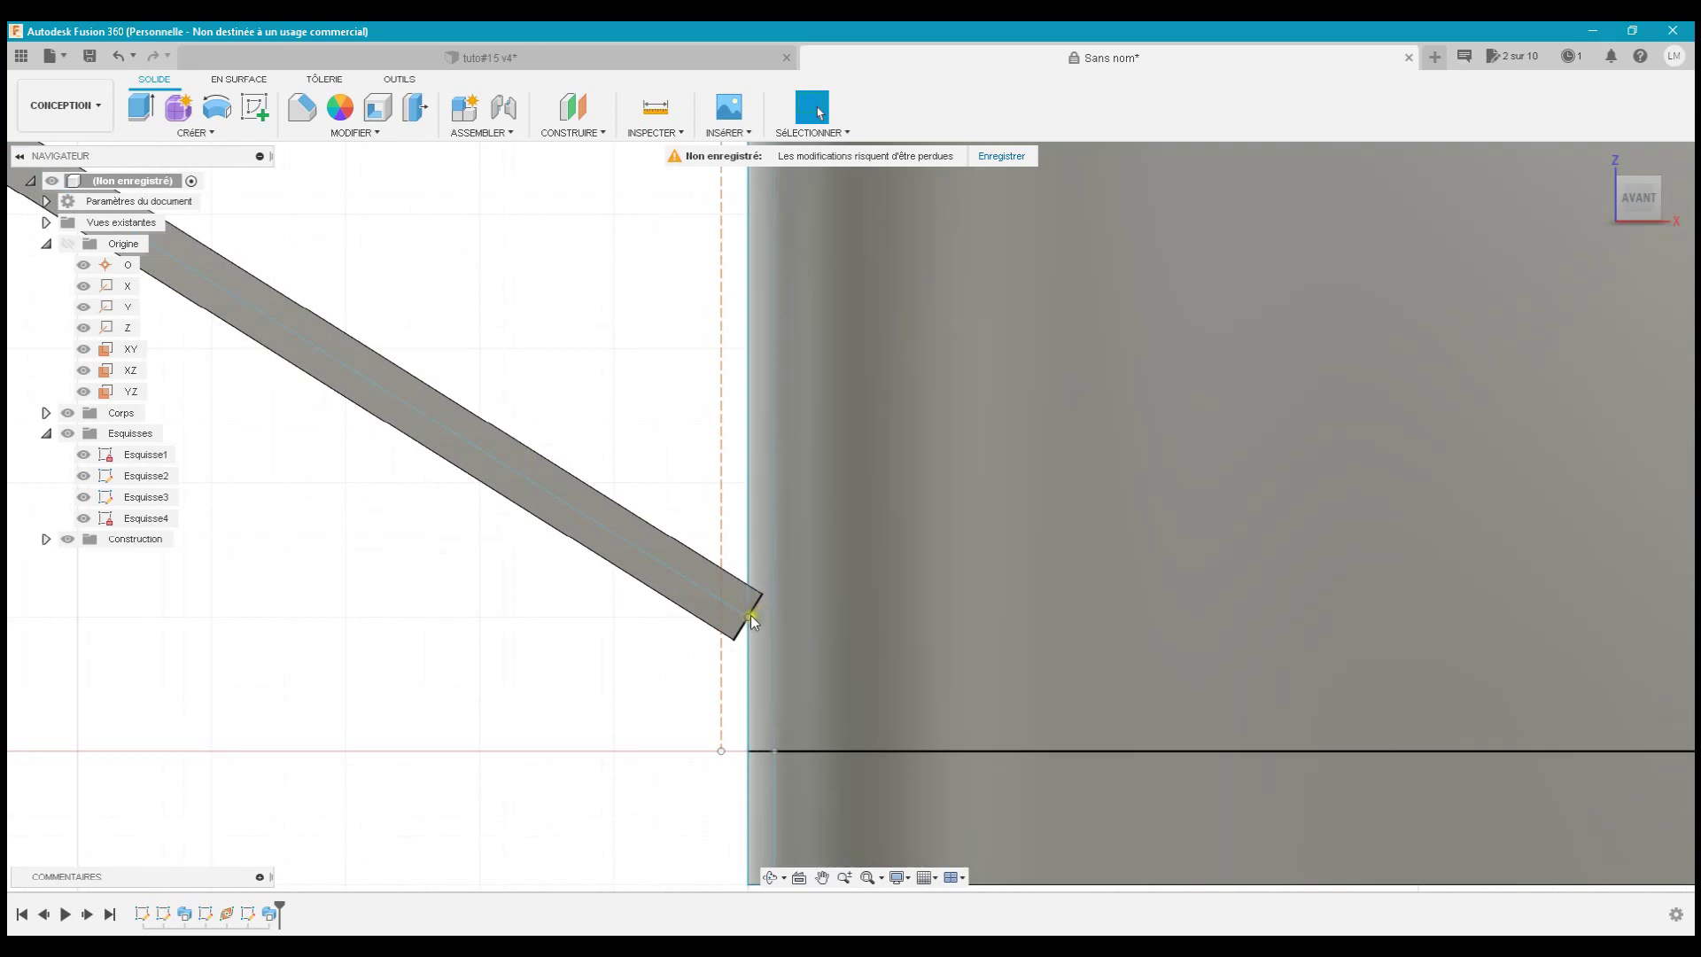
- Offset the end face of the handle's lower end by 2 mm into the can wall
mouse_move(742, 645)
shift+middle_down()
mouse_move(762, 671)
mouse_move(726, 642)
shift+middle_up()
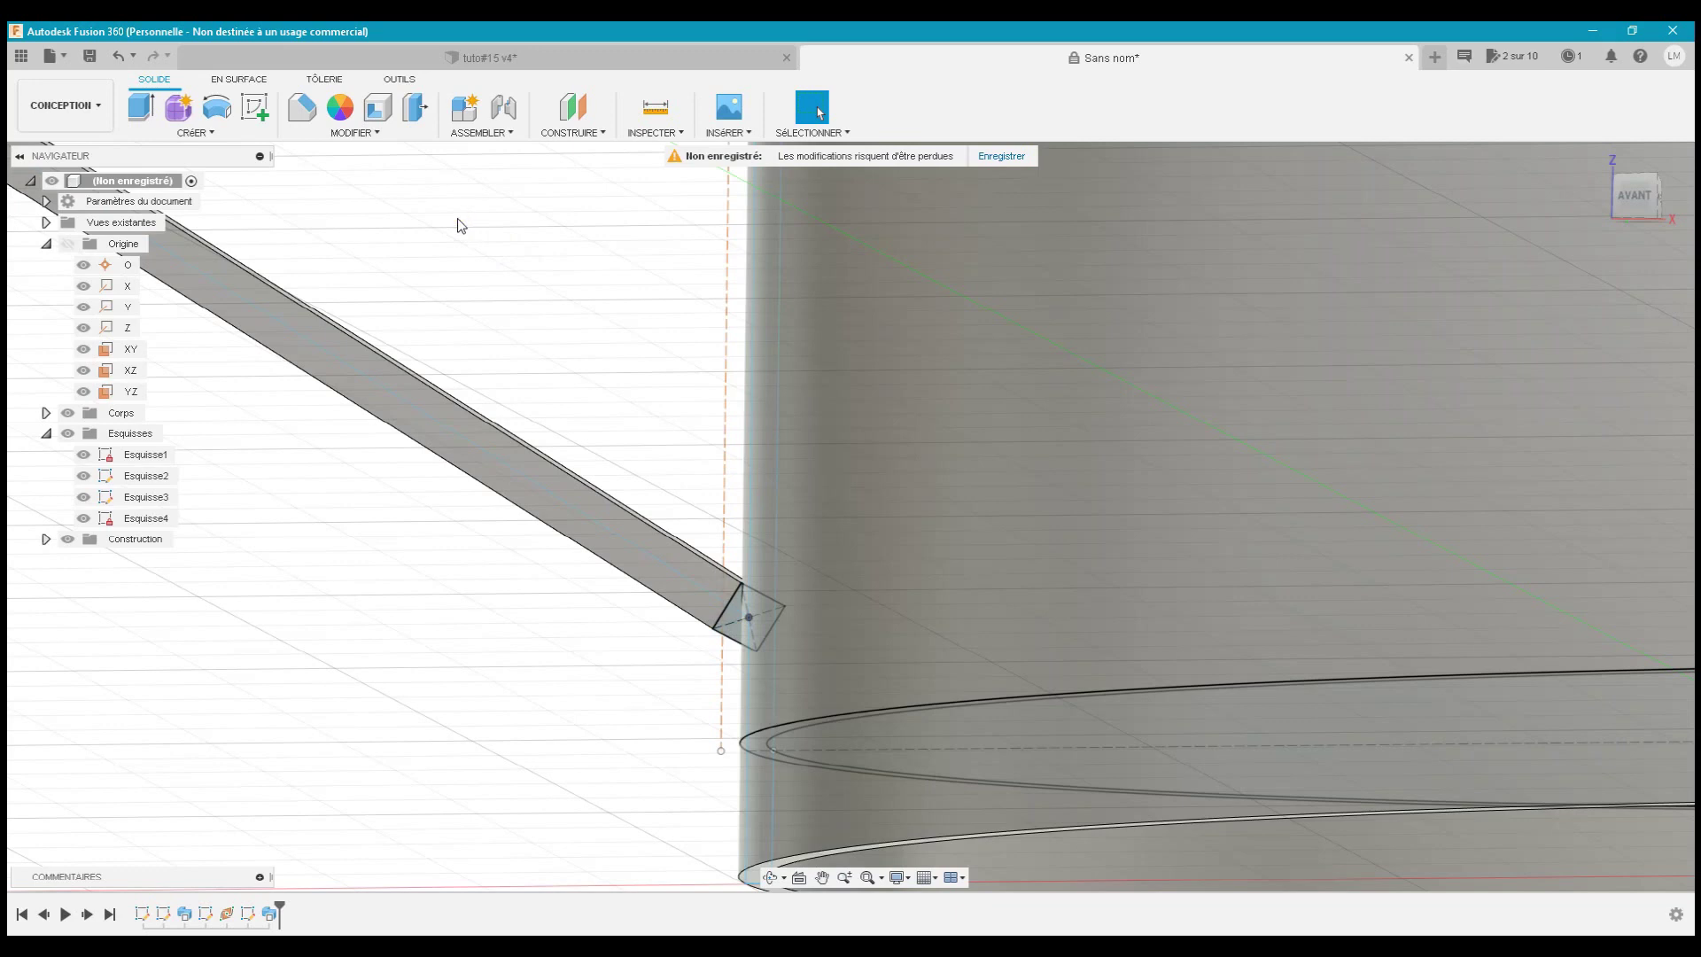
click(380, 135)
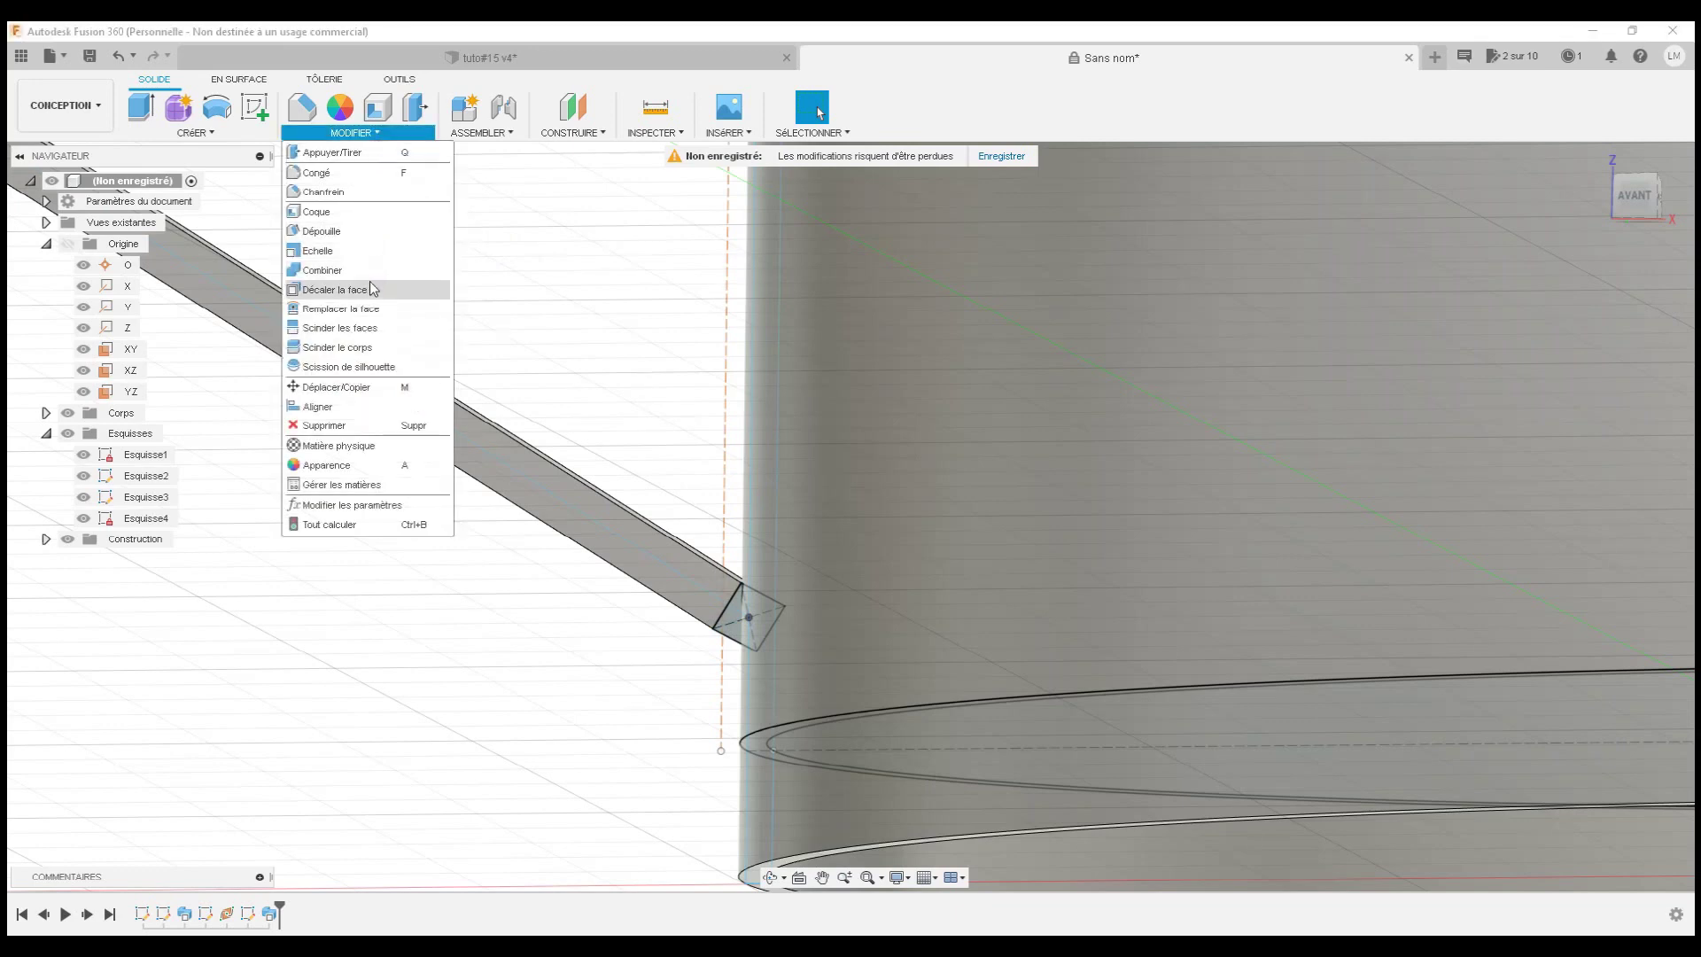
click(372, 289)
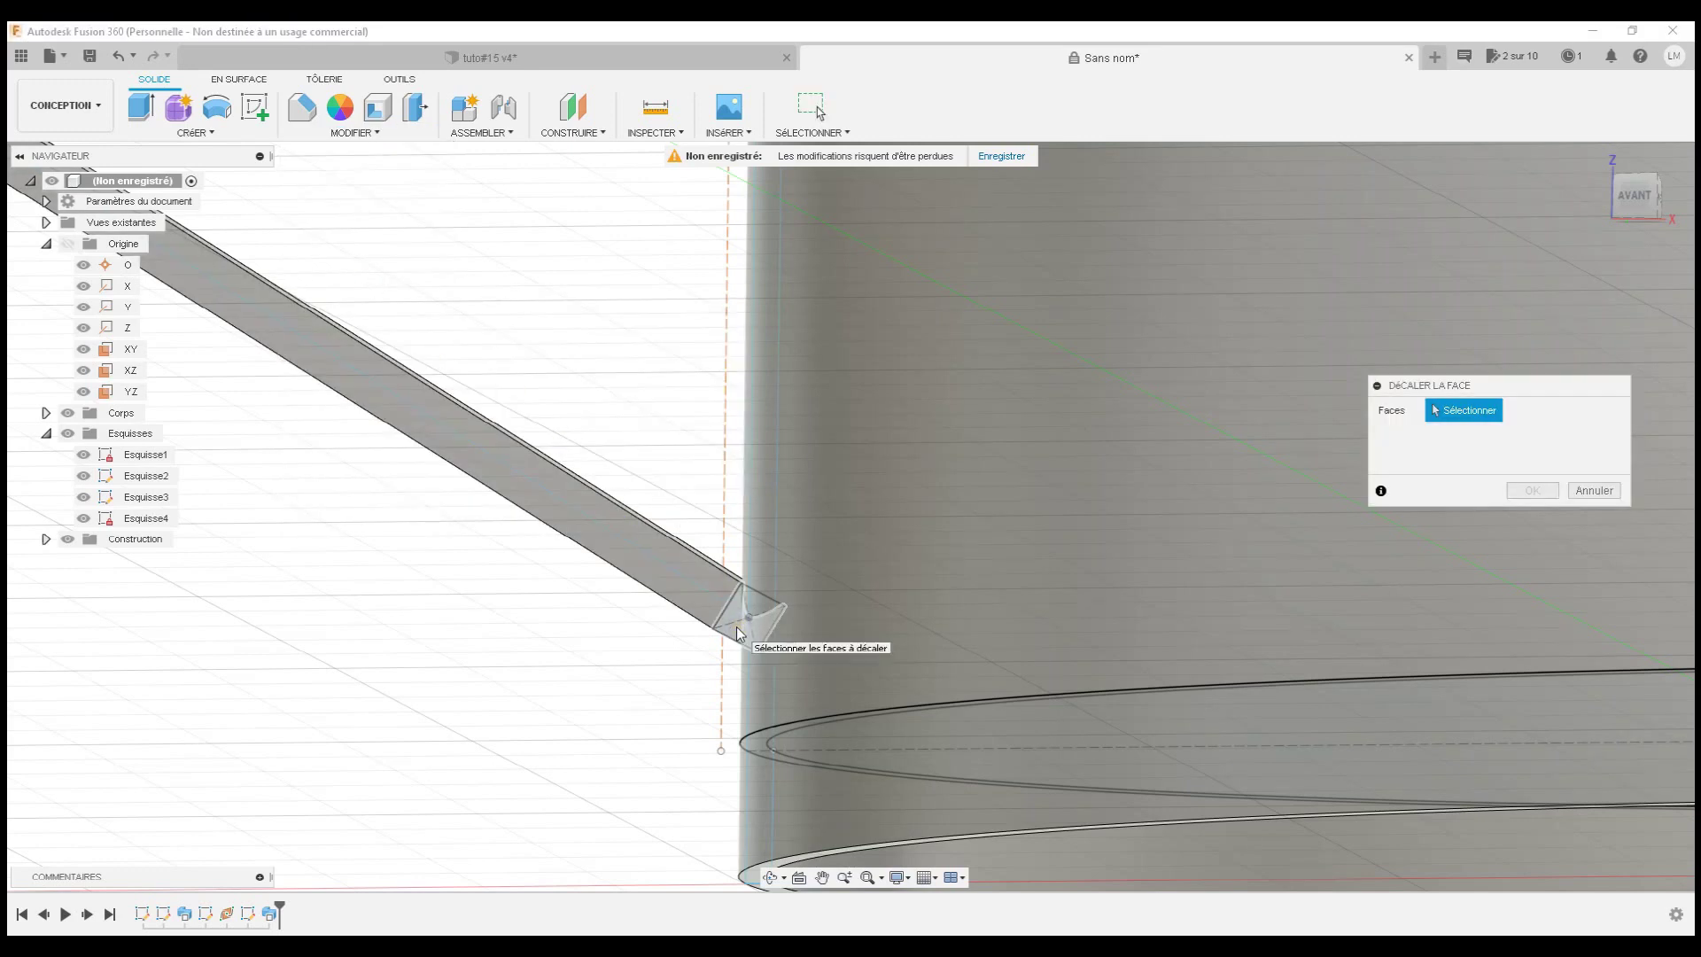
click(738, 631)
drag(758, 642, 799, 660)
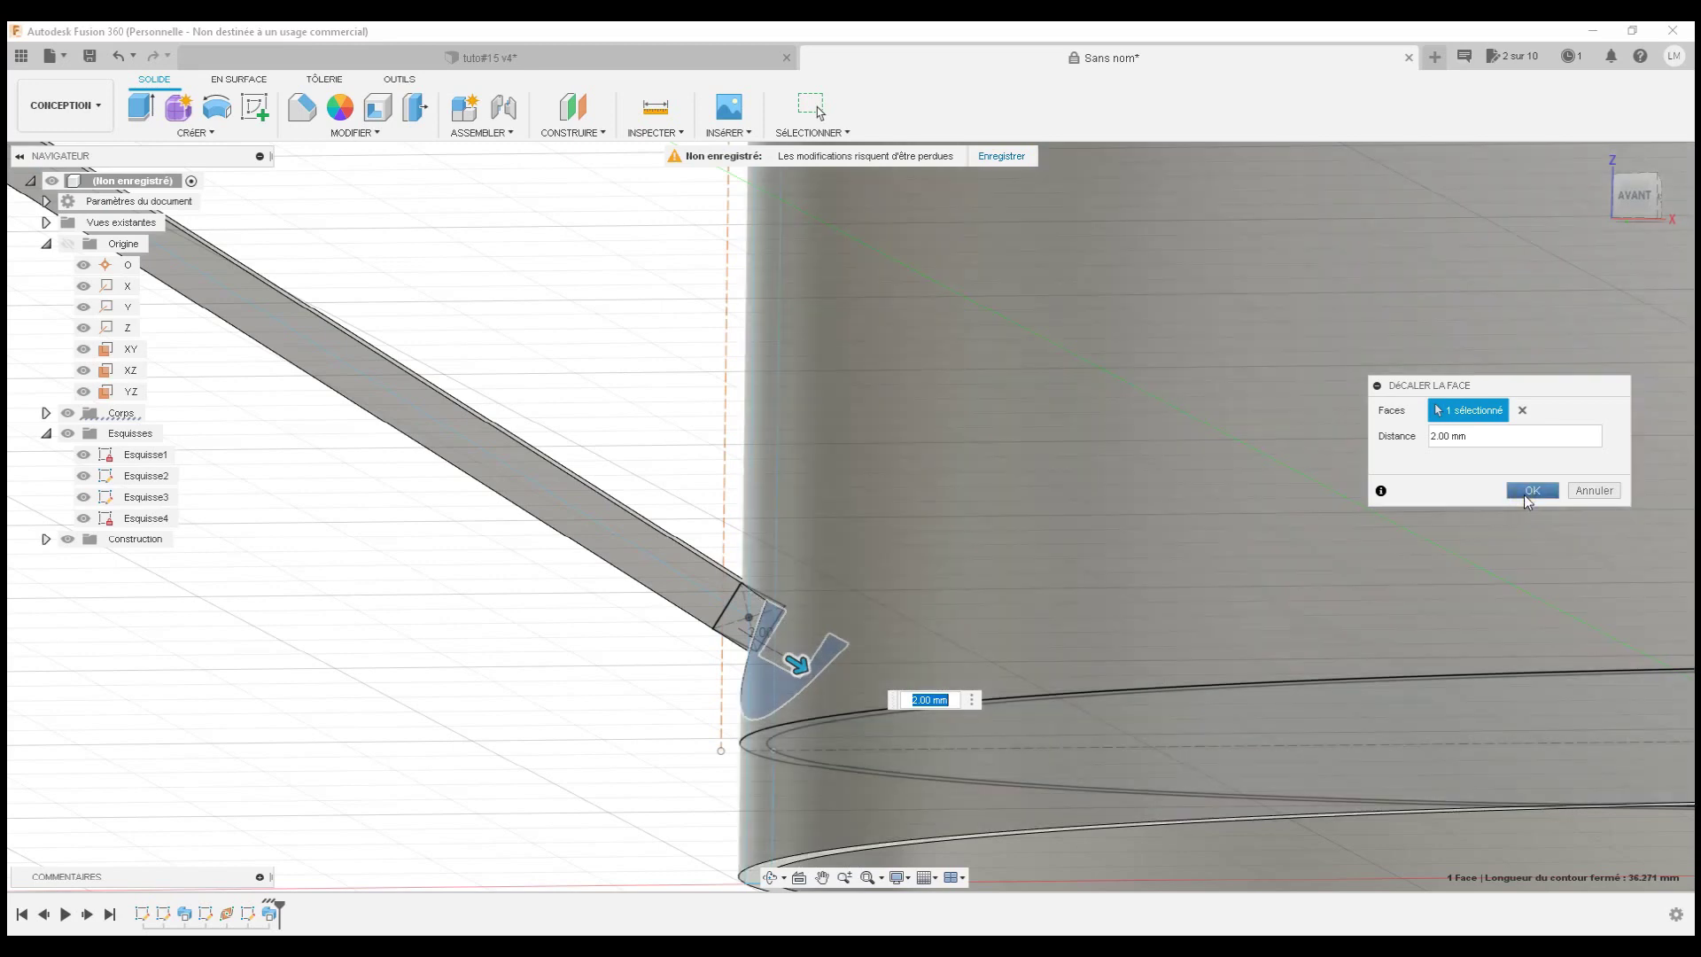
click(1526, 494)
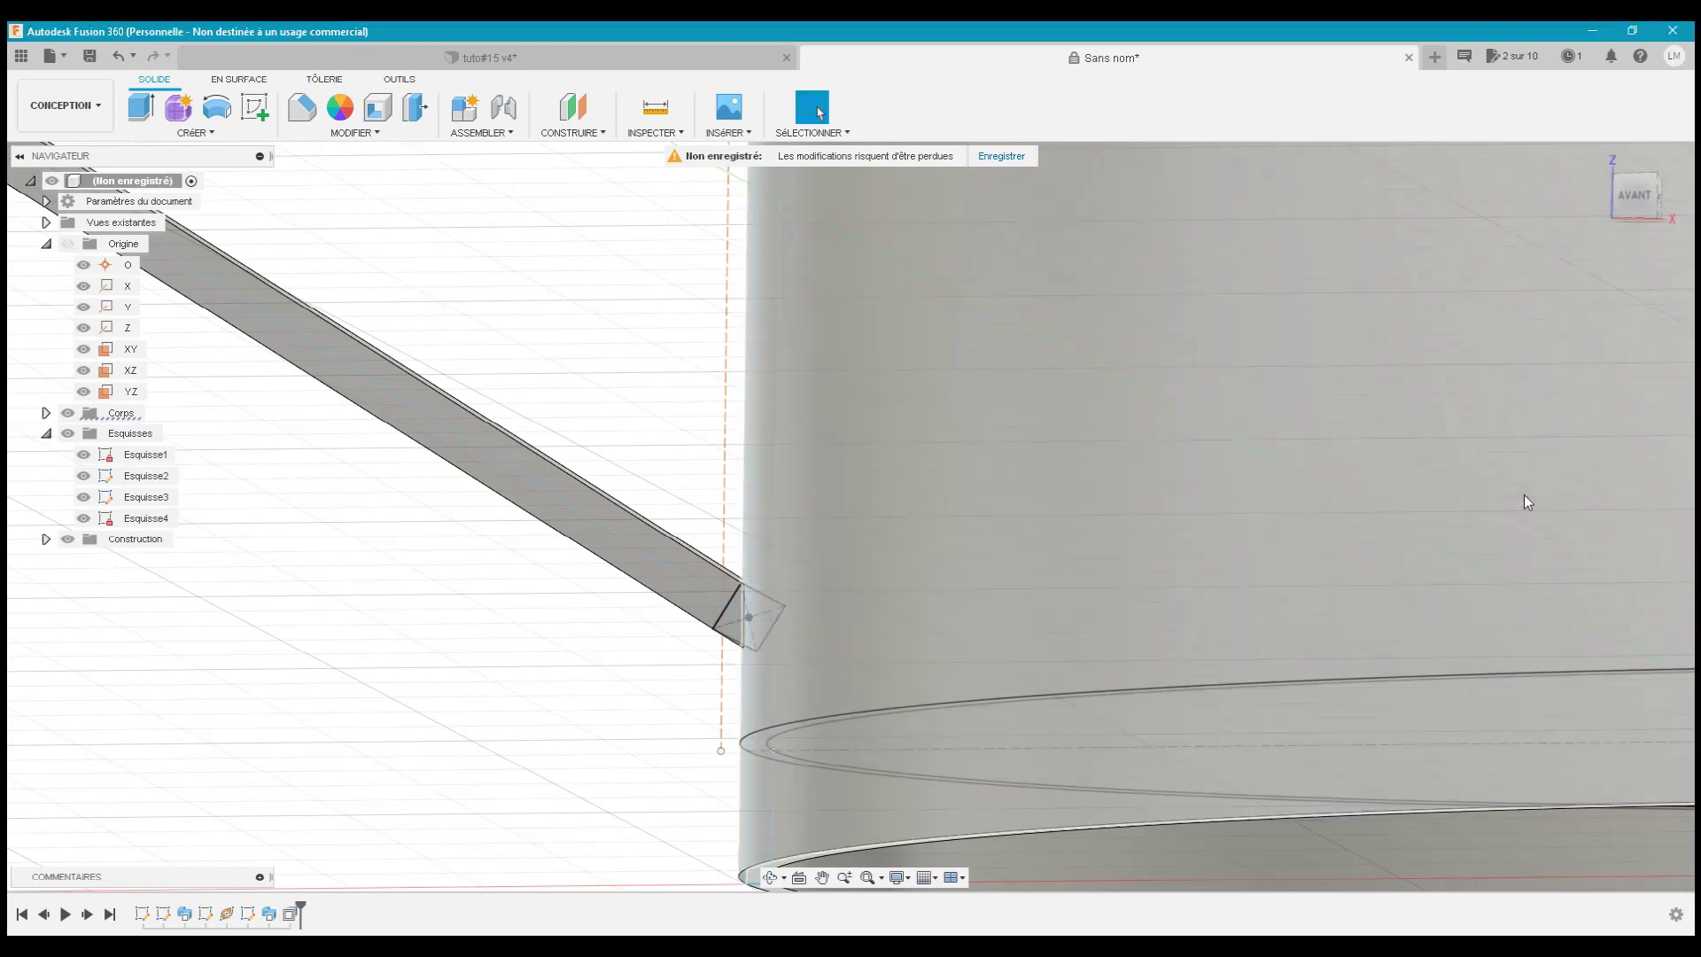
click(1636, 204)
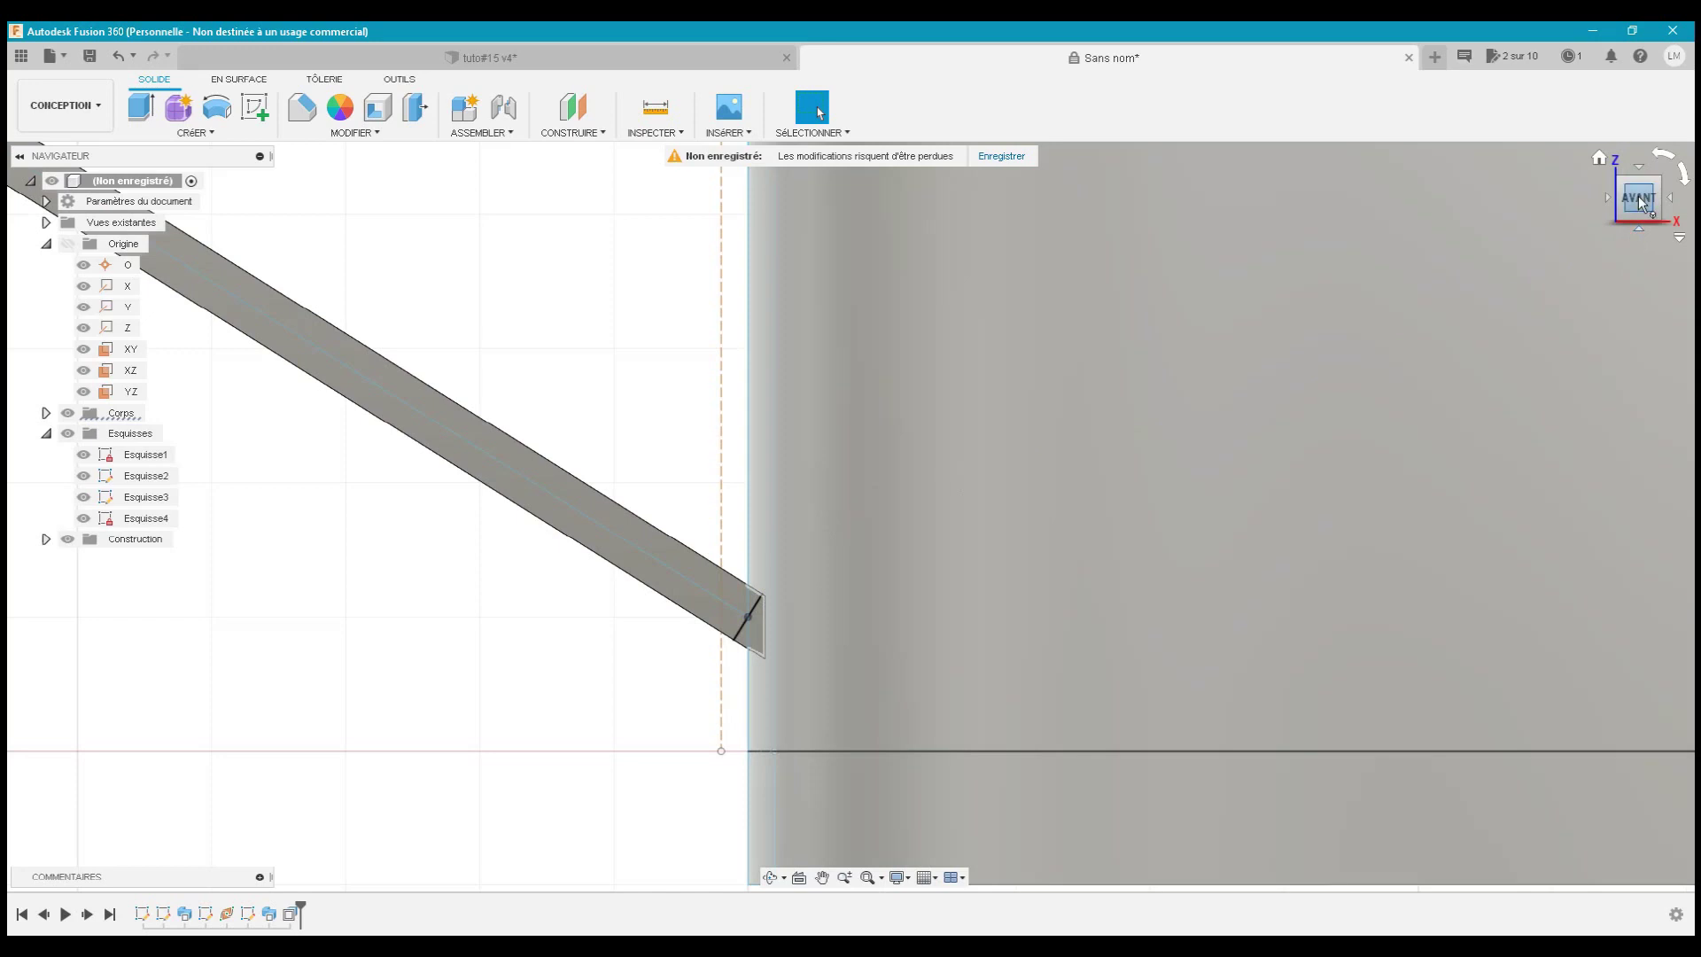
mouse_move(1642, 202)
mouse_down()
mouse_move(1632, 264)
mouse_move(1635, 164)
mouse_move(1630, 244)
mouse_up()
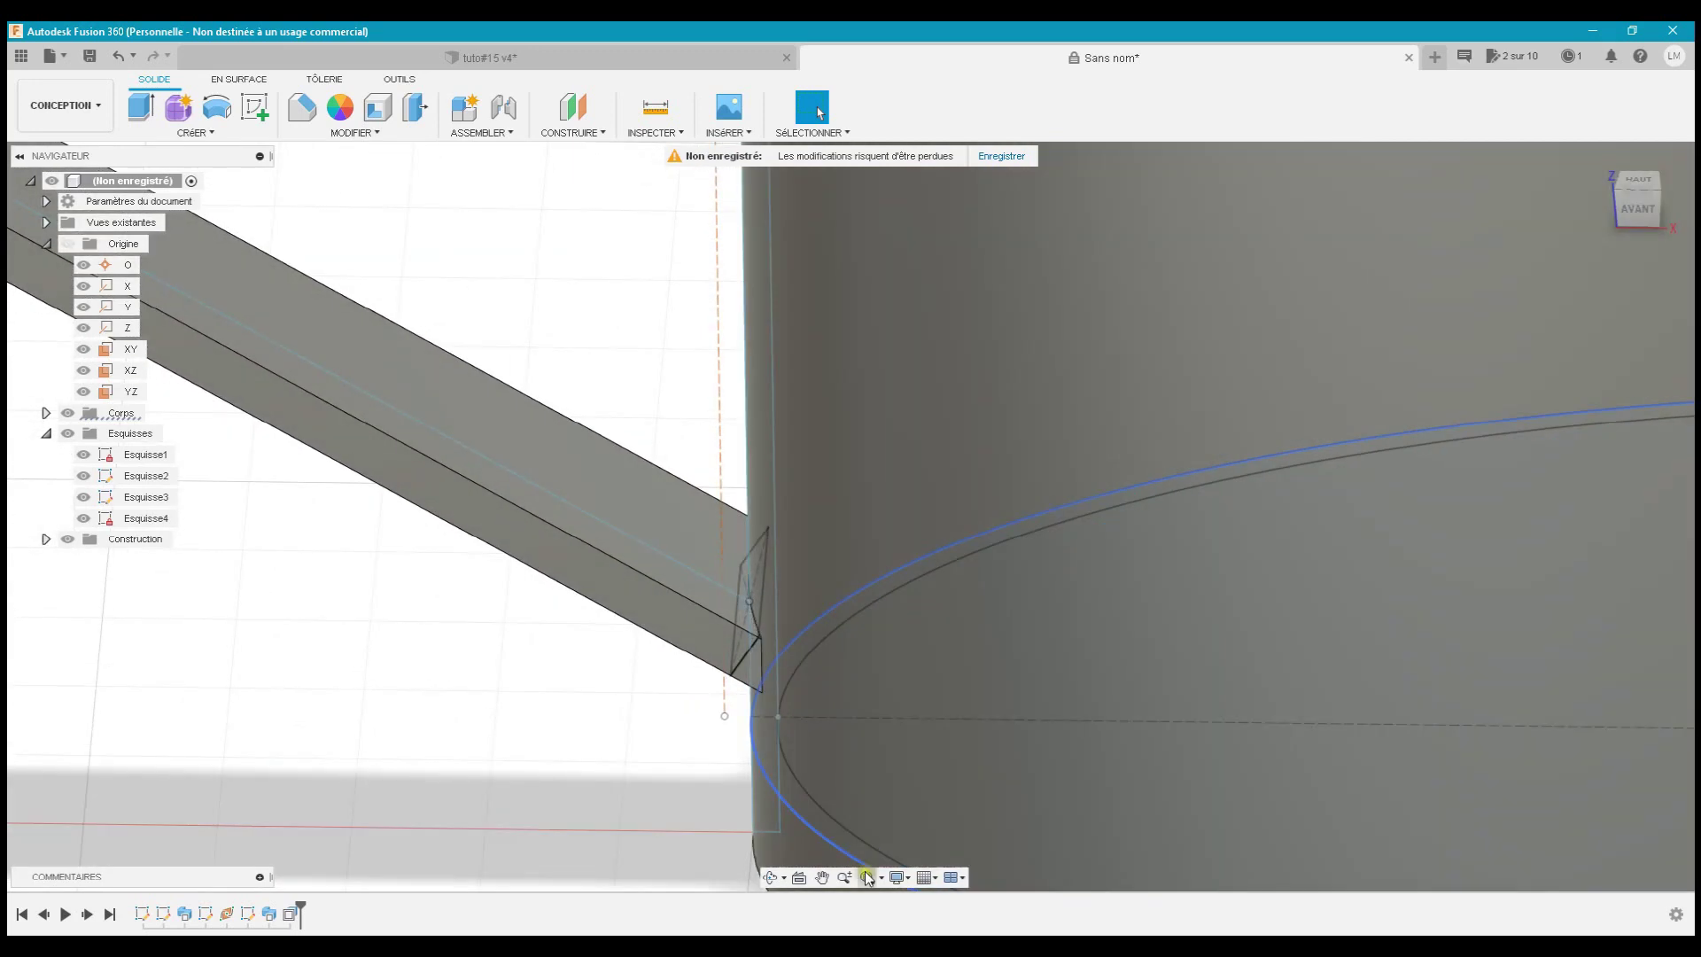
- Set up an extrusion of the handle's upper end face with its extent to the inner face of the can's rim
click(867, 877)
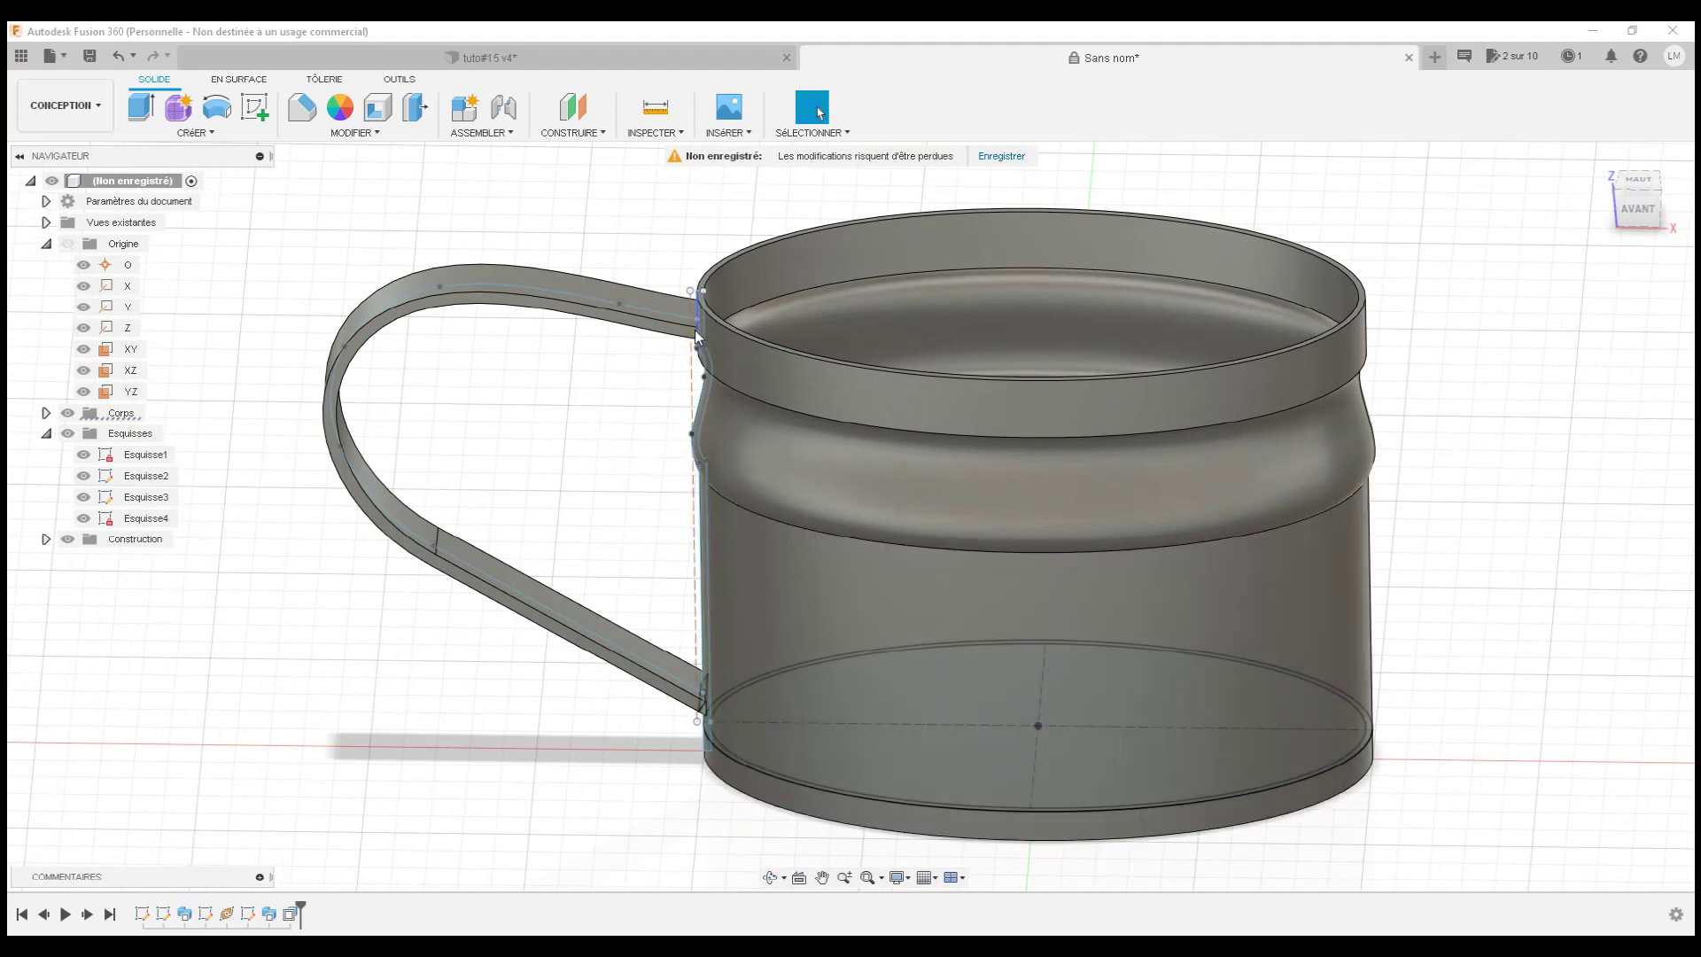
scroll(696, 334, up, 6)
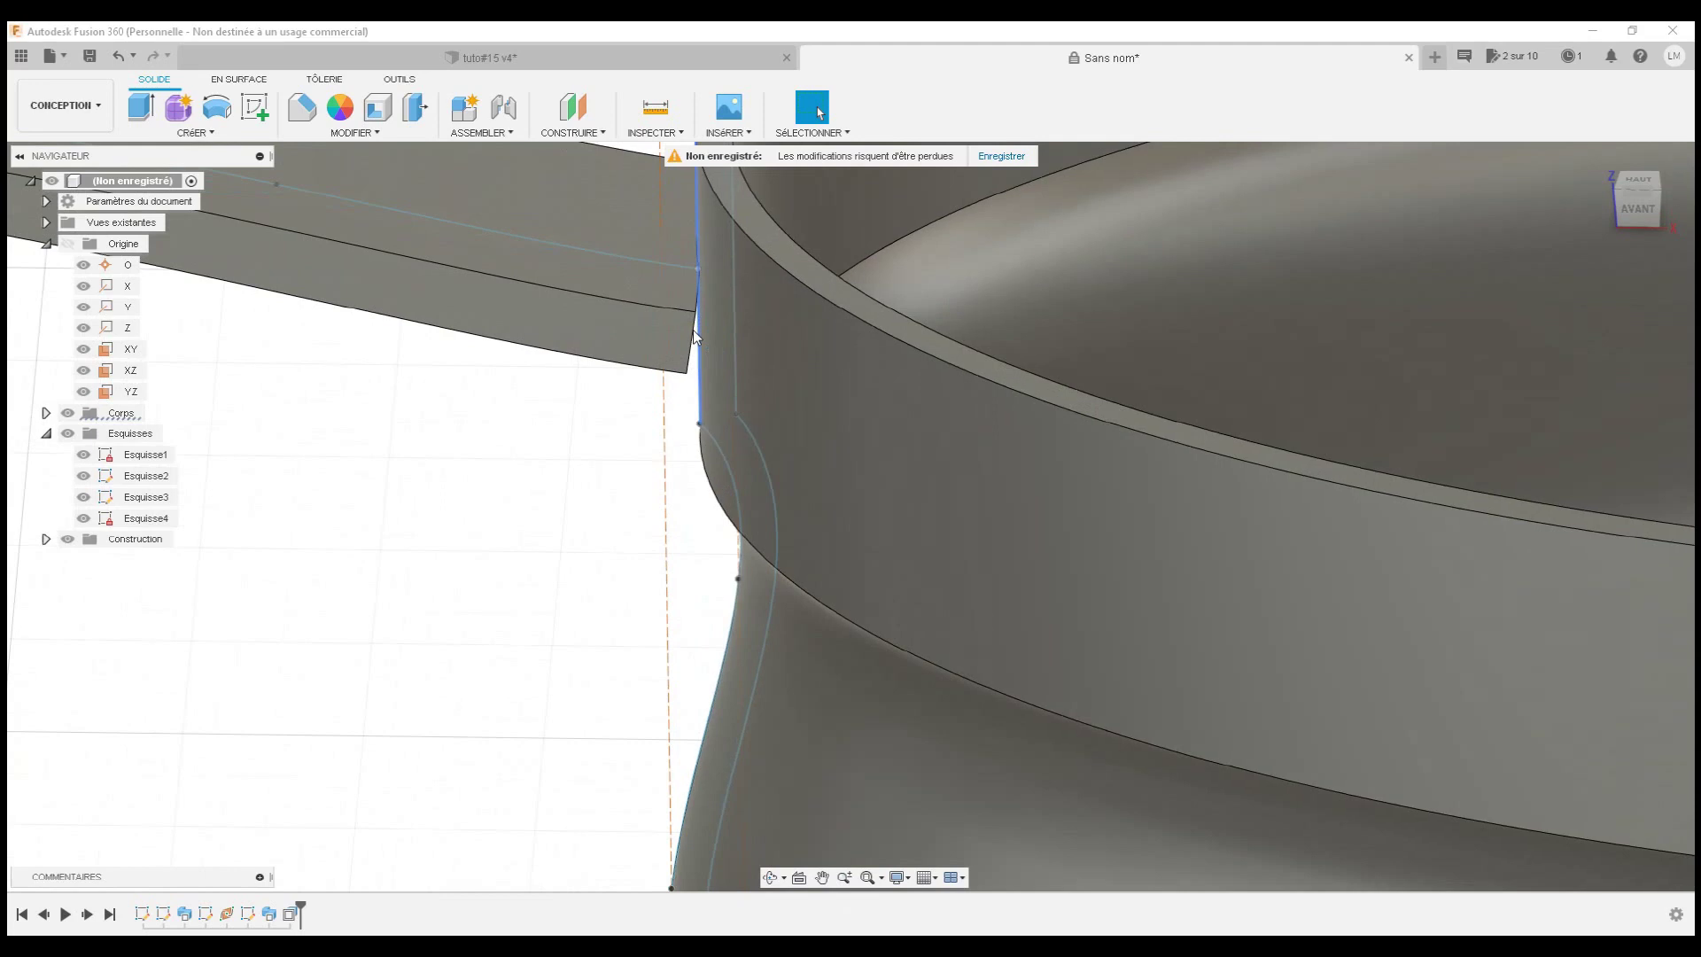
shift+middle_drag(696, 334, 678, 320)
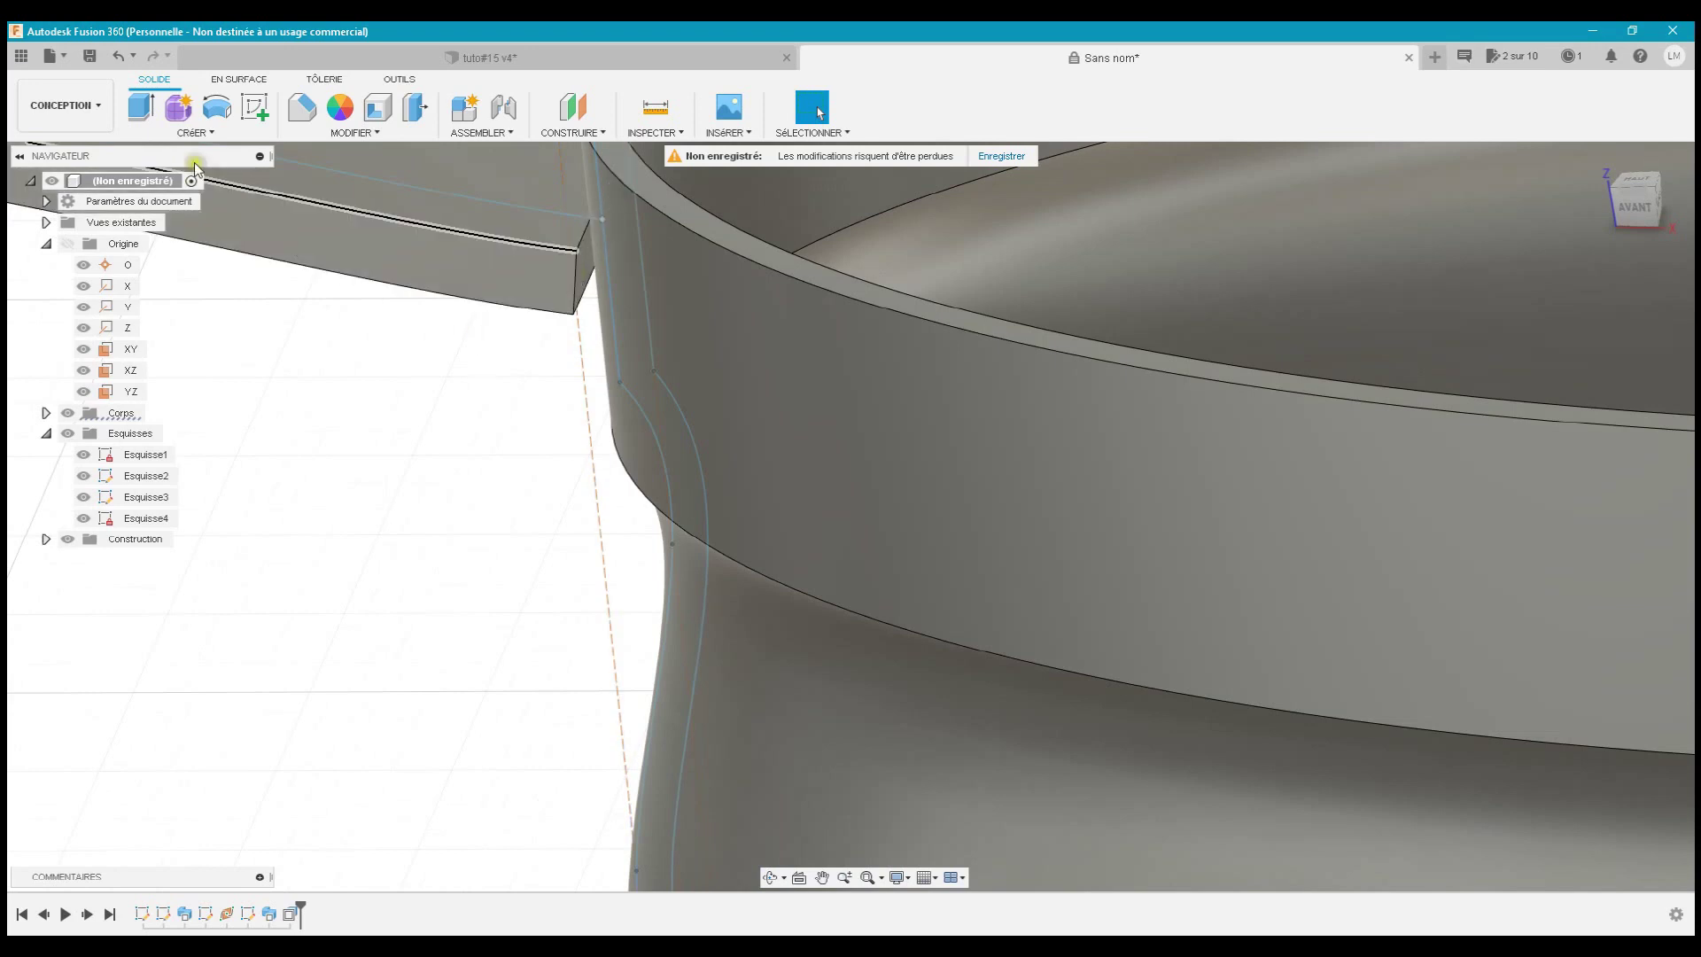
click(141, 110)
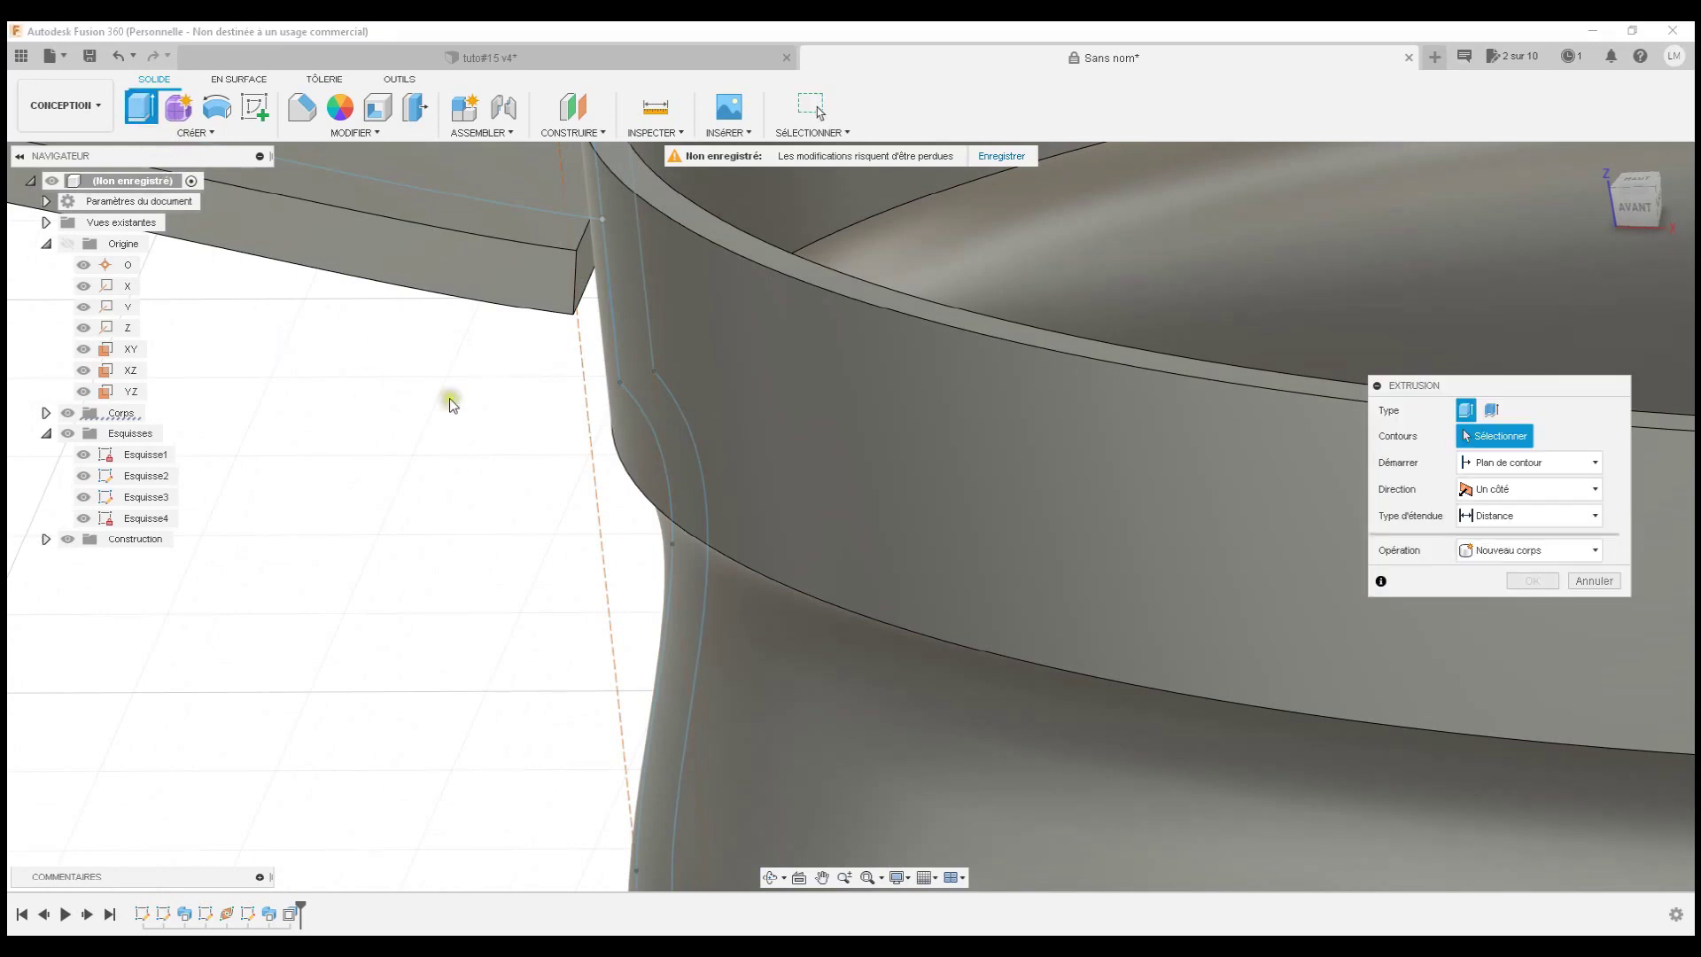
click(583, 285)
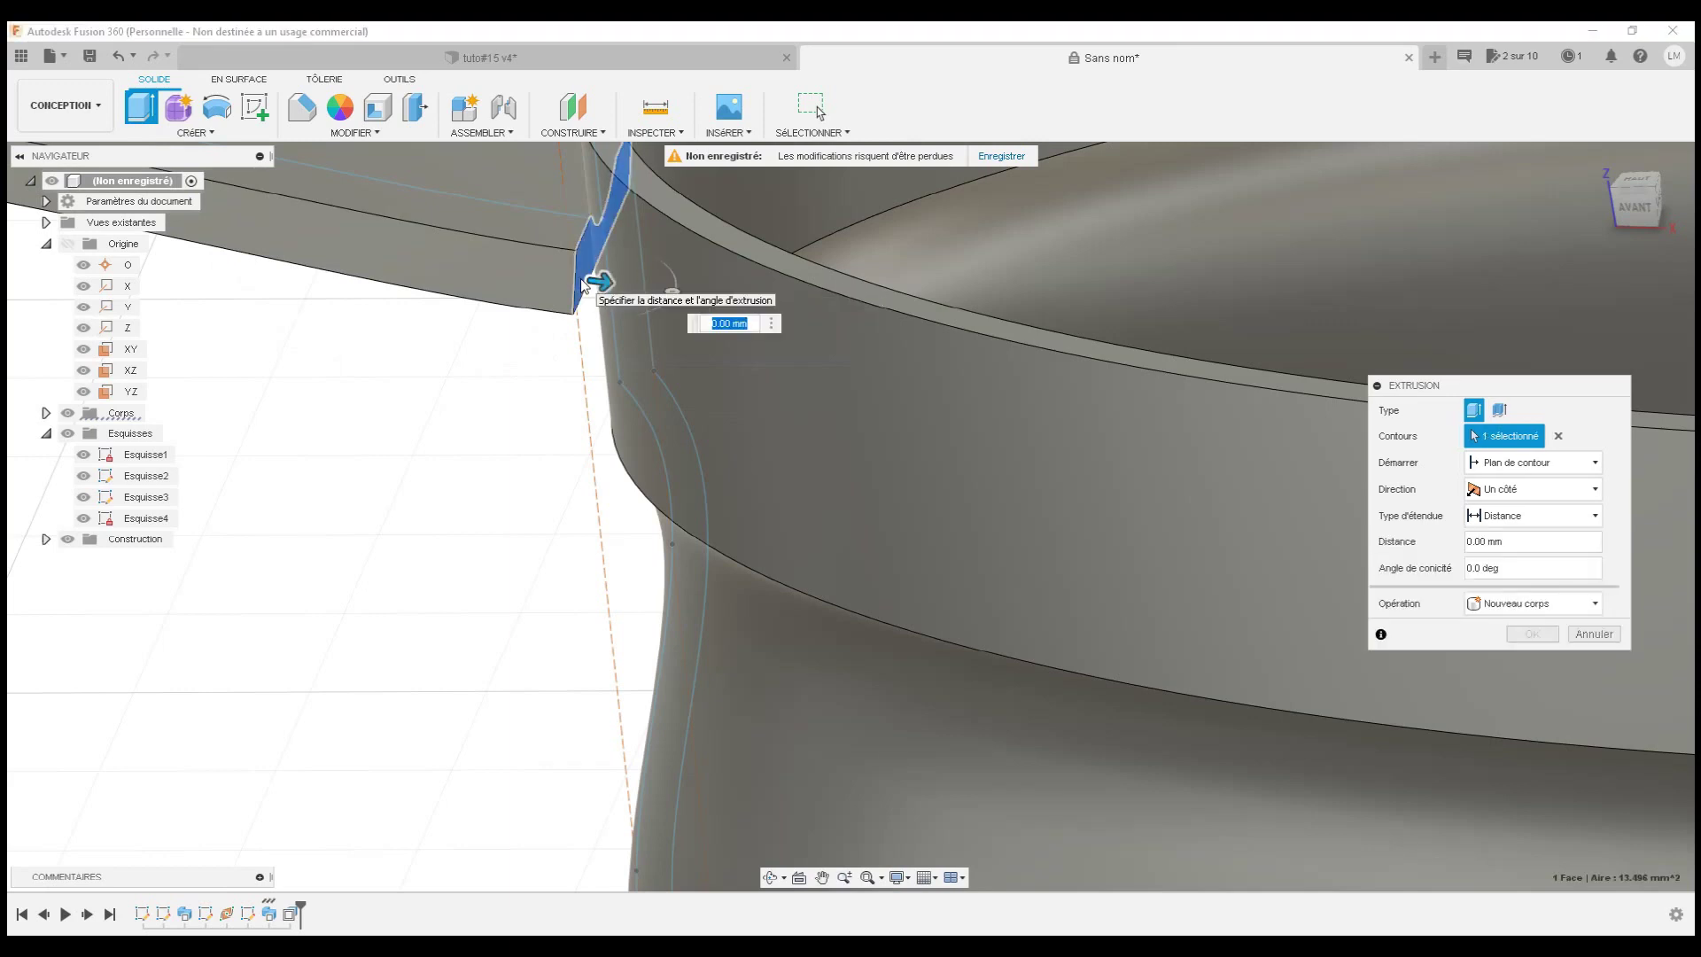
shift+middle_drag(589, 294, 581, 412)
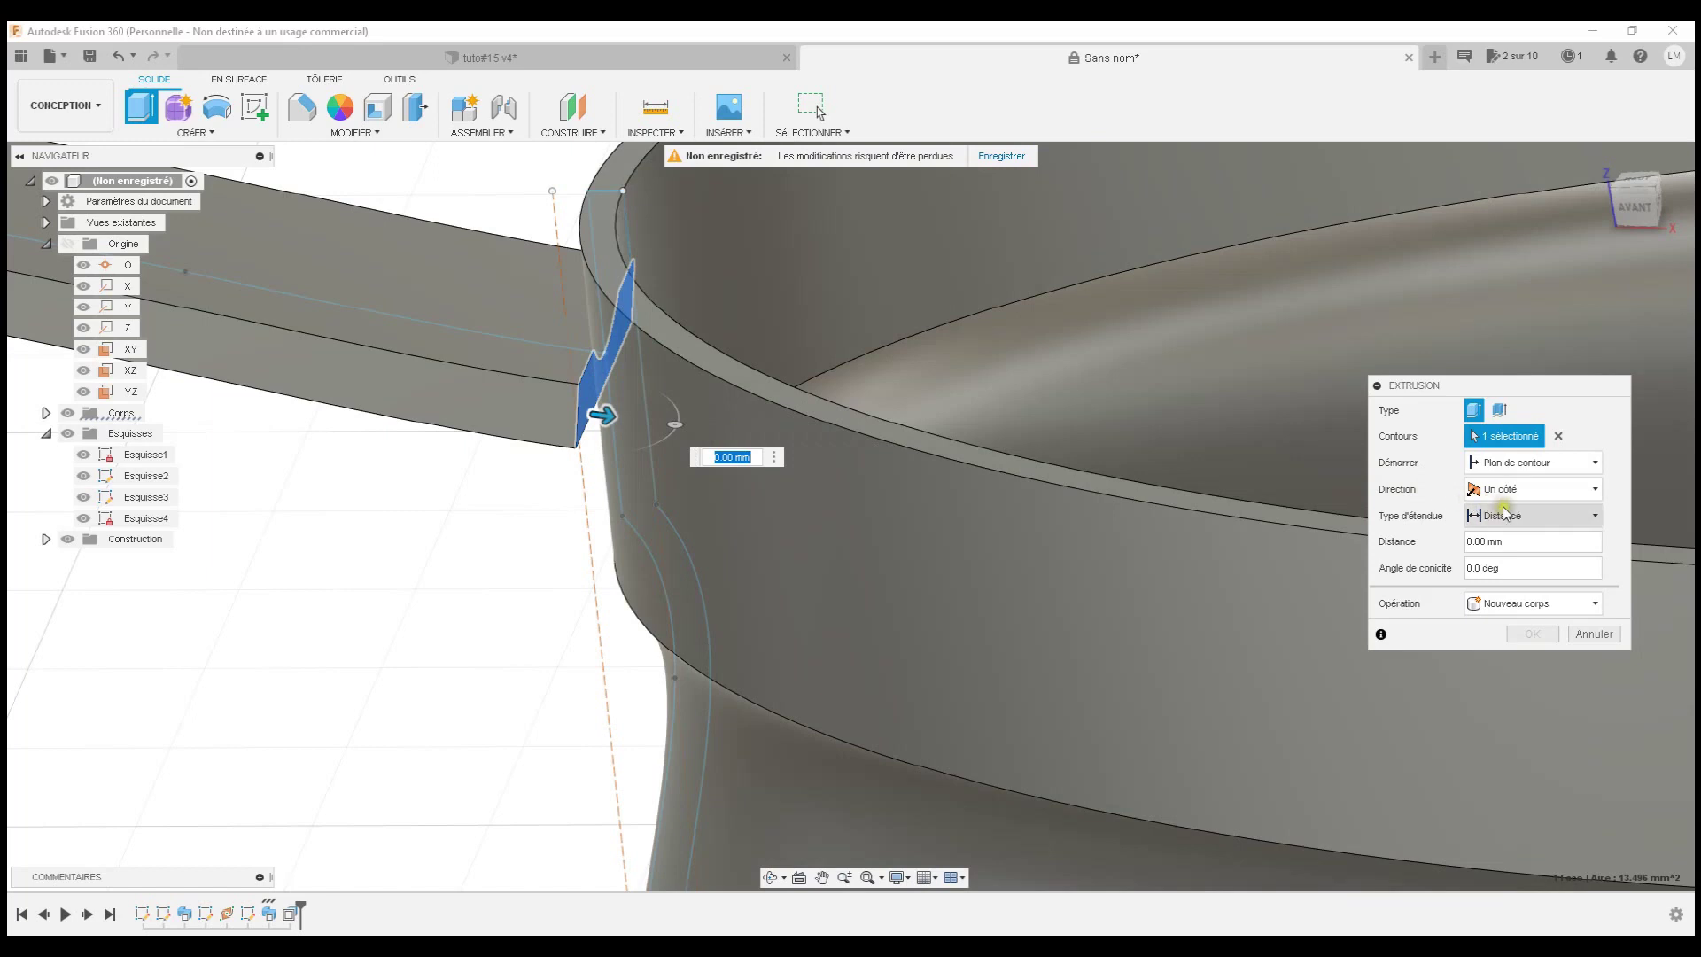
click(1511, 516)
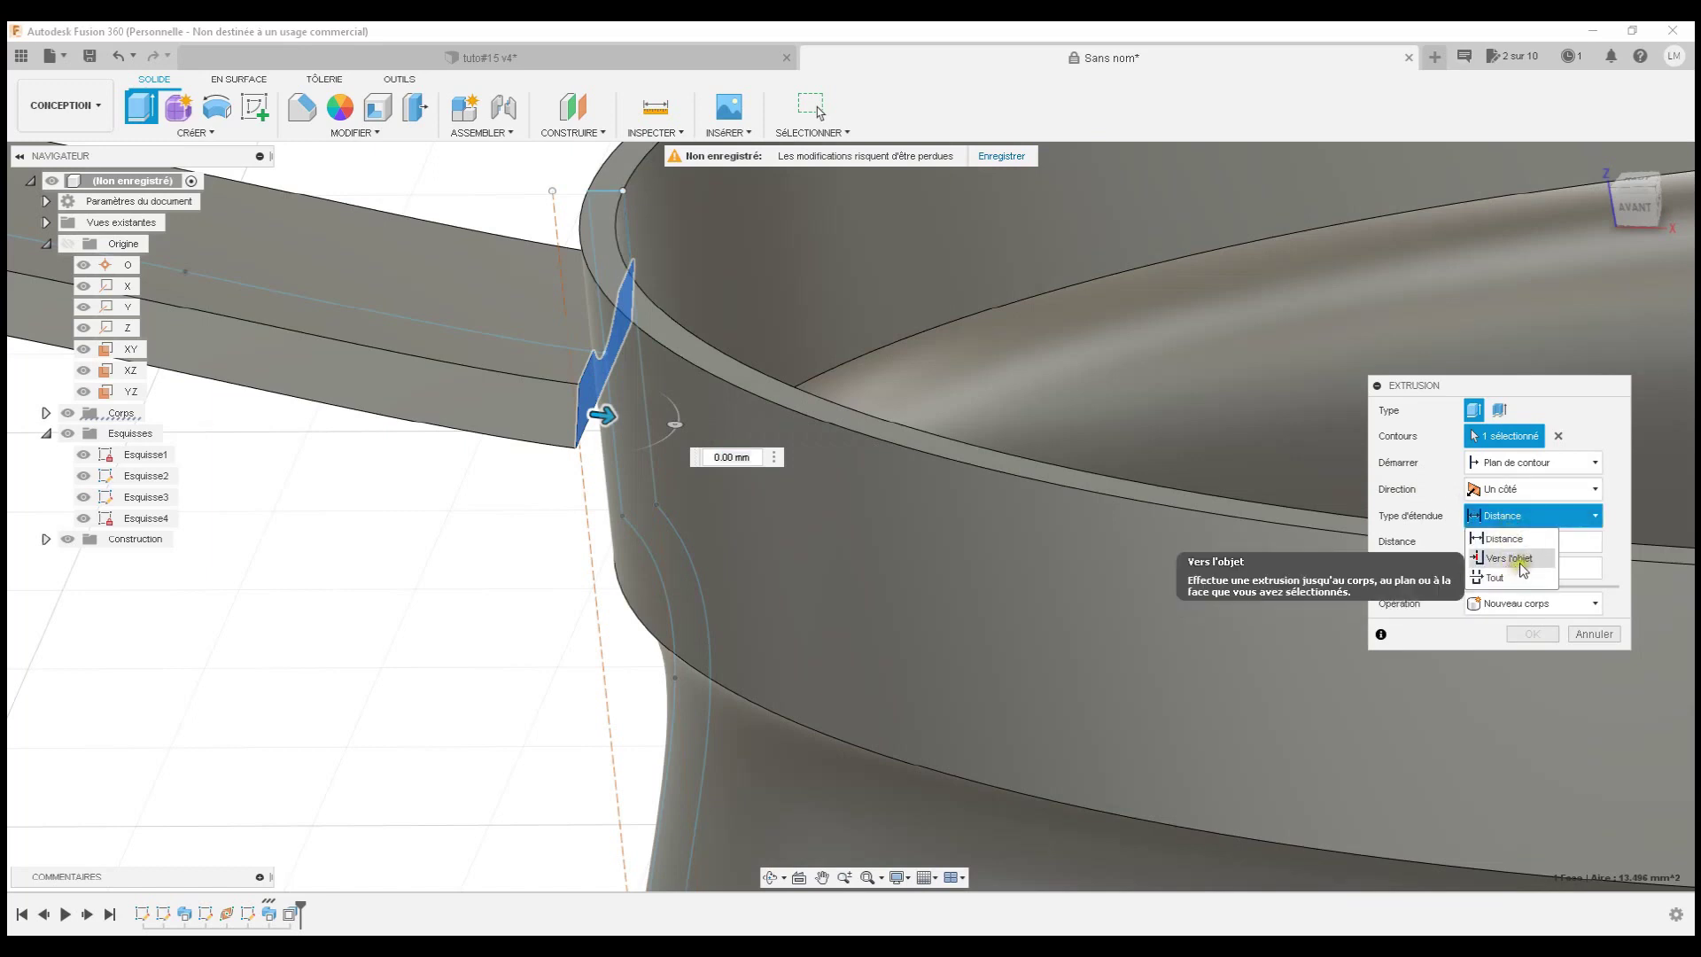
click(1516, 559)
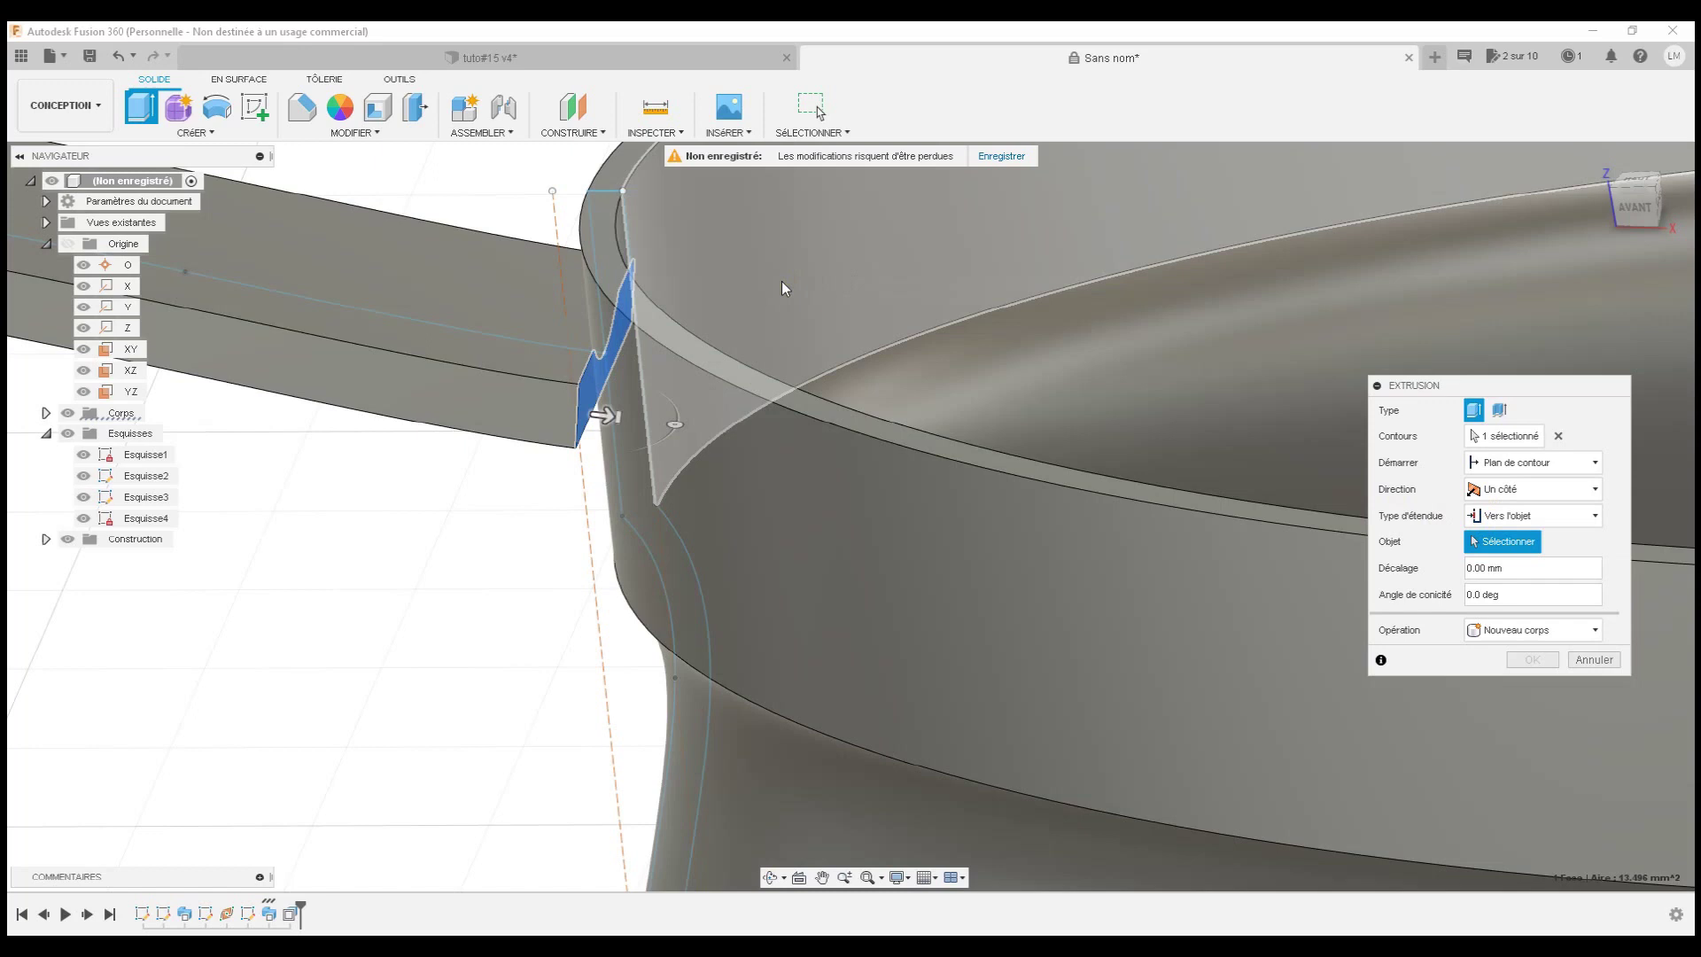
click(783, 288)
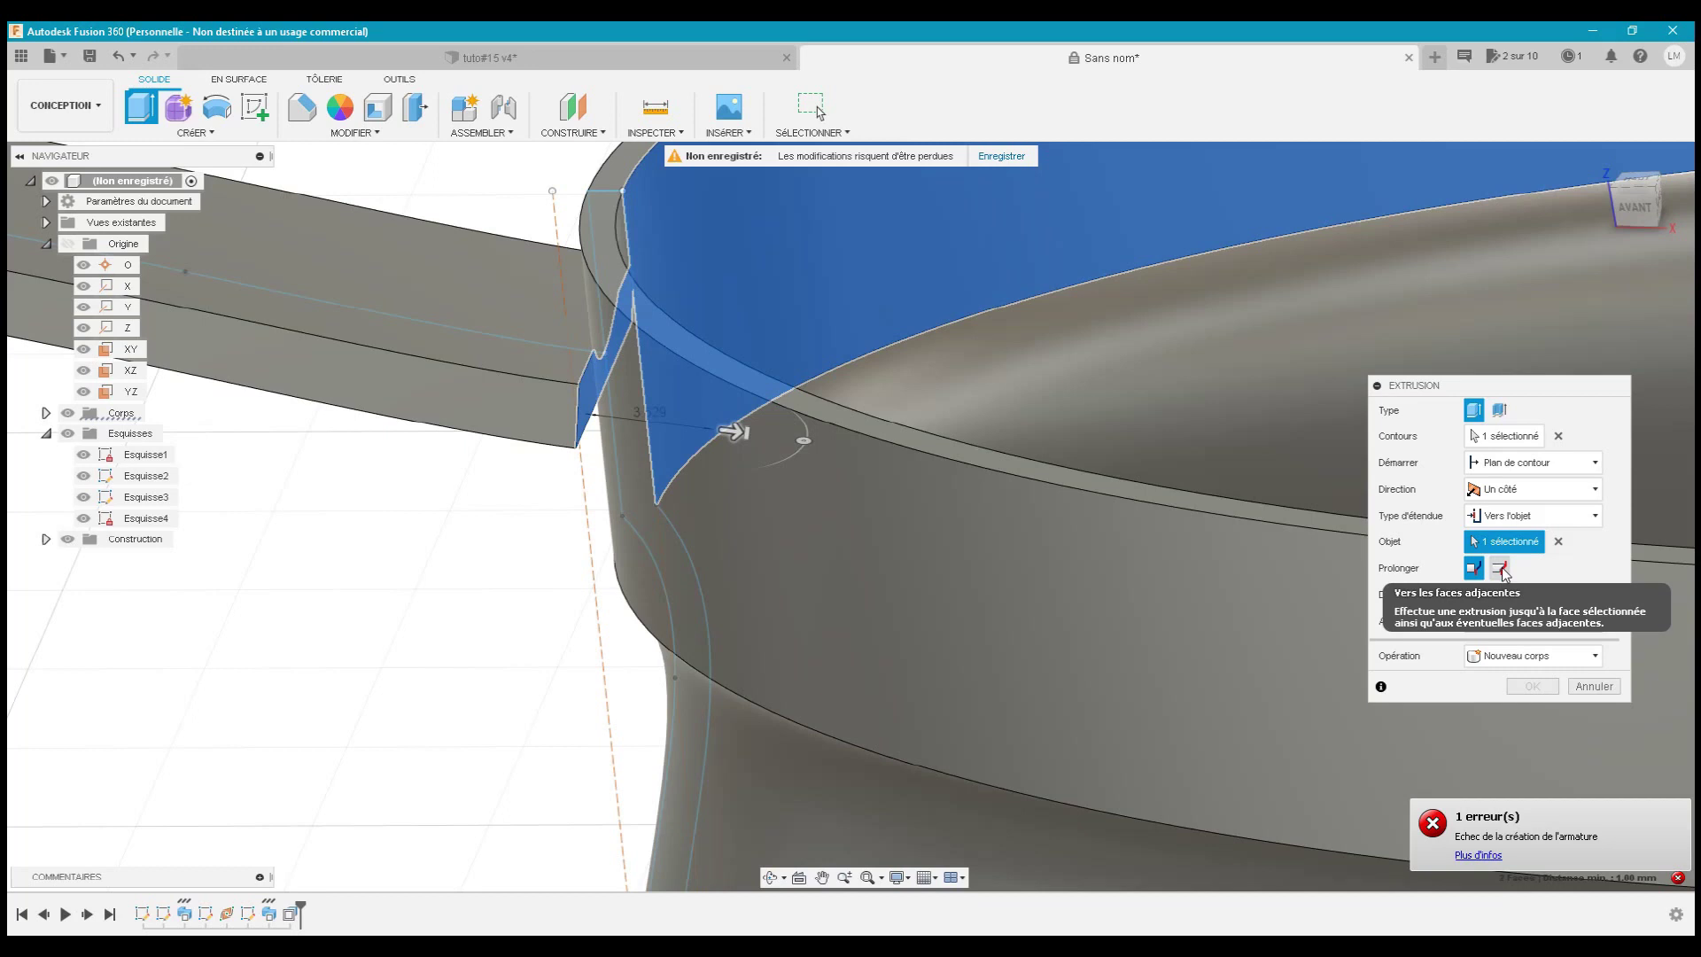
- Extend the extrusion to the adjacent faces and join it to the can body
click(1500, 569)
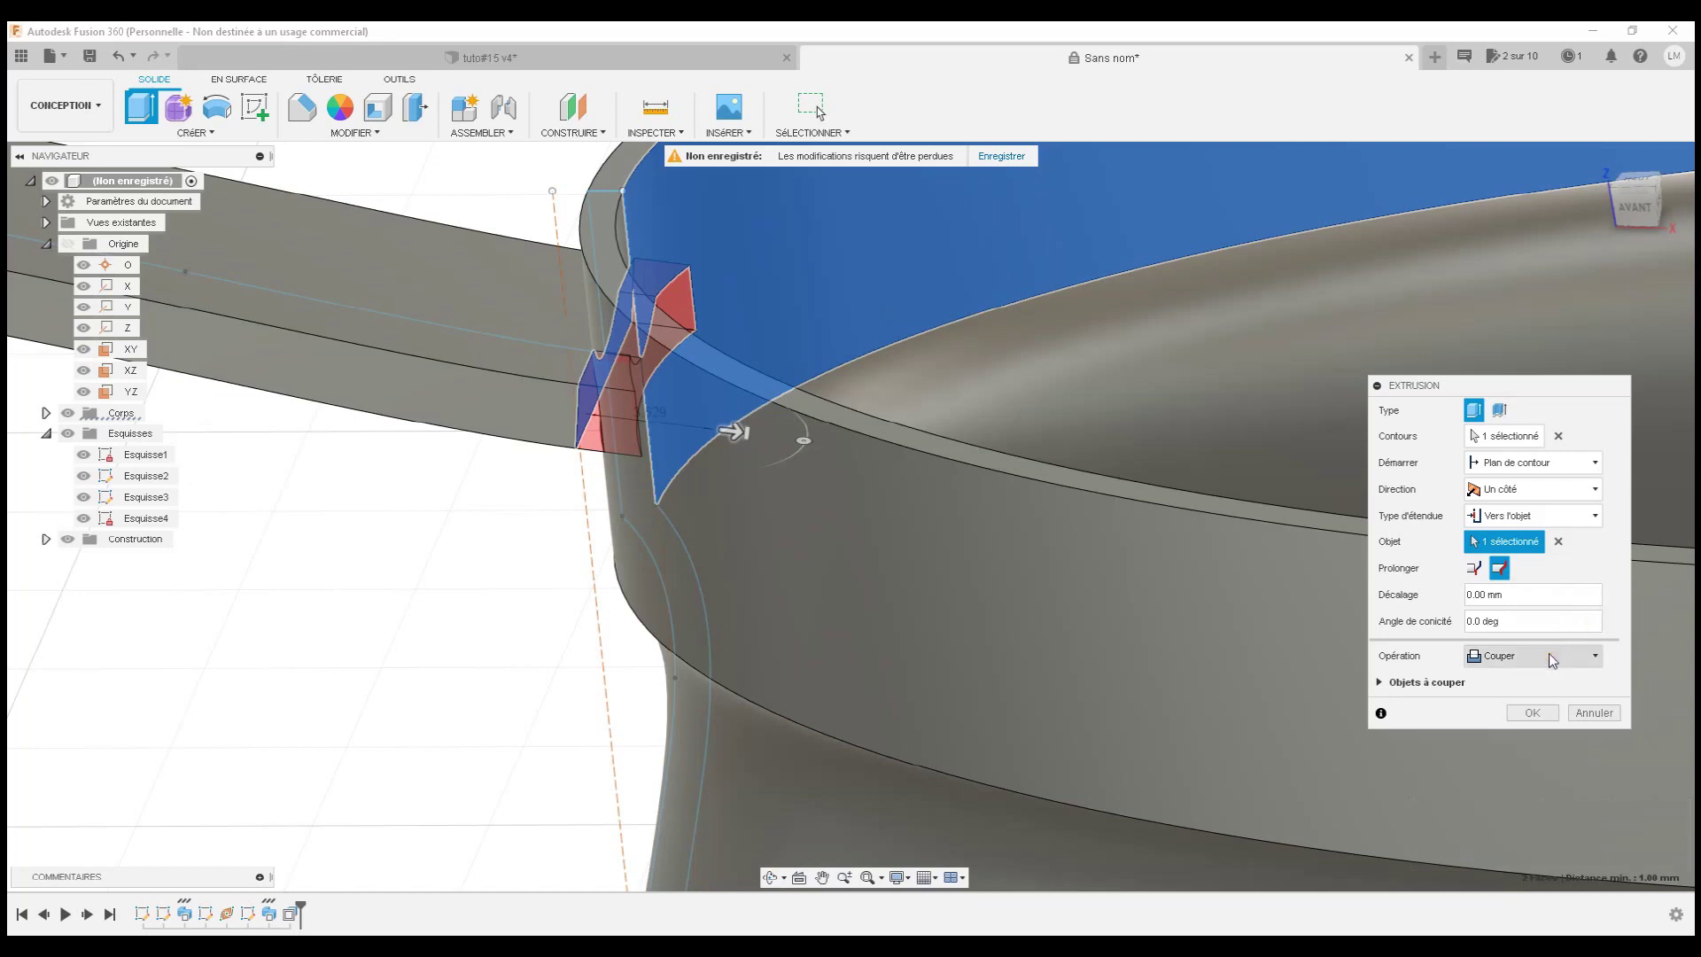
click(1552, 660)
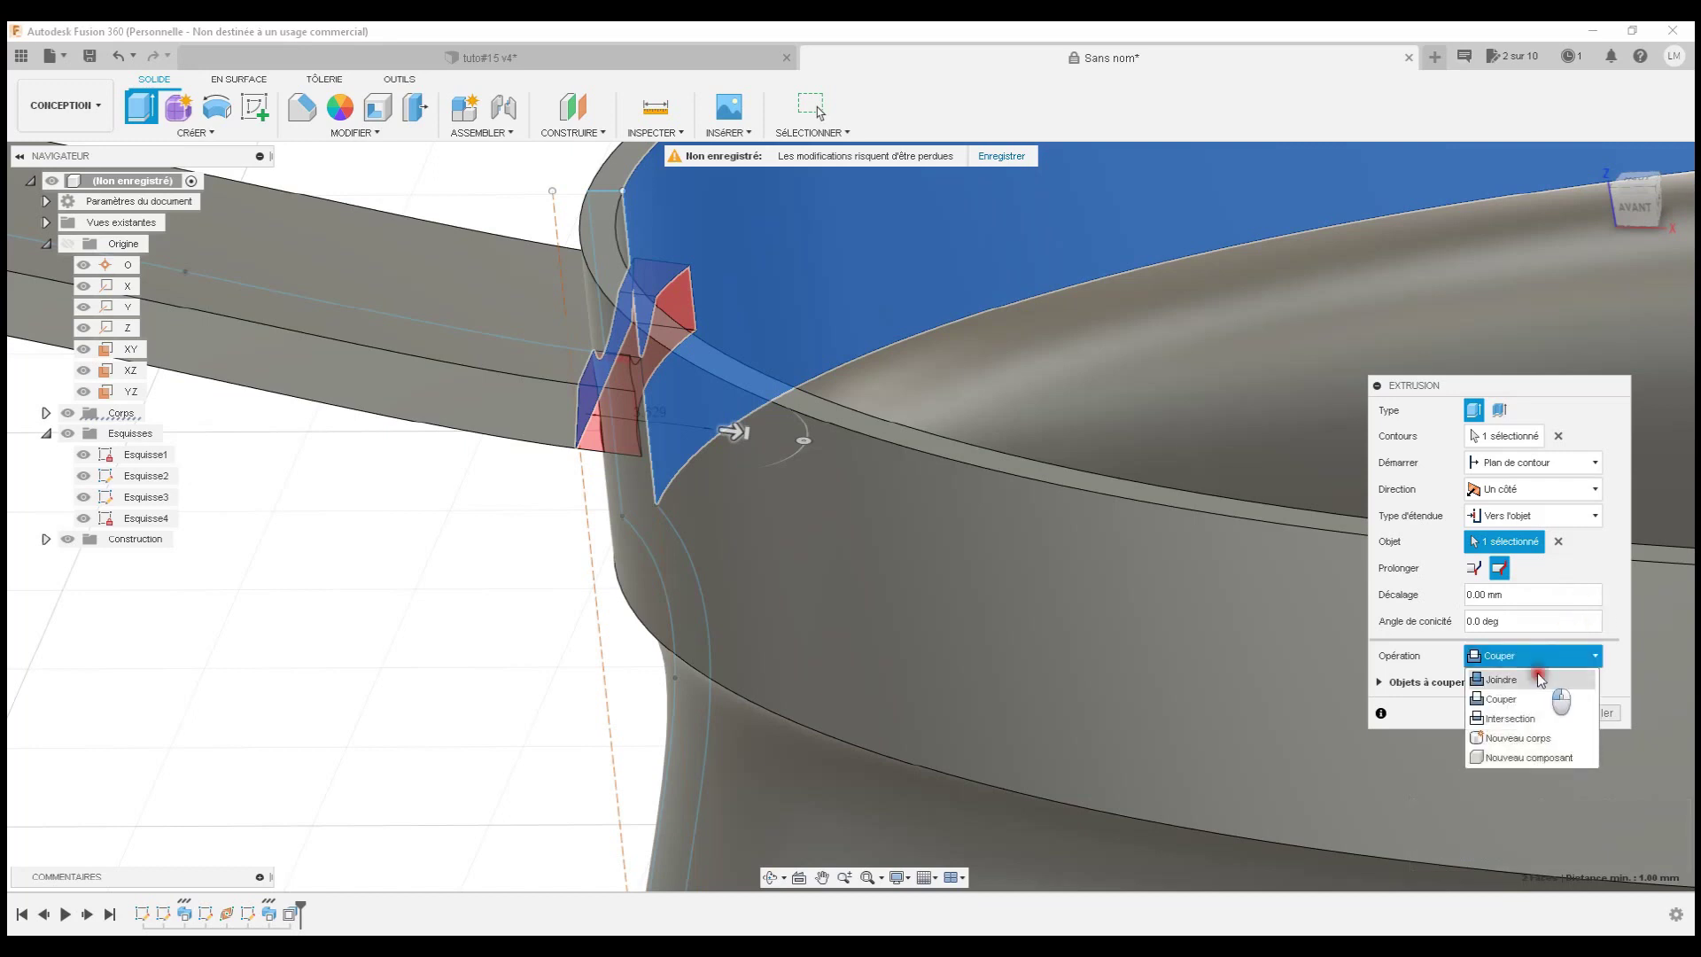
click(1538, 672)
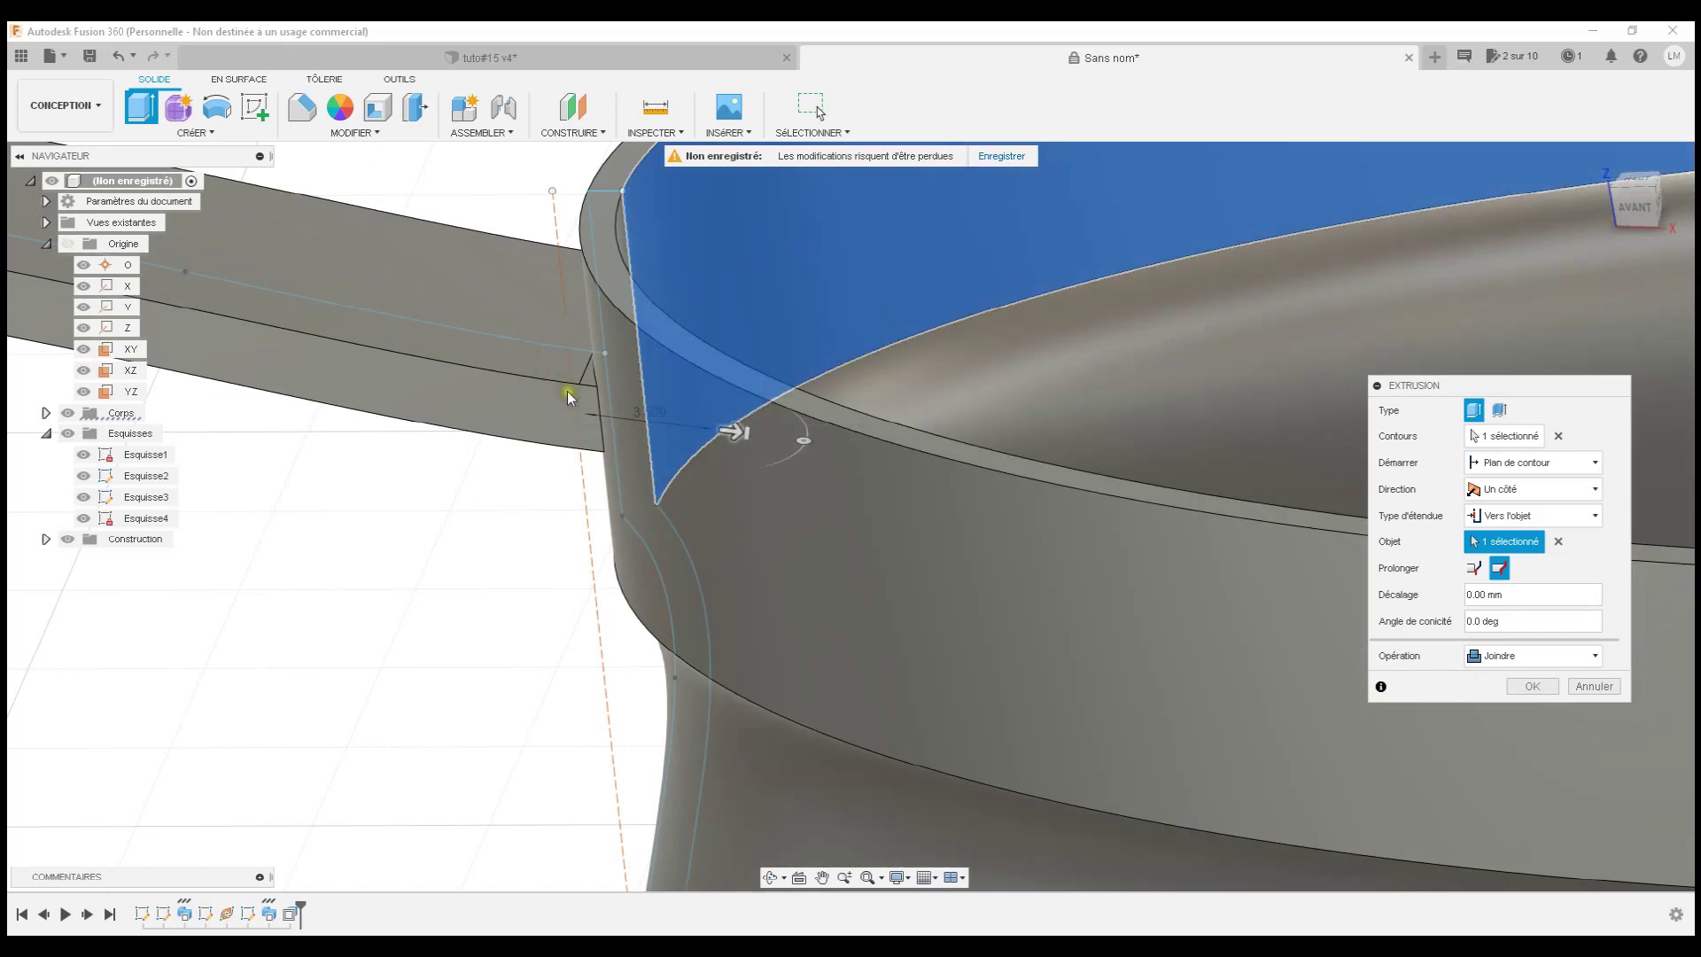
mouse_move(556, 344)
shift+middle_down()
mouse_move(609, 392)
mouse_move(588, 365)
shift+middle_up()
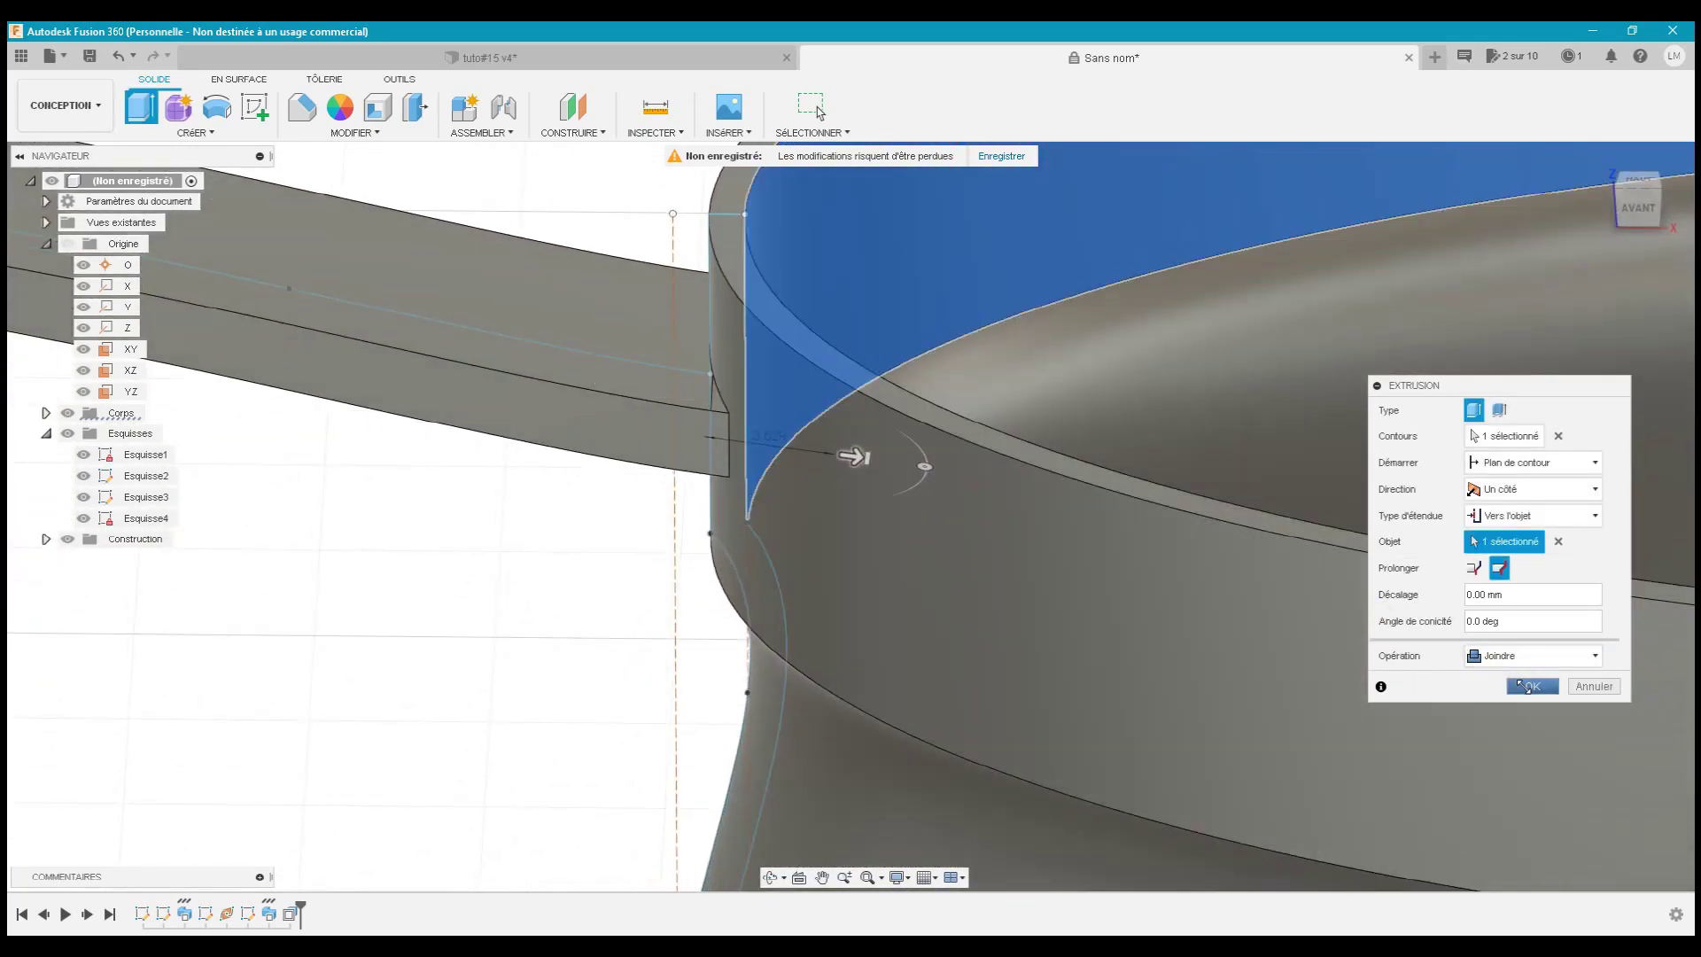
click(1528, 687)
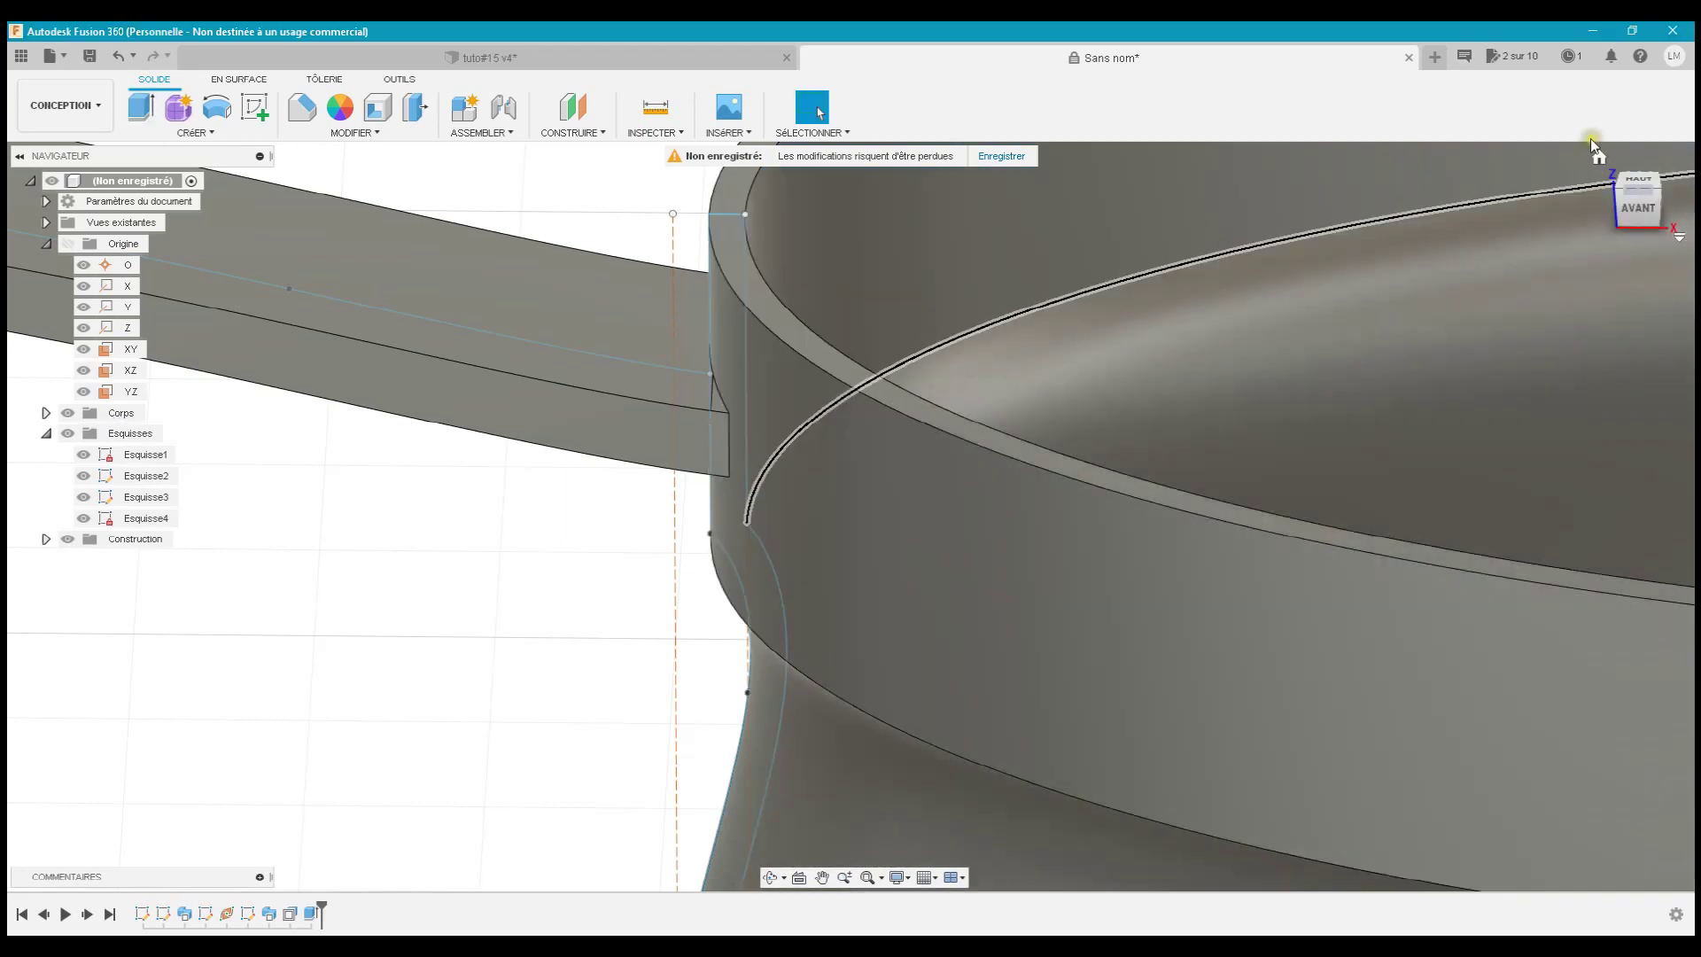
click(1597, 155)
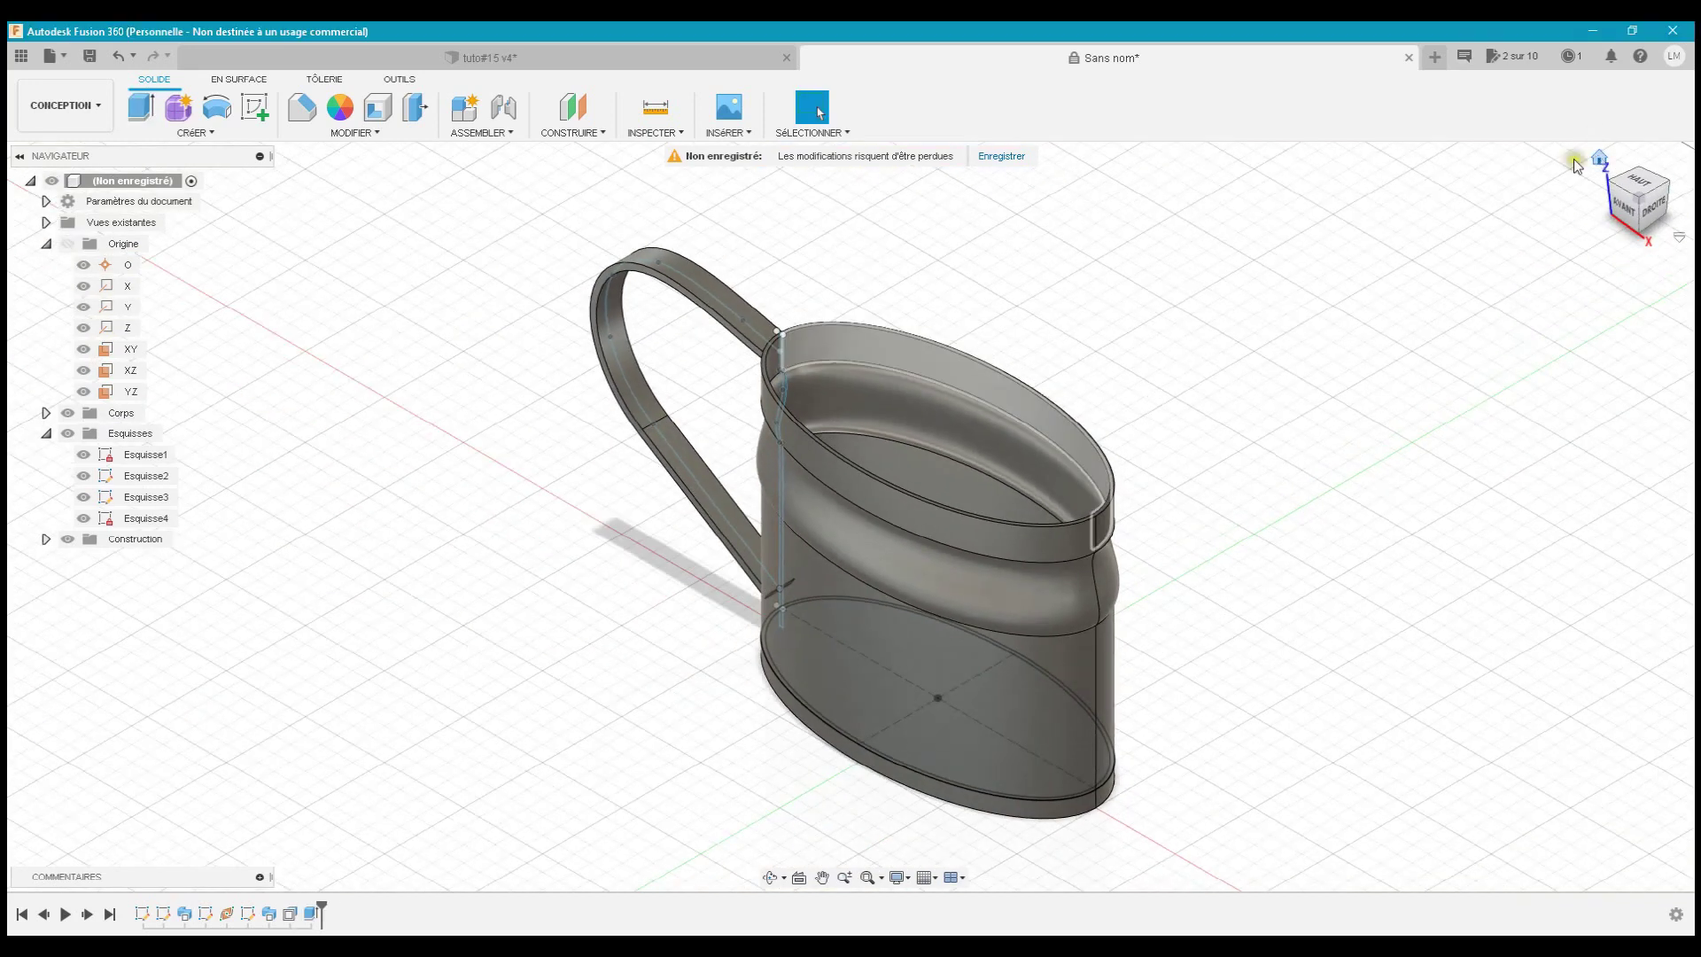
click(1619, 213)
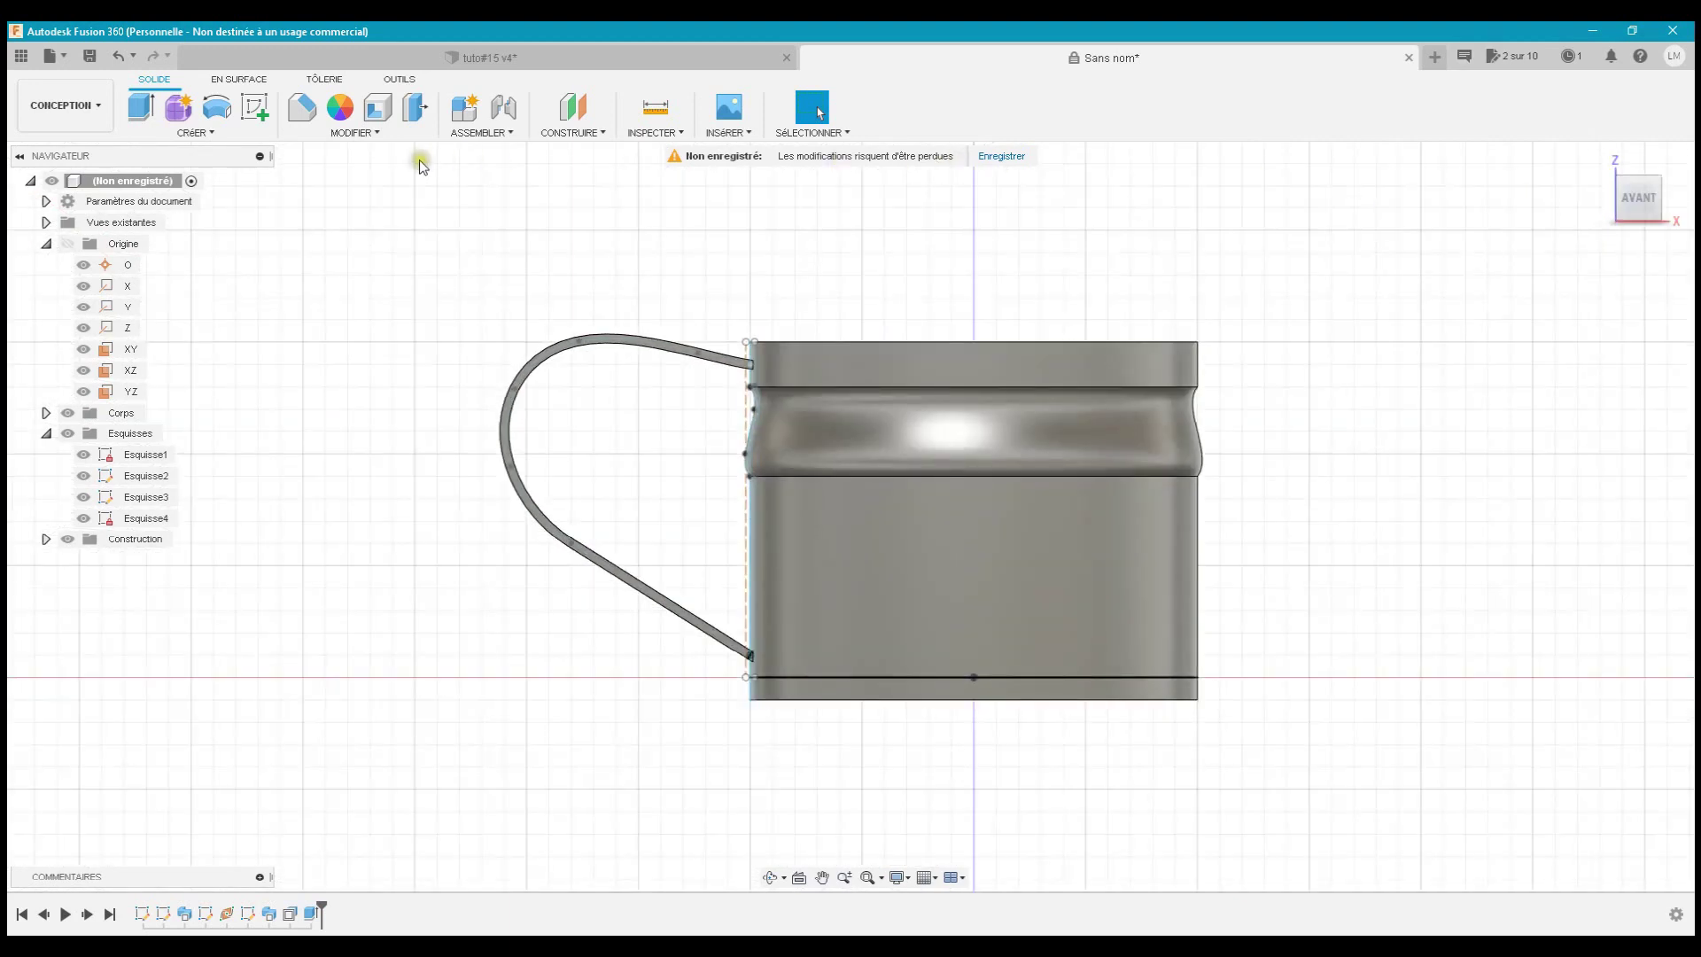
click(383, 133)
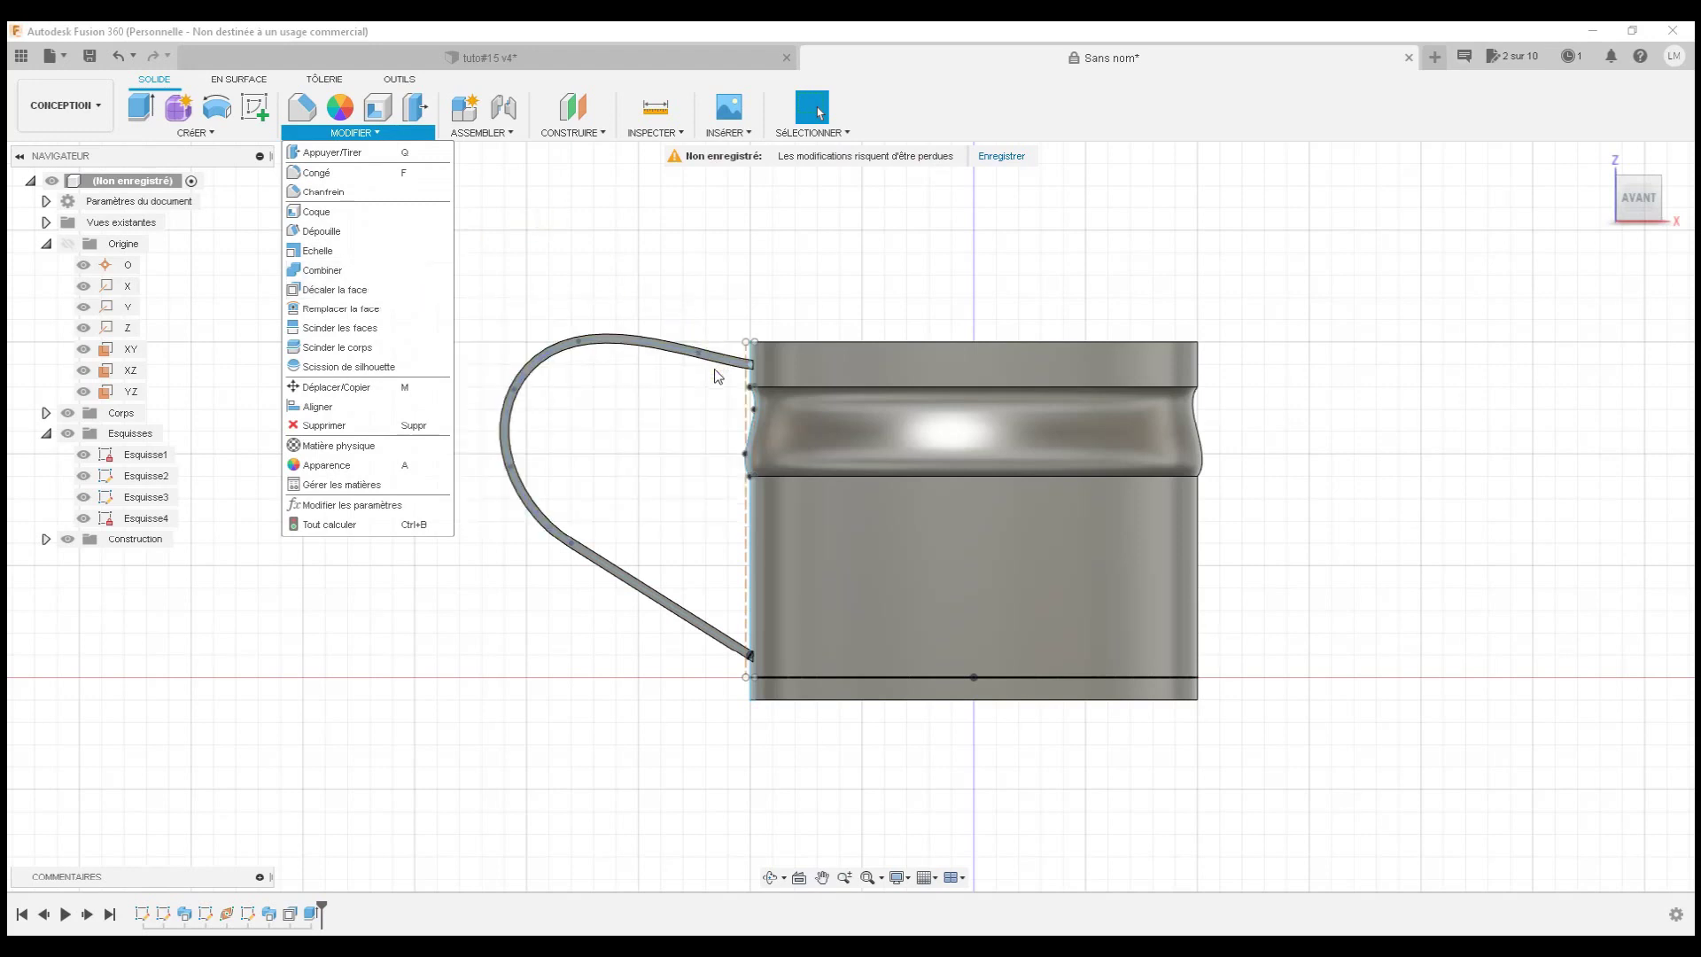
click(800, 311)
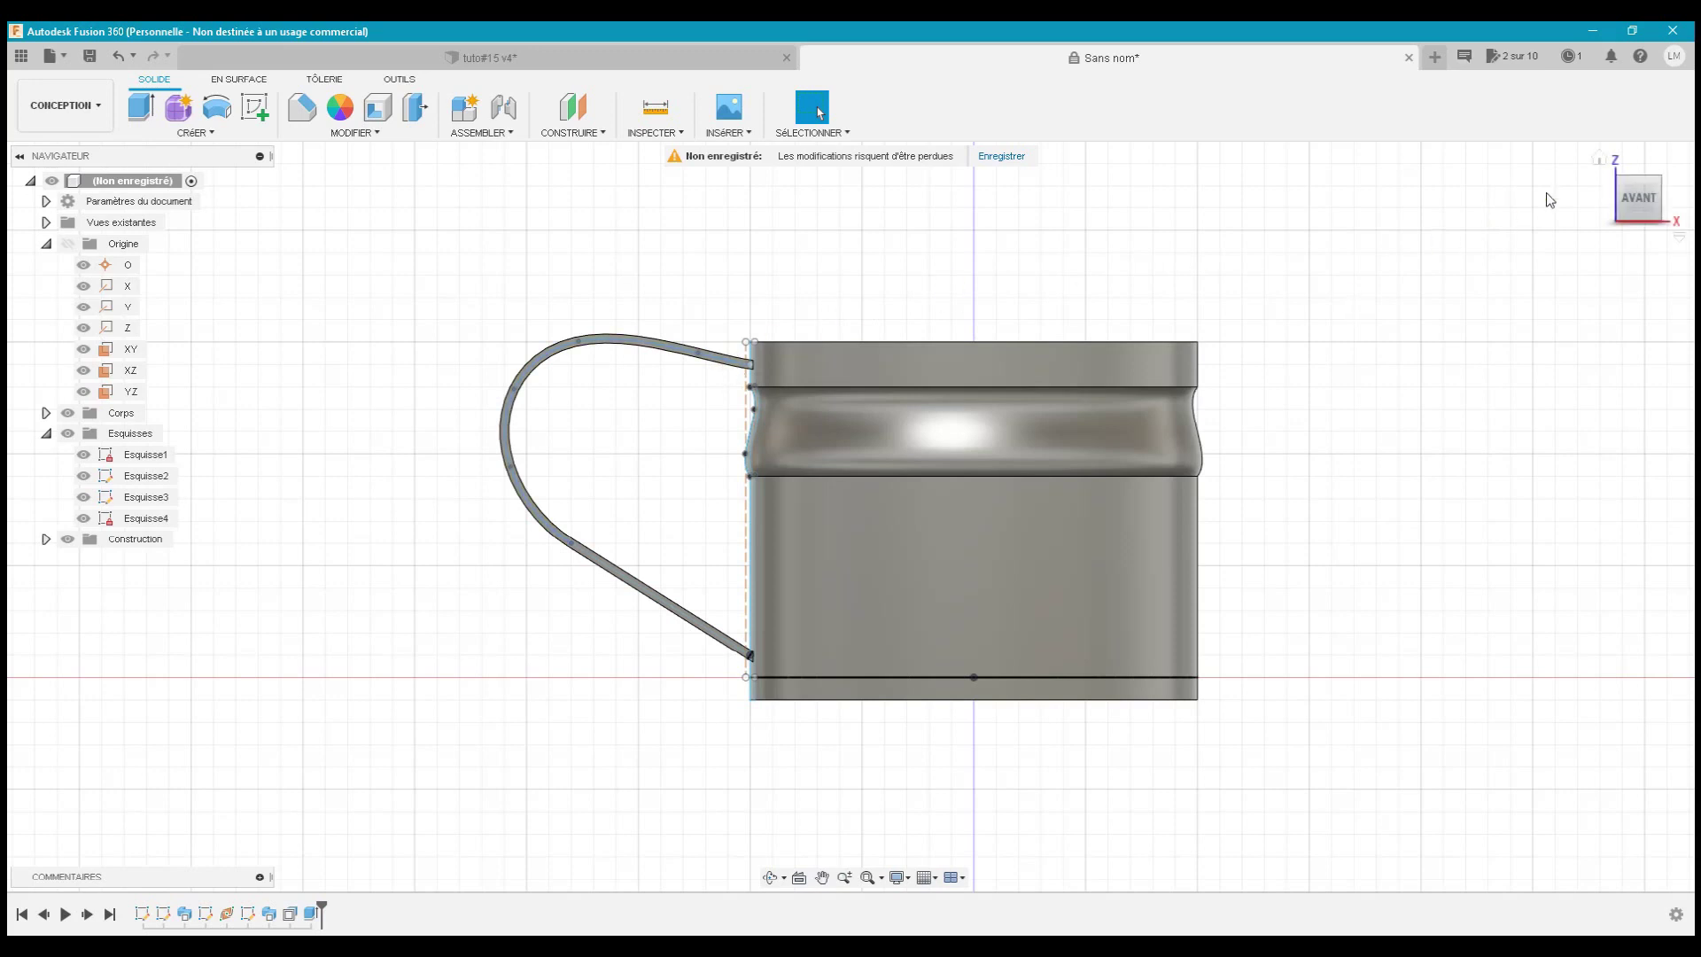
click(1599, 159)
click(1599, 160)
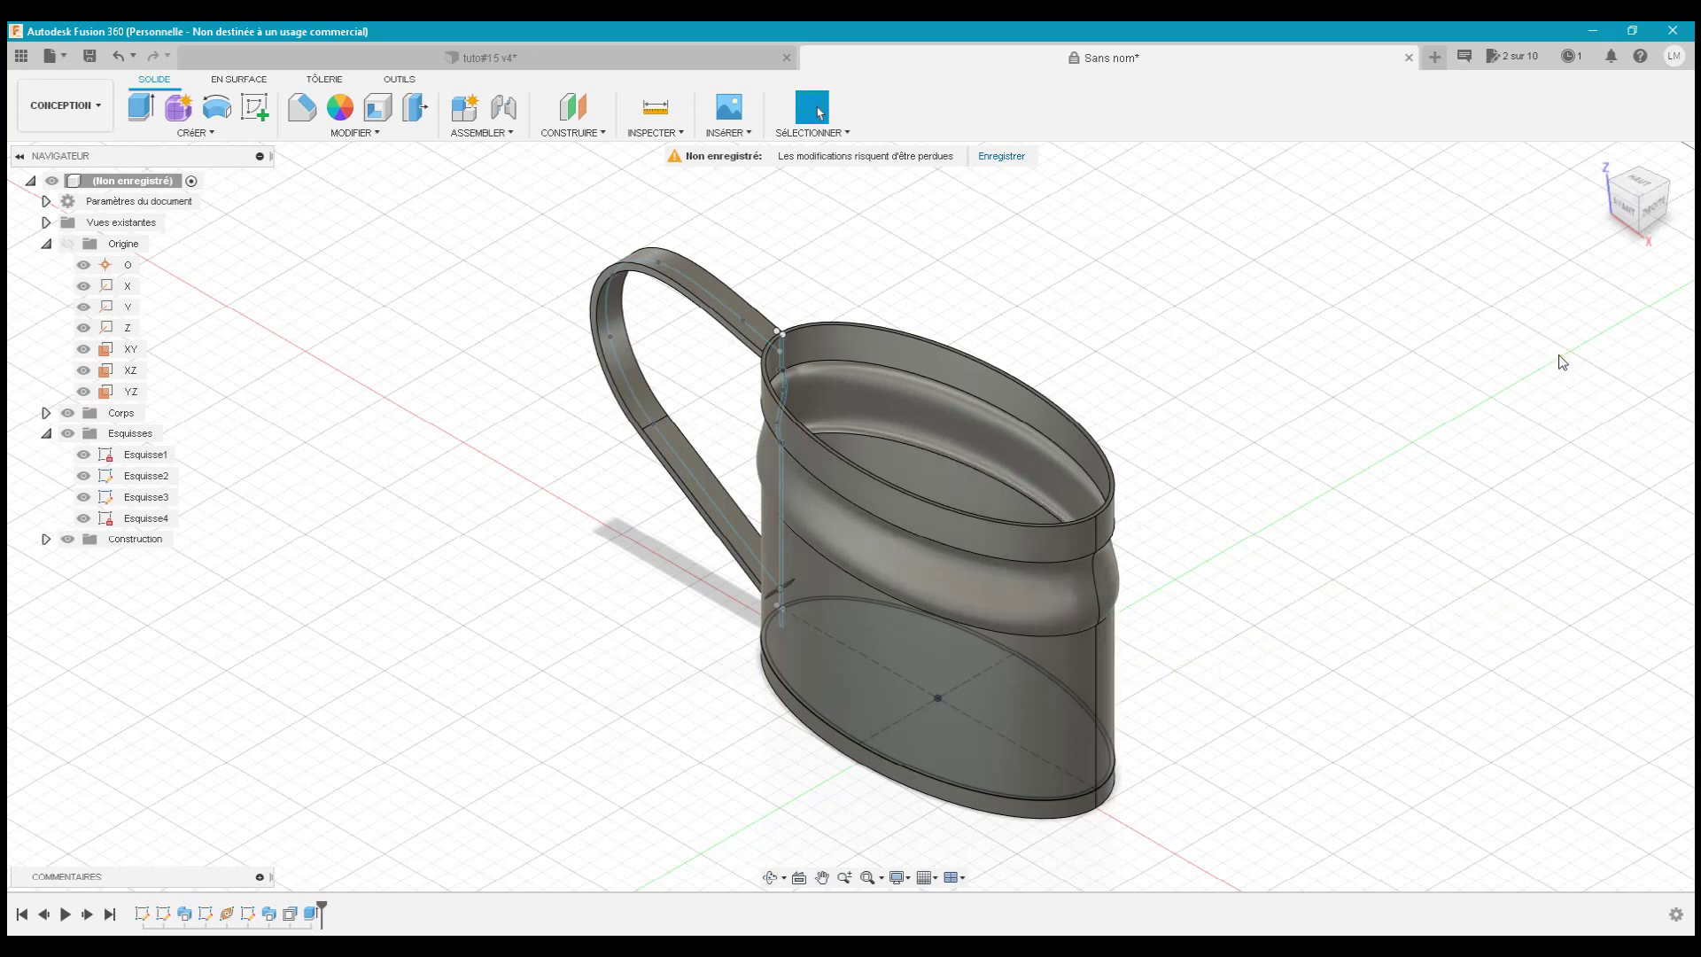
- Sketch a line on the XZ plane from the can's lower wall opposite the handle, rising outward about 100 mm at about 36.9°, and finish the sketch
click(1620, 216)
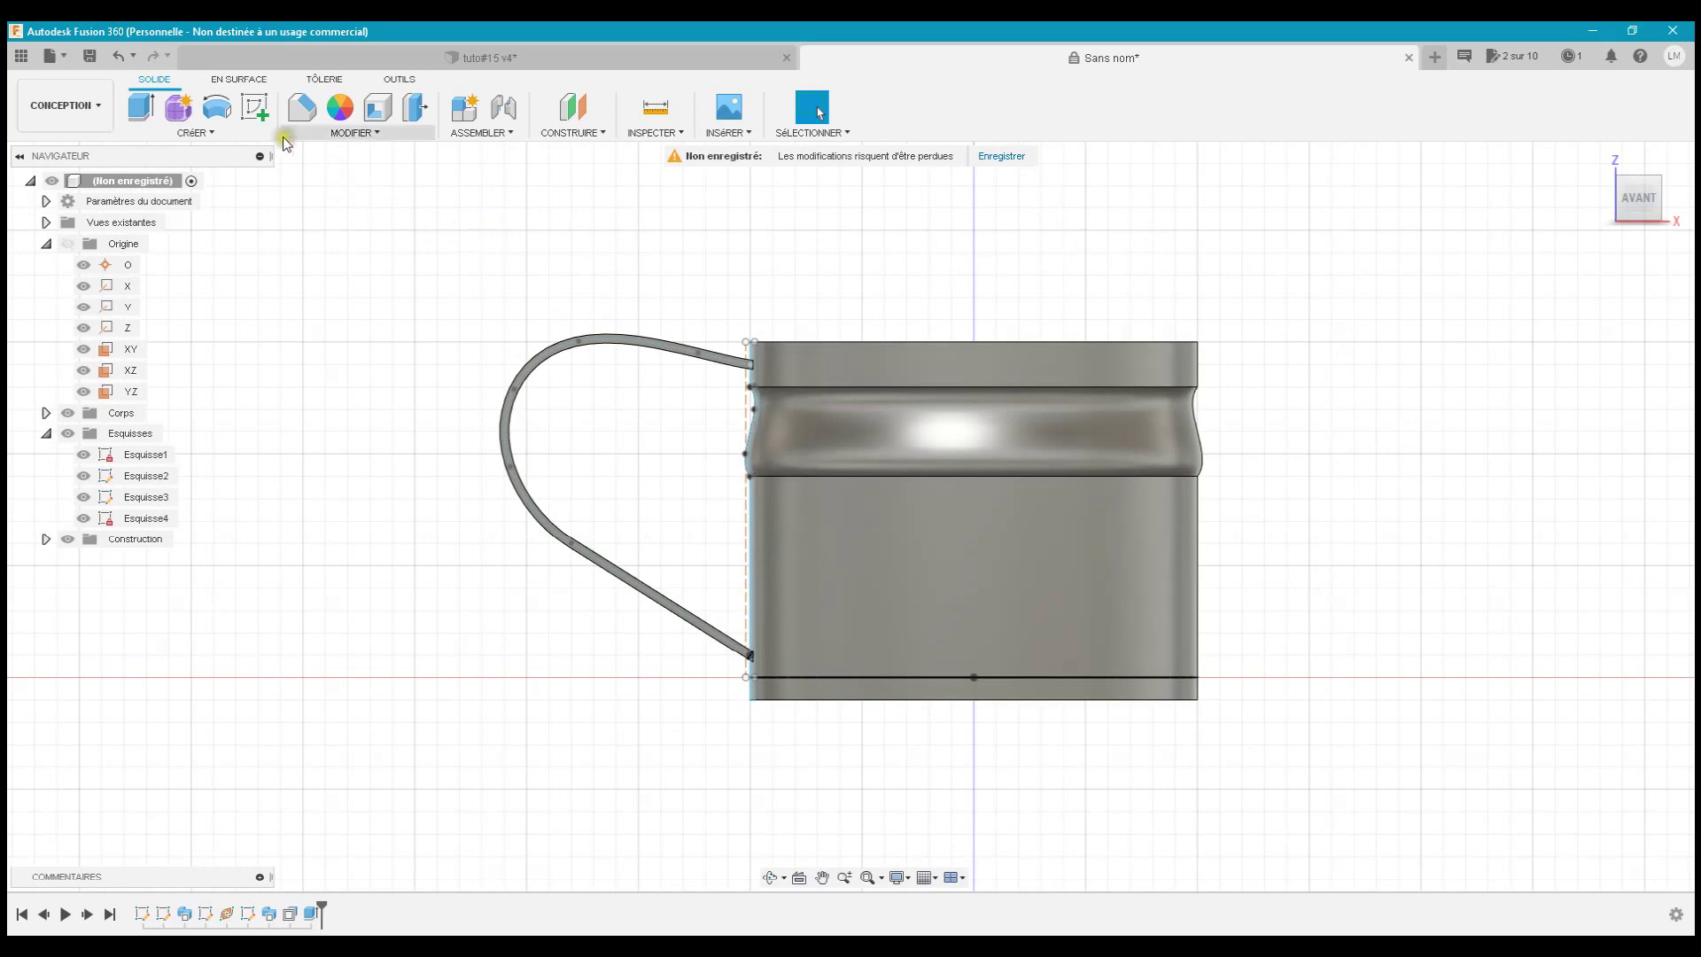
click(252, 110)
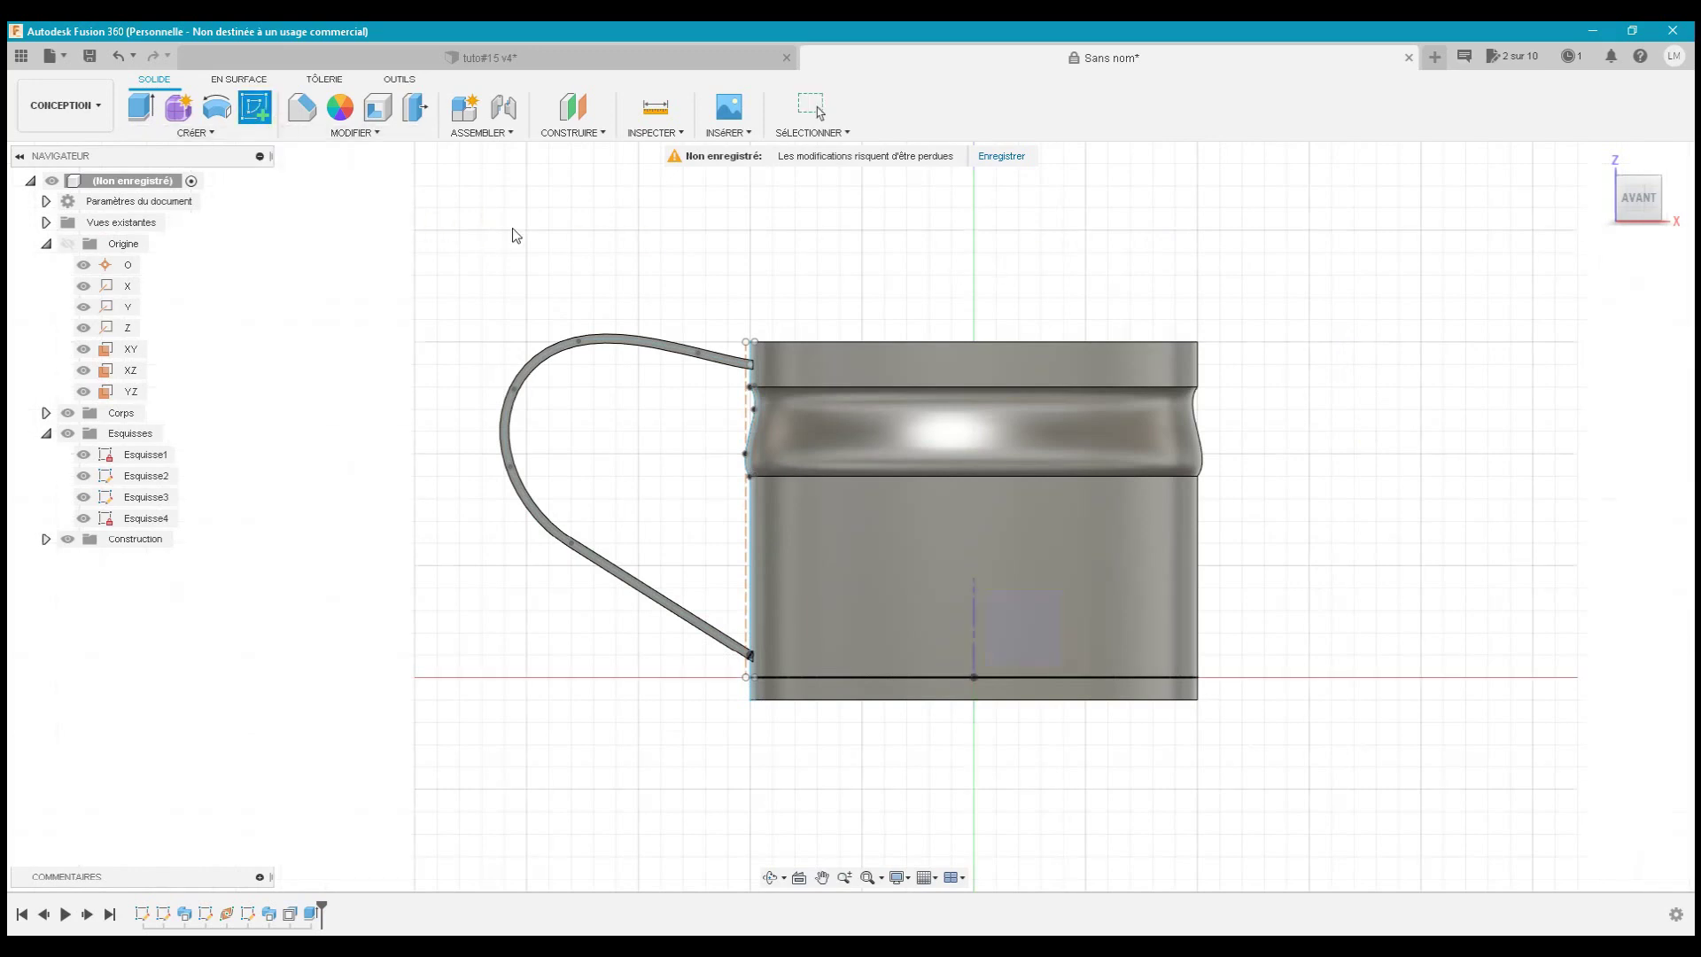
click(1002, 630)
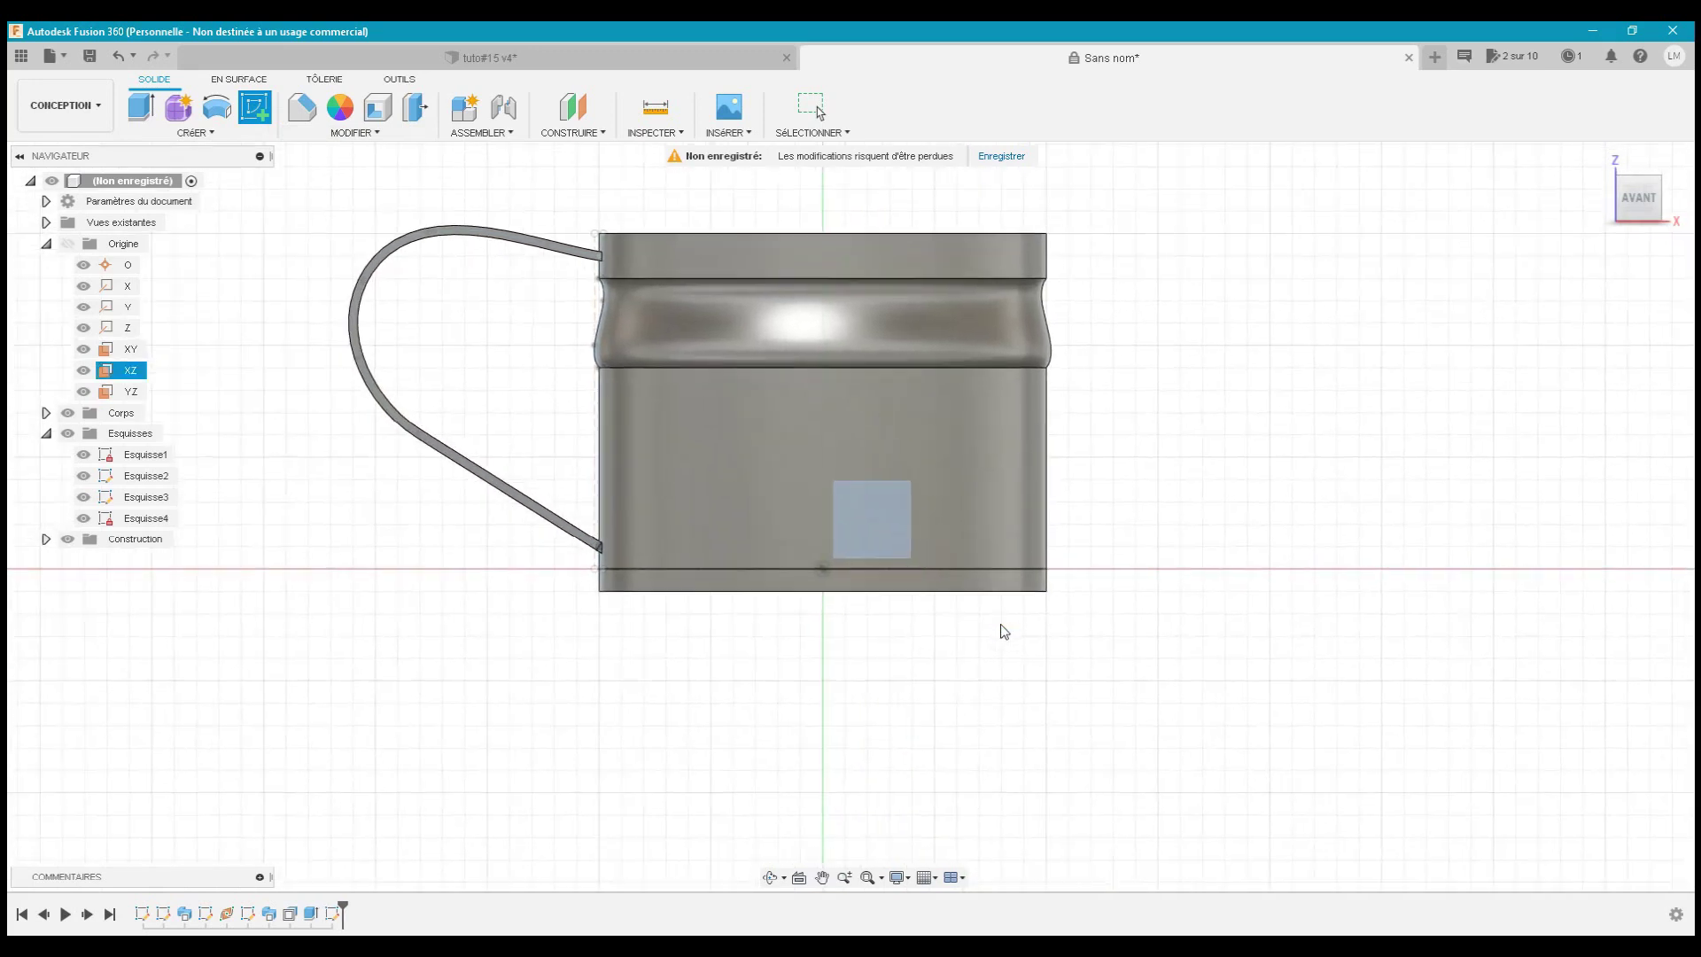
click(841, 195)
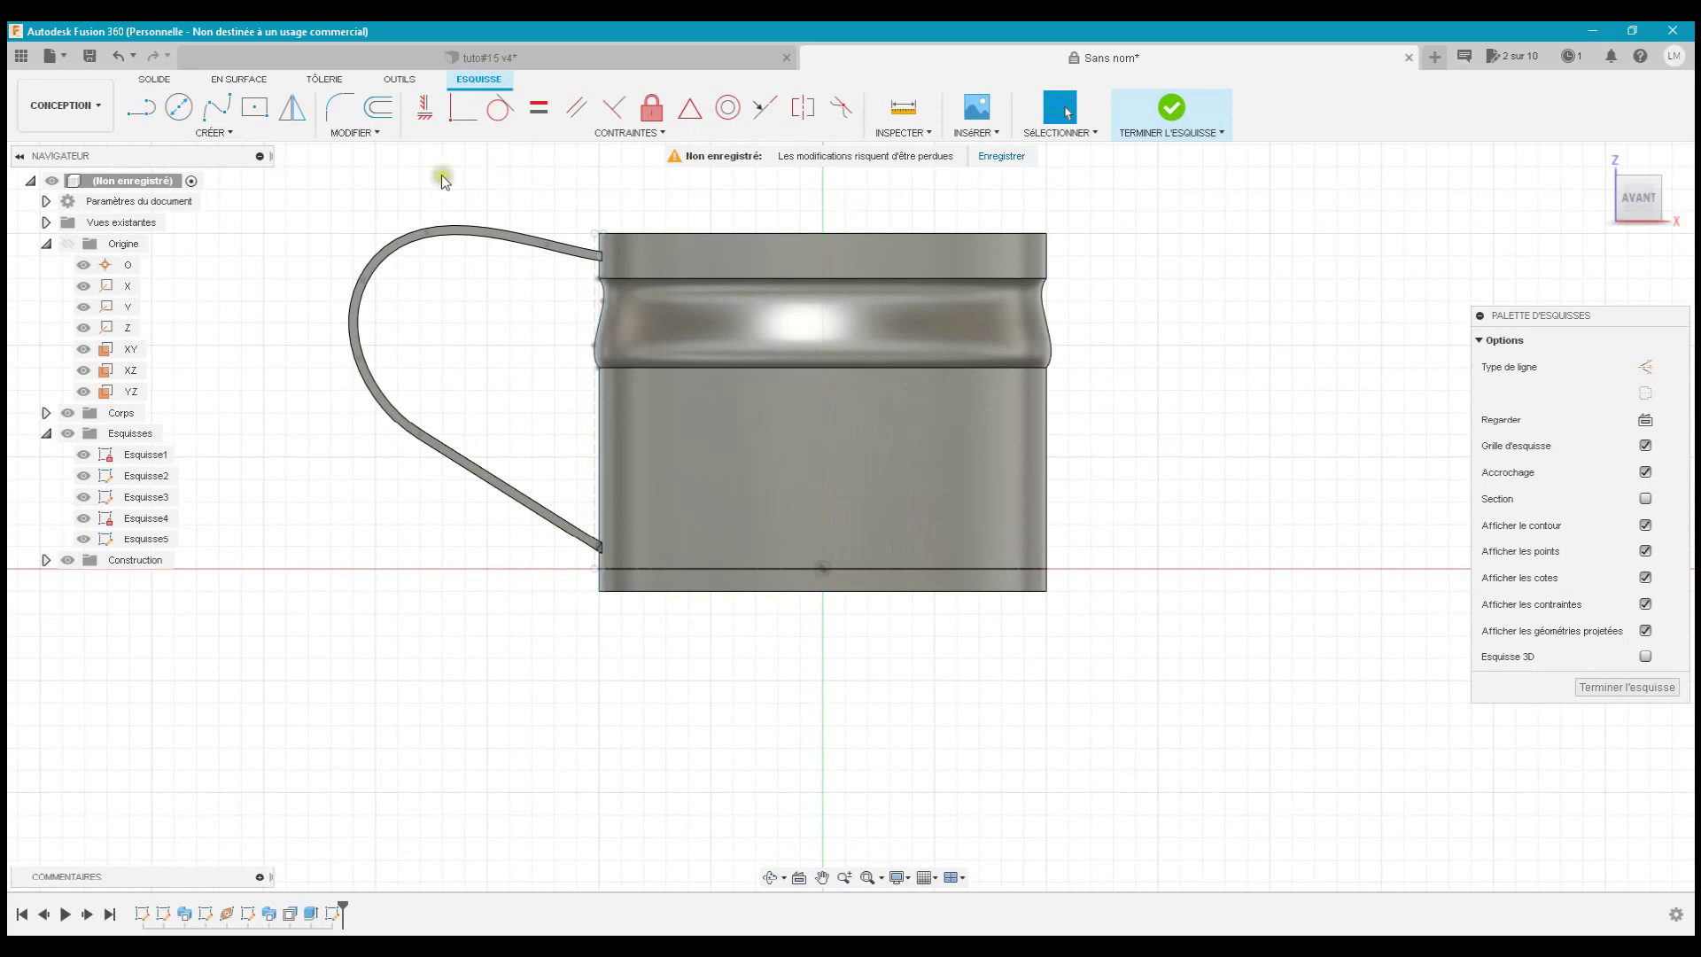
click(150, 125)
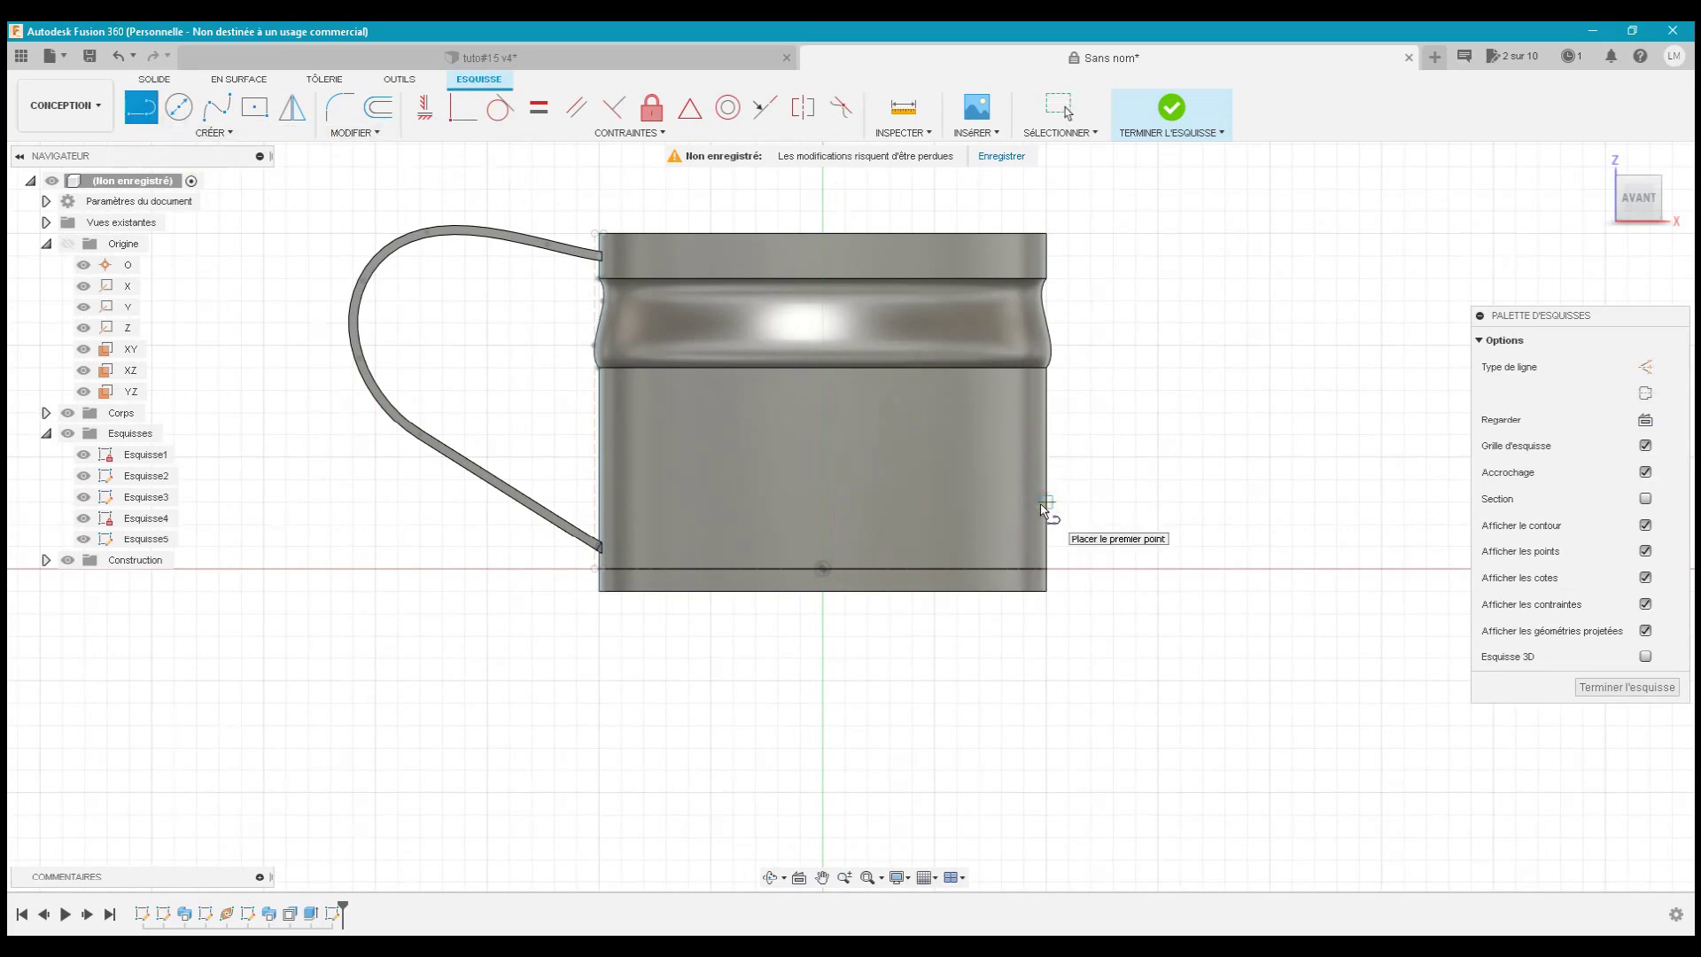
click(1047, 501)
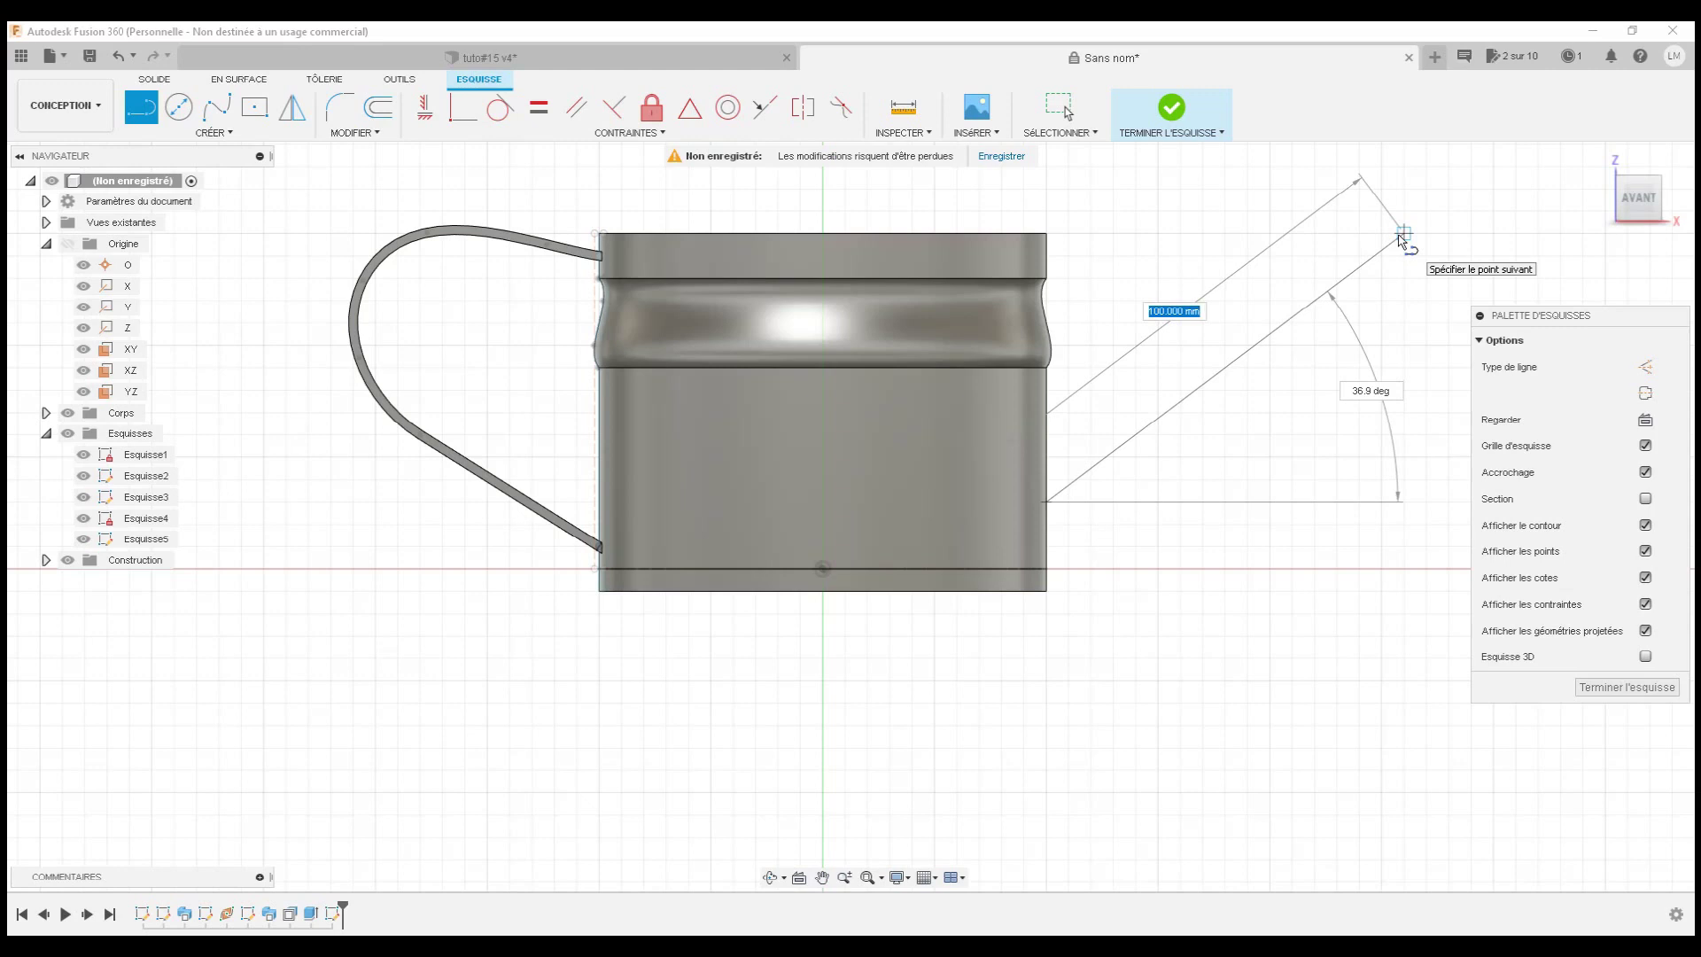
click(1400, 236)
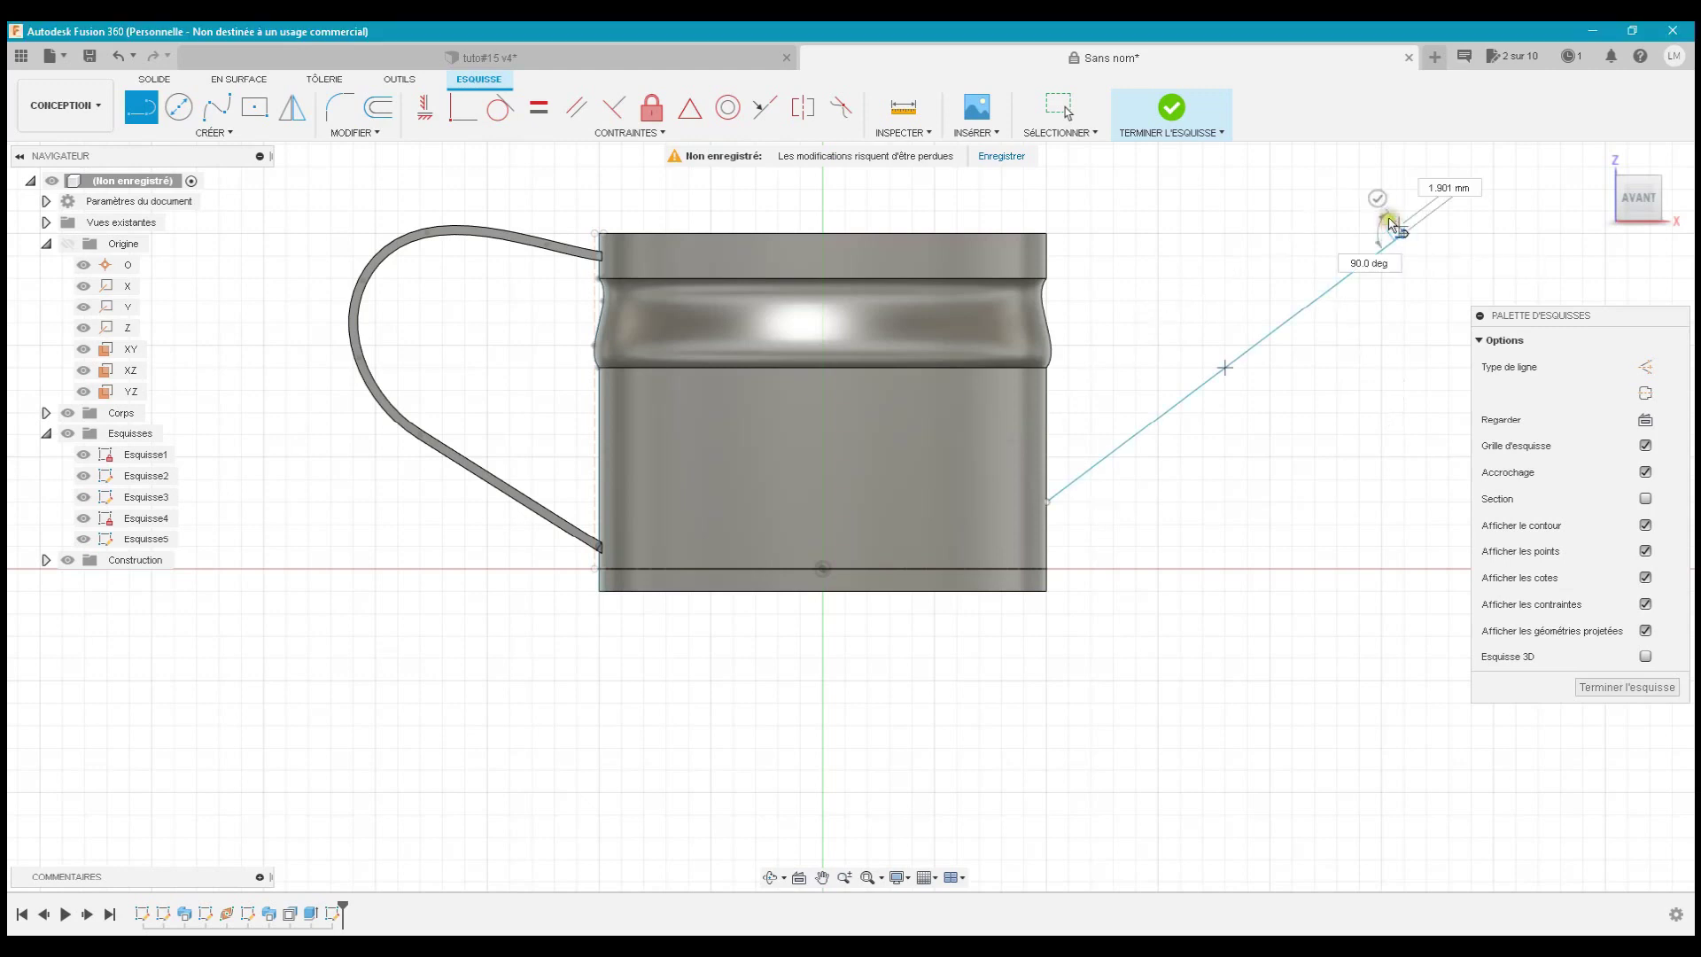
key(Escape)
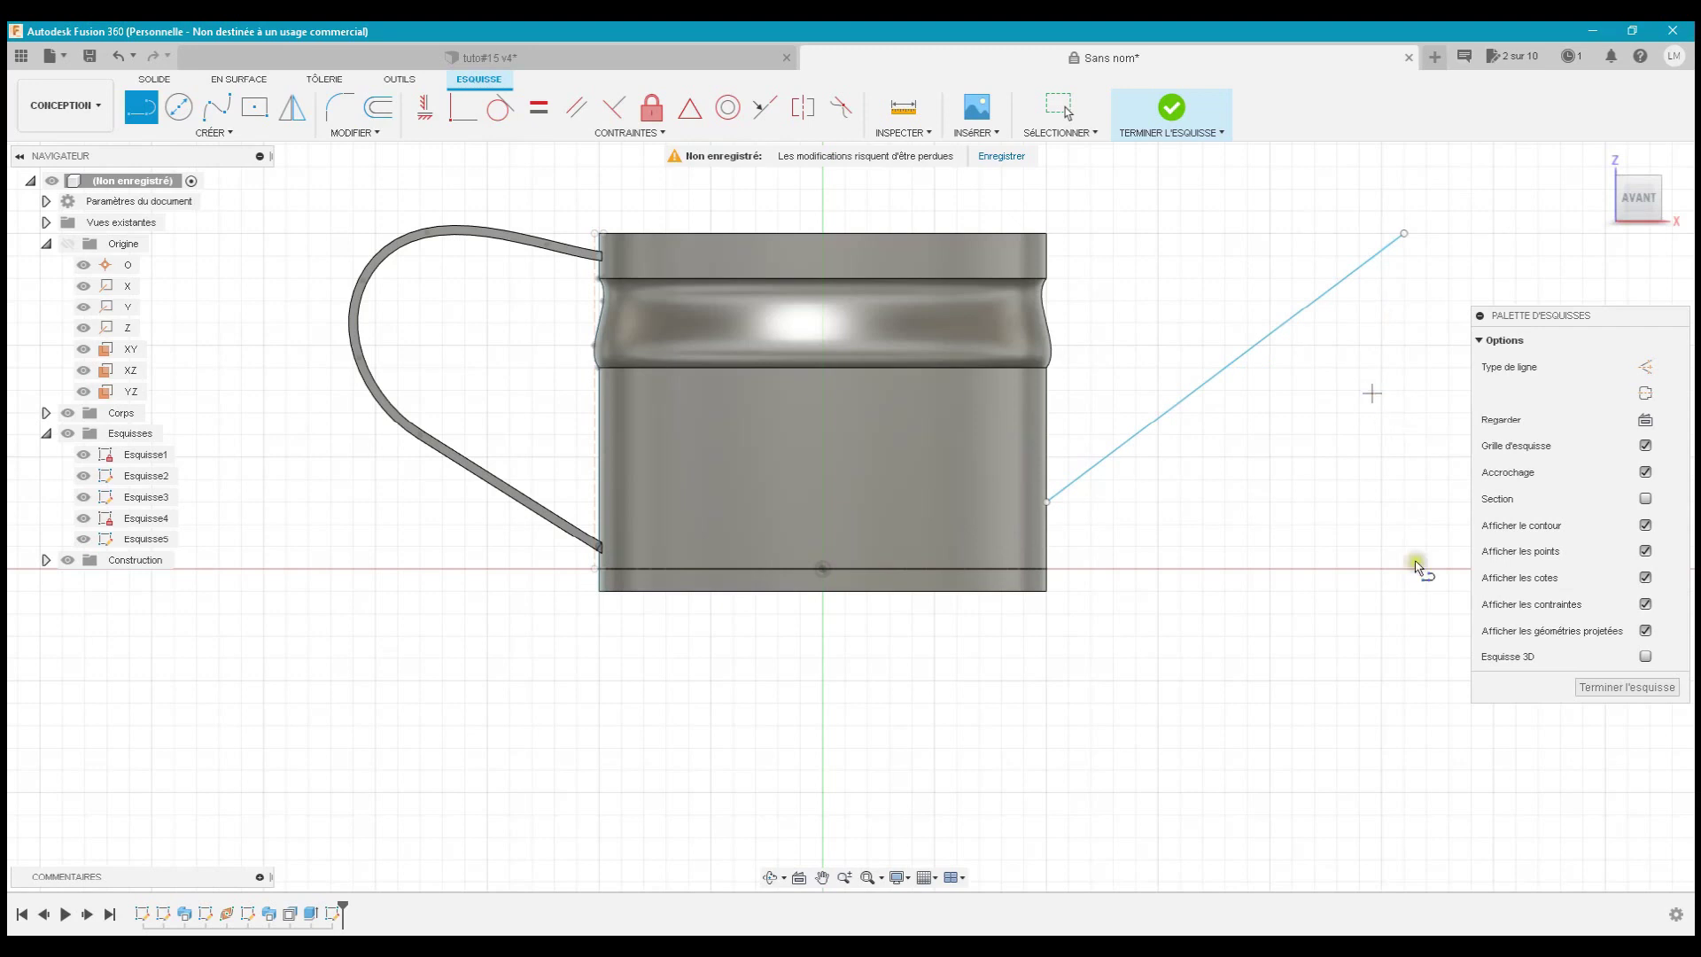
click(1592, 688)
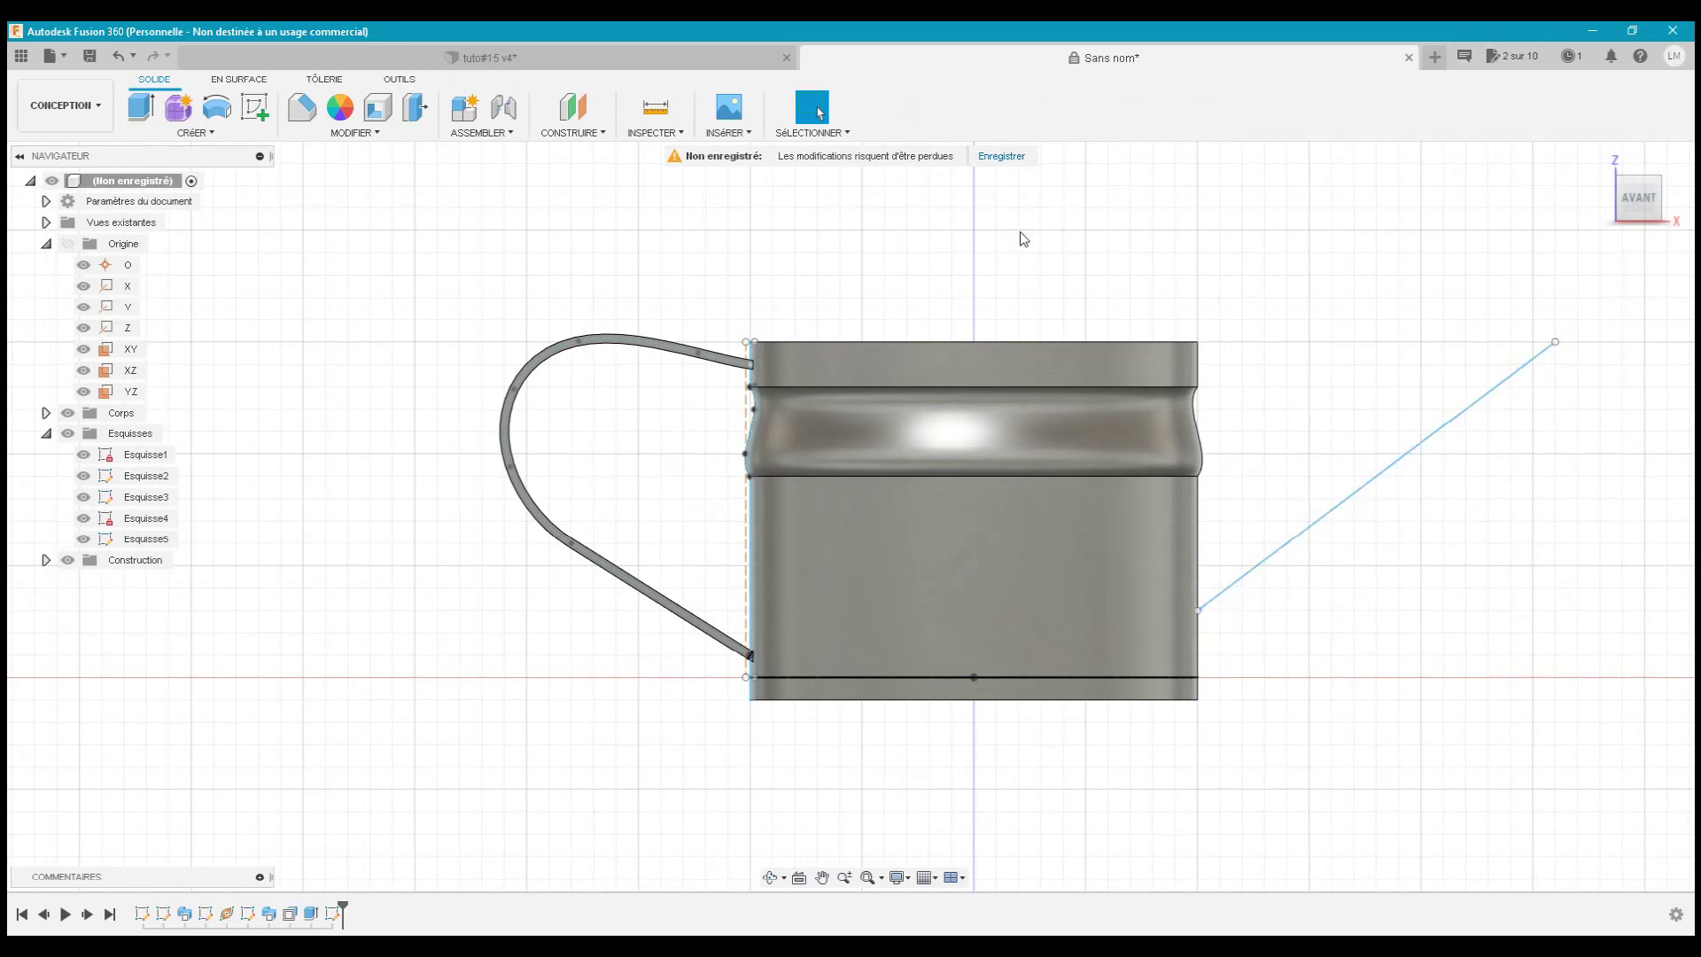
- Create a plane along the path of the spout line at its lower end, at a proportional distance of 0
click(584, 132)
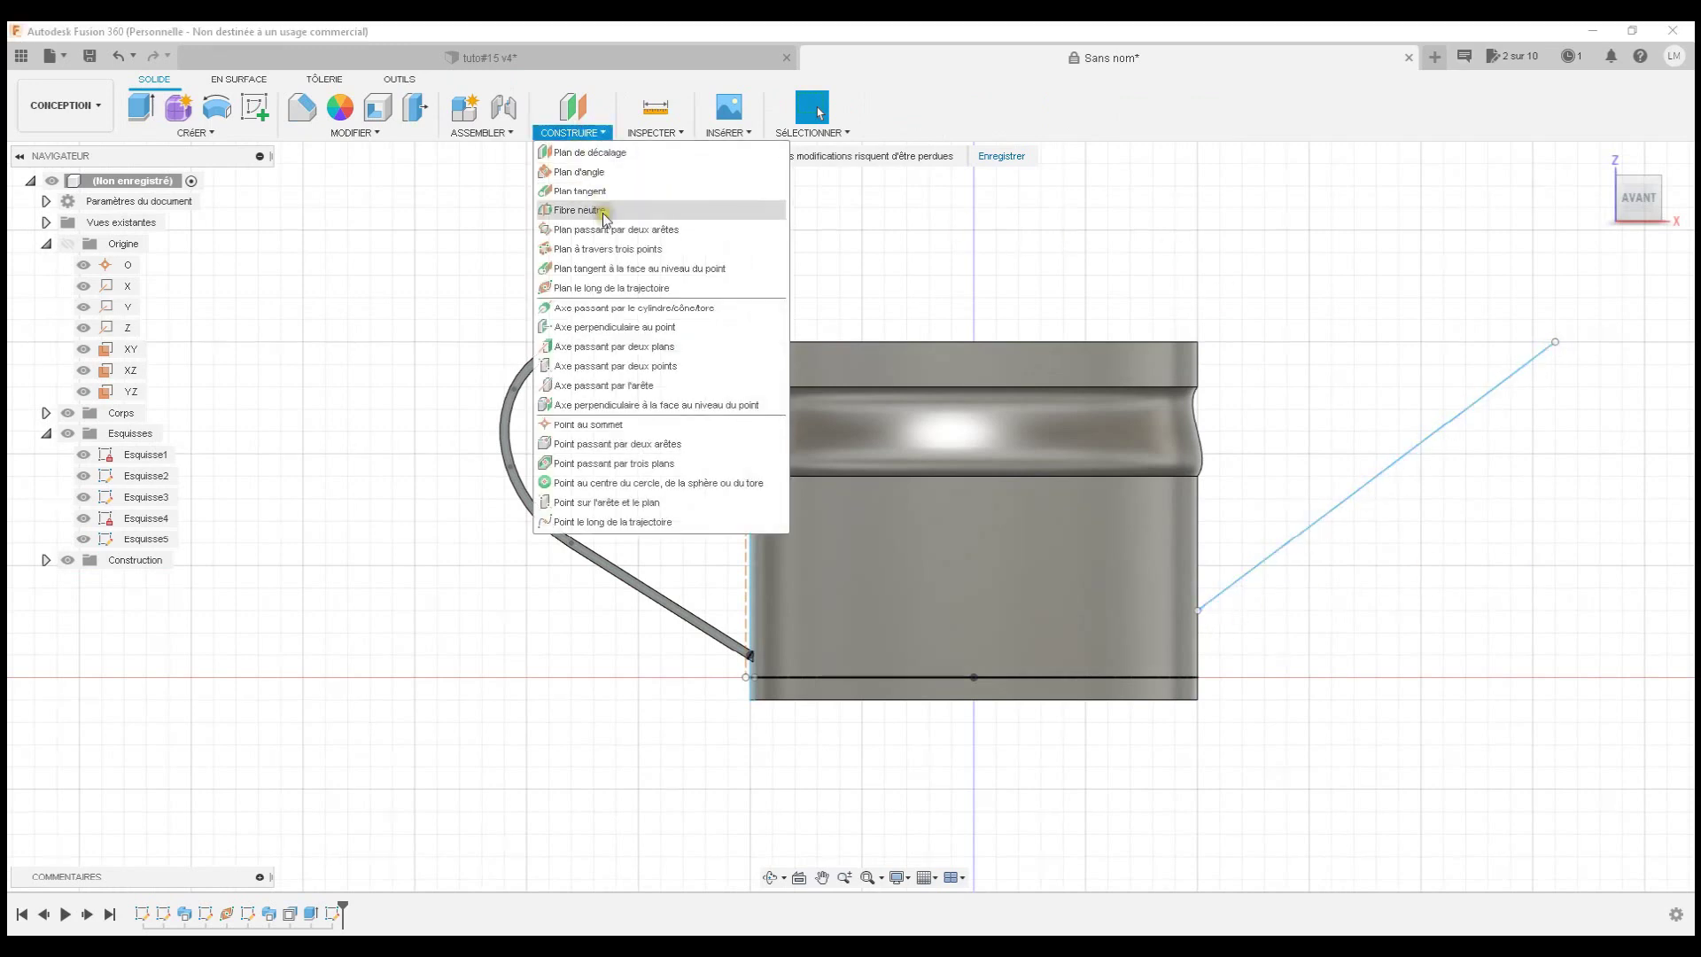
click(634, 291)
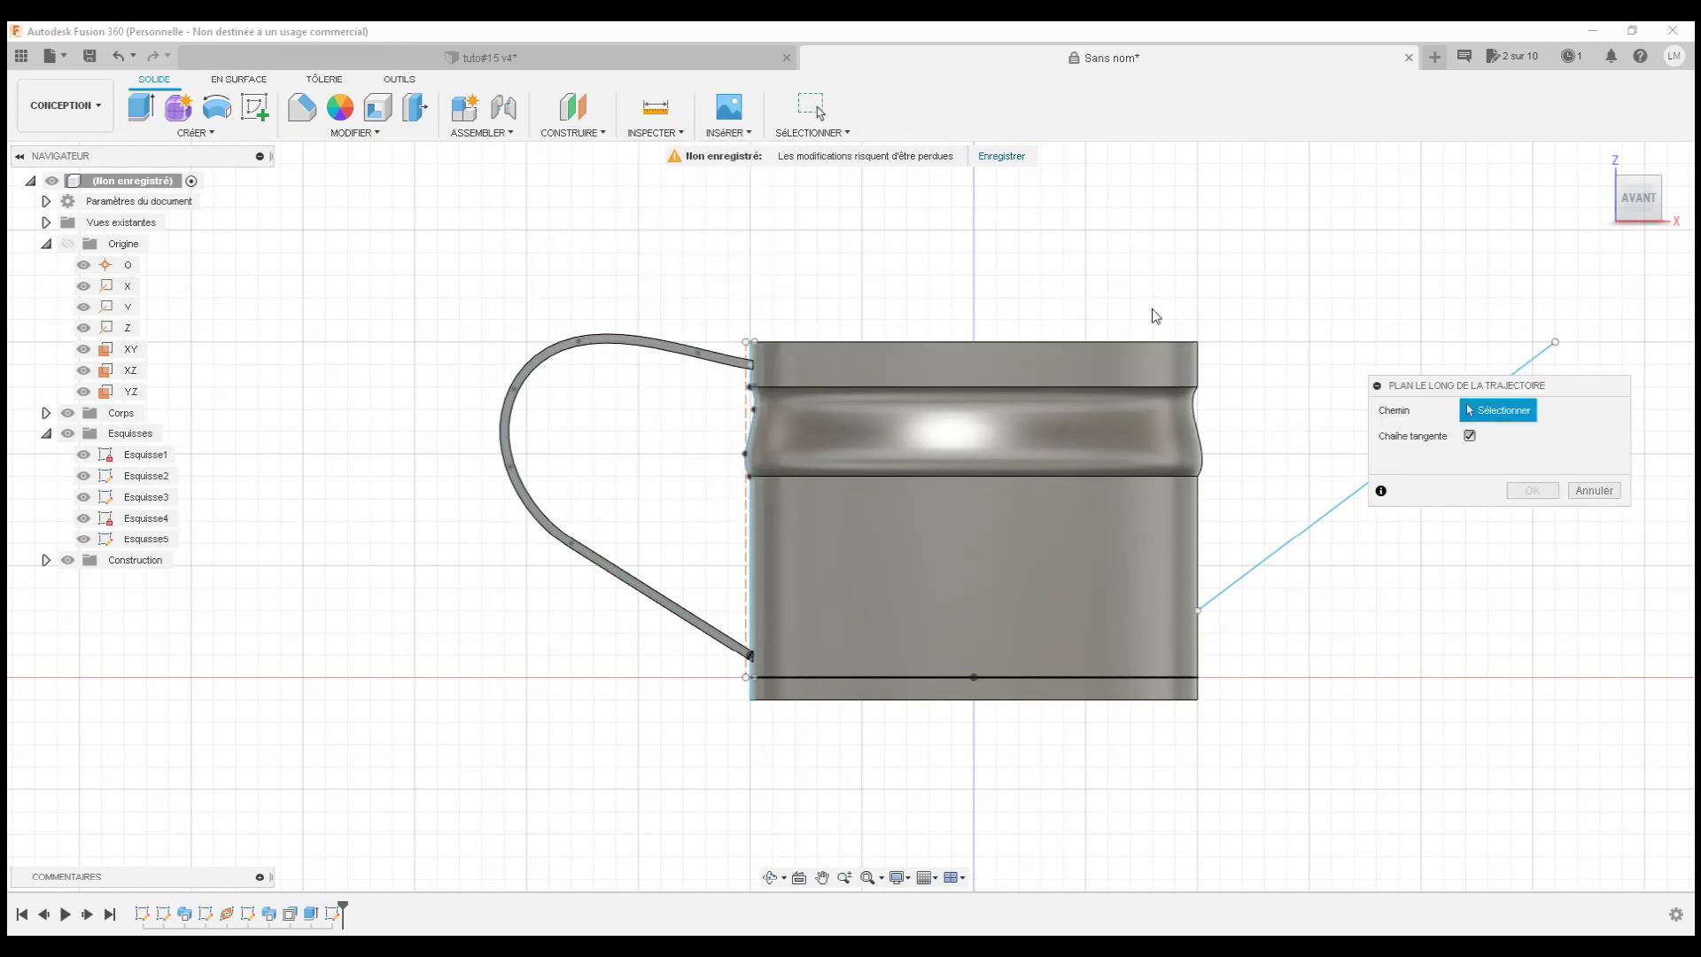
click(1308, 522)
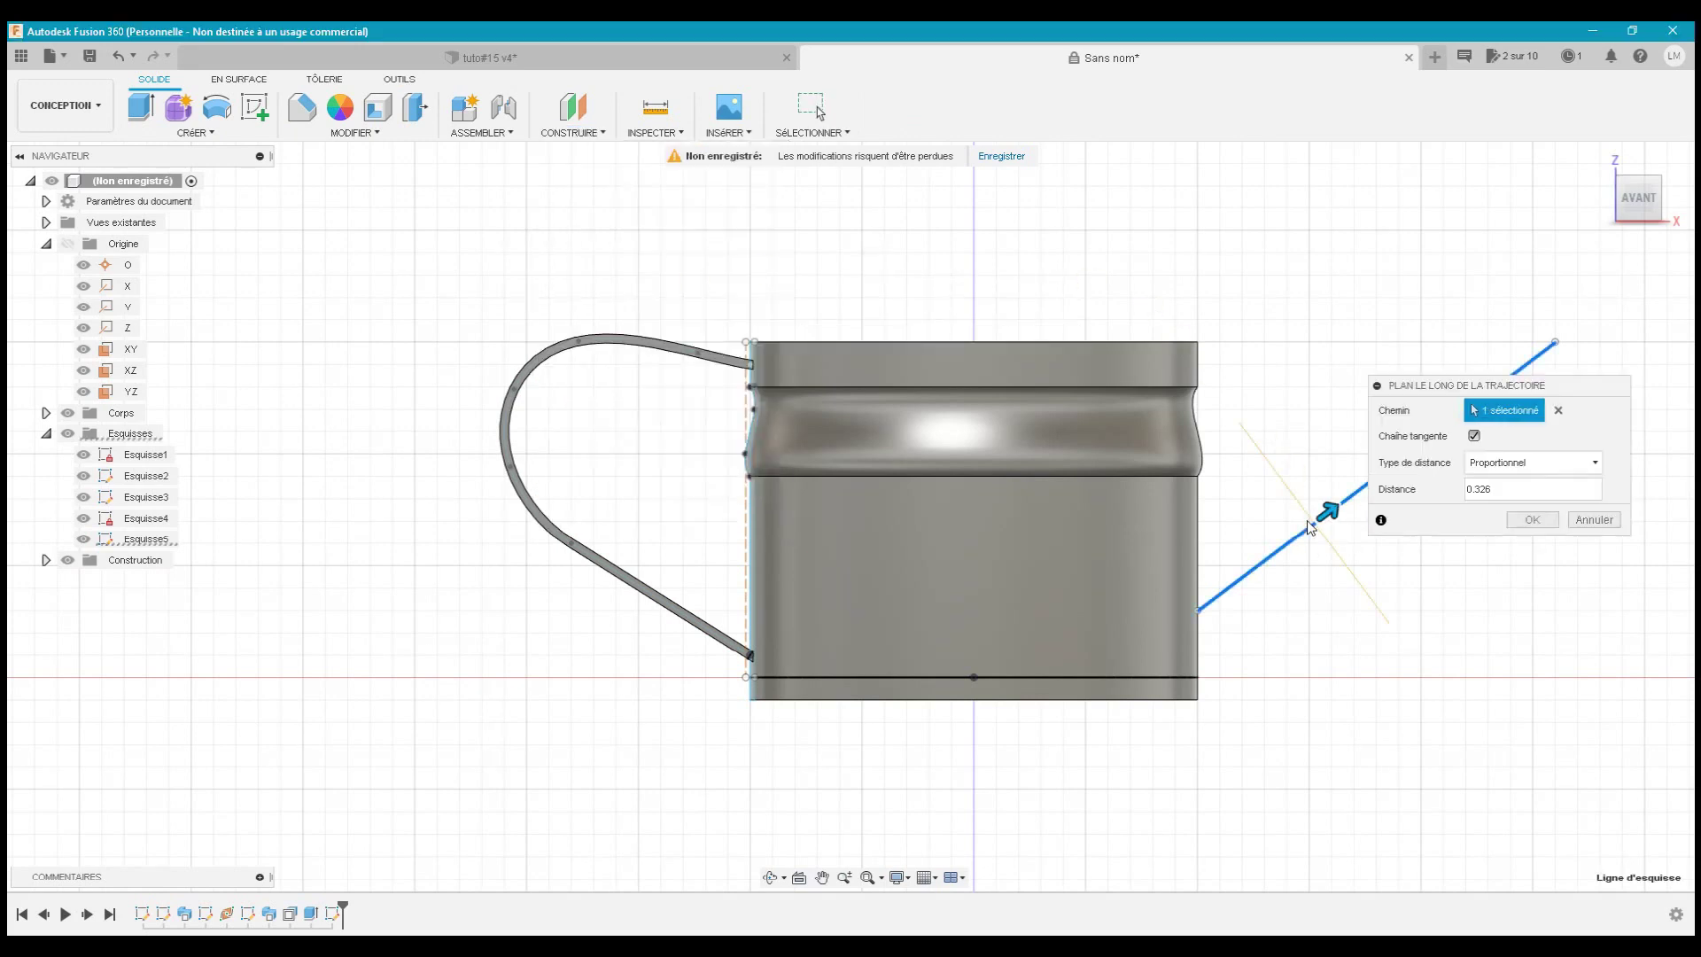
drag(1328, 508, 1223, 612)
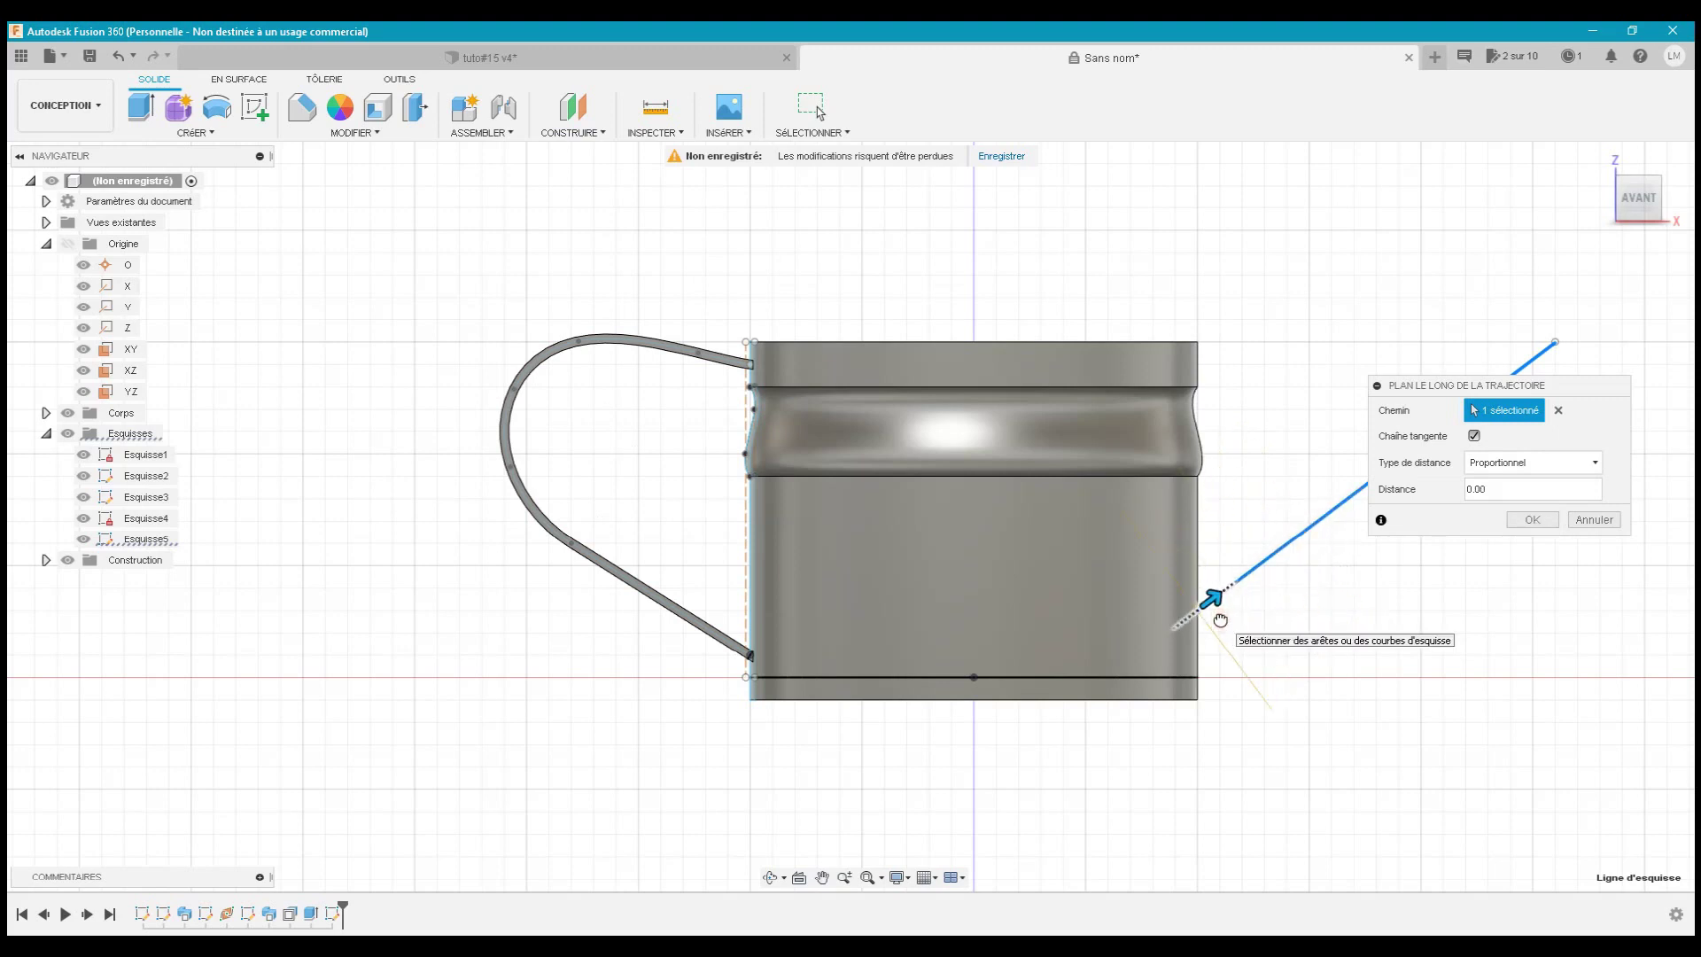
click(1529, 520)
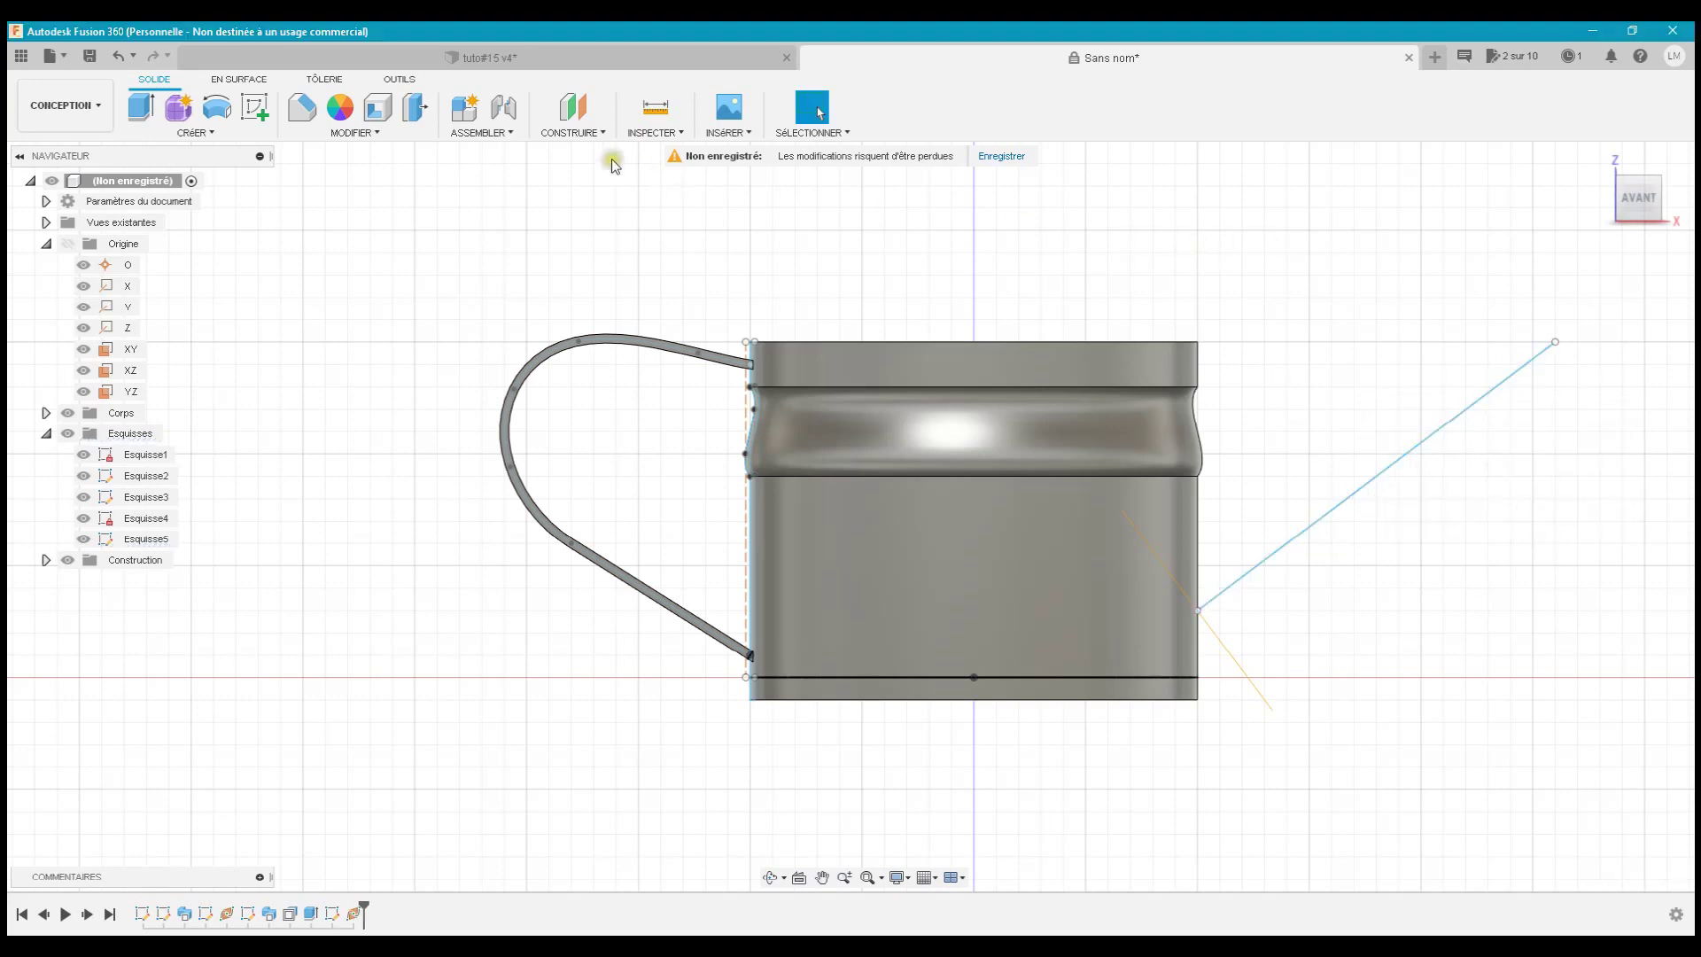
- Create a second plane along the path of the spout line, placed at its upper outer end
click(571, 133)
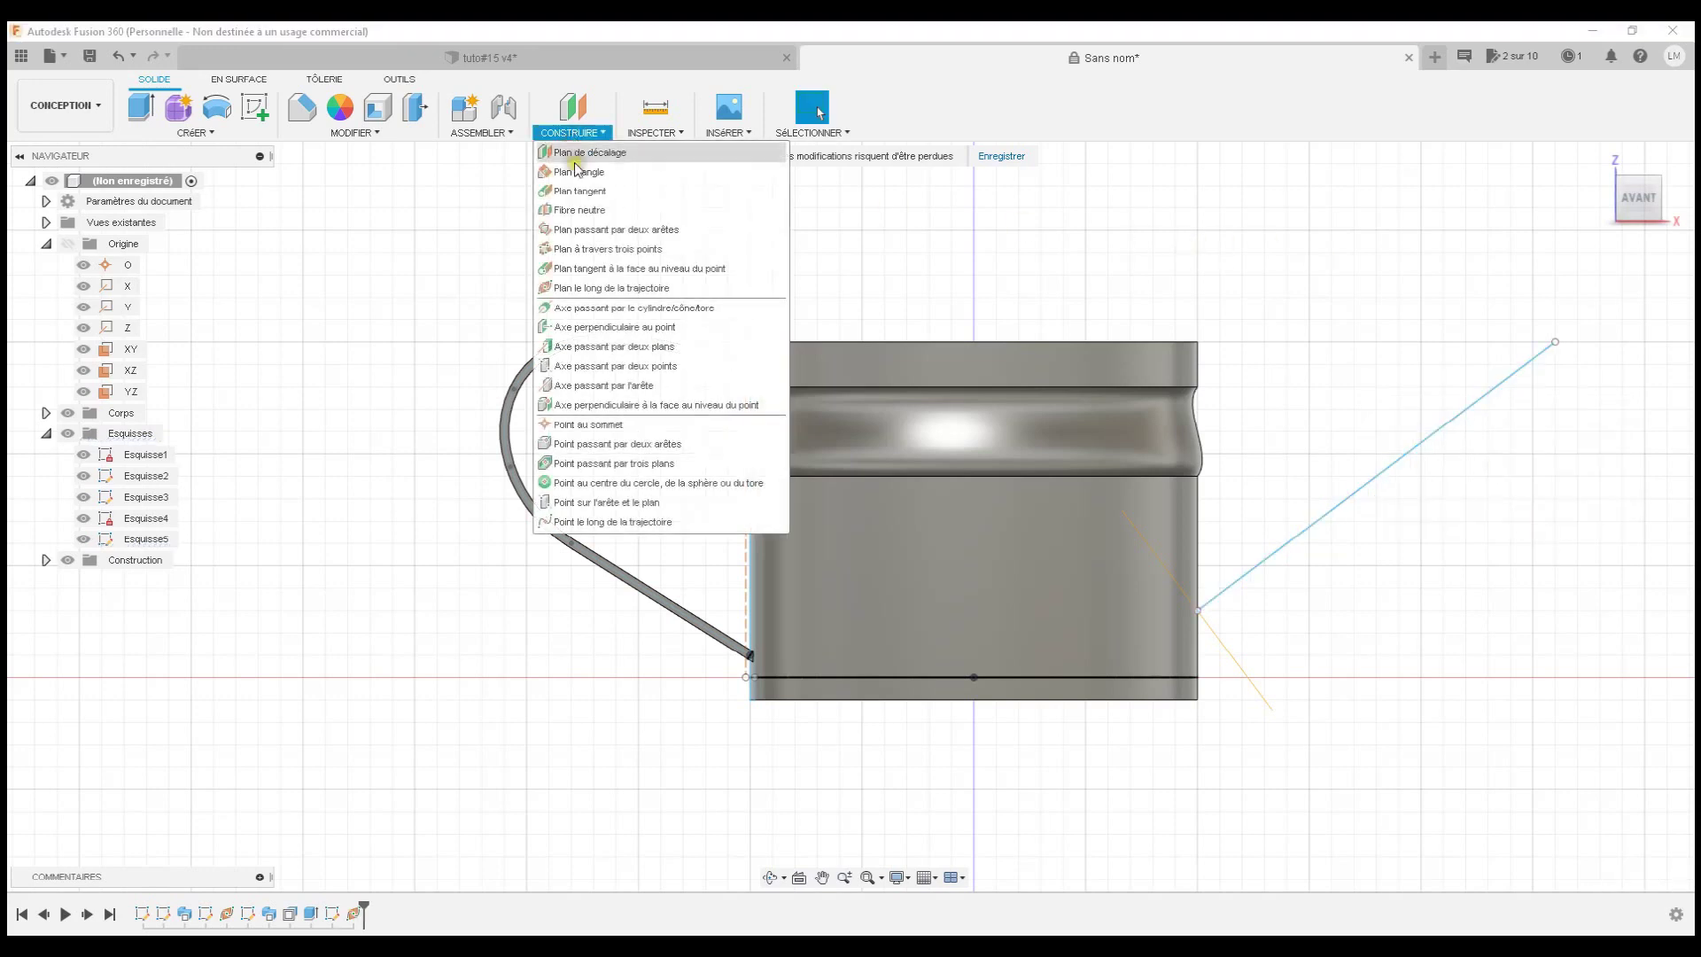
click(610, 288)
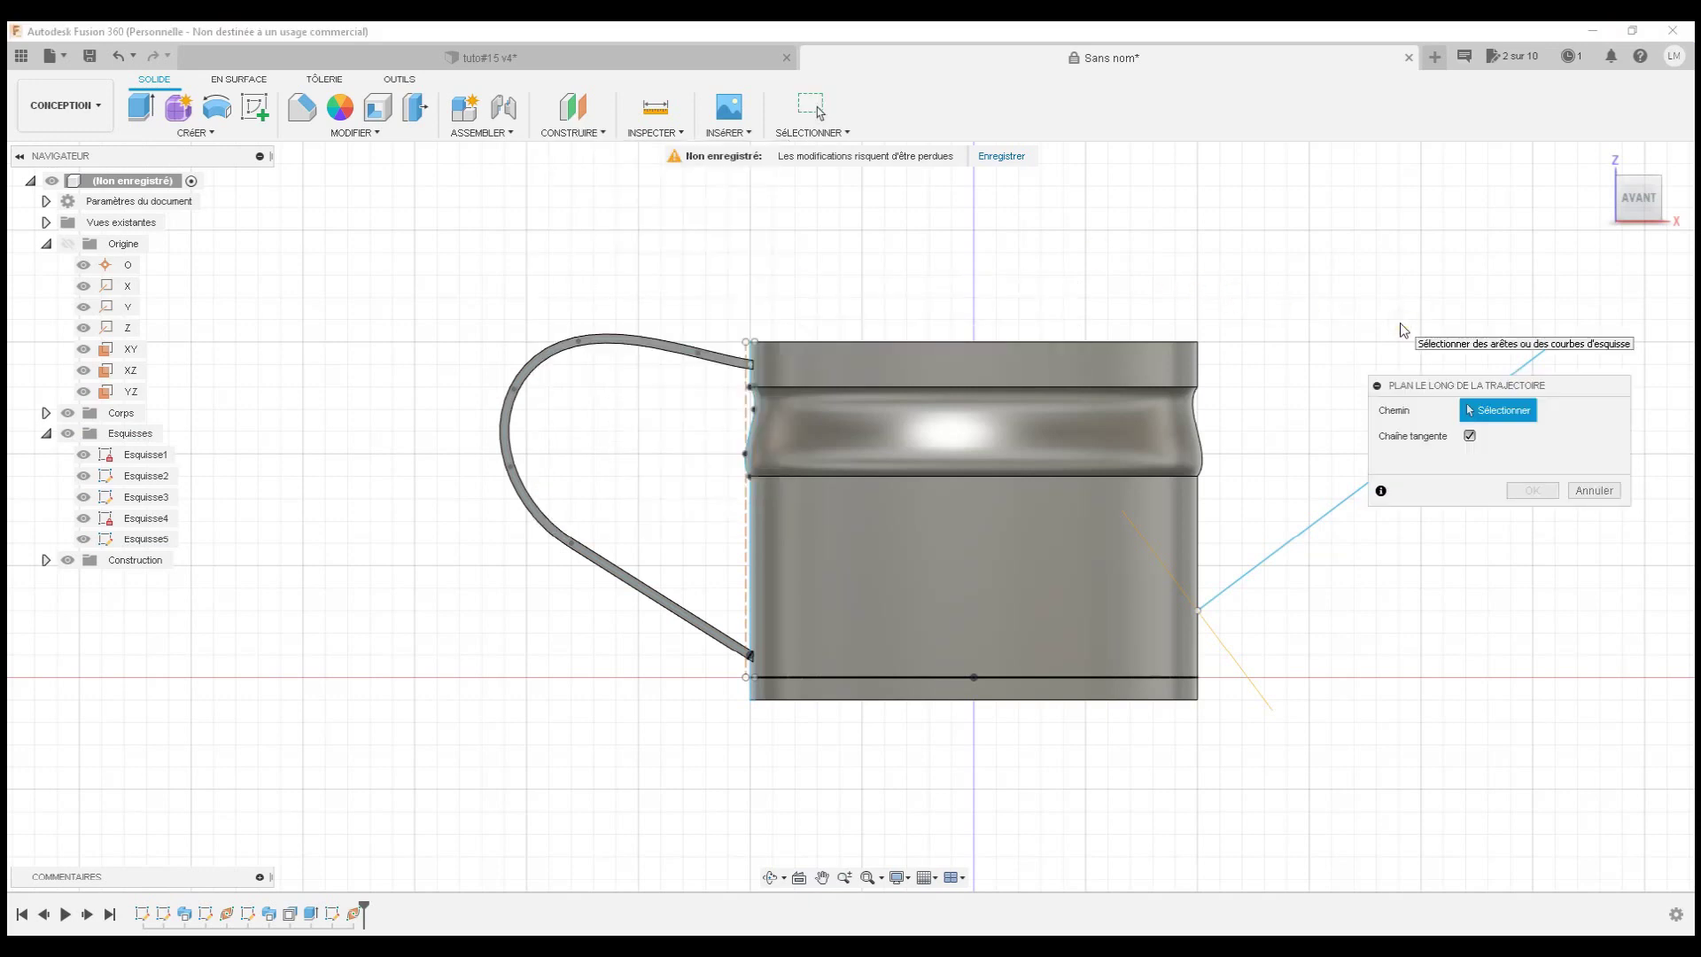
click(1527, 358)
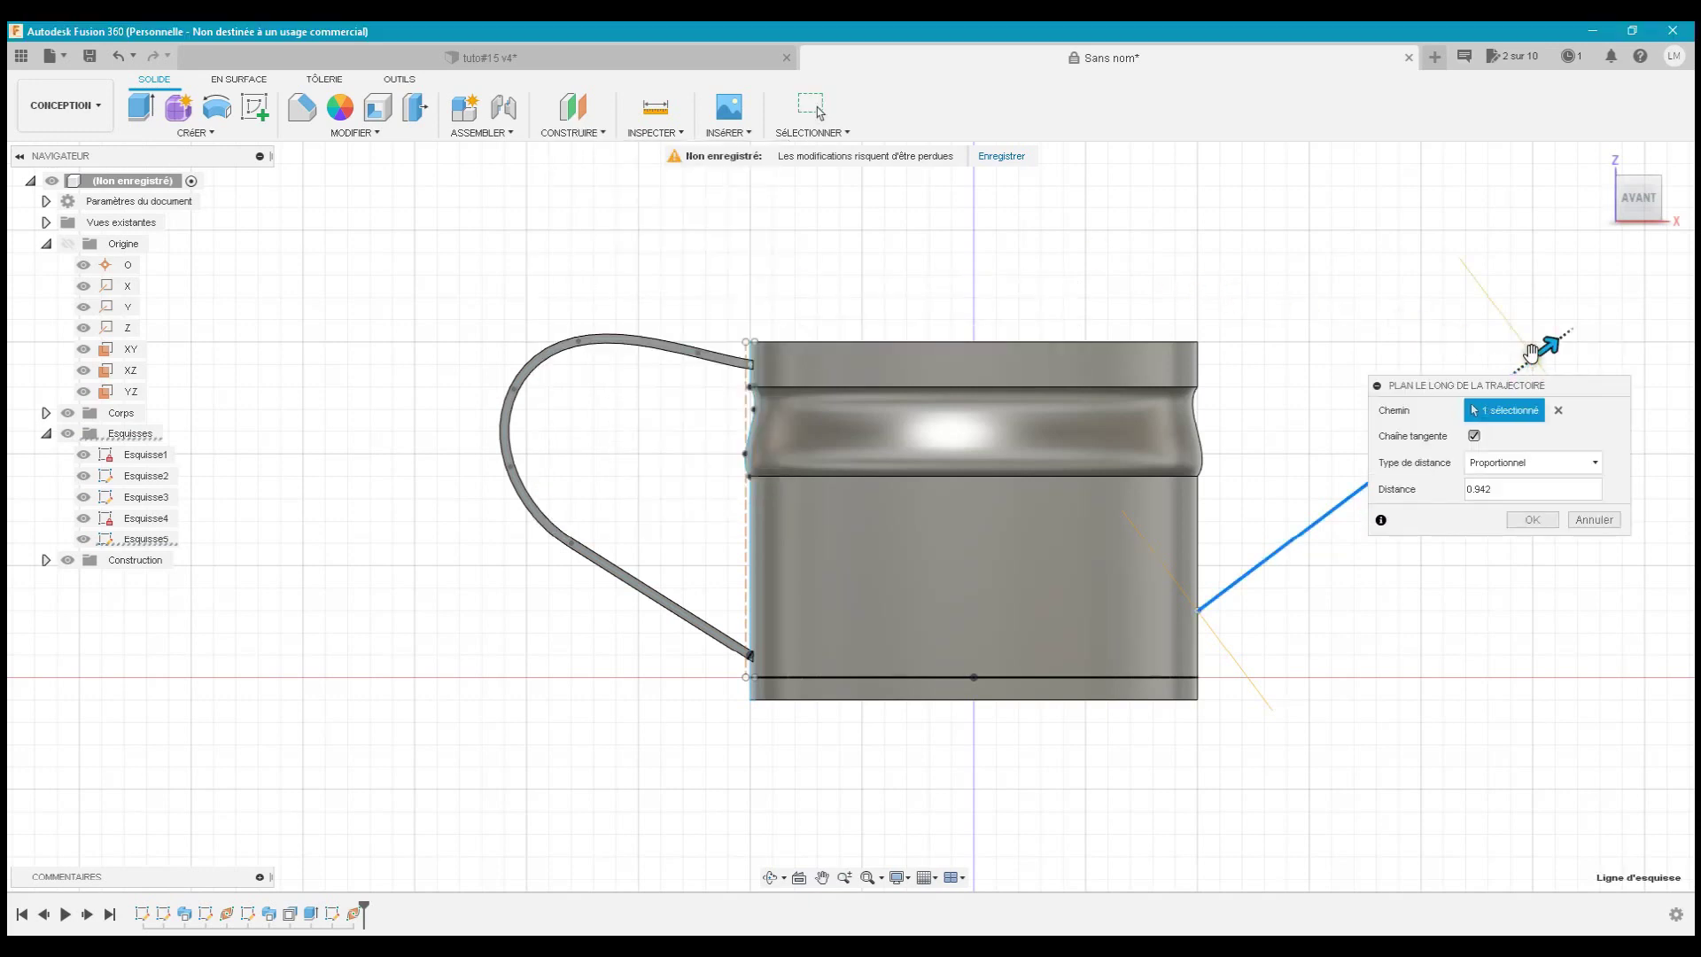
drag(1568, 337, 1575, 331)
click(1535, 520)
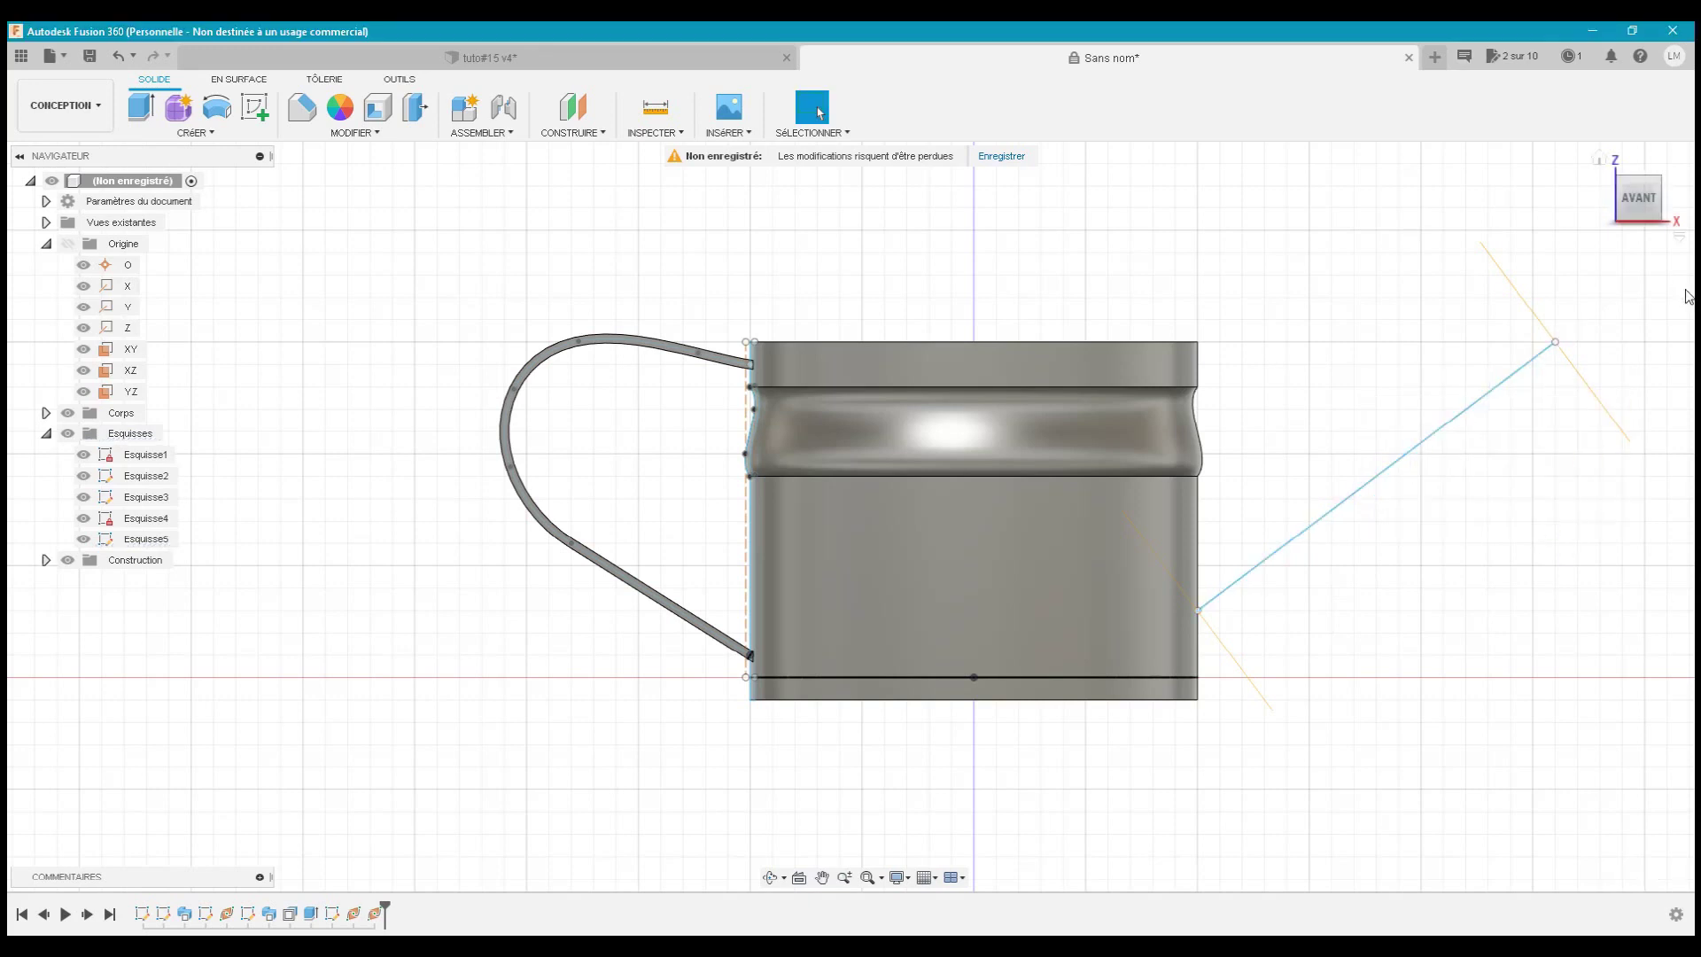
- Start a sketch on the construction plane at the spout line's lower end, against the can wall
click(1597, 162)
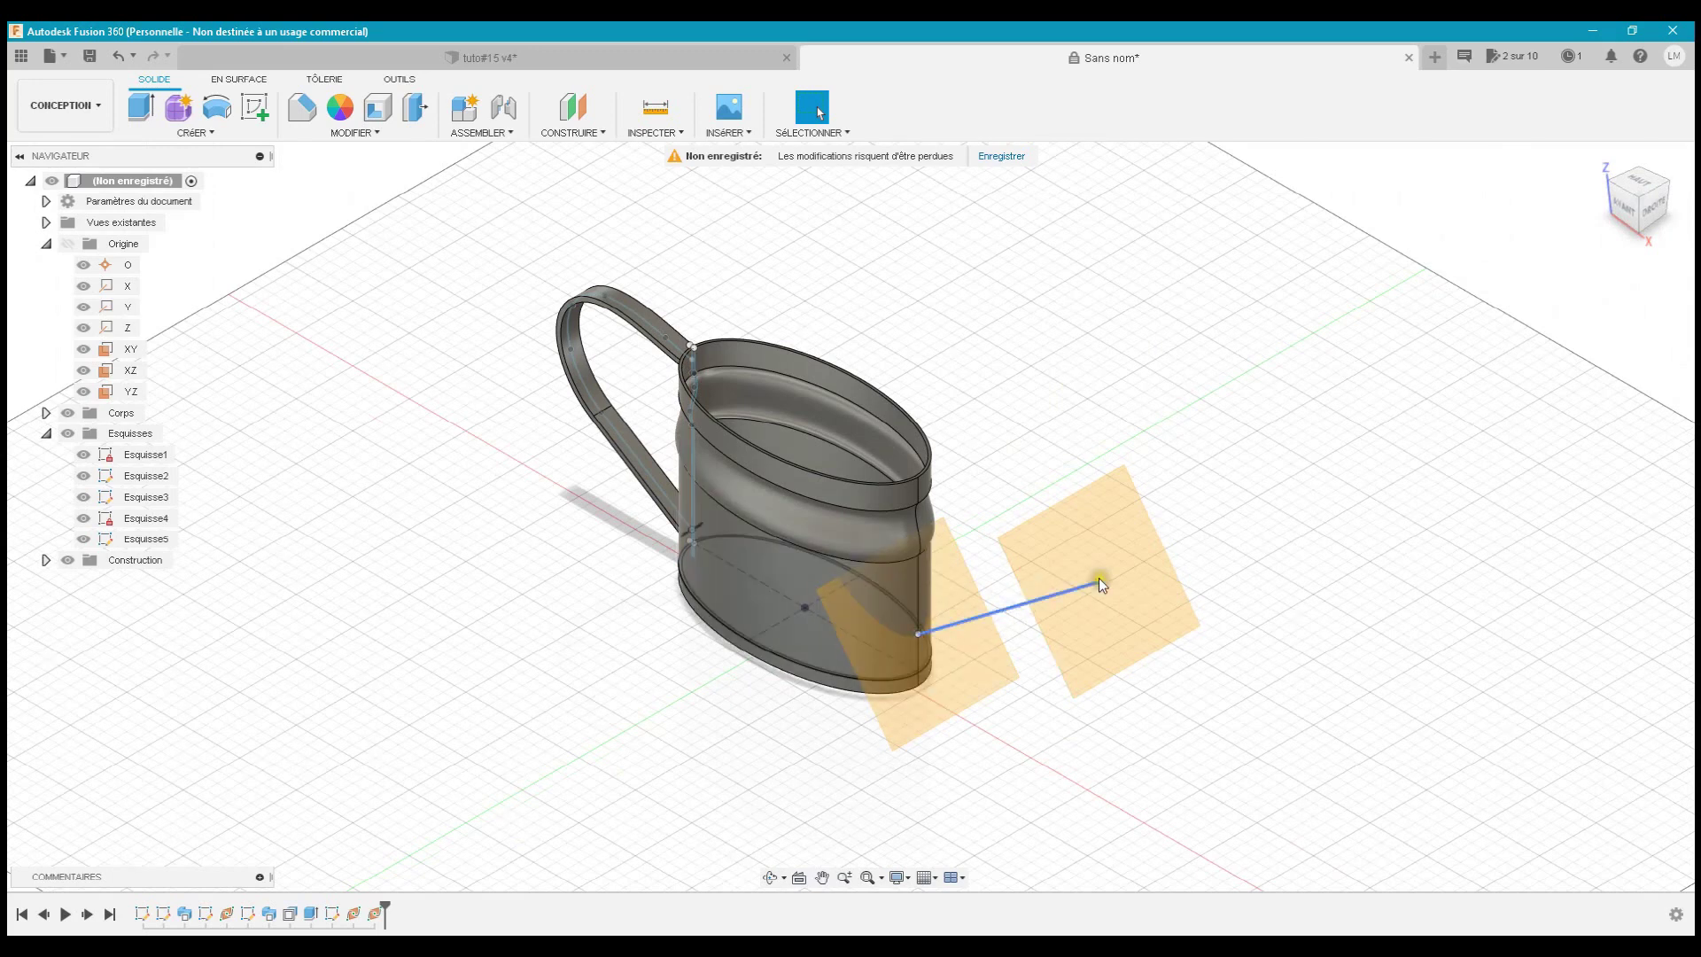
click(1117, 599)
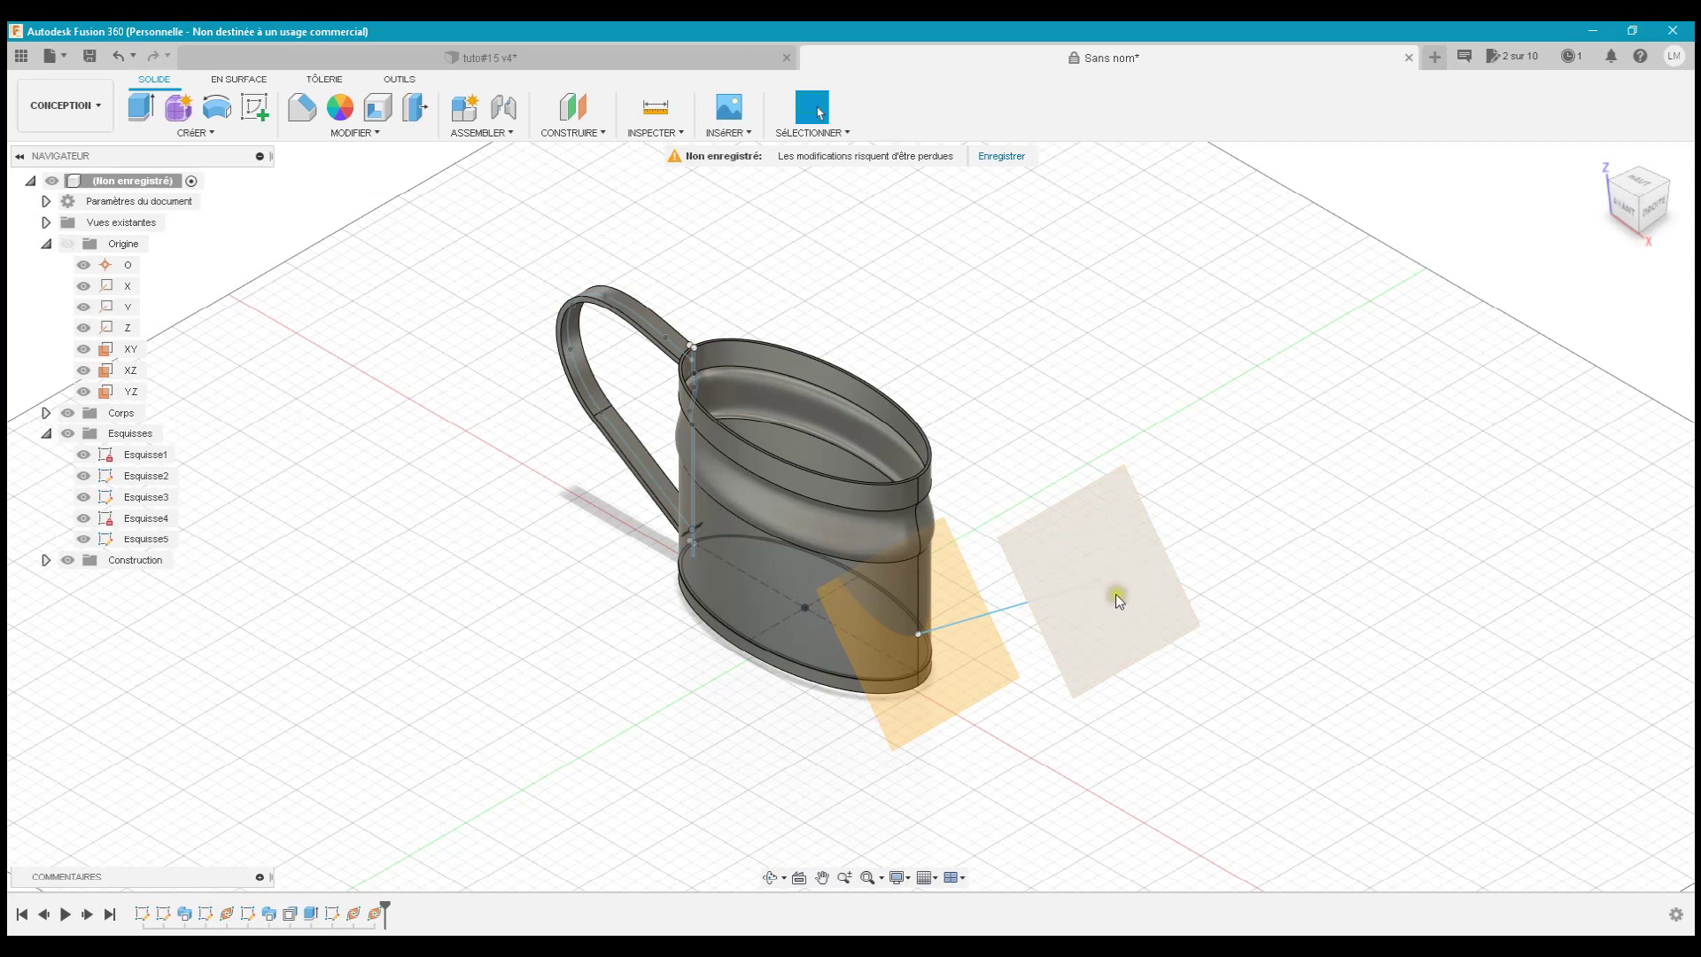
click(1135, 641)
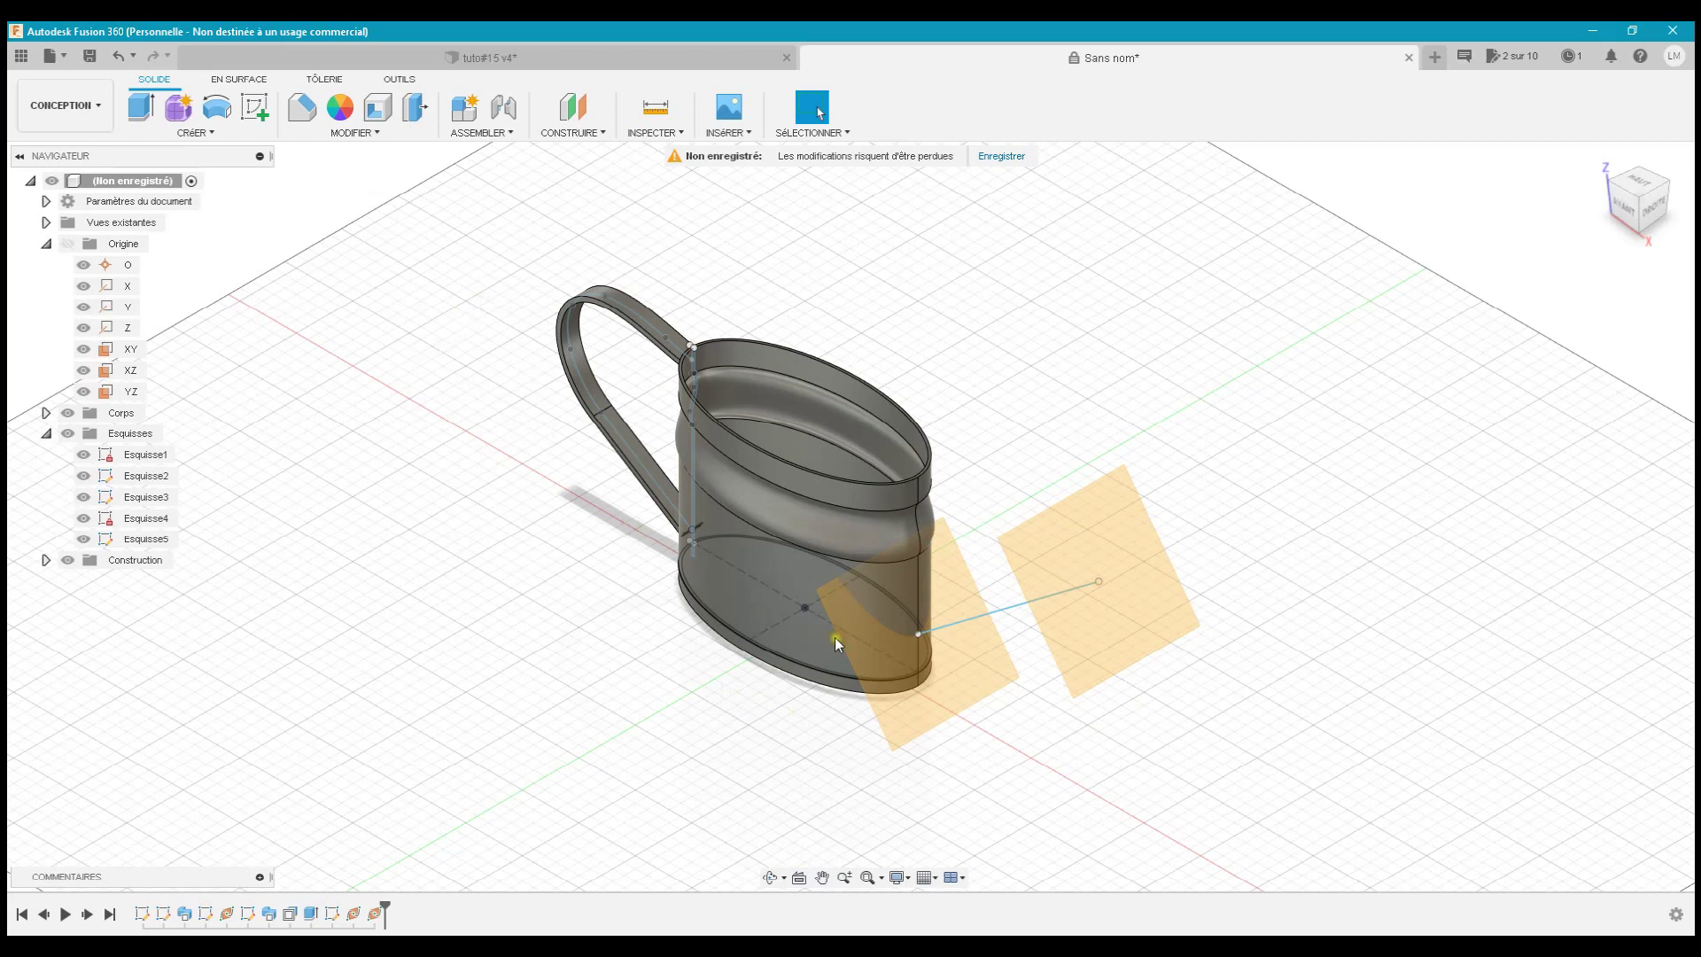
click(253, 116)
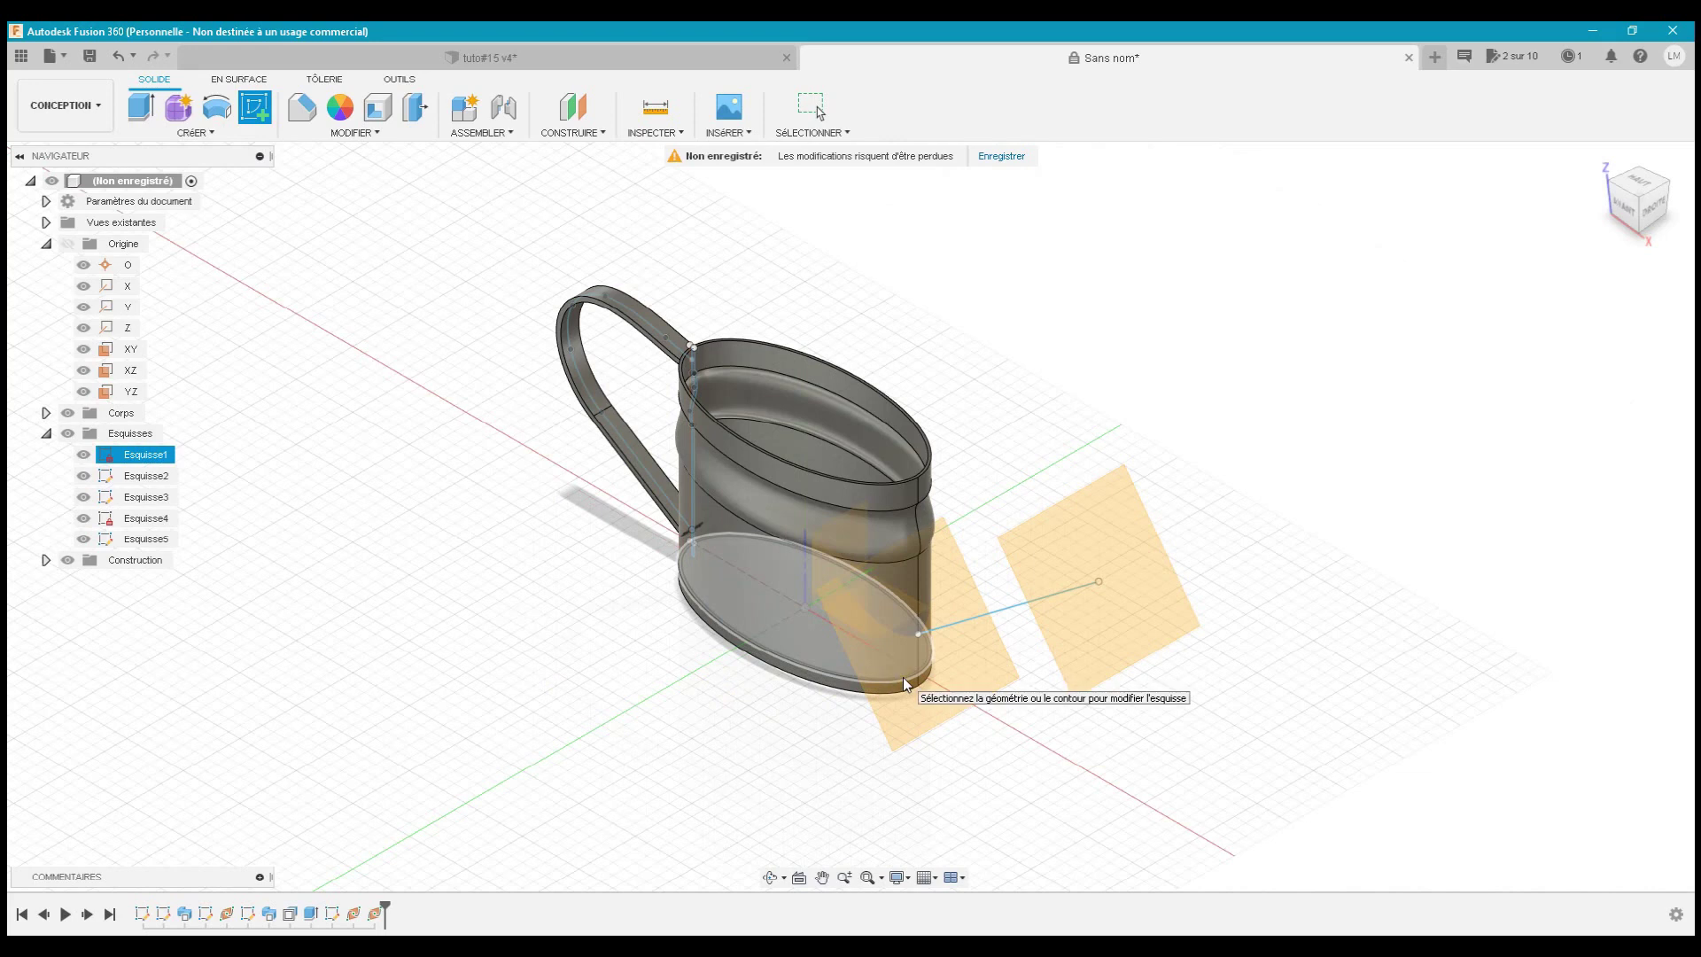
click(990, 663)
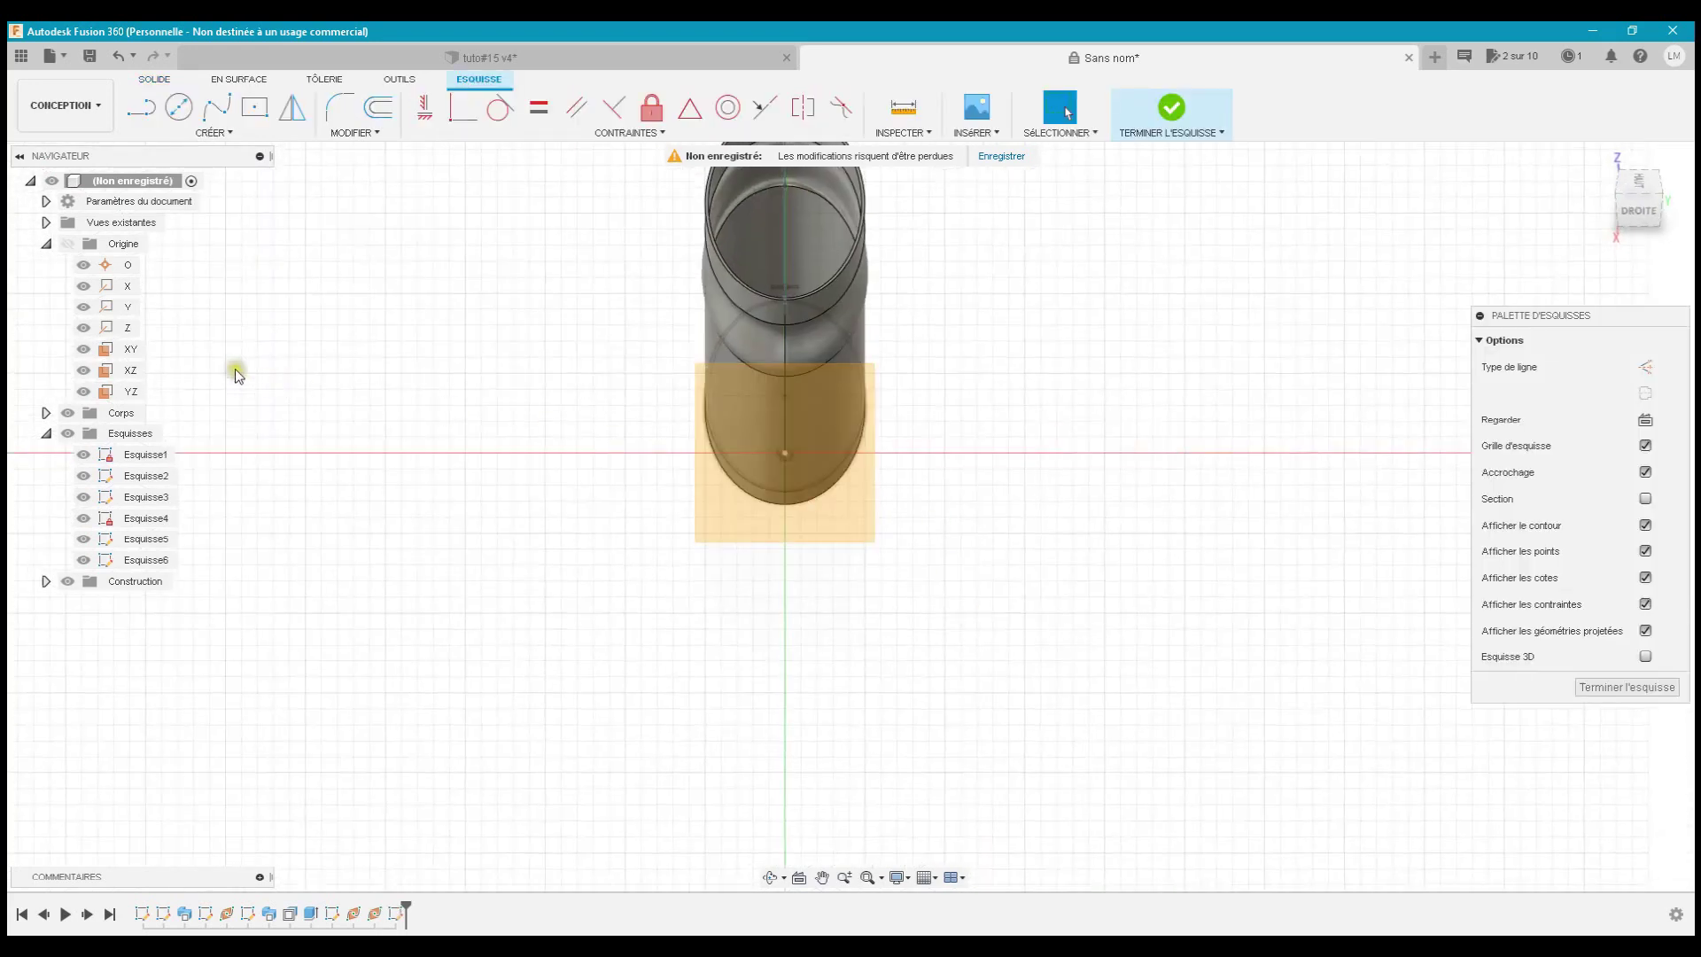
- Hide construction plane Plan3 and all bodies to expose the spout line's start point
click(44, 583)
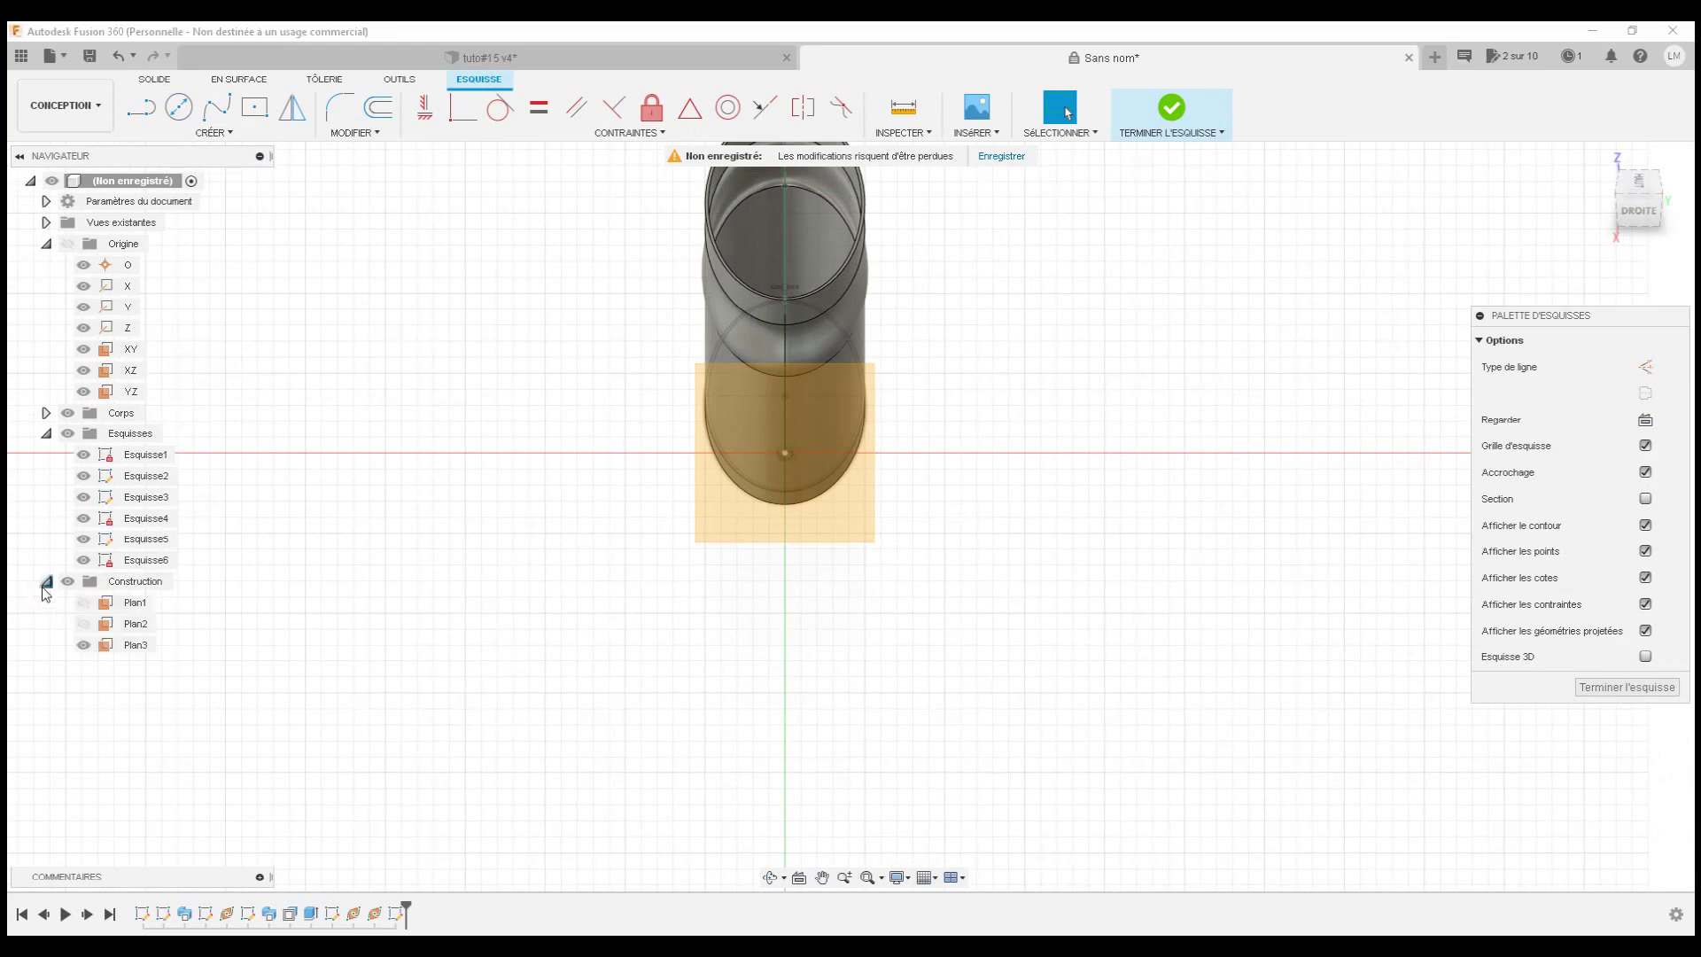
click(84, 650)
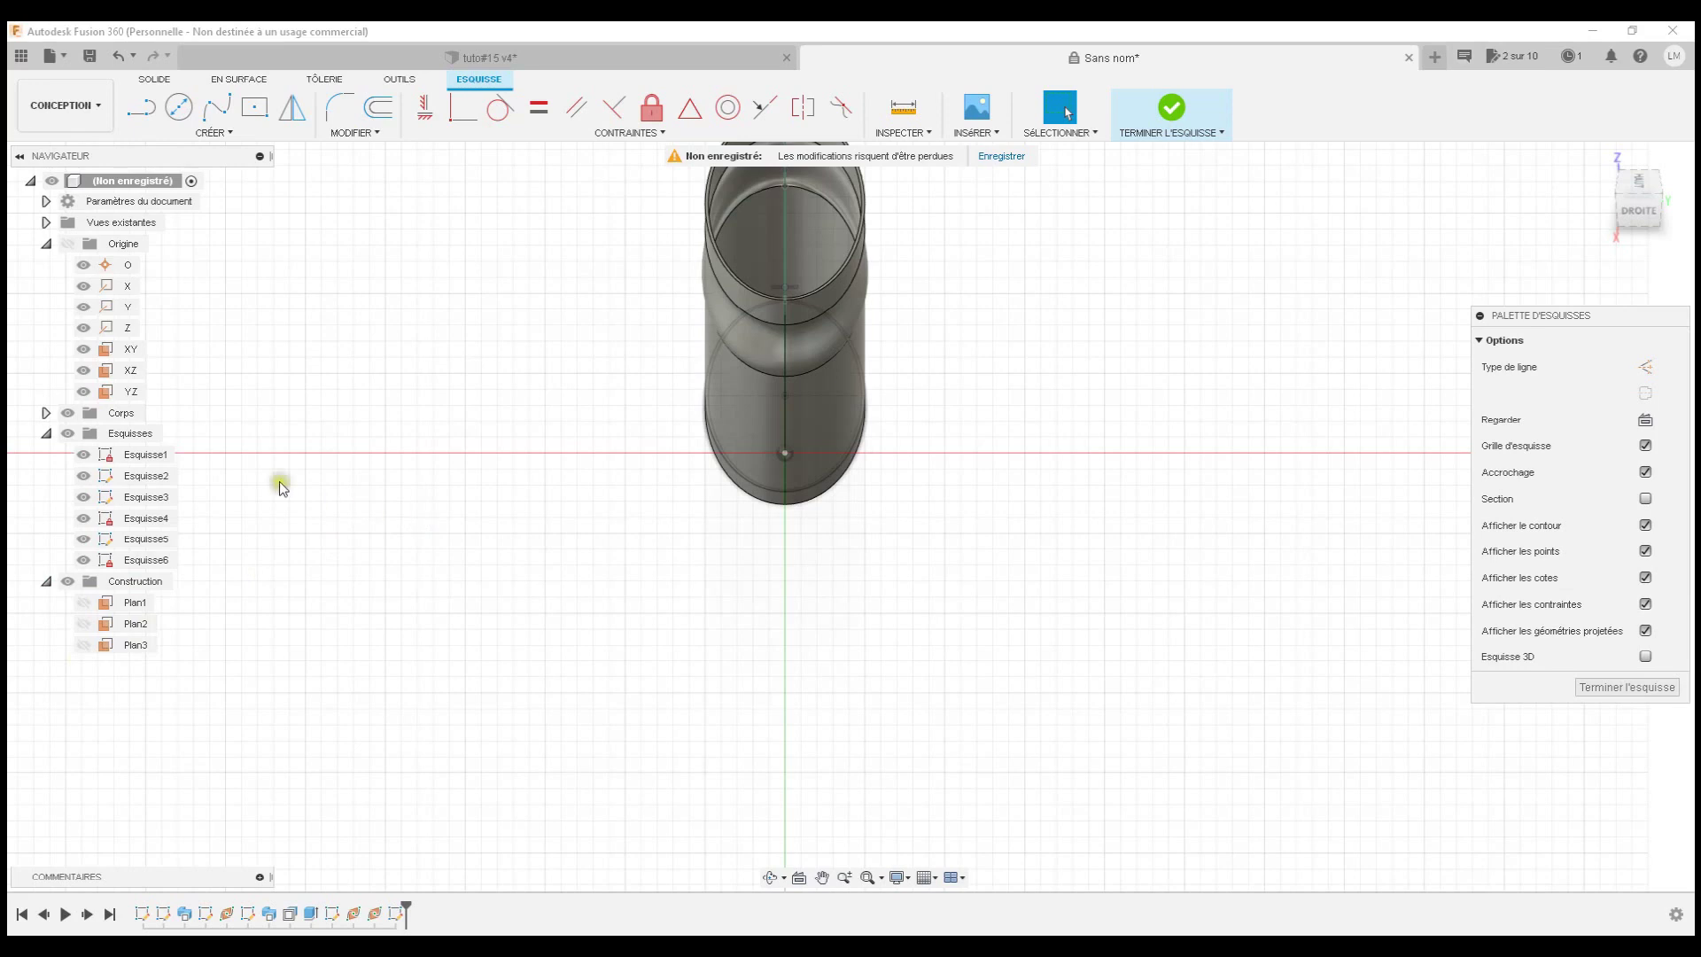
click(69, 413)
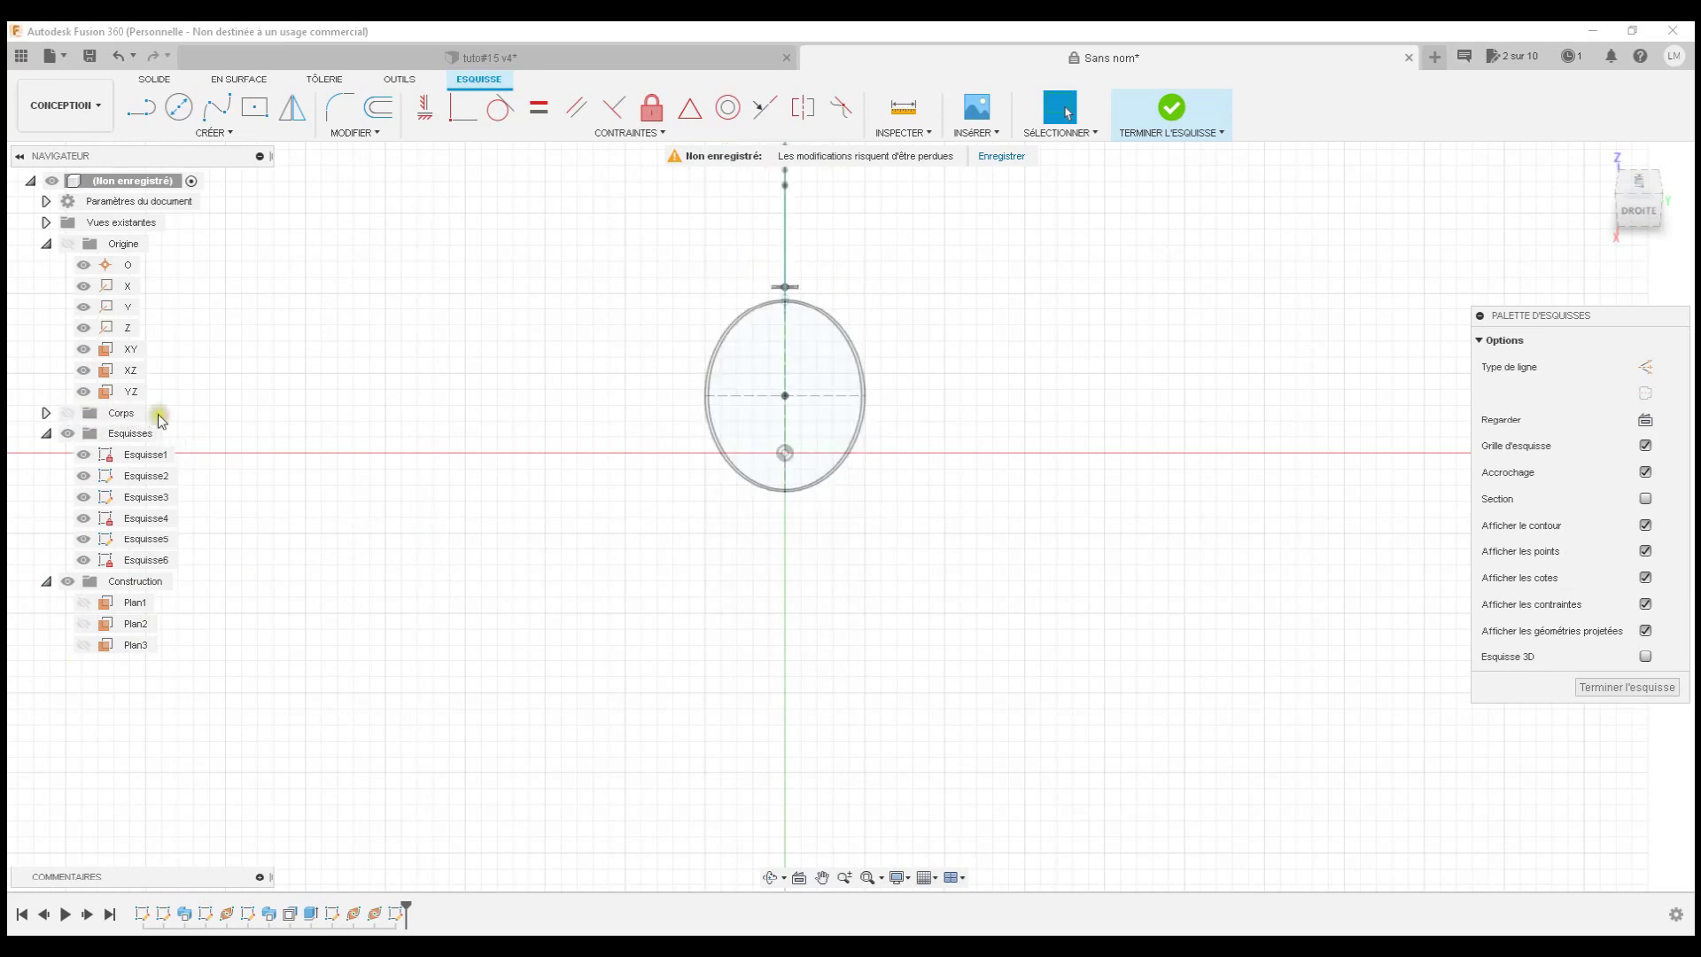
scroll(694, 444, up, 1)
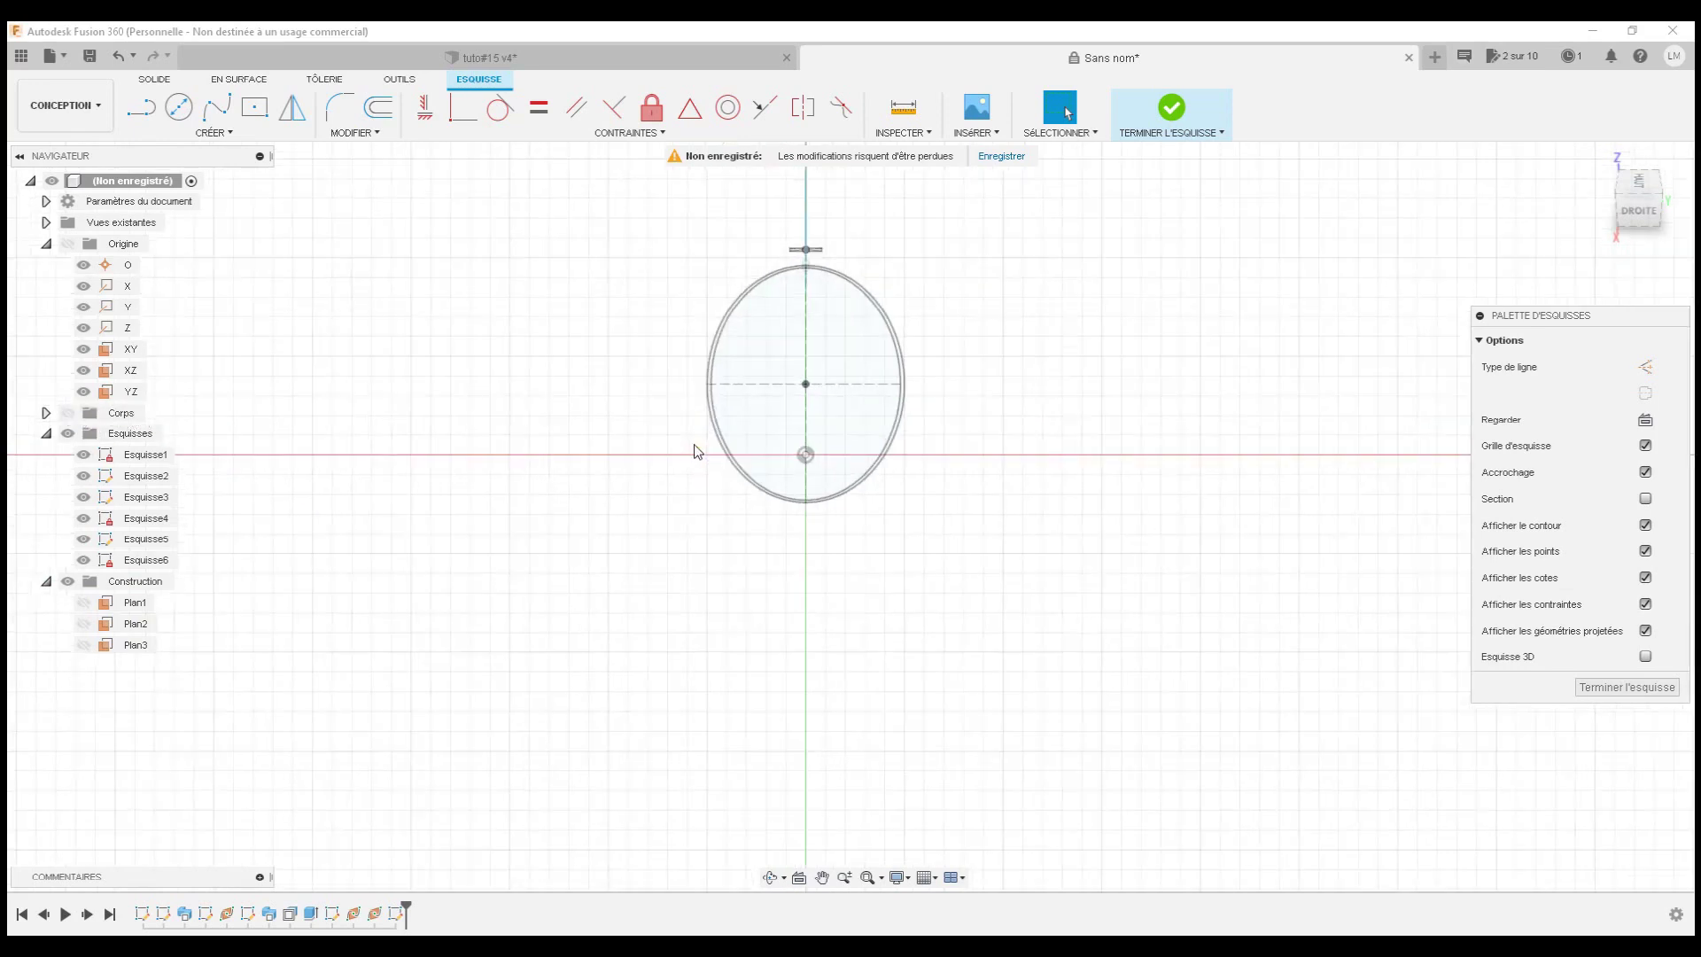
scroll(816, 460, up, 3)
scroll(816, 461, up, 3)
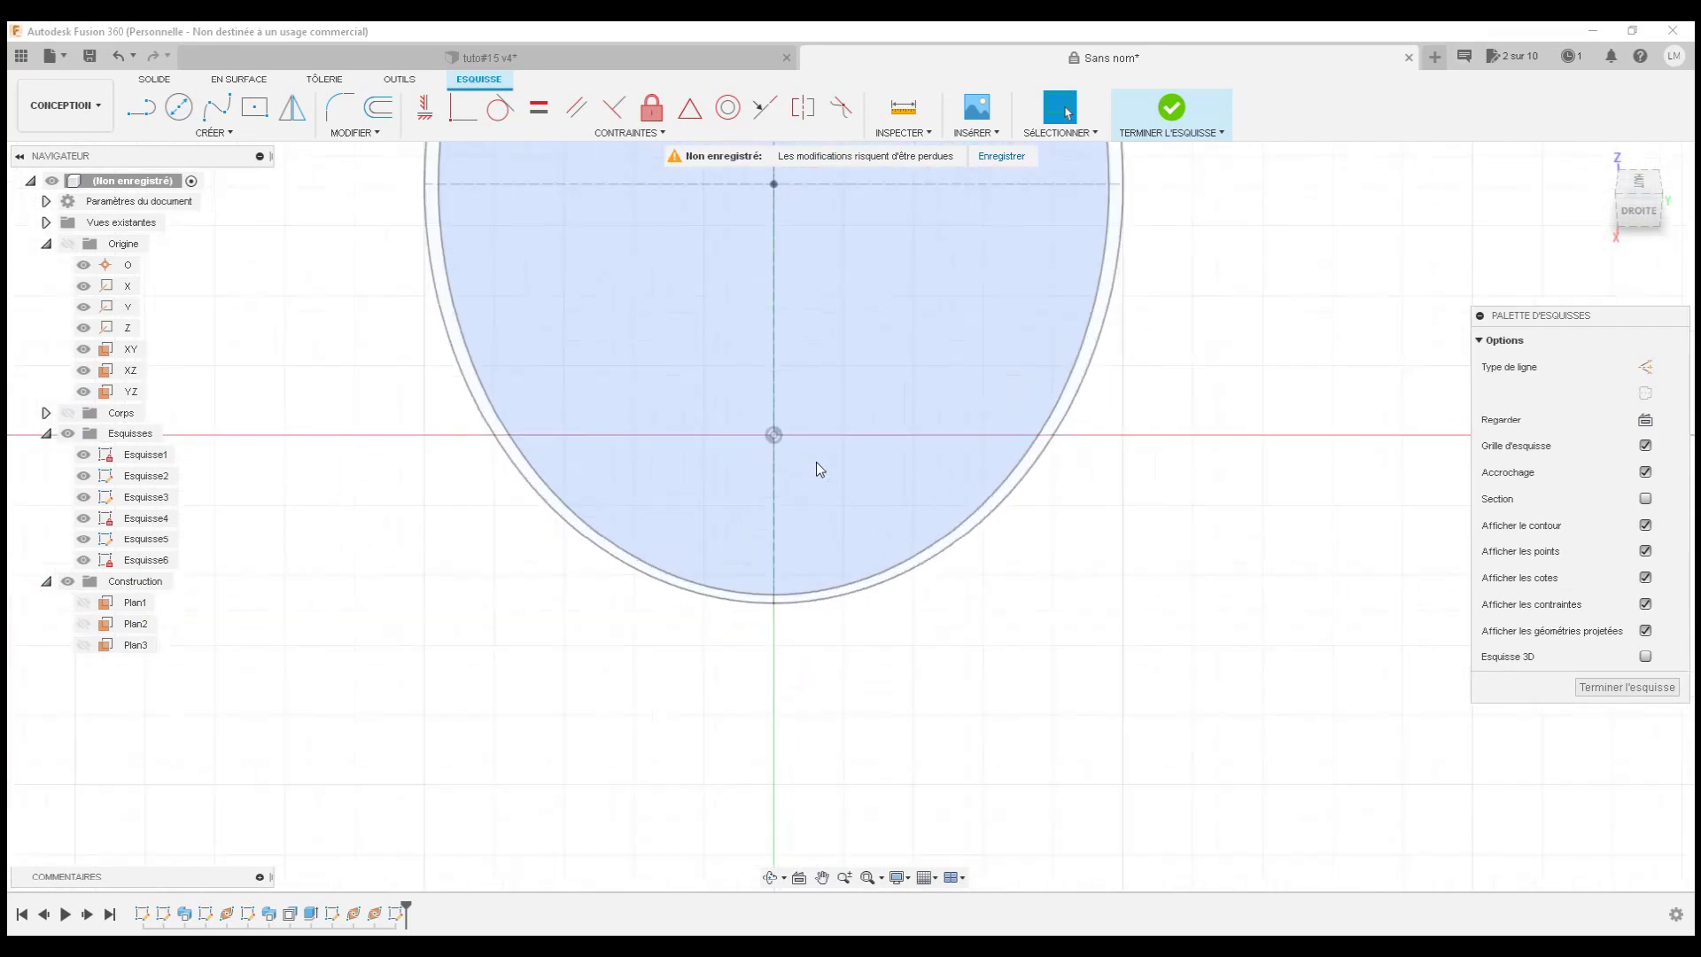
- Draw an 8 mm diameter circle centred on the spout line's start point
click(178, 107)
click(773, 435)
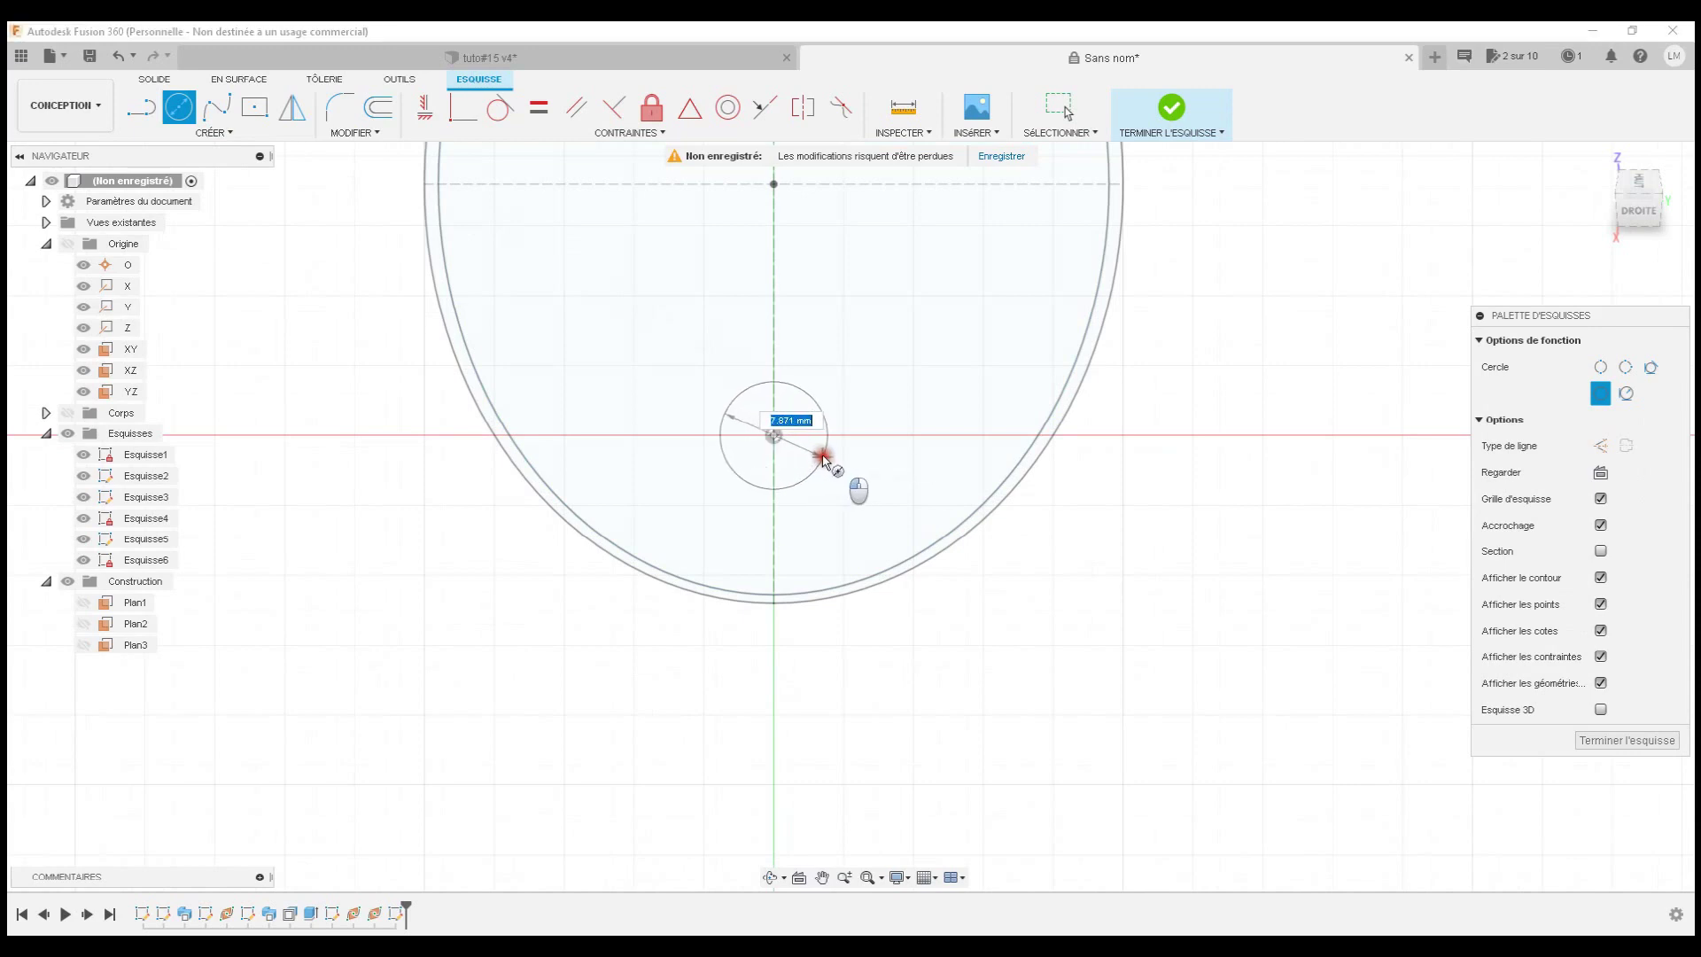
text(8)
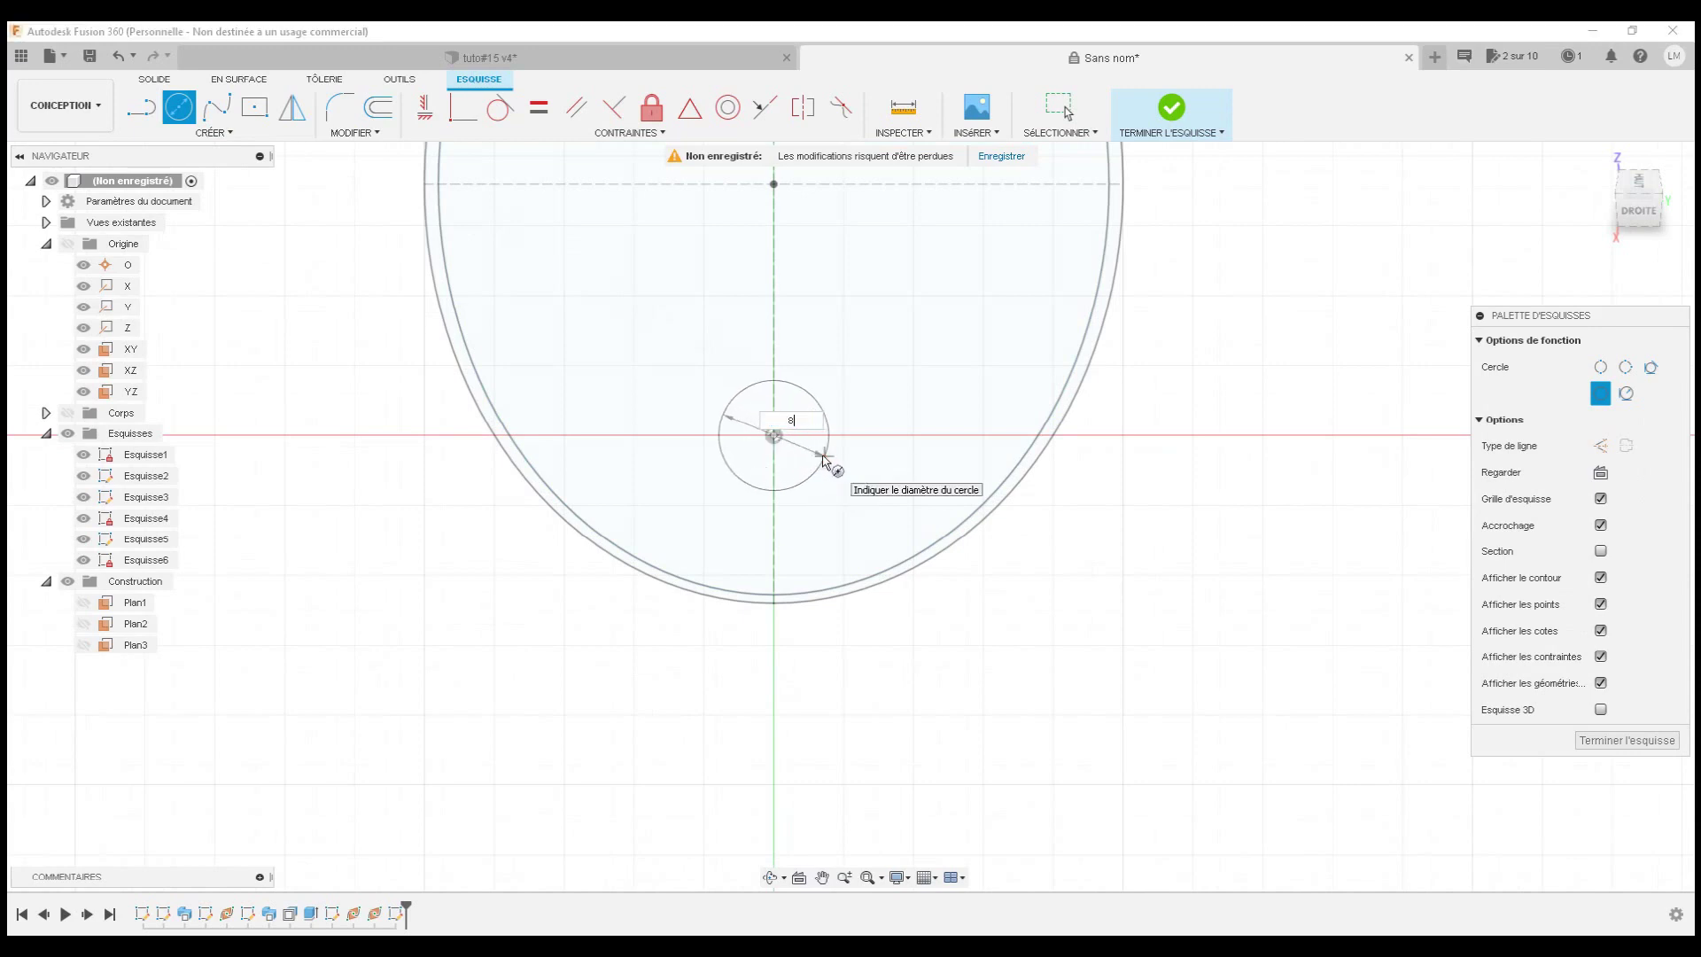
key(Return)
key(Escape)
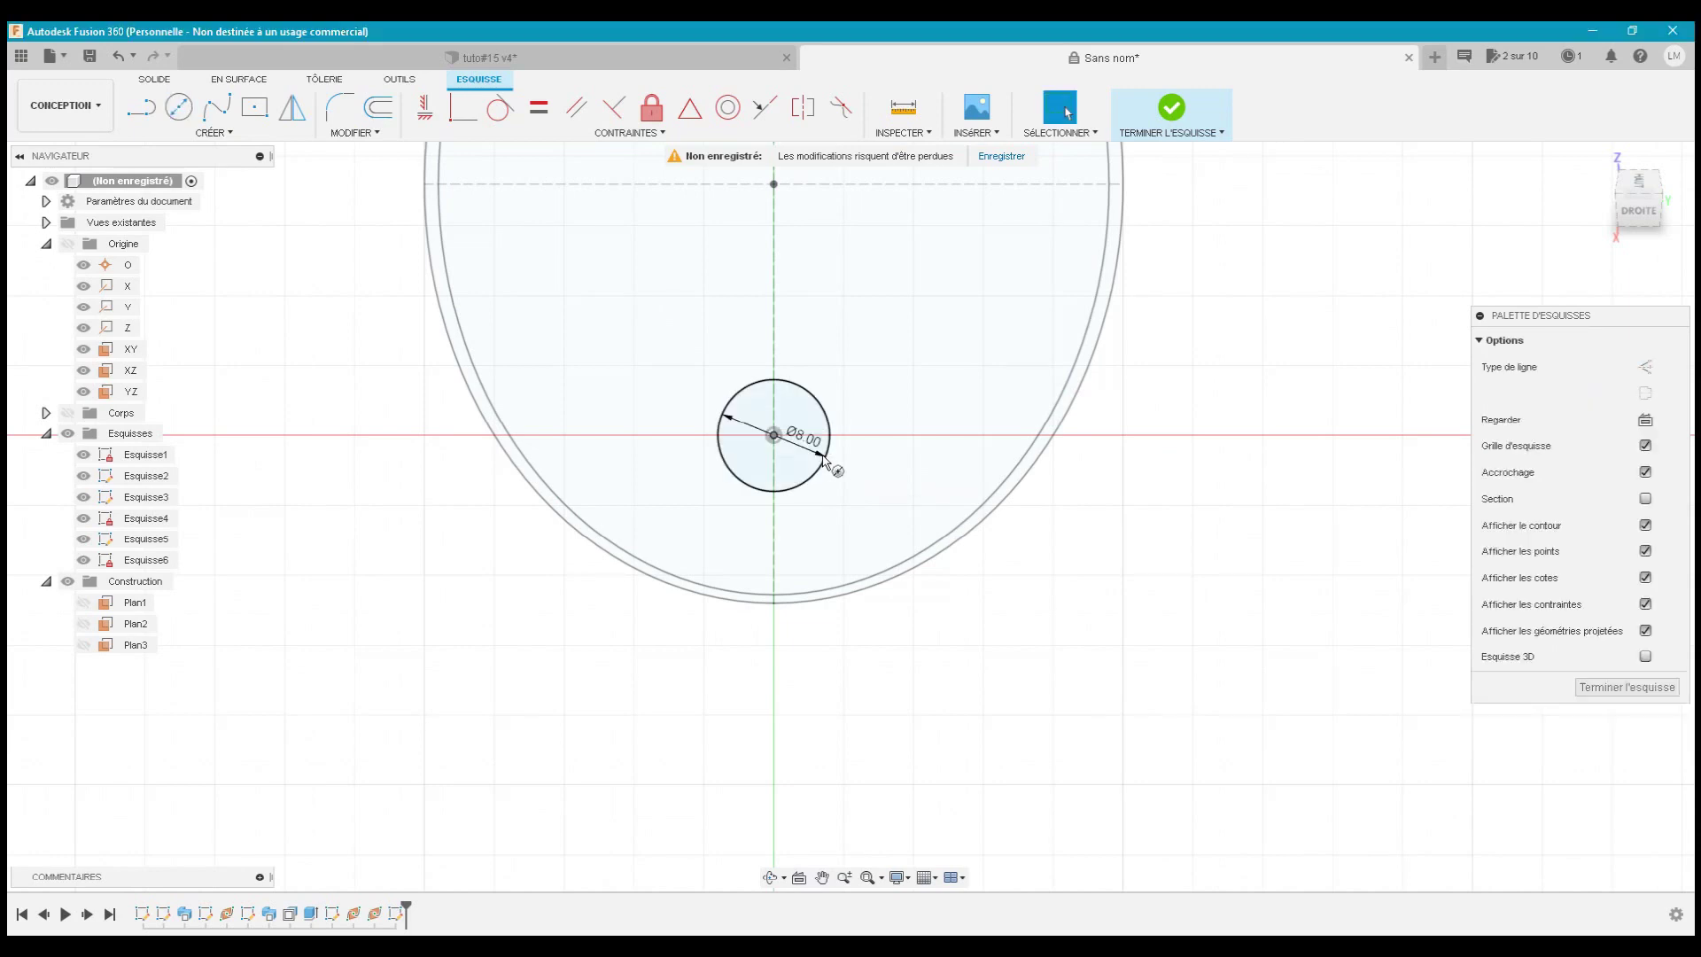
- Draw a concentric 7 mm diameter circle inside the 8 mm circle and finish the sketch
click(180, 108)
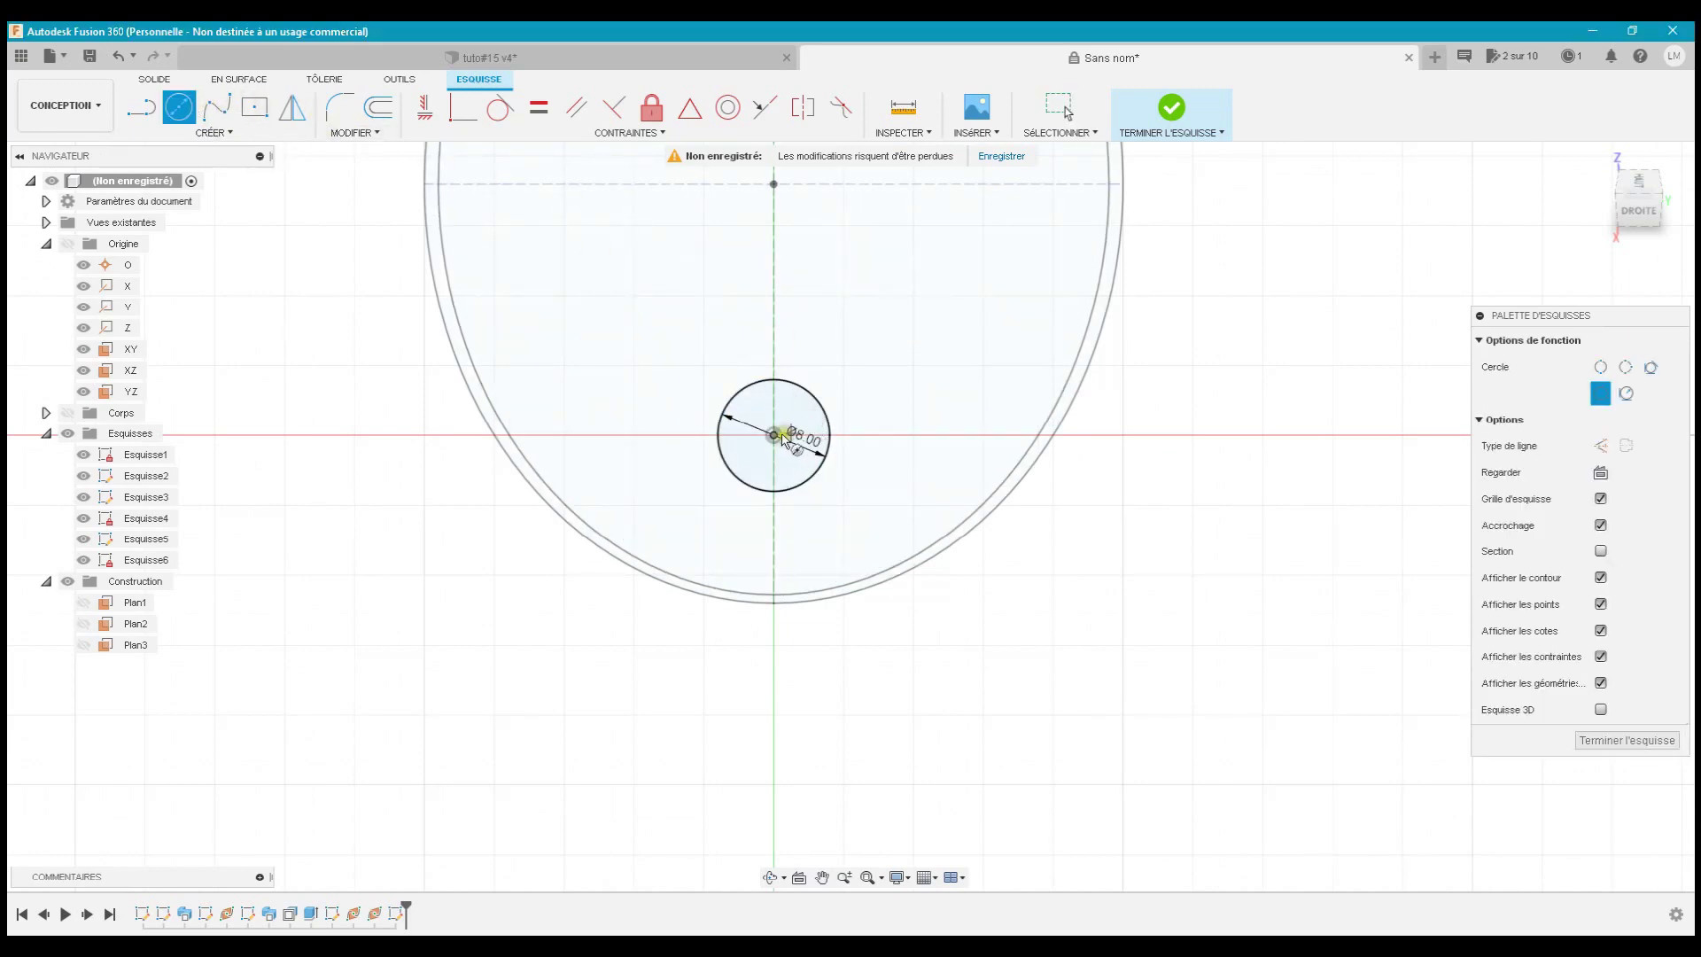
click(774, 436)
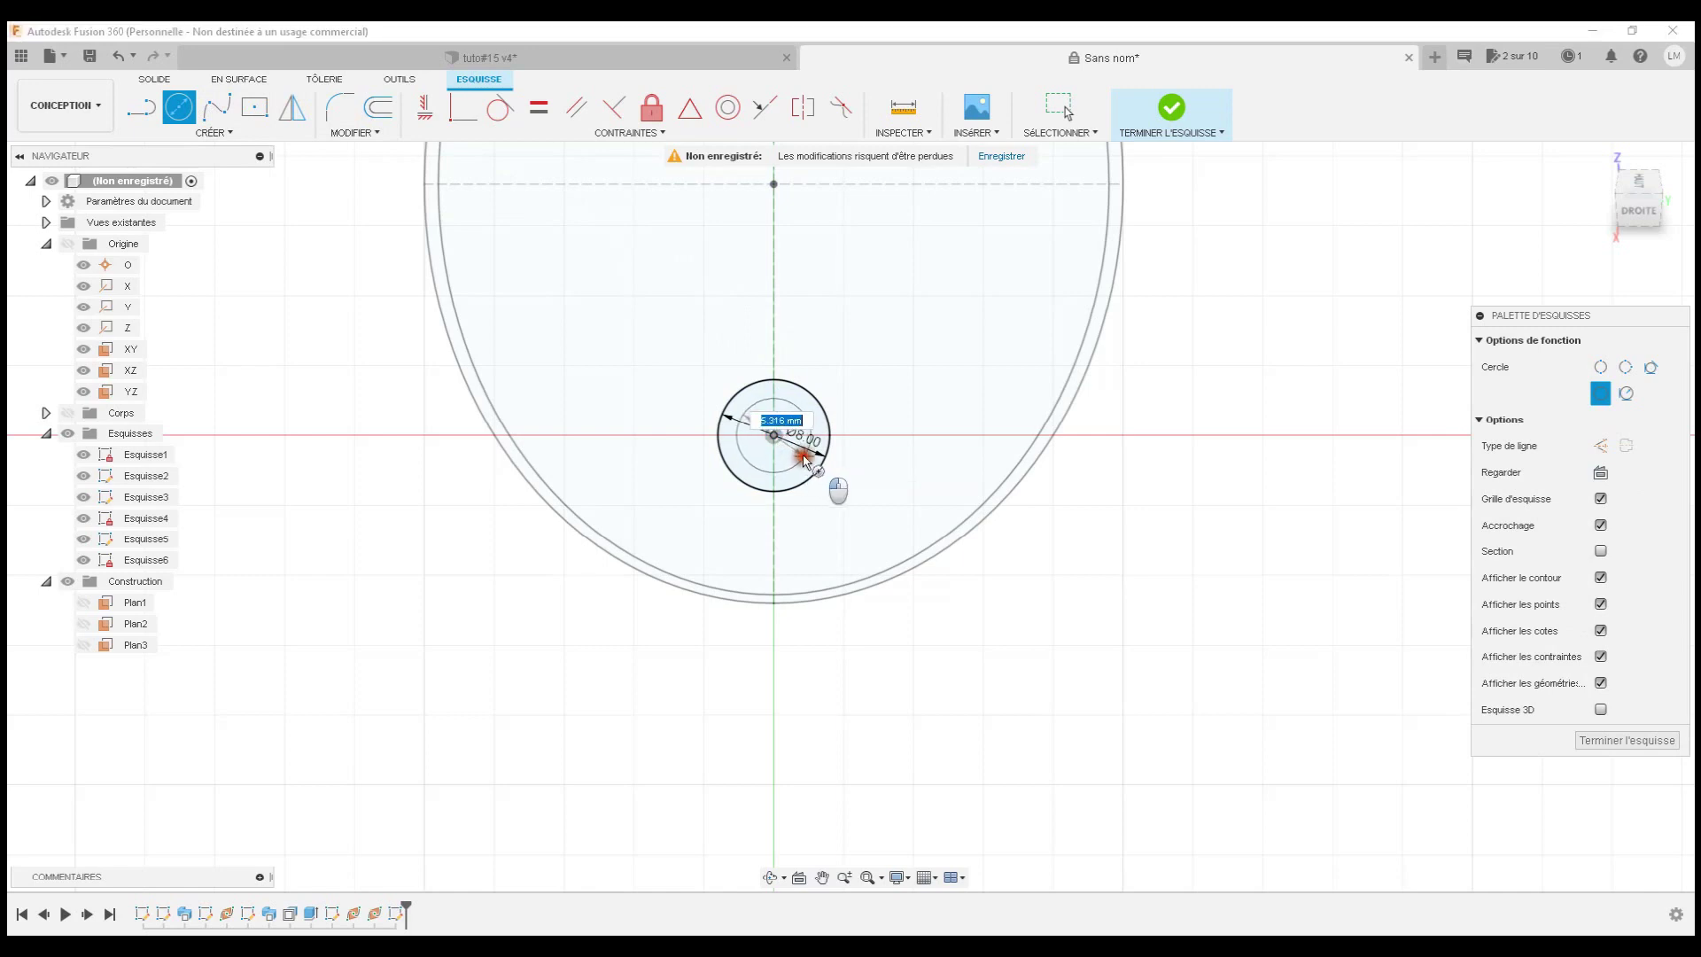
text(7)
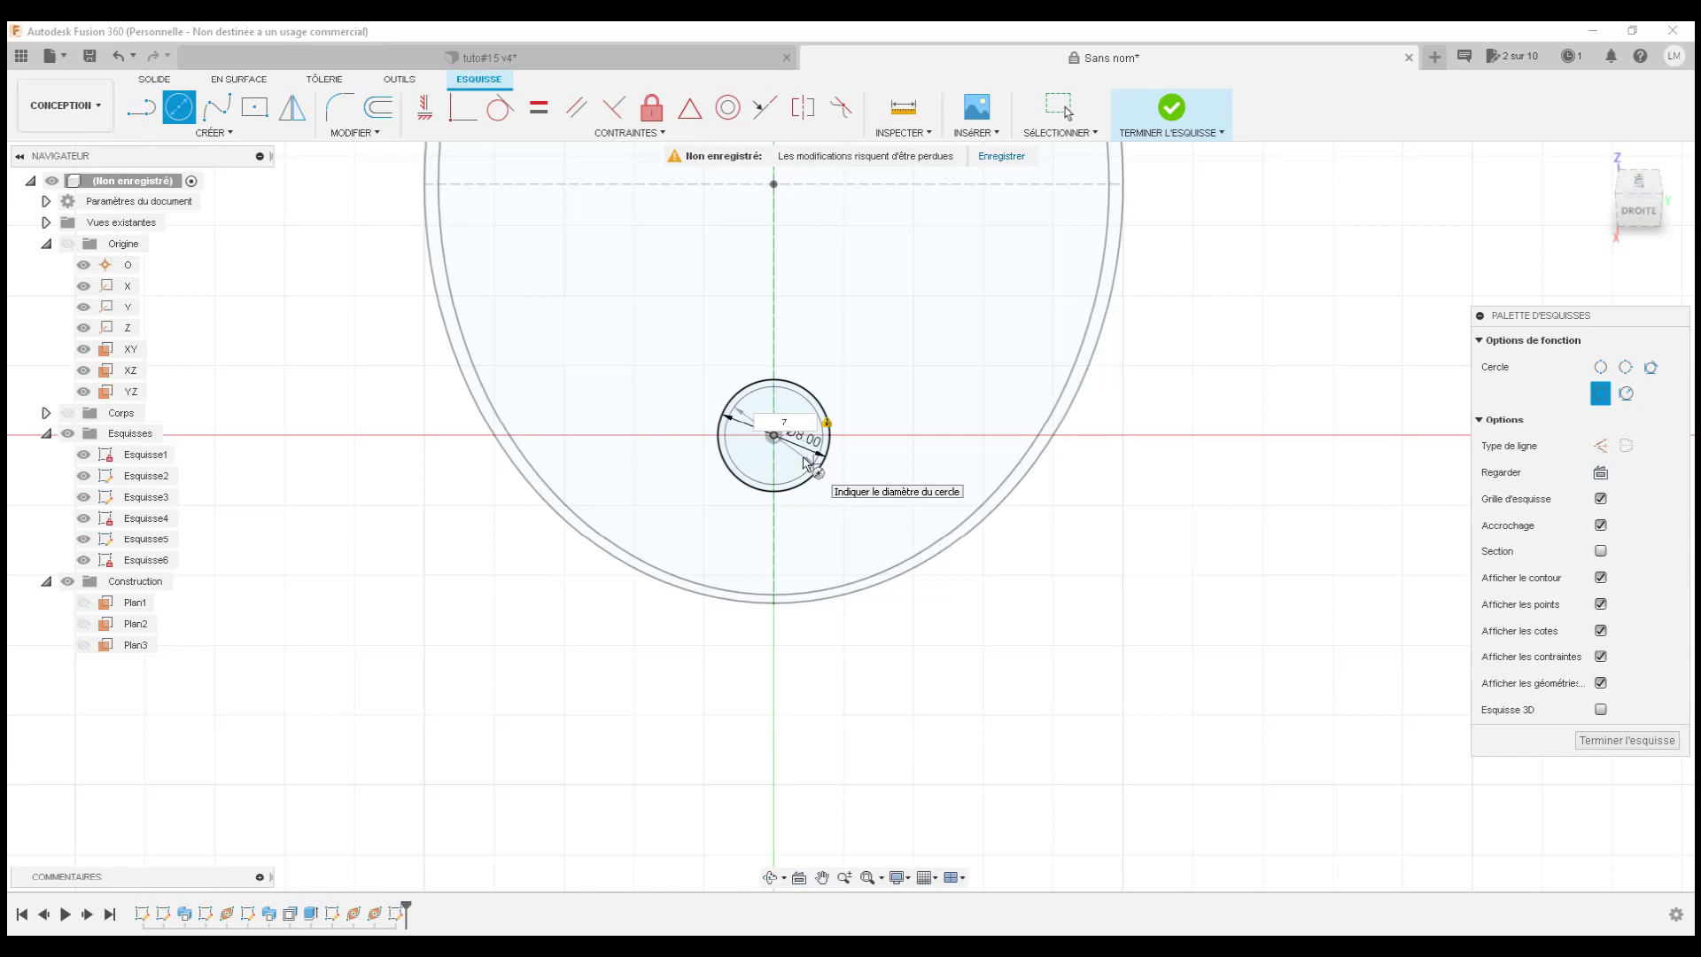
key(Escape)
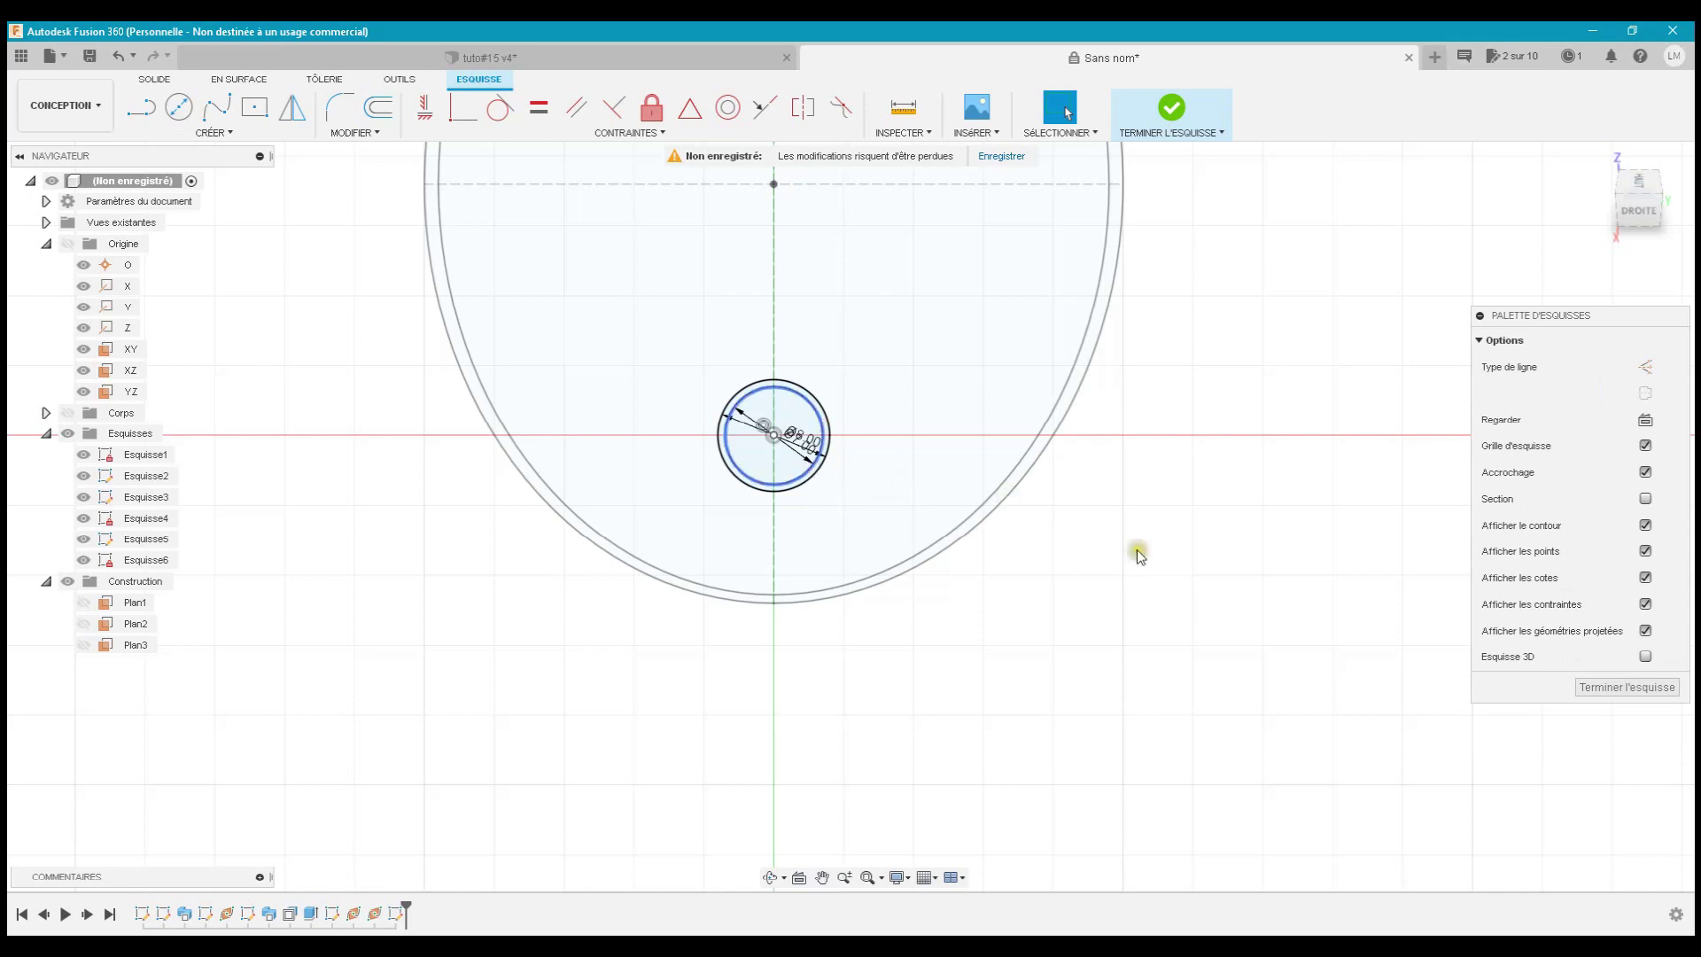
click(1646, 688)
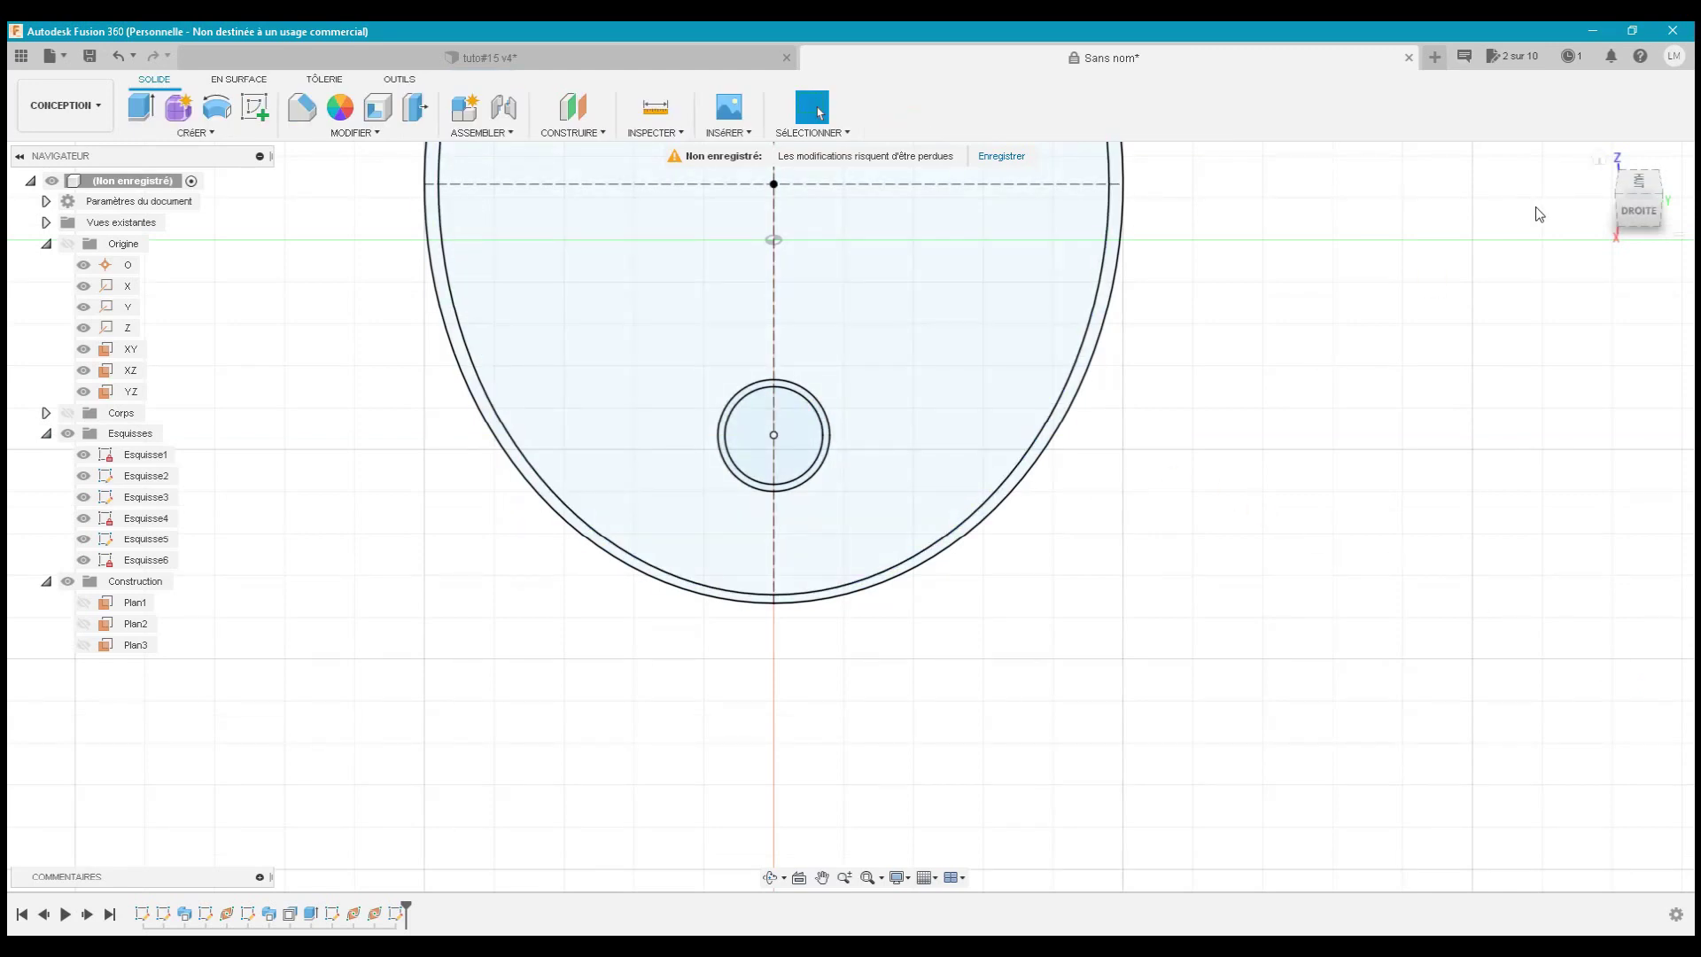
- Return to the isometric home view and show construction plane Plan3 at the spout line's outer end
click(1600, 160)
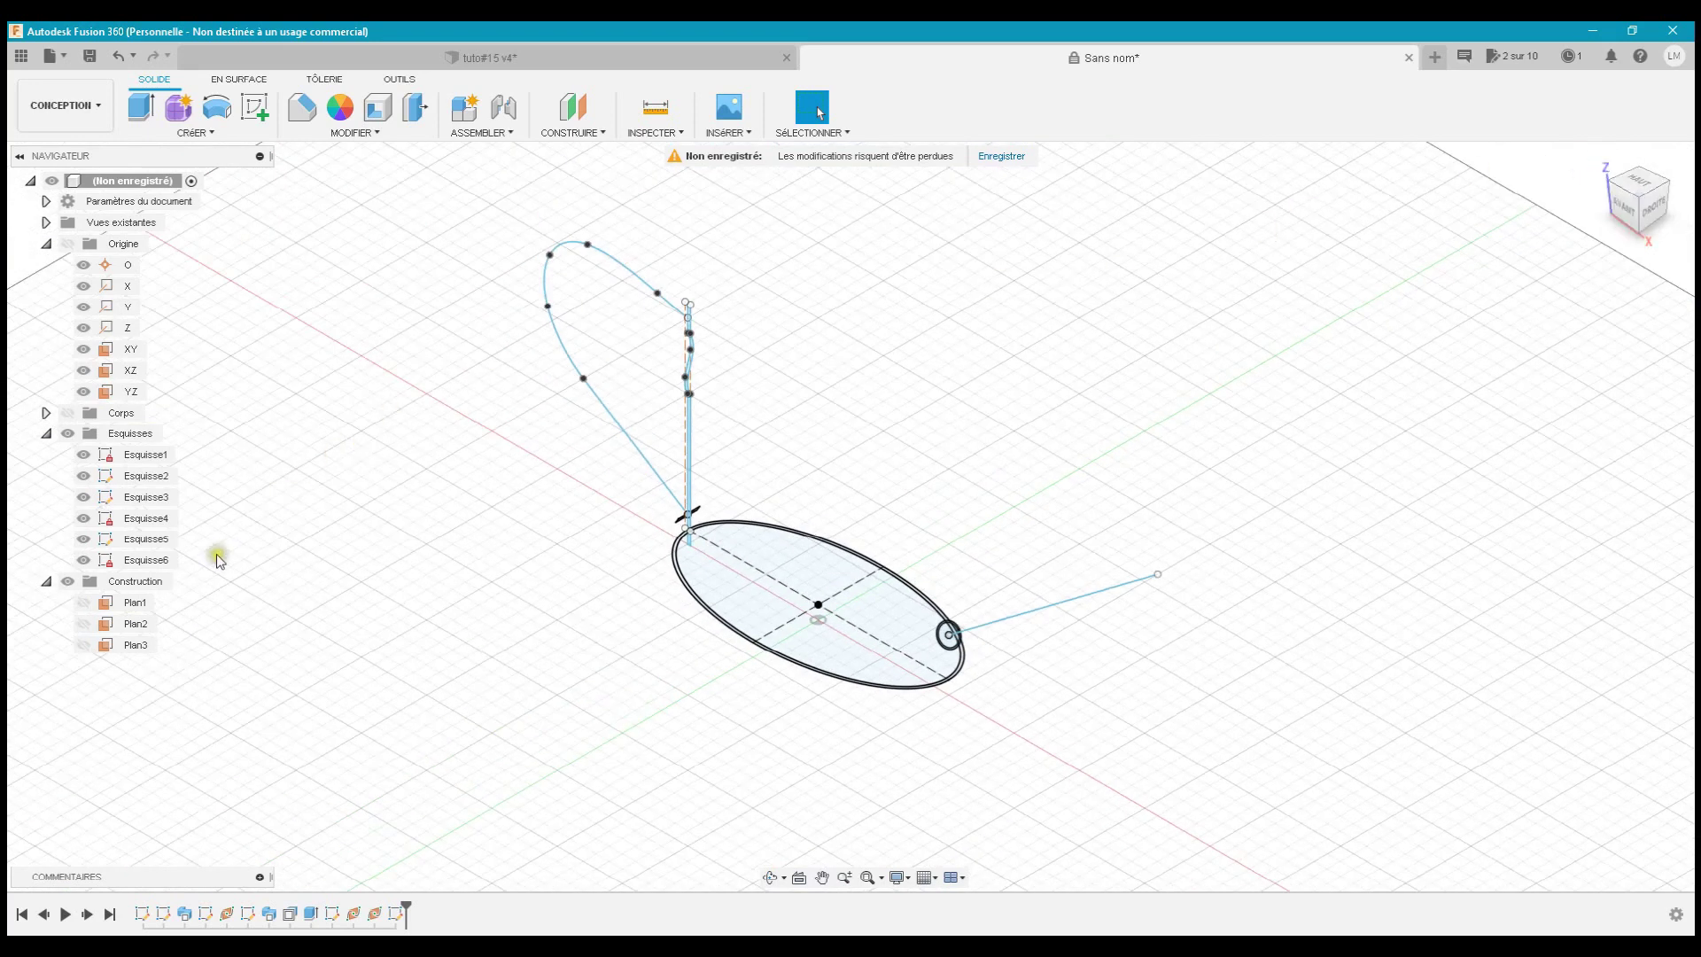
click(84, 647)
click(83, 647)
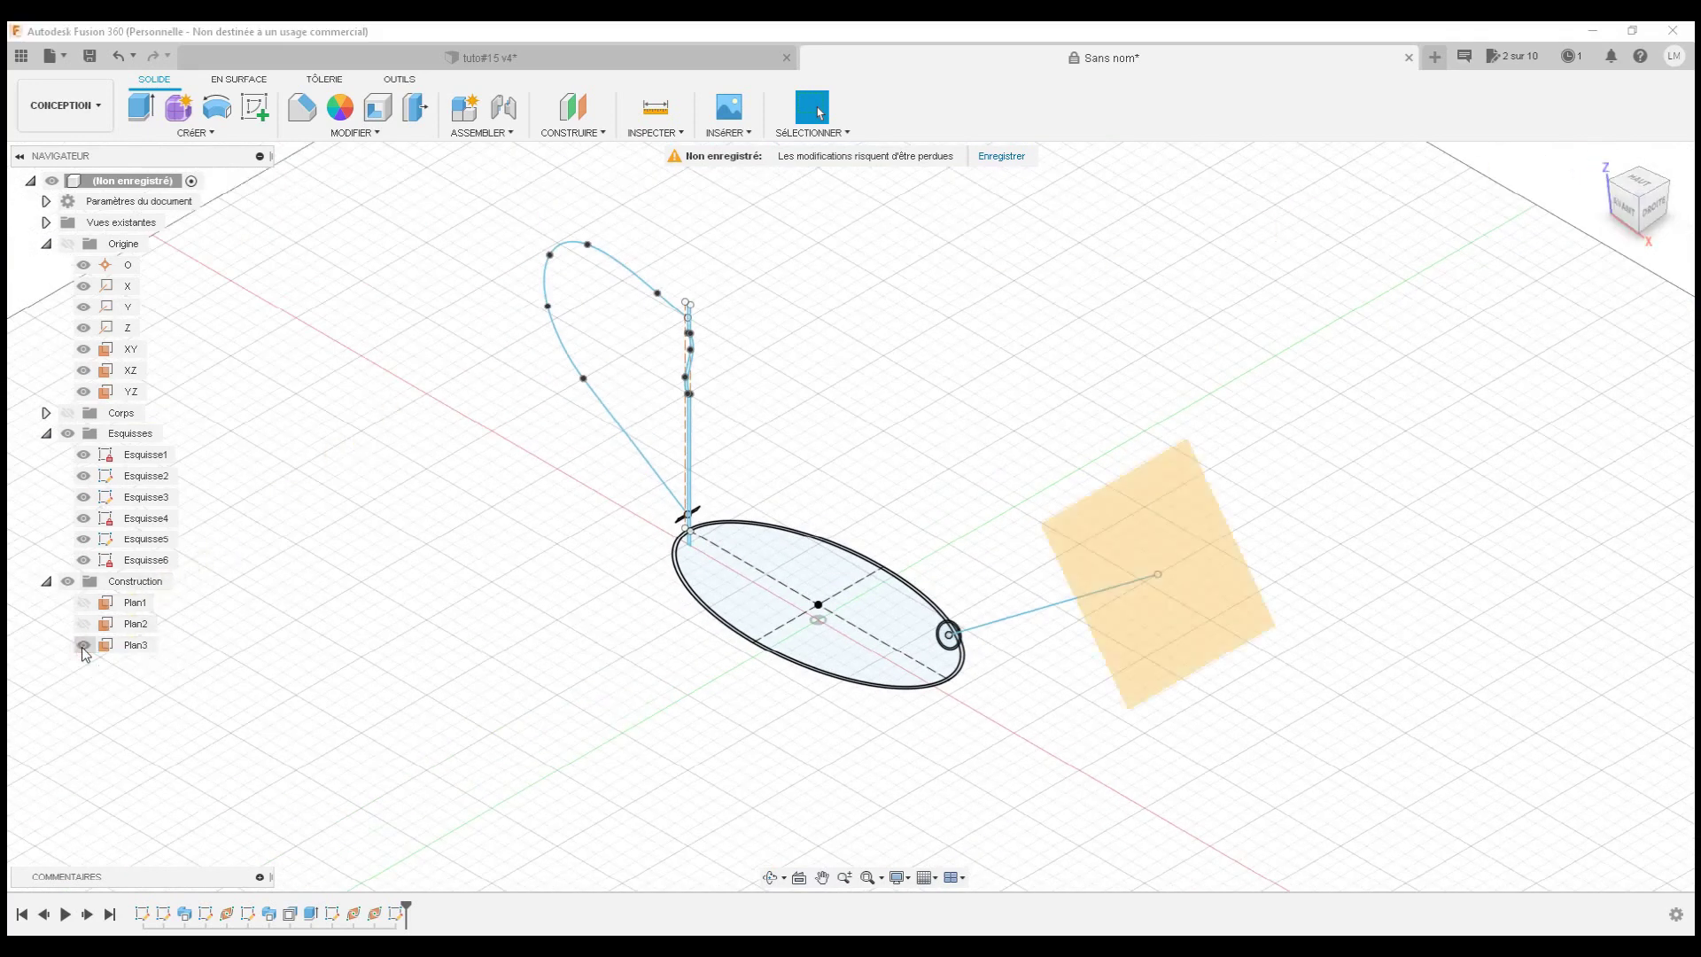
- Start a sketch on the construction plane at the spout path's free end and draw a 4 mm circle centred on the path's endpoint
click(254, 106)
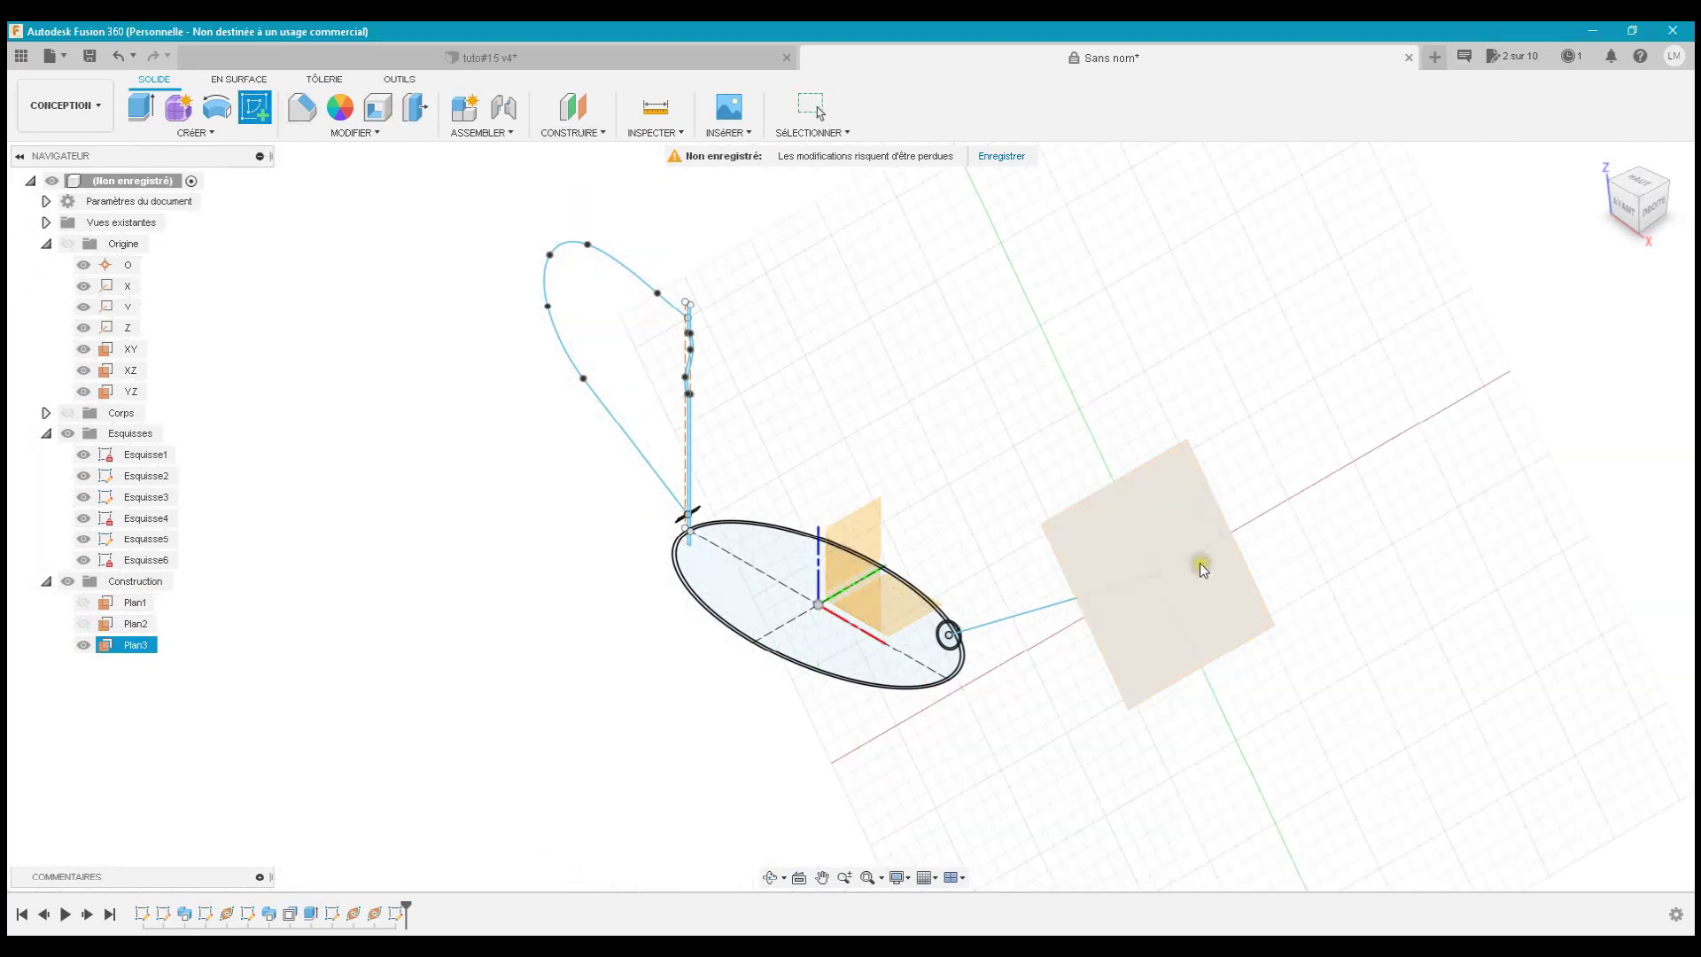
click(1189, 590)
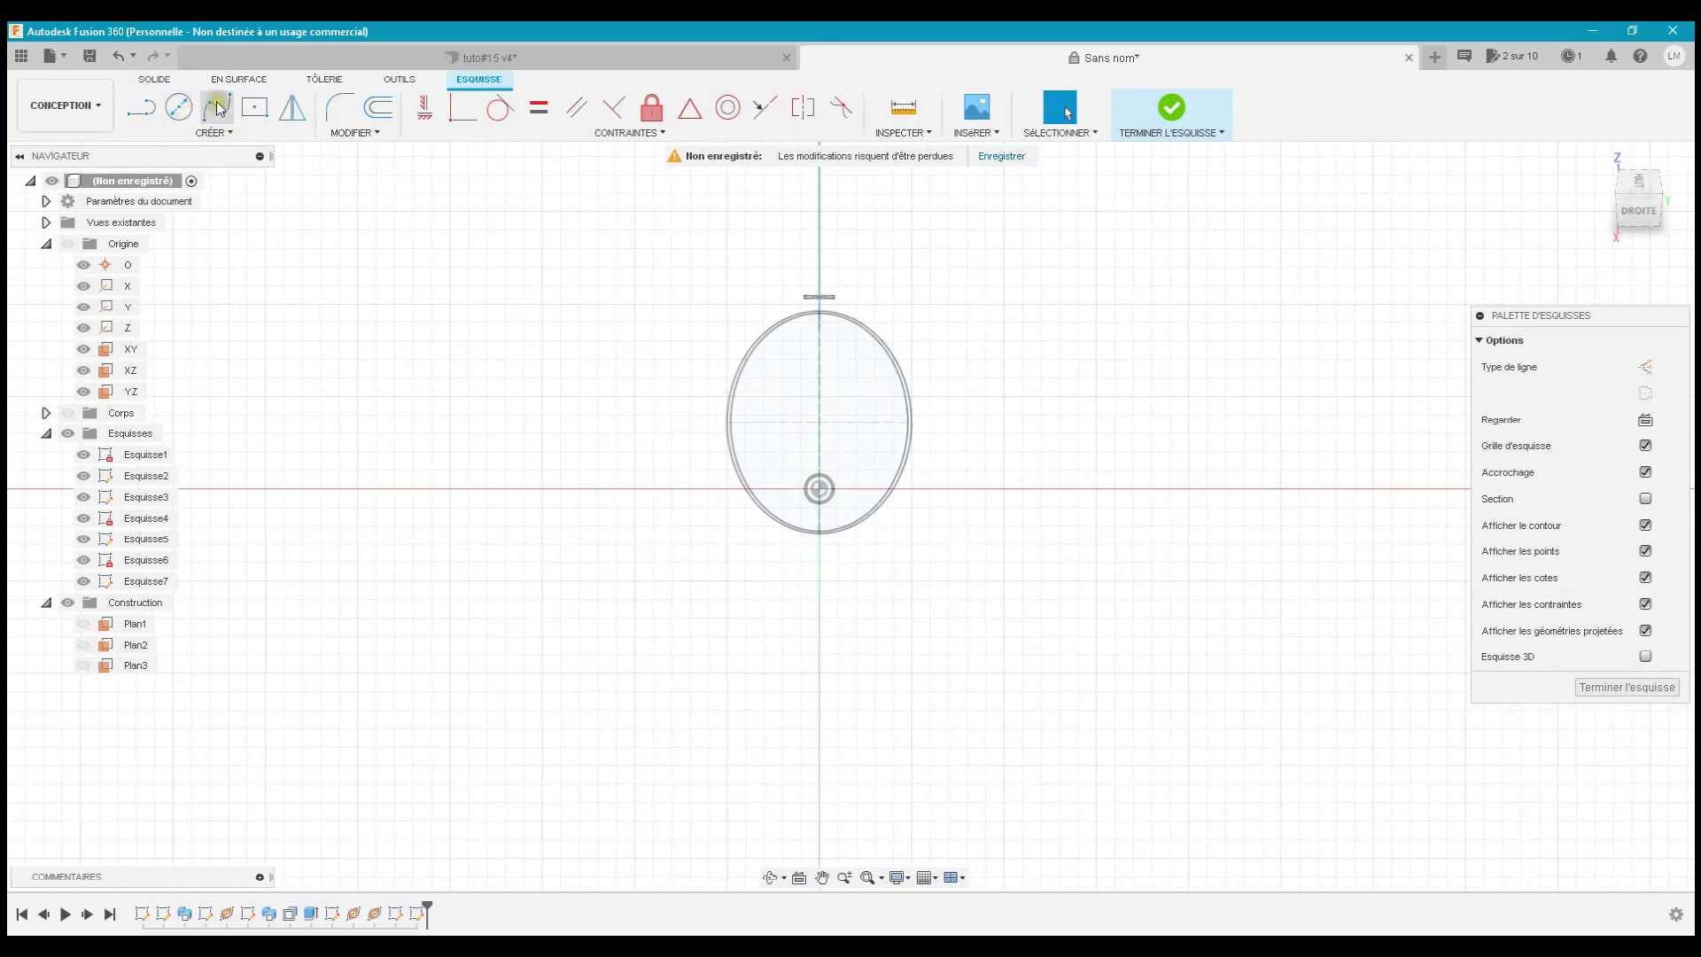
click(326, 49)
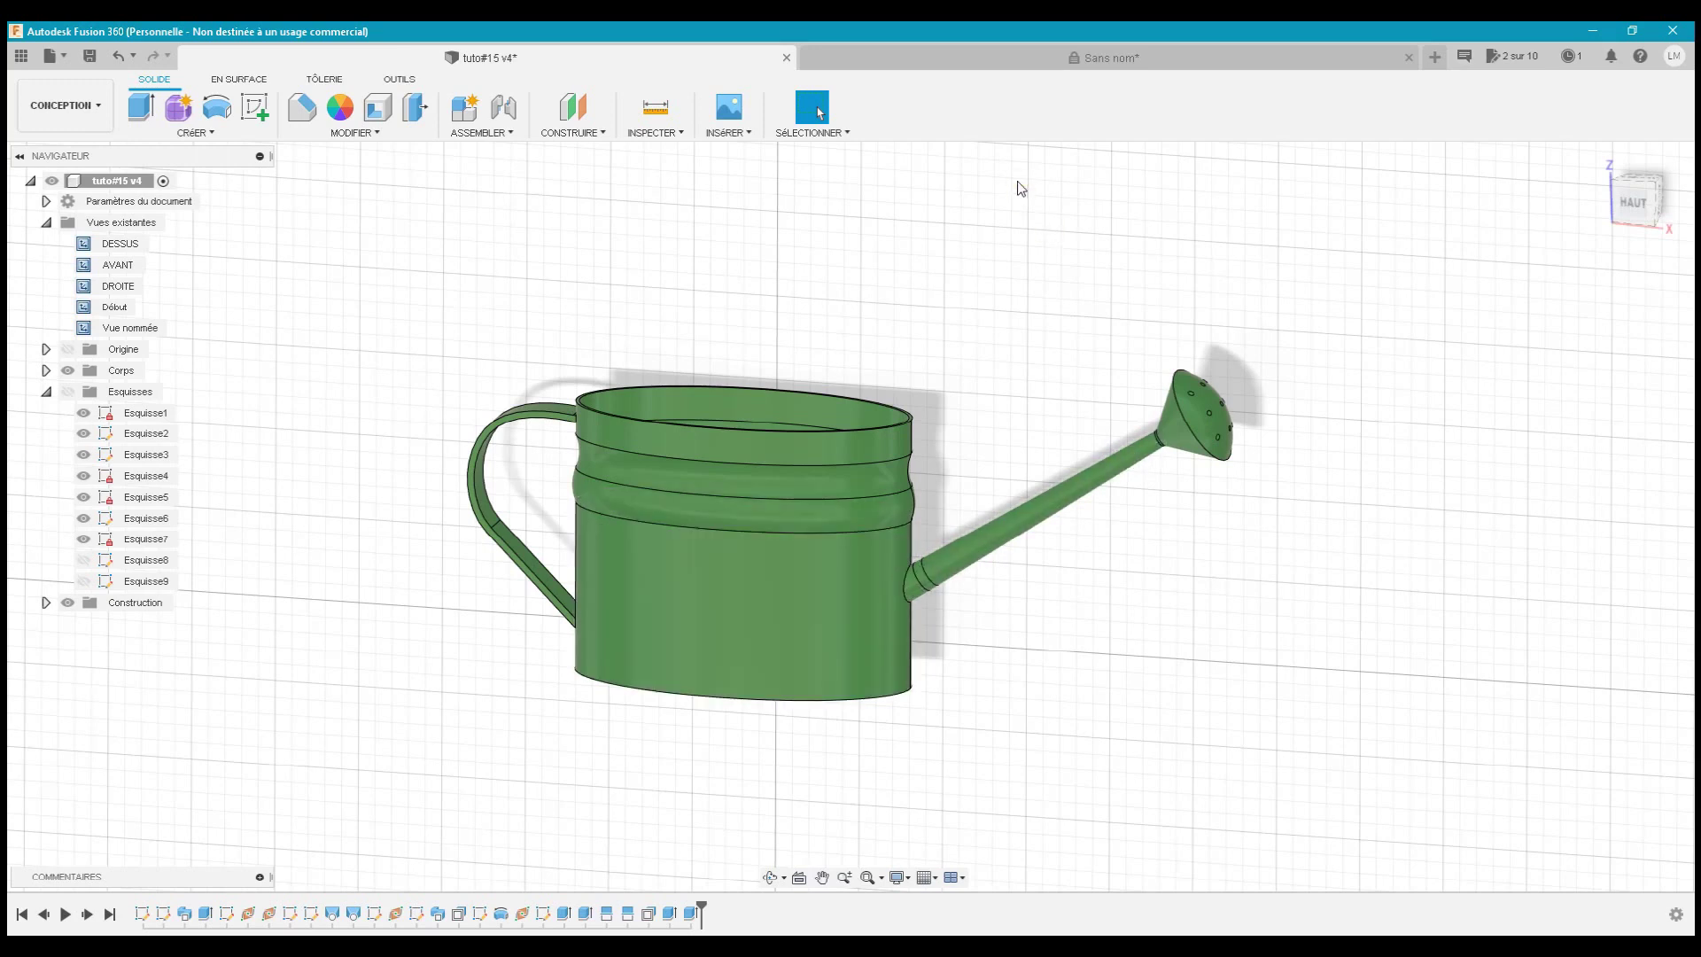
click(974, 62)
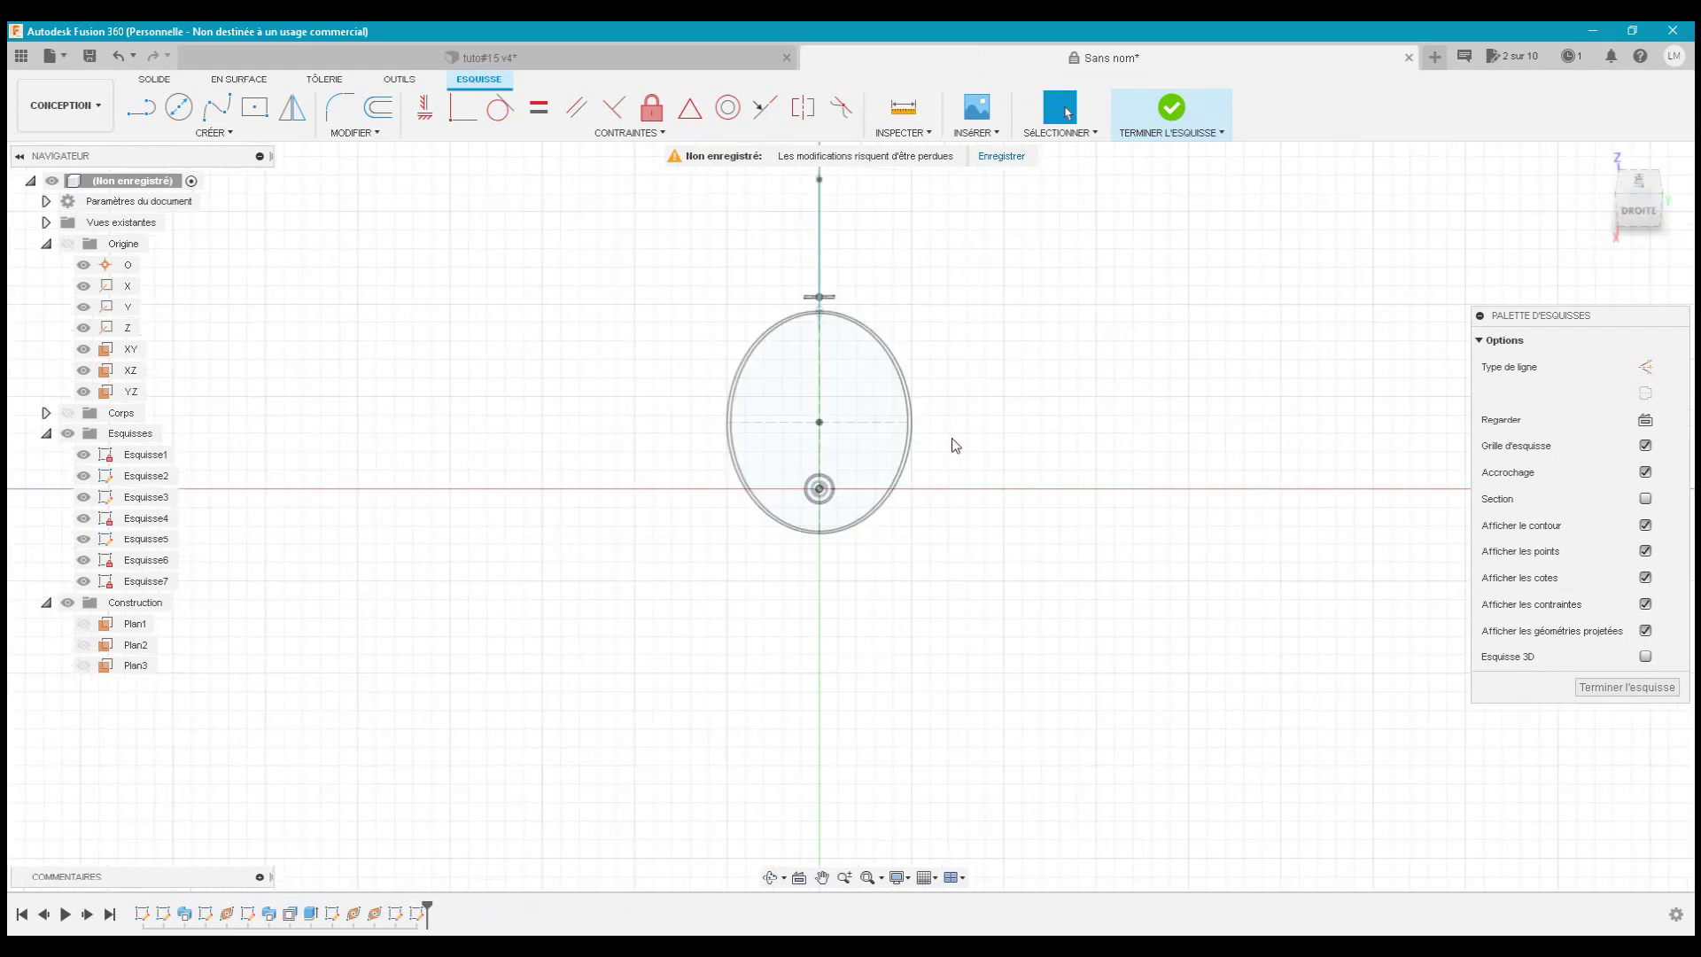
scroll(819, 490, up, 10)
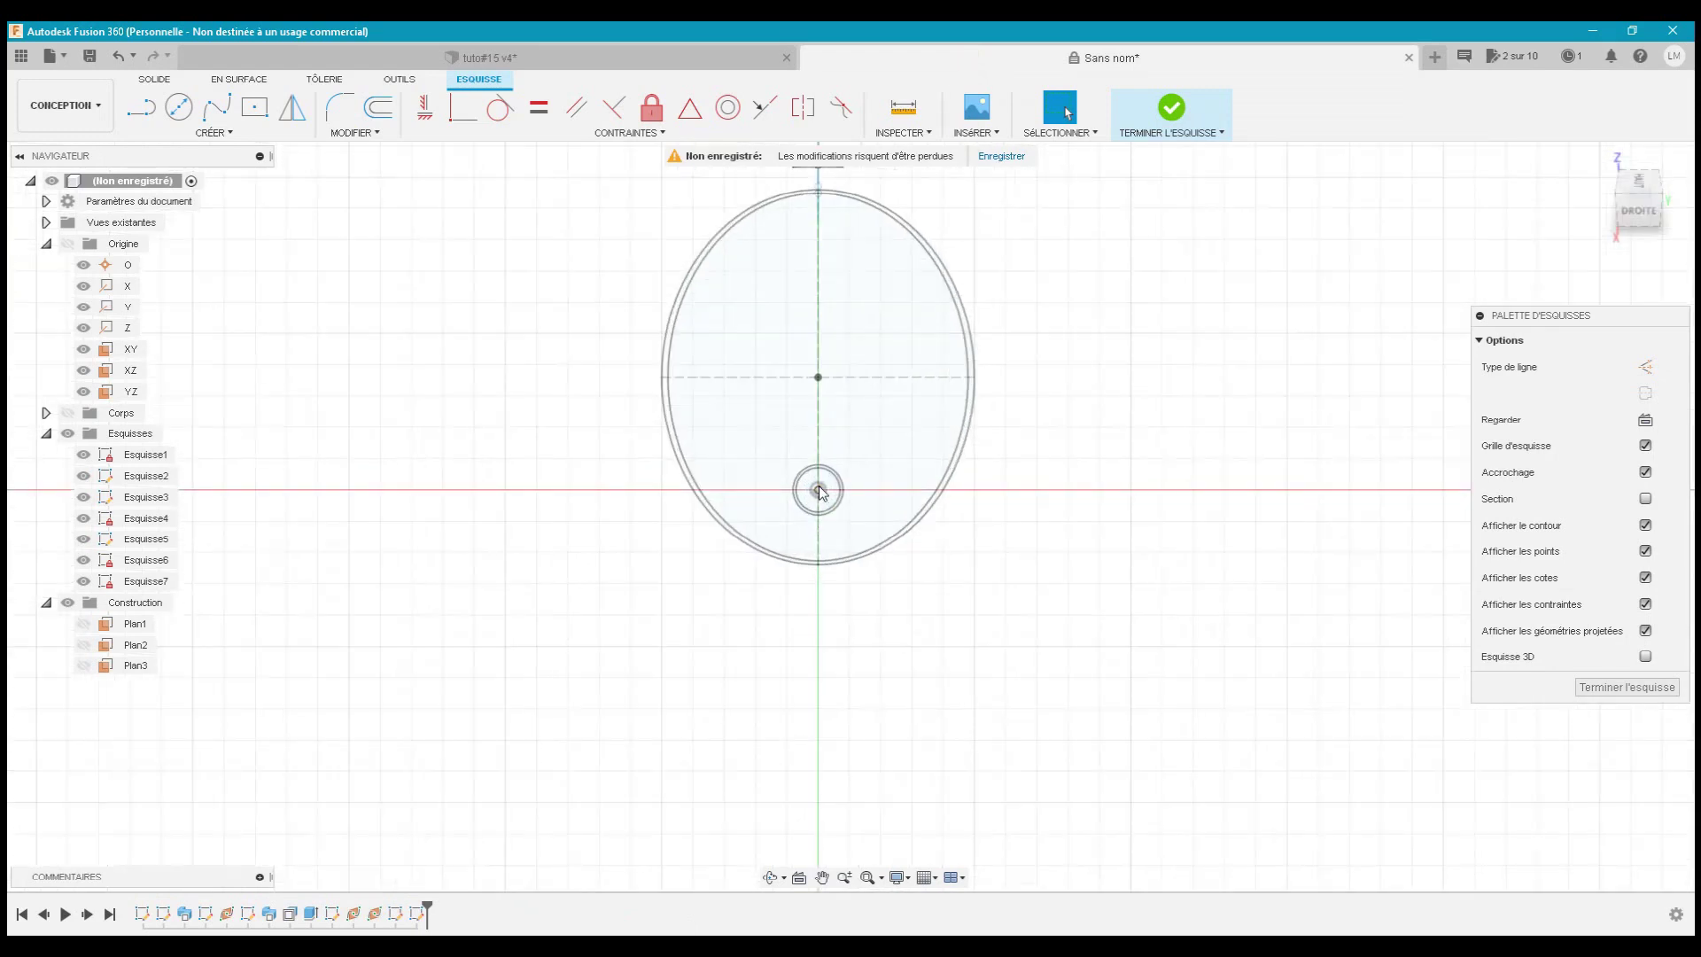
click(178, 107)
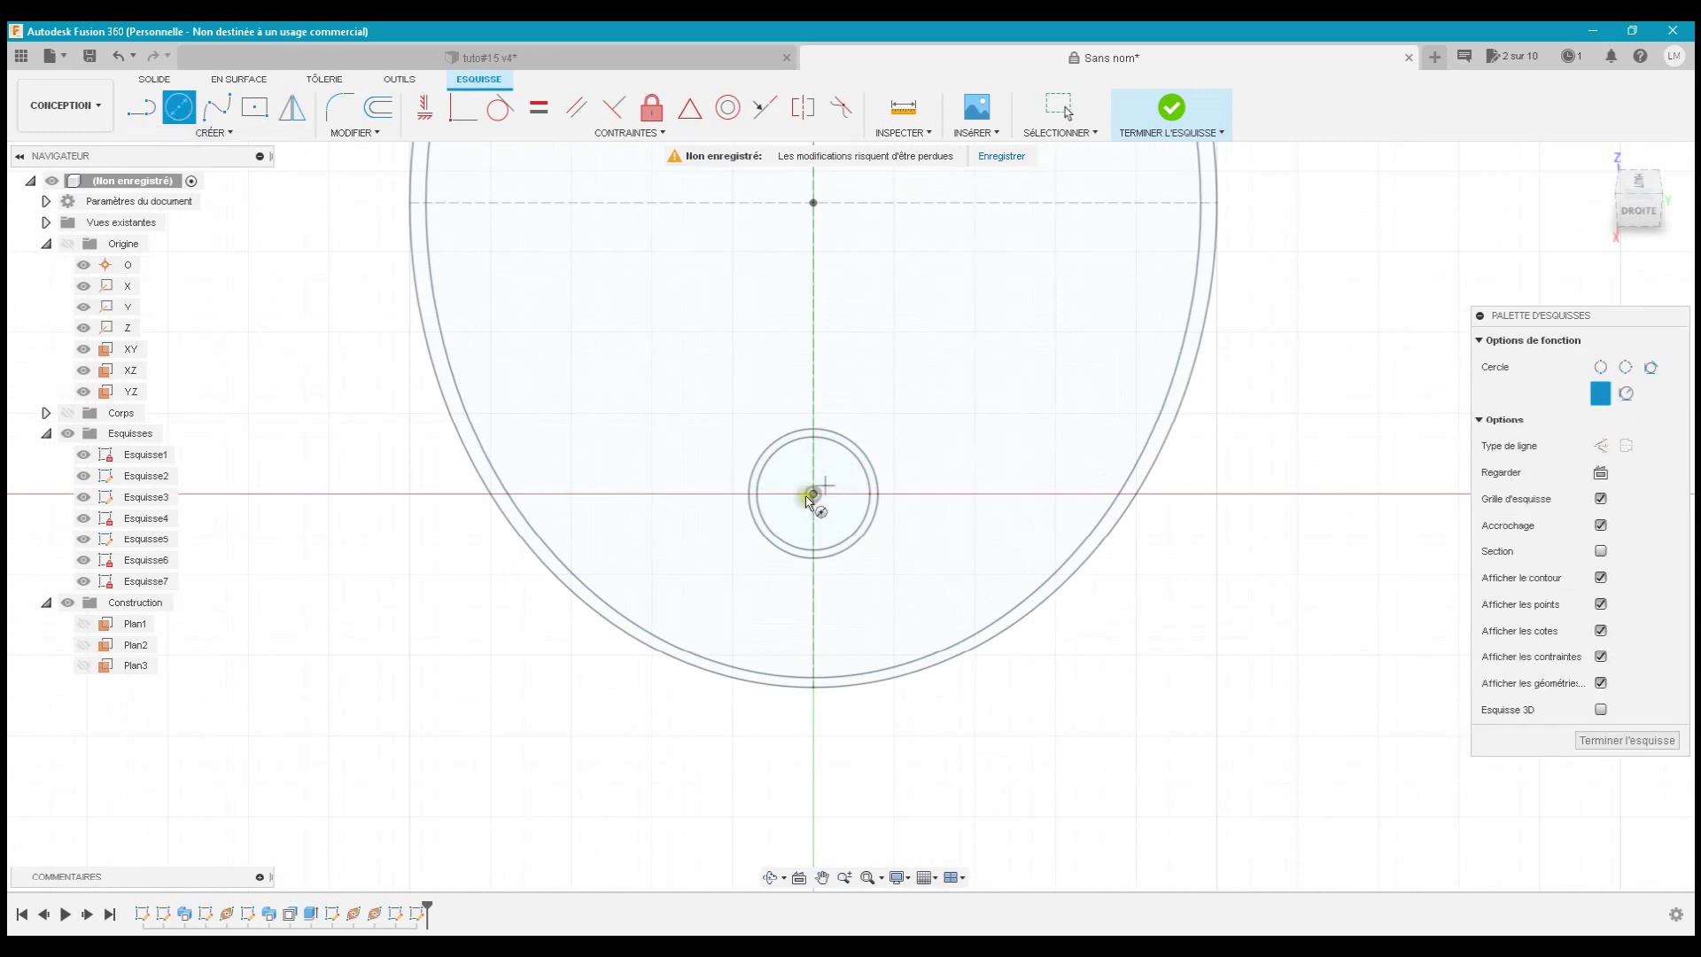
click(814, 494)
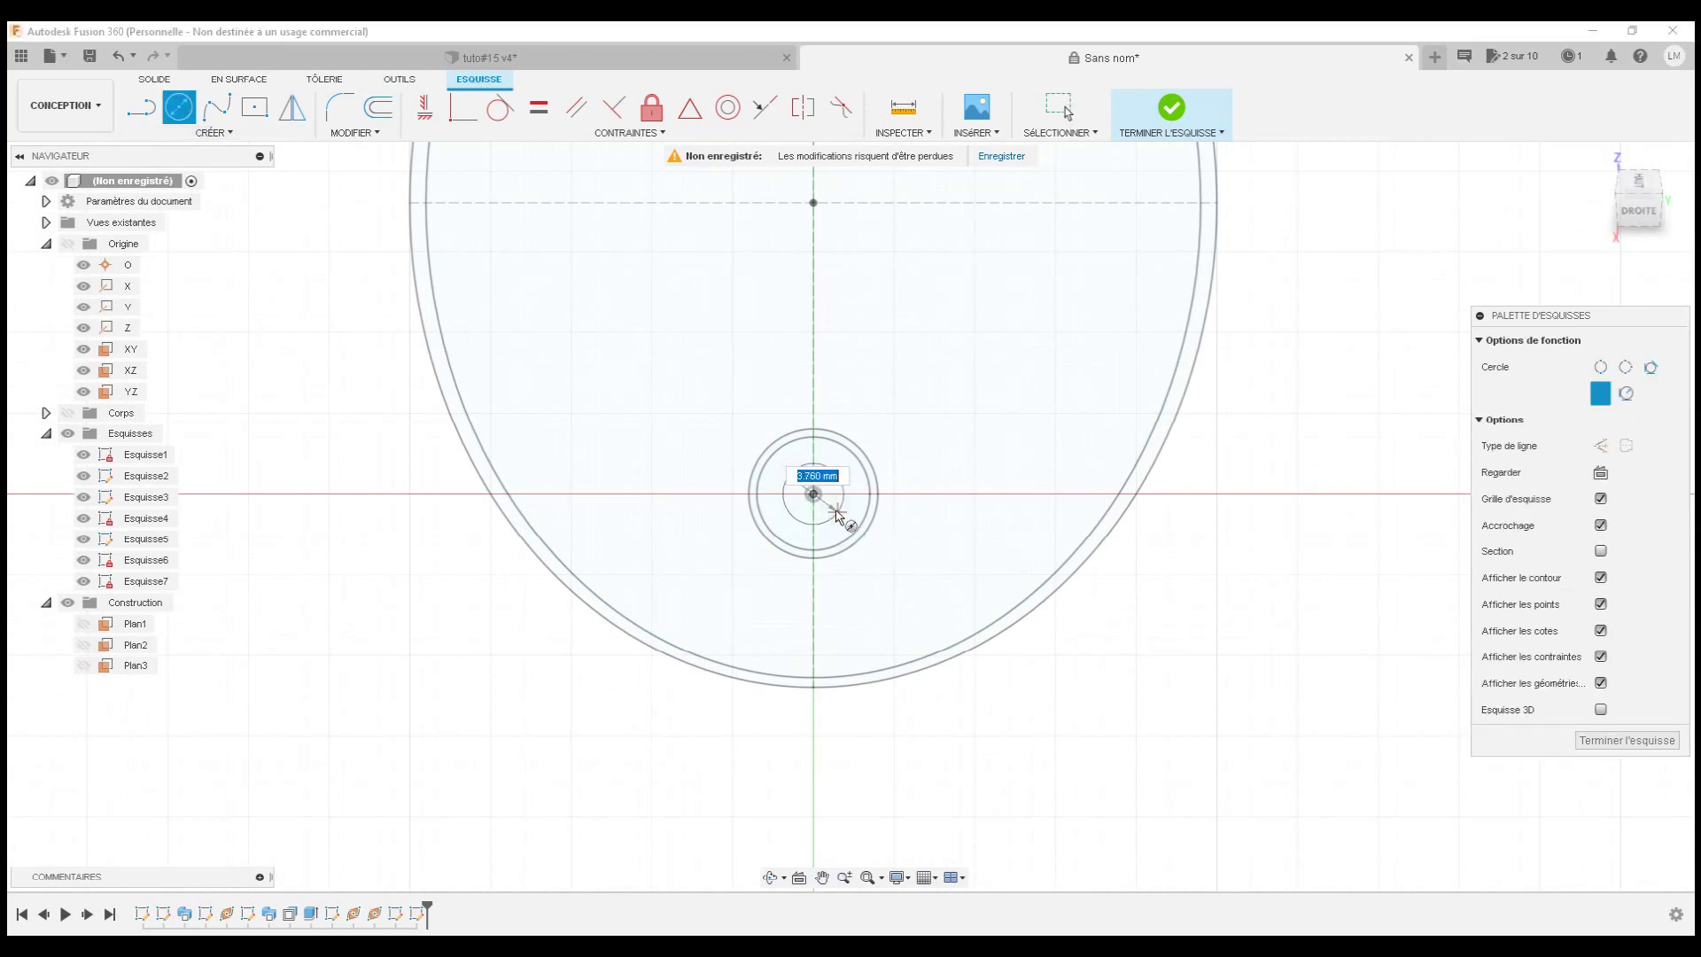
text(4)
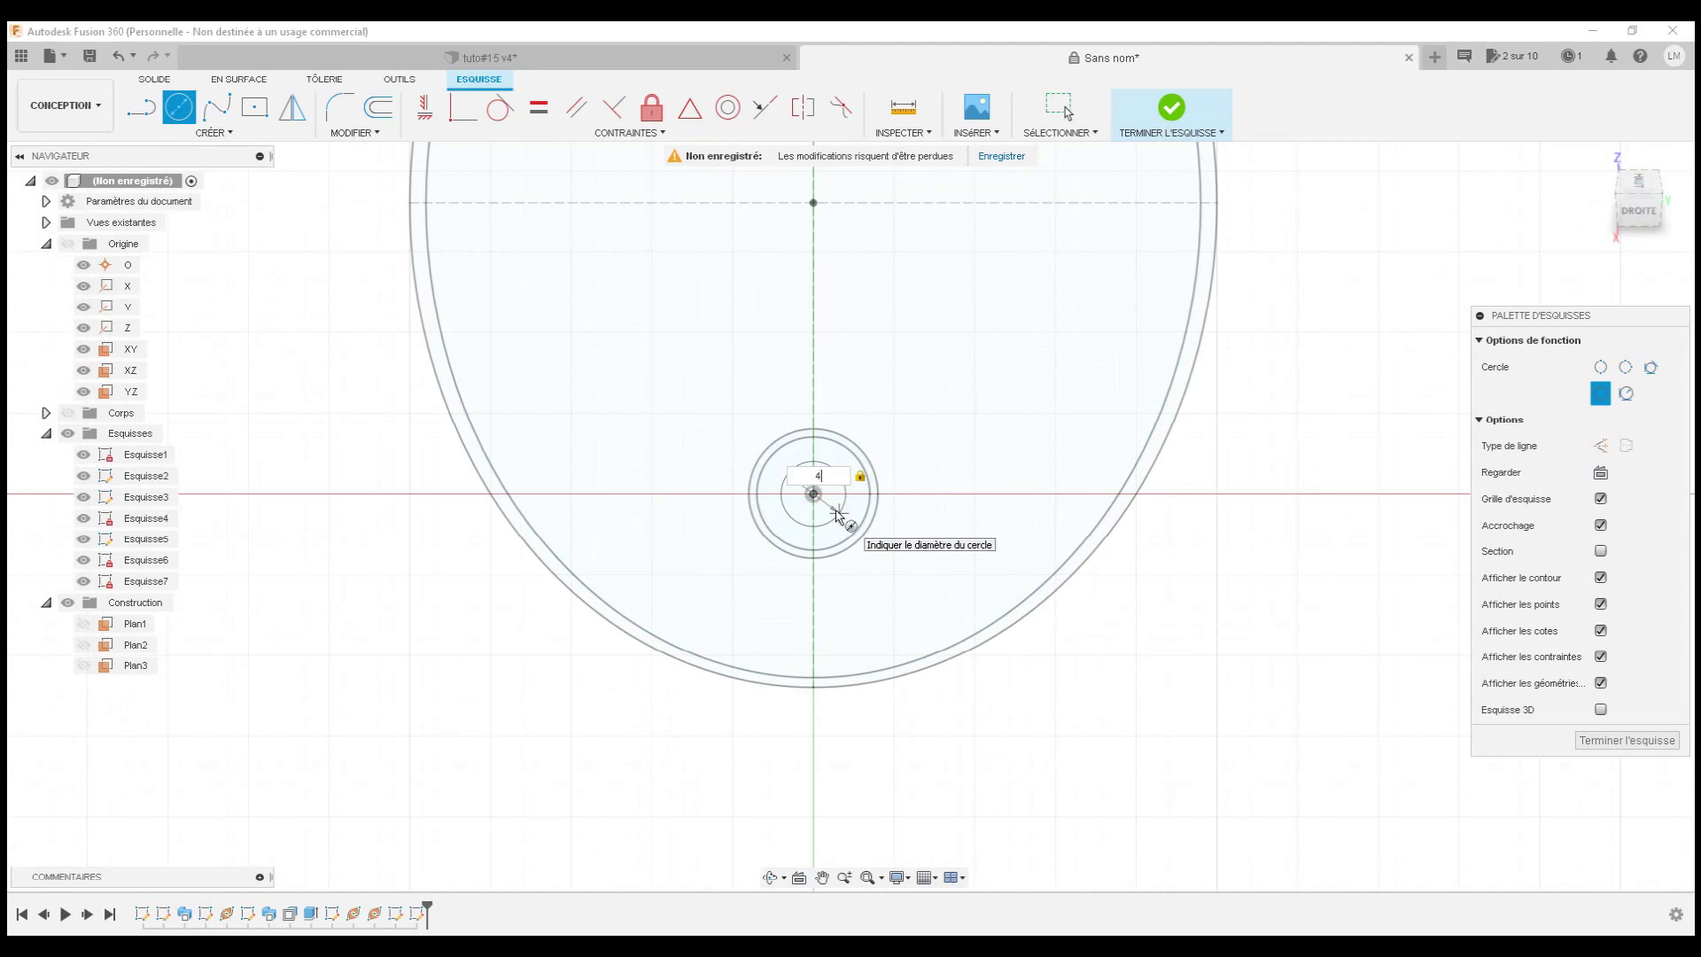
key(Return)
key(Escape)
- Draw a concentric 3 mm circle inside the 4 mm circle and finish the sketch
click(180, 109)
click(813, 494)
text(3)
key(Return)
key(Escape)
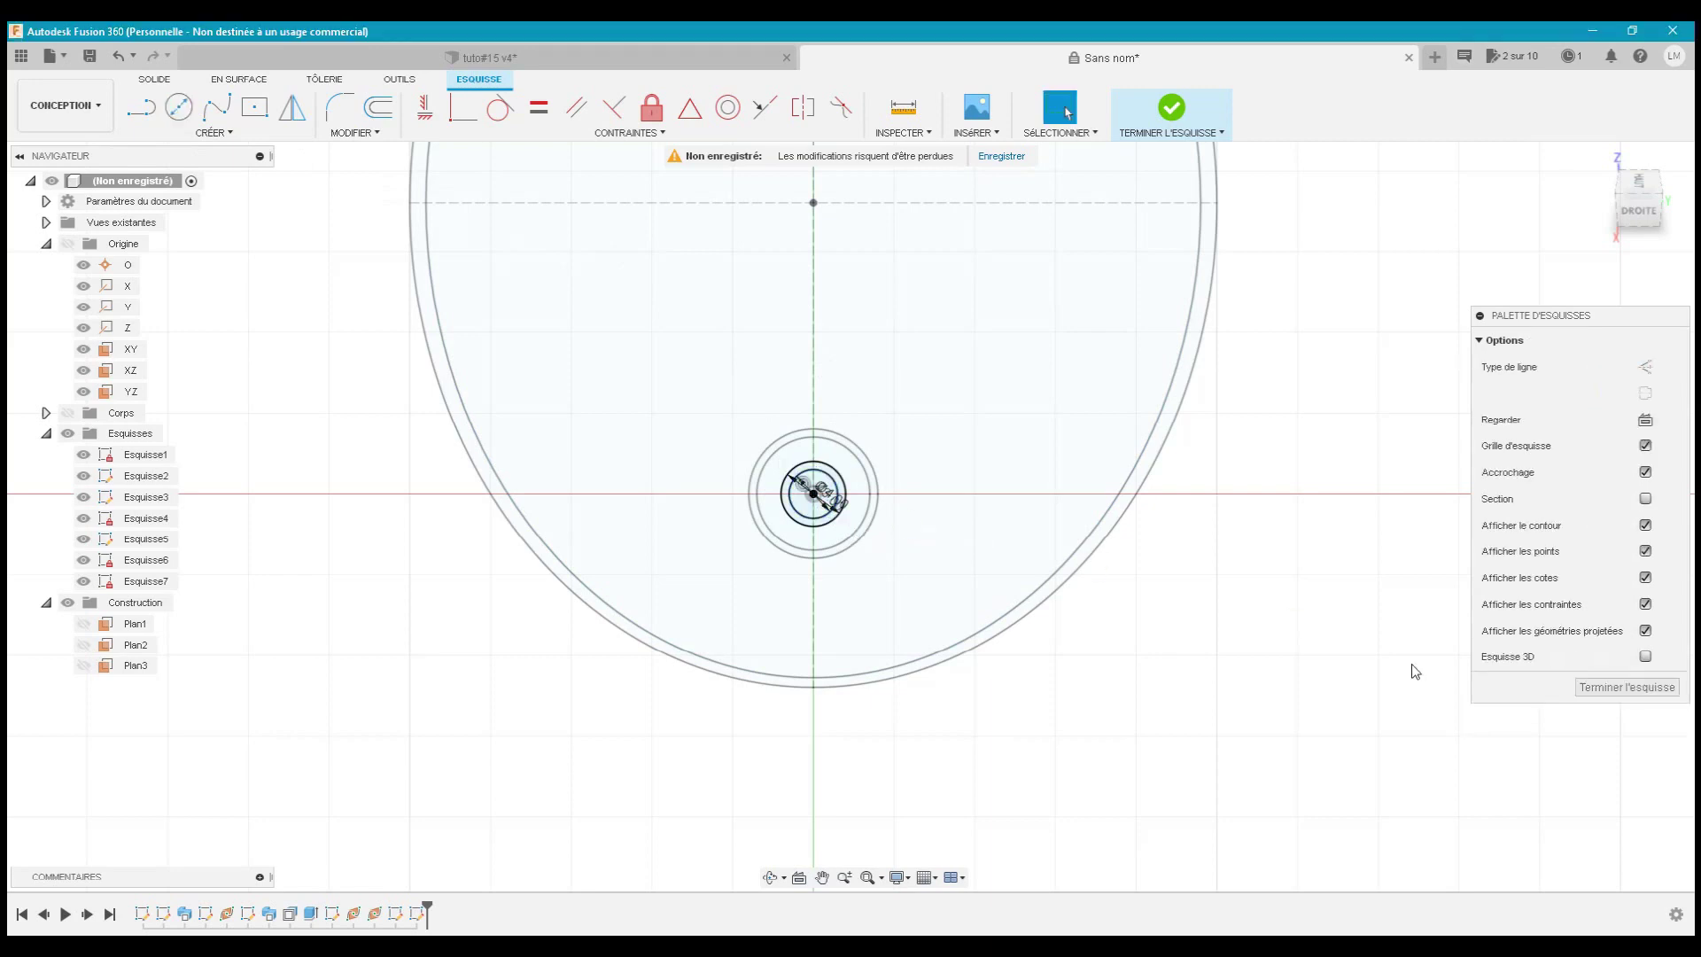
click(1638, 687)
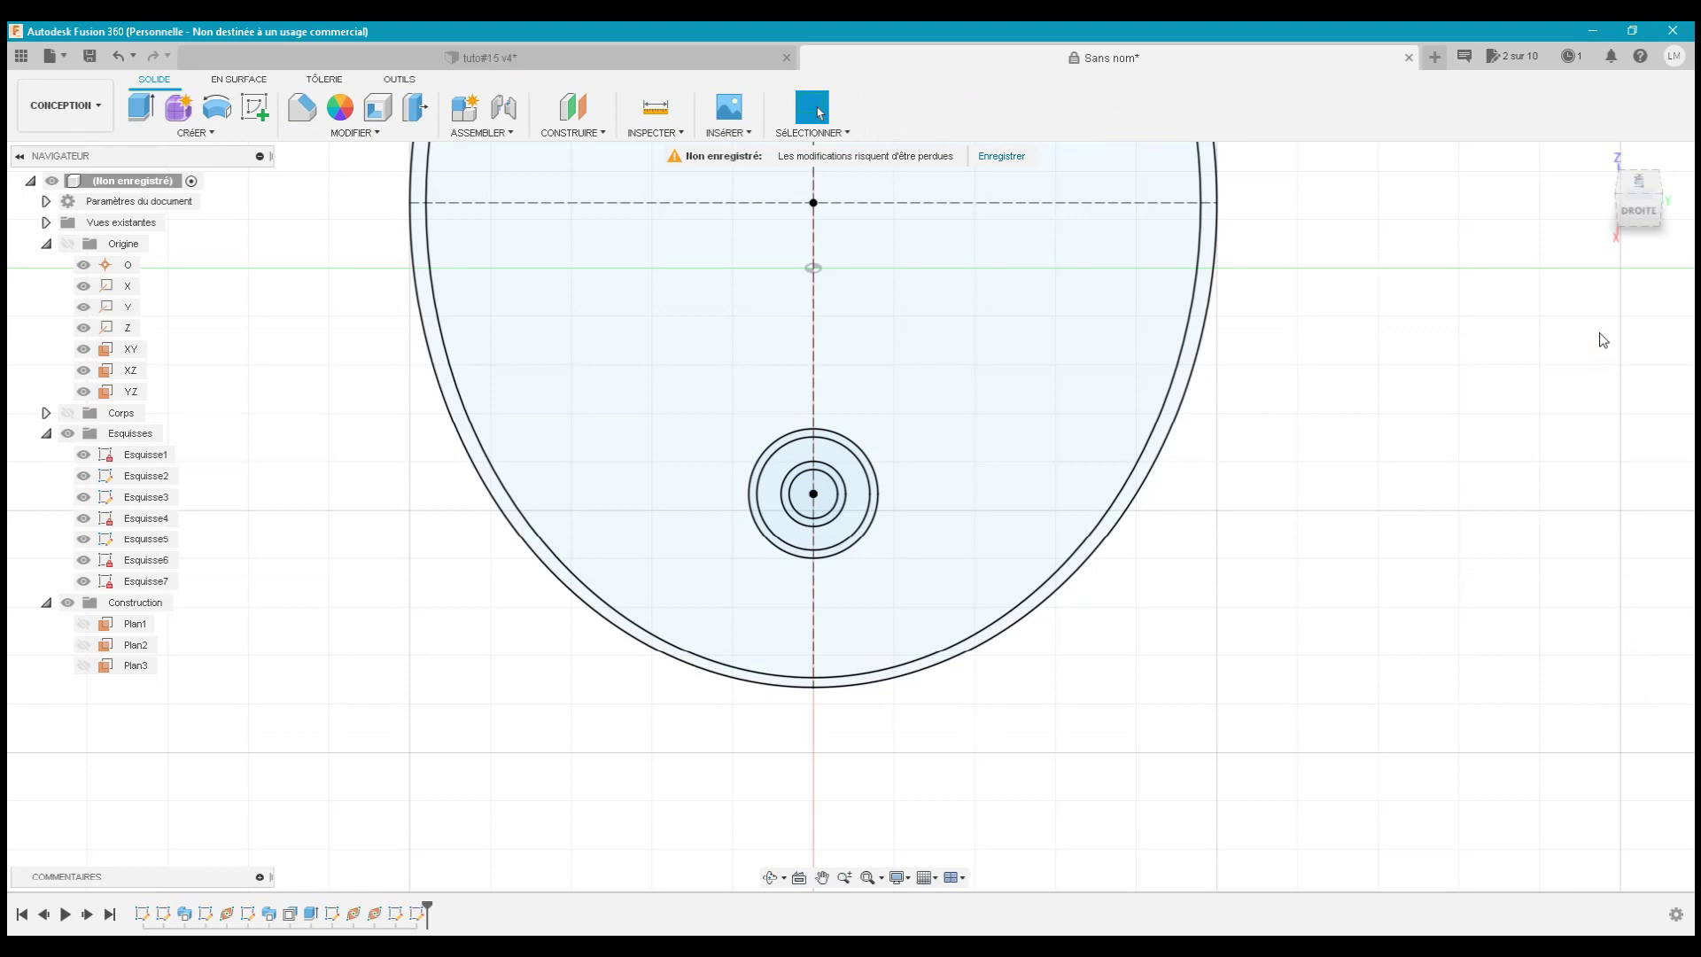
- Return to the home view and show the watering can's bodies around the spout path
click(1599, 159)
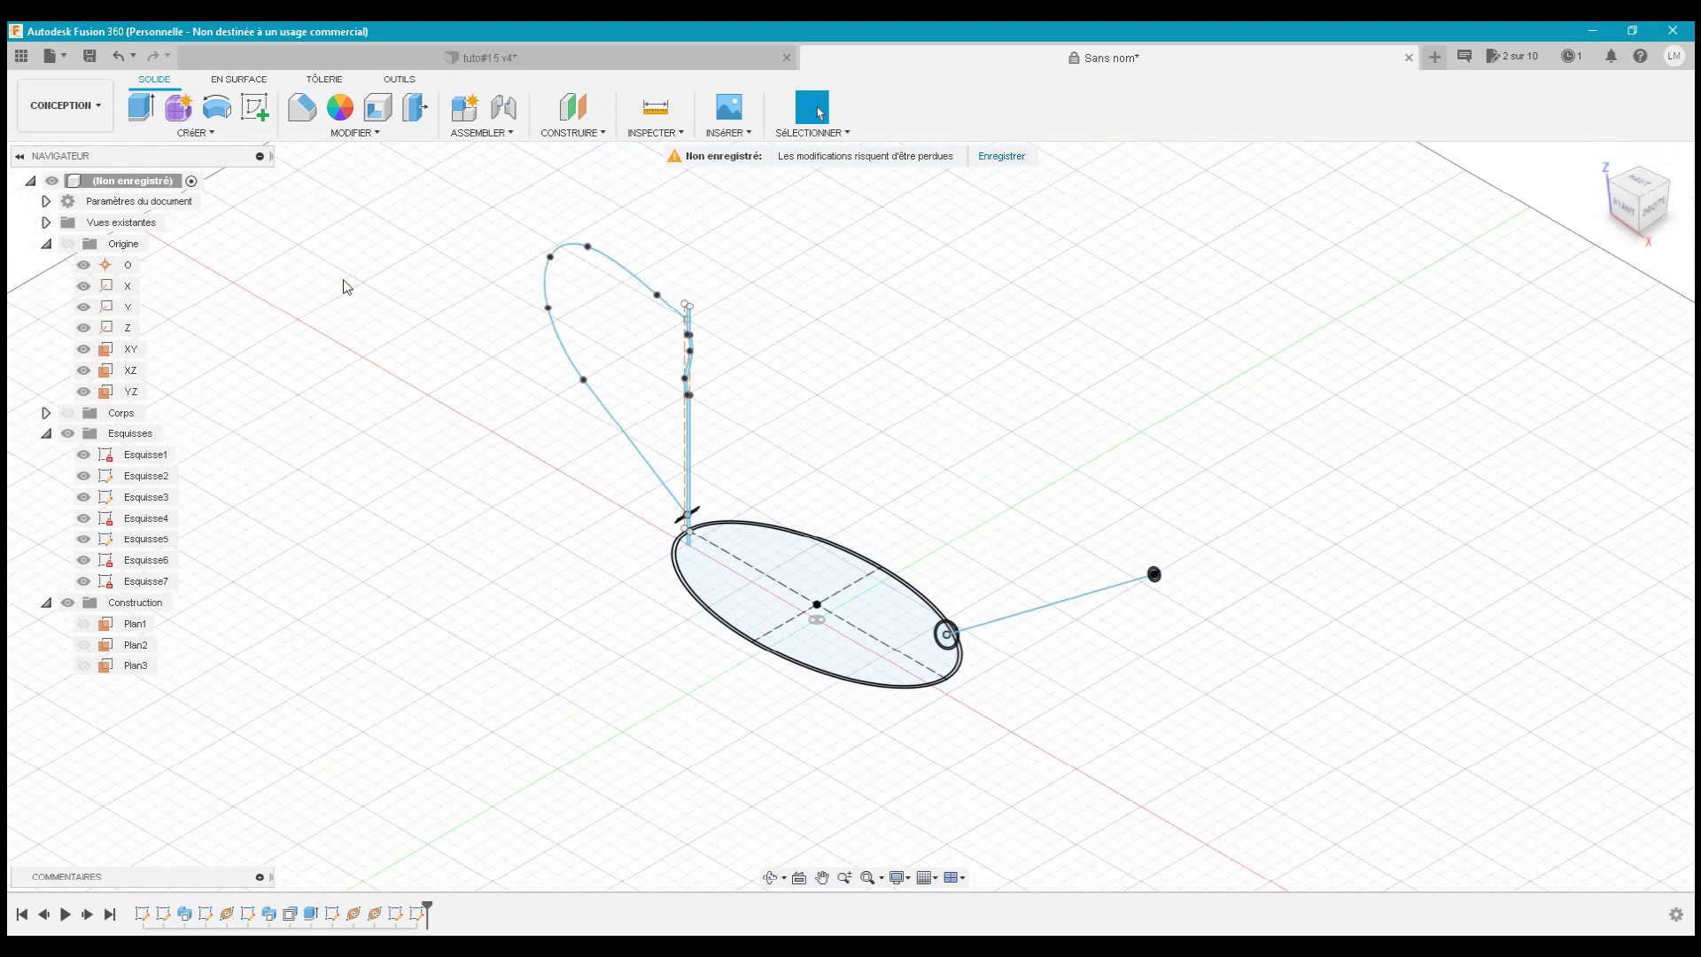
click(67, 413)
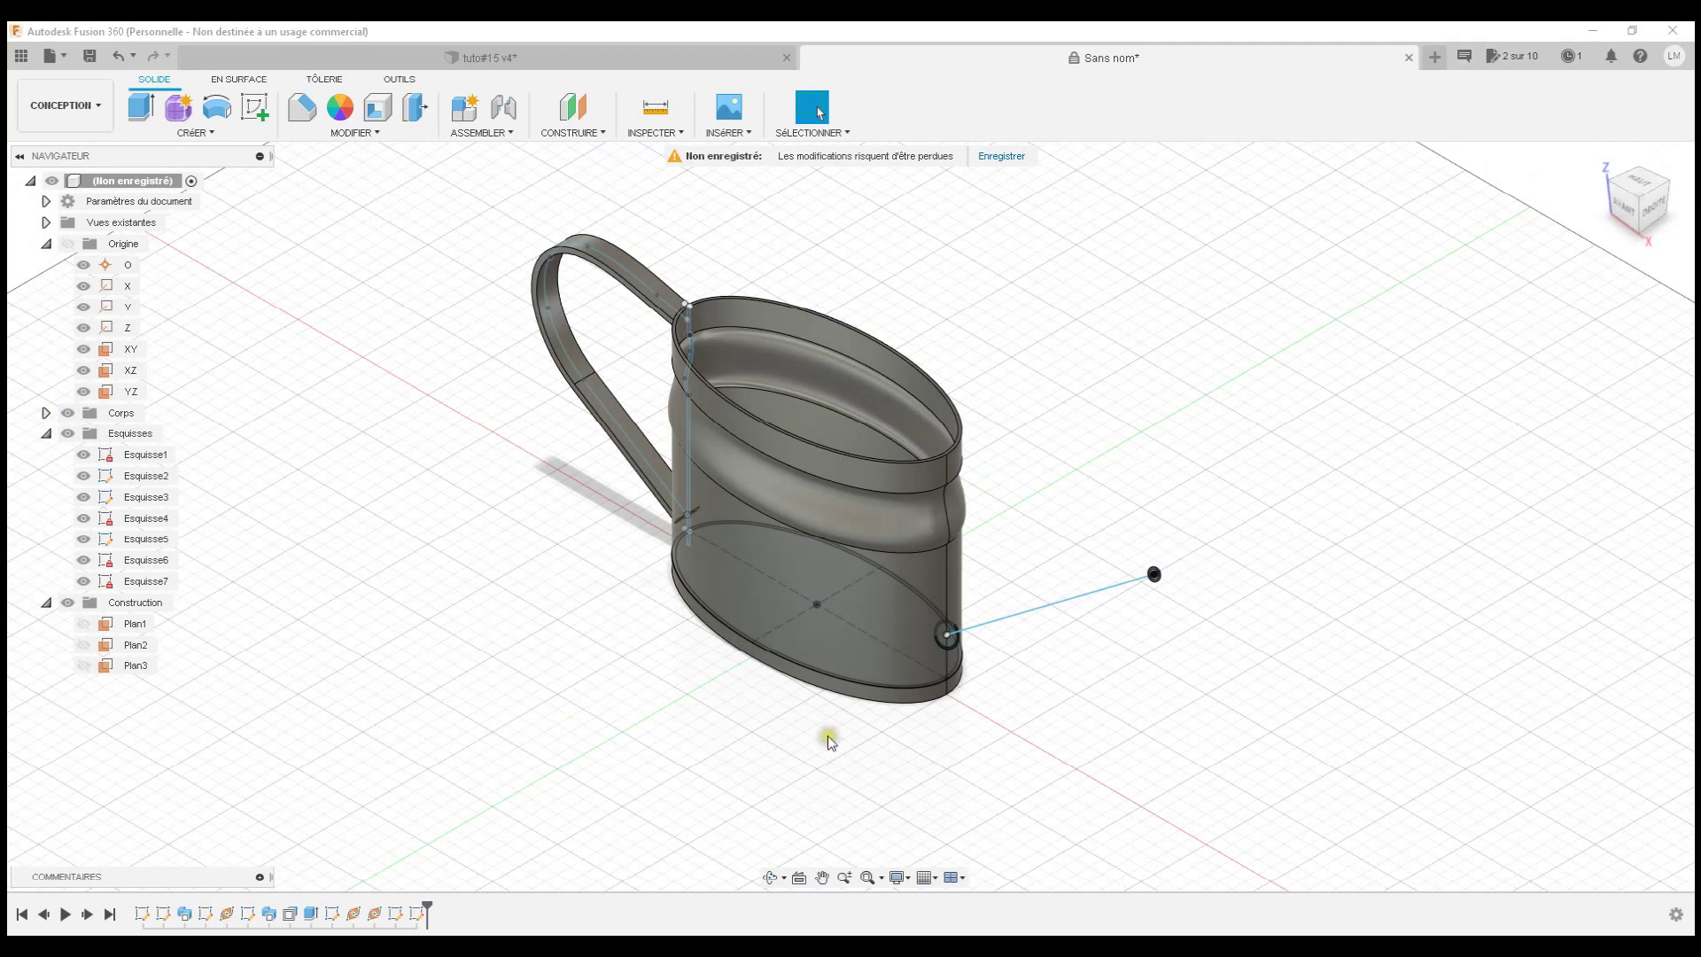
scroll(1044, 686, up, 3)
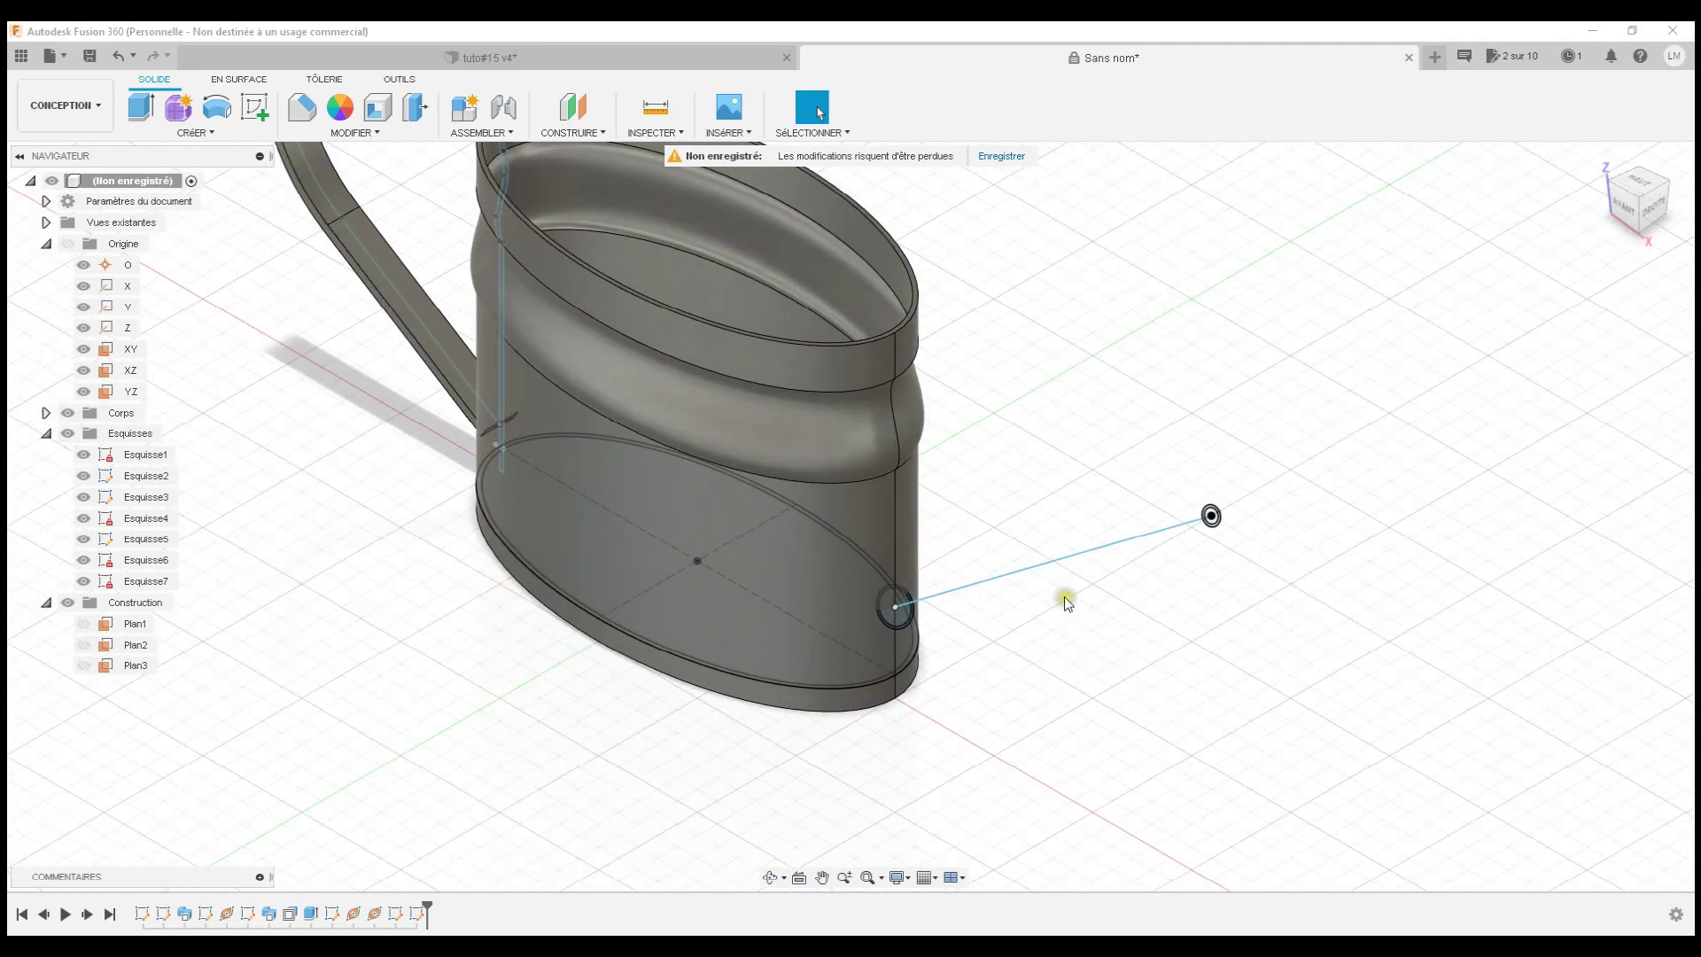
click(946, 581)
scroll(1065, 650, up, 5)
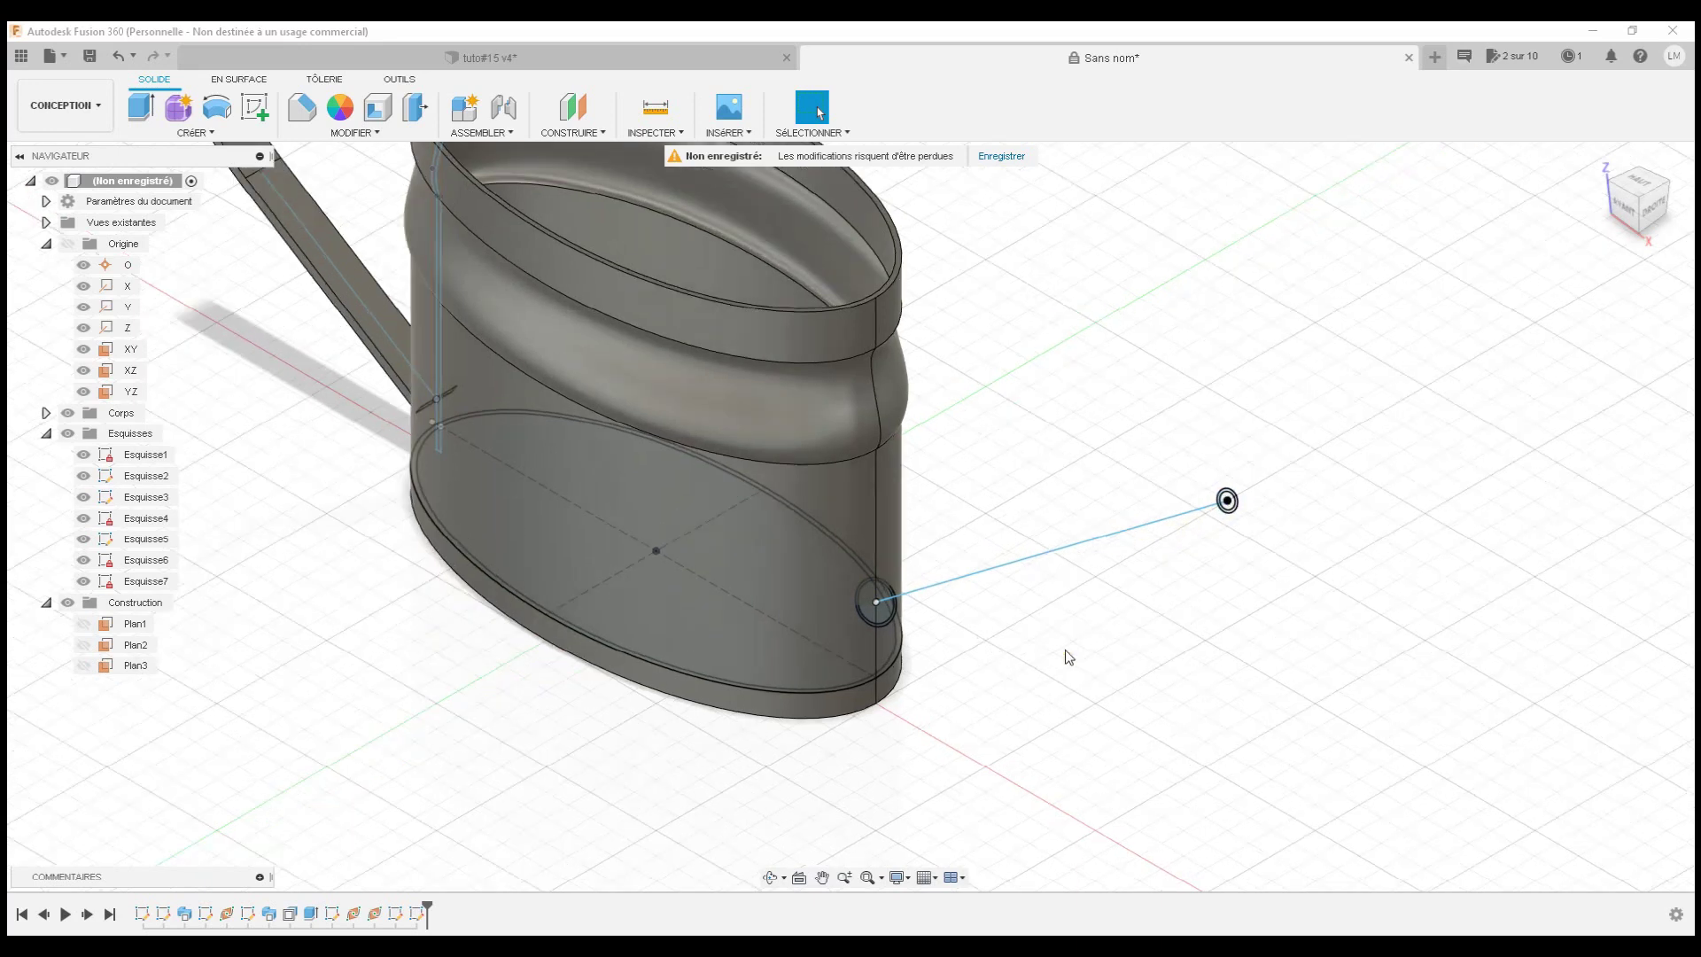
click(1071, 569)
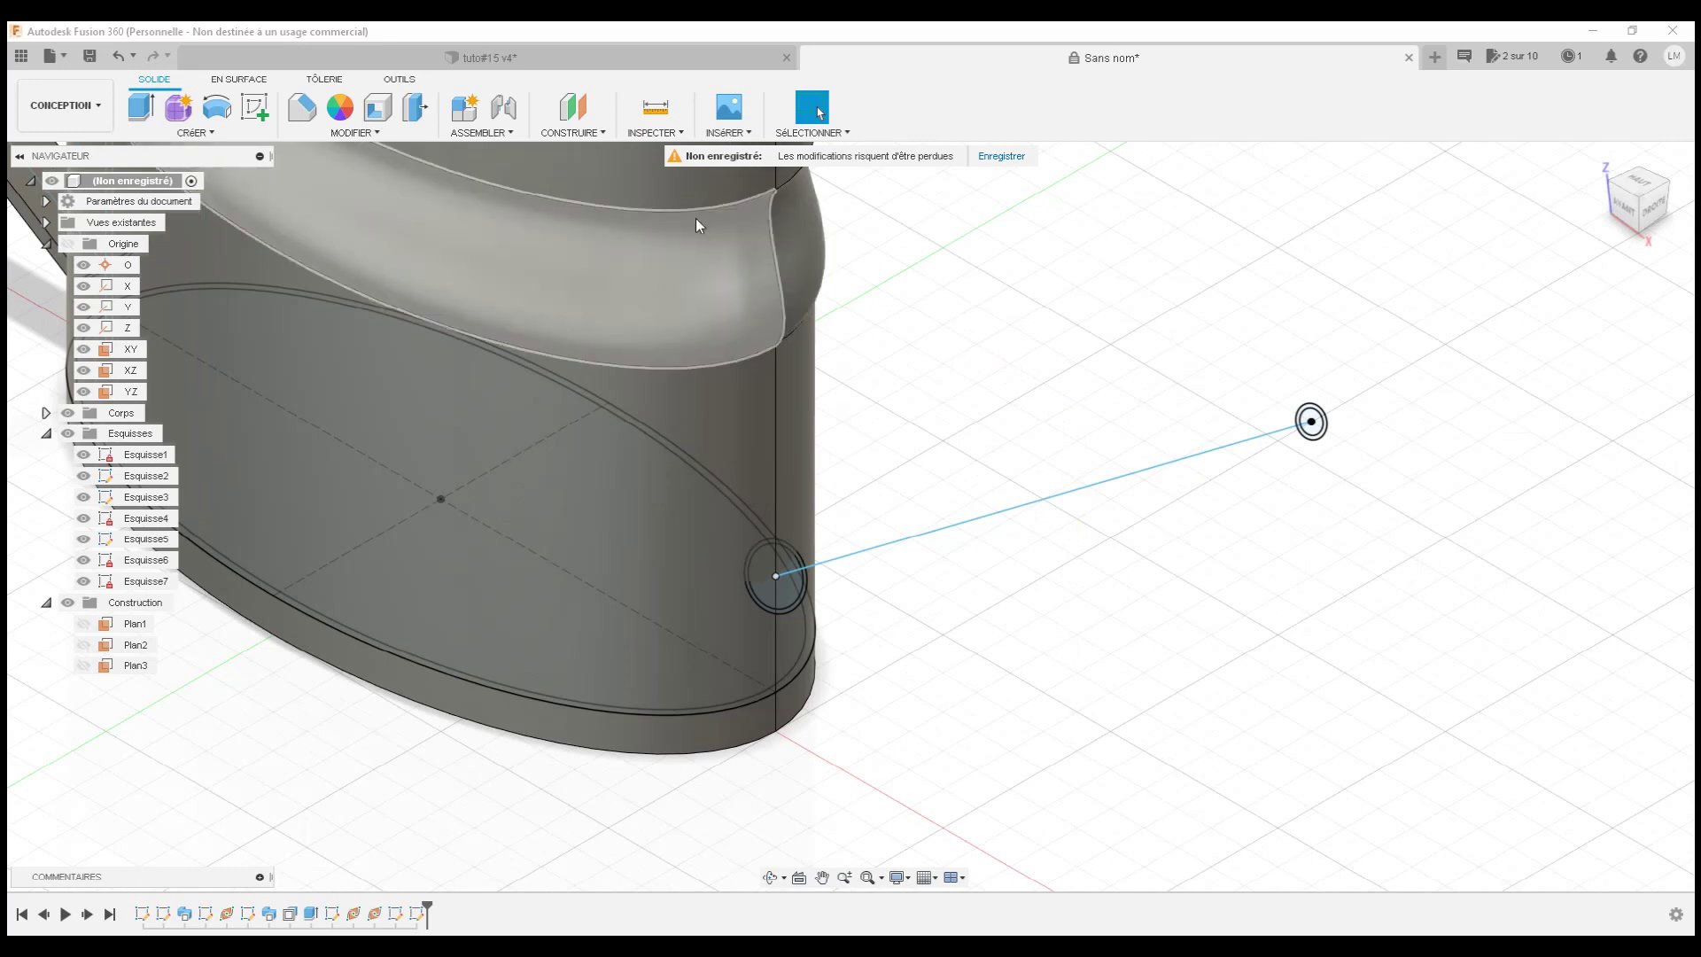
- Hide the can body and loft between the ring profiles at both ends of the spout path as a new body
click(252, 136)
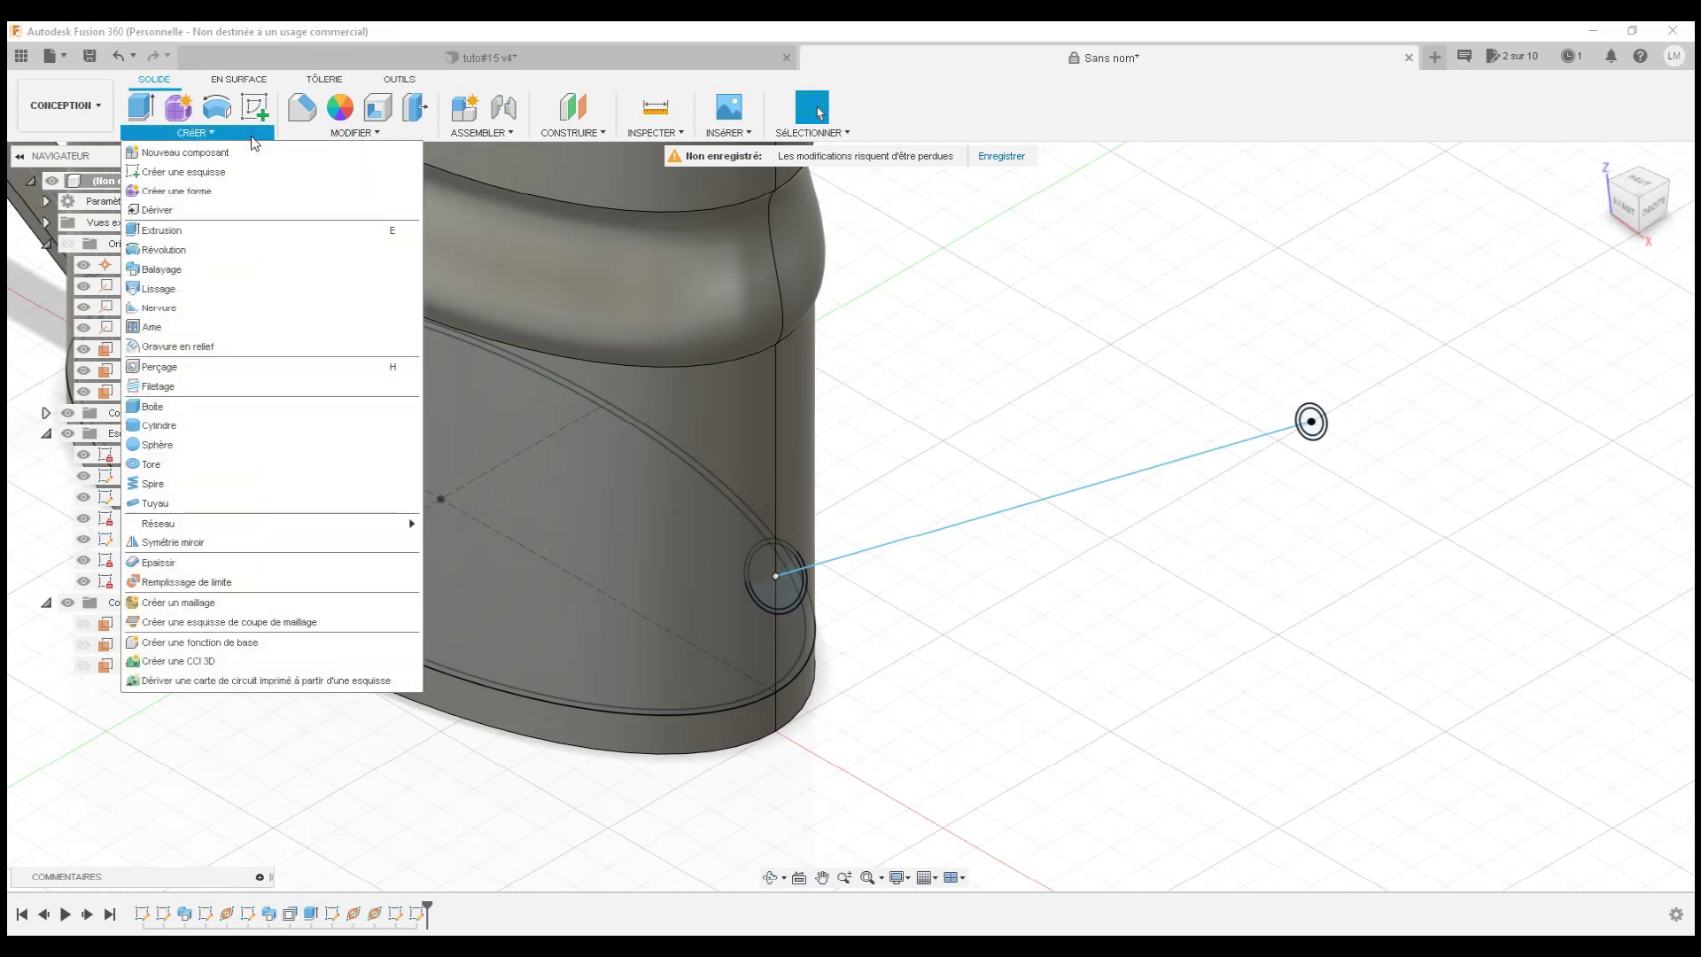
click(206, 288)
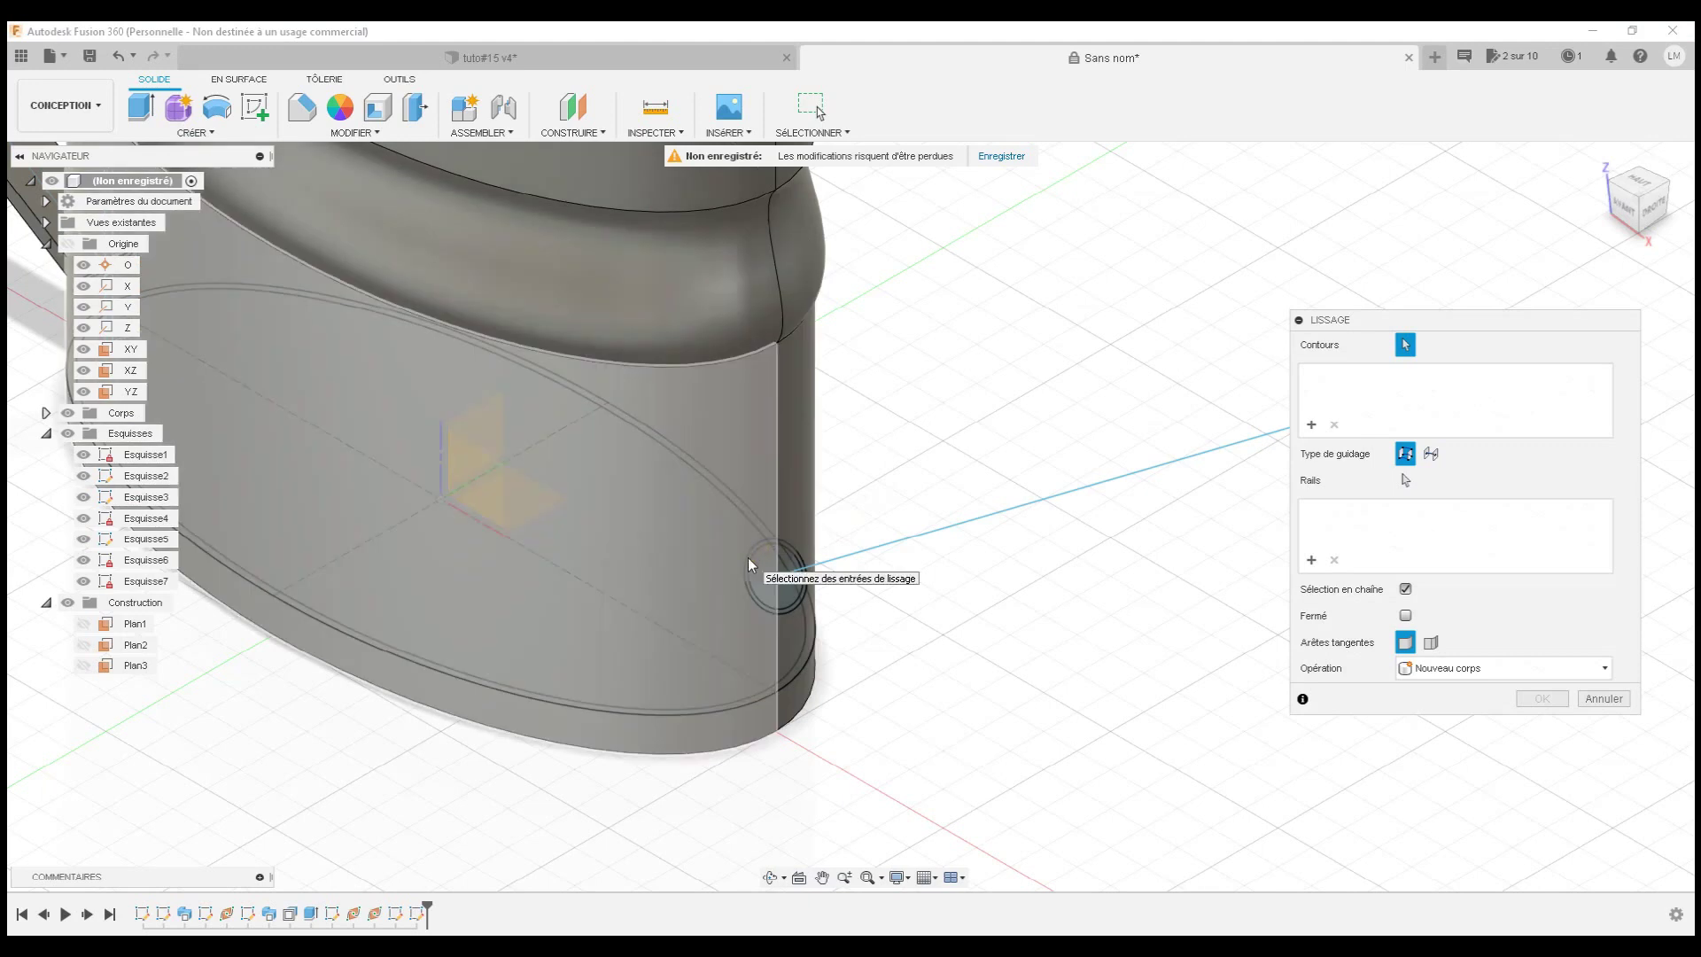
click(46, 413)
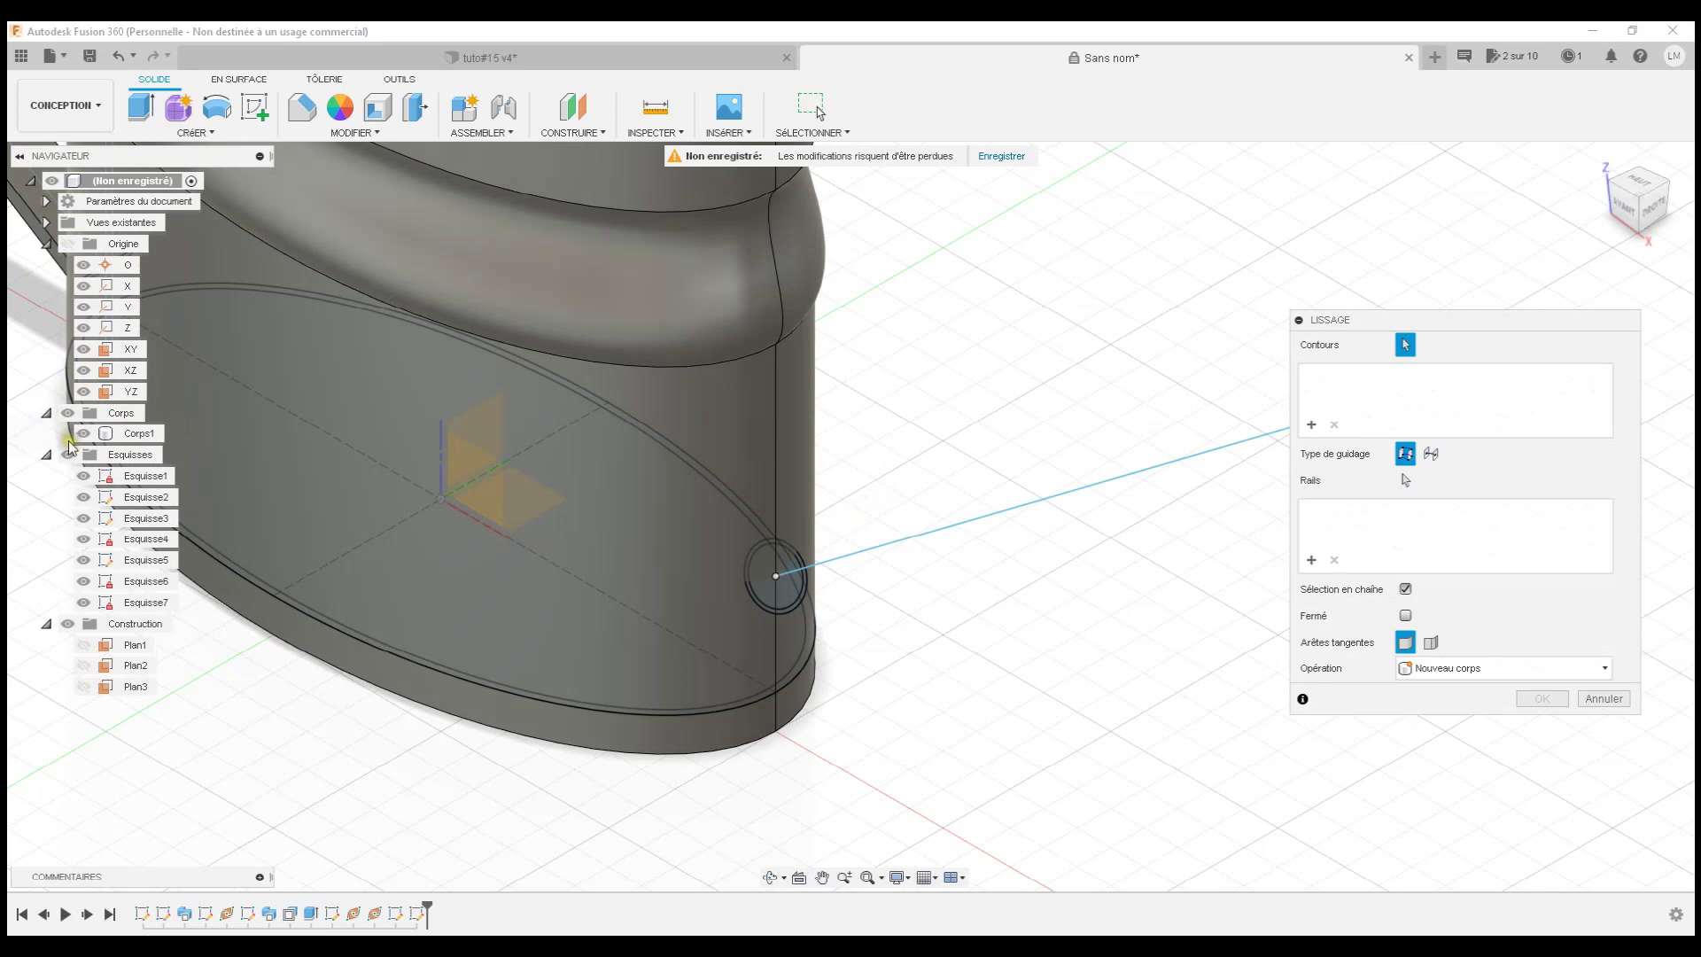
click(83, 433)
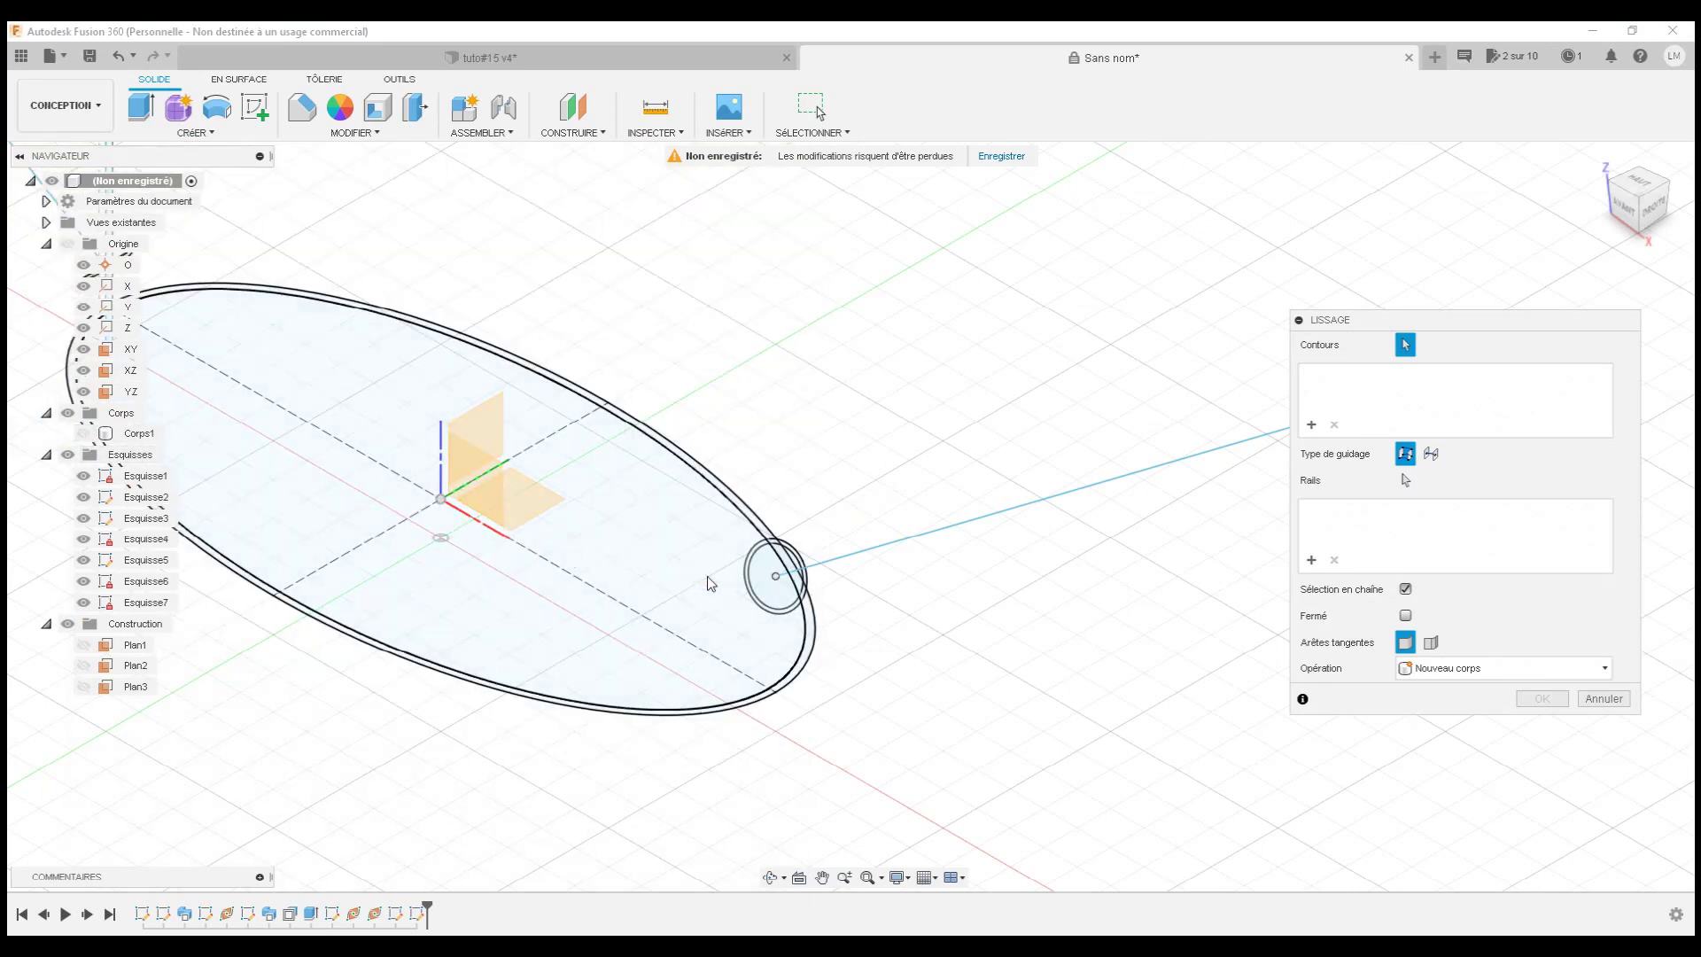
scroll(749, 578, up, 3)
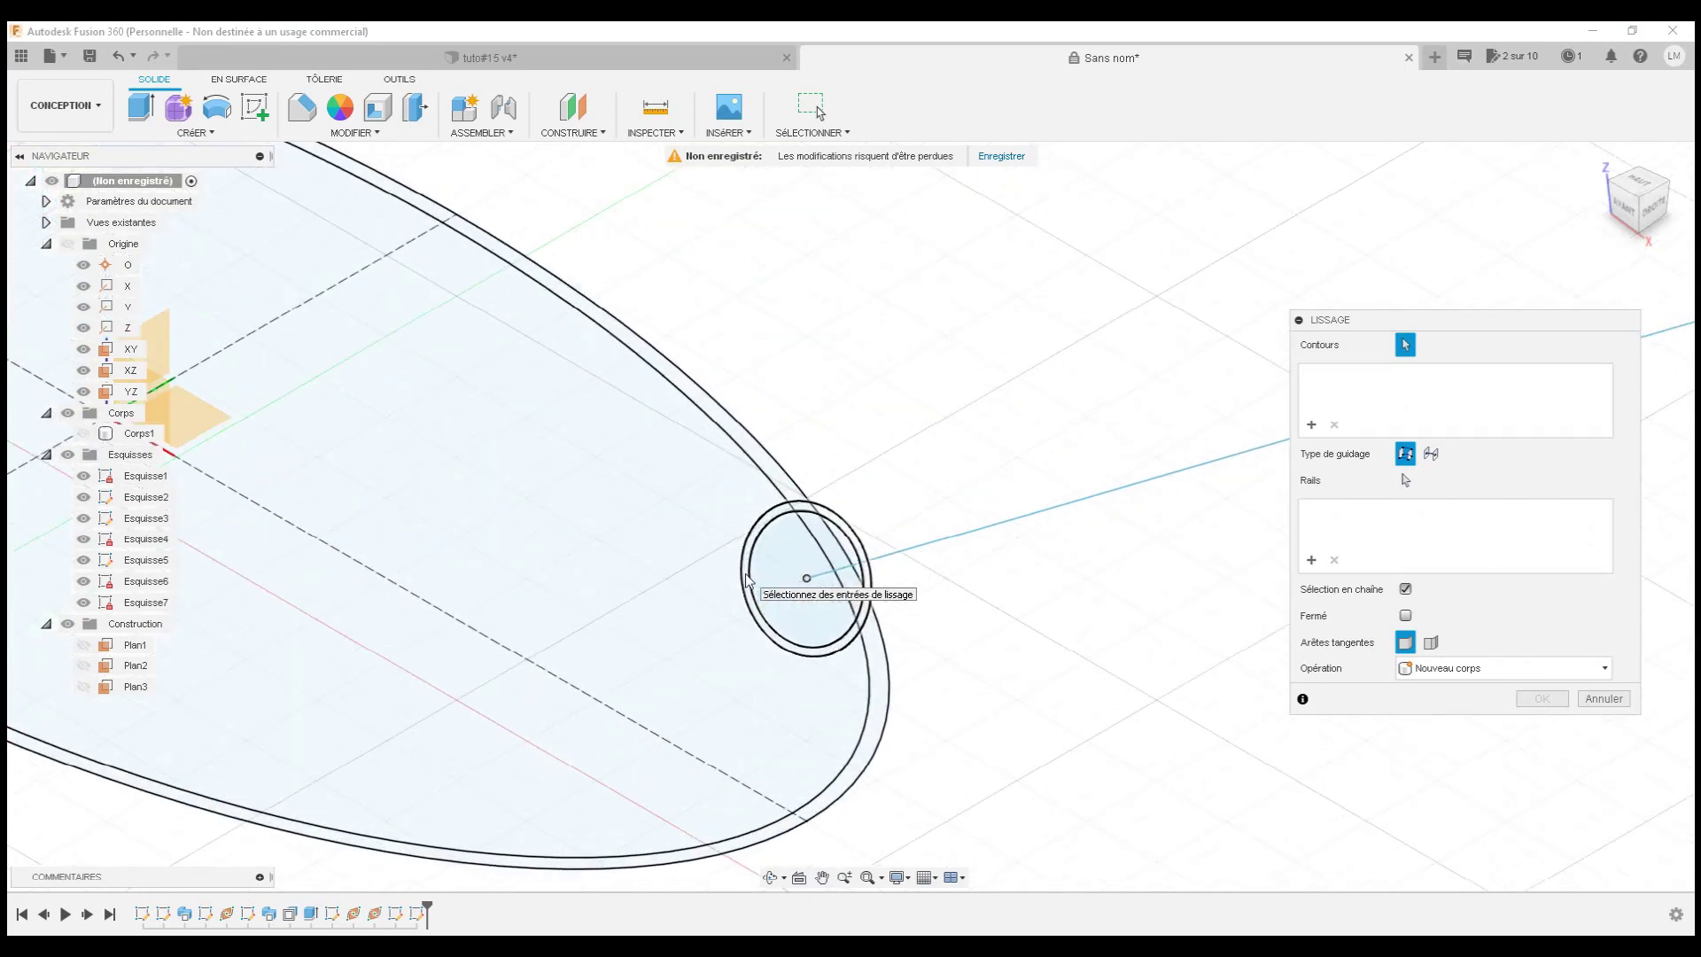
click(745, 576)
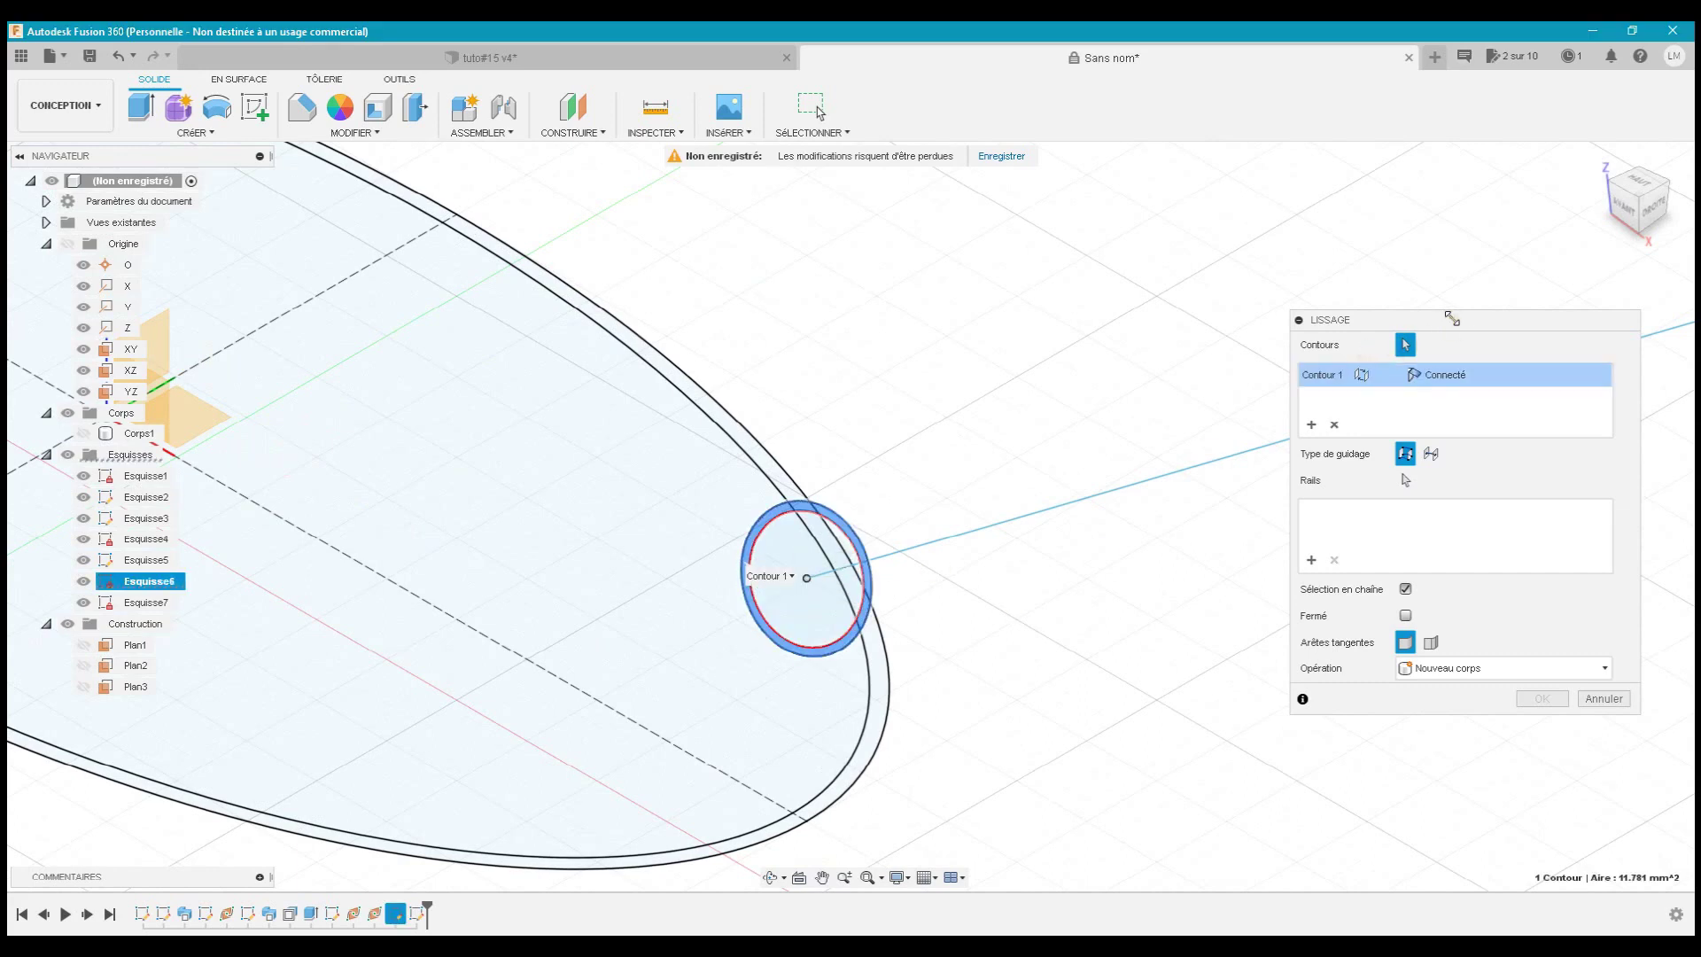
drag(1451, 318, 1086, 122)
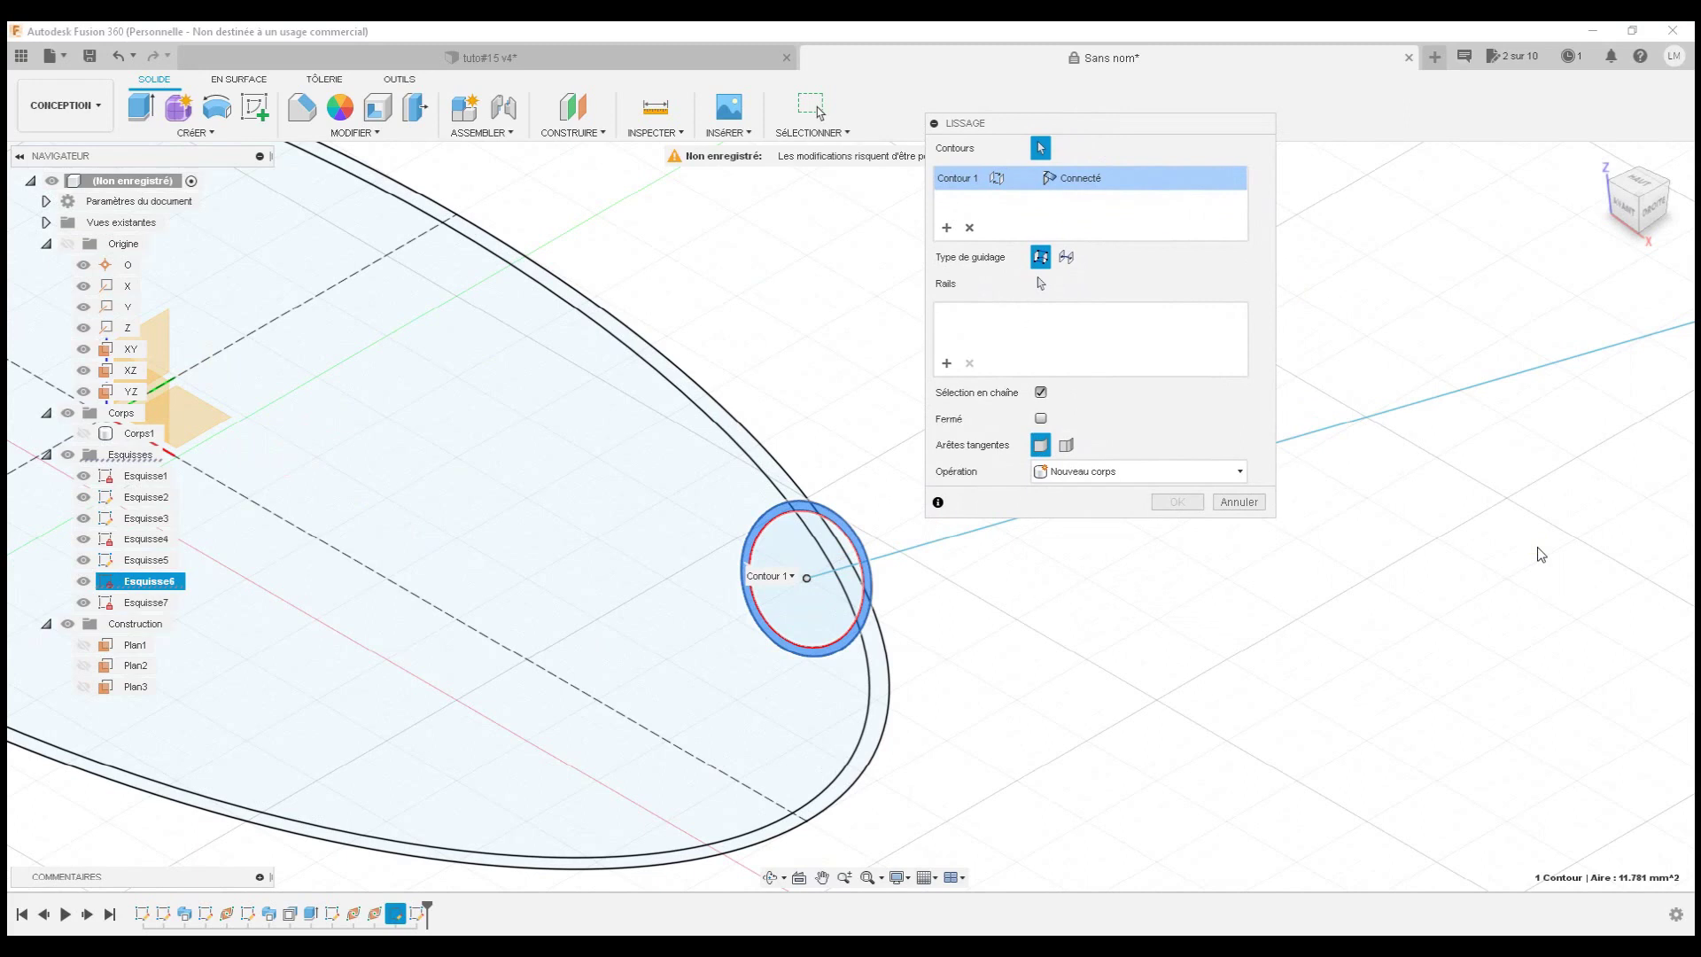
middle_drag(1545, 550, 1095, 638)
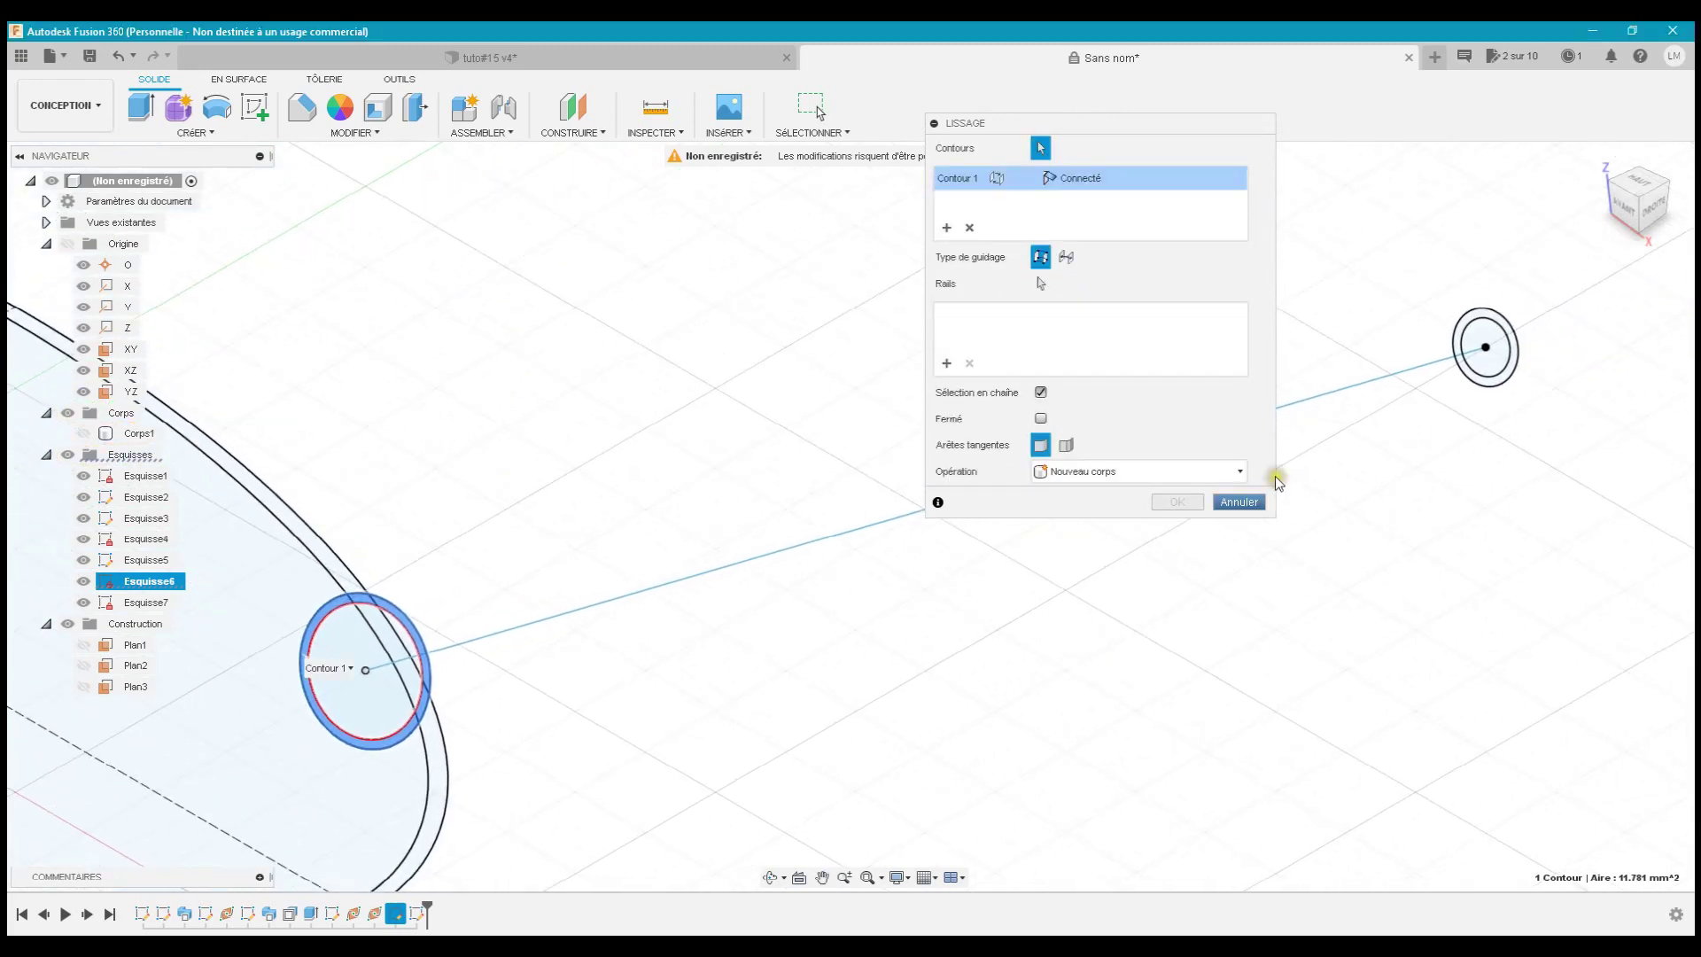
click(1484, 387)
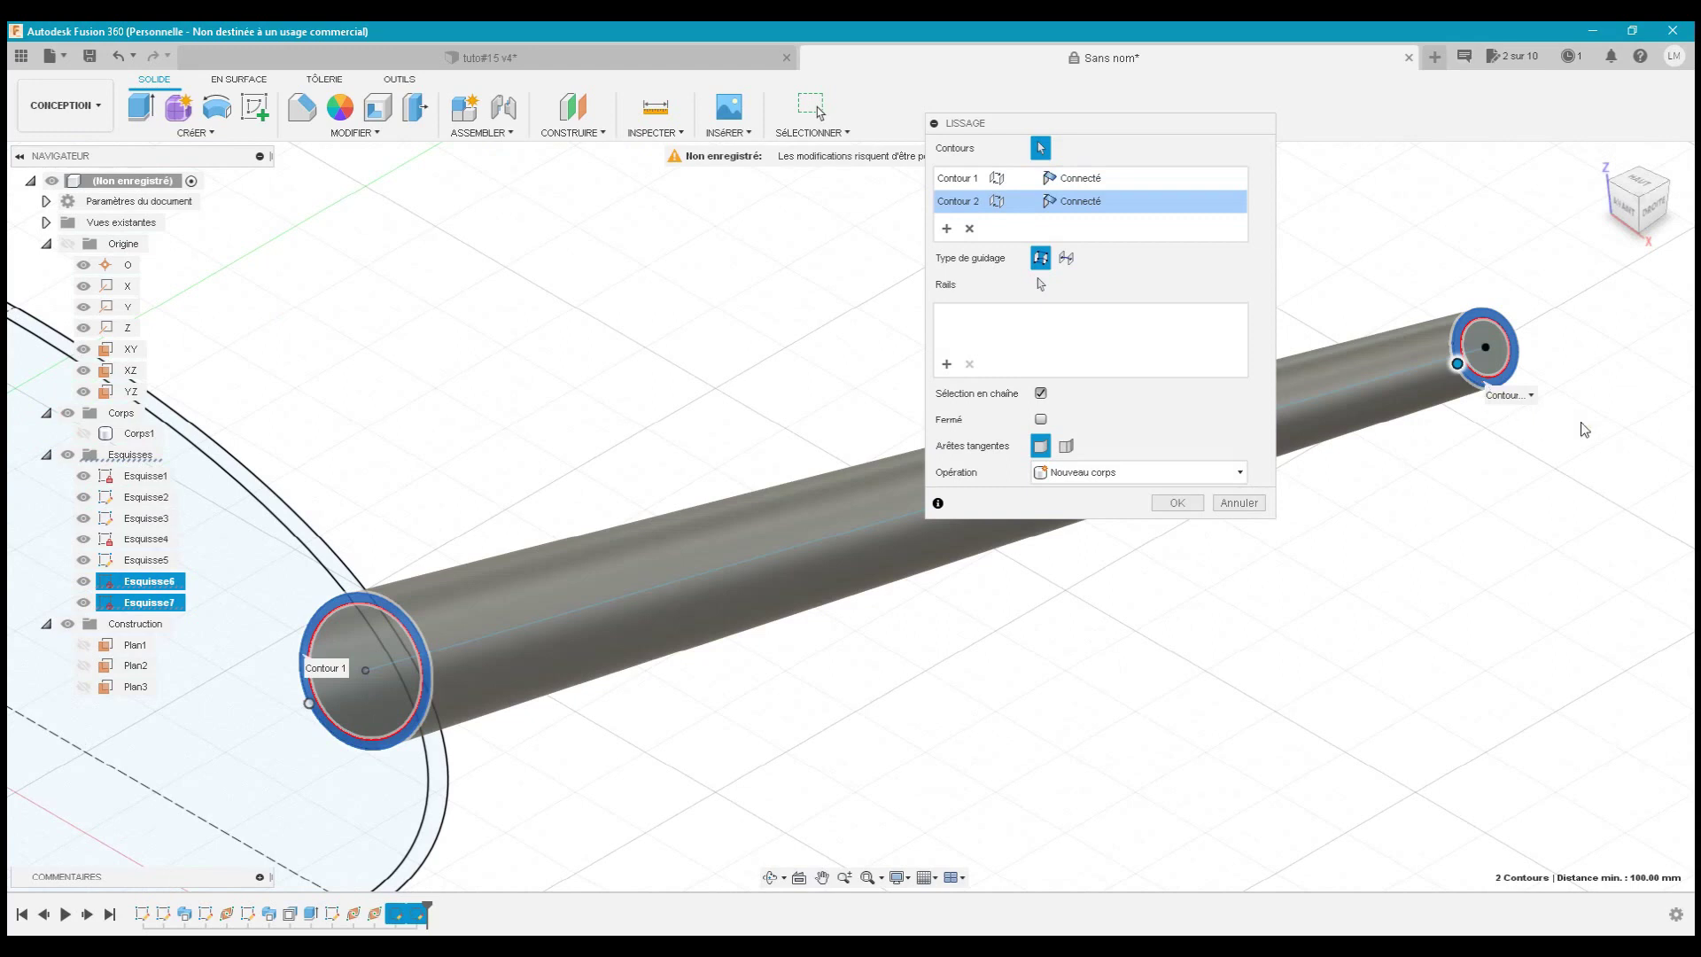
click(1177, 502)
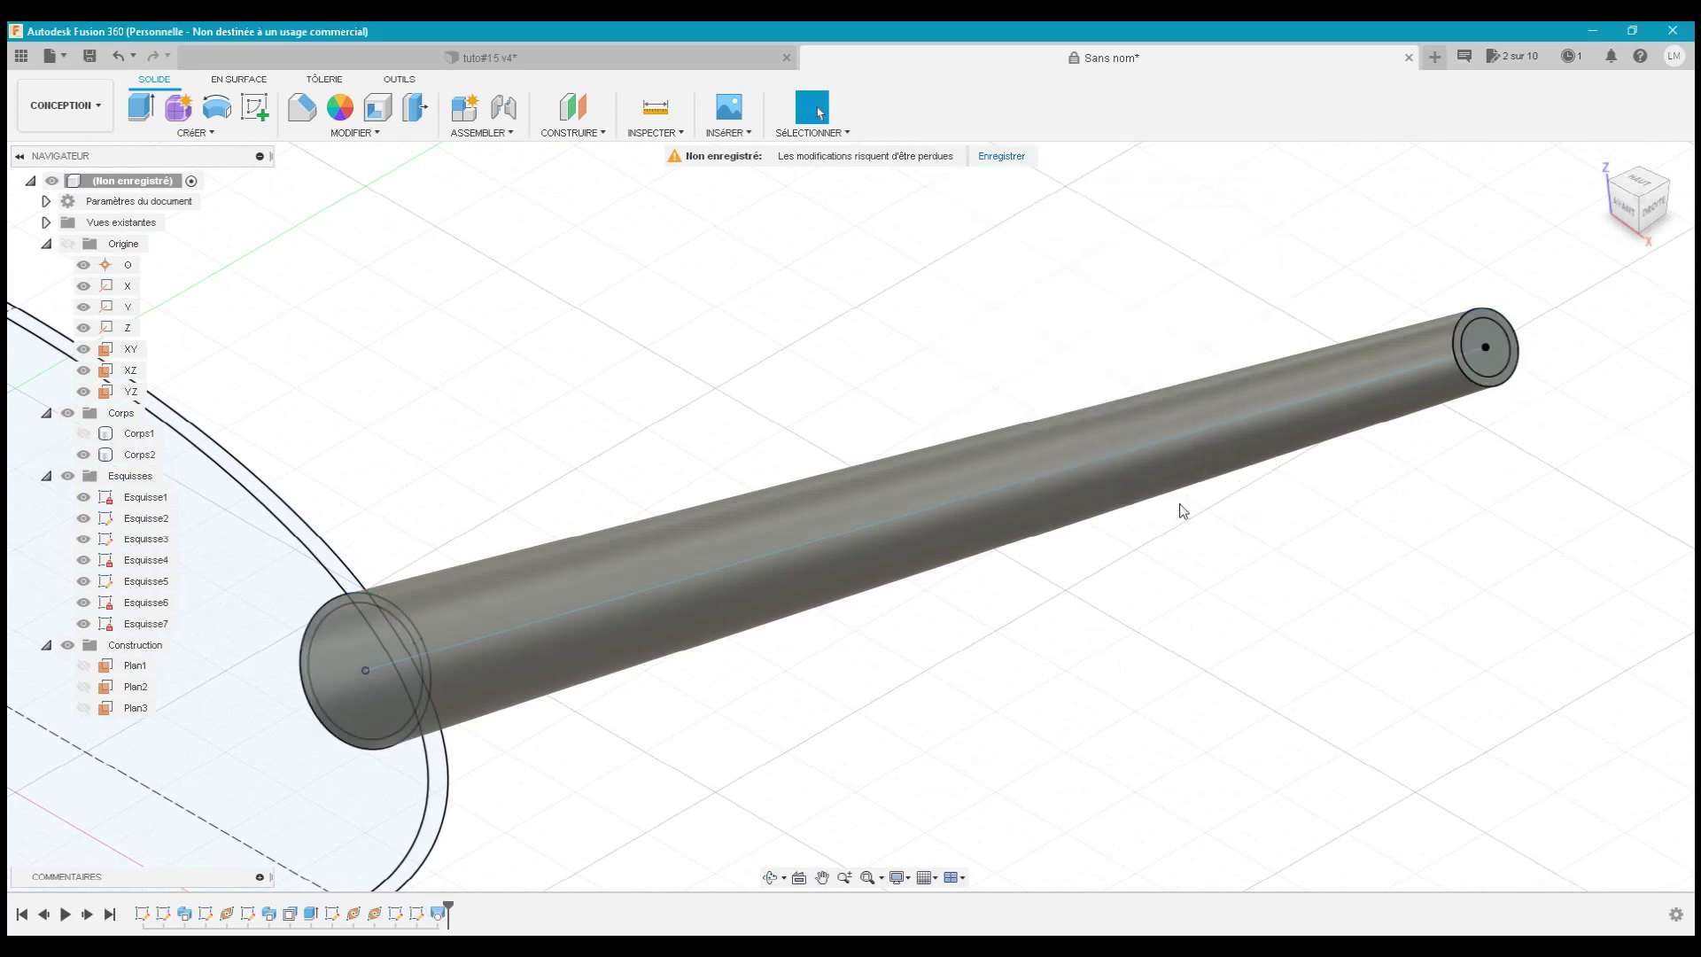
- Hollow the spout by lofting between the inner circle profiles at its two ends with the Couper operation
click(1101, 511)
click(226, 132)
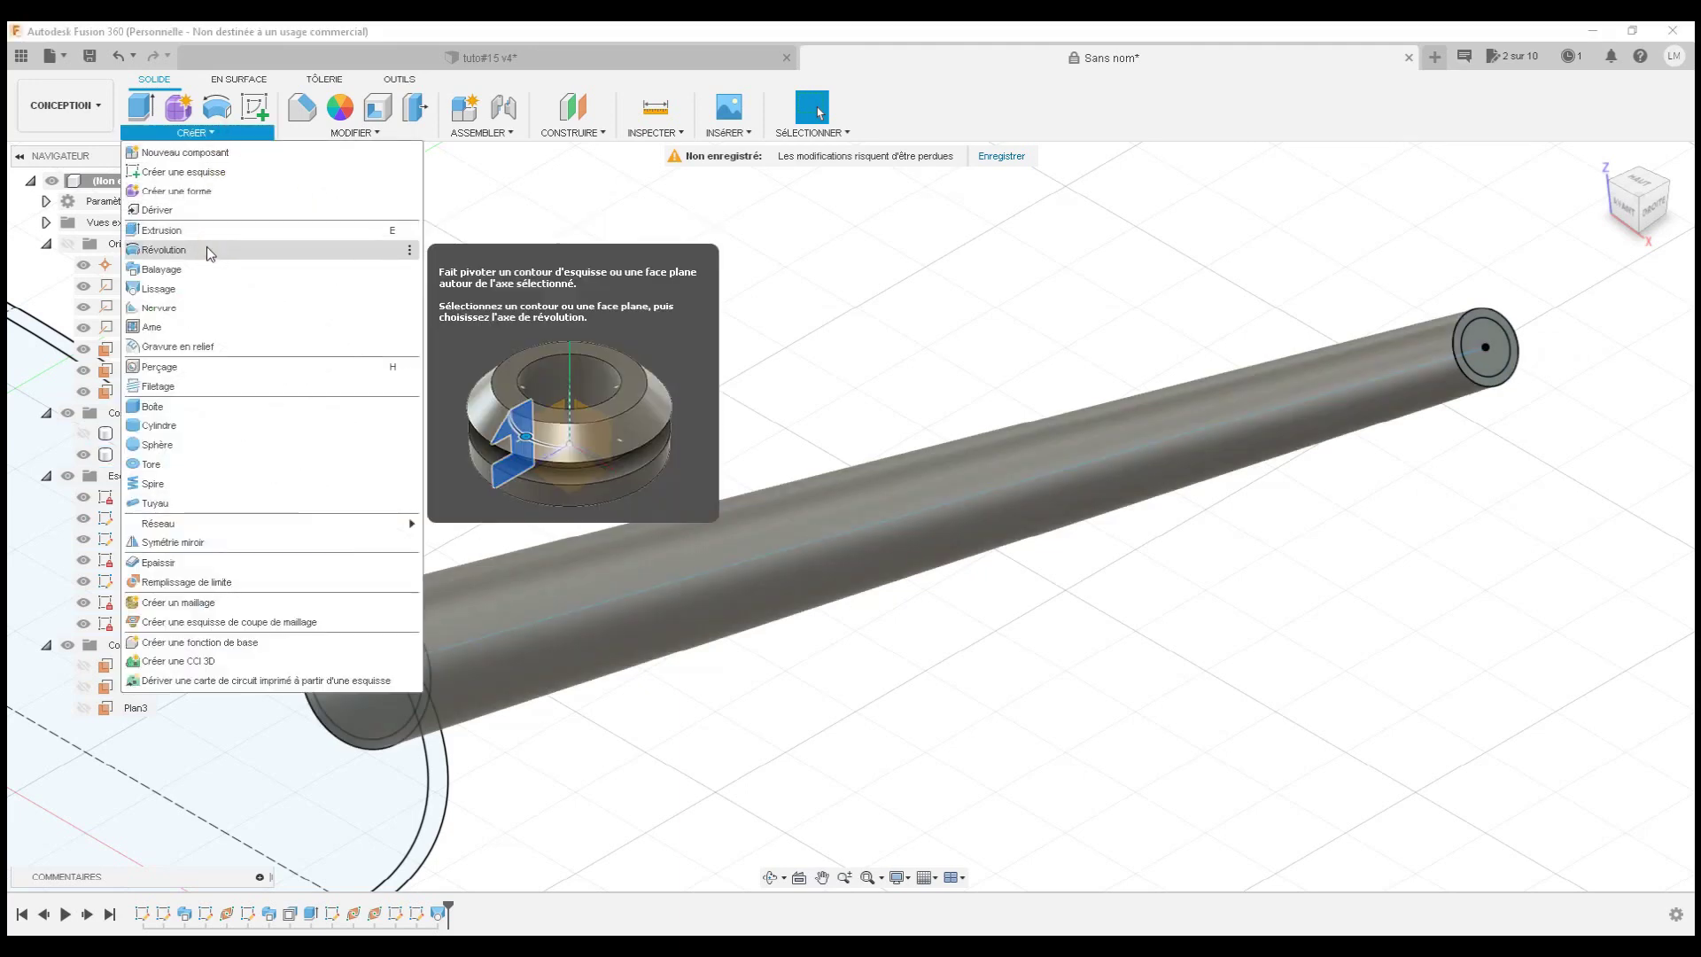
click(198, 287)
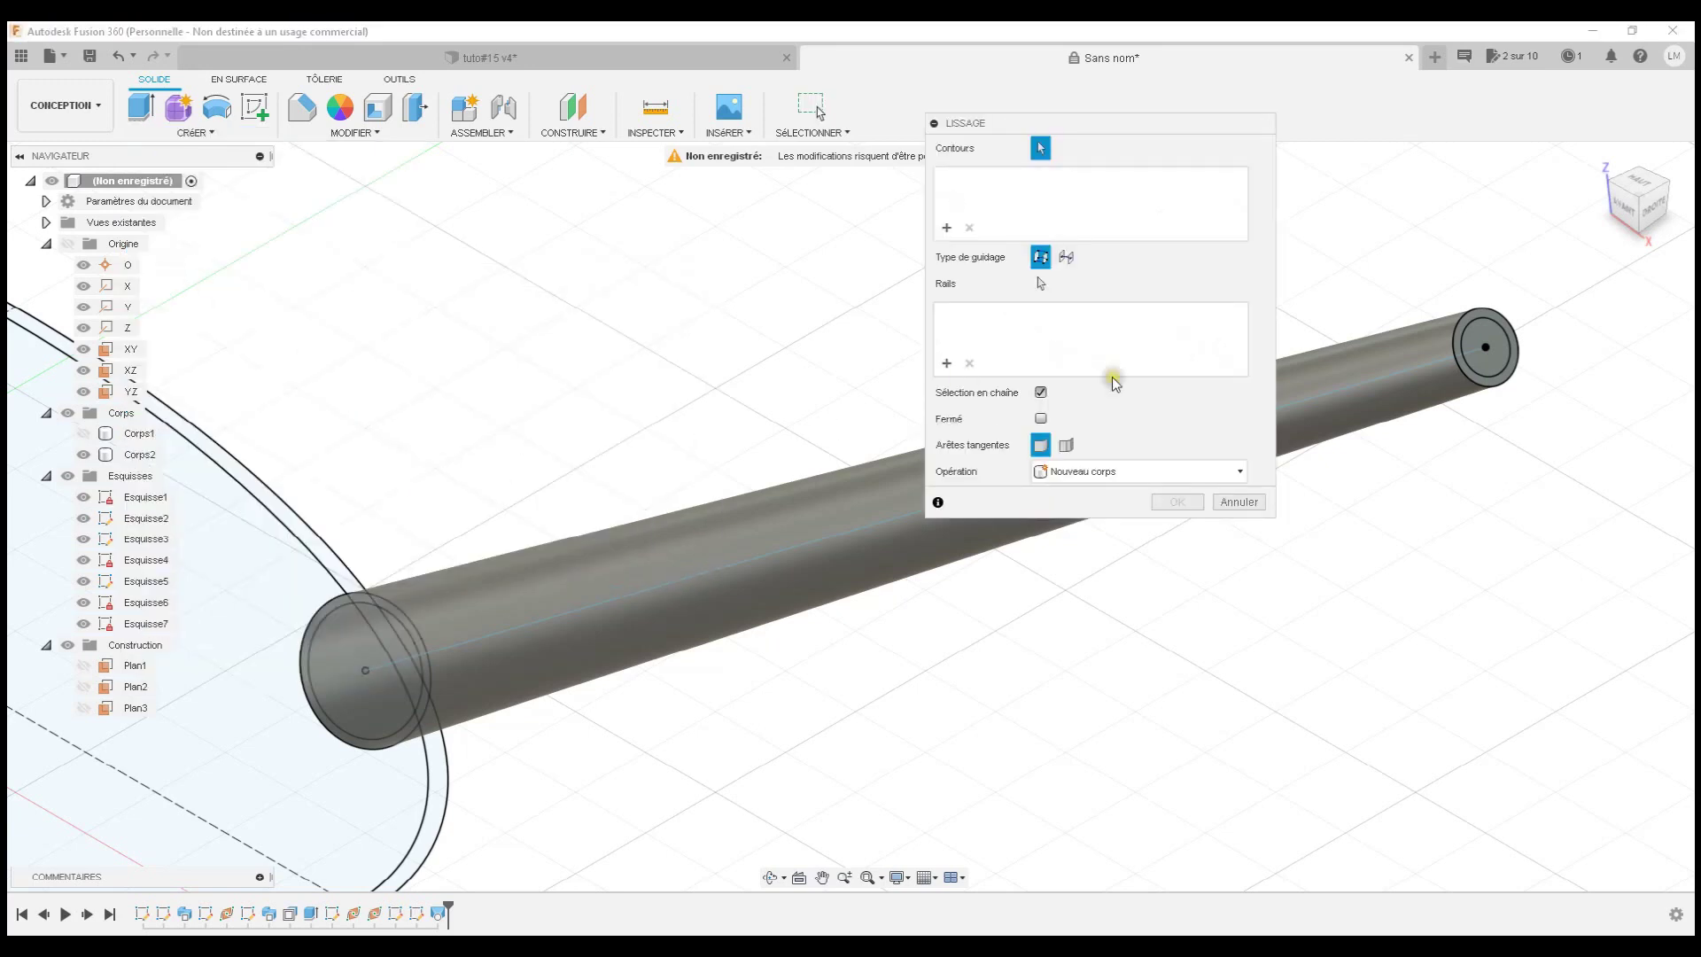
click(1486, 365)
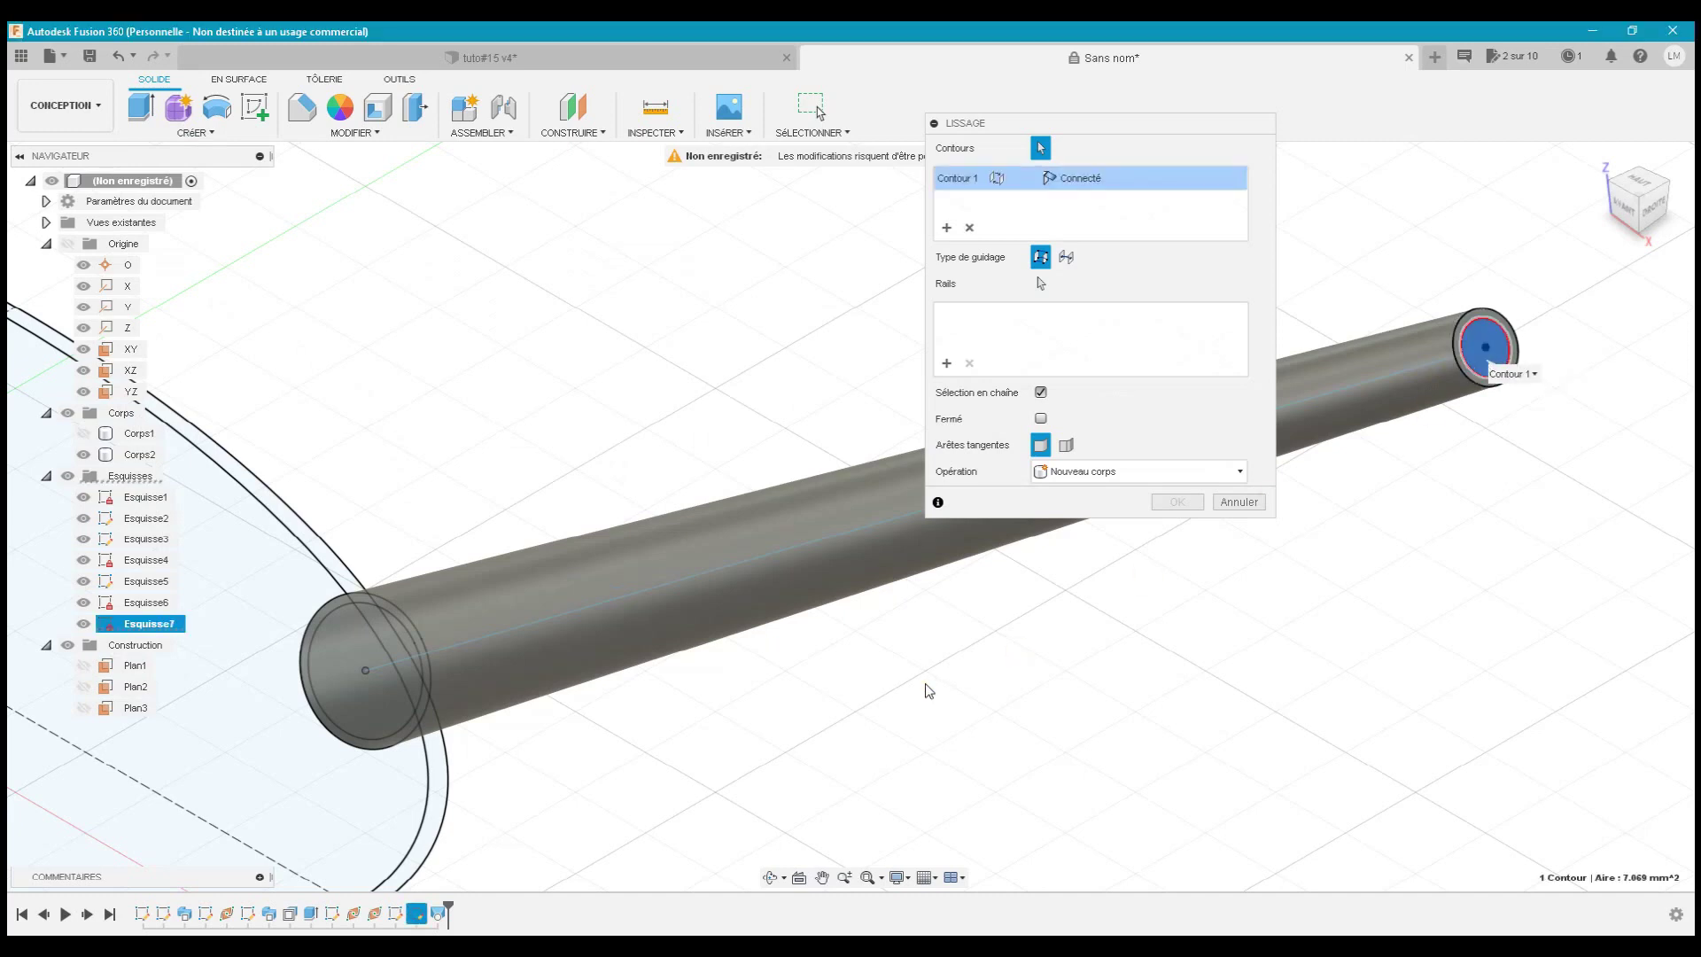
click(377, 702)
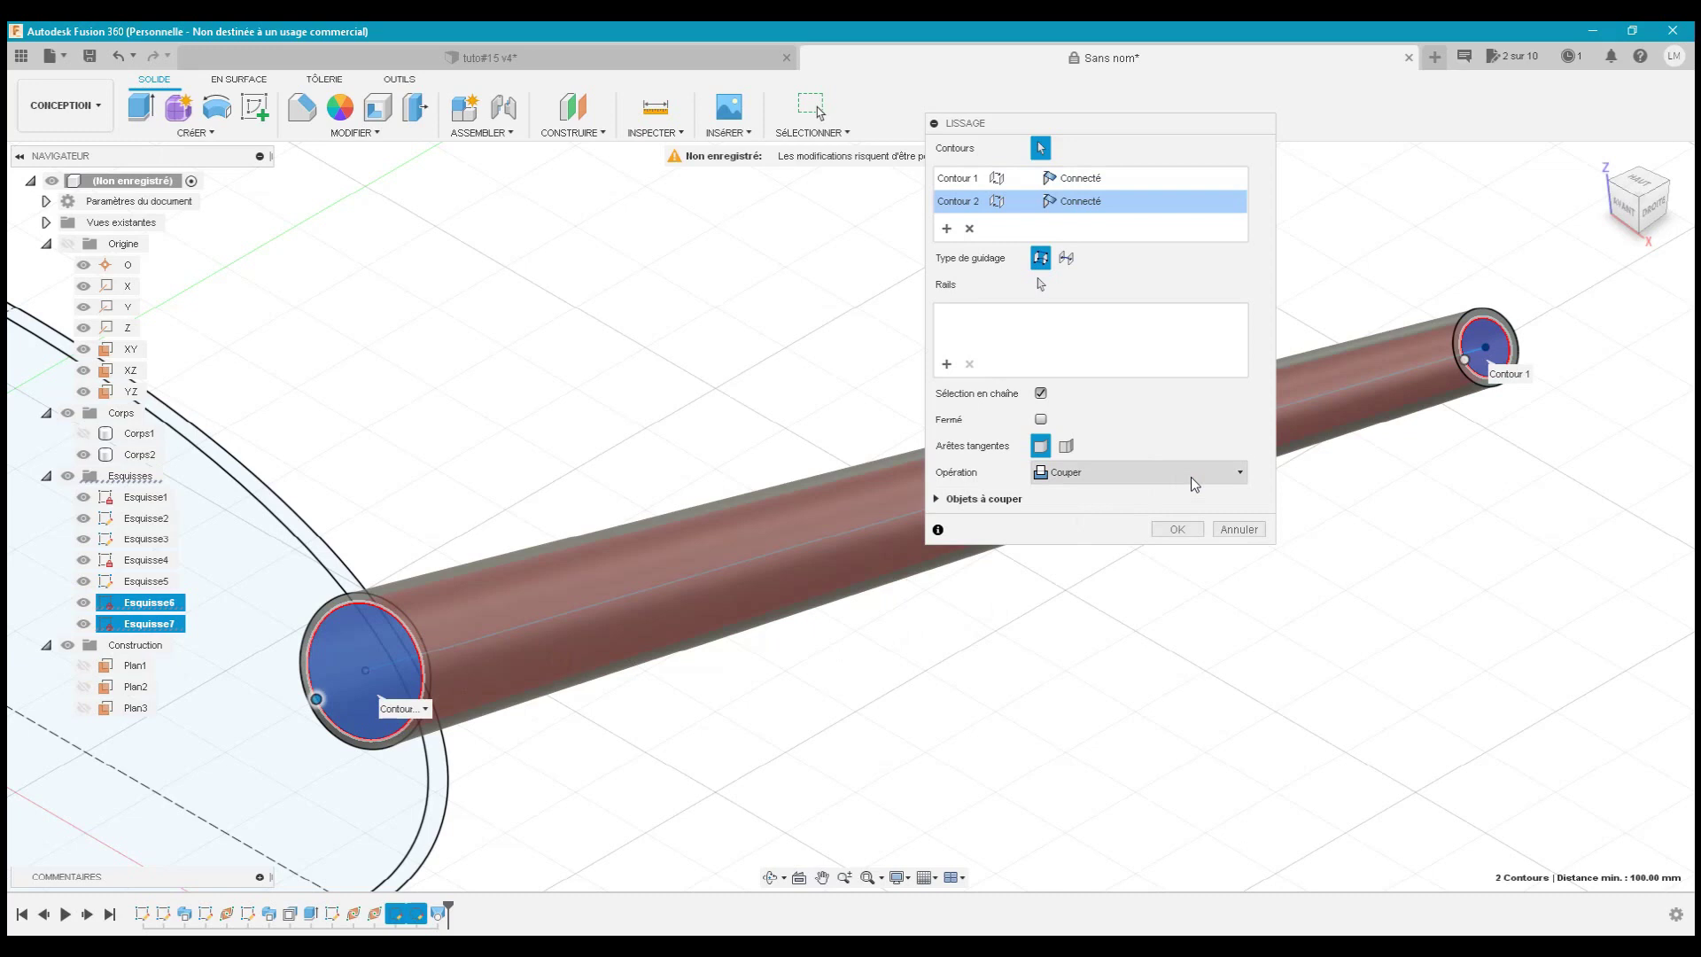
click(1178, 530)
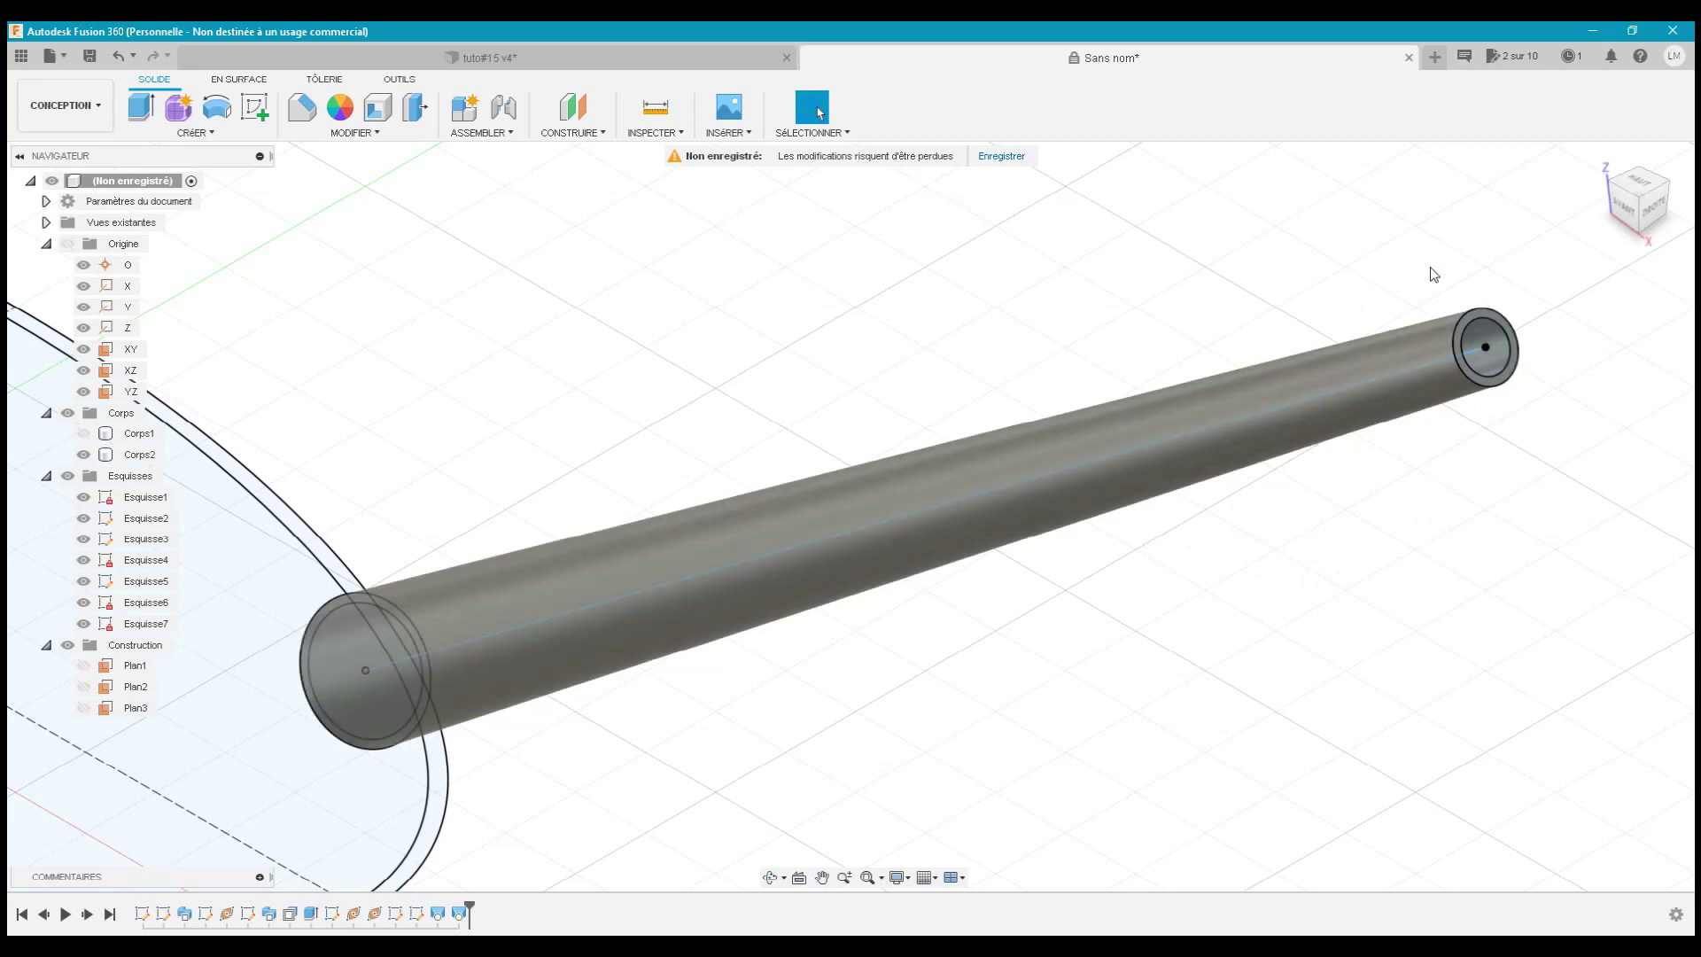
- Restore the home view and show the can body Corps1 together with the spout
mouse_move(1642, 186)
click(1599, 159)
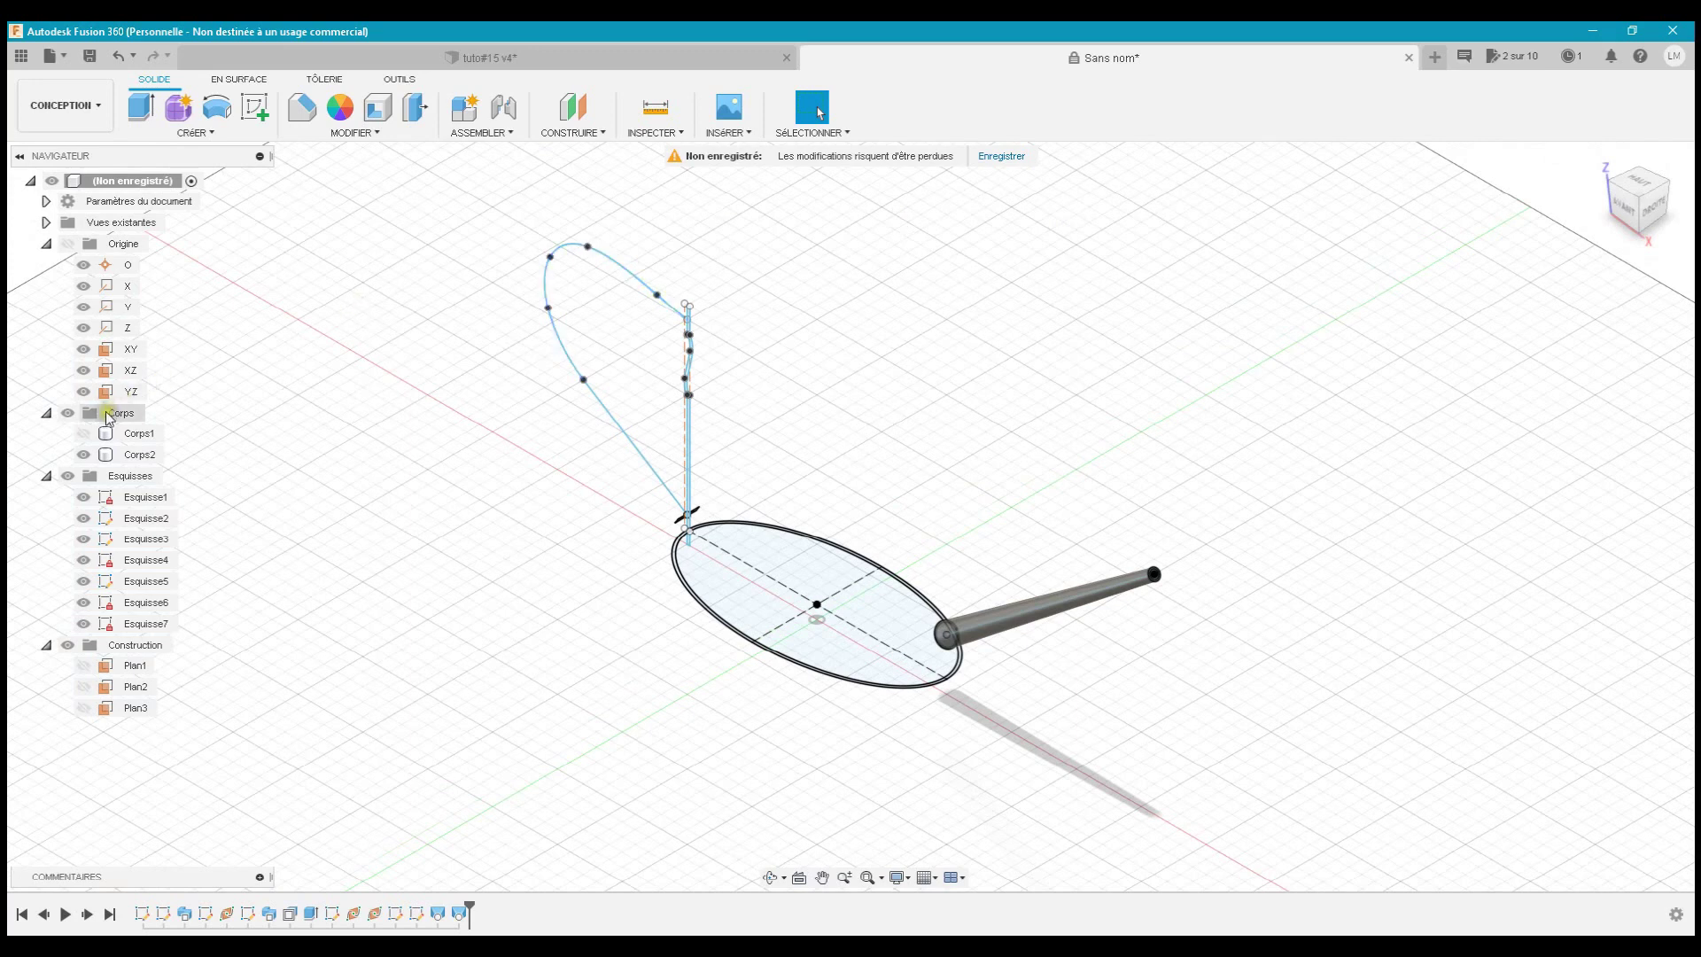
click(87, 438)
click(85, 435)
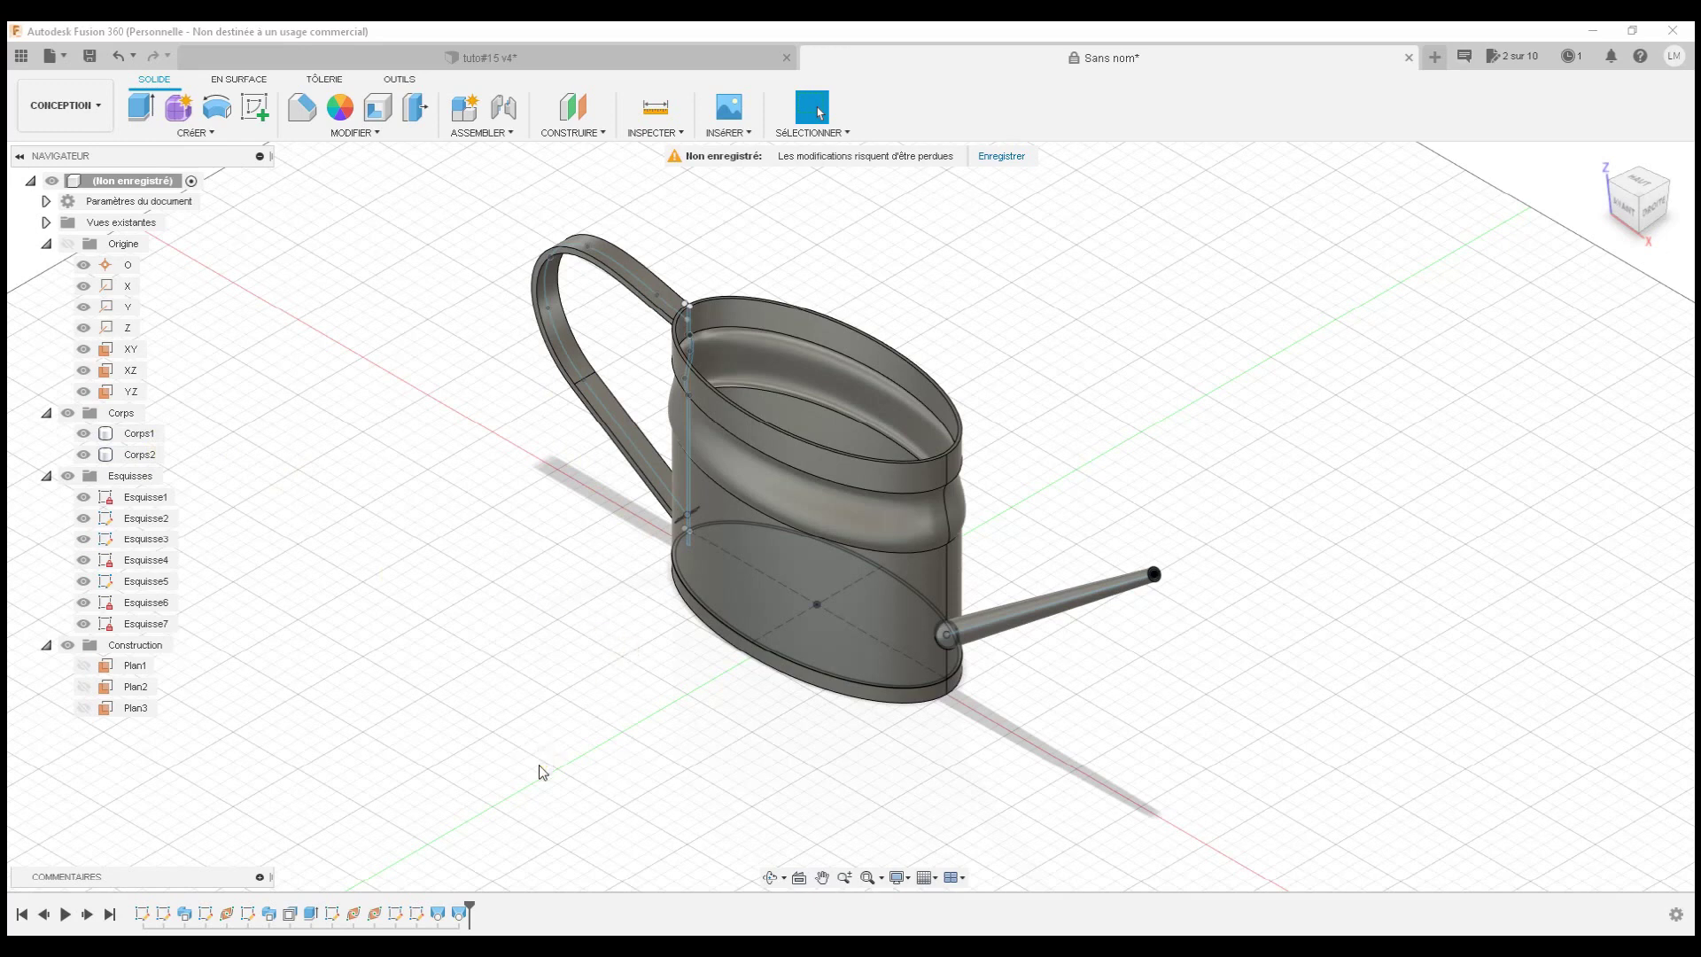
- Edit the spout's first loft feature so its operation is Joindre, merging the spout with the can body
click(437, 909)
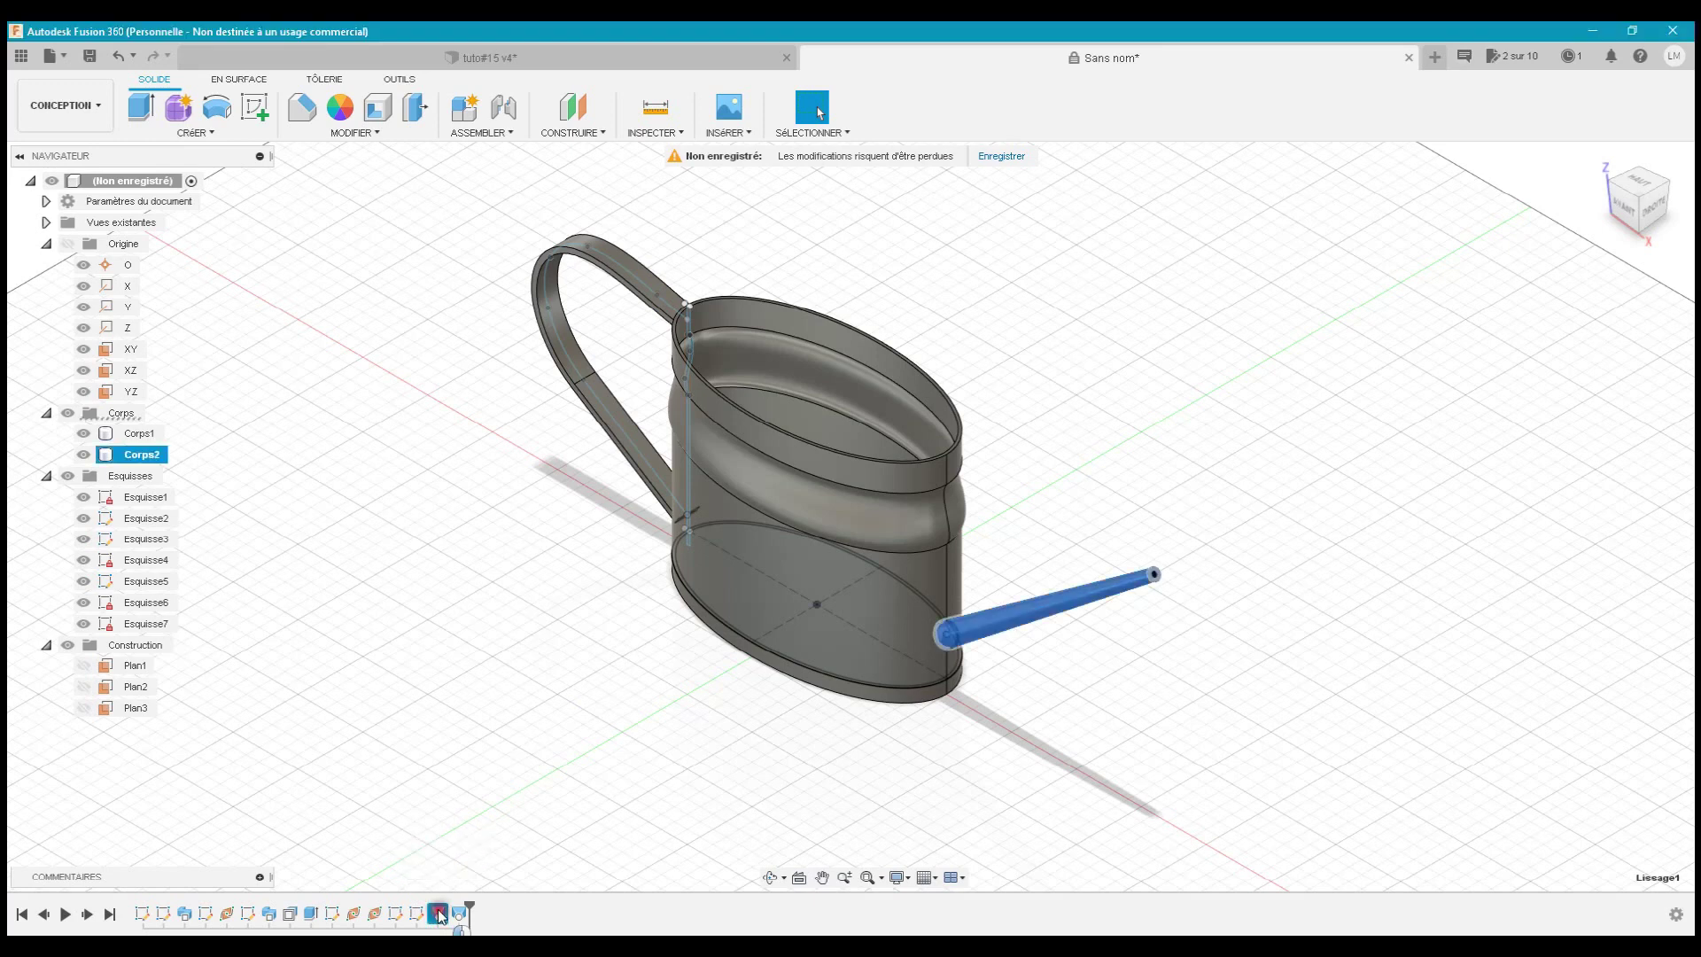
double_click(438, 909)
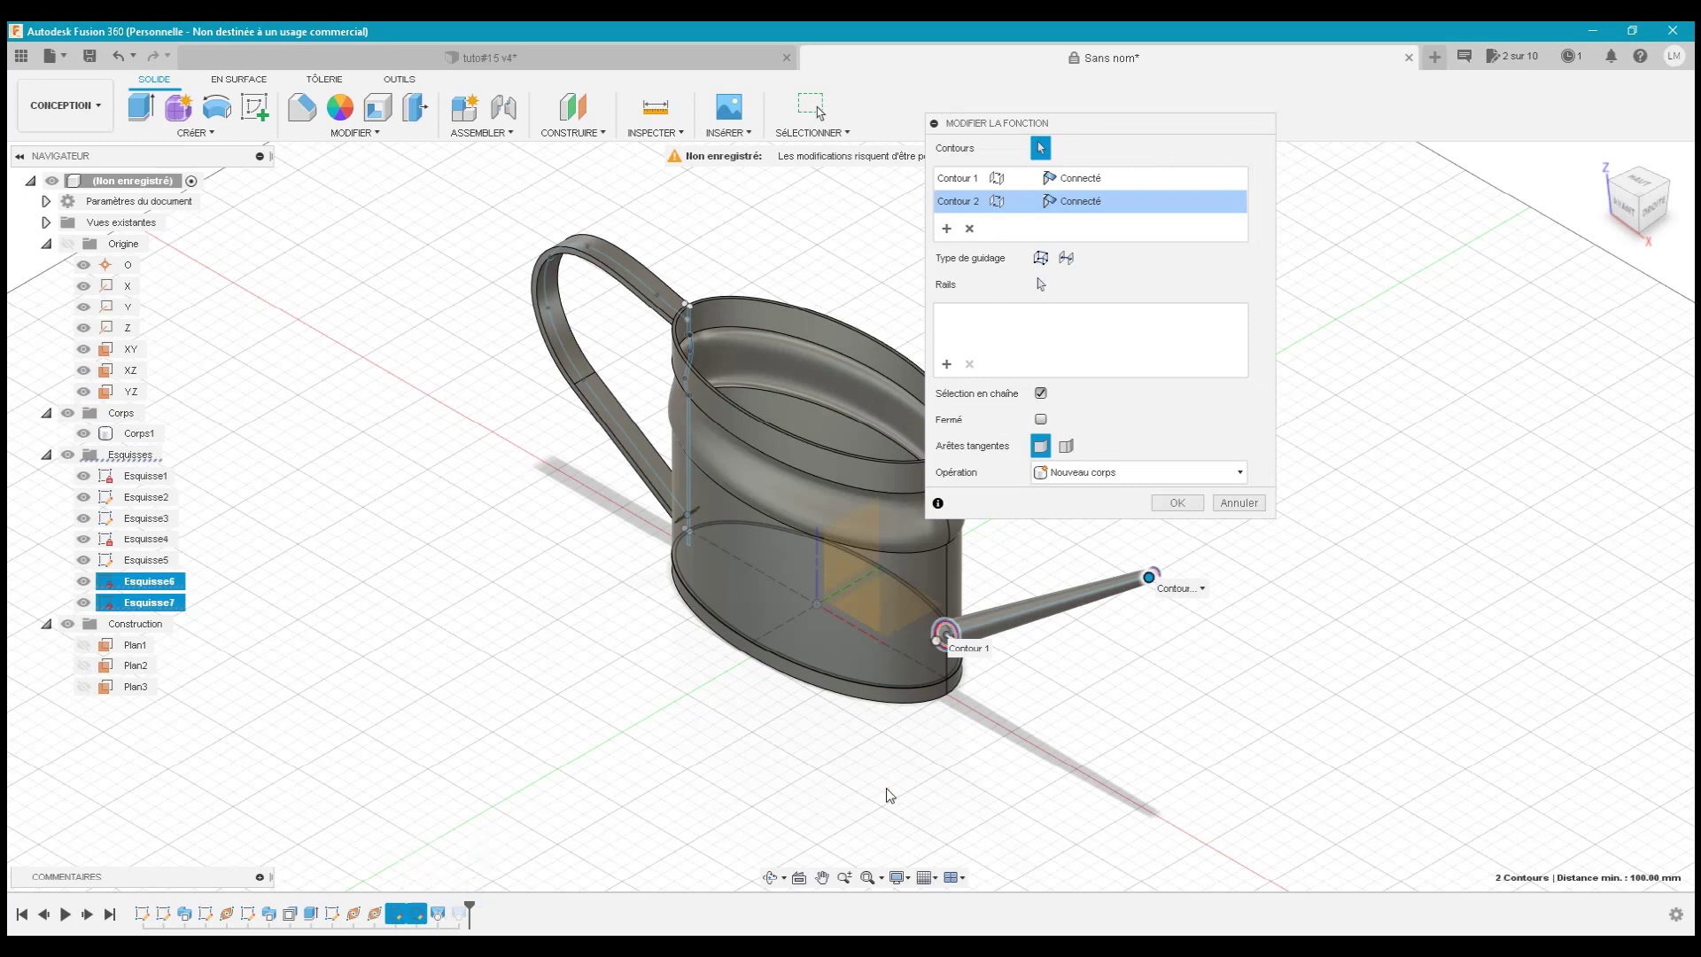
click(1121, 476)
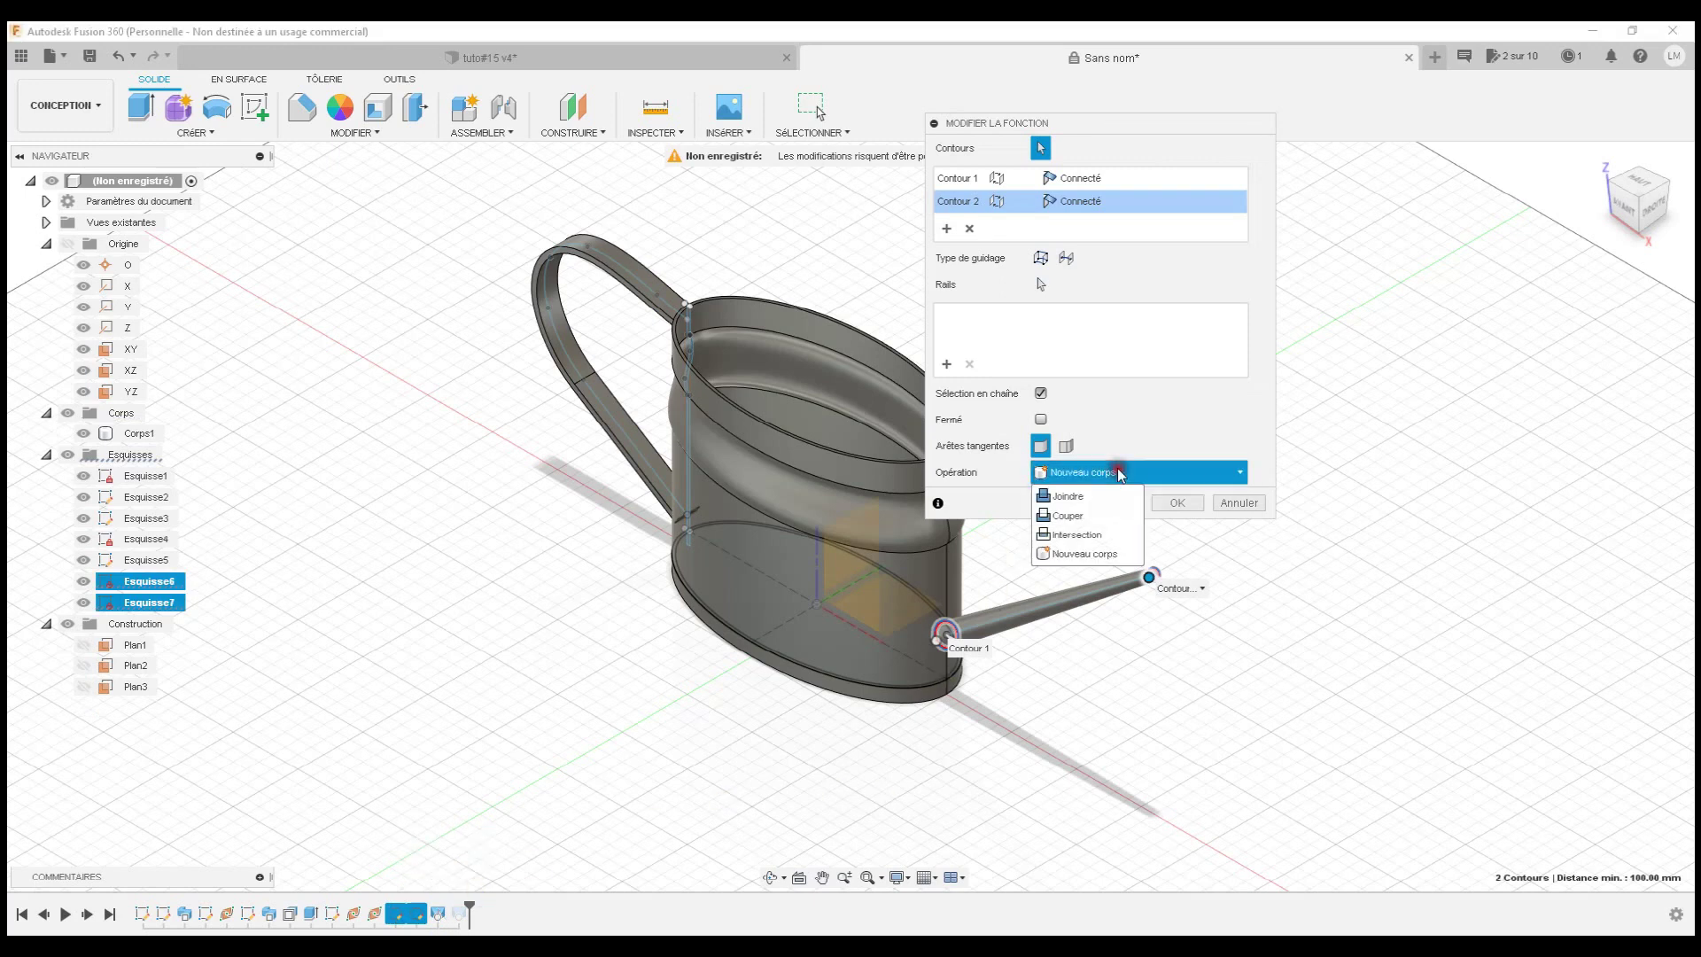
click(1101, 495)
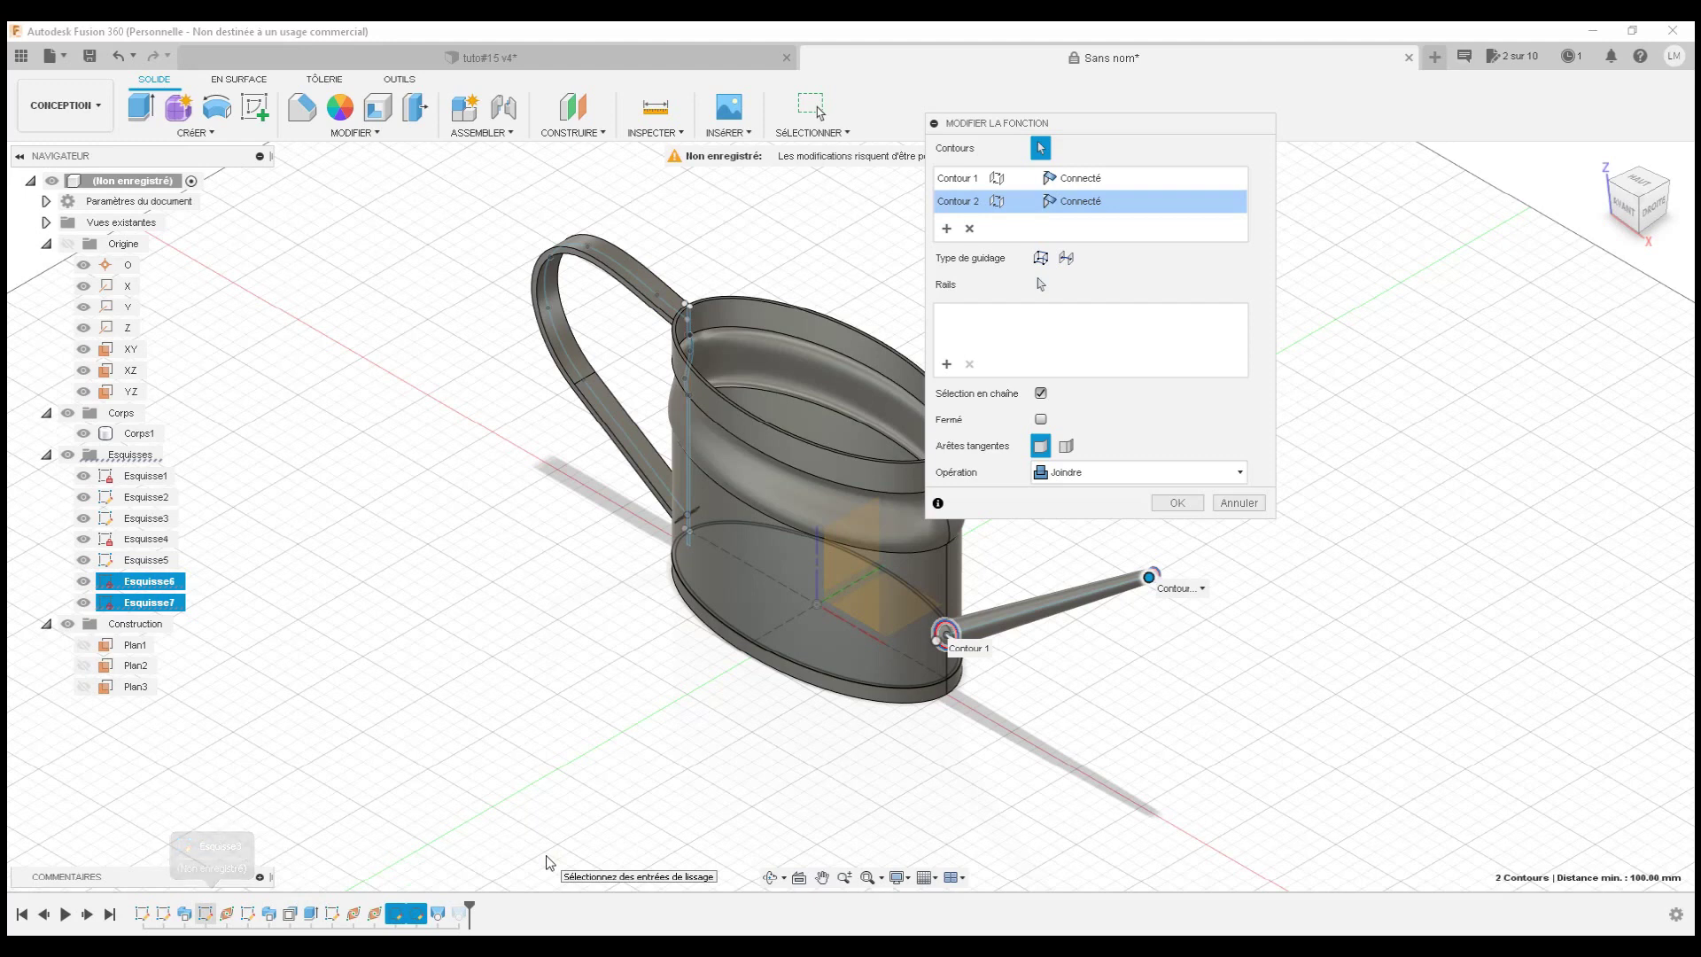
click(1178, 503)
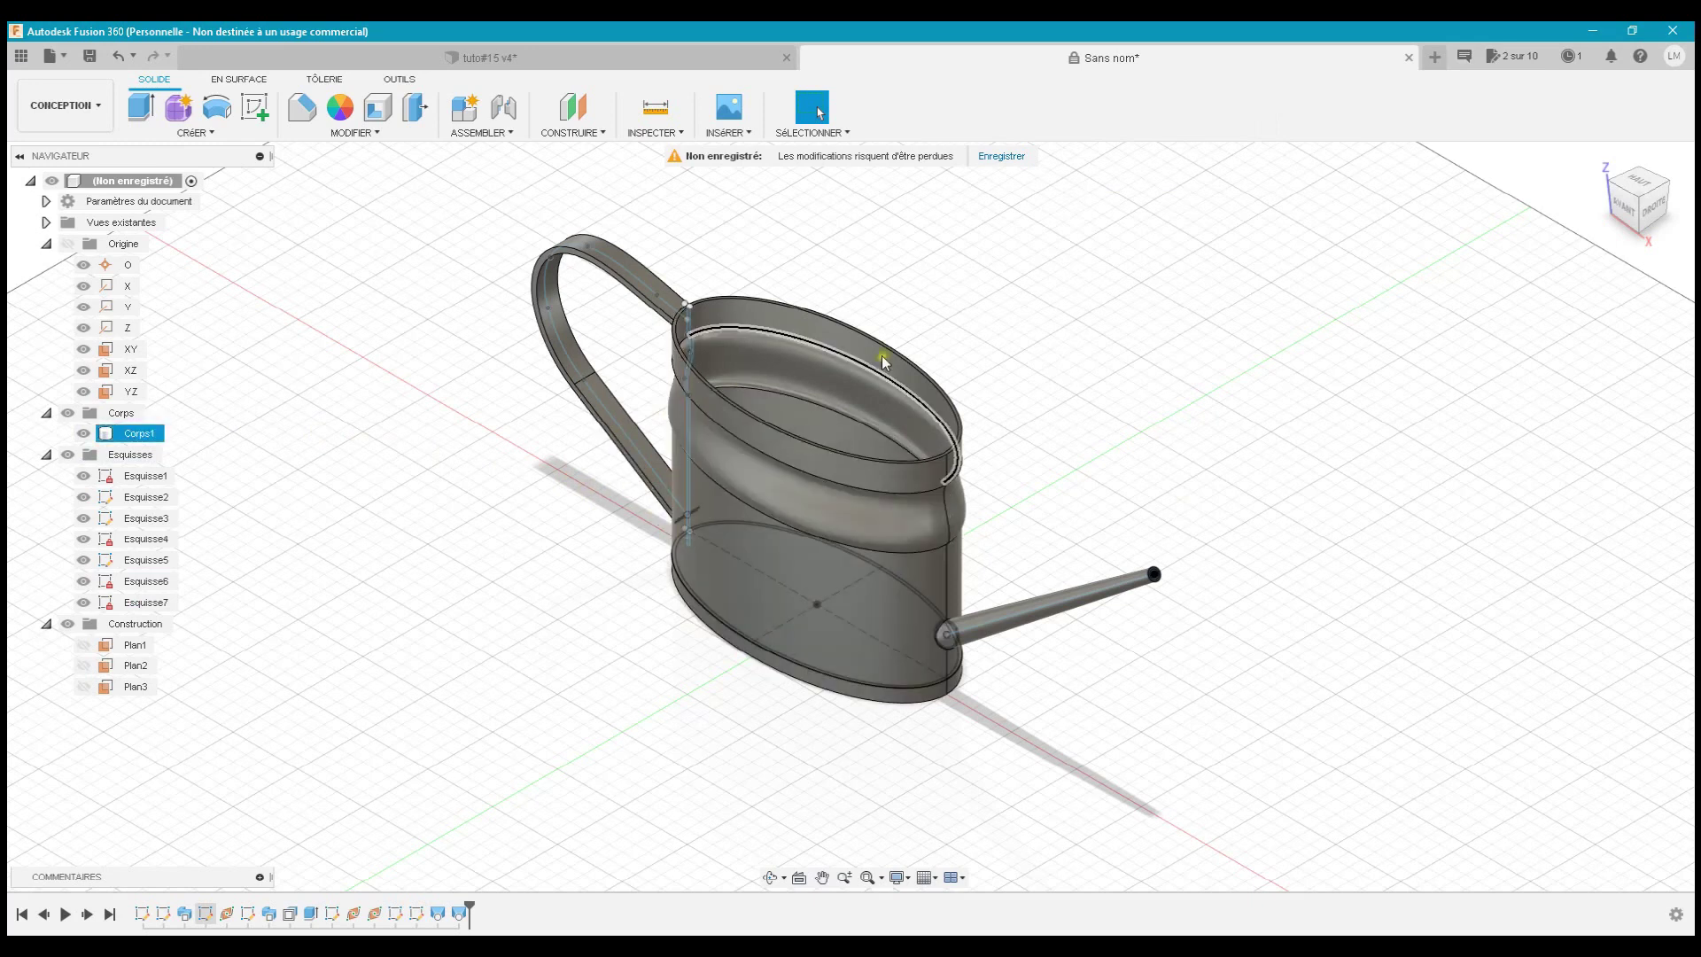
- Restore the home view and examine the sprinkler head on the finished watering can in the tuto#15 v4 design
click(1362, 464)
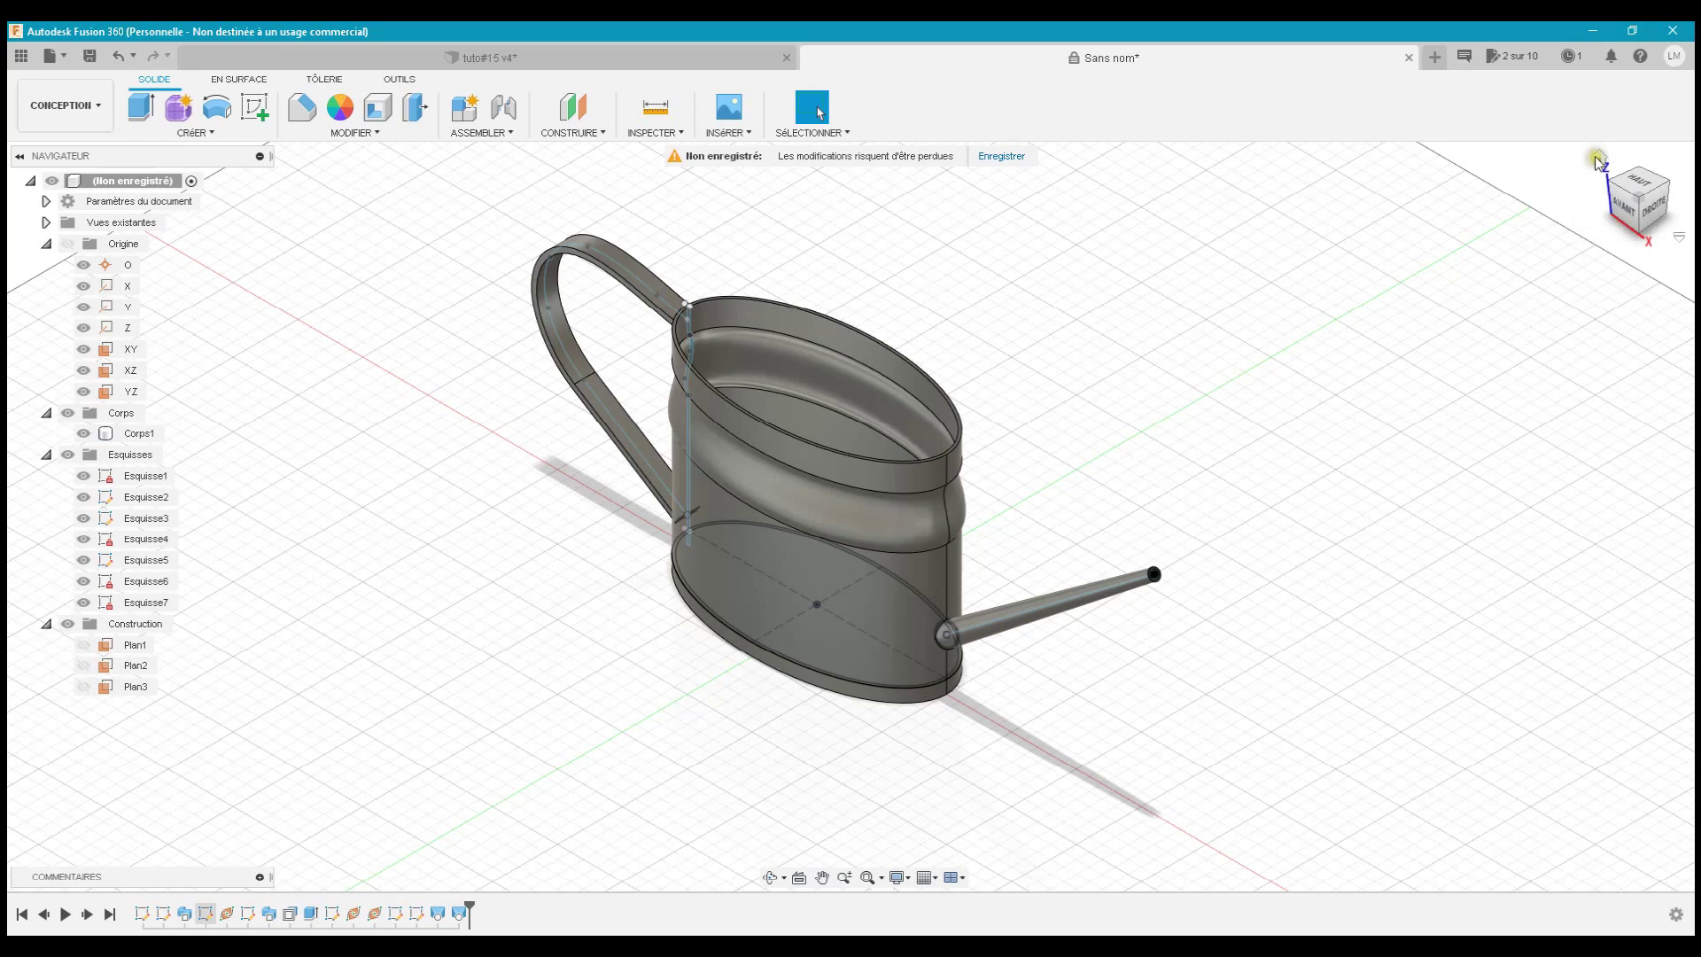
click(1595, 160)
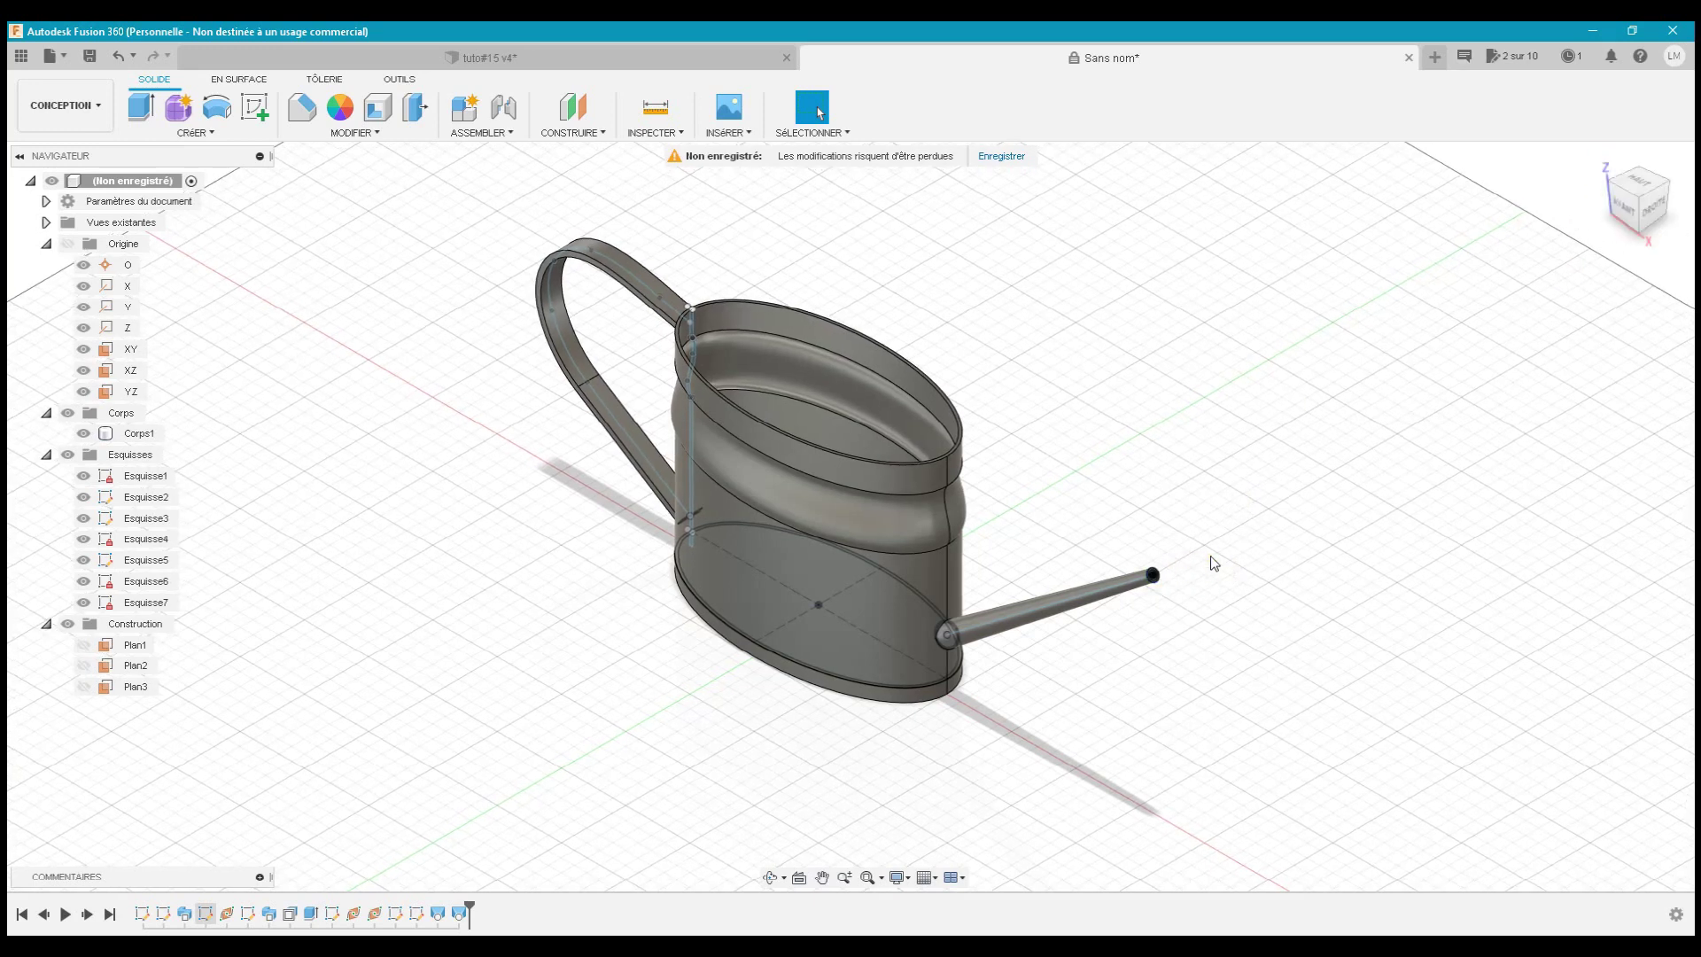
click(669, 58)
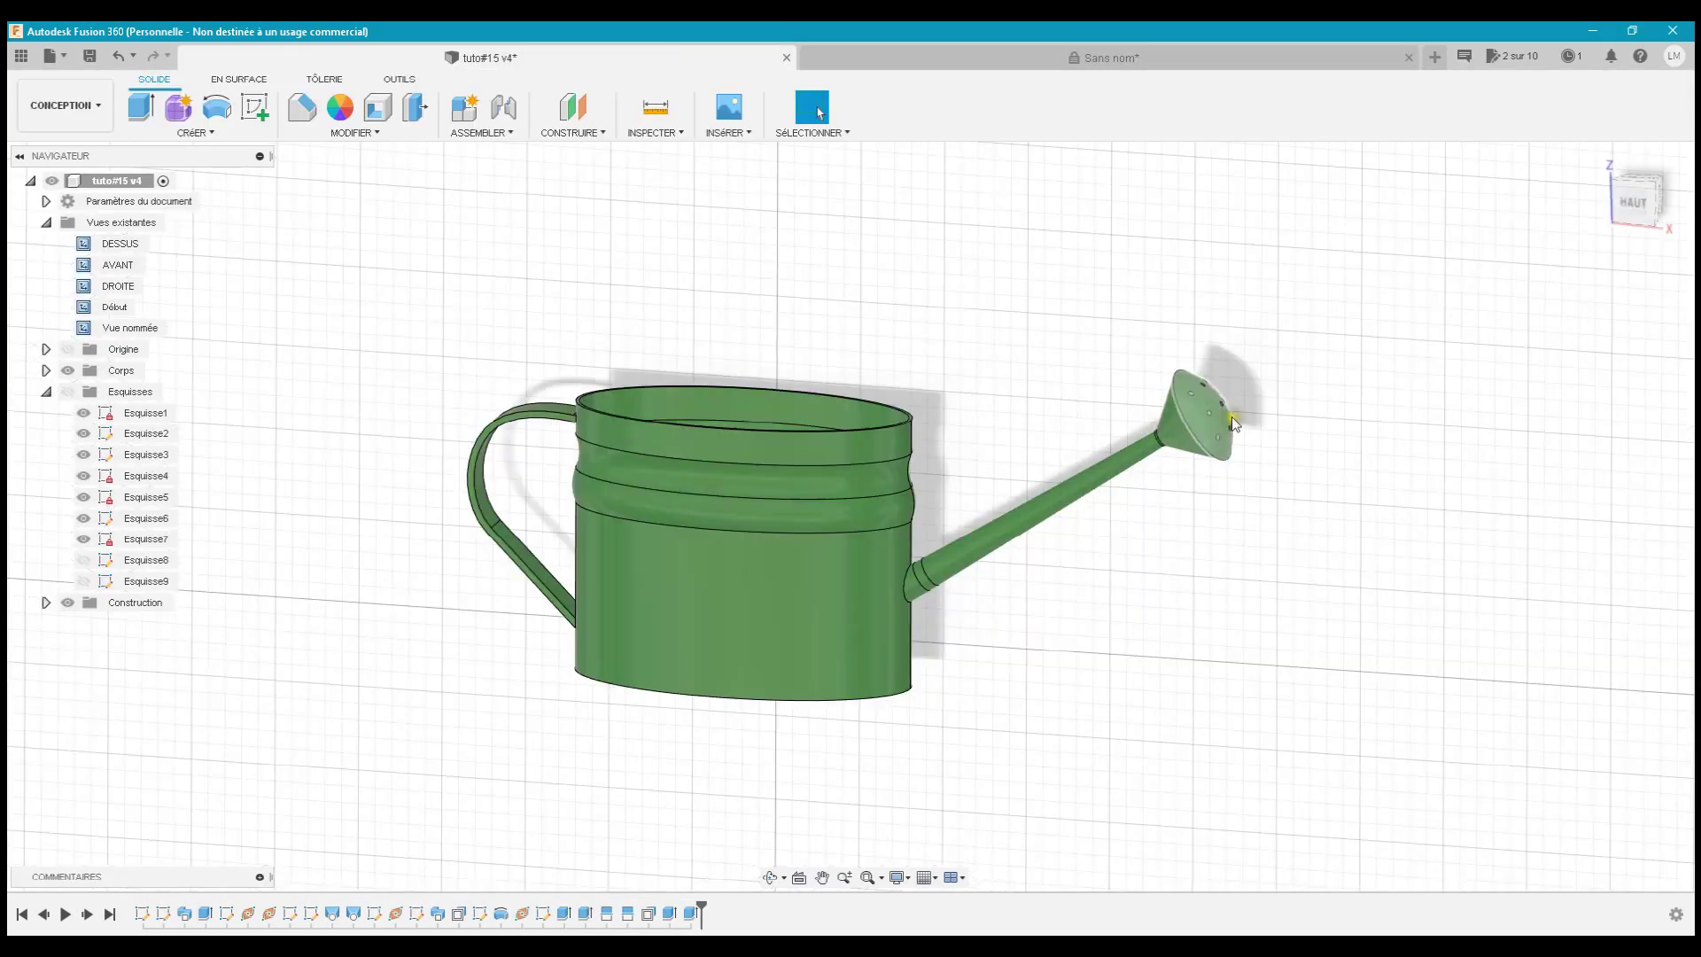
click(1018, 58)
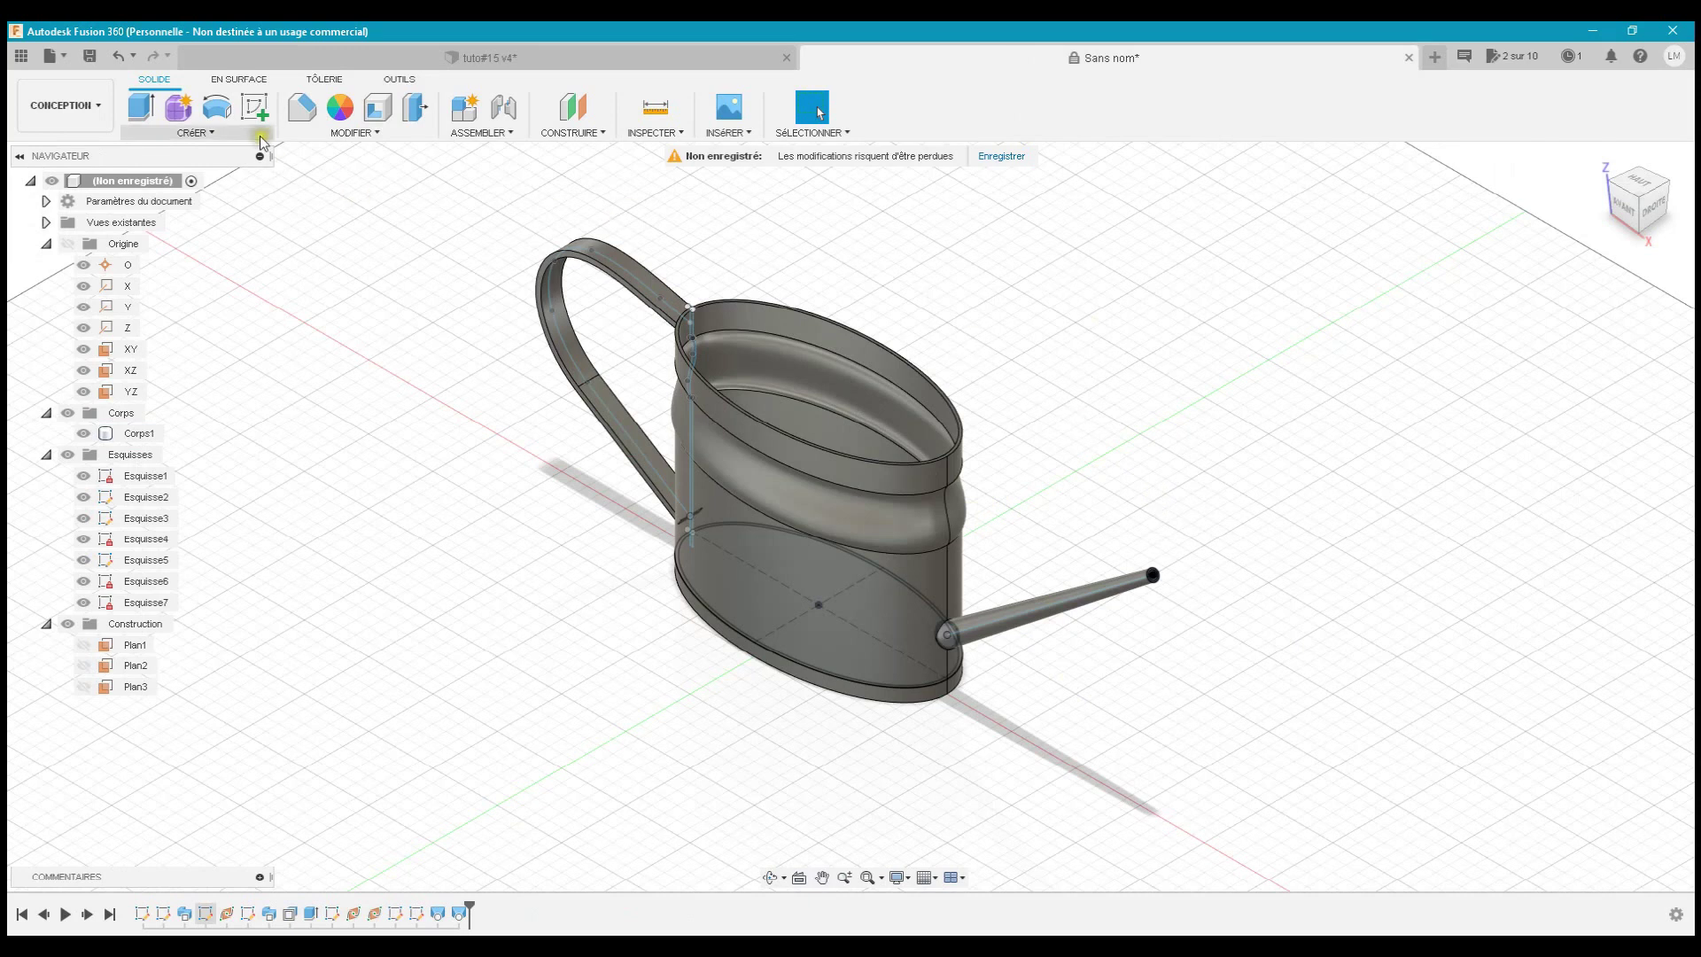
- Start a sketch on the vertical XZ plane through the can, framed on the free end of the spout
click(255, 106)
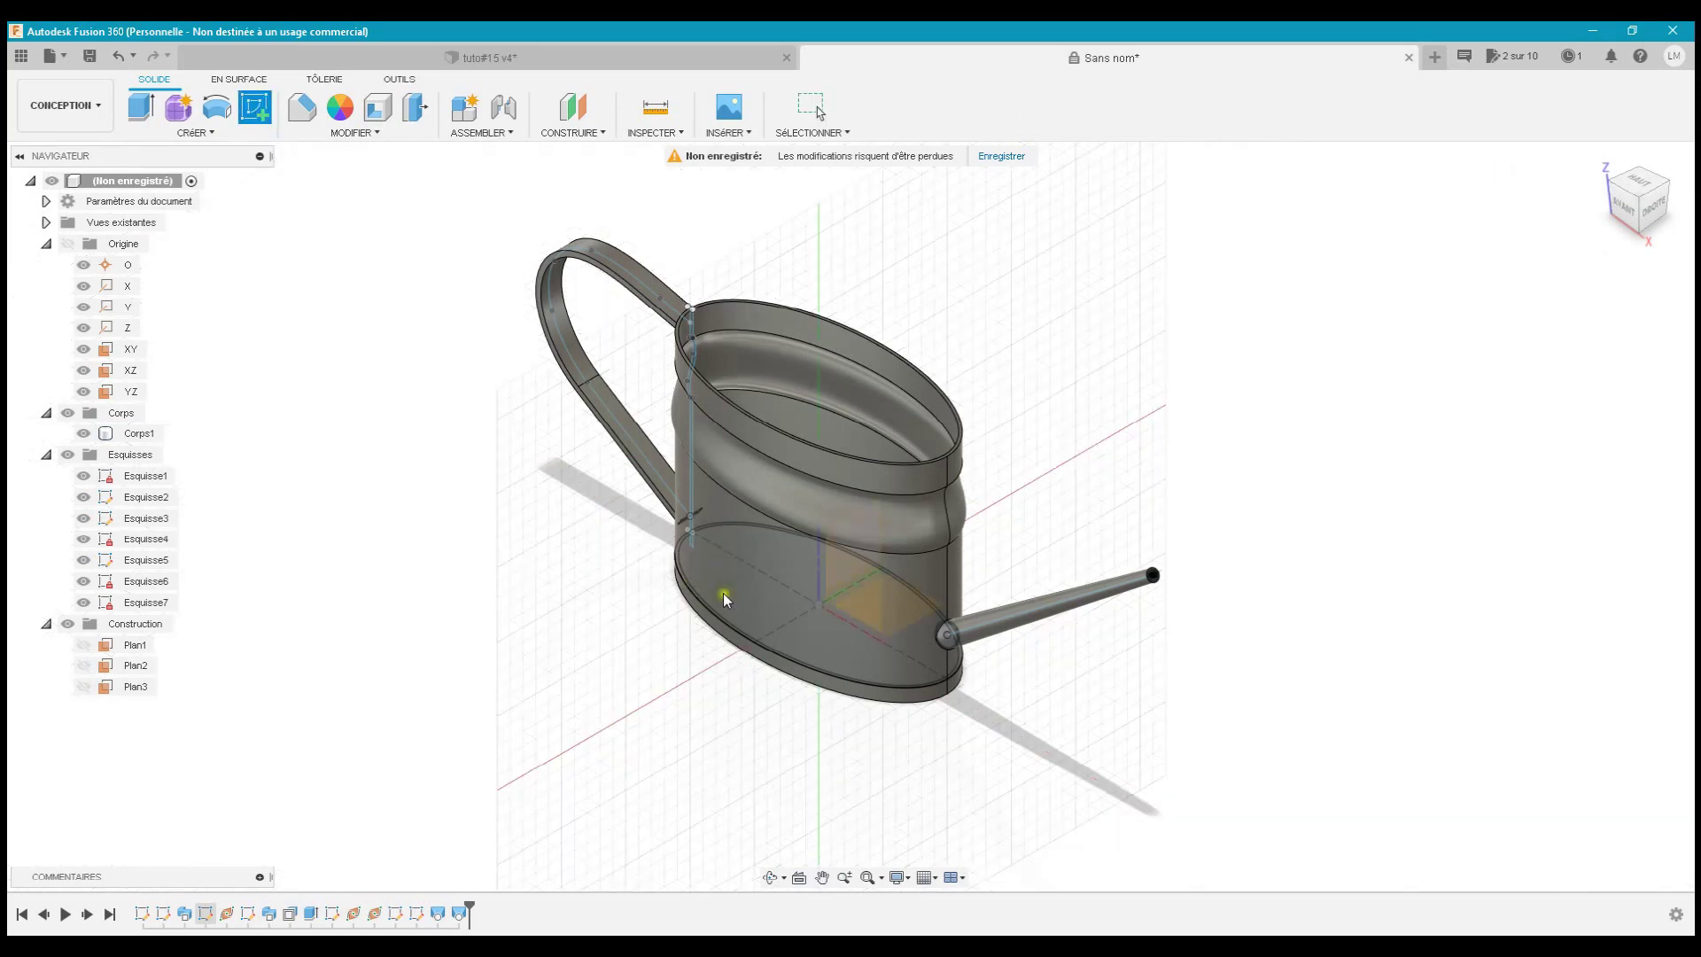
click(864, 599)
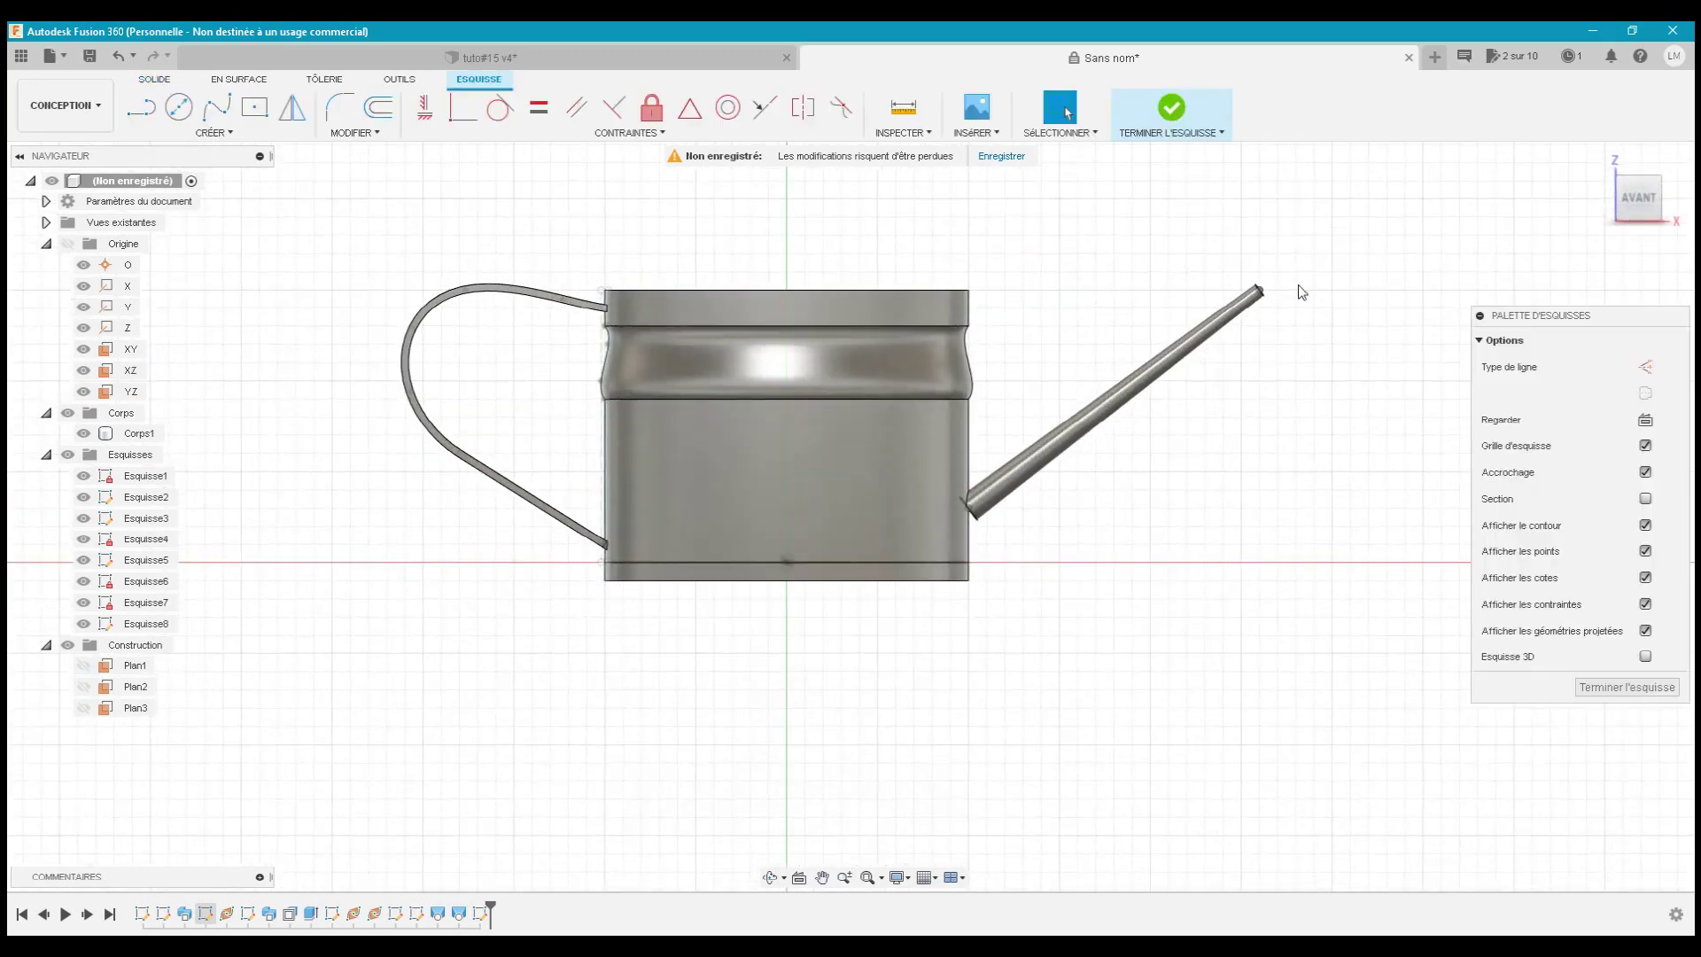
scroll(1299, 285, up, 5)
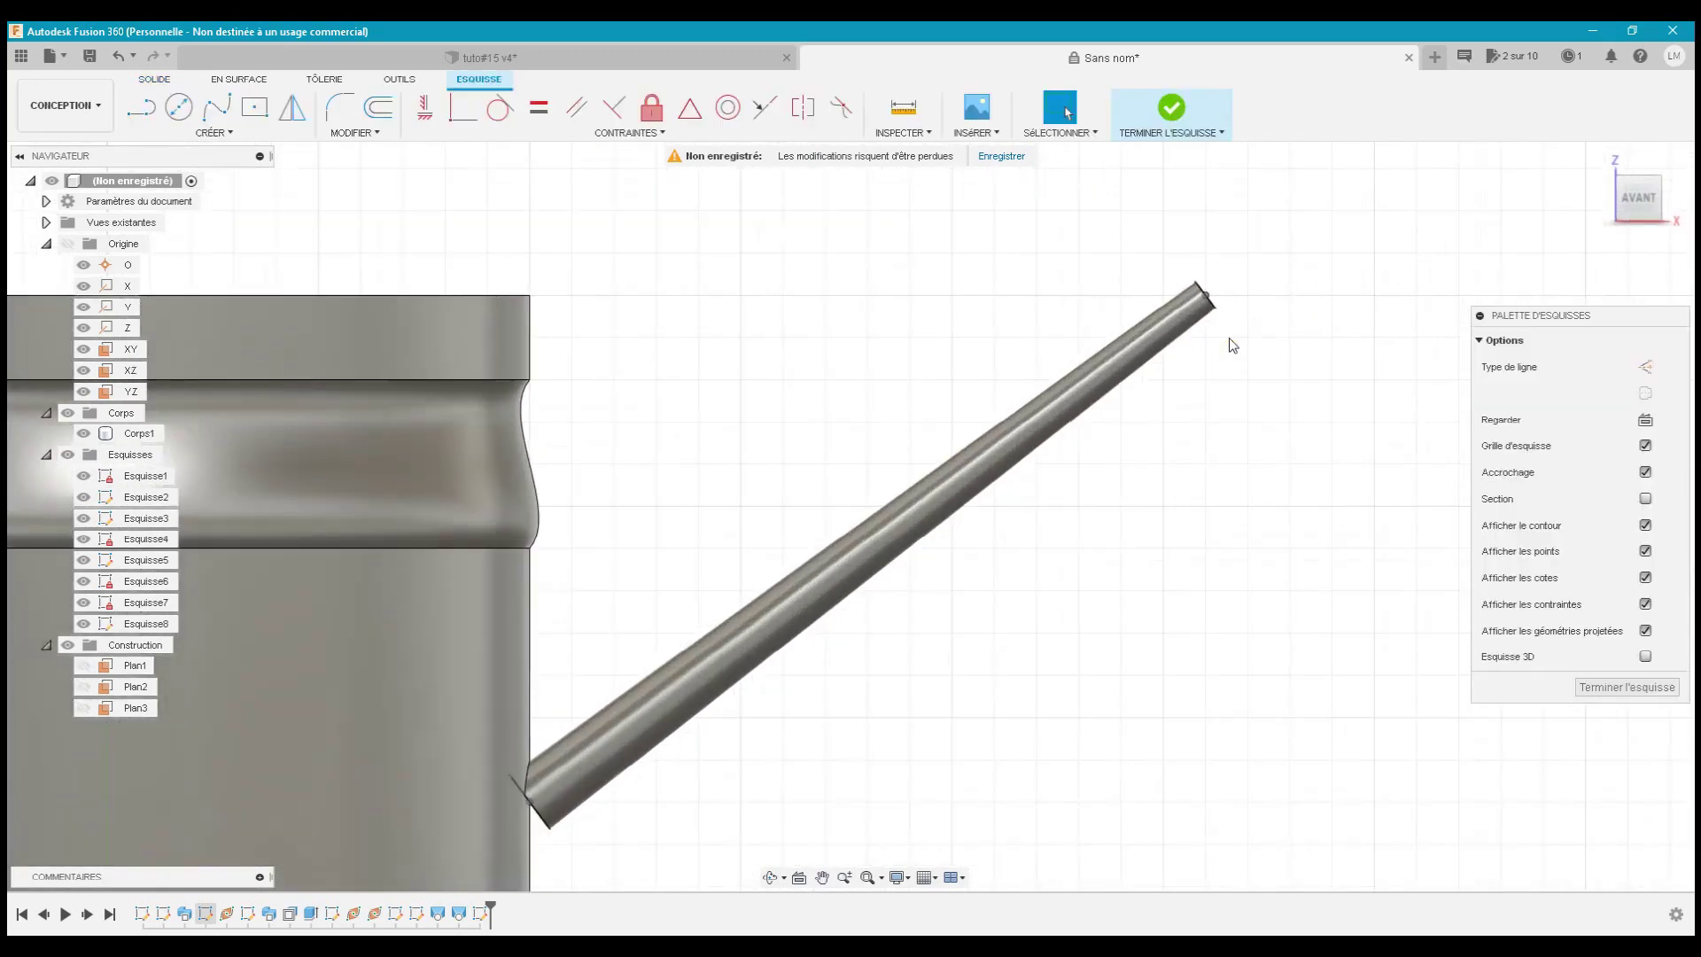
scroll(1230, 338, up, 2)
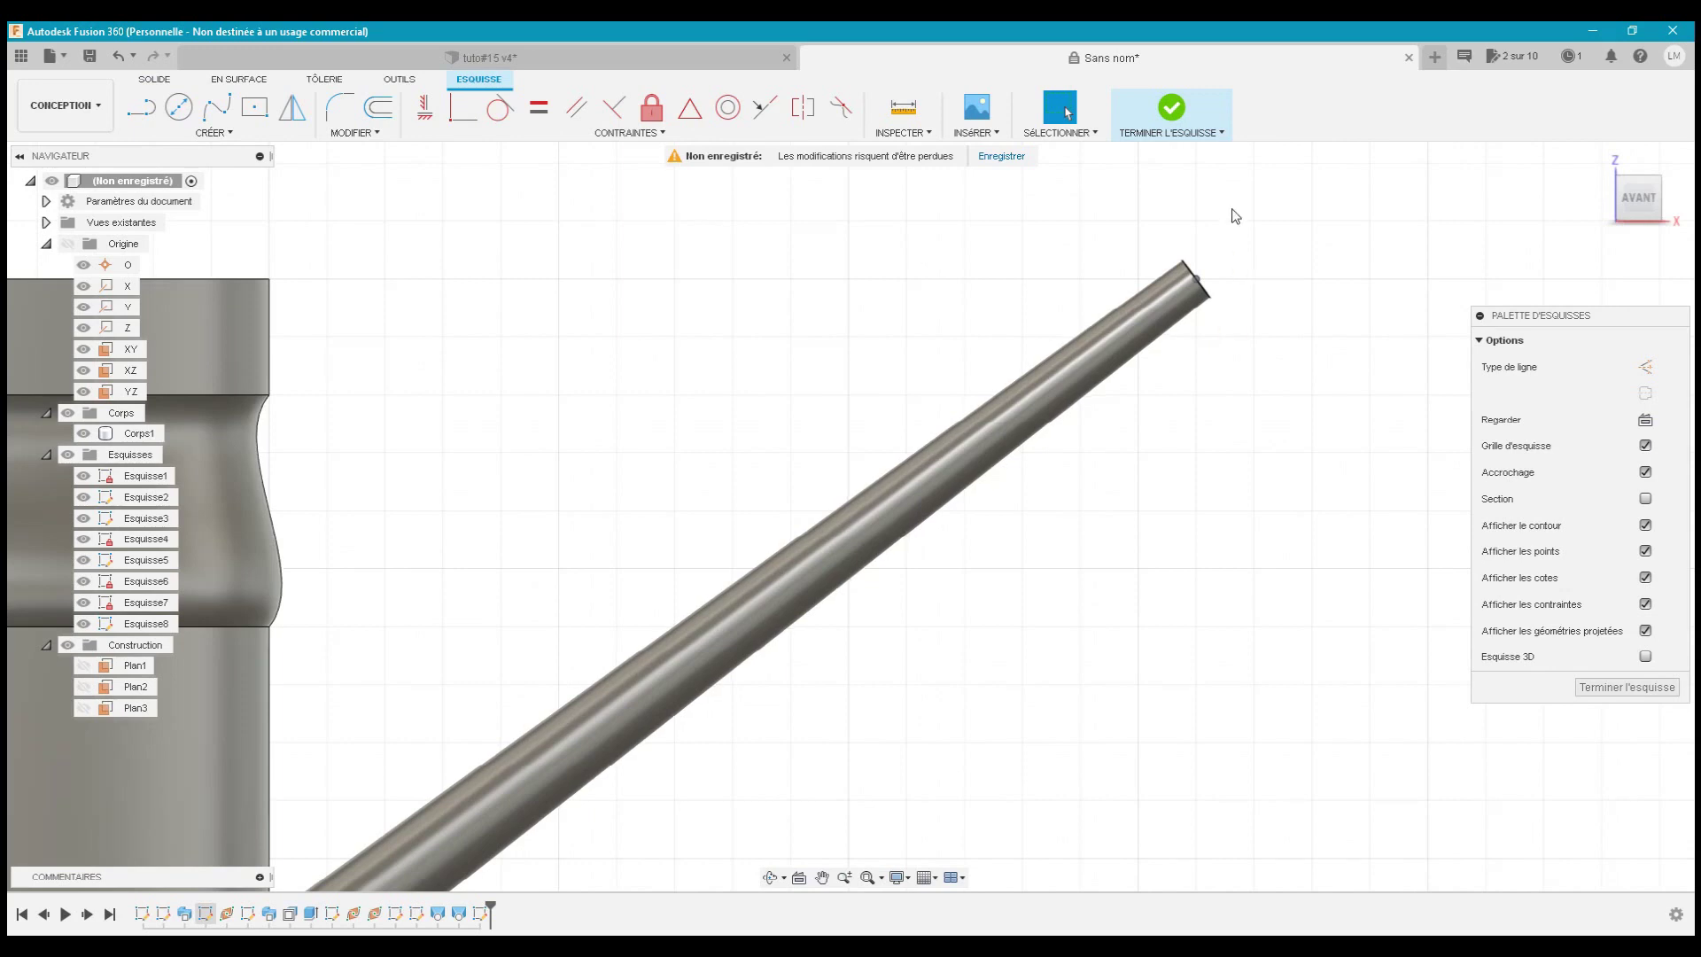
scroll(1231, 209, down, 2)
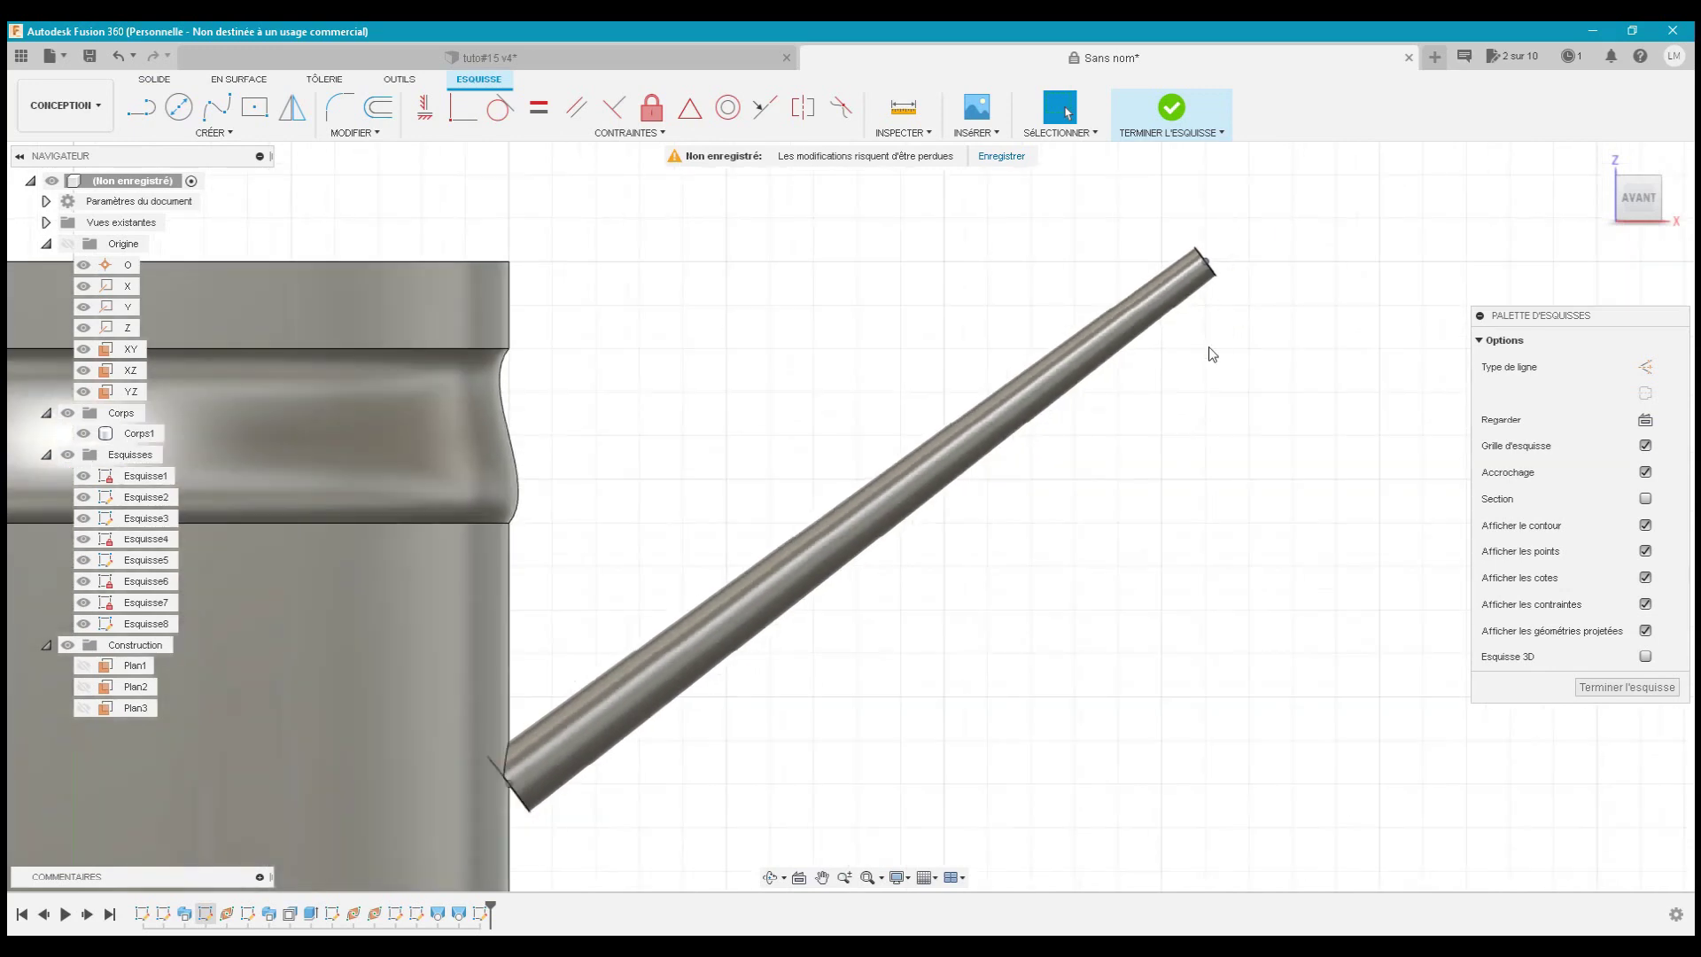
mouse_move(1208, 350)
middle_down()
mouse_move(1158, 417)
mouse_move(996, 509)
middle_up()
- Draw a line from the centre of the spout's free end outward along the spout's axis
click(131, 111)
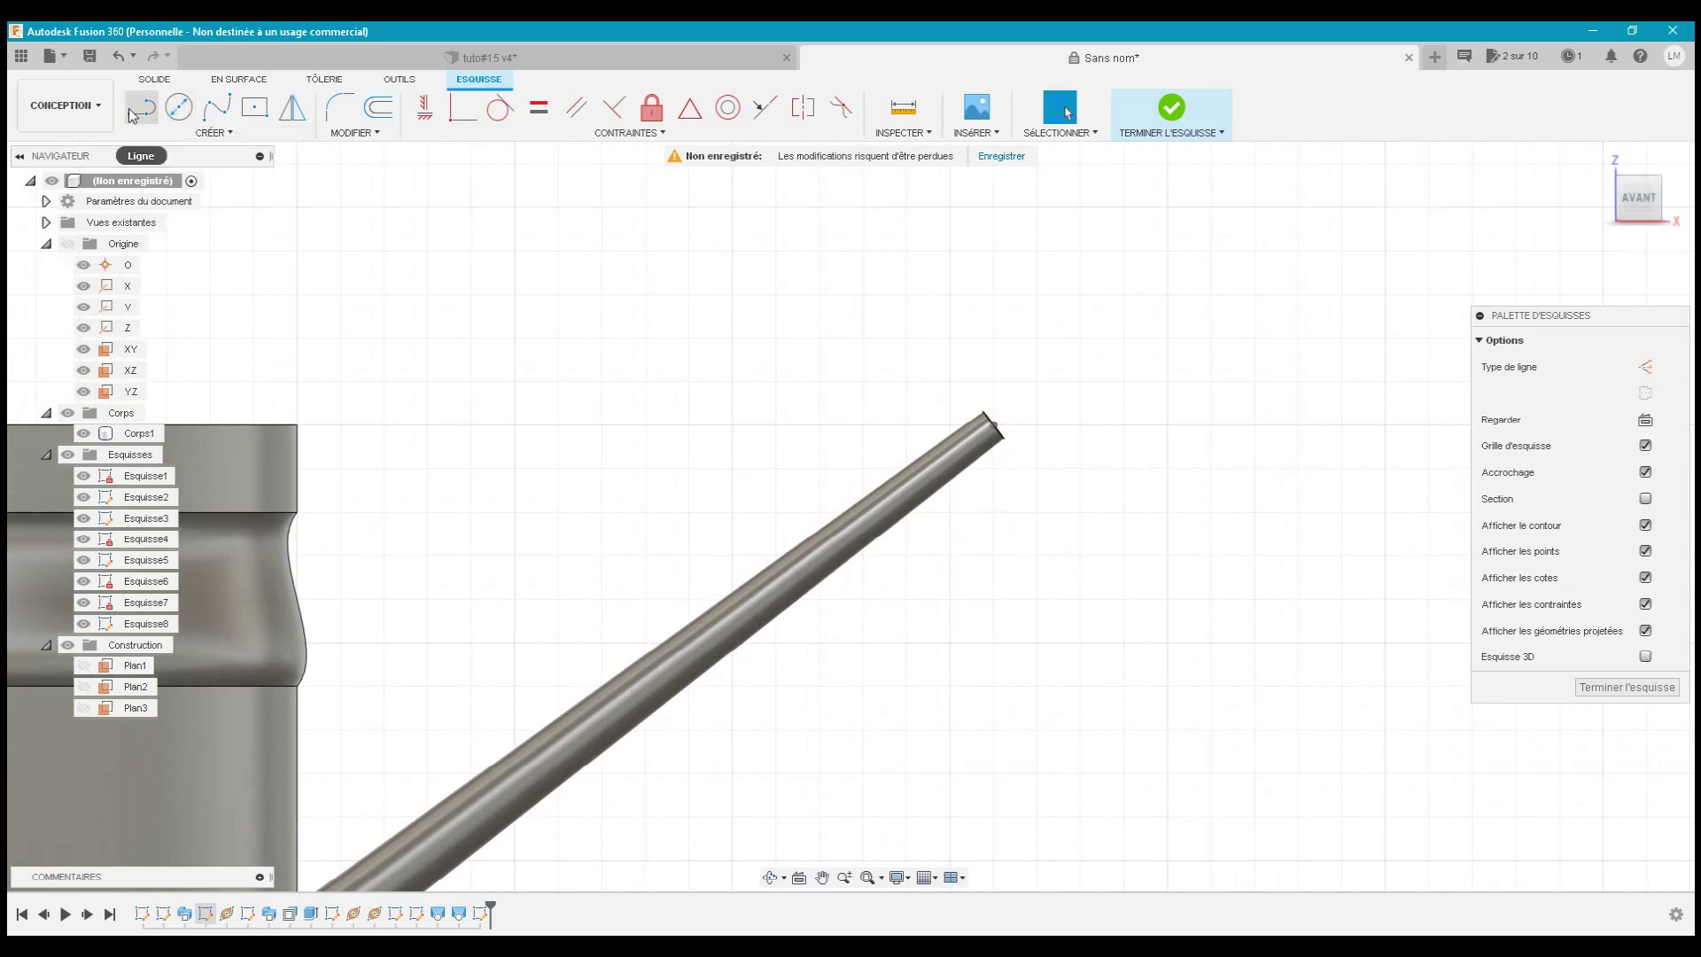
click(995, 424)
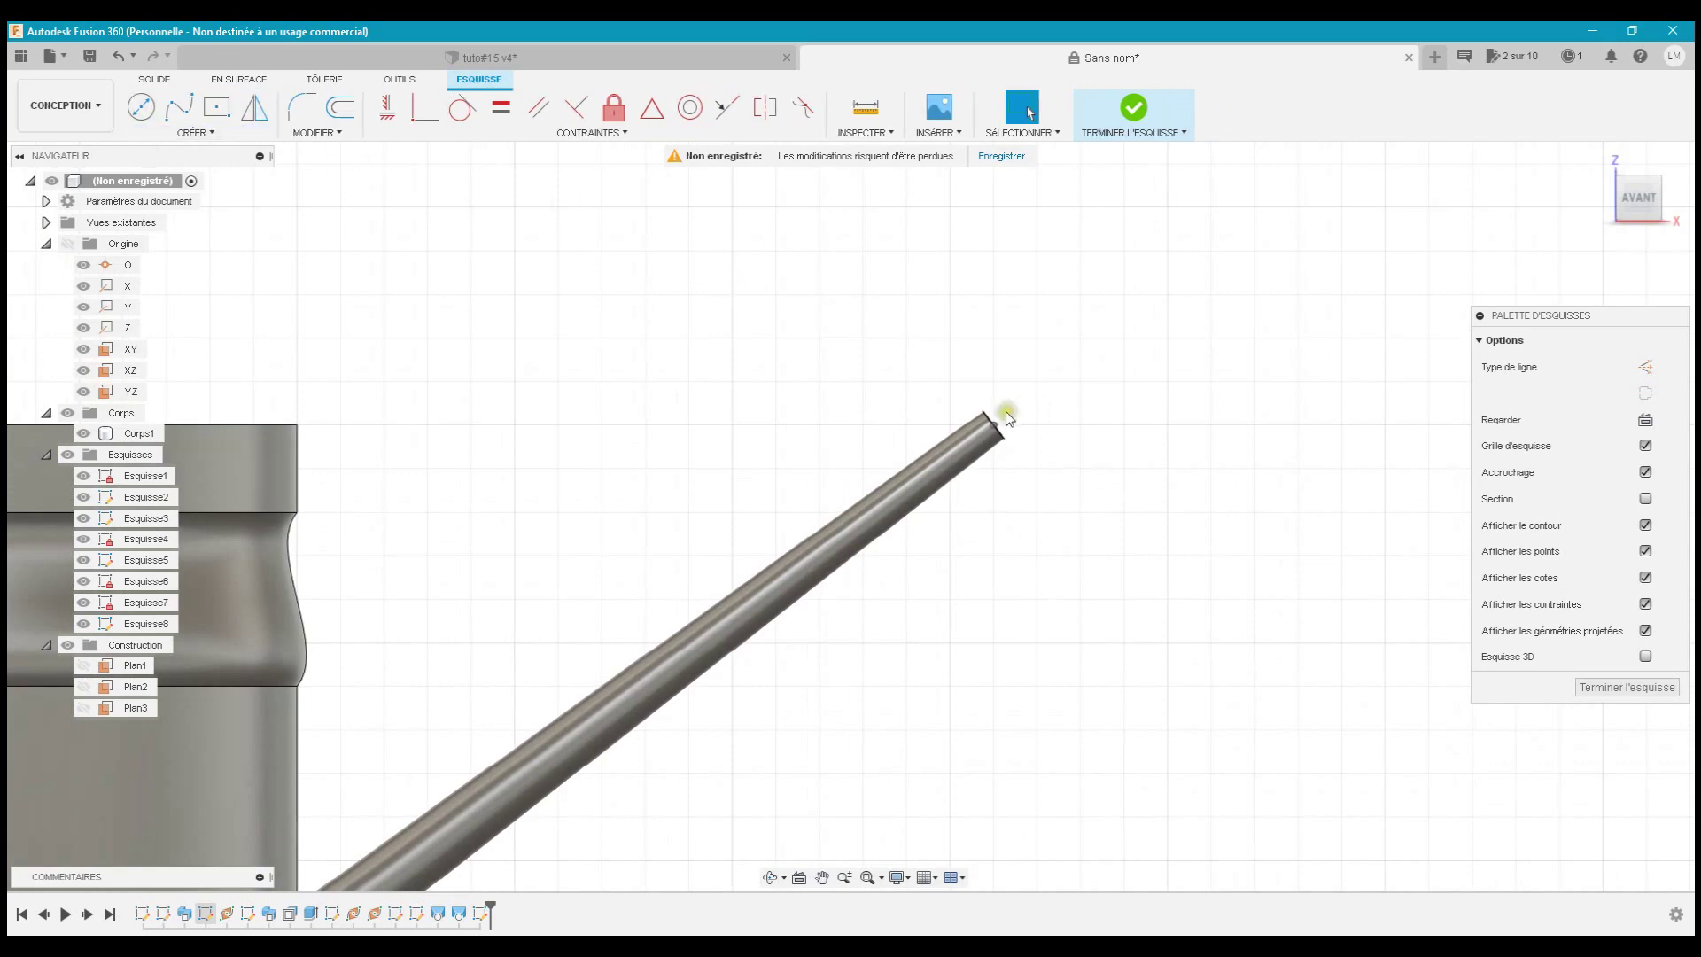
click(1039, 395)
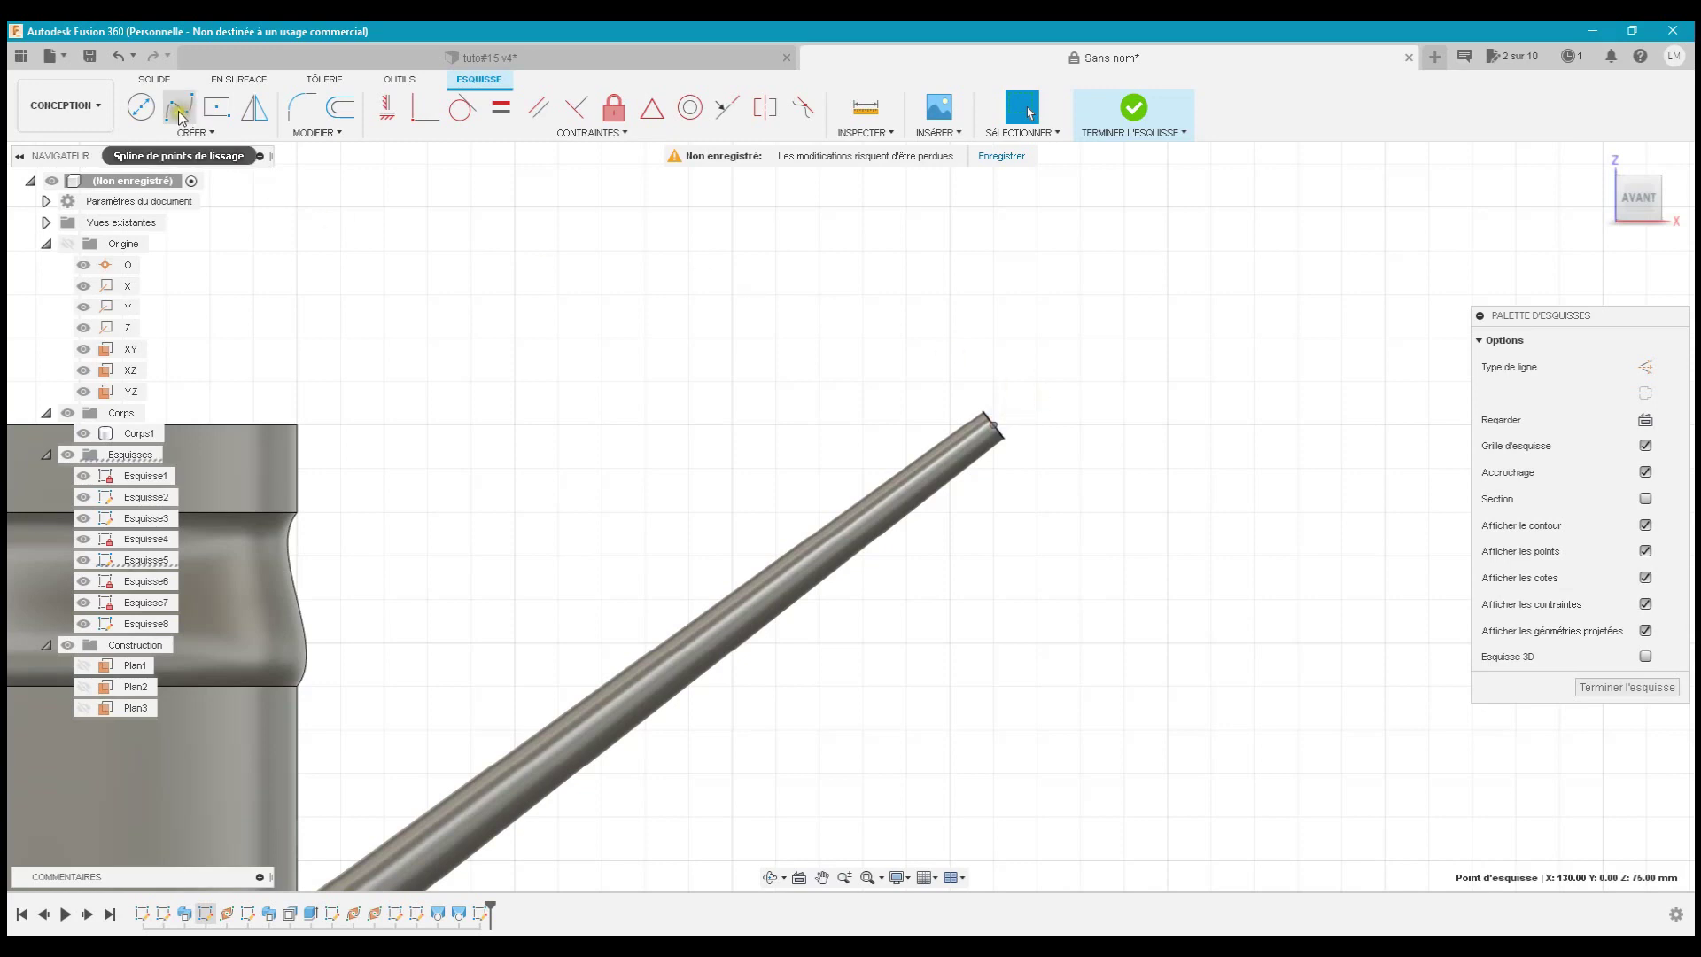
click(194, 132)
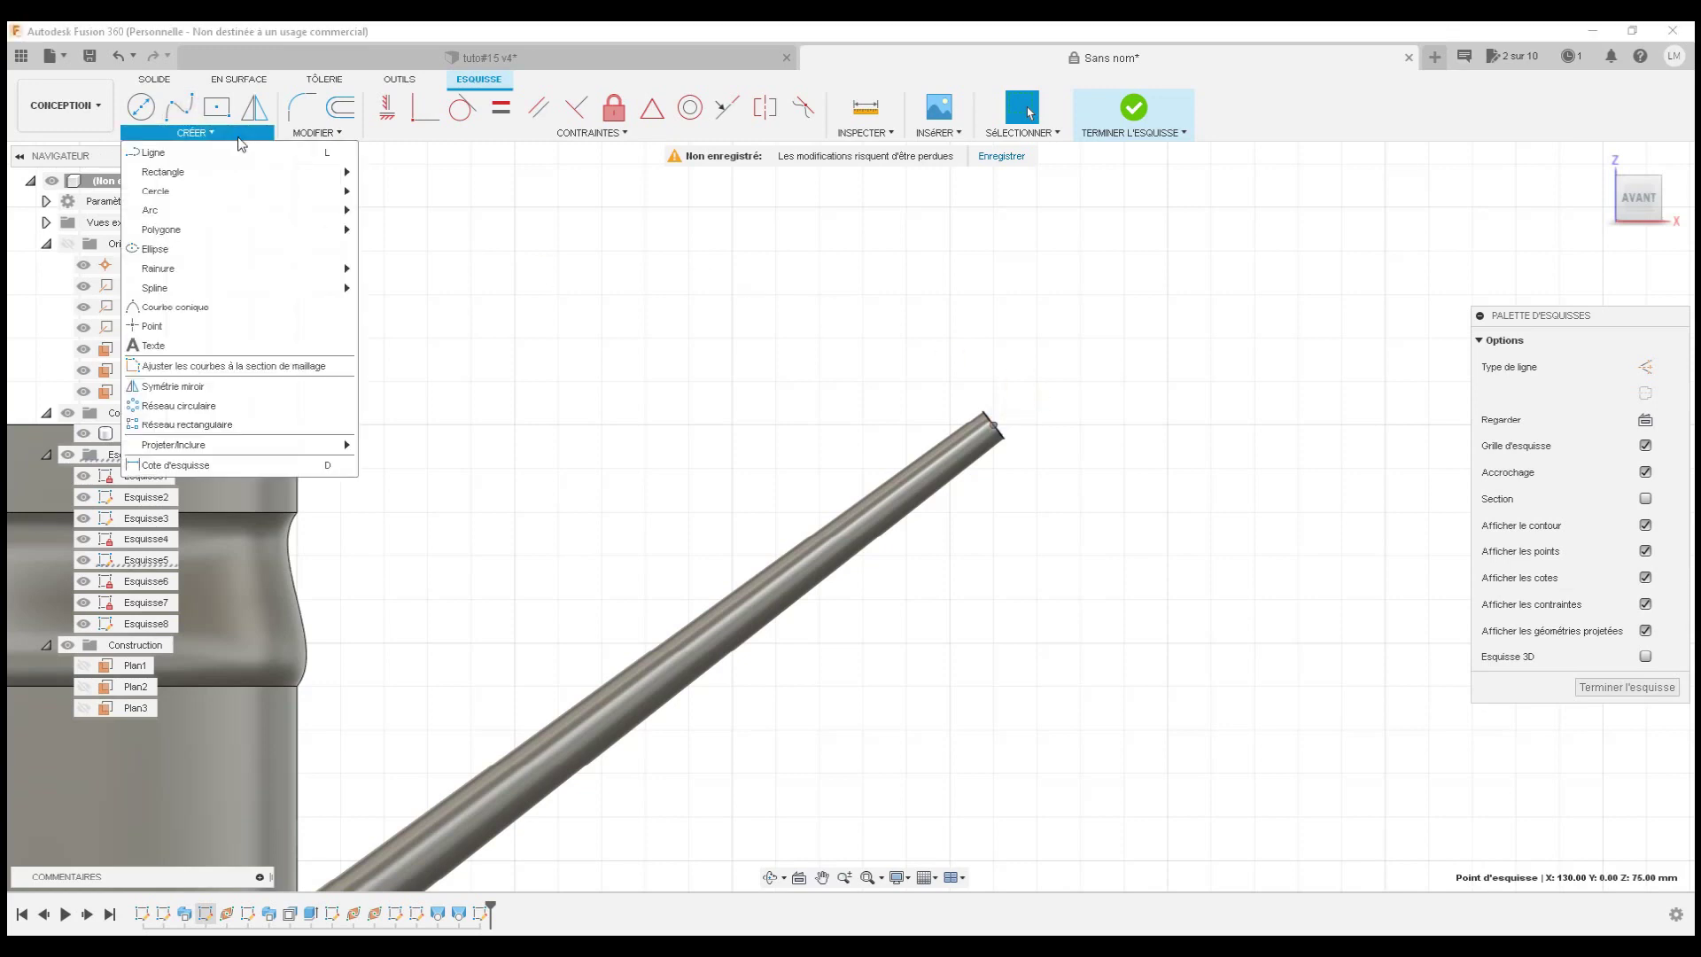
click(186, 155)
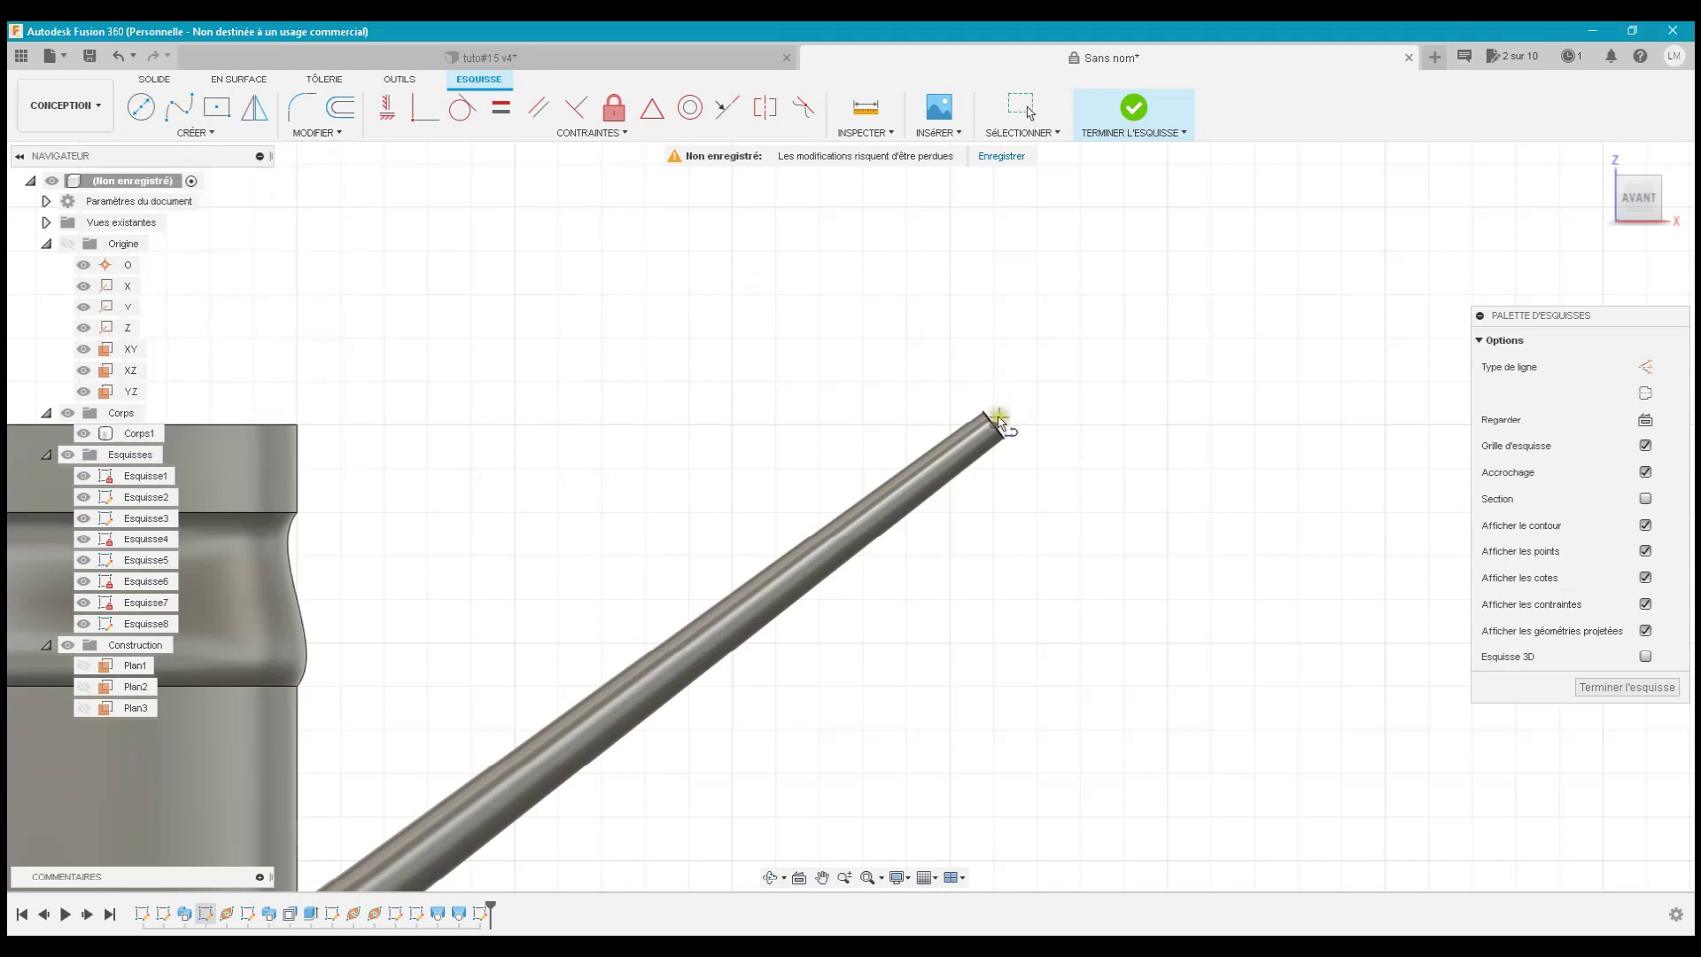
click(992, 422)
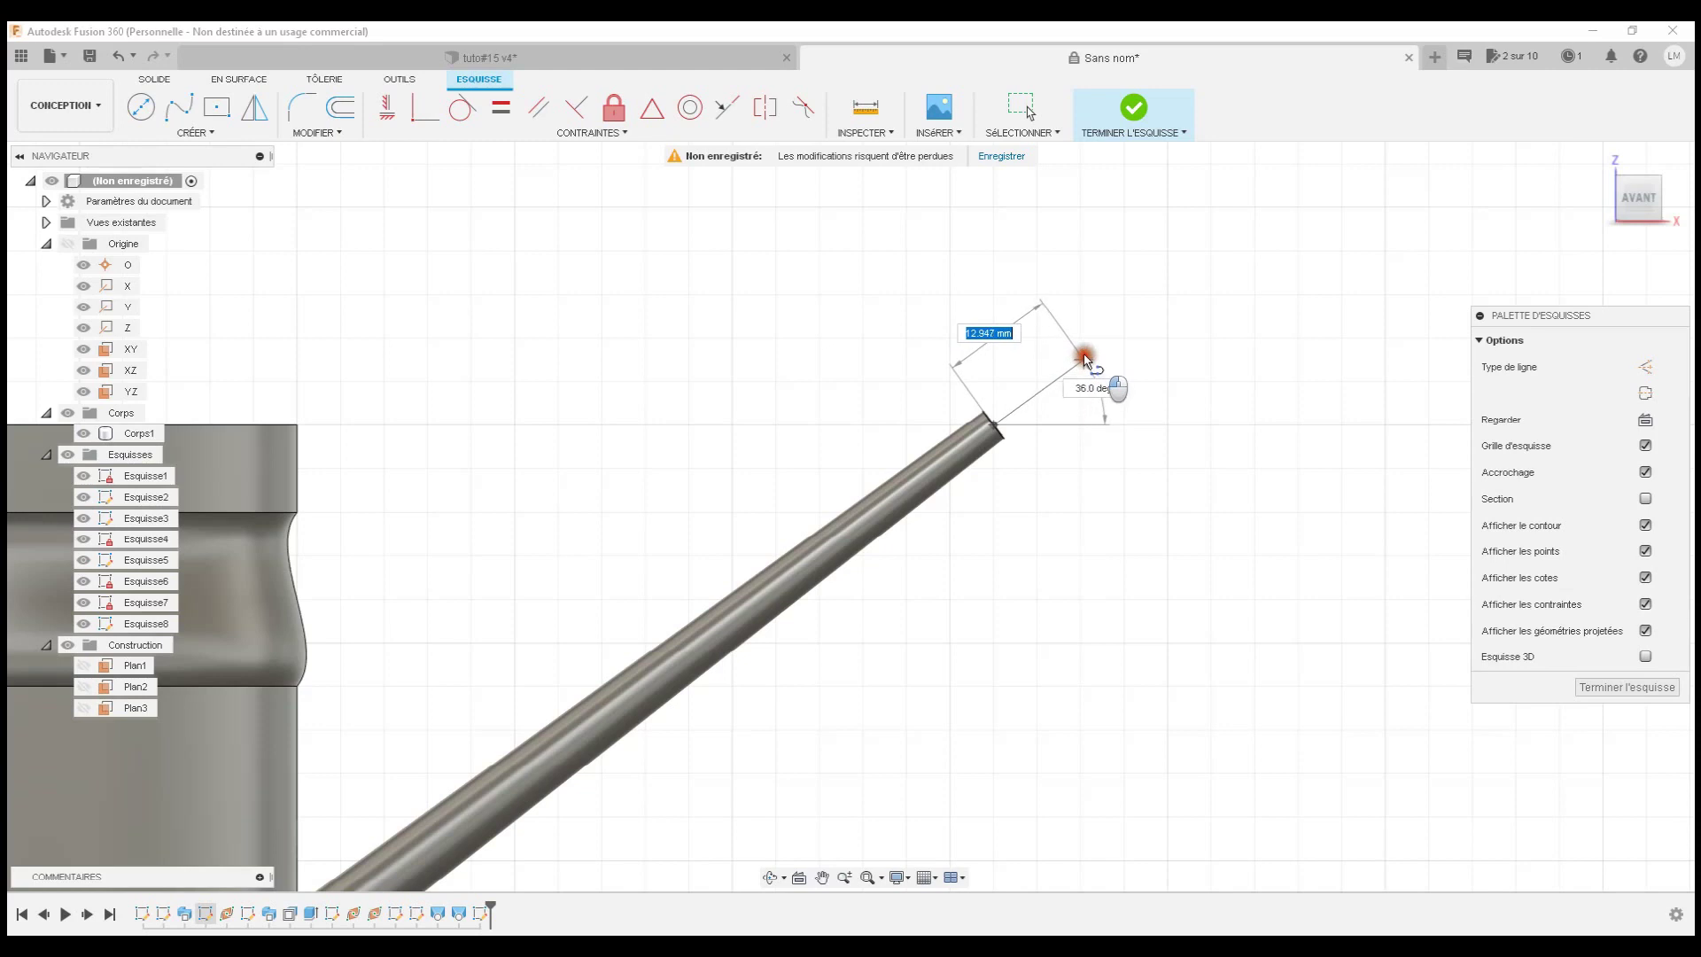
click(1100, 343)
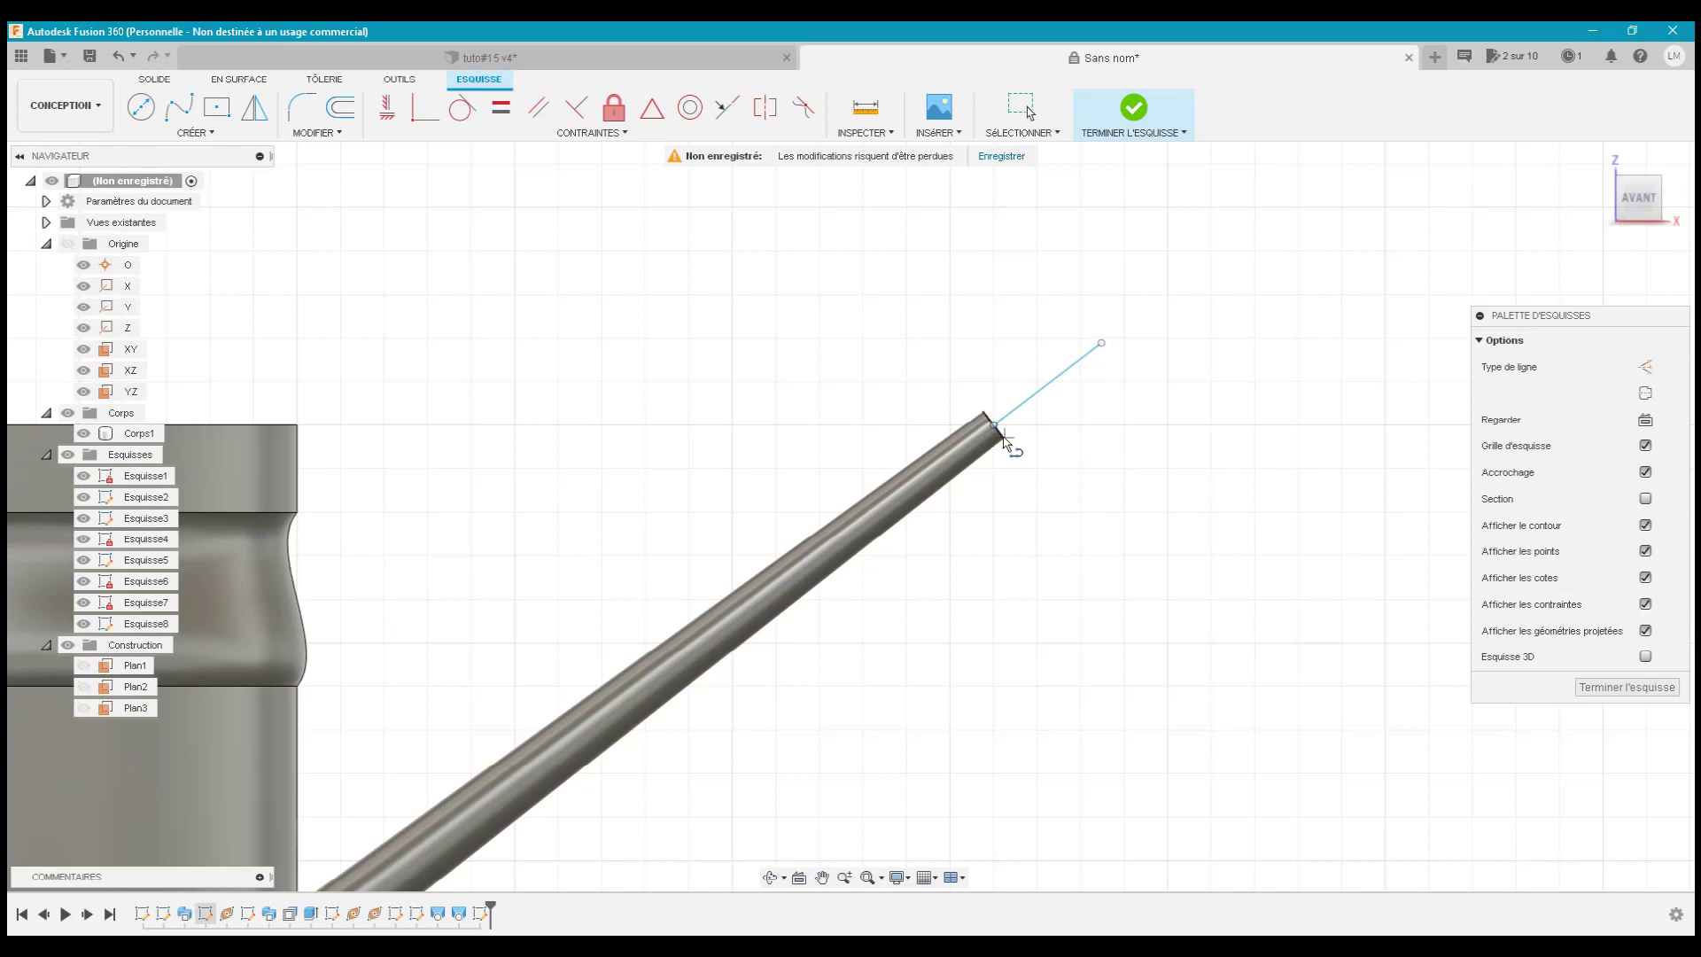
- Draw a flaring line about 13 mm long from the spout end's lower edge, at about 134° to the spout
click(1004, 440)
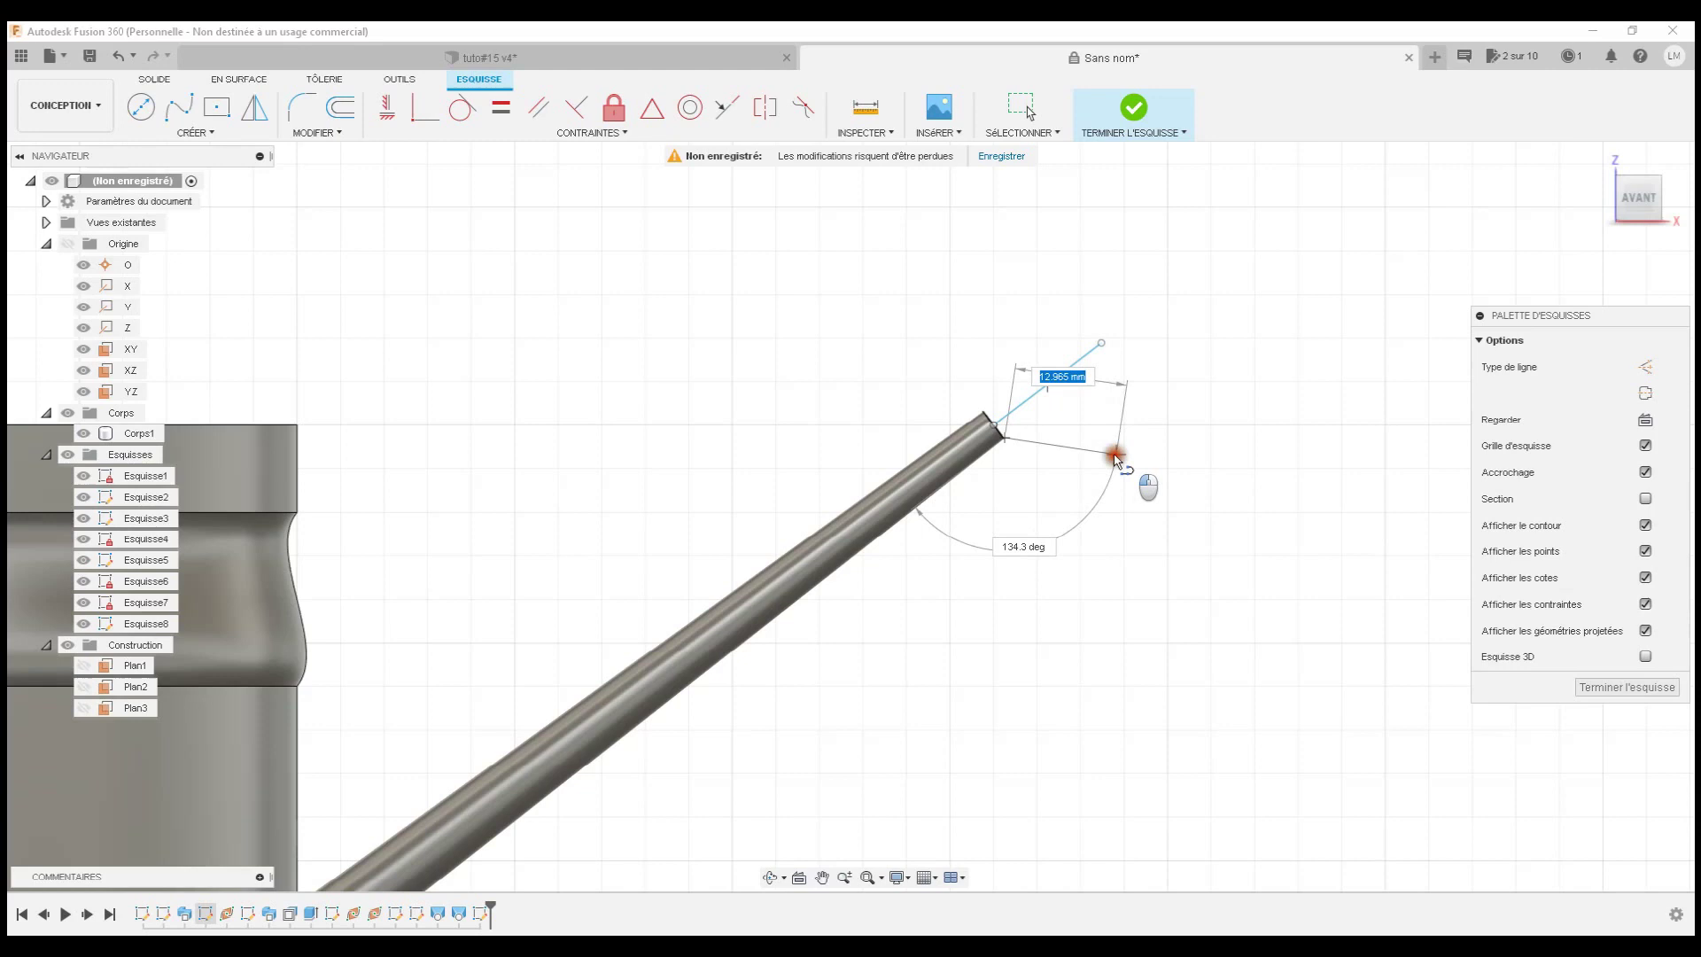
click(1114, 456)
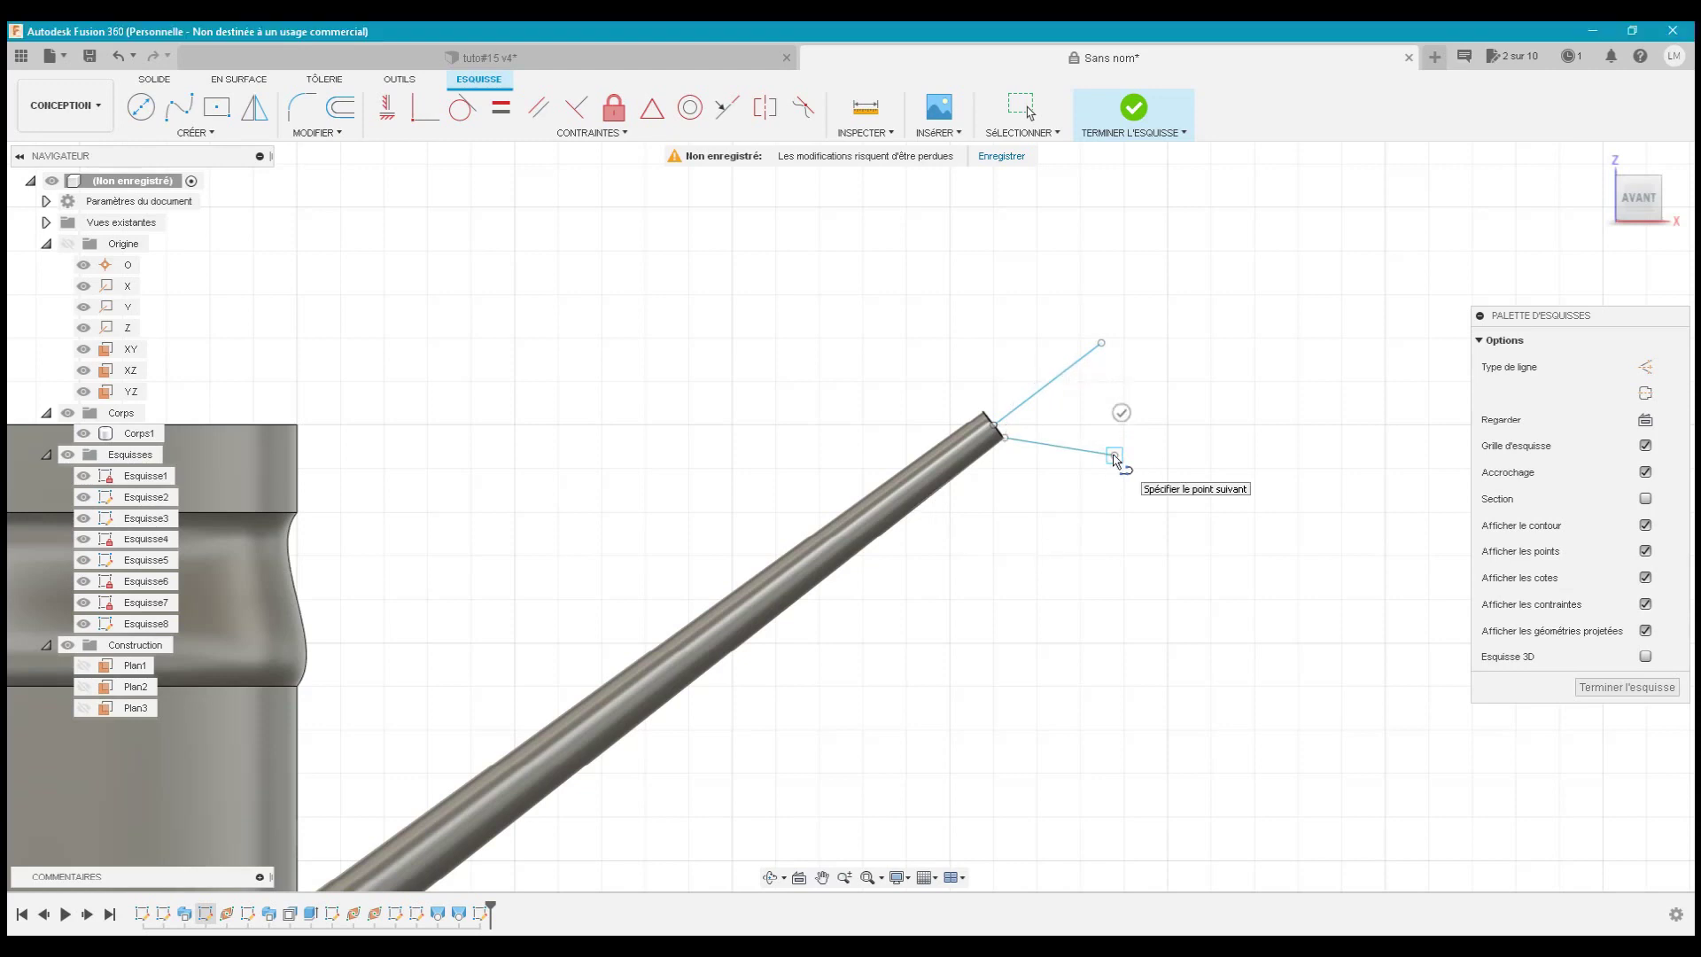
key(Escape)
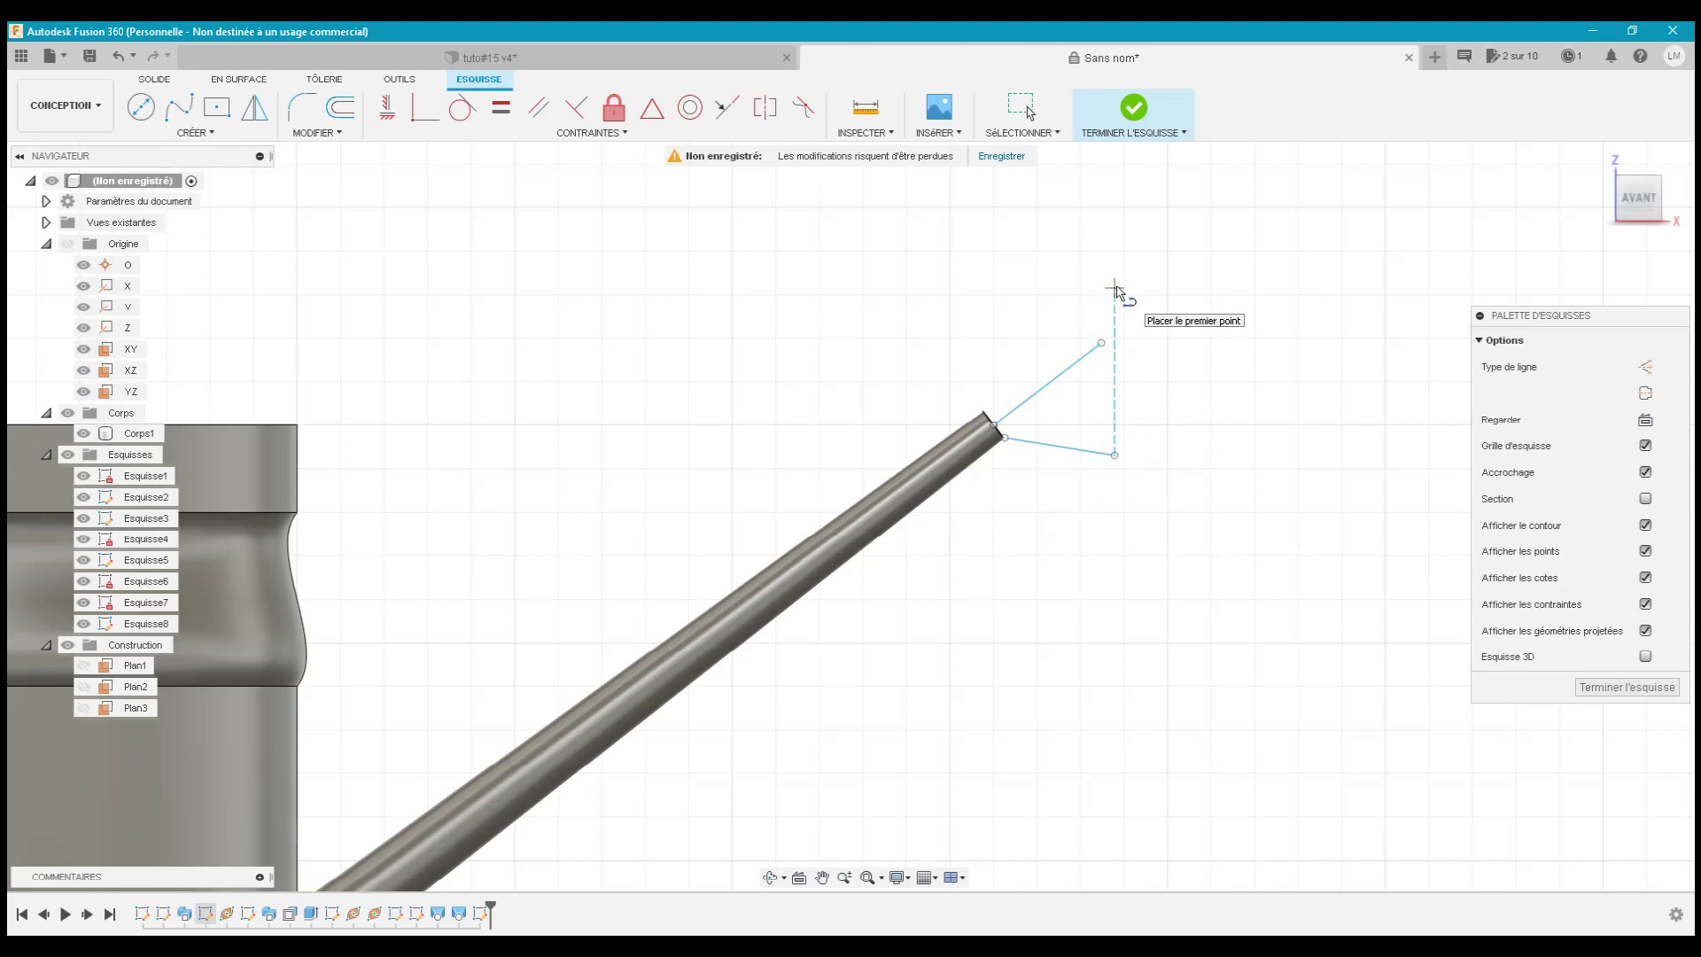
key(Escape)
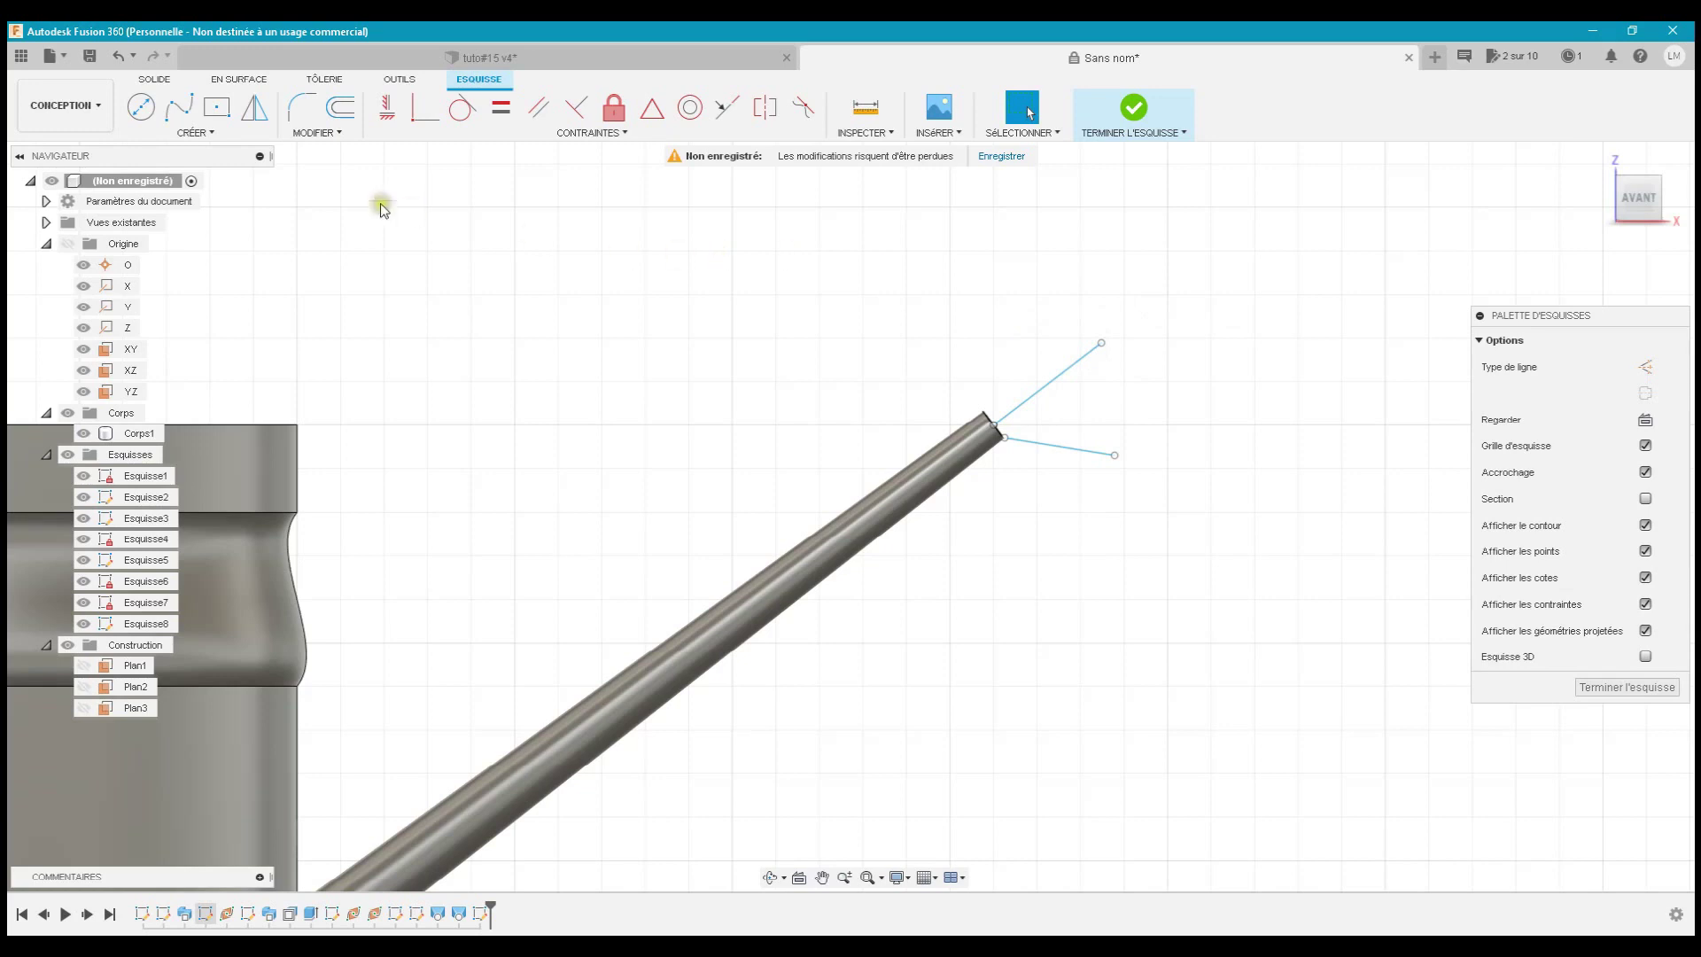
- Add a line about 3.8 mm long perpendicular to the axis line at its outer end and make it construction geometry
click(219, 133)
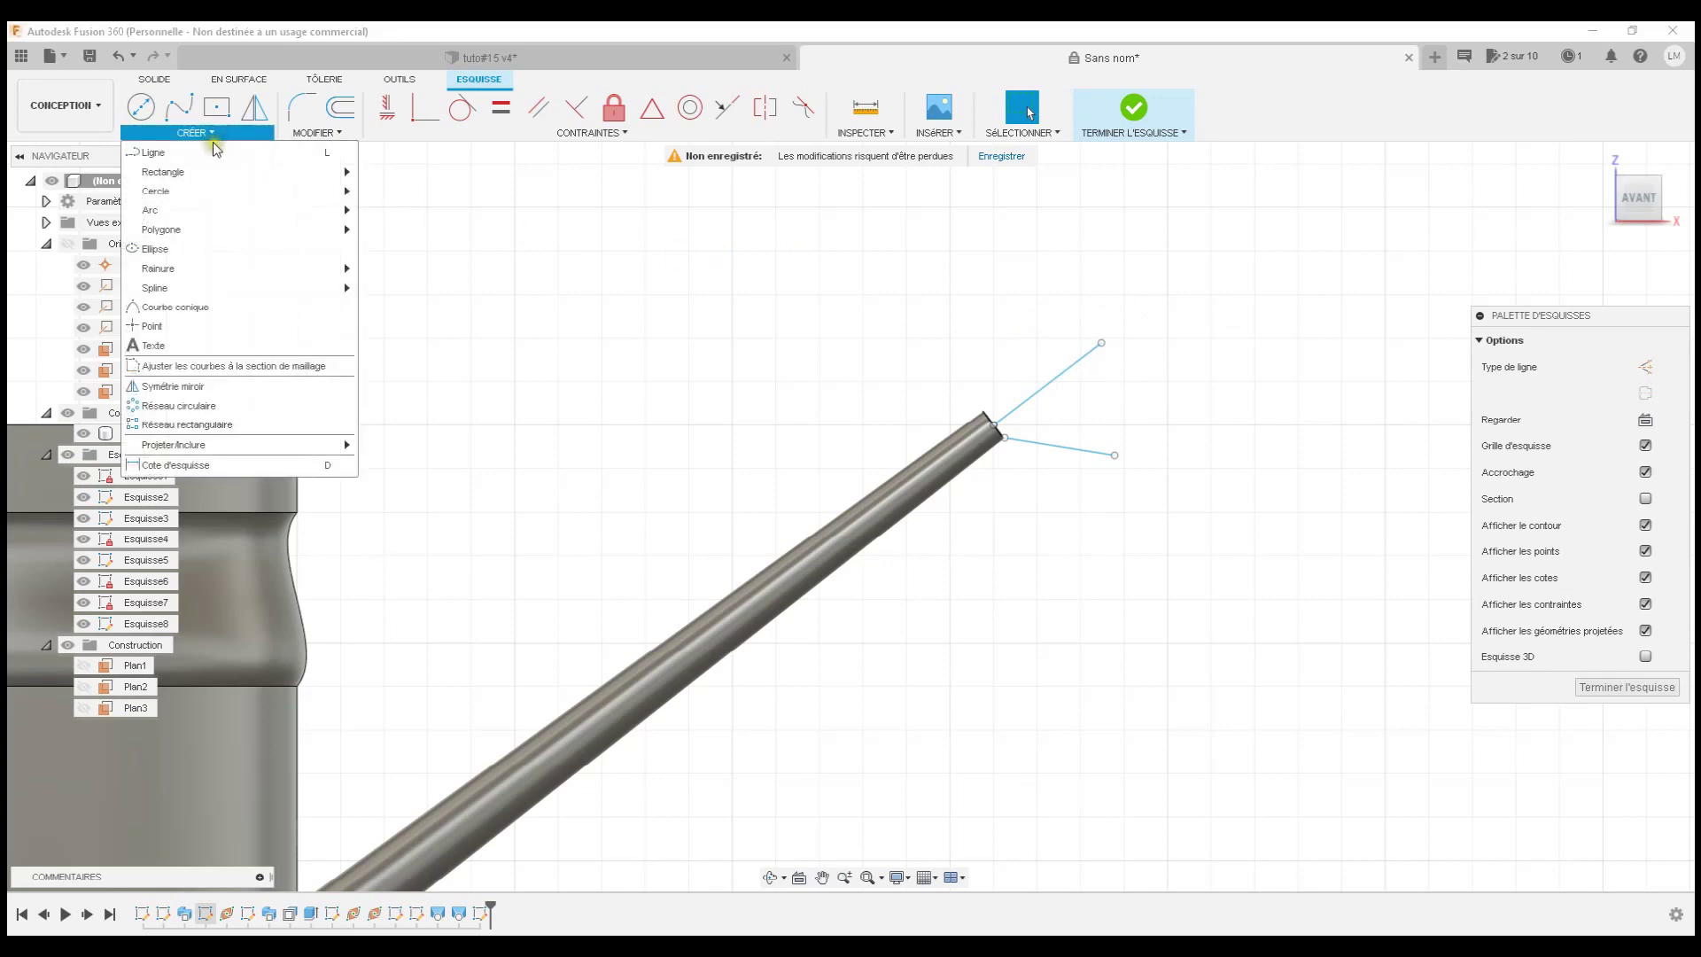
click(212, 154)
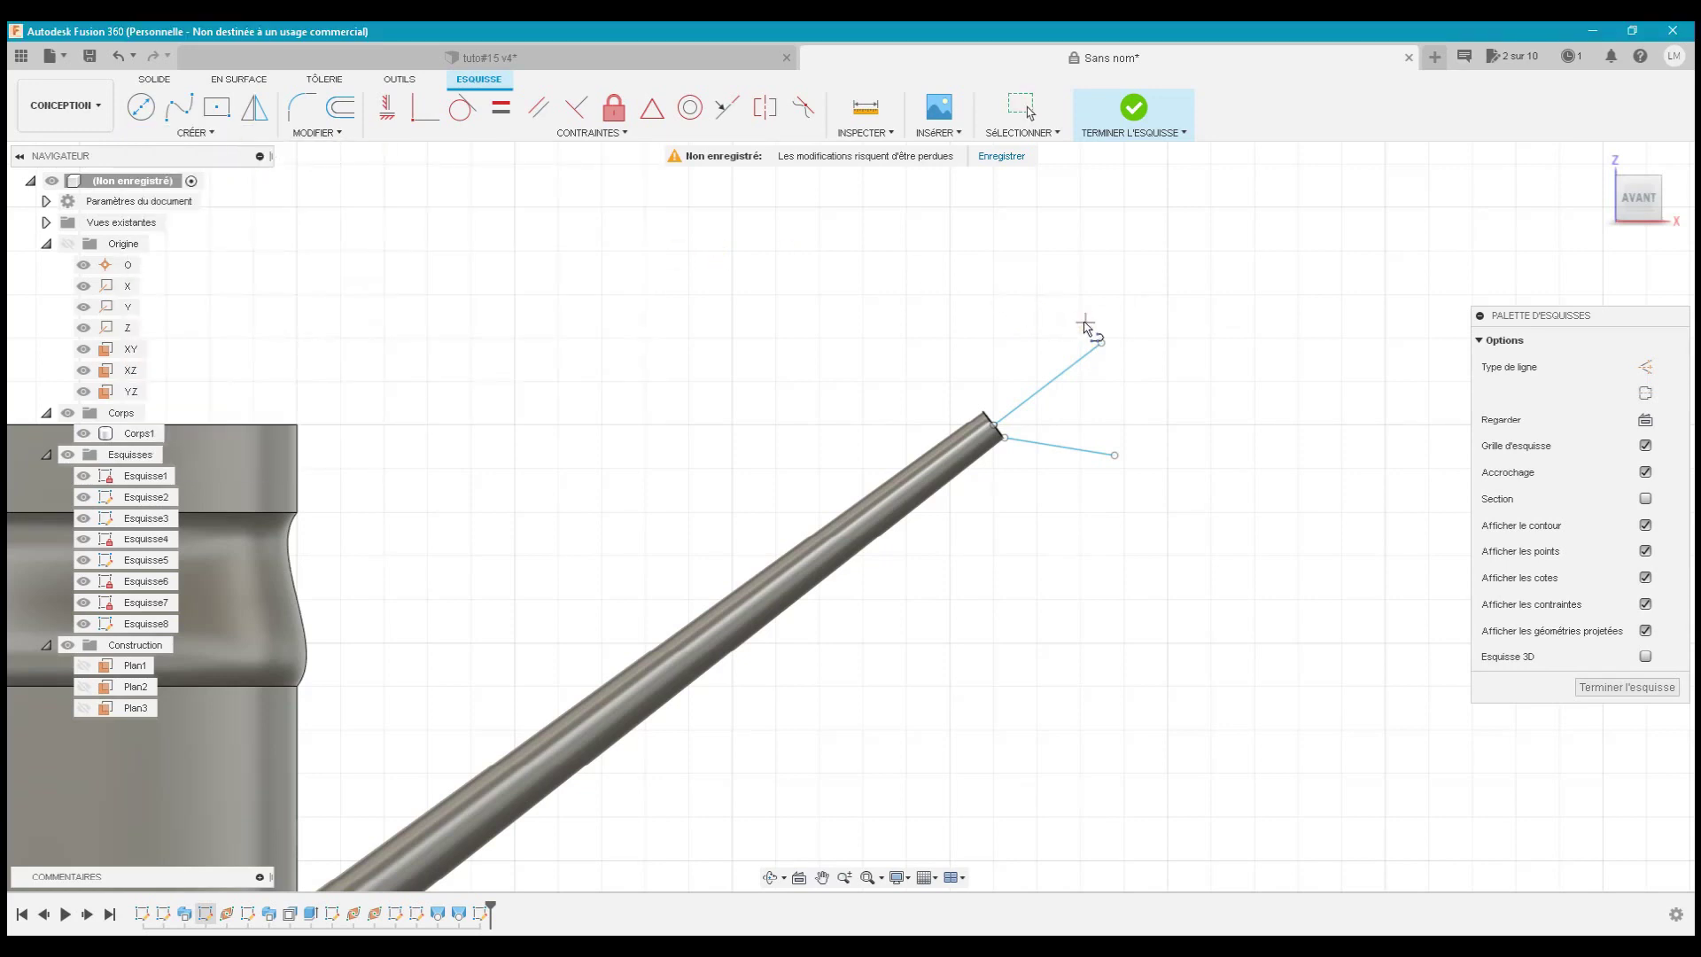
click(1101, 335)
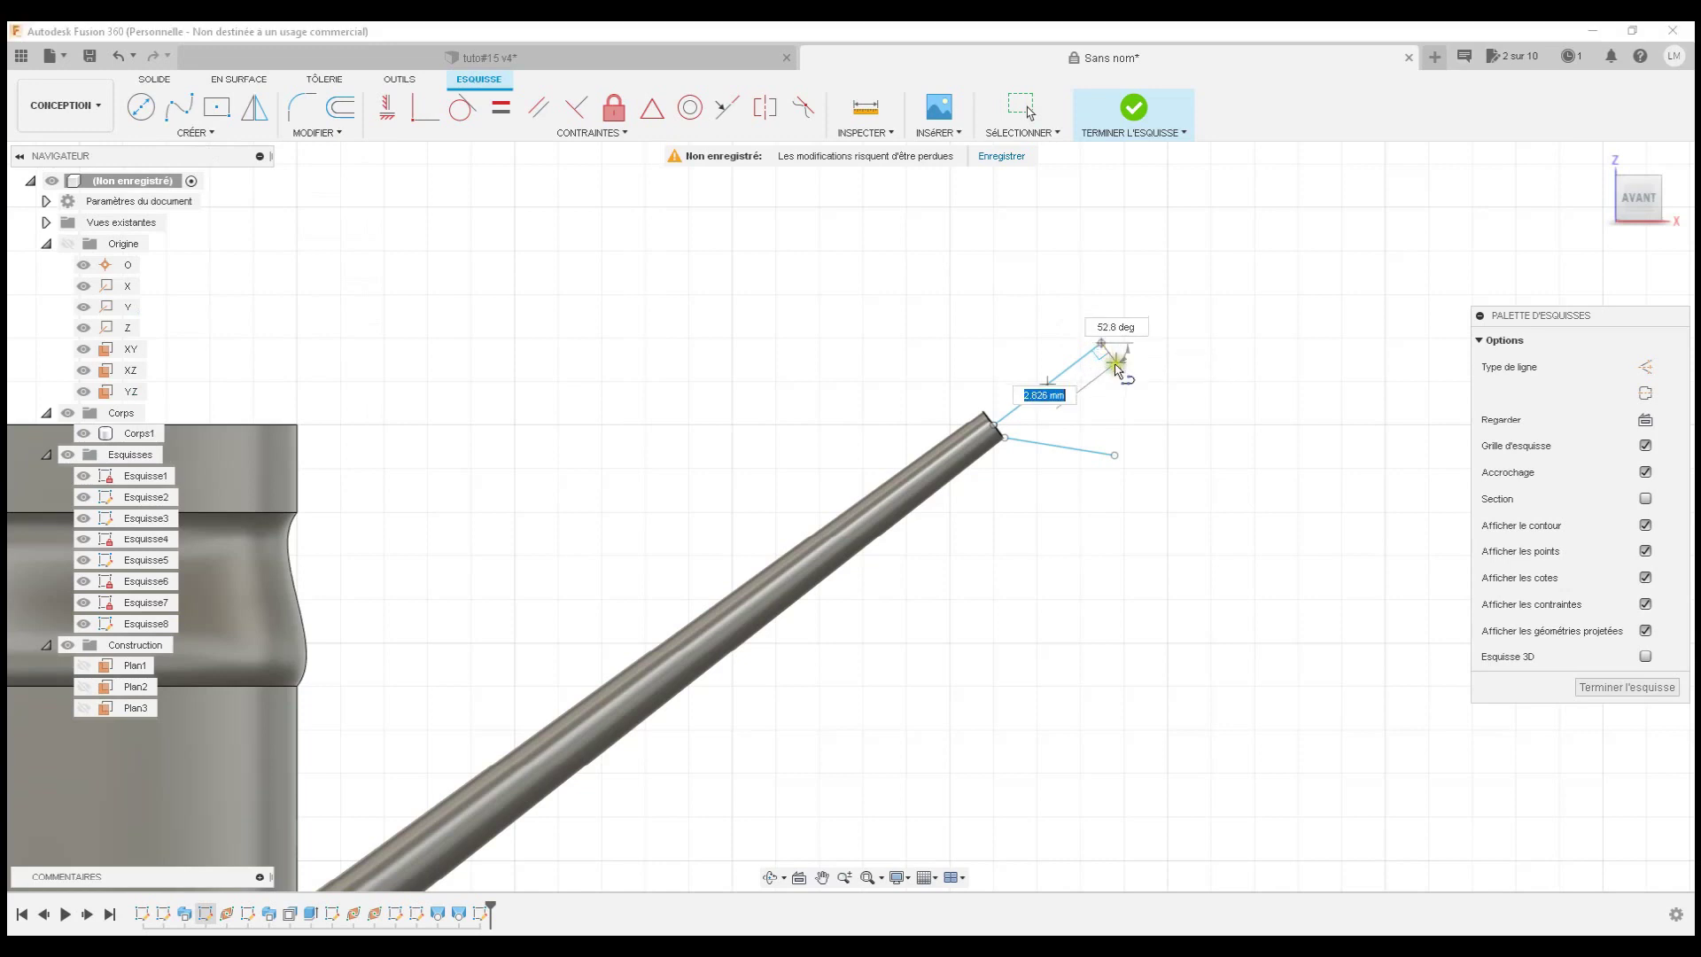
drag(1102, 340, 1156, 343)
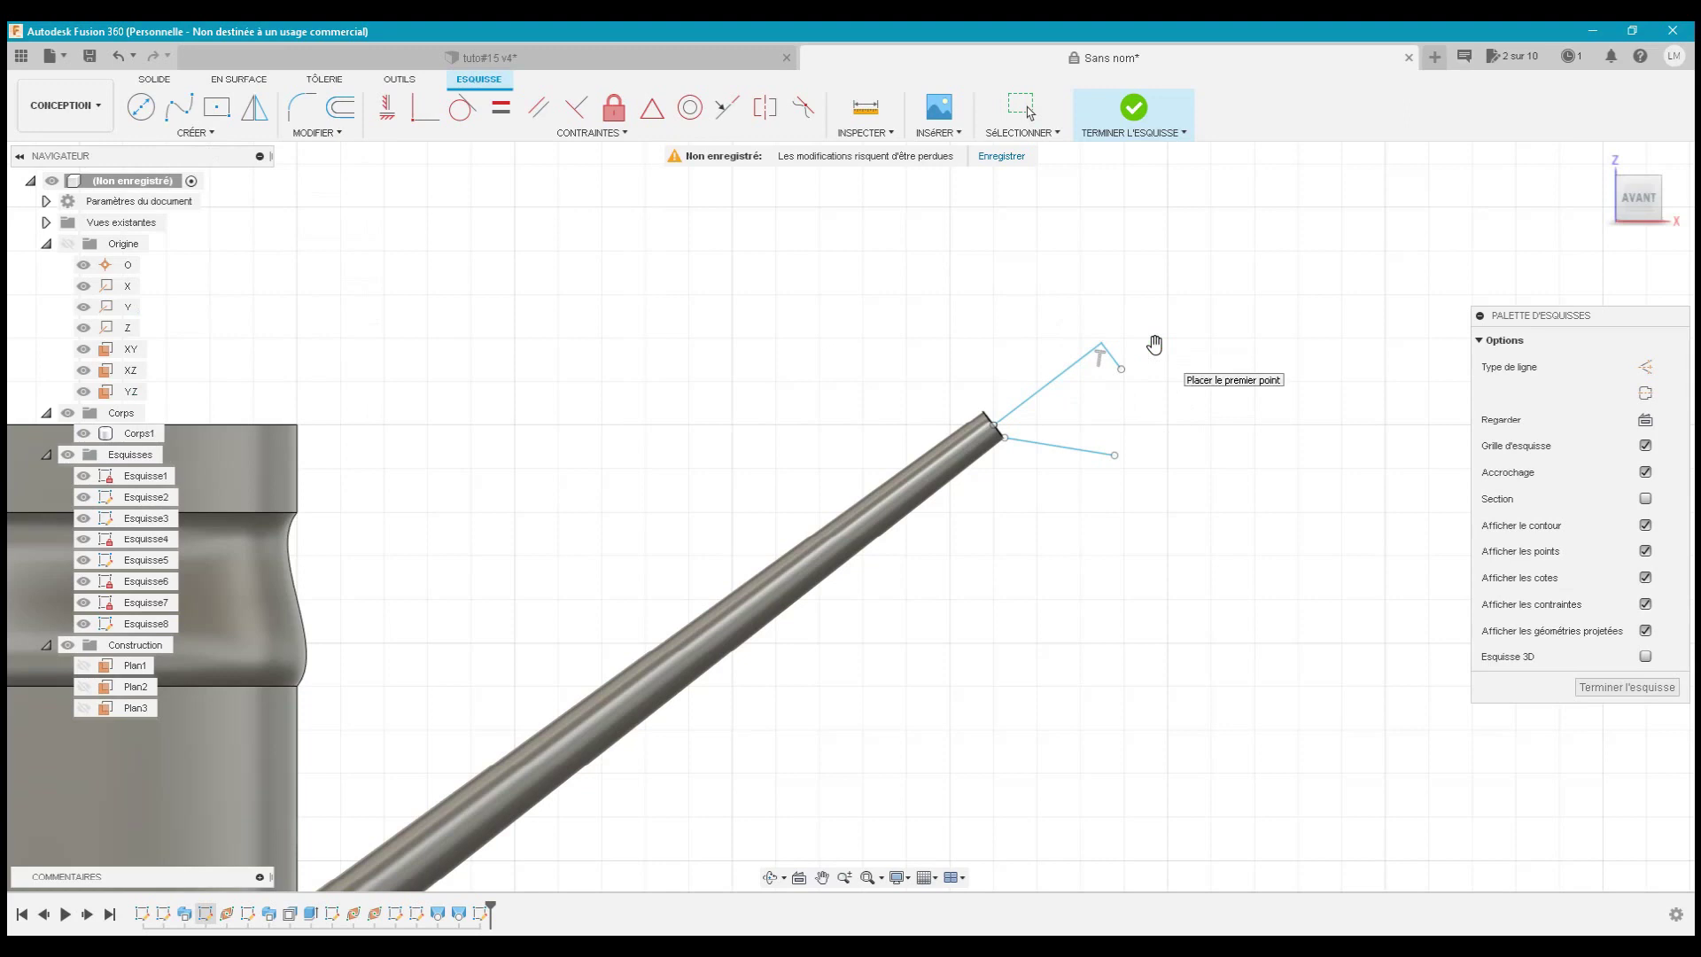
click(1028, 116)
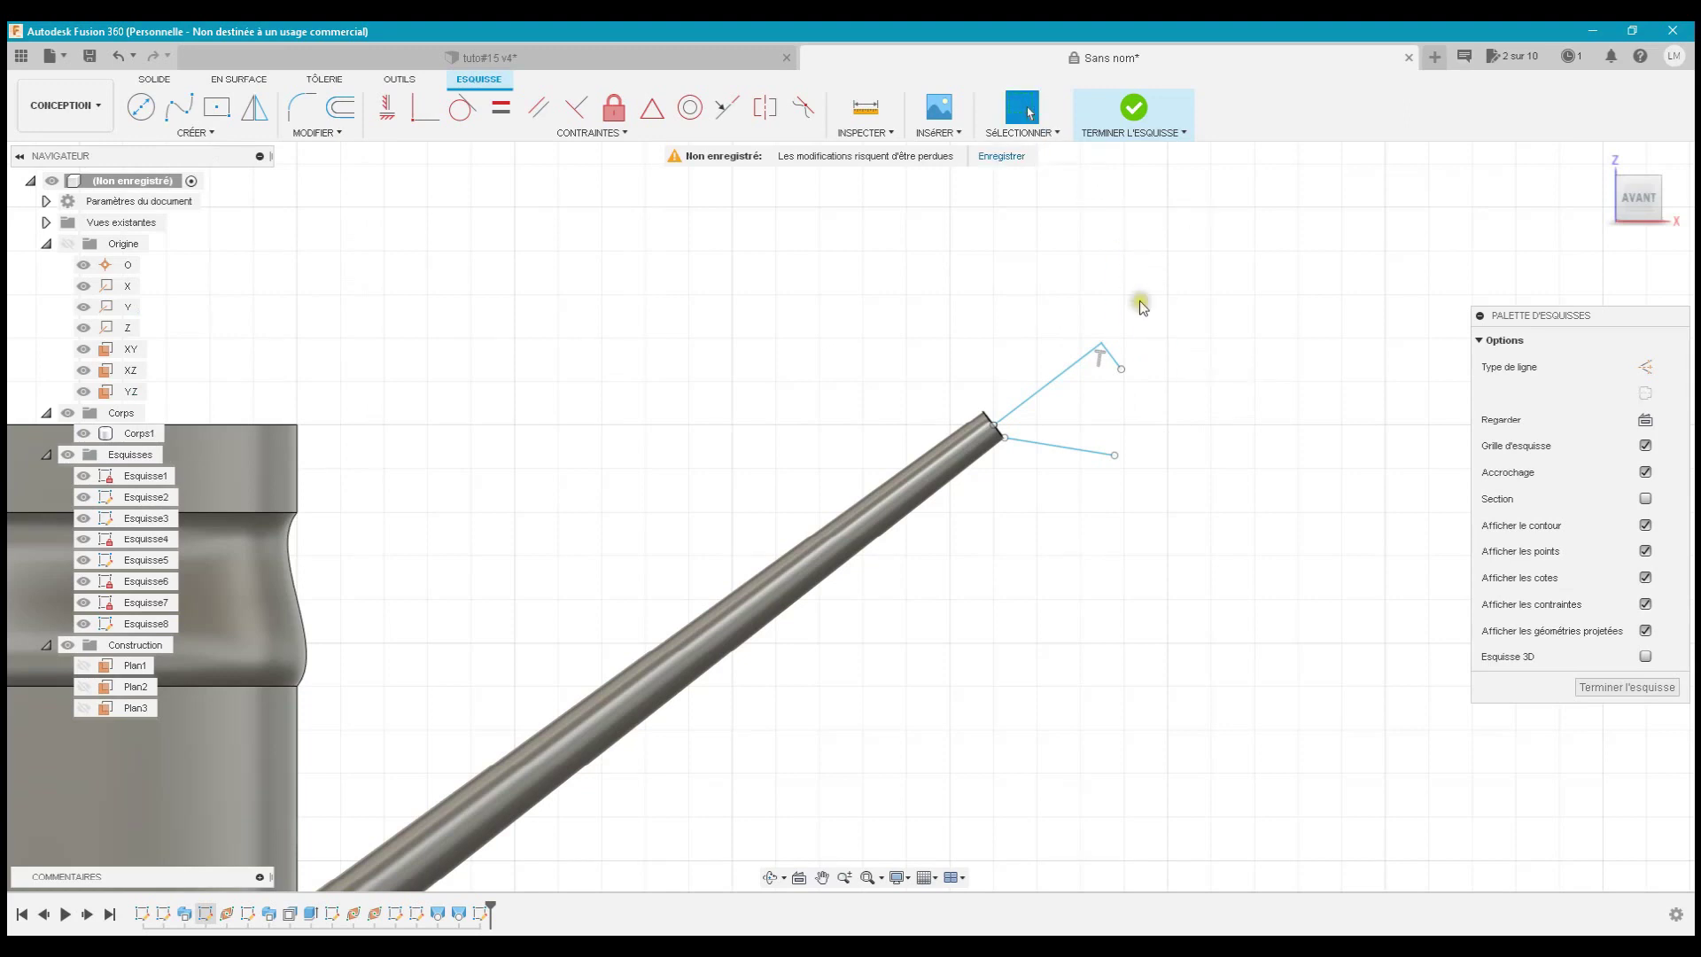
click(1112, 354)
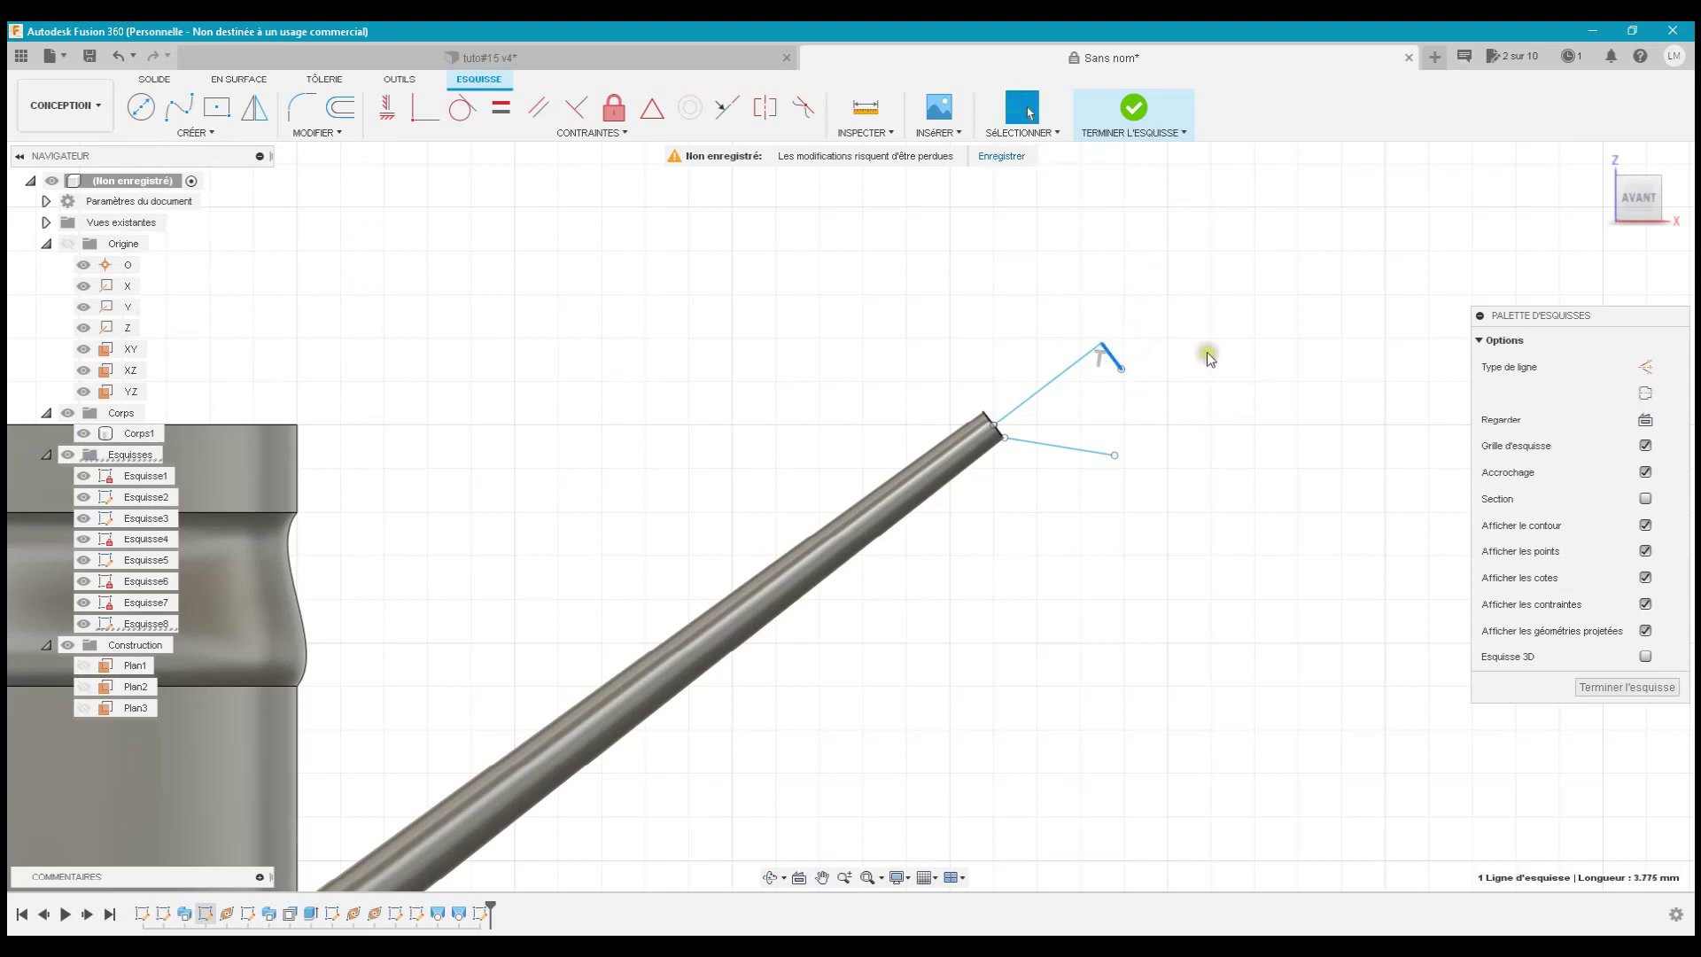
click(1646, 367)
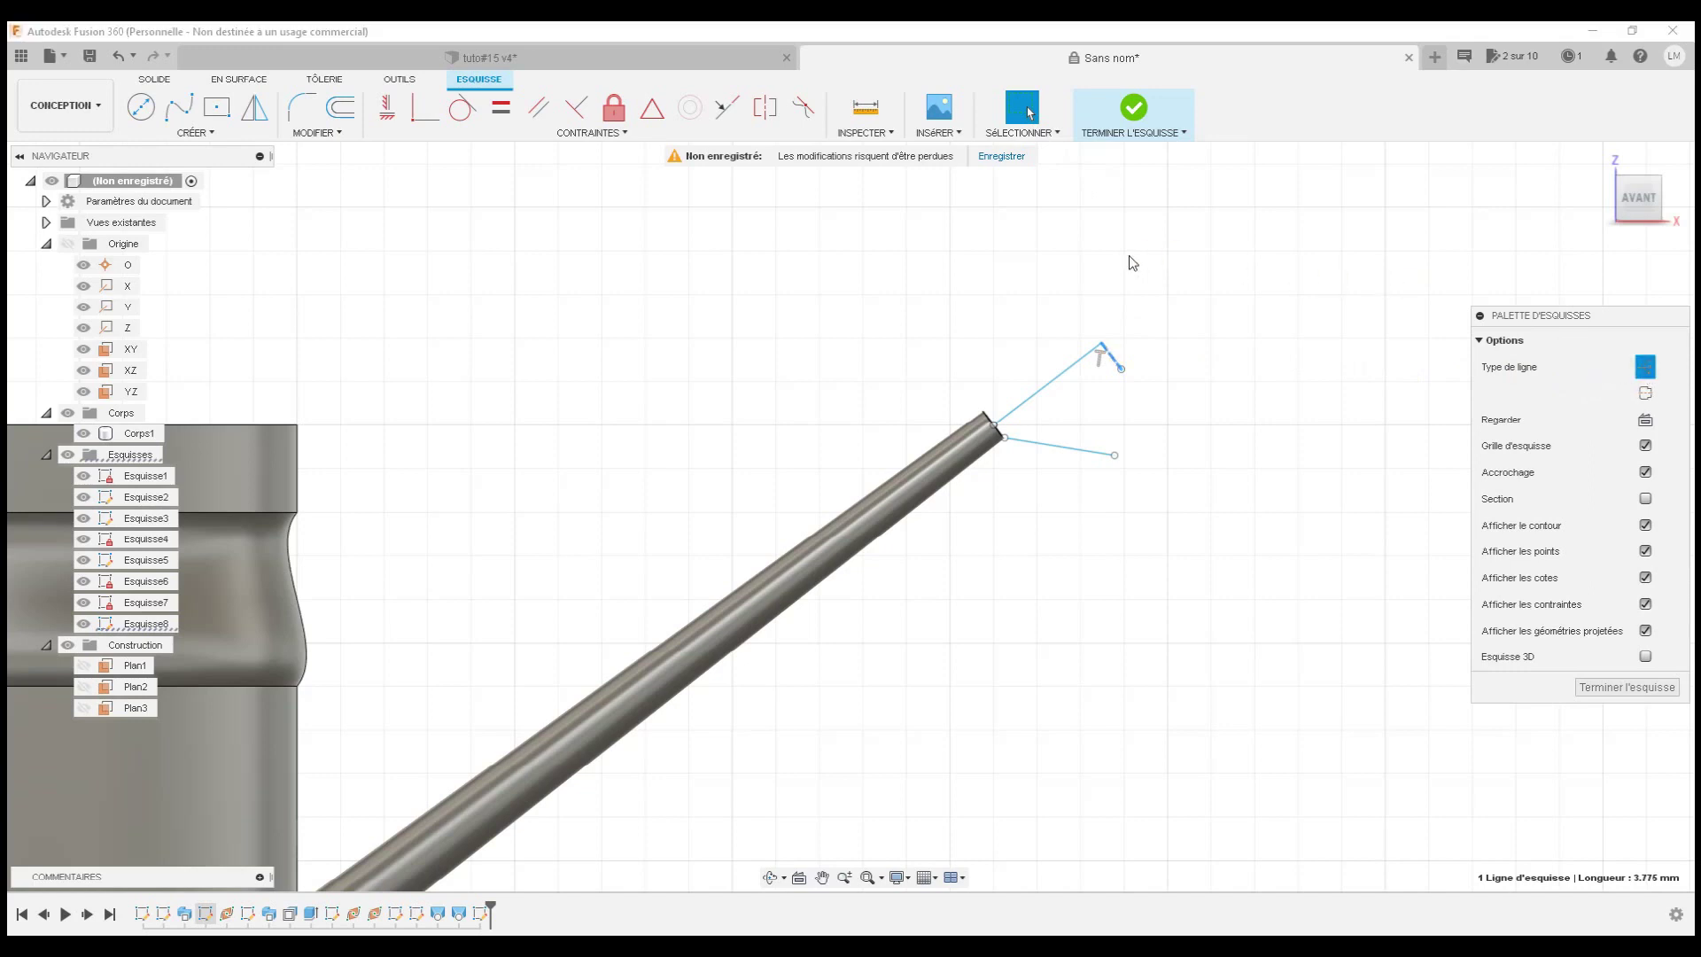
- Draw a spline about 13 mm long from the axis line's outer end to the flaring line's outer end
click(178, 107)
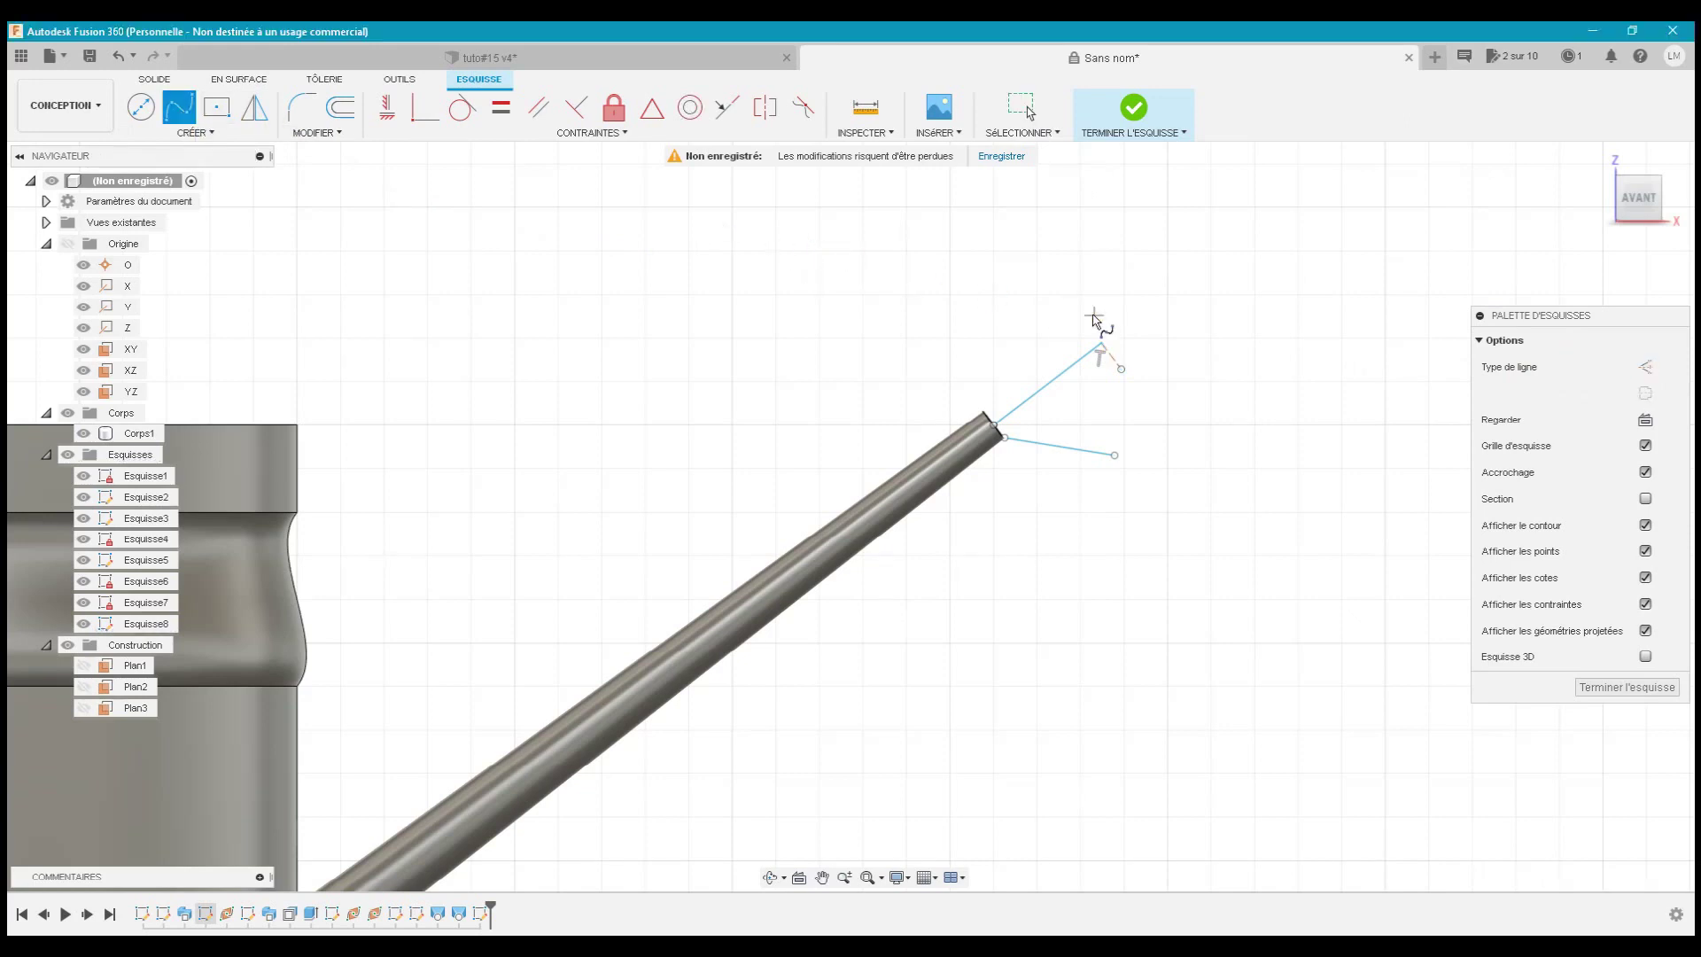
click(1102, 344)
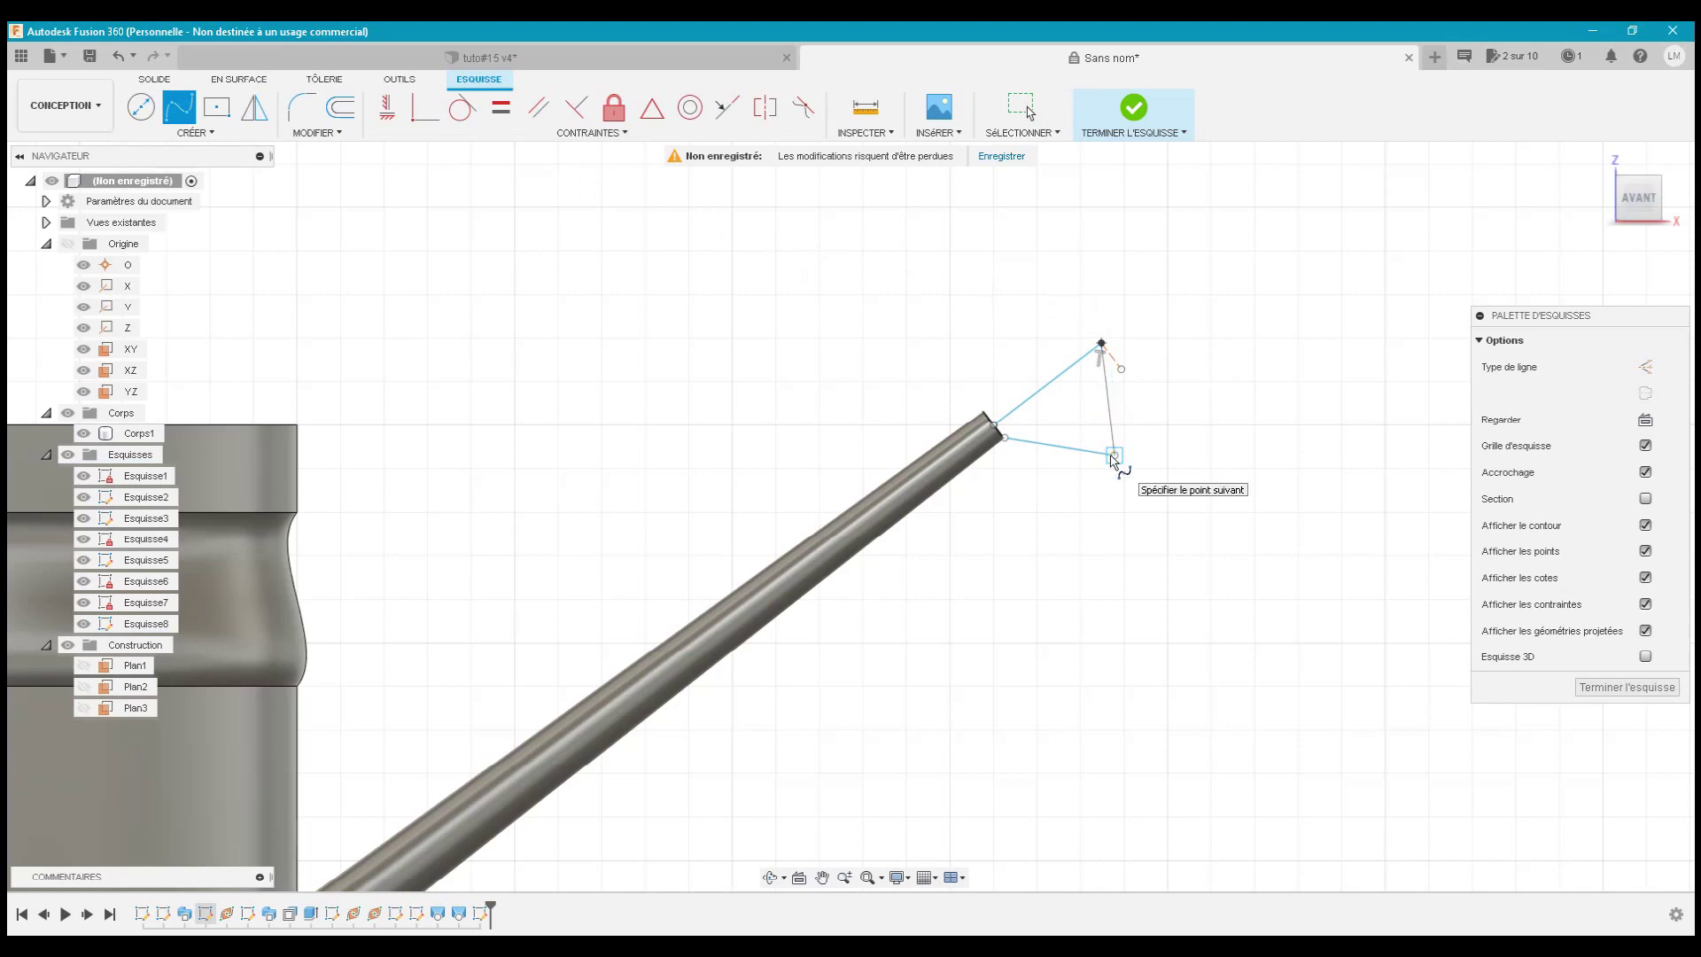
click(1112, 458)
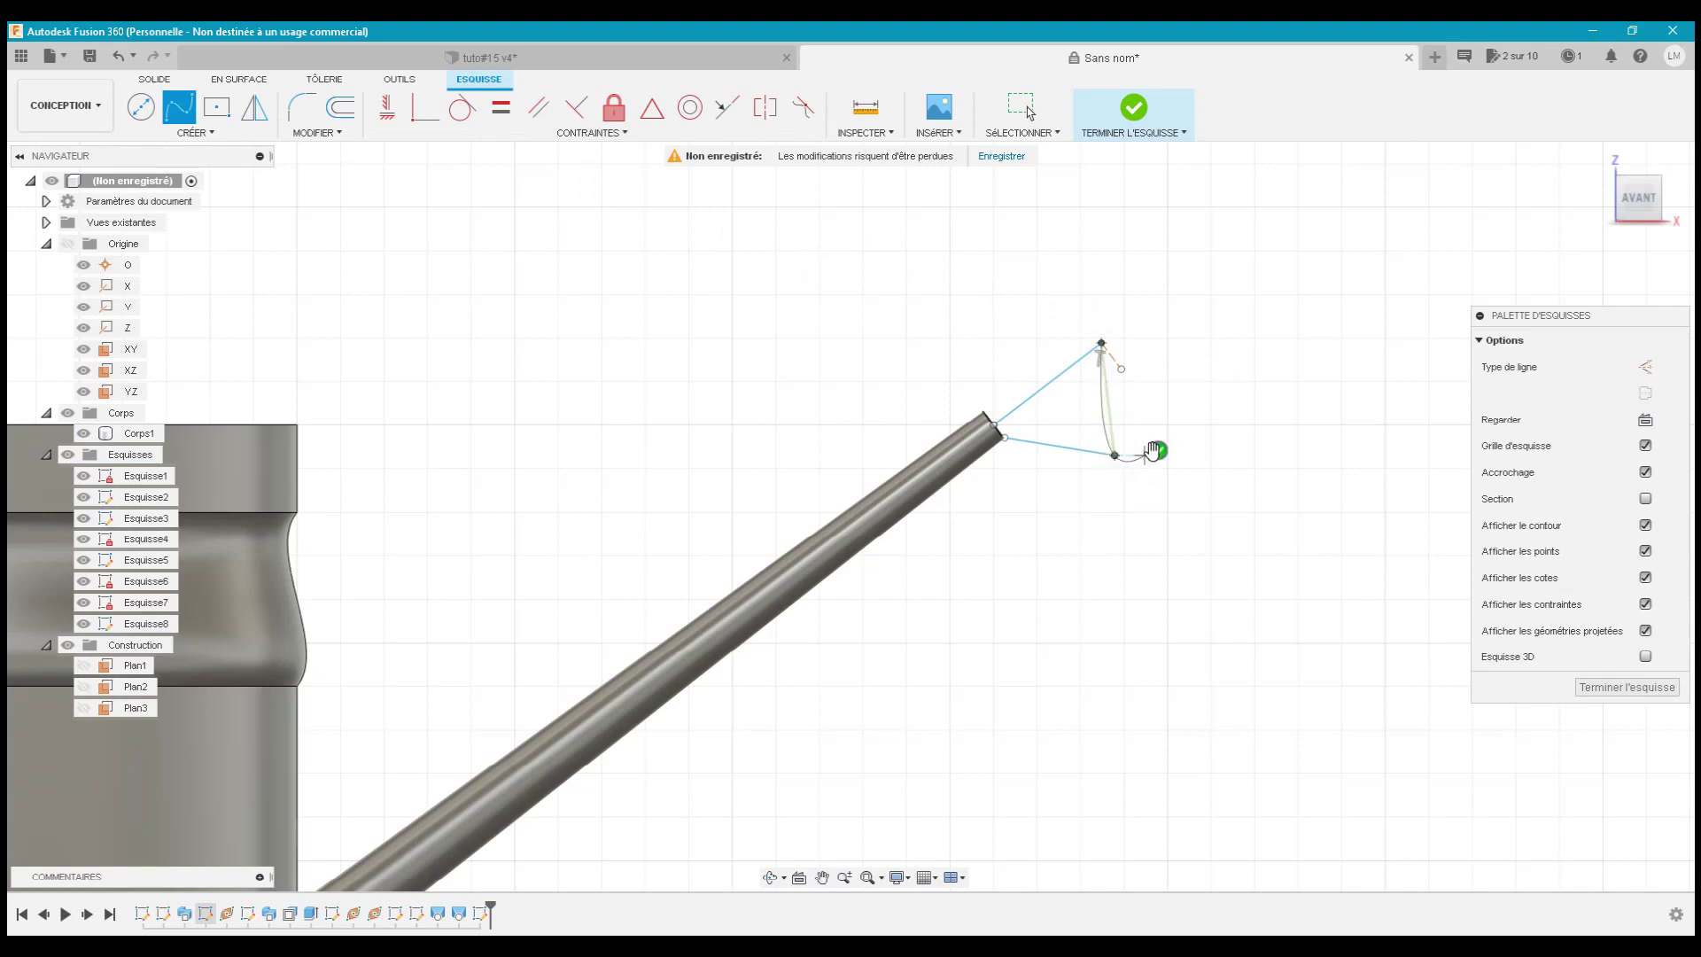
click(1155, 450)
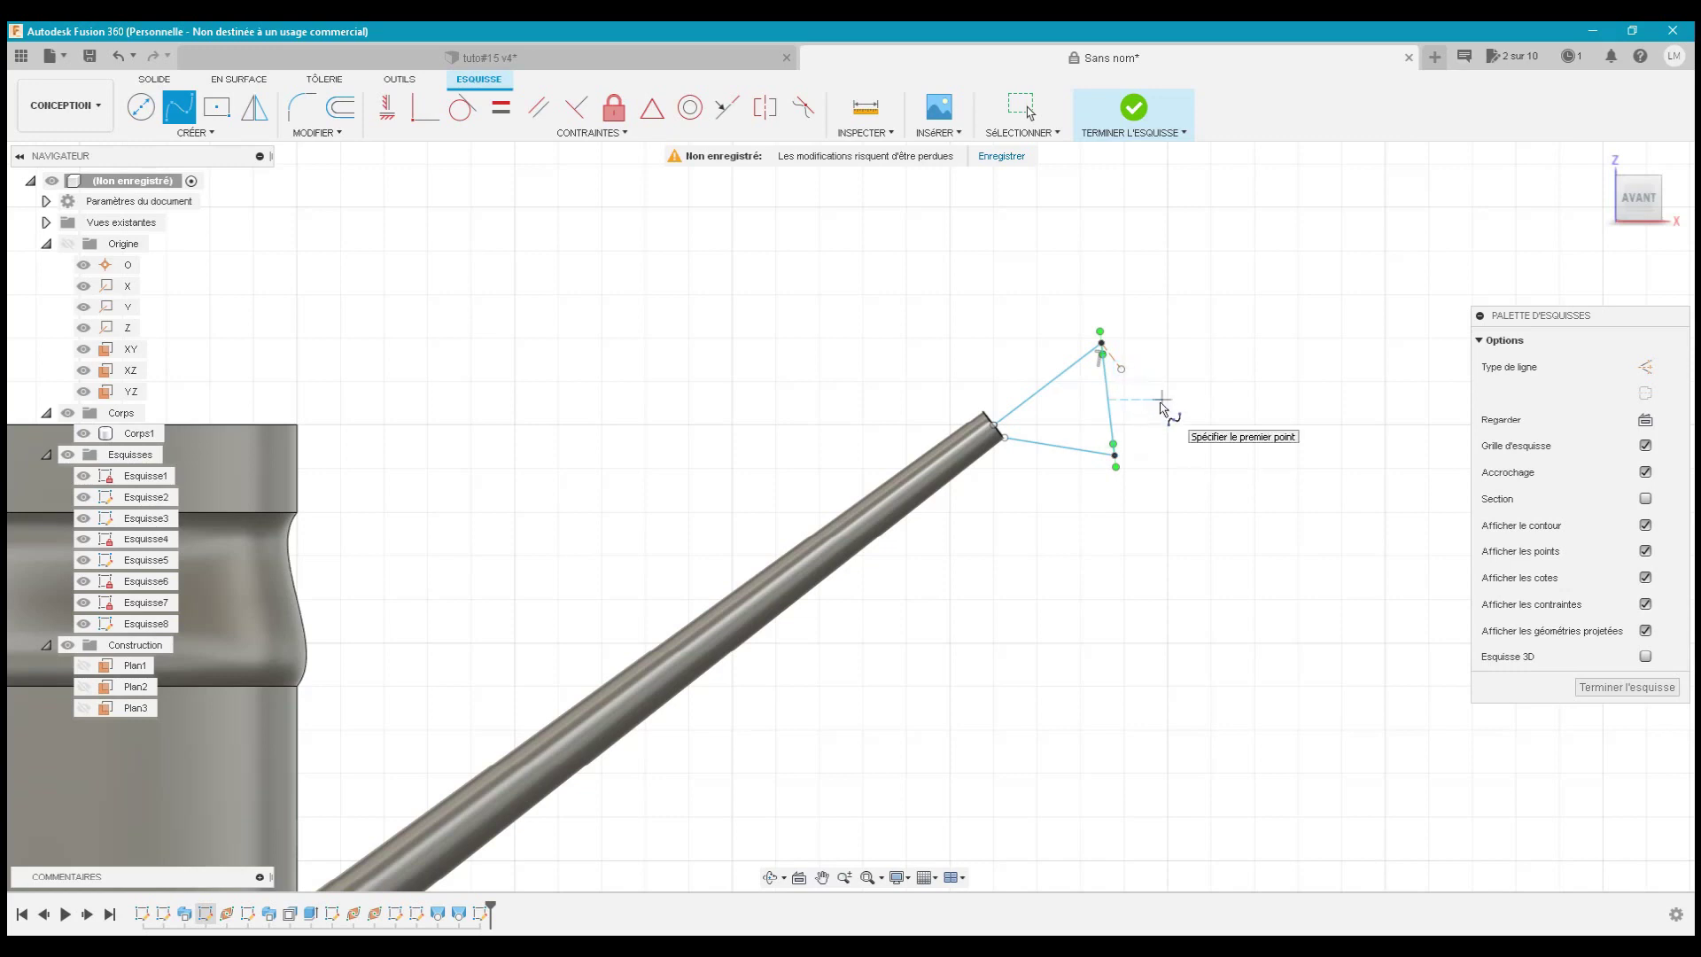
key(Escape)
click(1175, 357)
click(1176, 300)
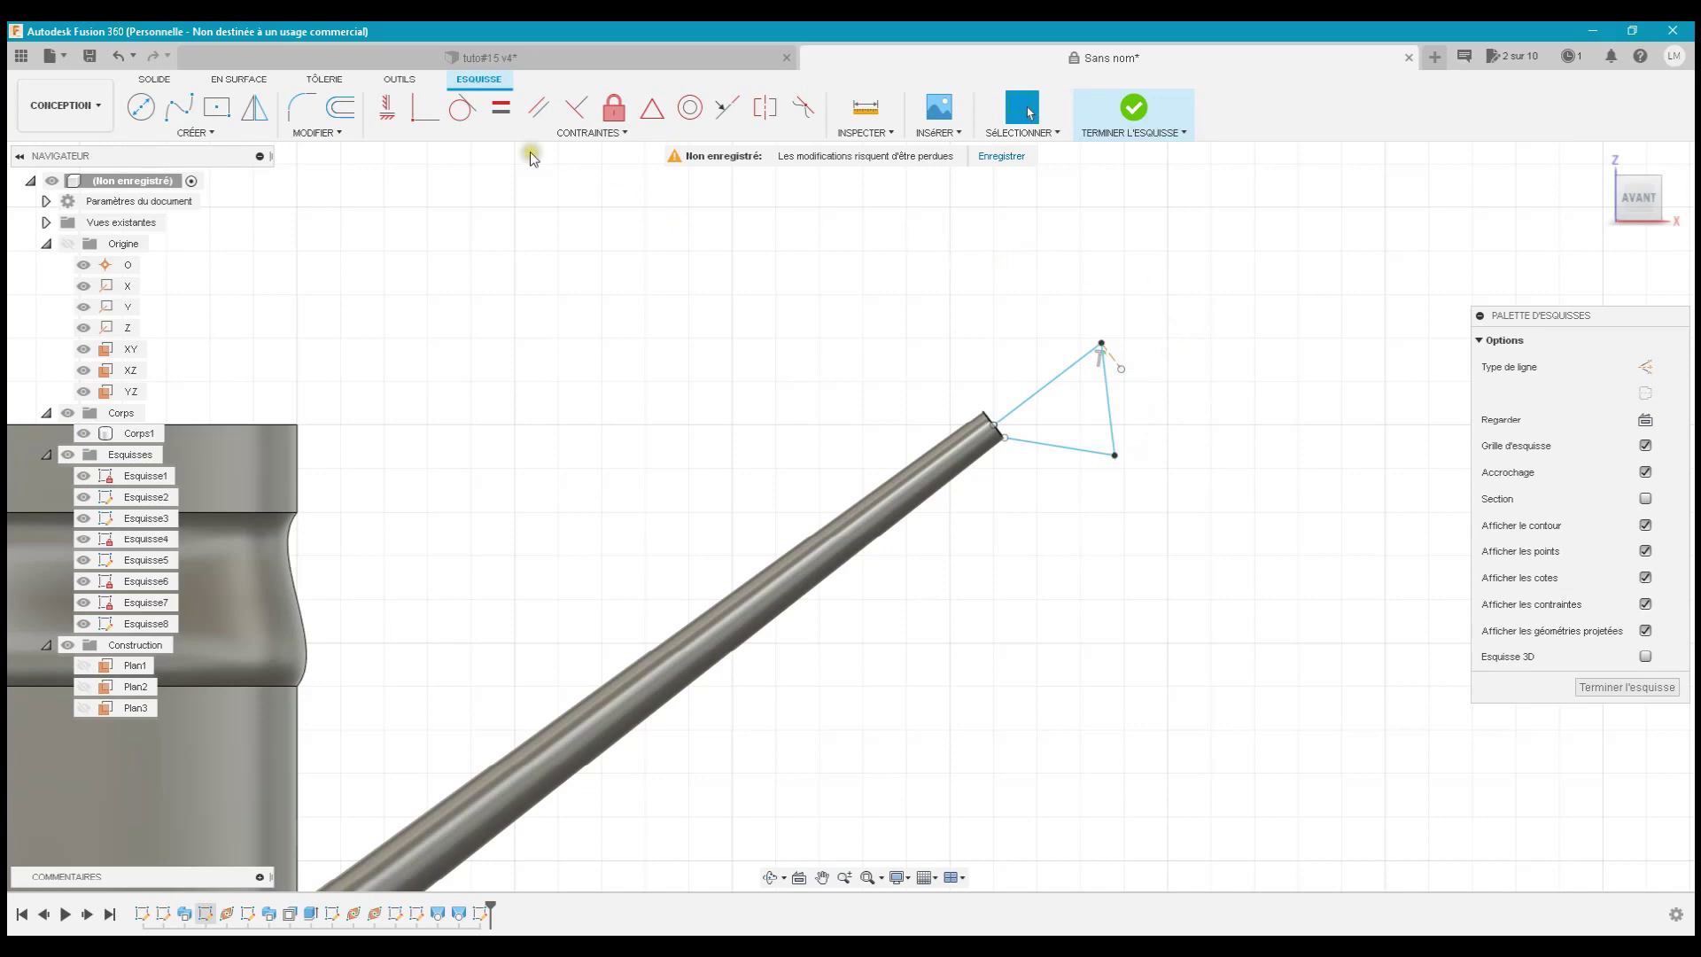
- Make the spline tangent to the short construction line at the axis line's outer end
click(466, 112)
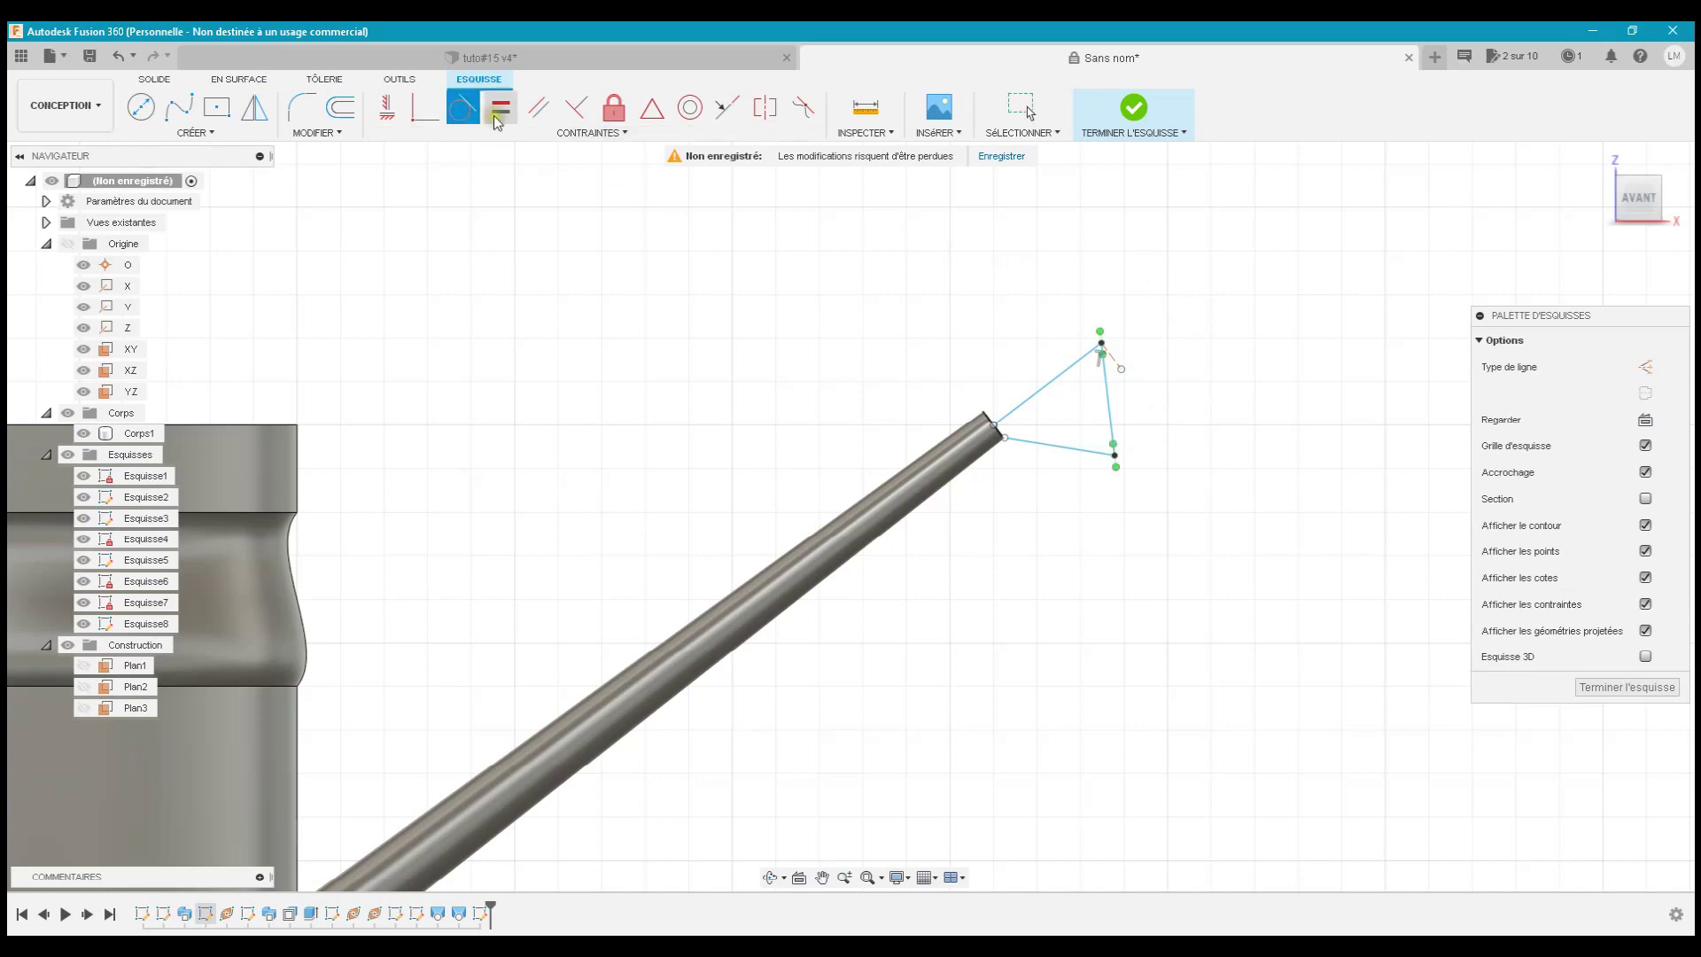
click(1107, 395)
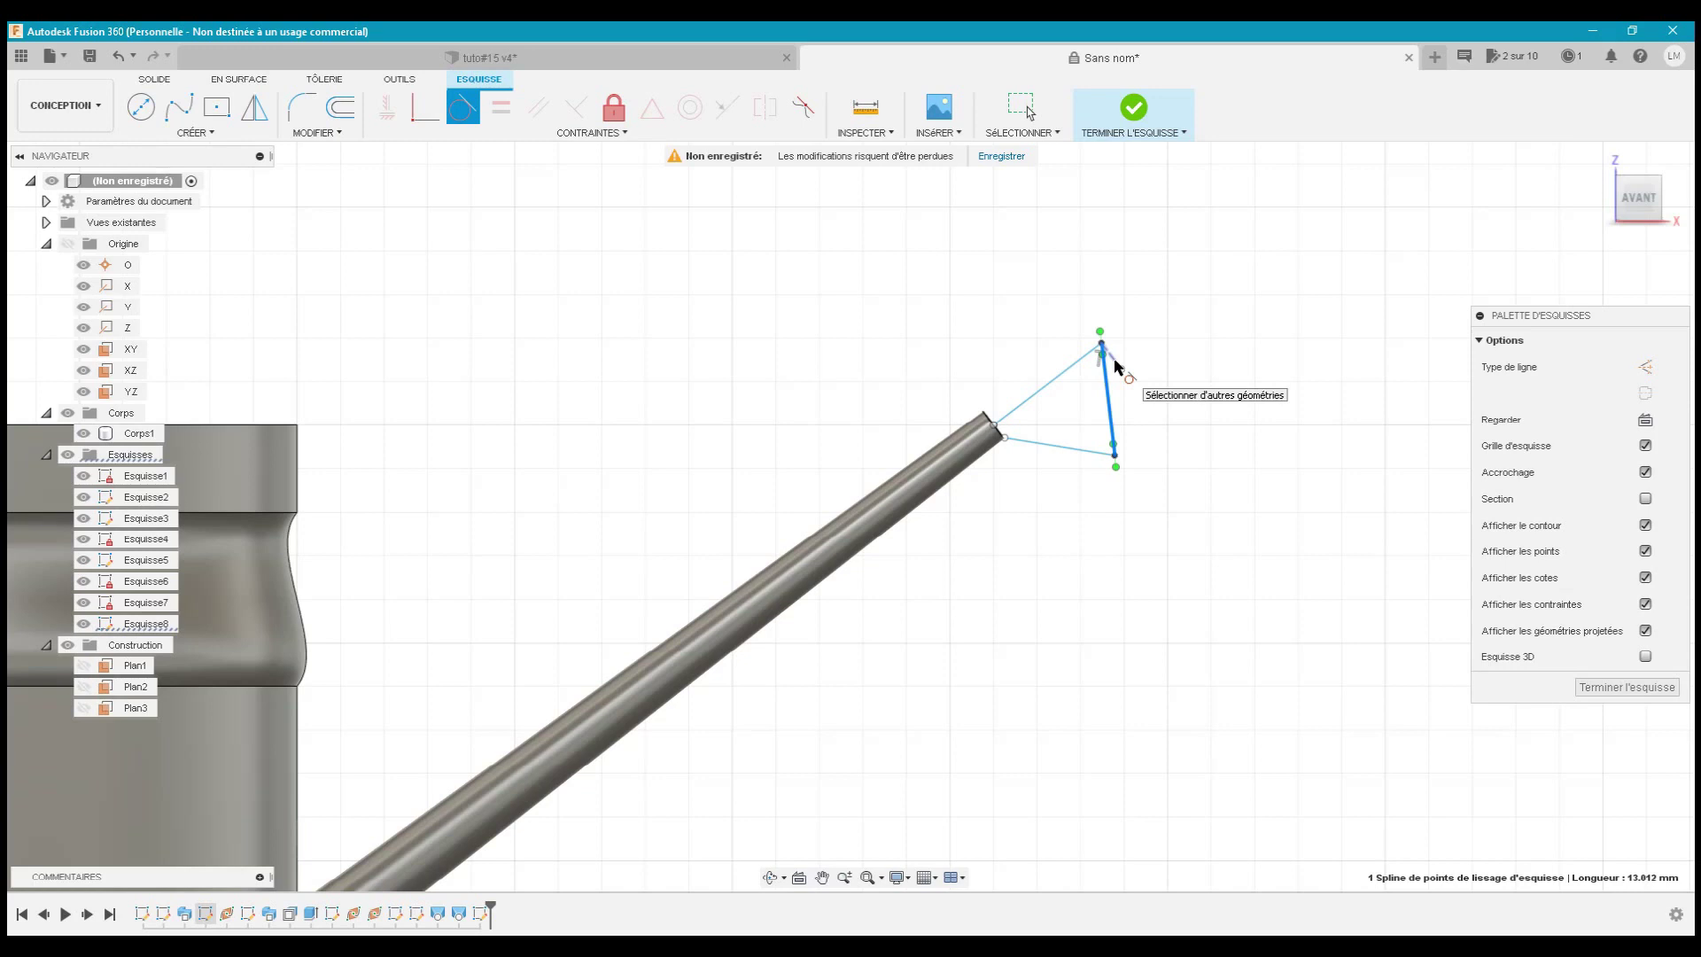
click(1114, 359)
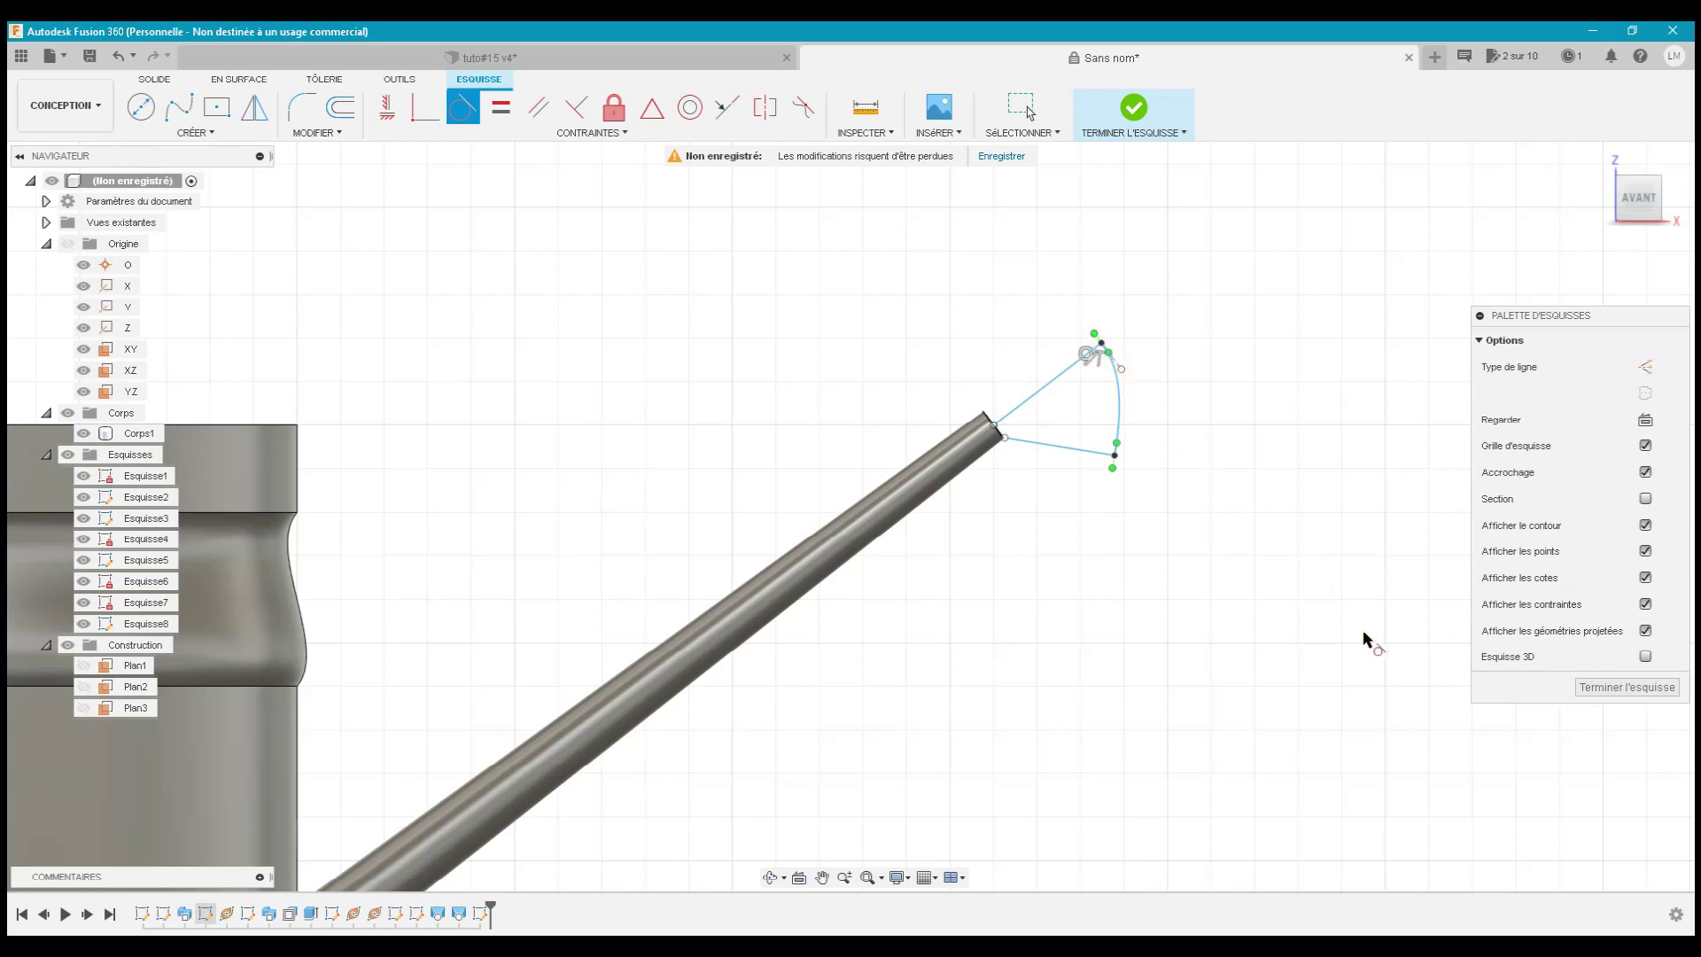
click(1599, 691)
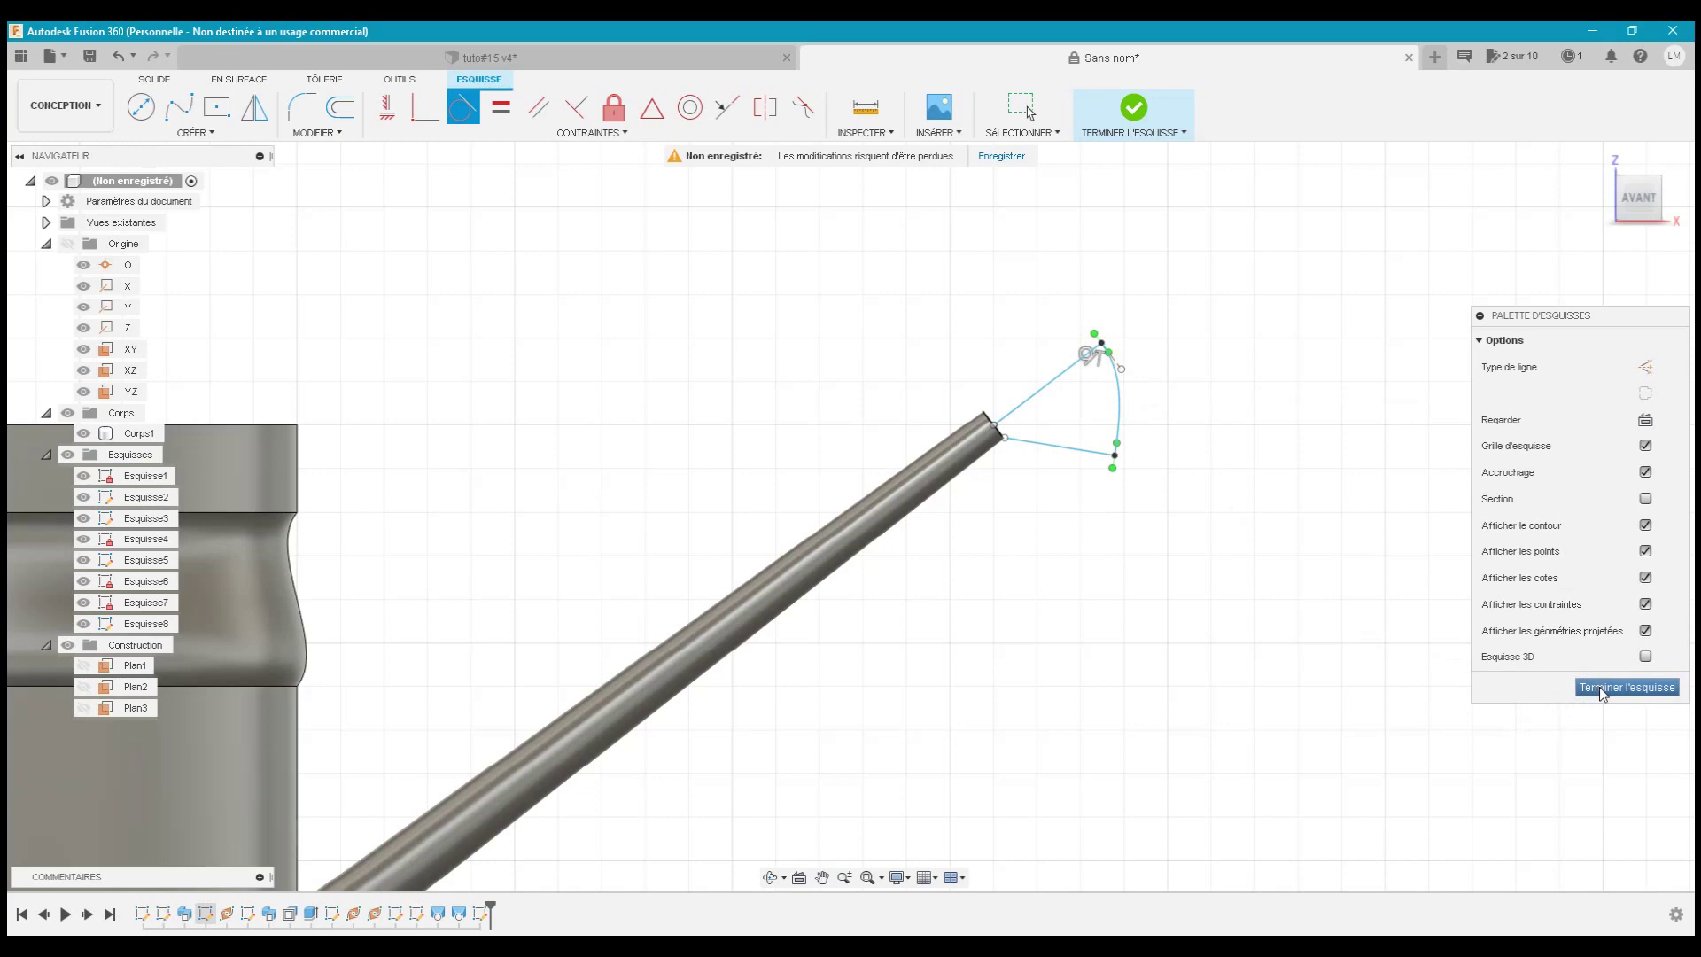
click(1602, 692)
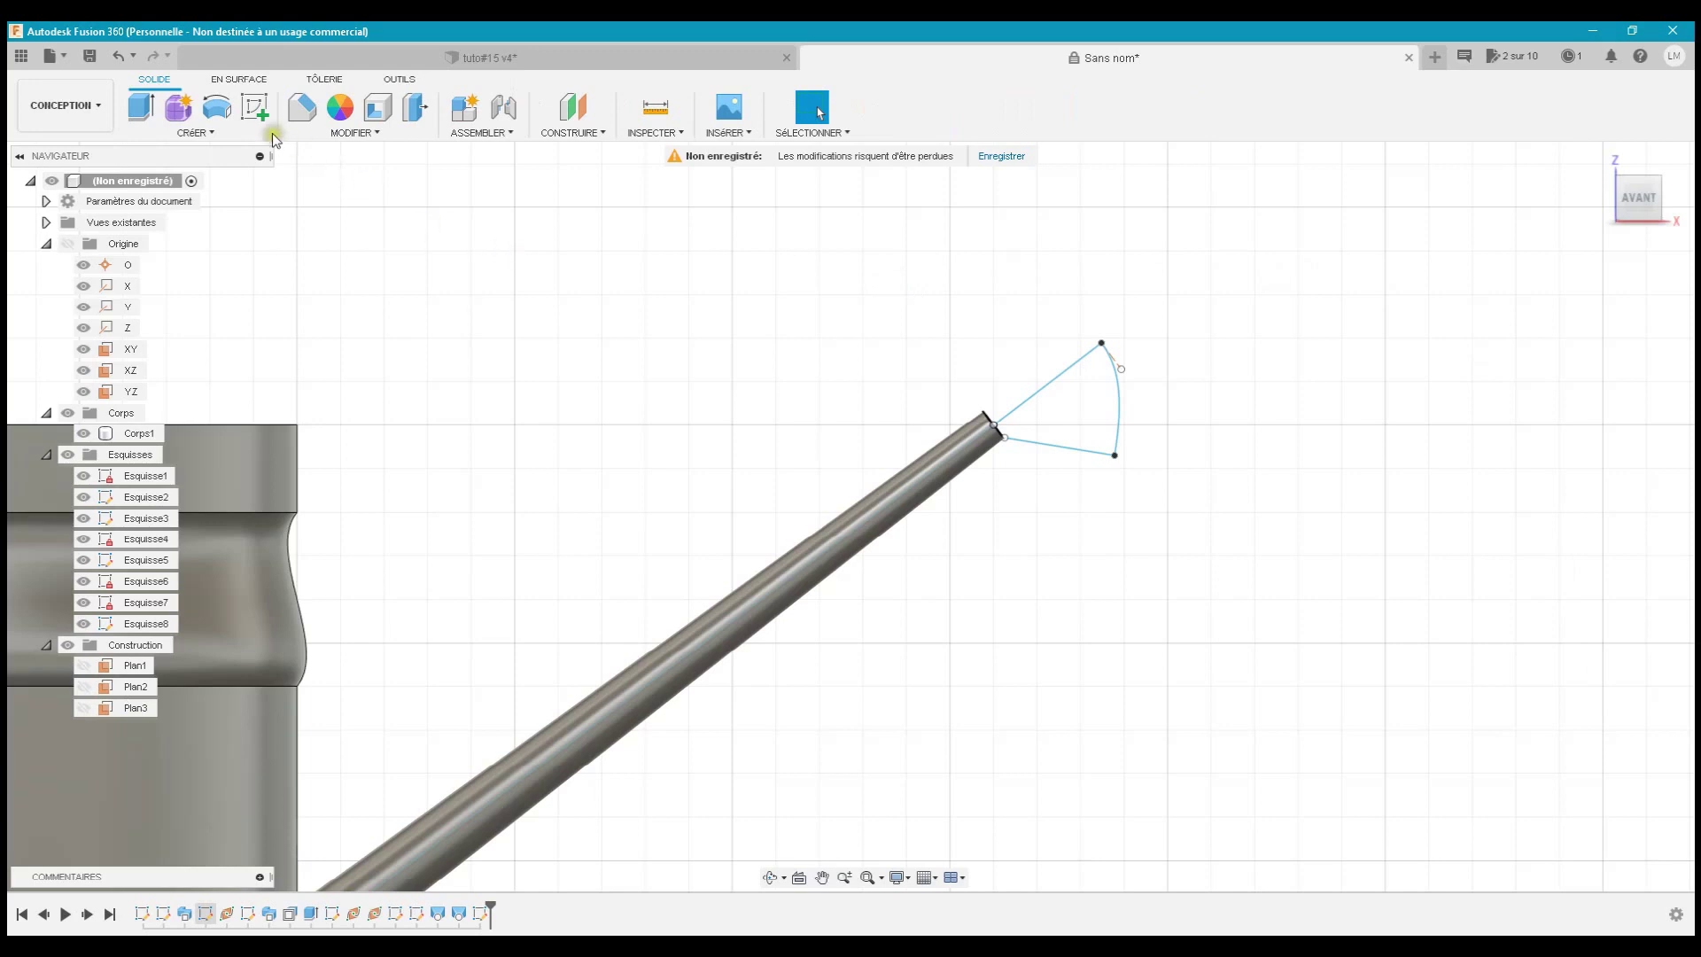
click(217, 114)
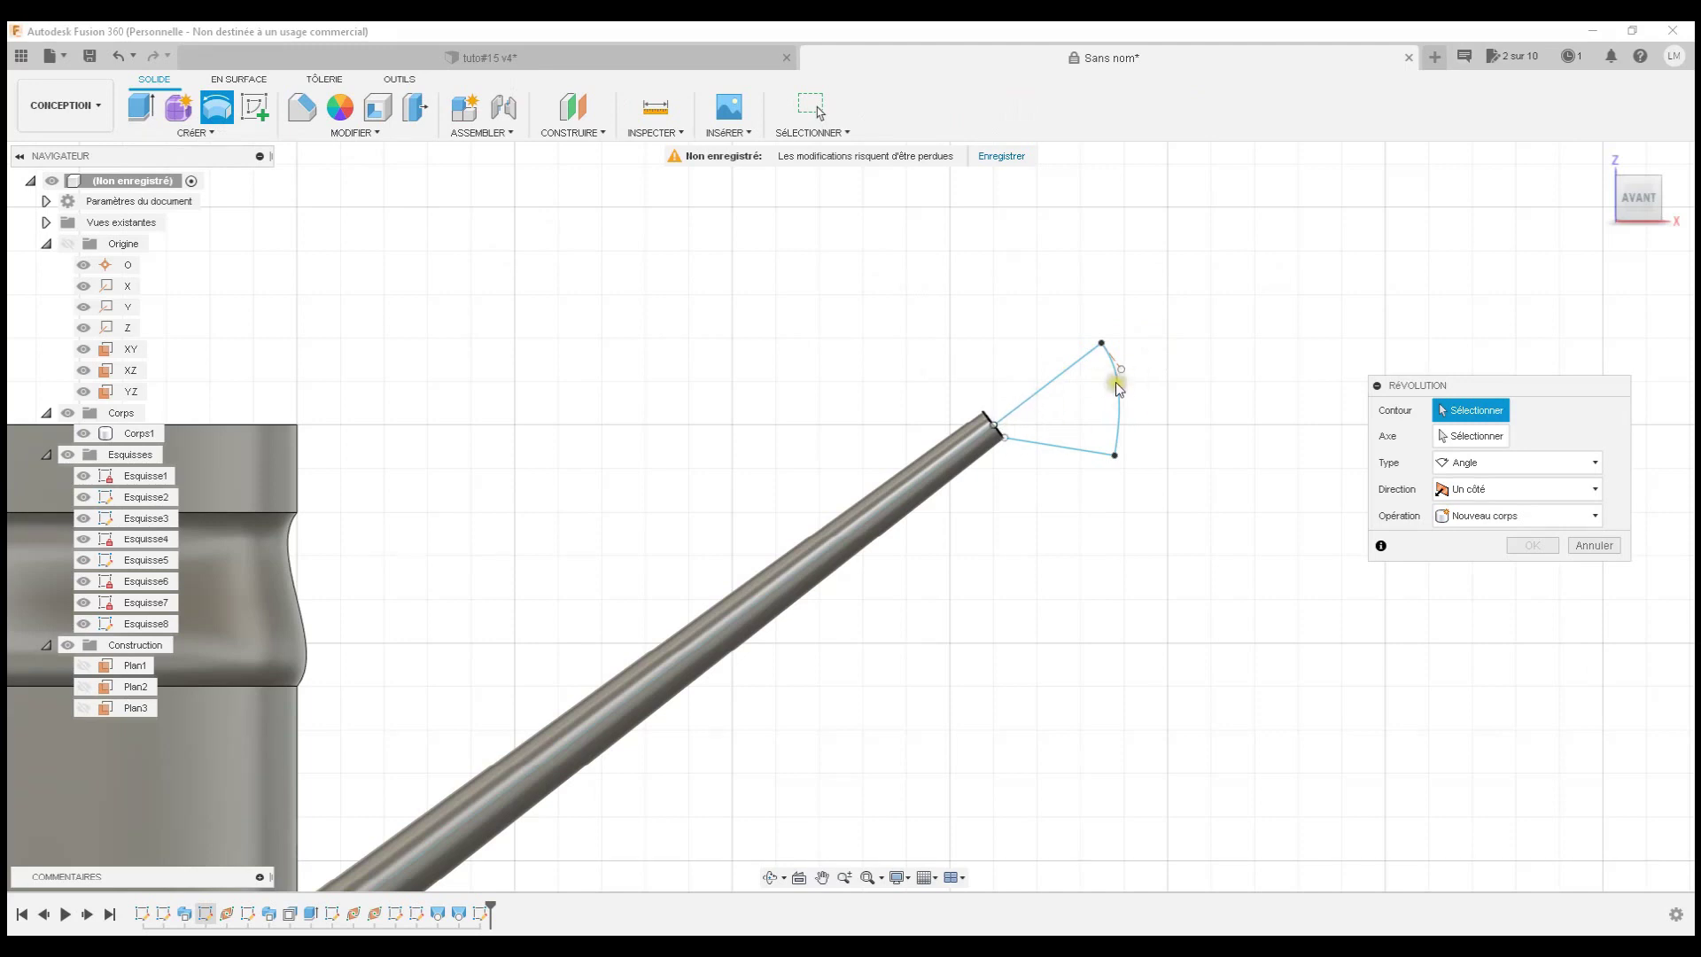
click(1595, 546)
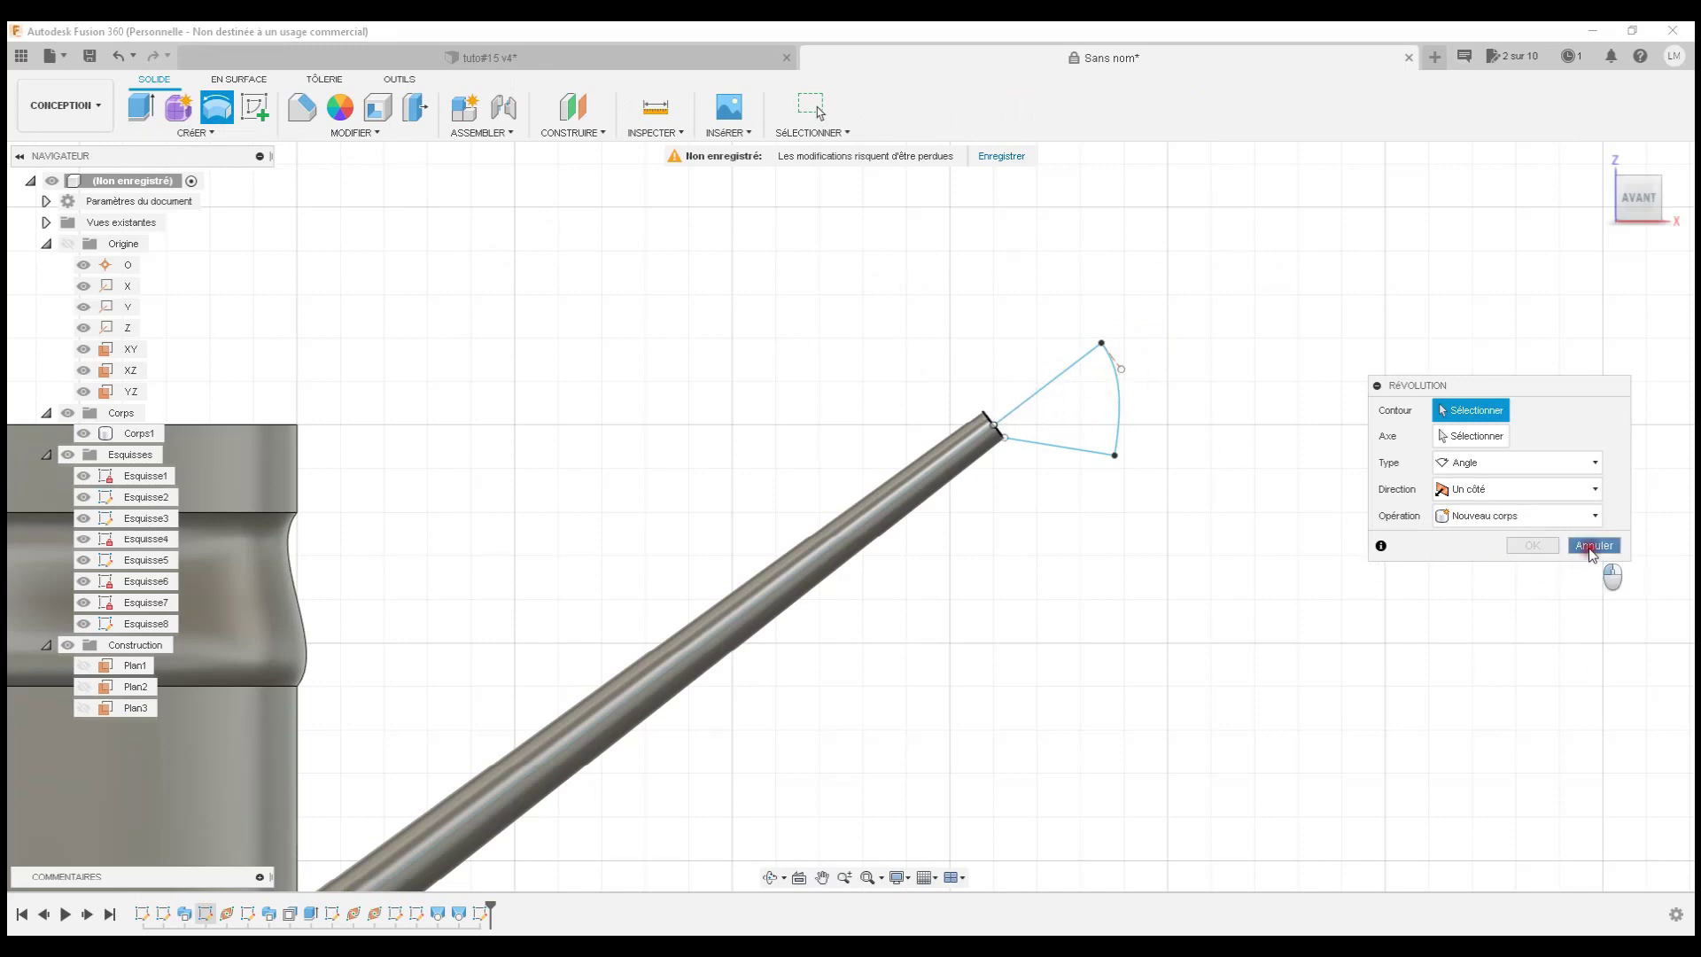
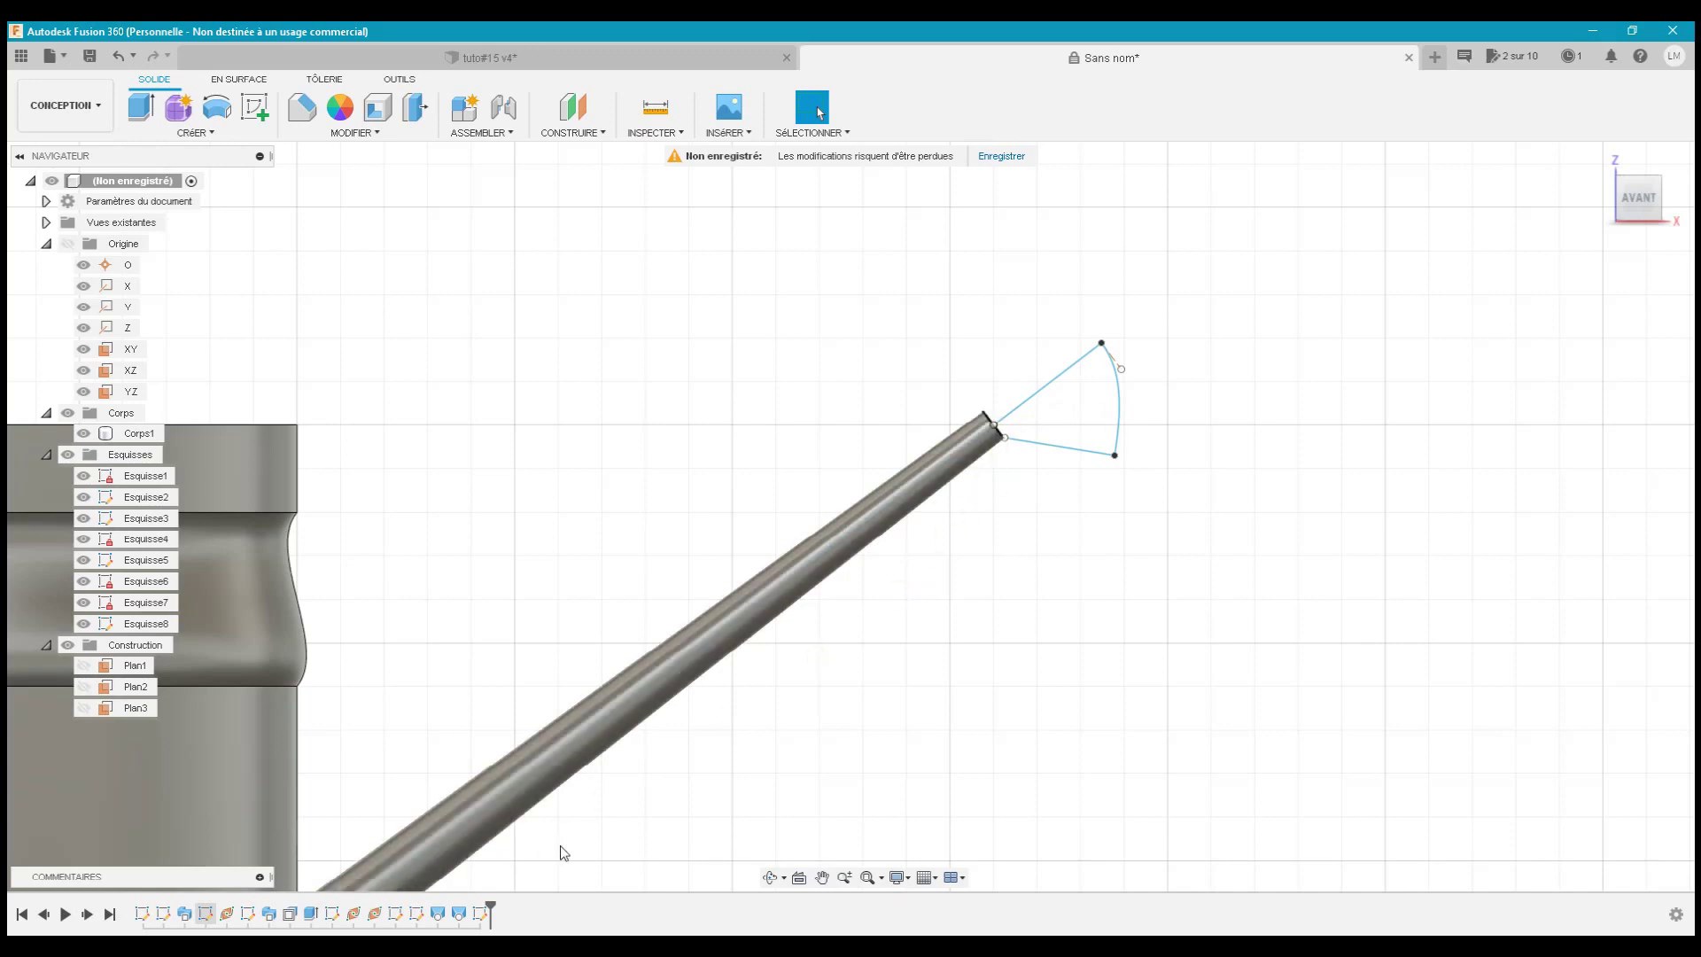
- Reopen the sprinkler head sketch, close its profile with a short line across the spout end, and finish the sketch
double_click(480, 914)
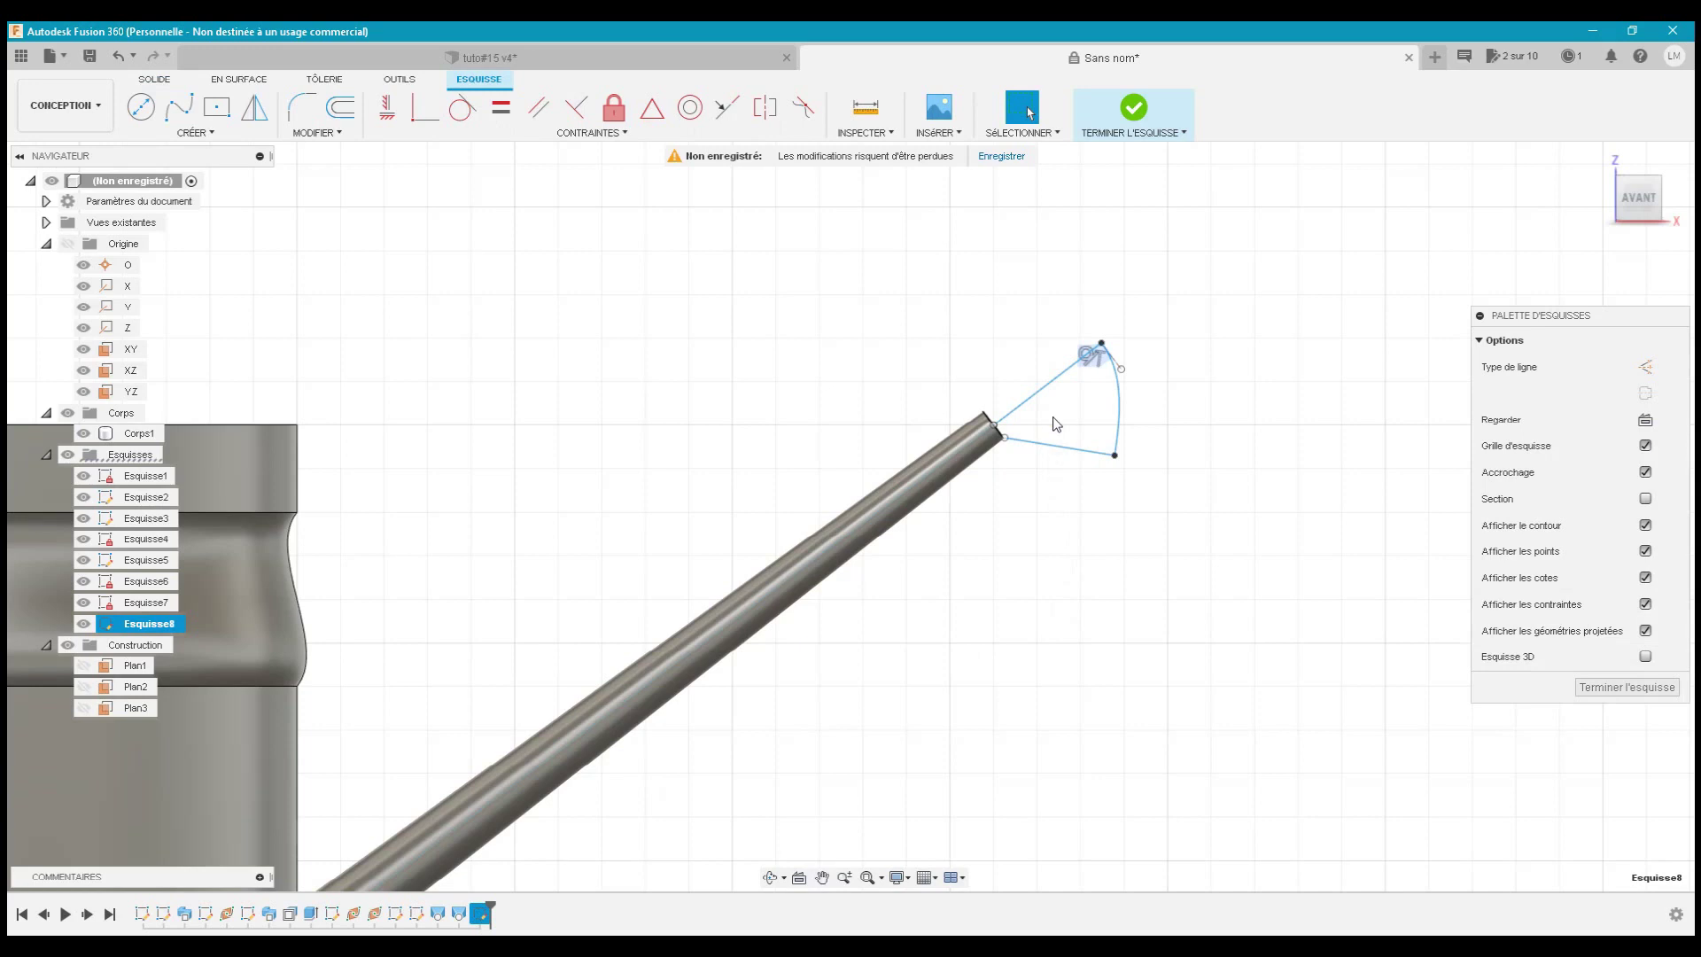
scroll(1052, 416, up, 3)
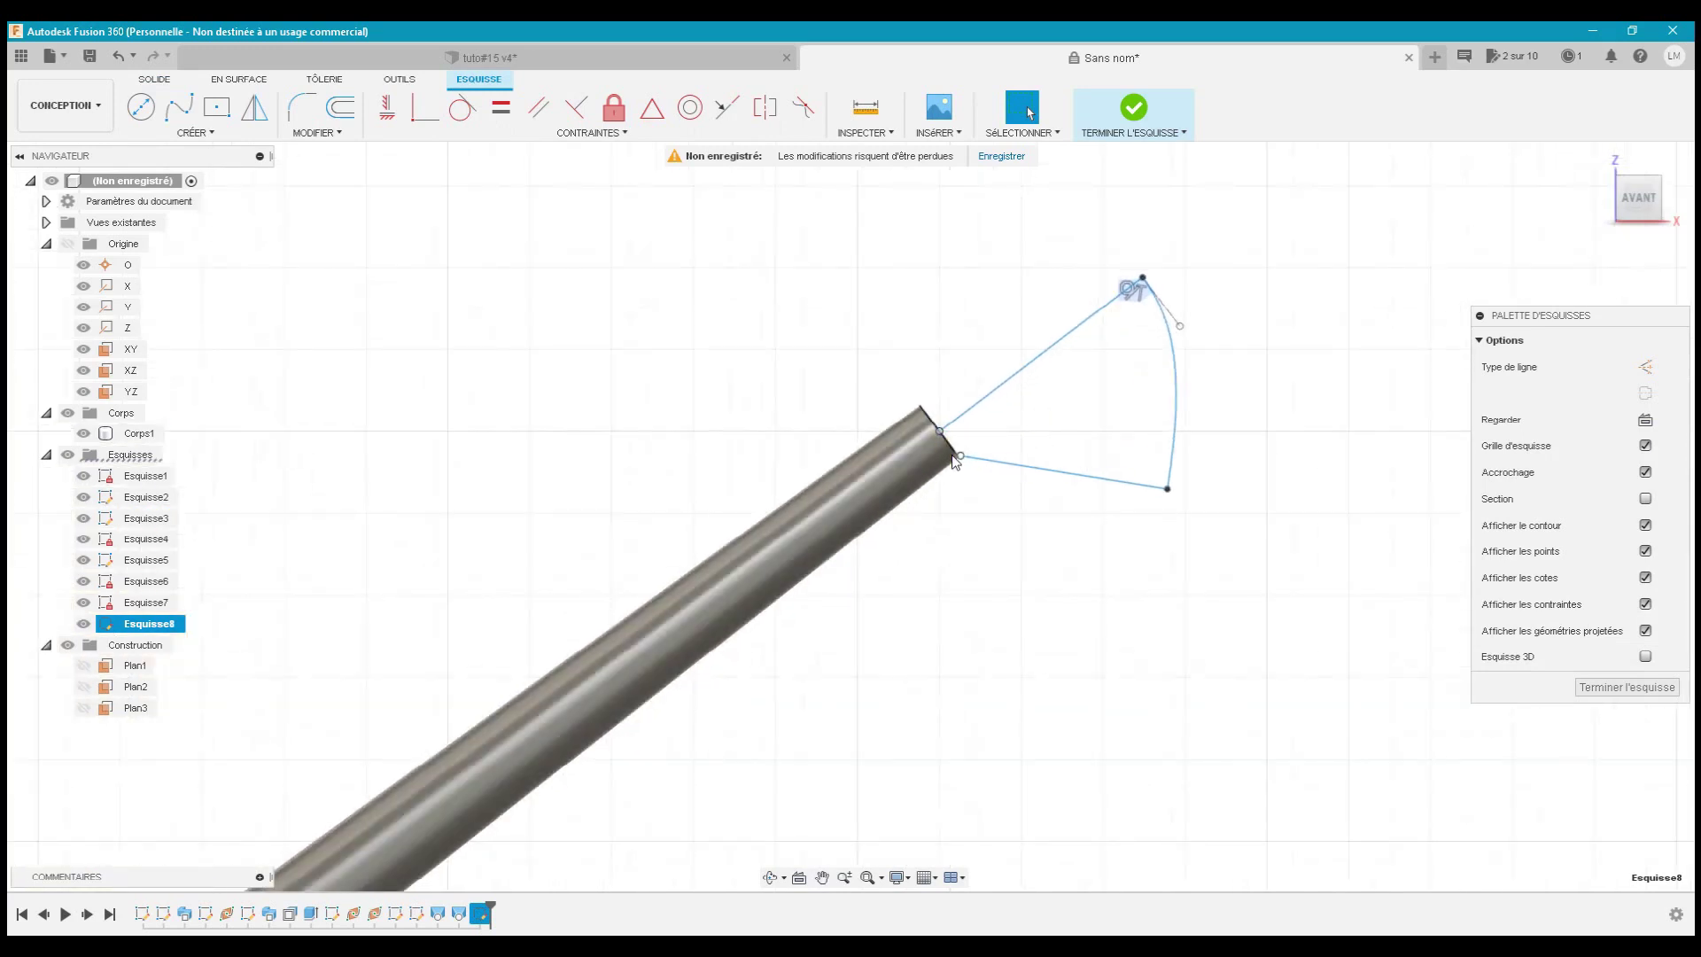
click(237, 136)
click(188, 153)
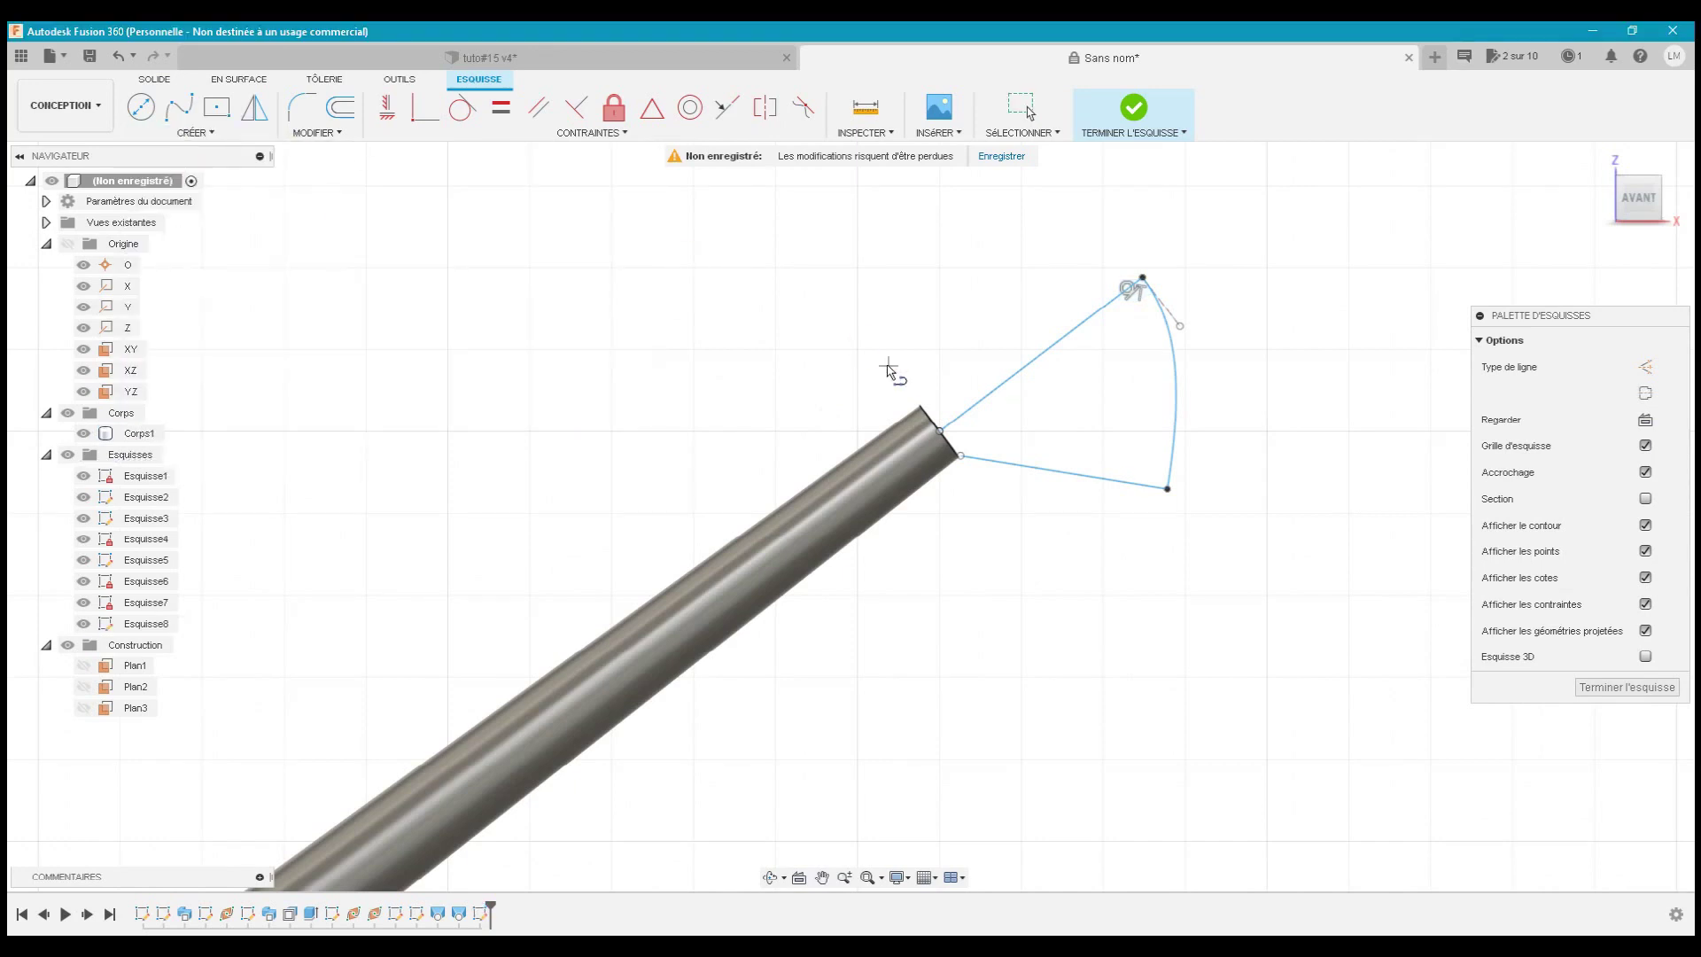
click(951, 450)
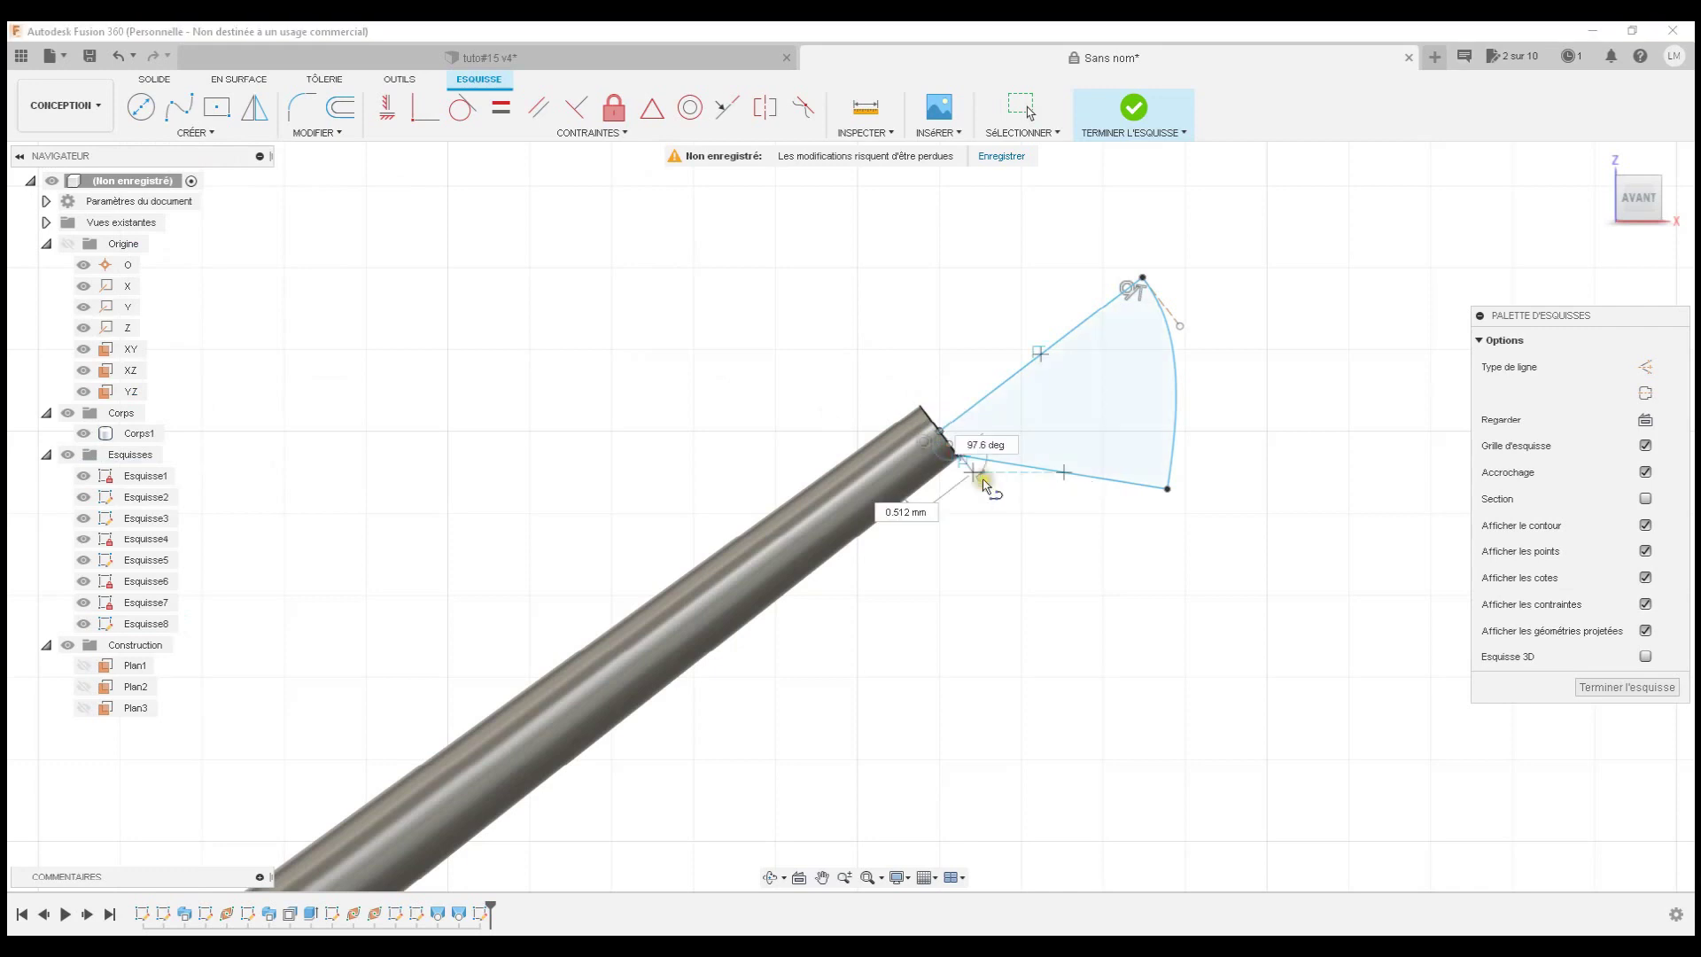
key(Escape)
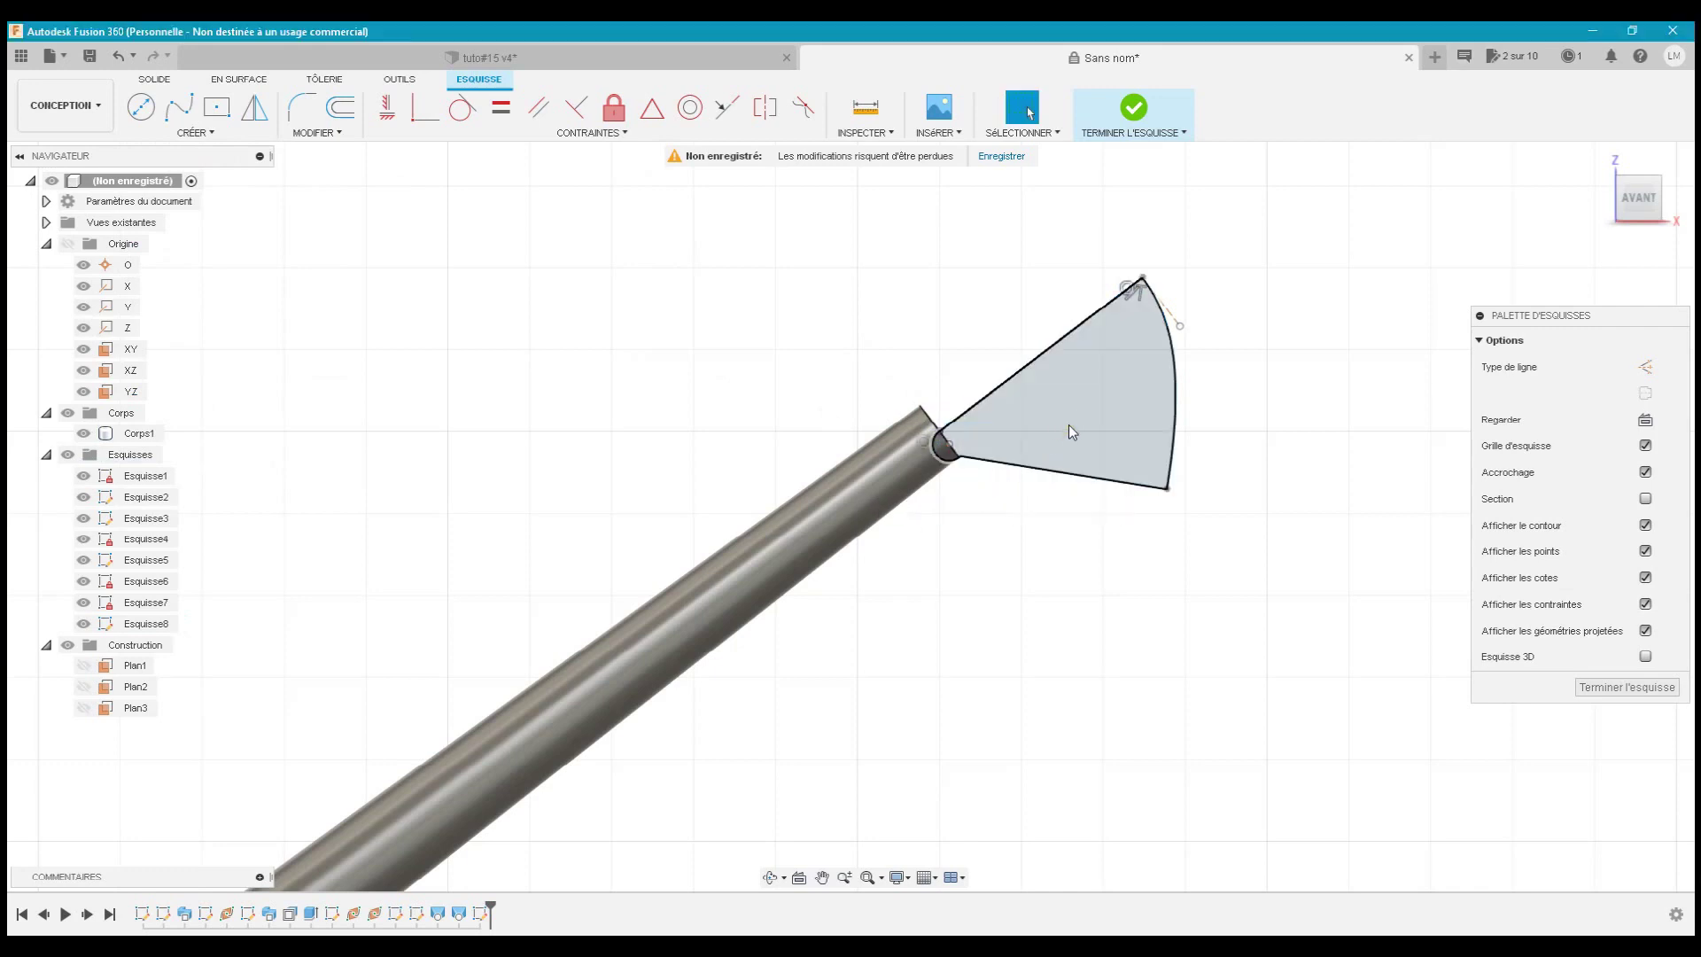
click(1605, 688)
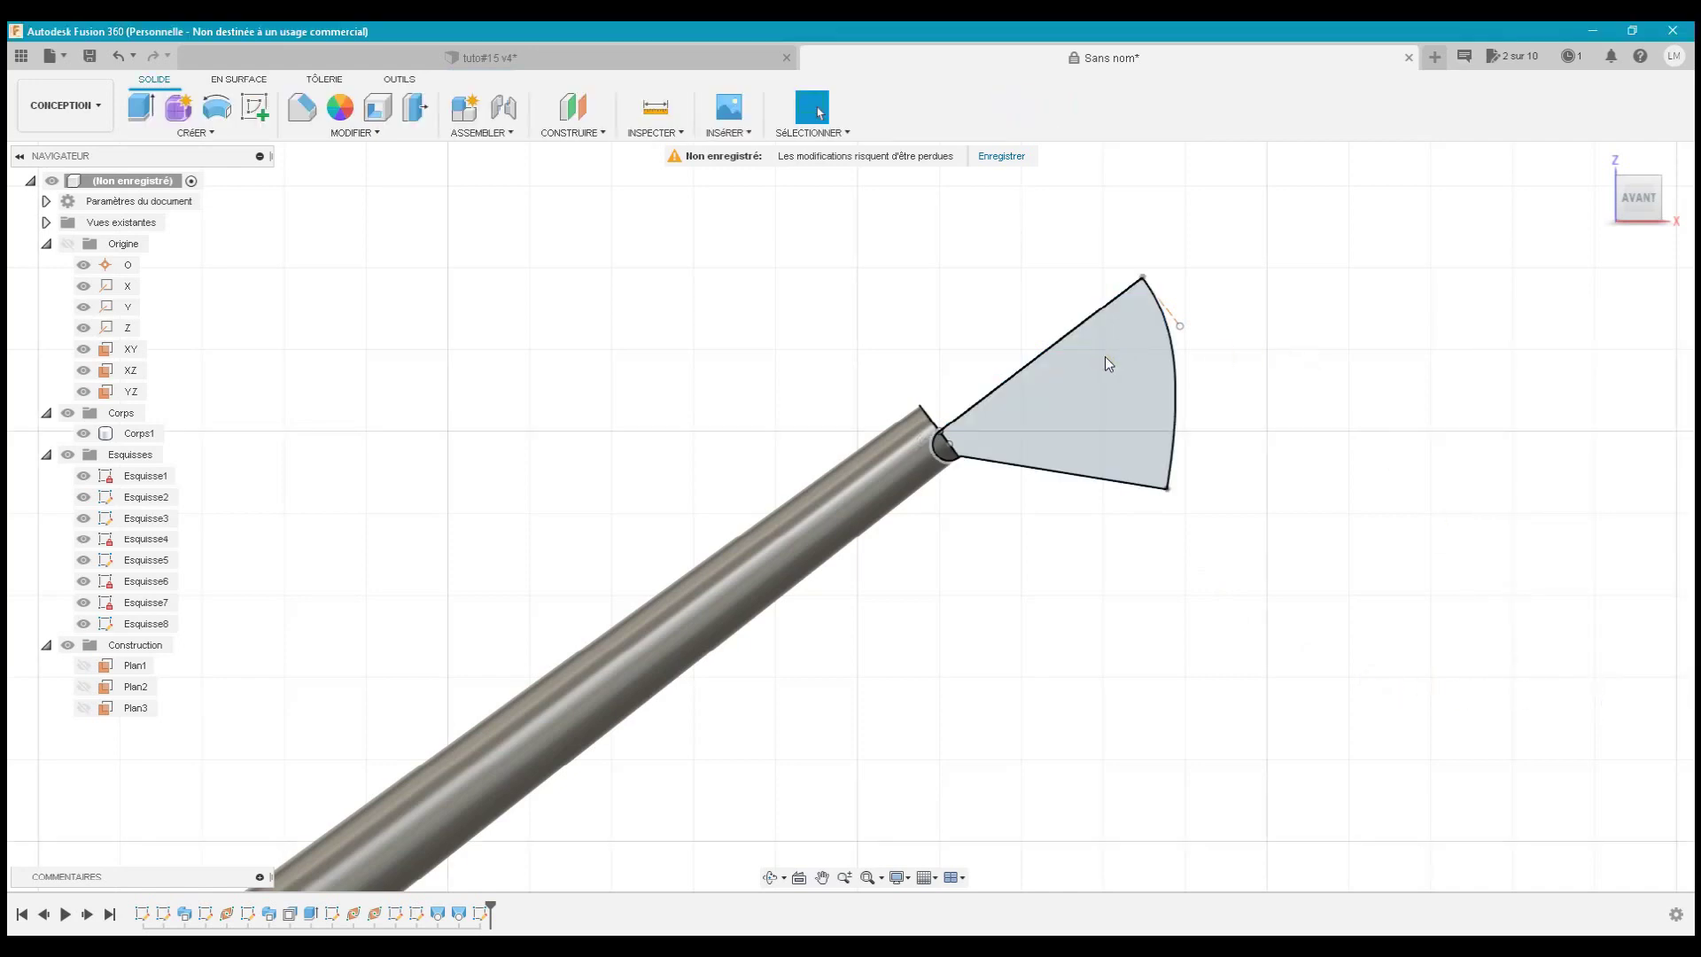
- Revolve the closed sprinkler head profile 360° around its axis line, joining it to the watering can body
scroll(1104, 356, down, 3)
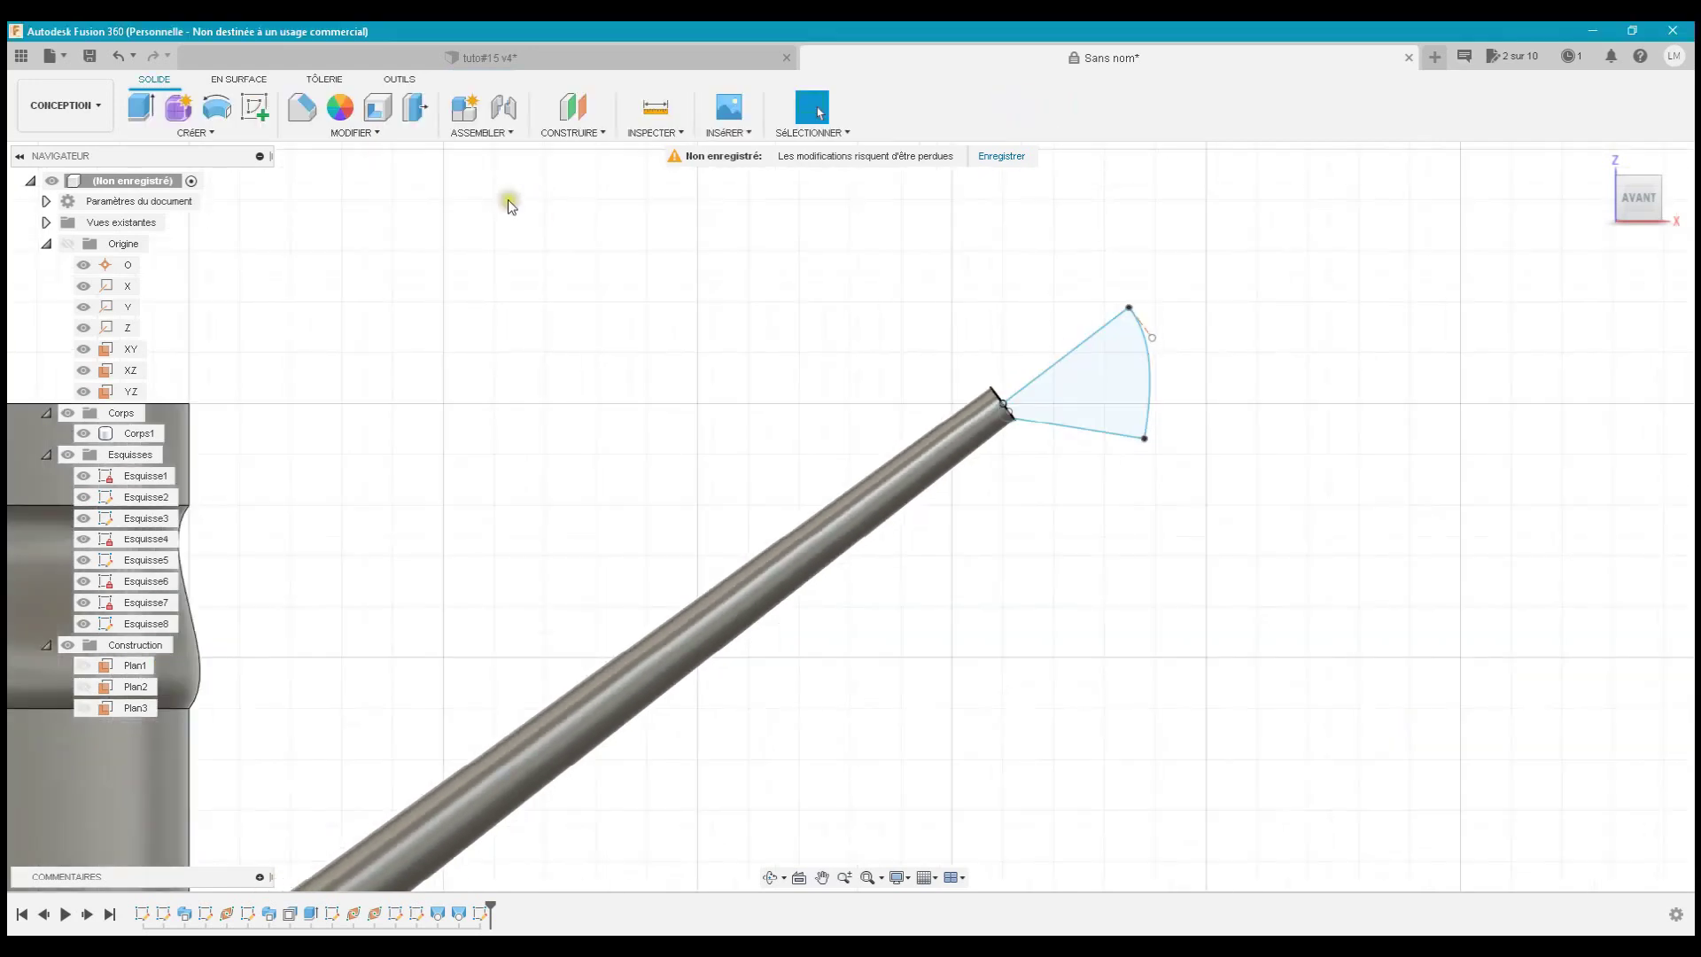
click(222, 118)
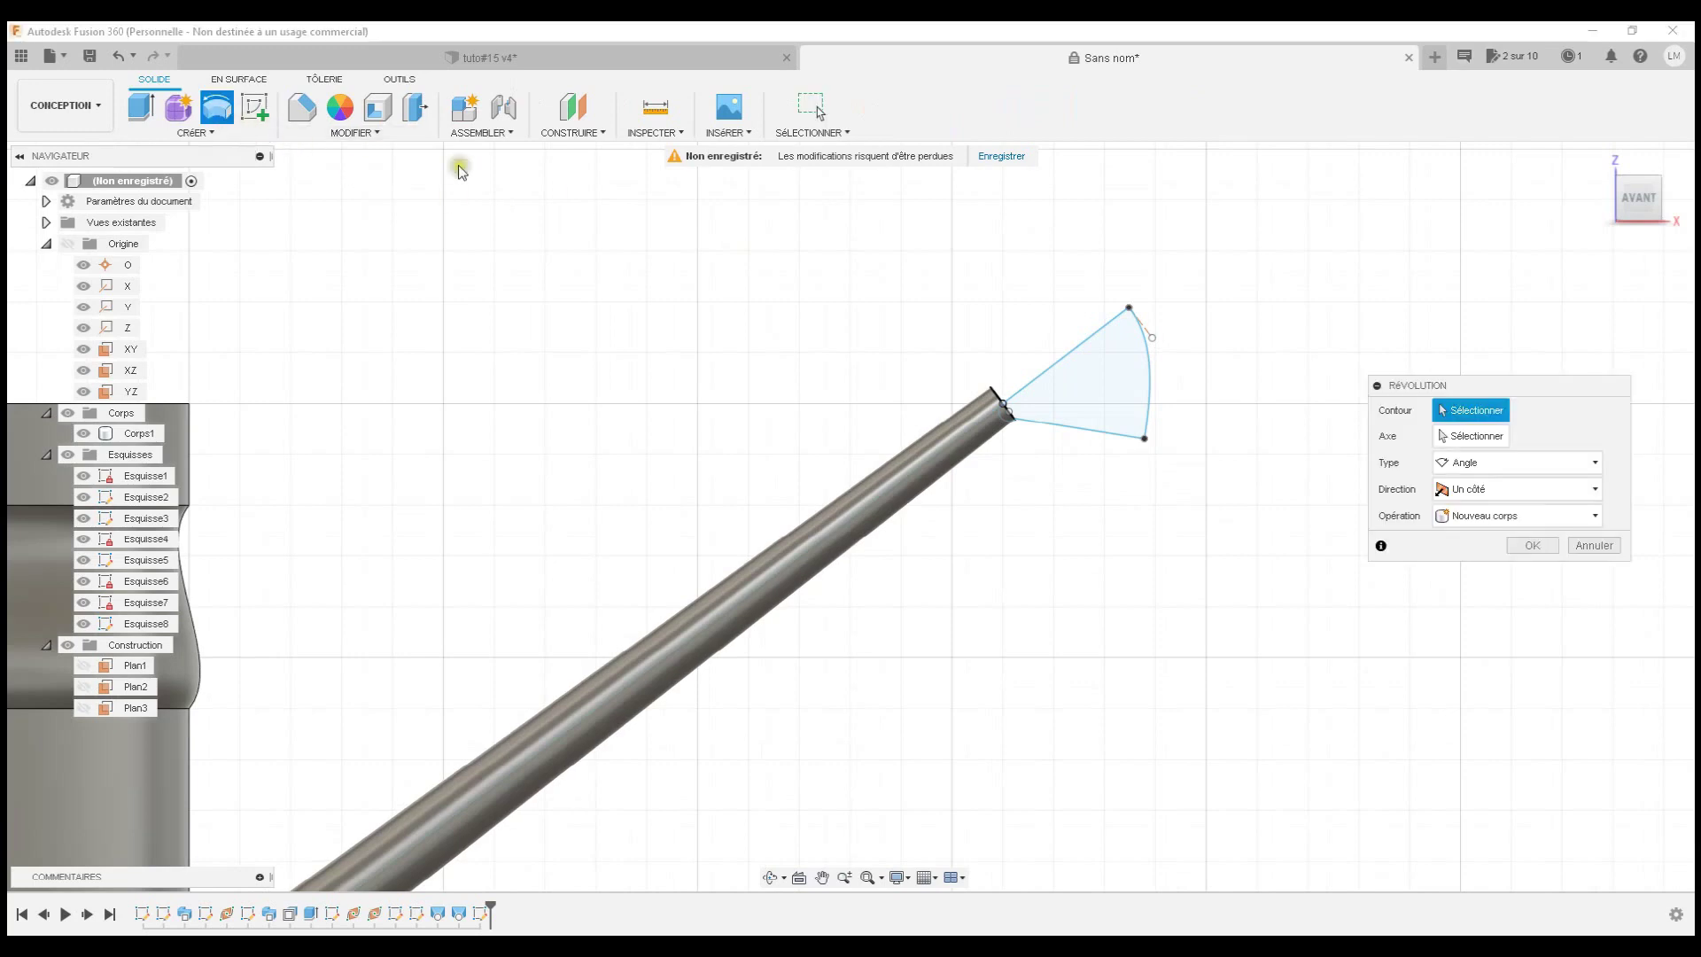
click(1118, 395)
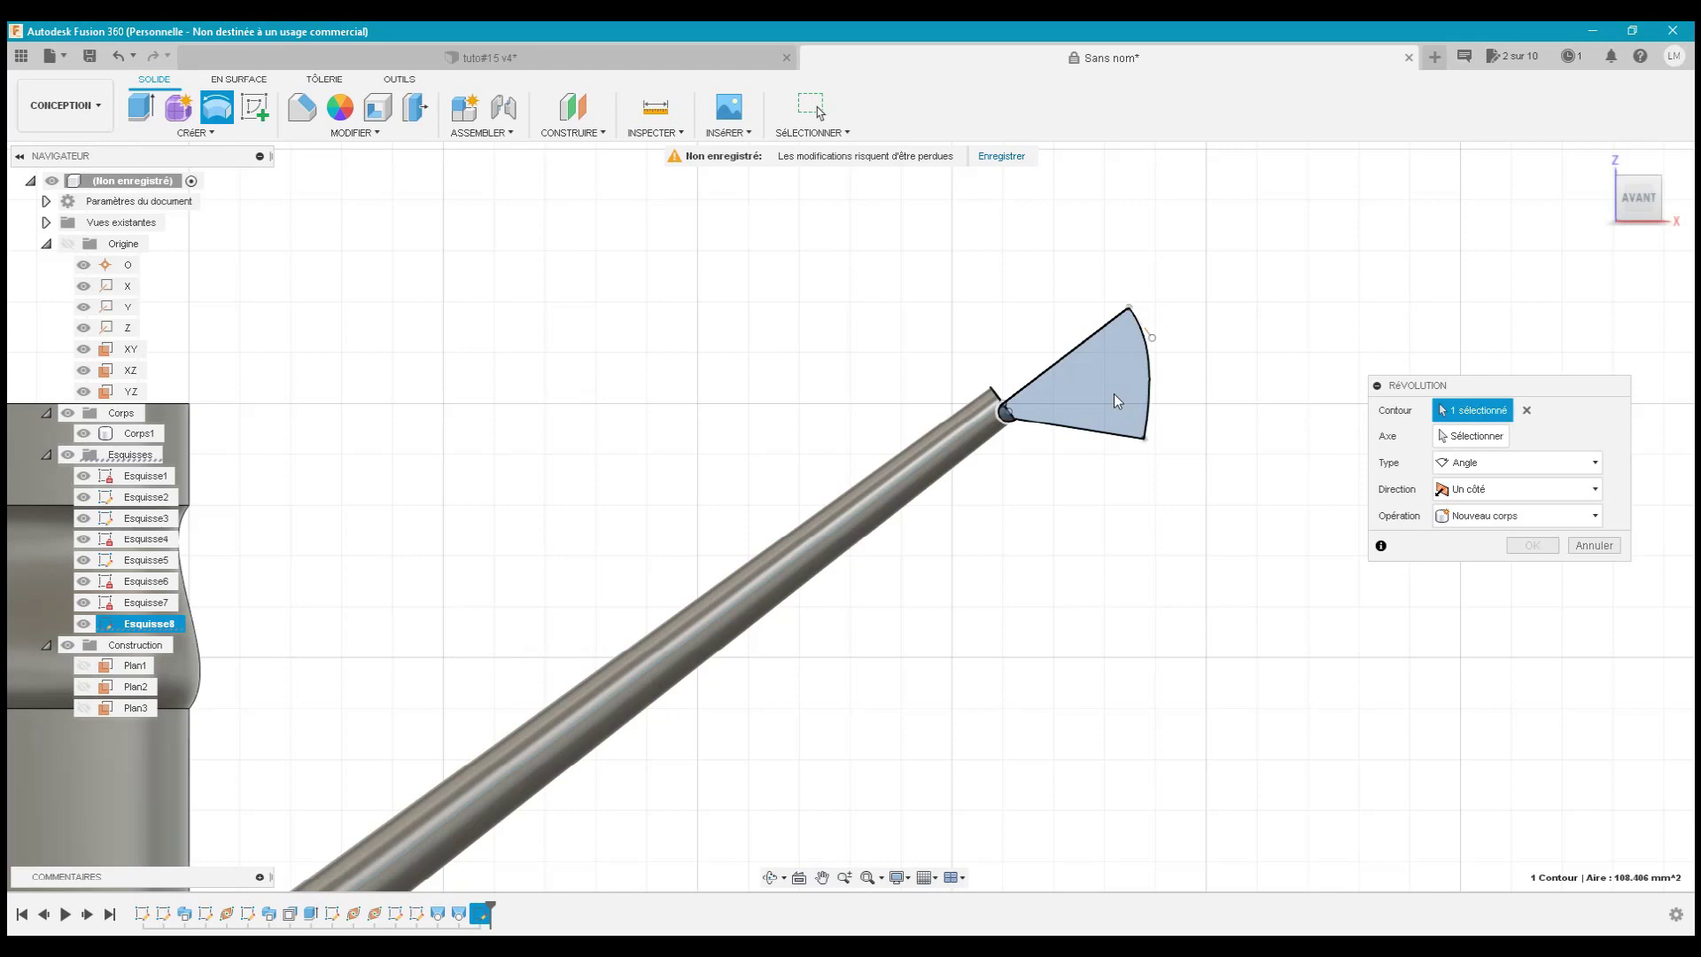
click(1466, 436)
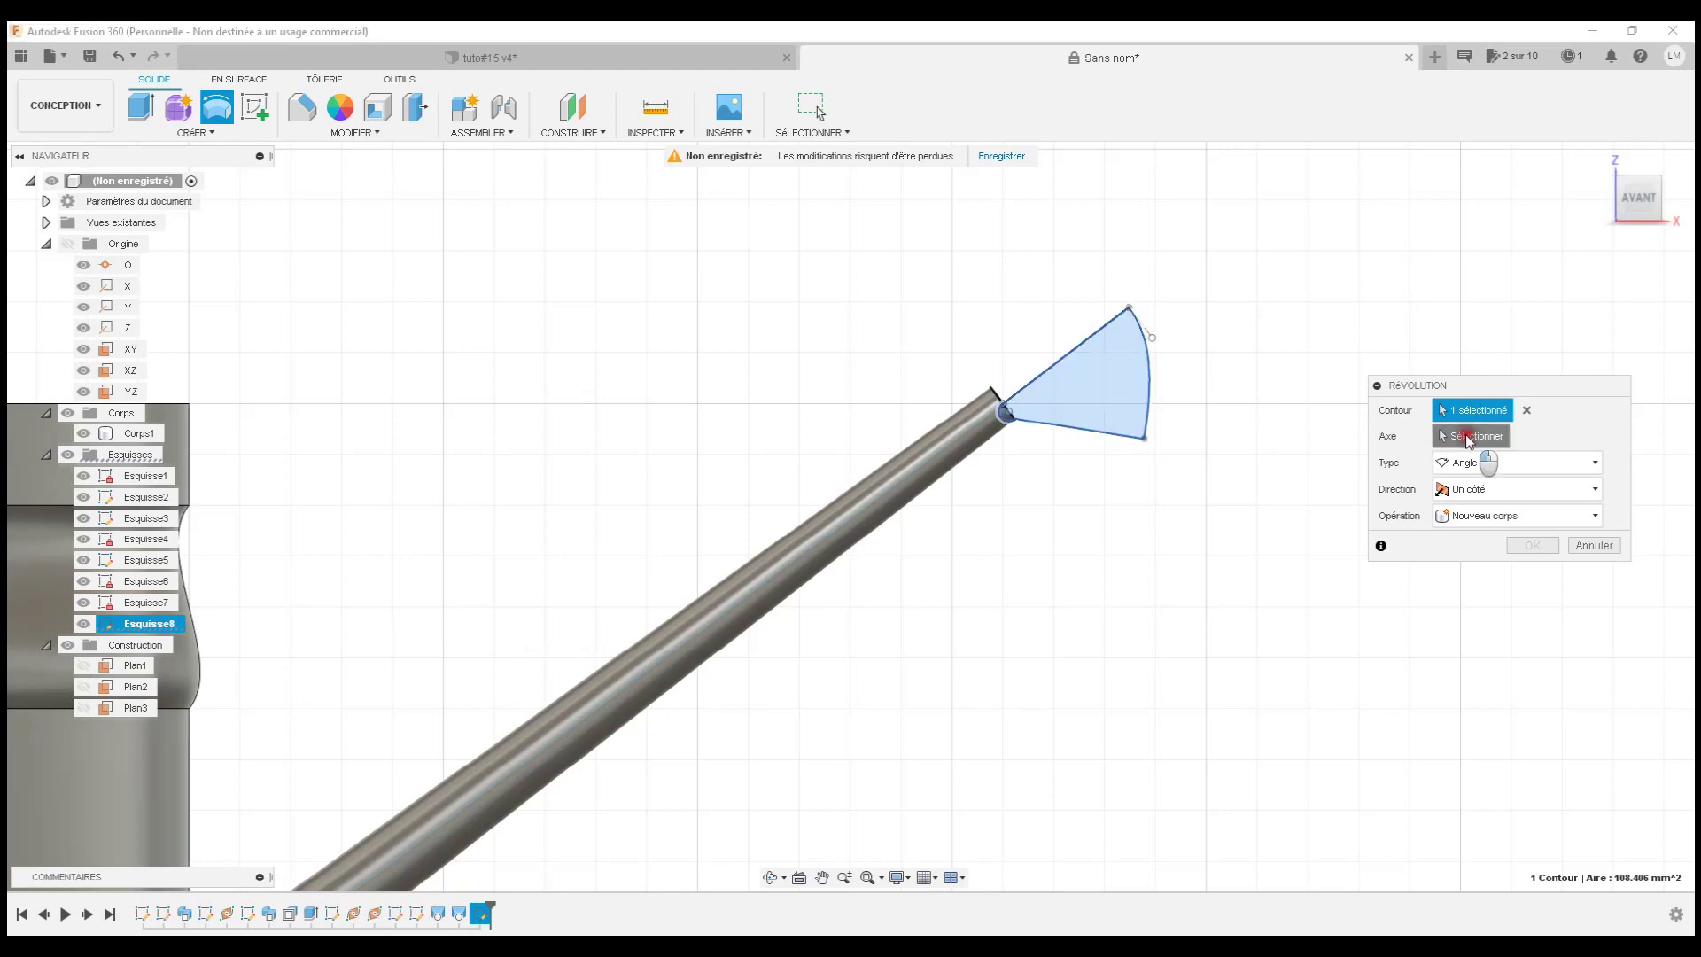
click(1103, 329)
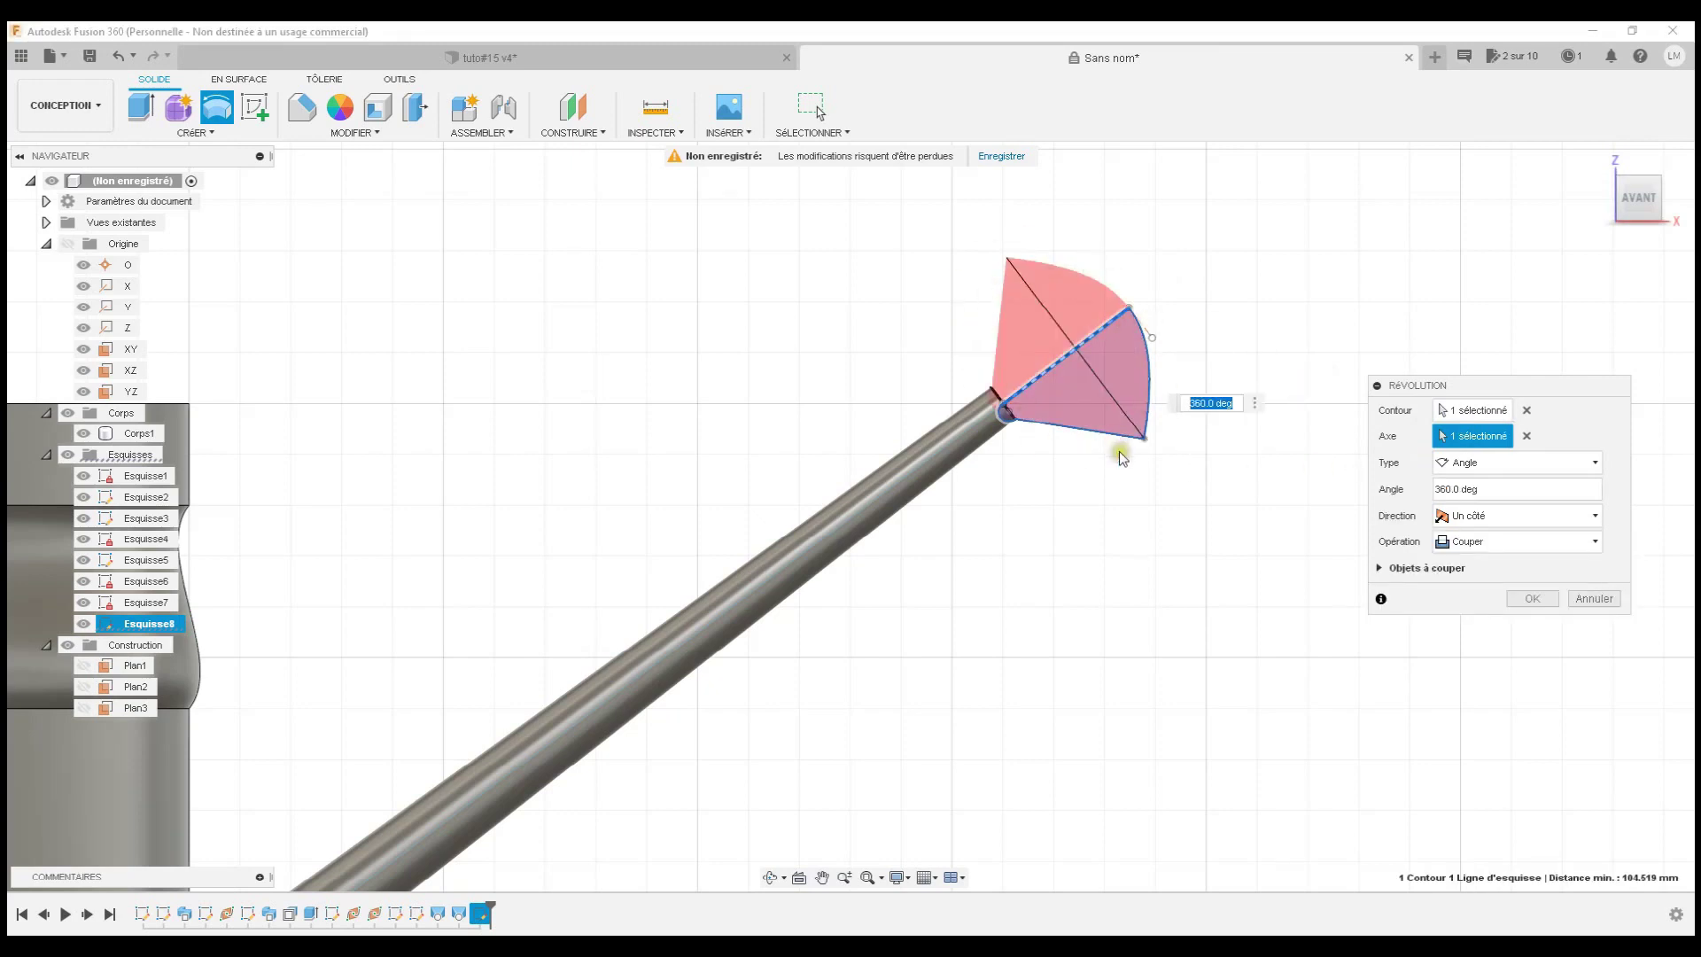
click(1517, 542)
click(1499, 567)
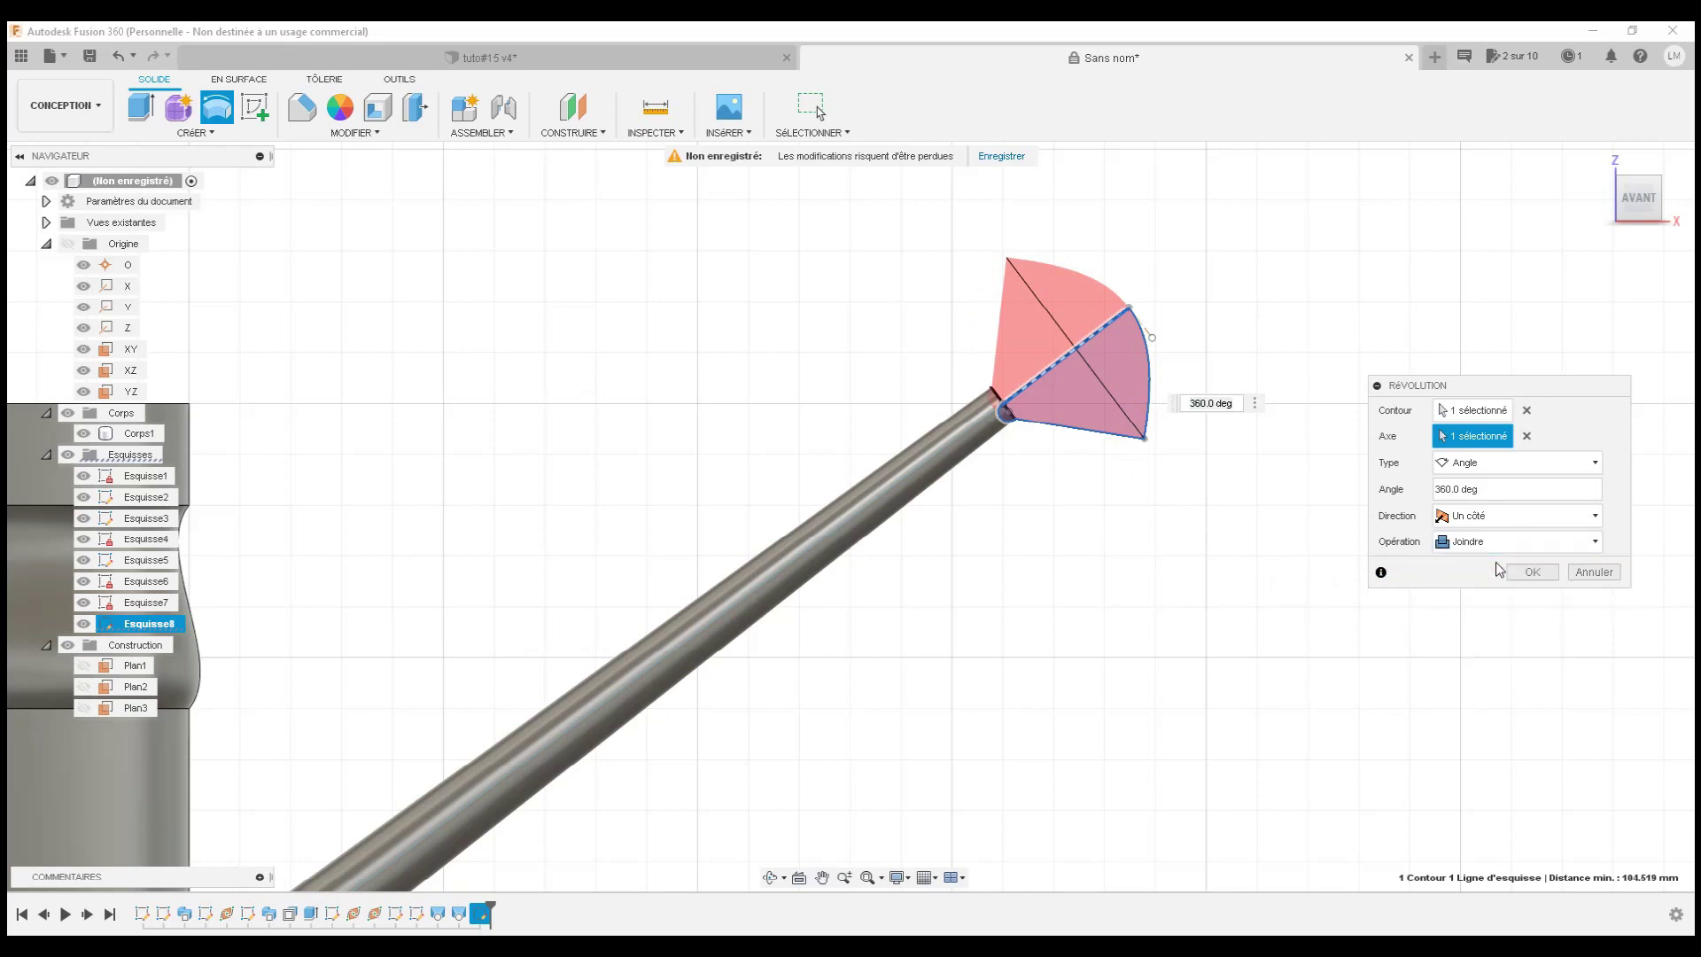
click(1531, 573)
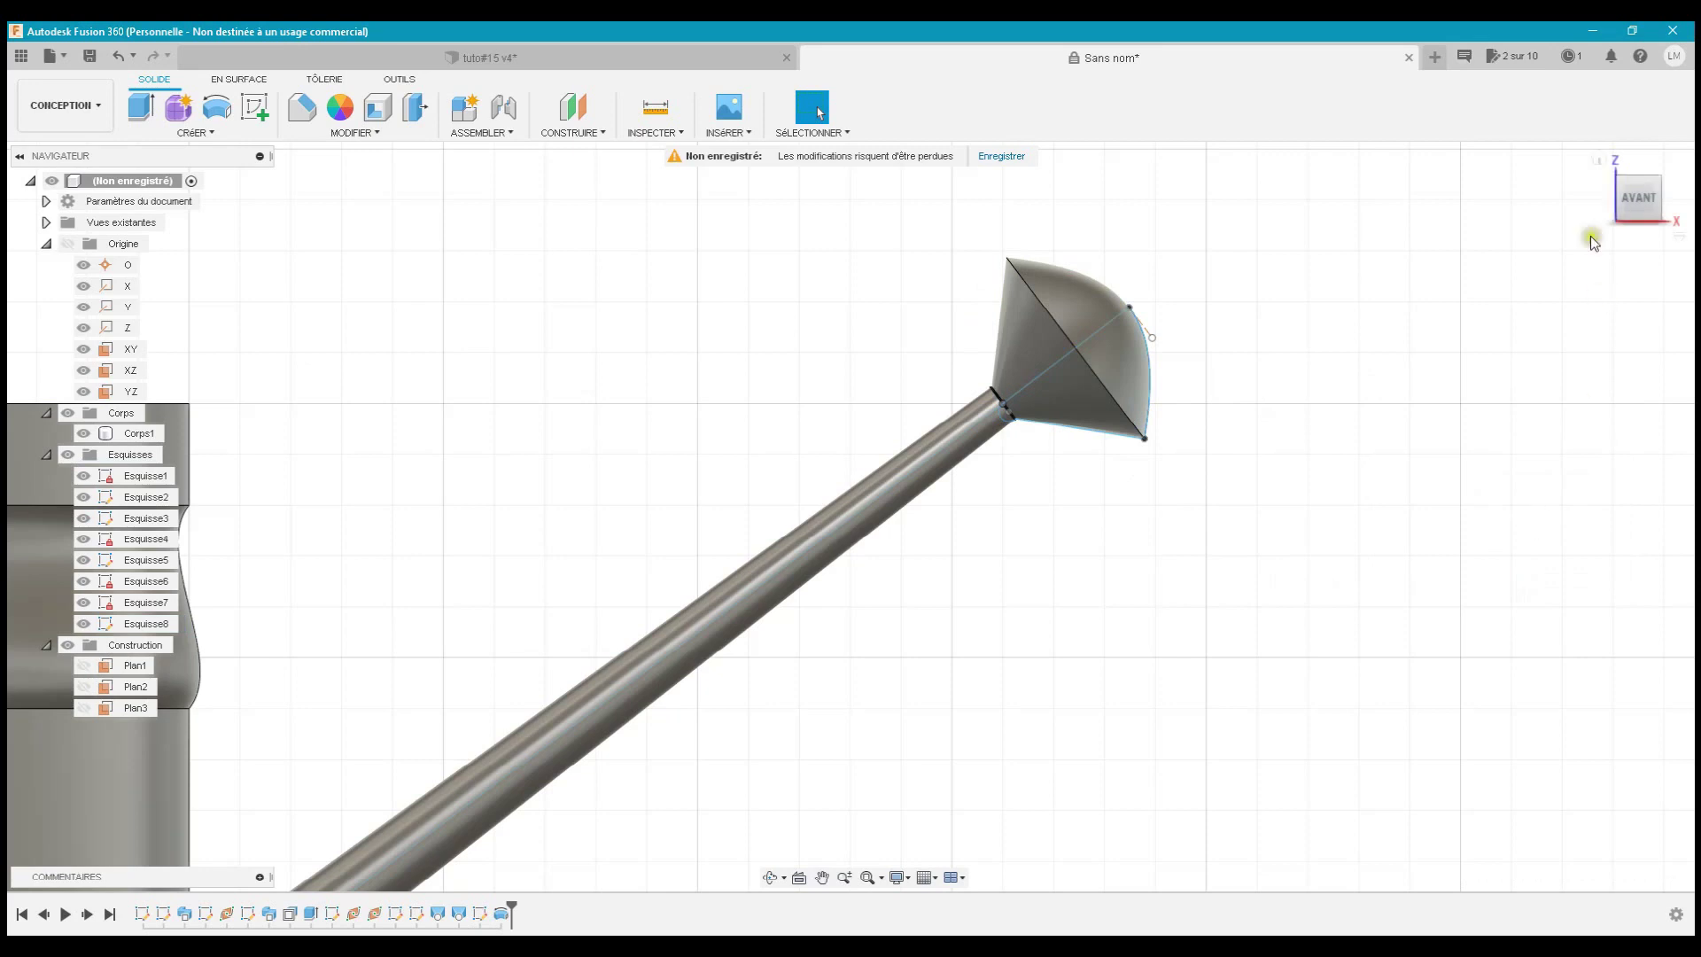
- Examine the hole pattern on the sprinkler head of the finished tuto#15 v4 watering can, and return to the unsaved model
click(1599, 160)
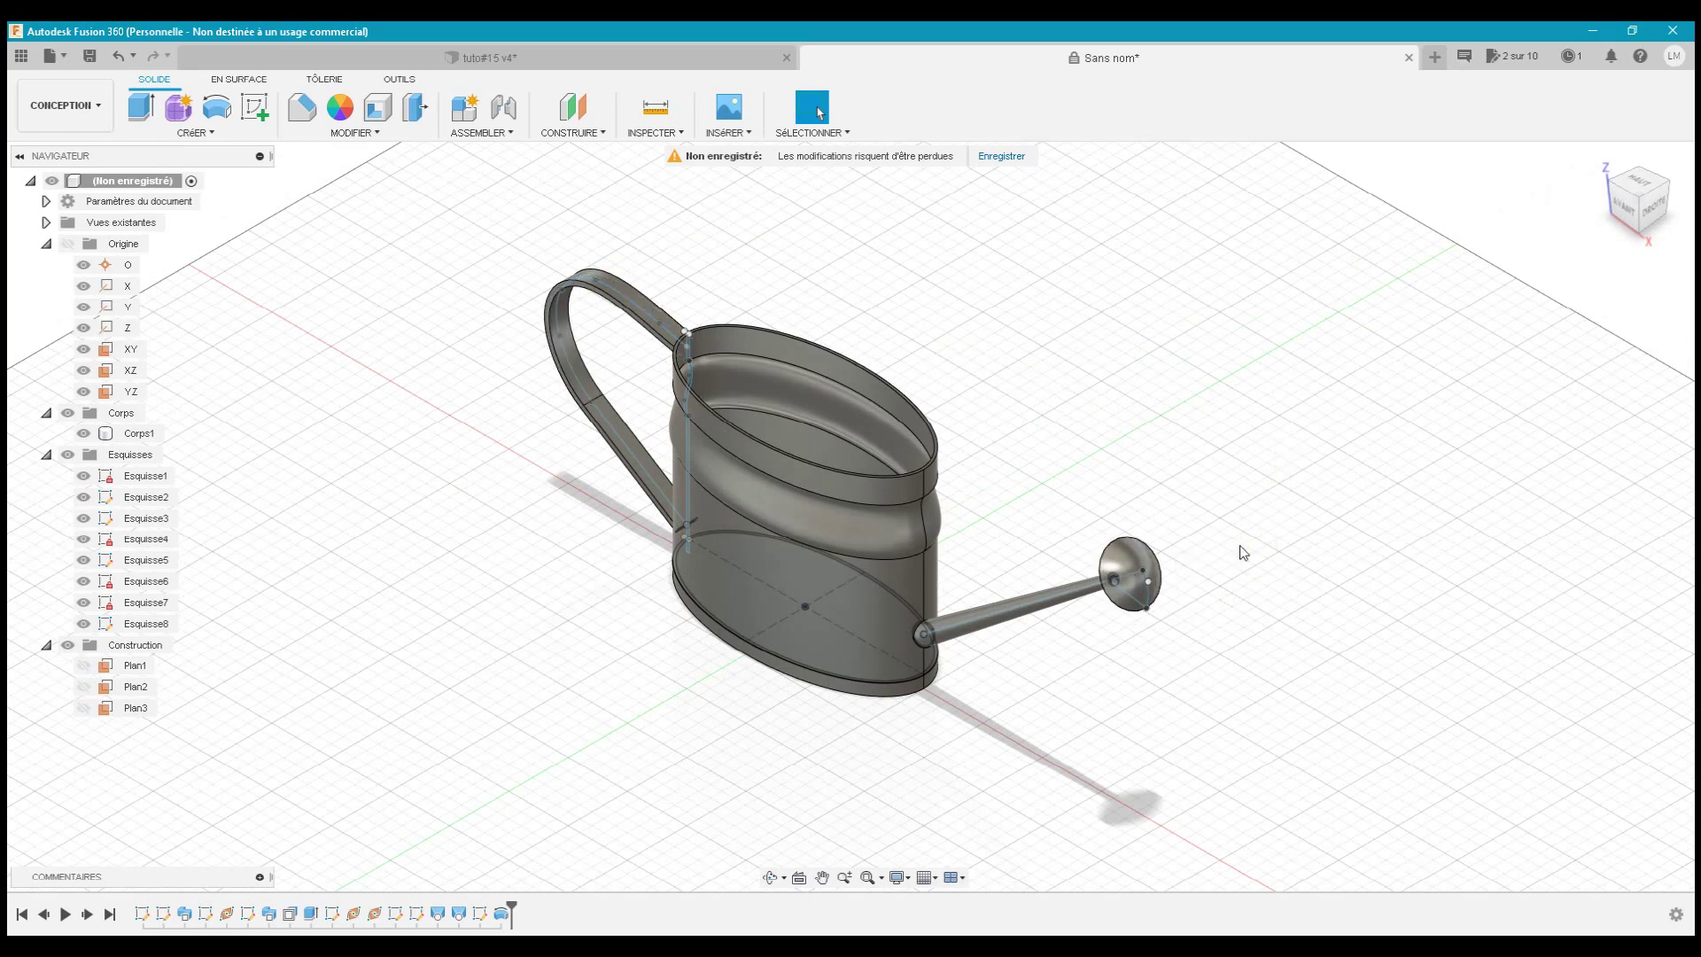
click(641, 55)
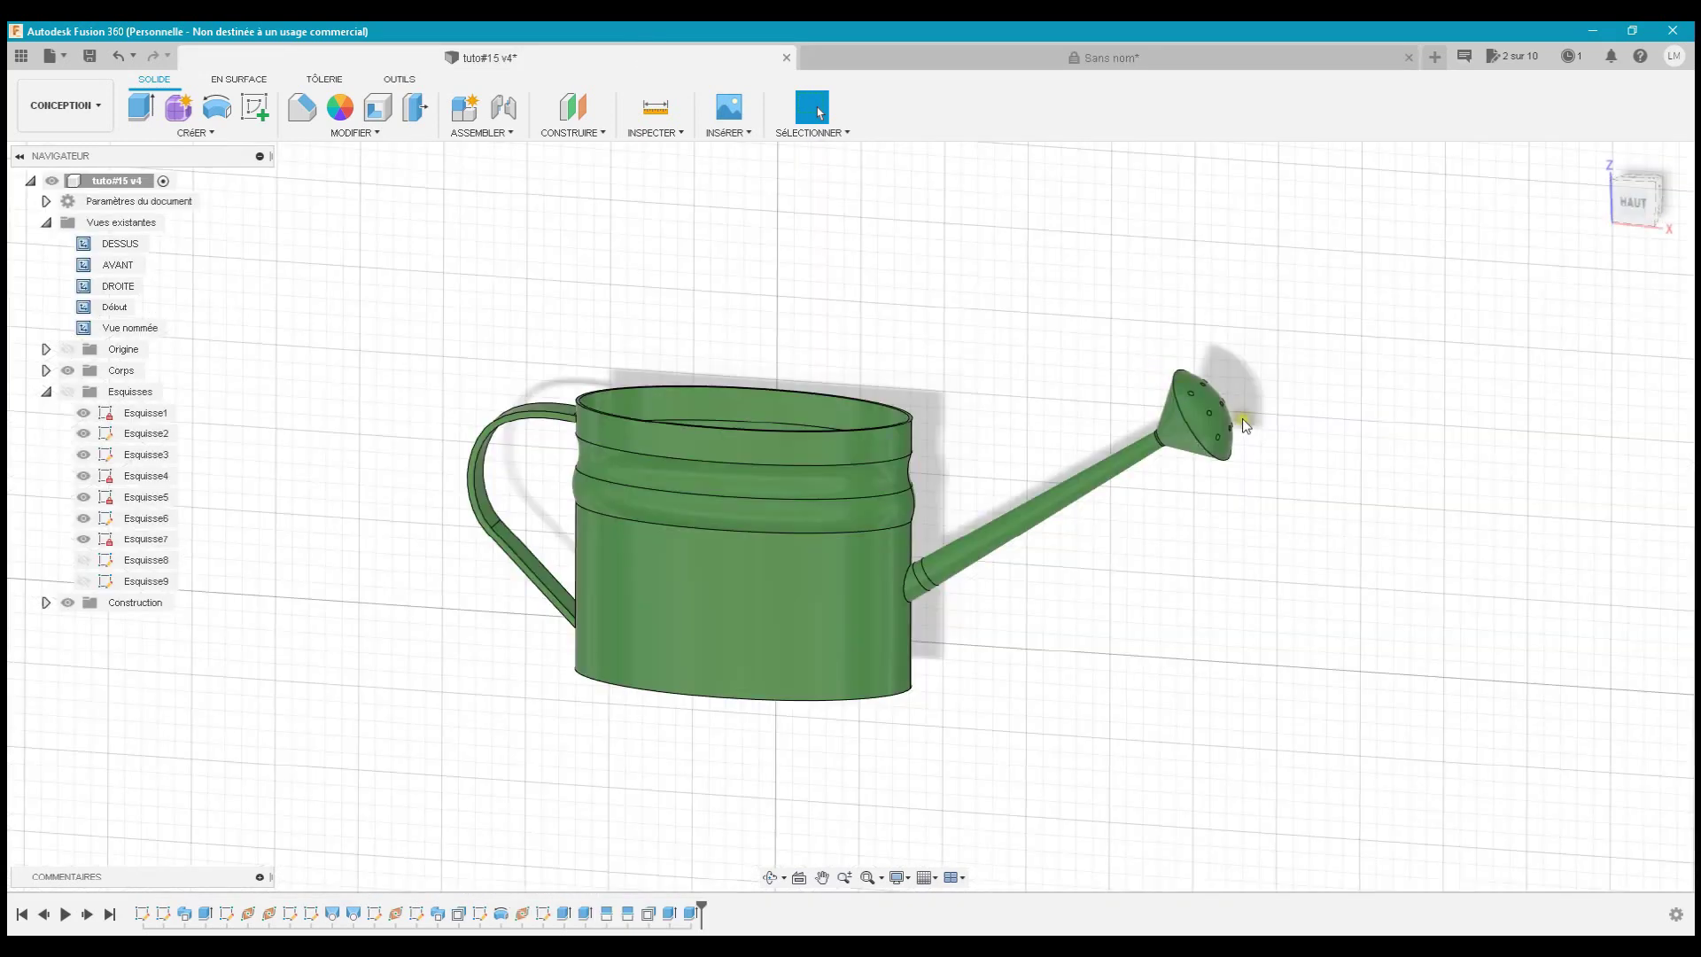
shift+middle_drag(1241, 418, 1145, 450)
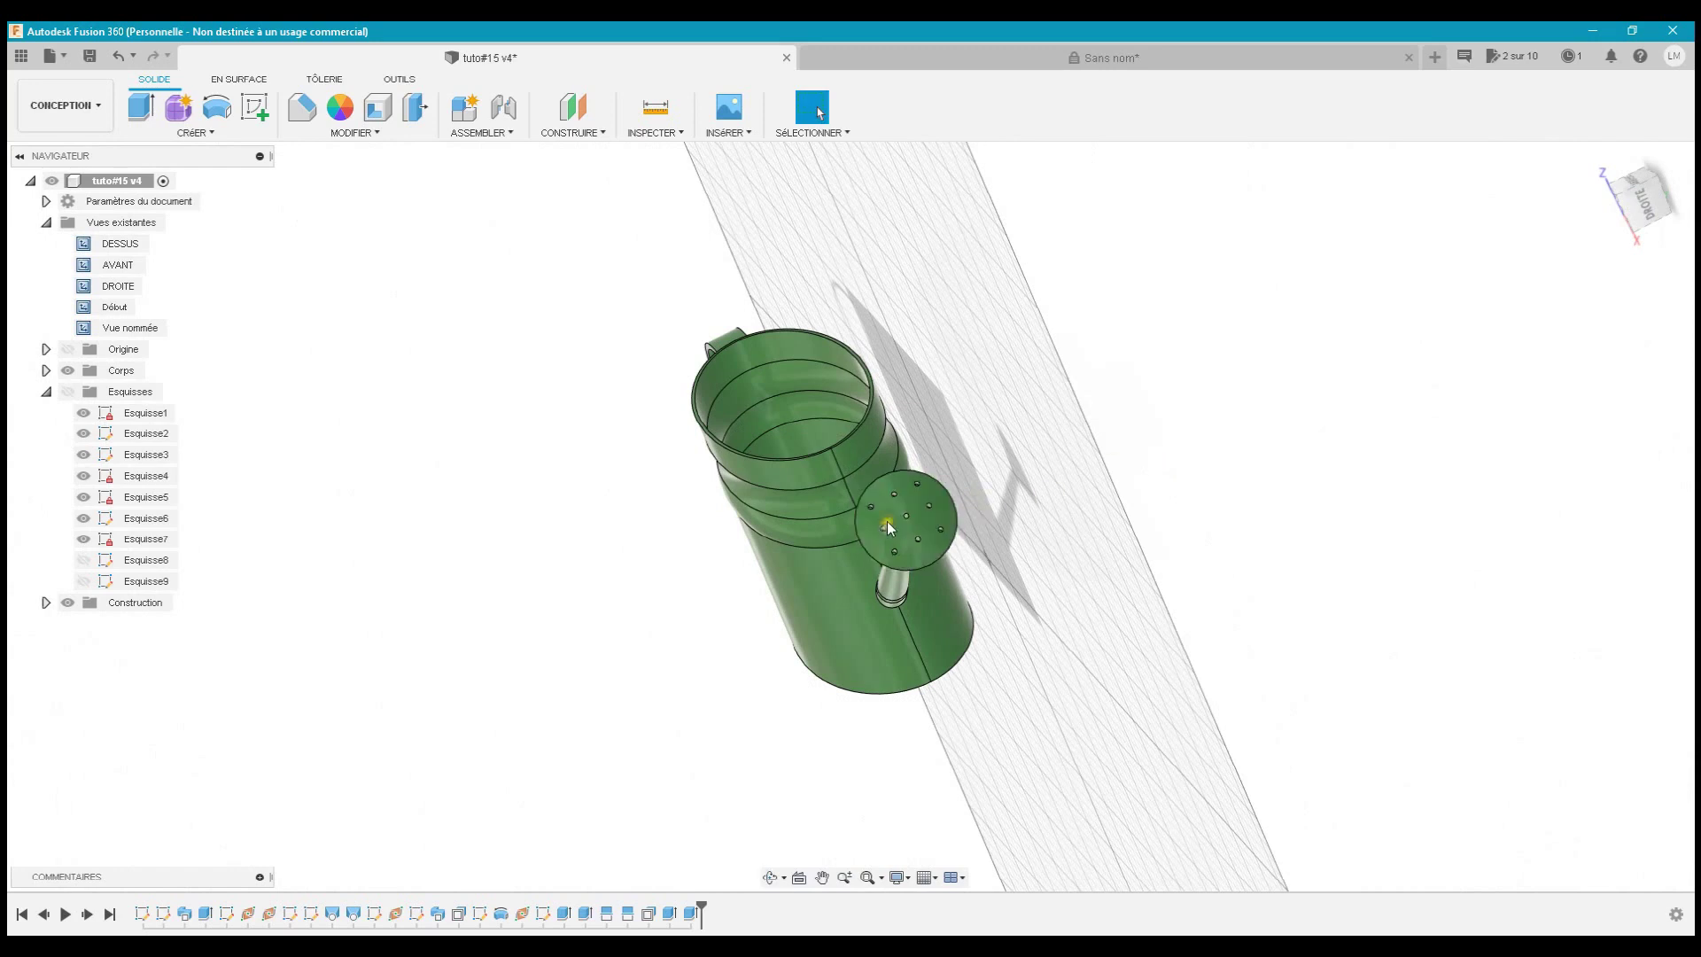
click(1012, 57)
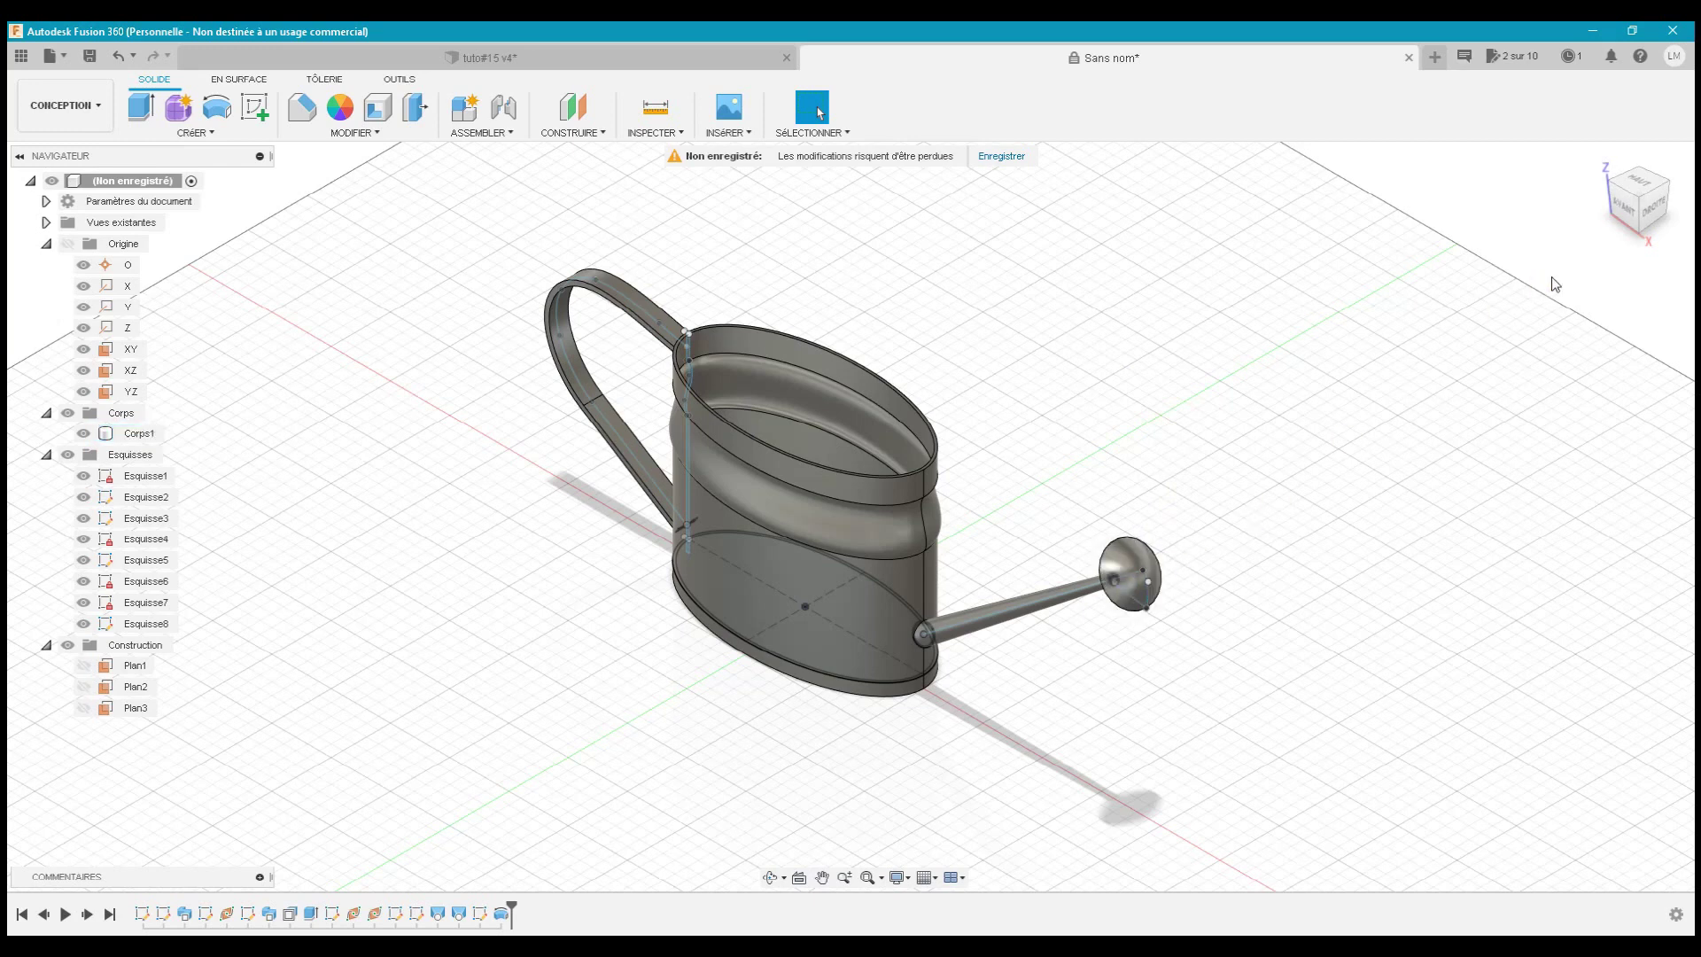
- Create a construction plane tangent to the sprinkler head's curved outer face at the sketch point at its centre
click(1618, 209)
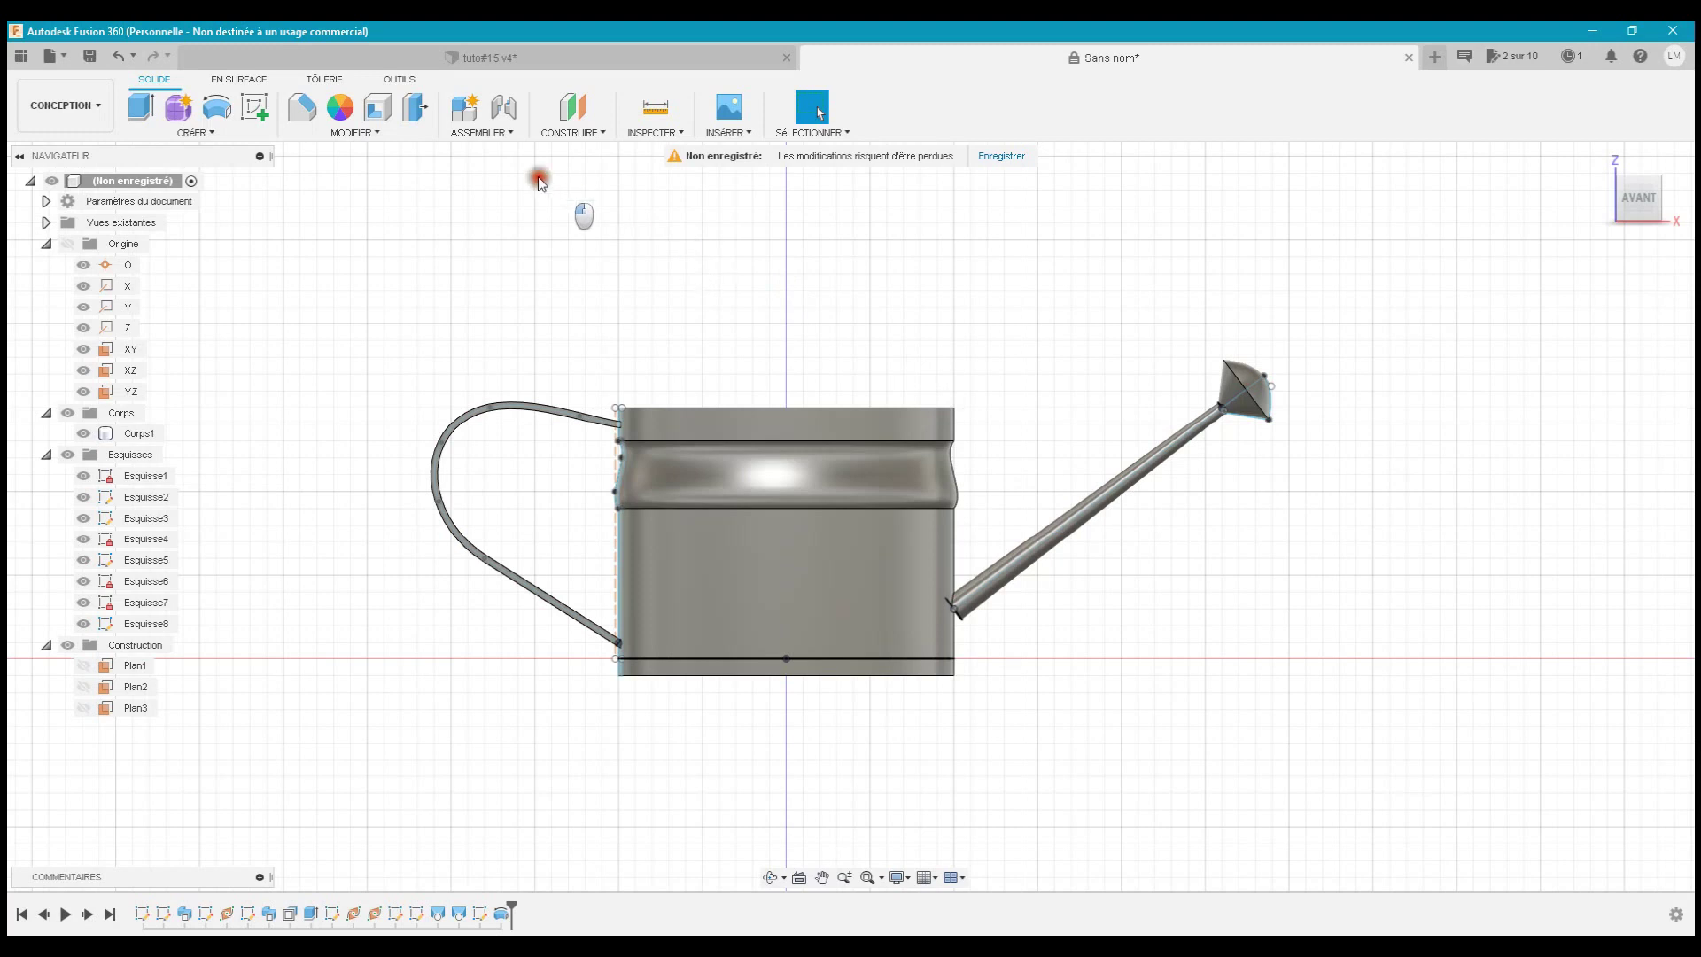
click(567, 133)
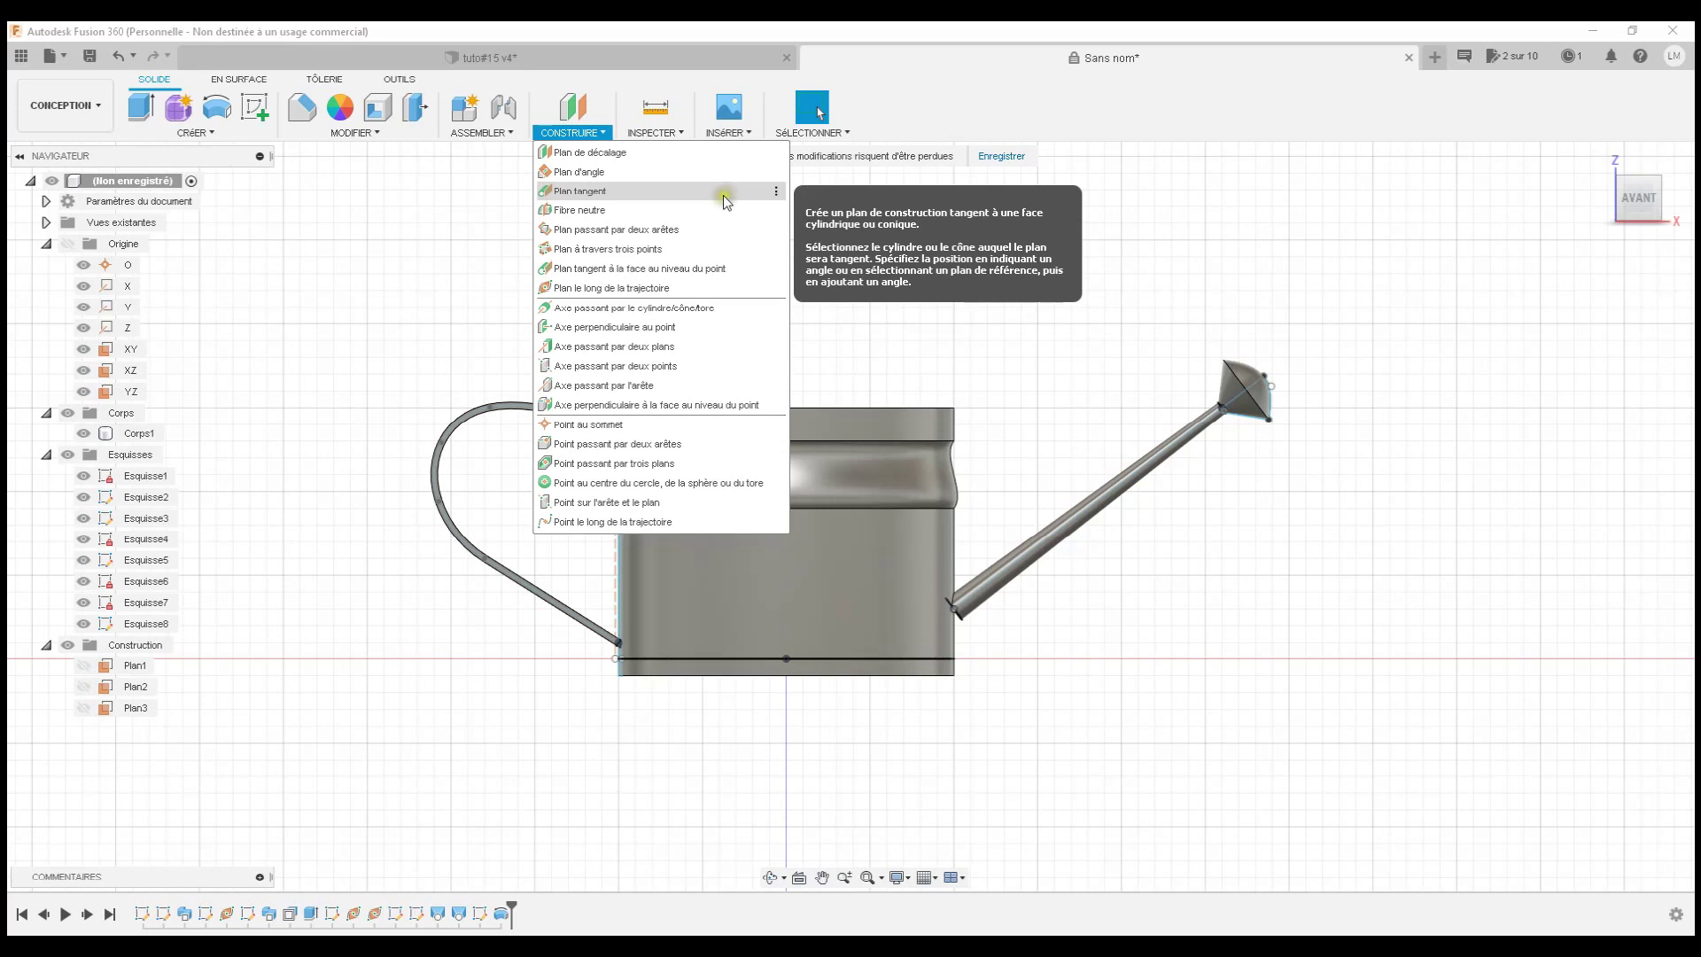
click(730, 270)
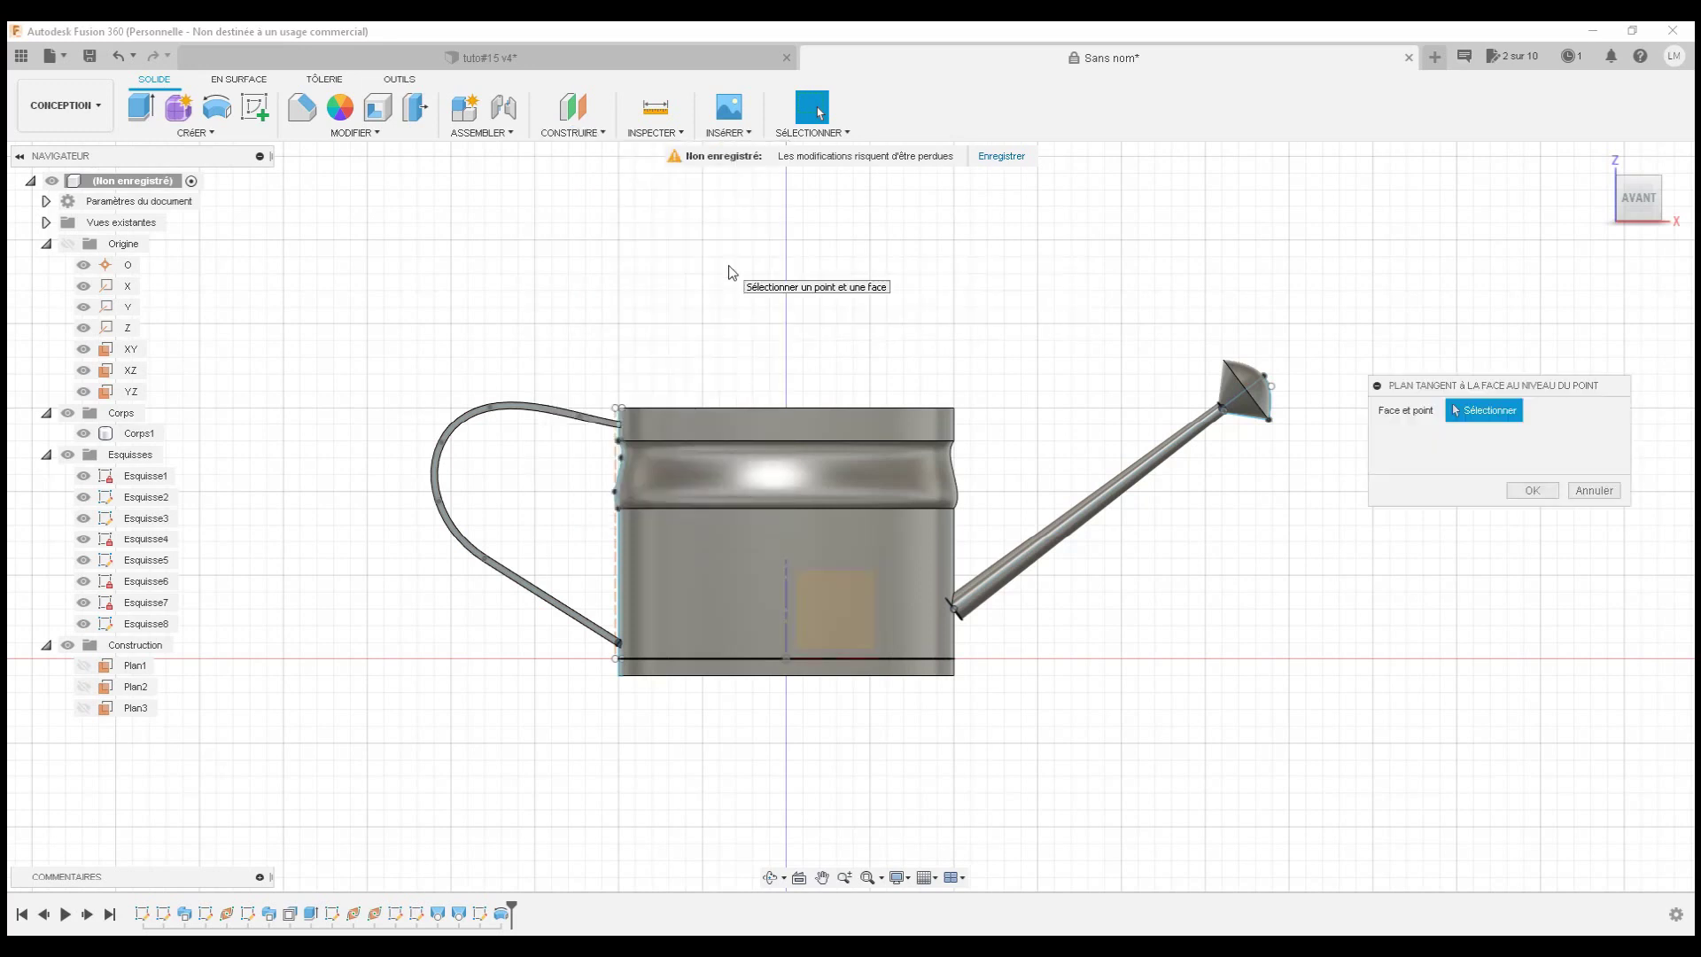
mouse_move(1579, 232)
shift+middle_down()
mouse_move(1584, 218)
mouse_move(1549, 221)
shift+middle_up()
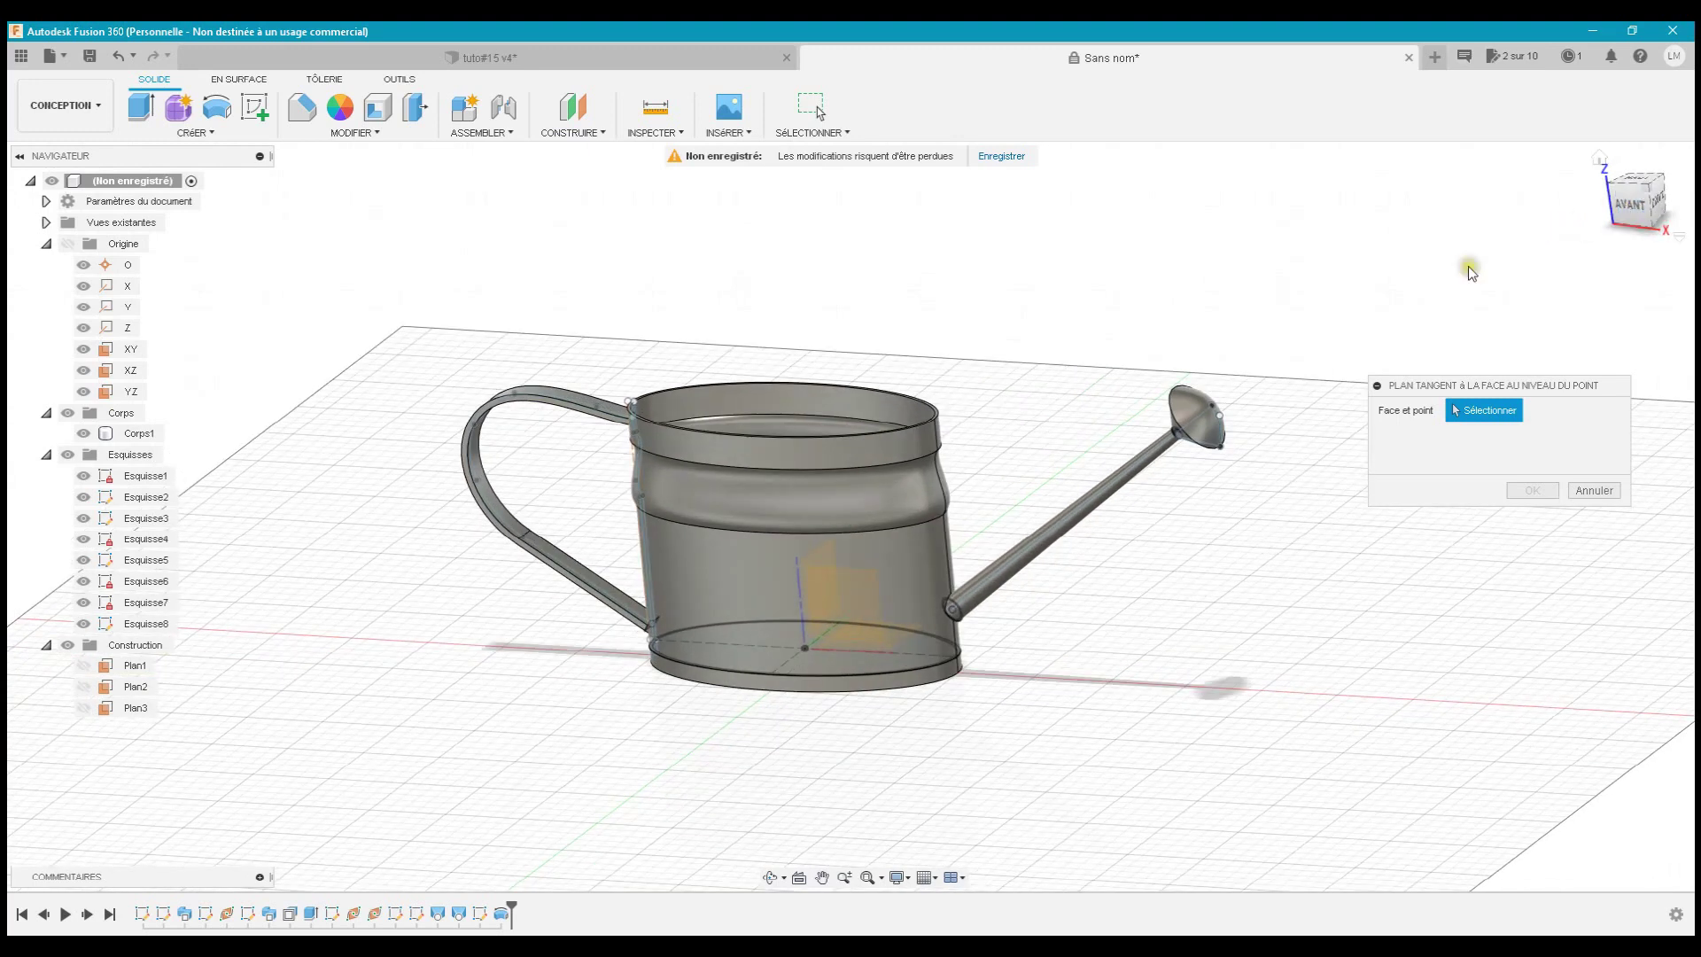
click(1210, 418)
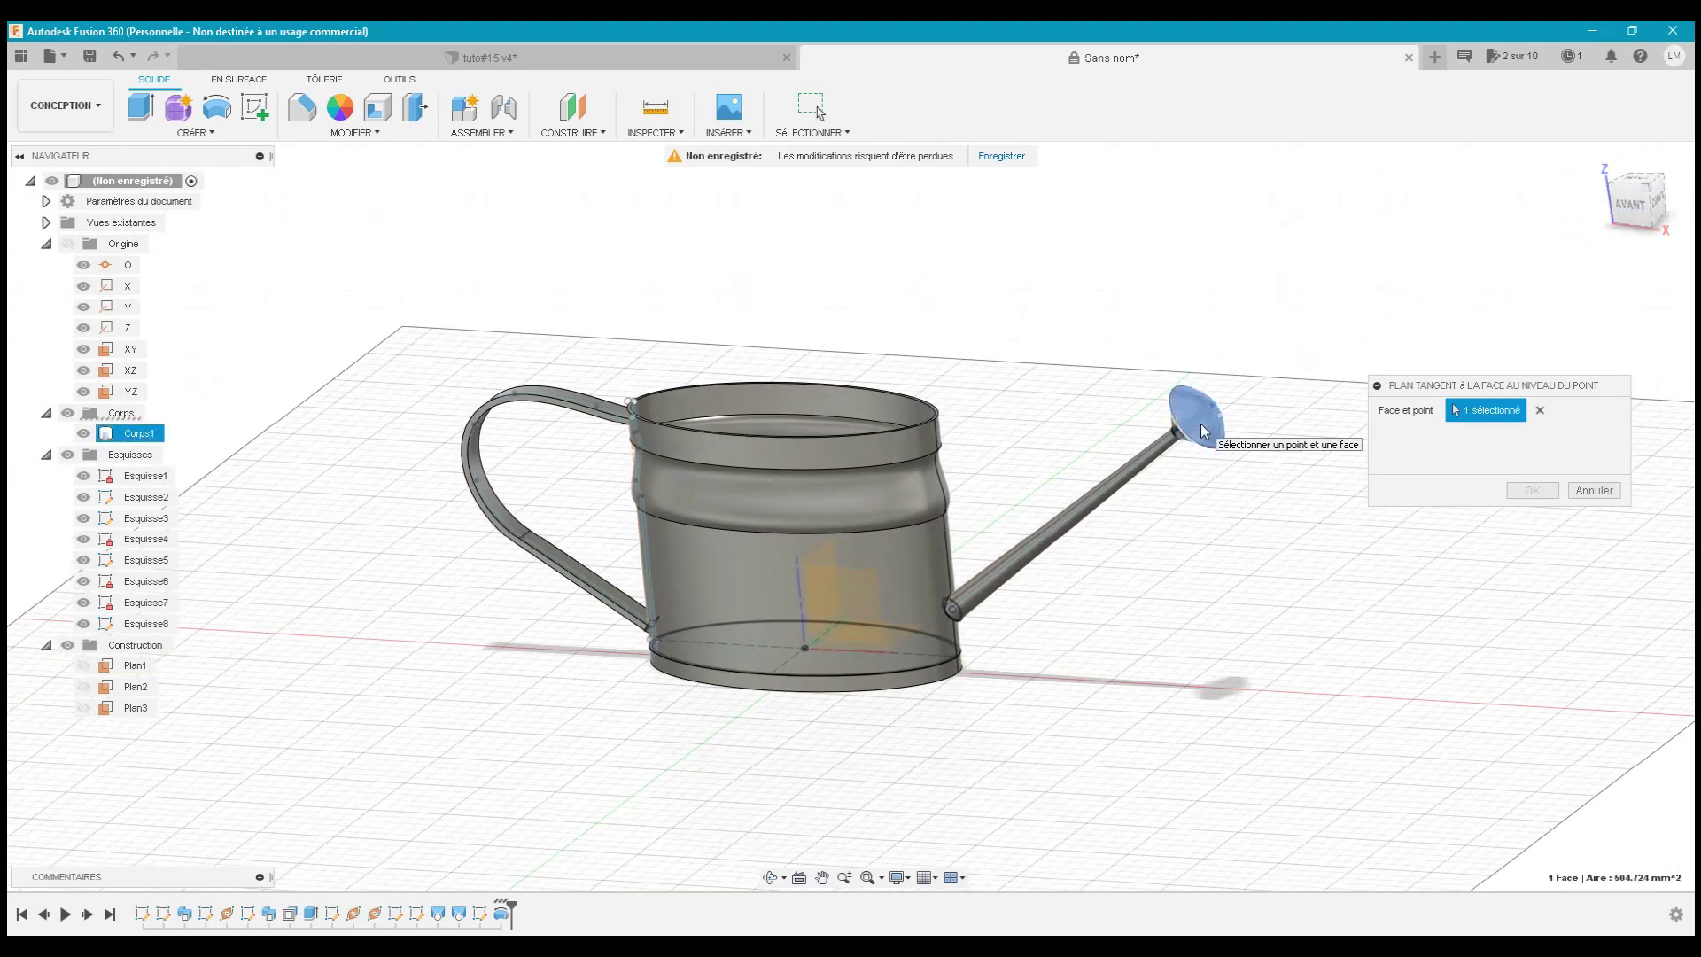
scroll(1203, 432, up, 5)
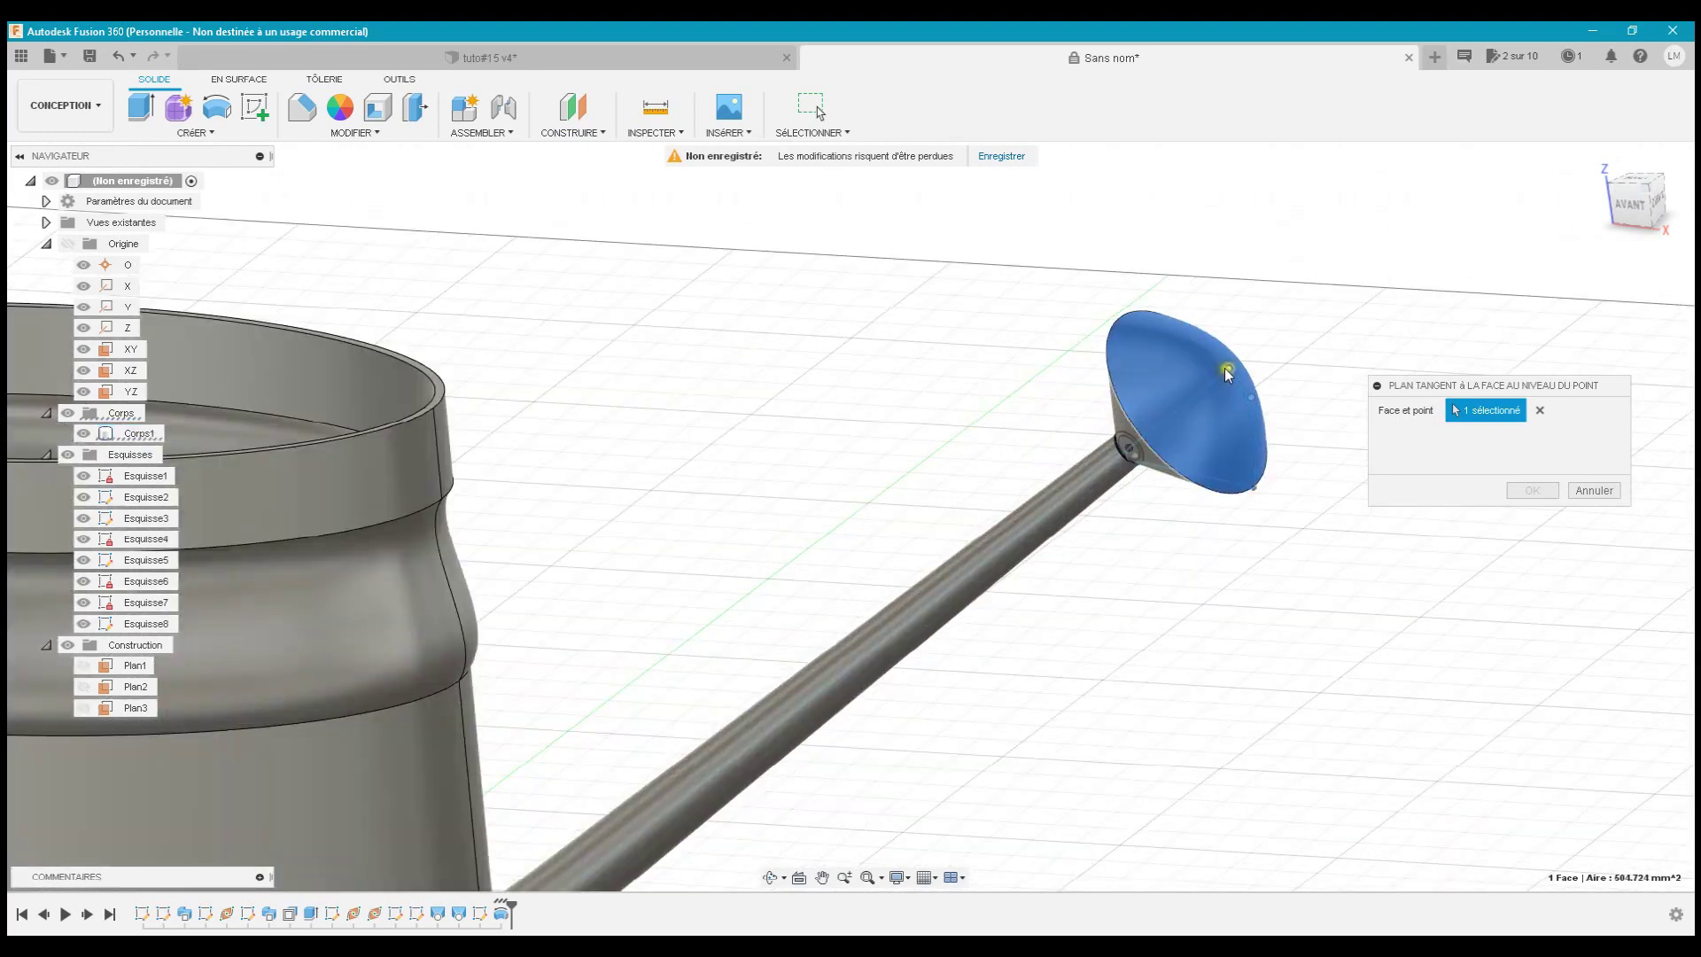
click(1228, 370)
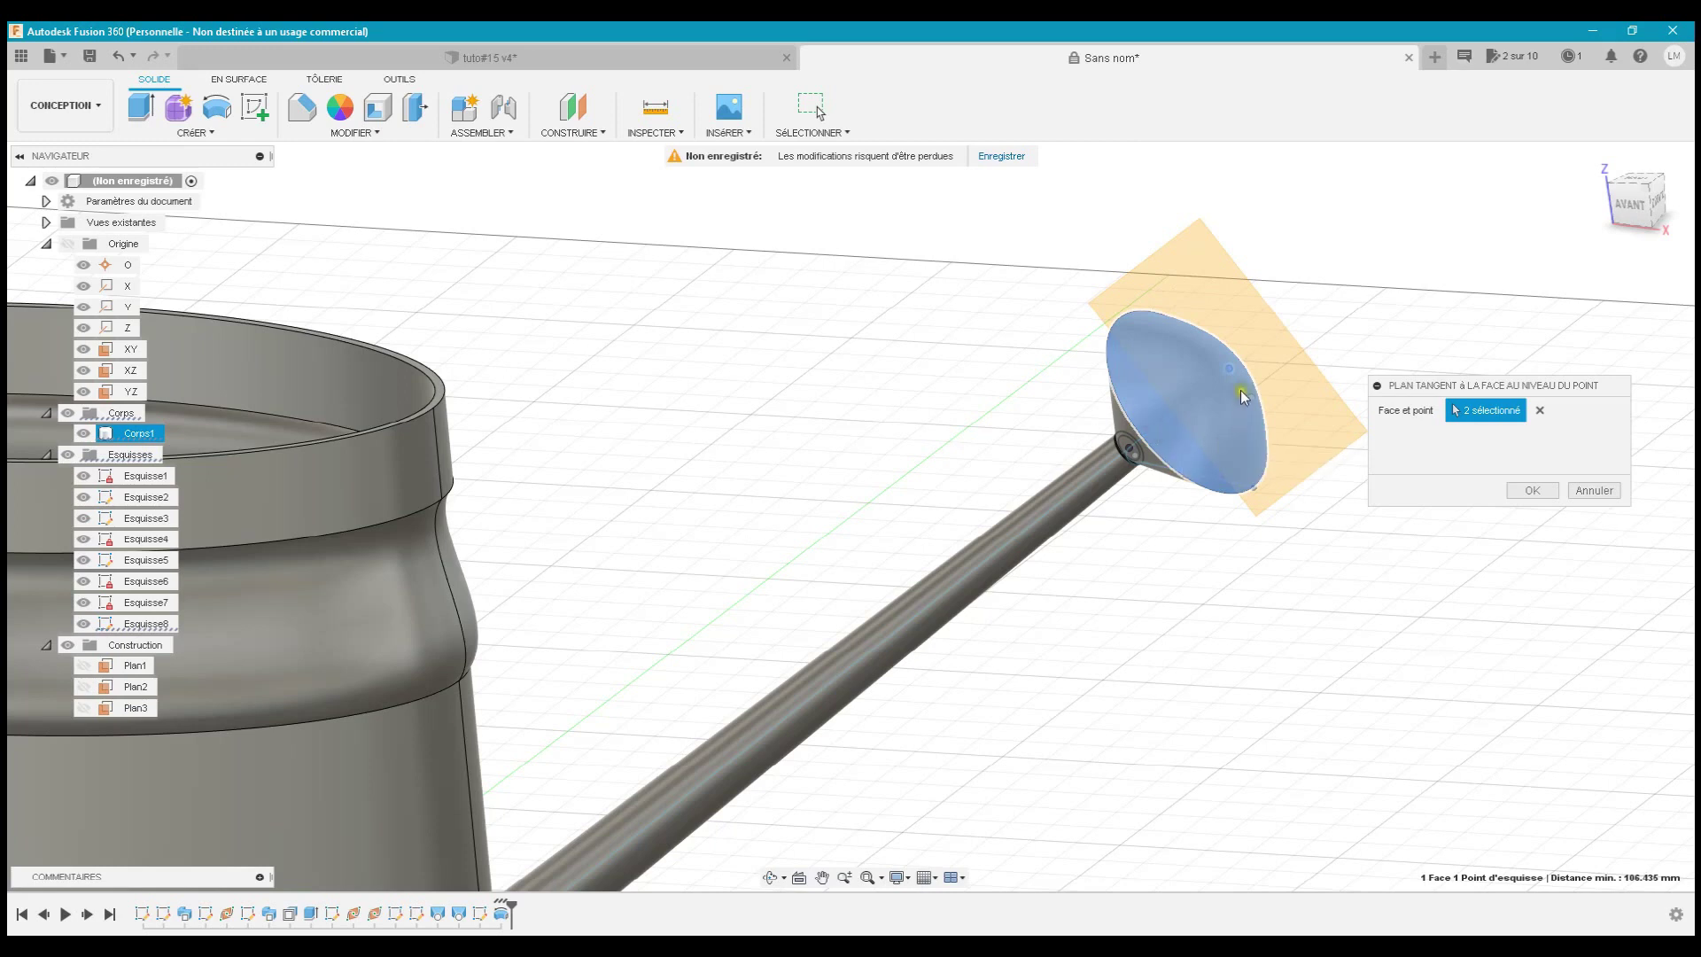
click(1521, 492)
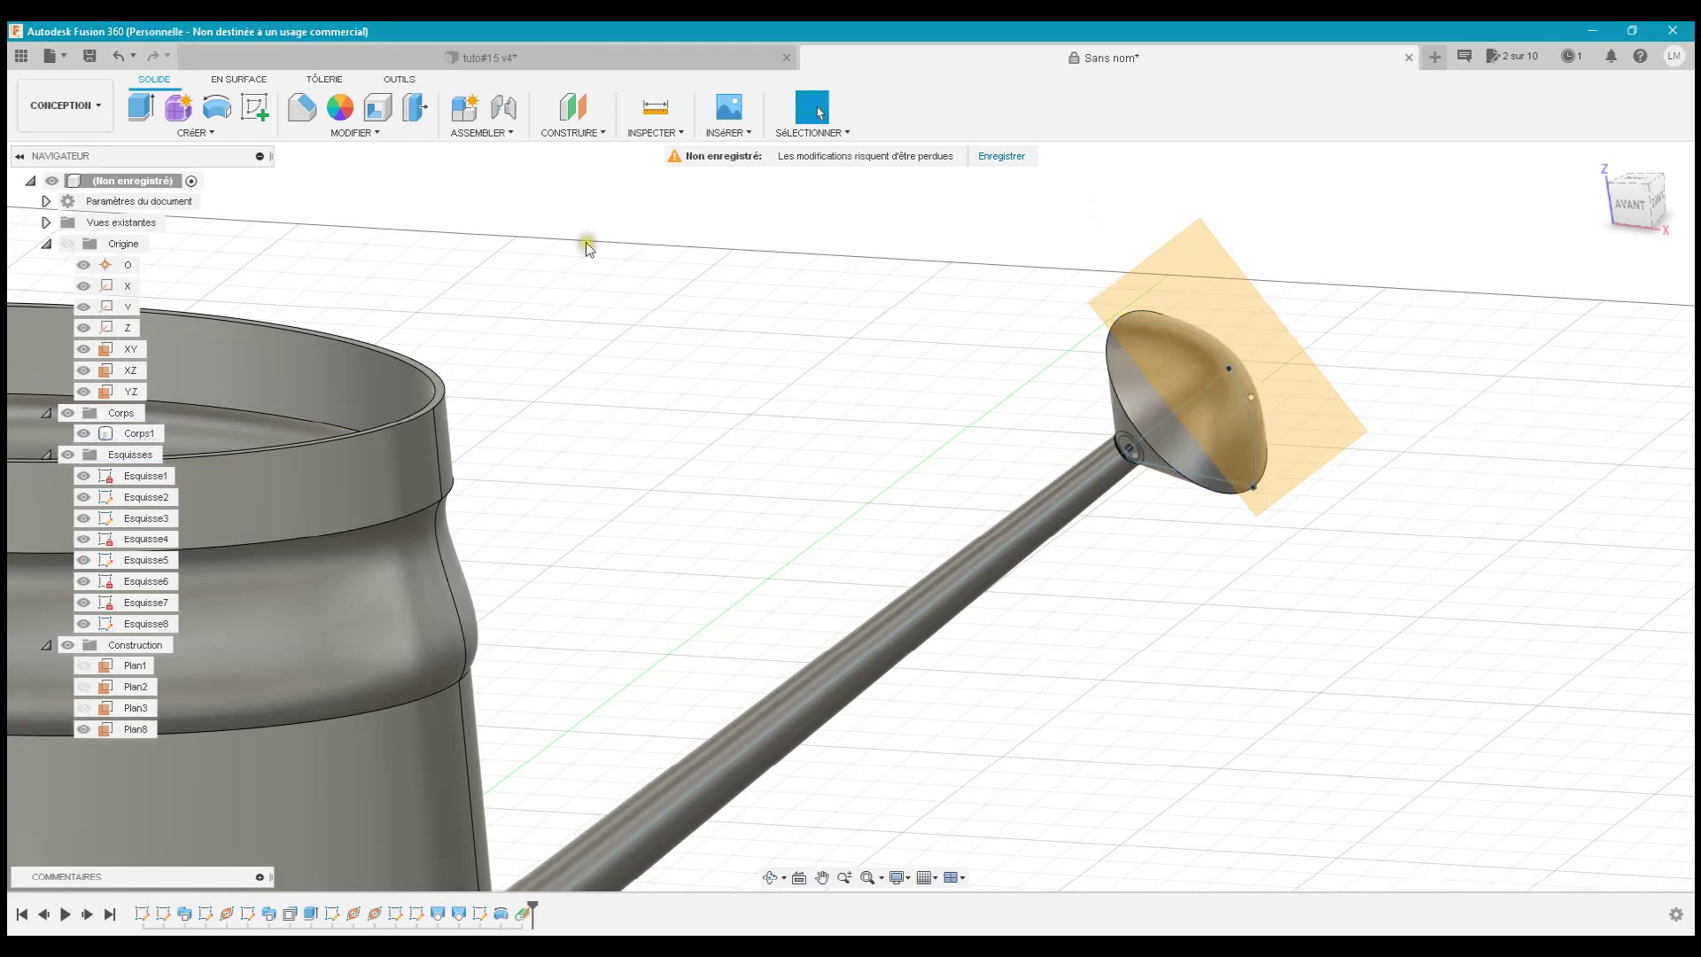
- Start a sketch on the new tangent plane and hide sketches Esquisse4 through Esquisse8
click(253, 107)
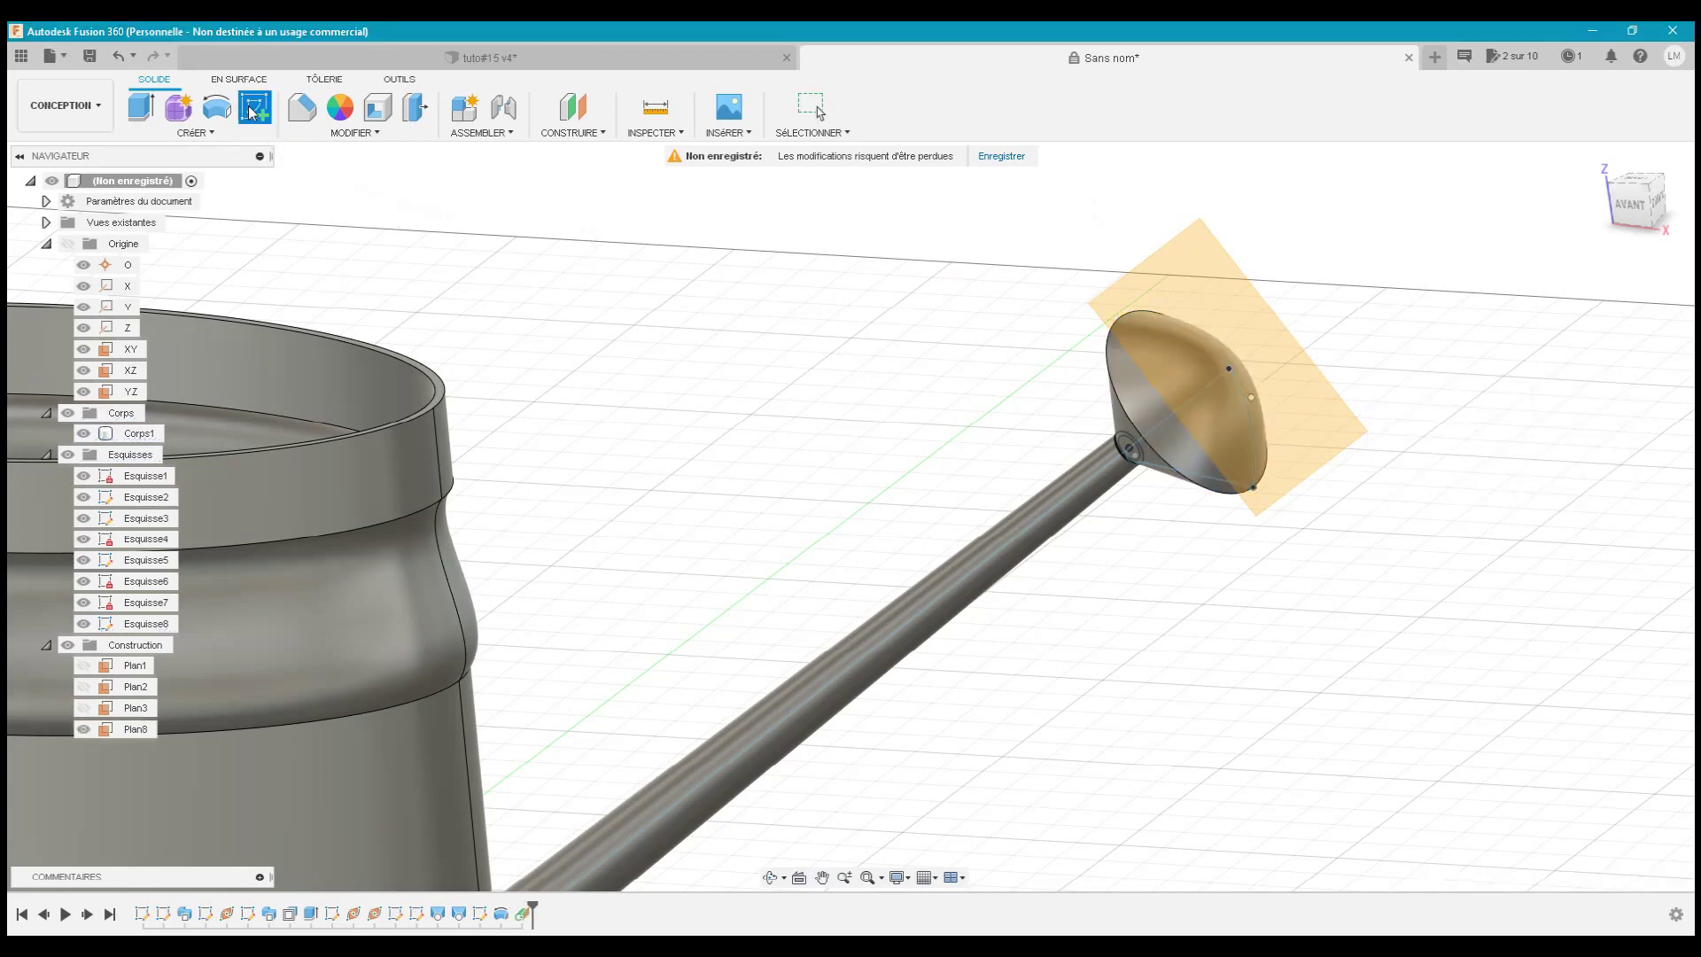
click(1217, 299)
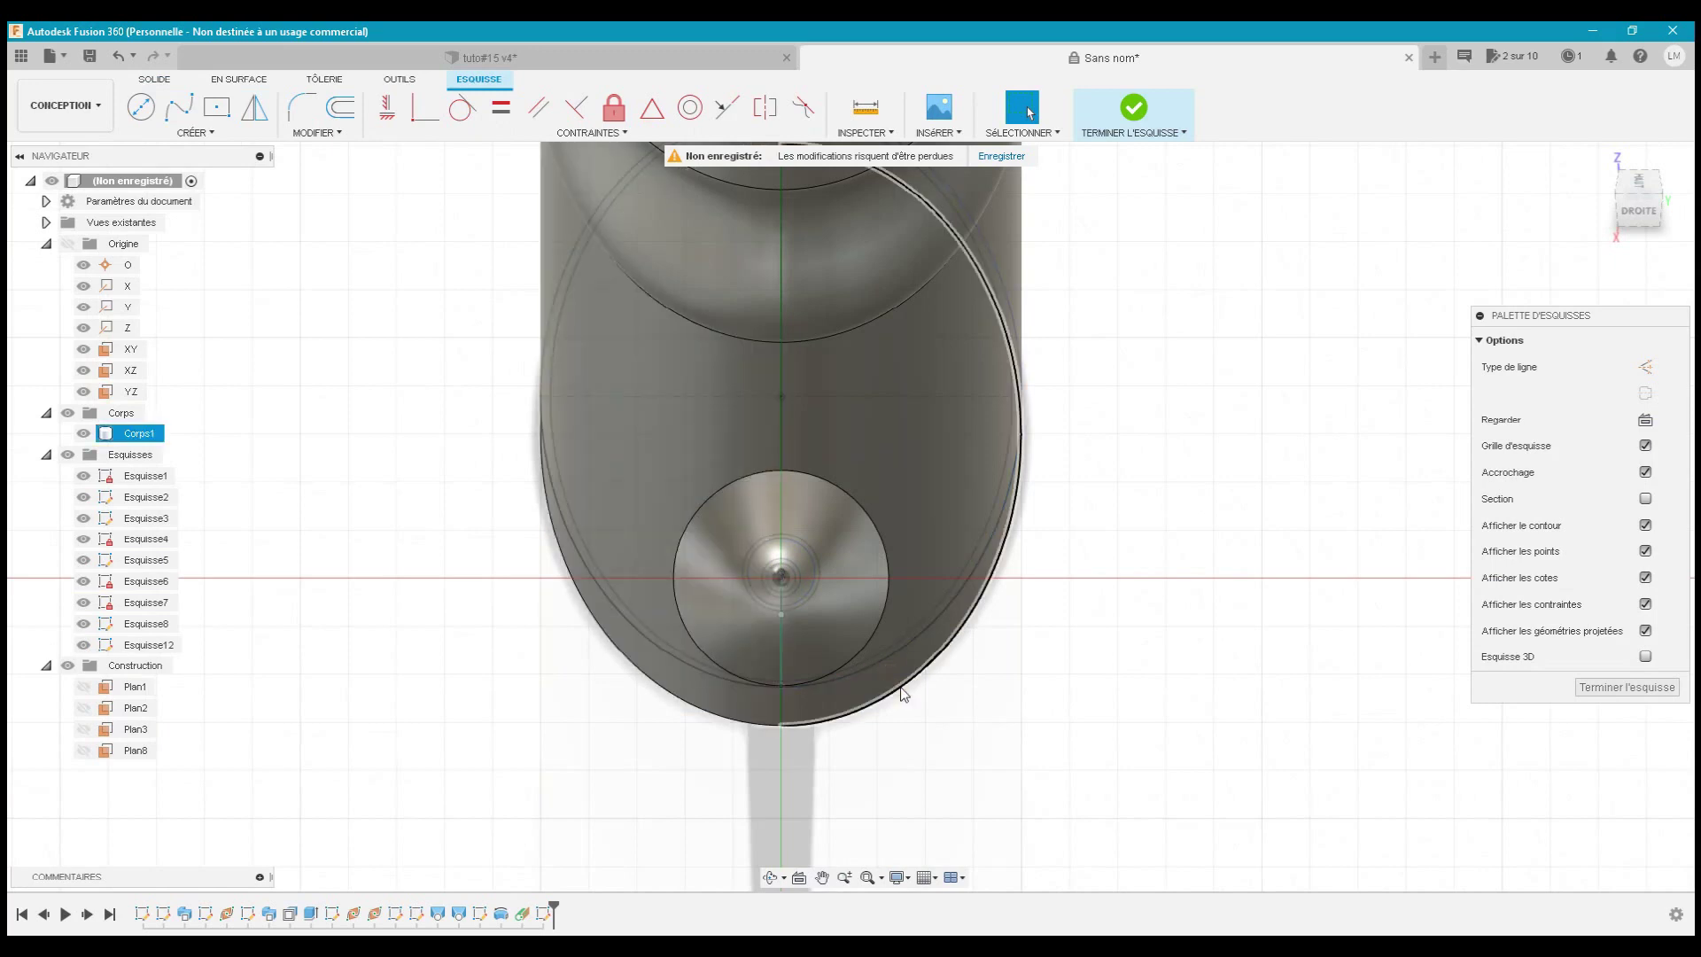
scroll(762, 605, up, 5)
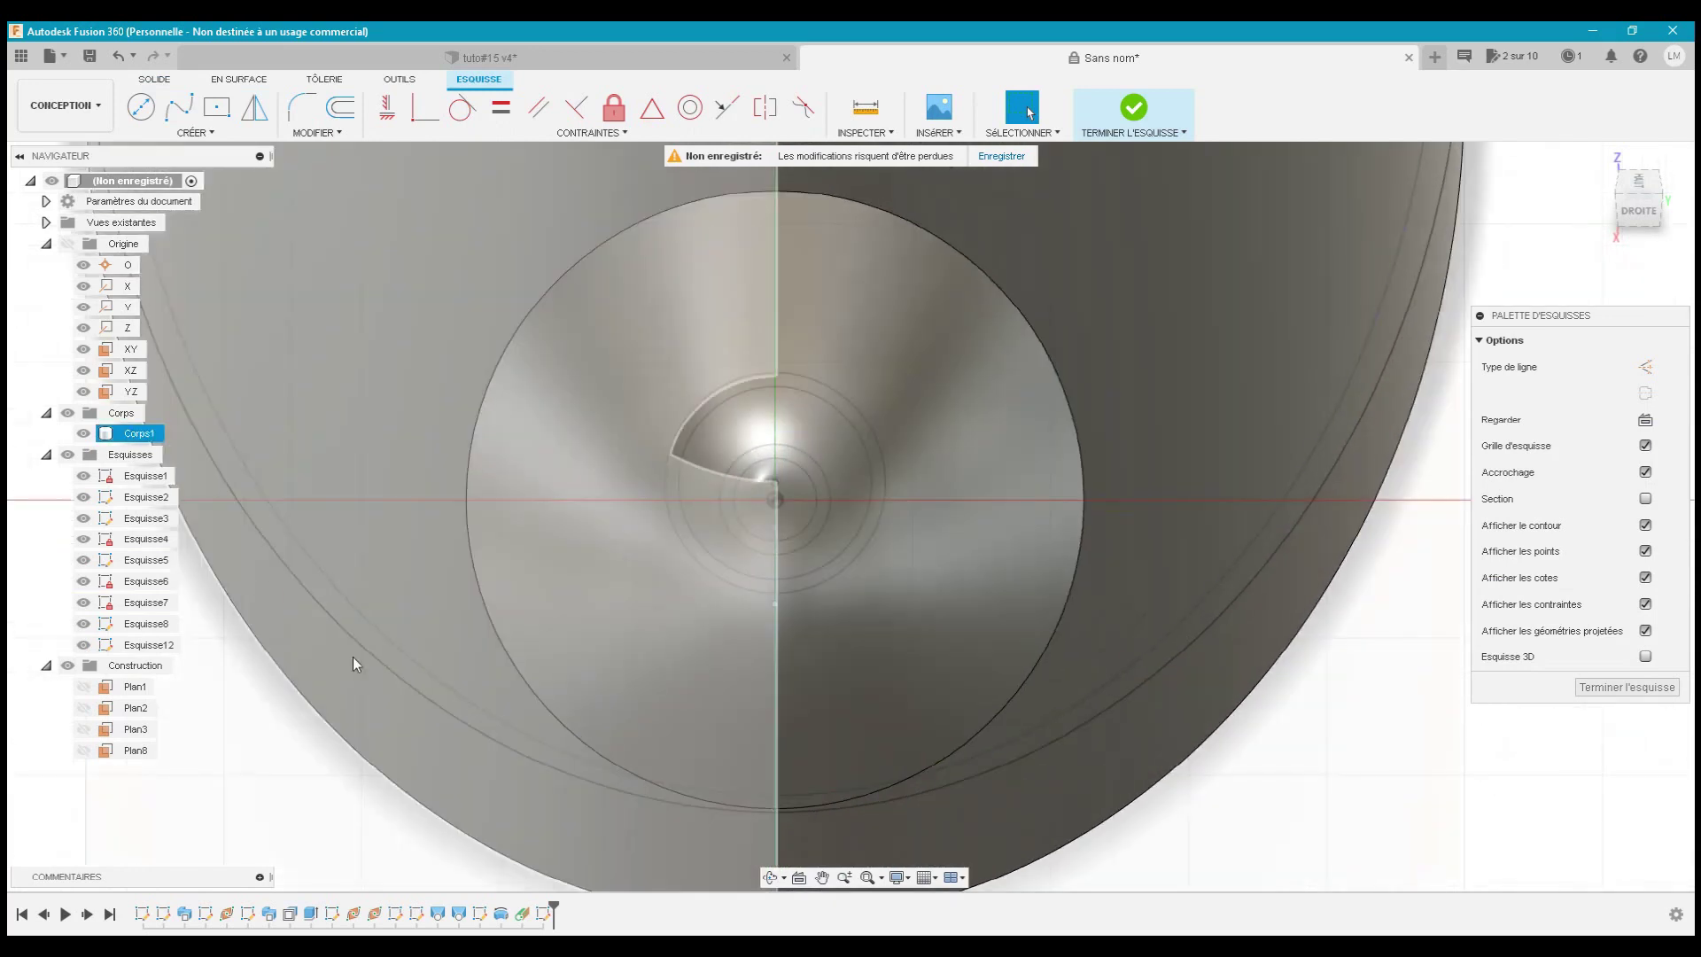
click(82, 625)
click(83, 602)
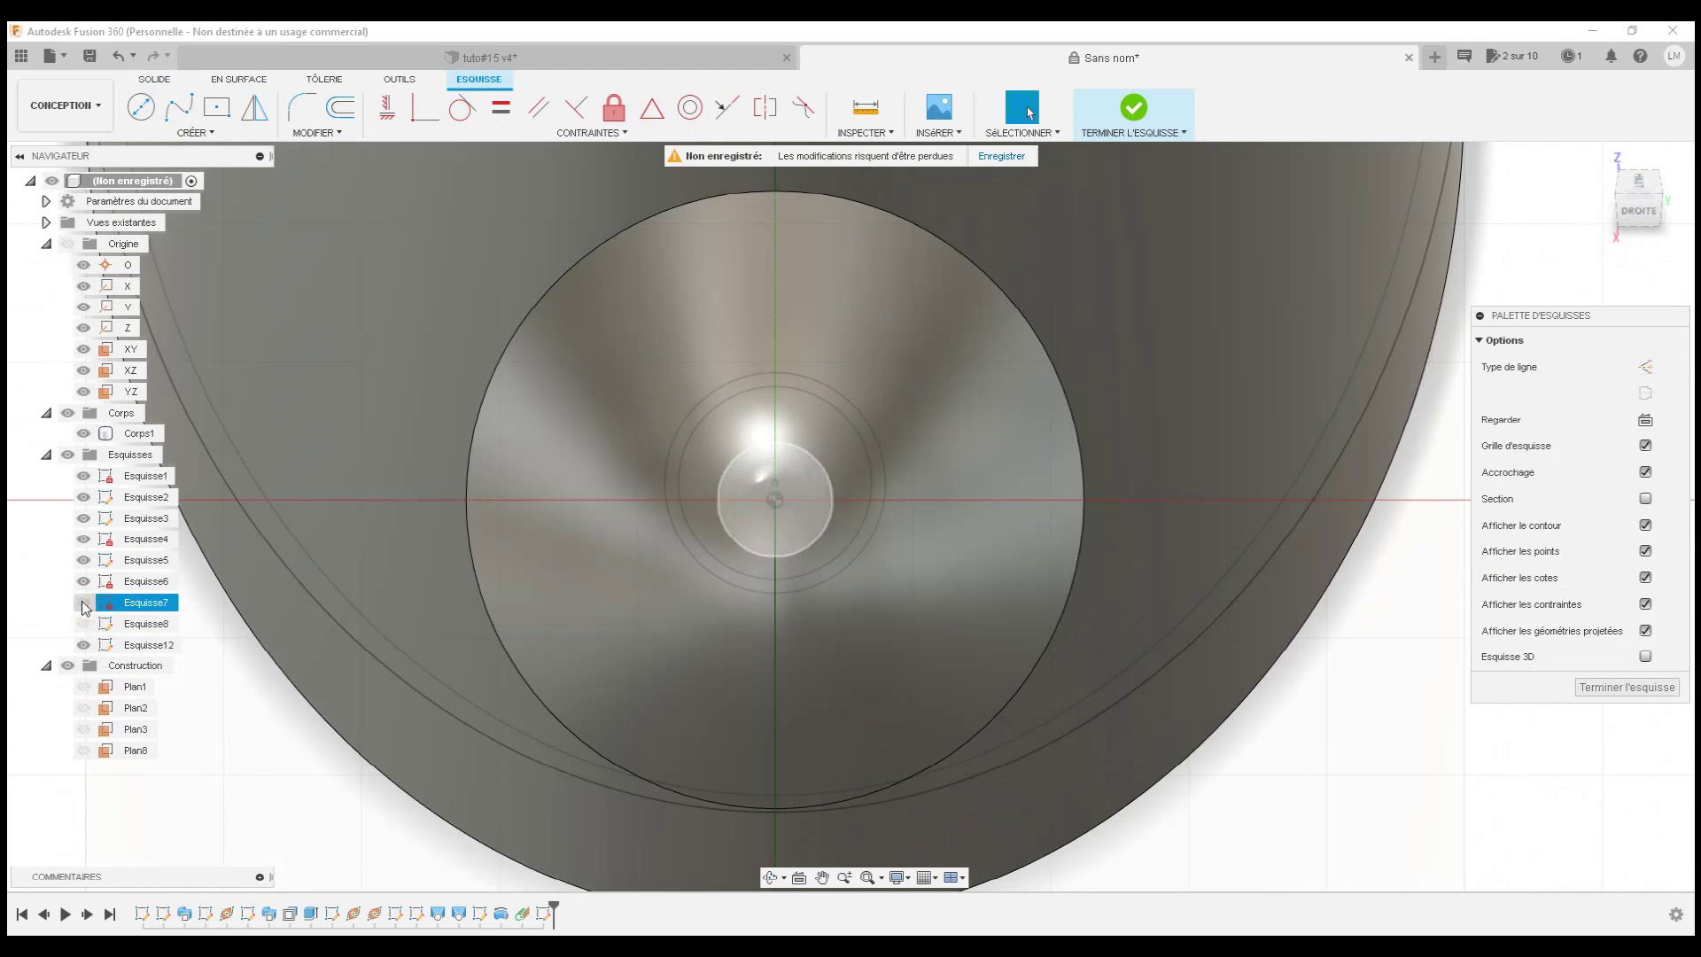
click(82, 582)
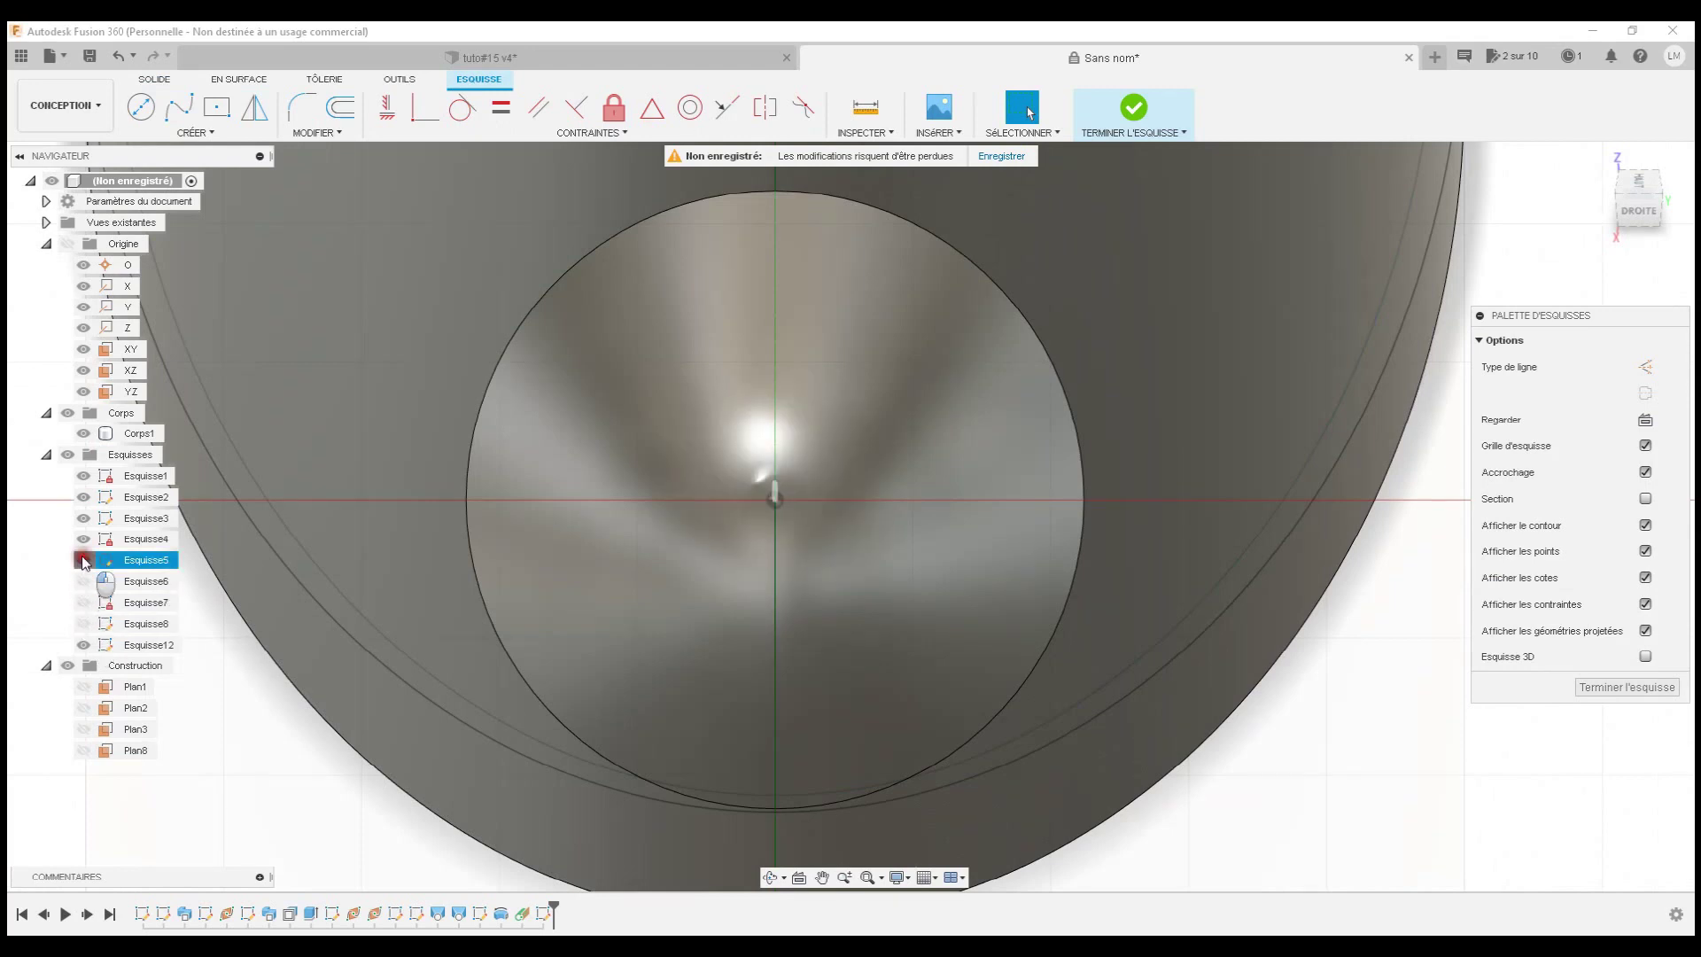
click(82, 560)
click(82, 539)
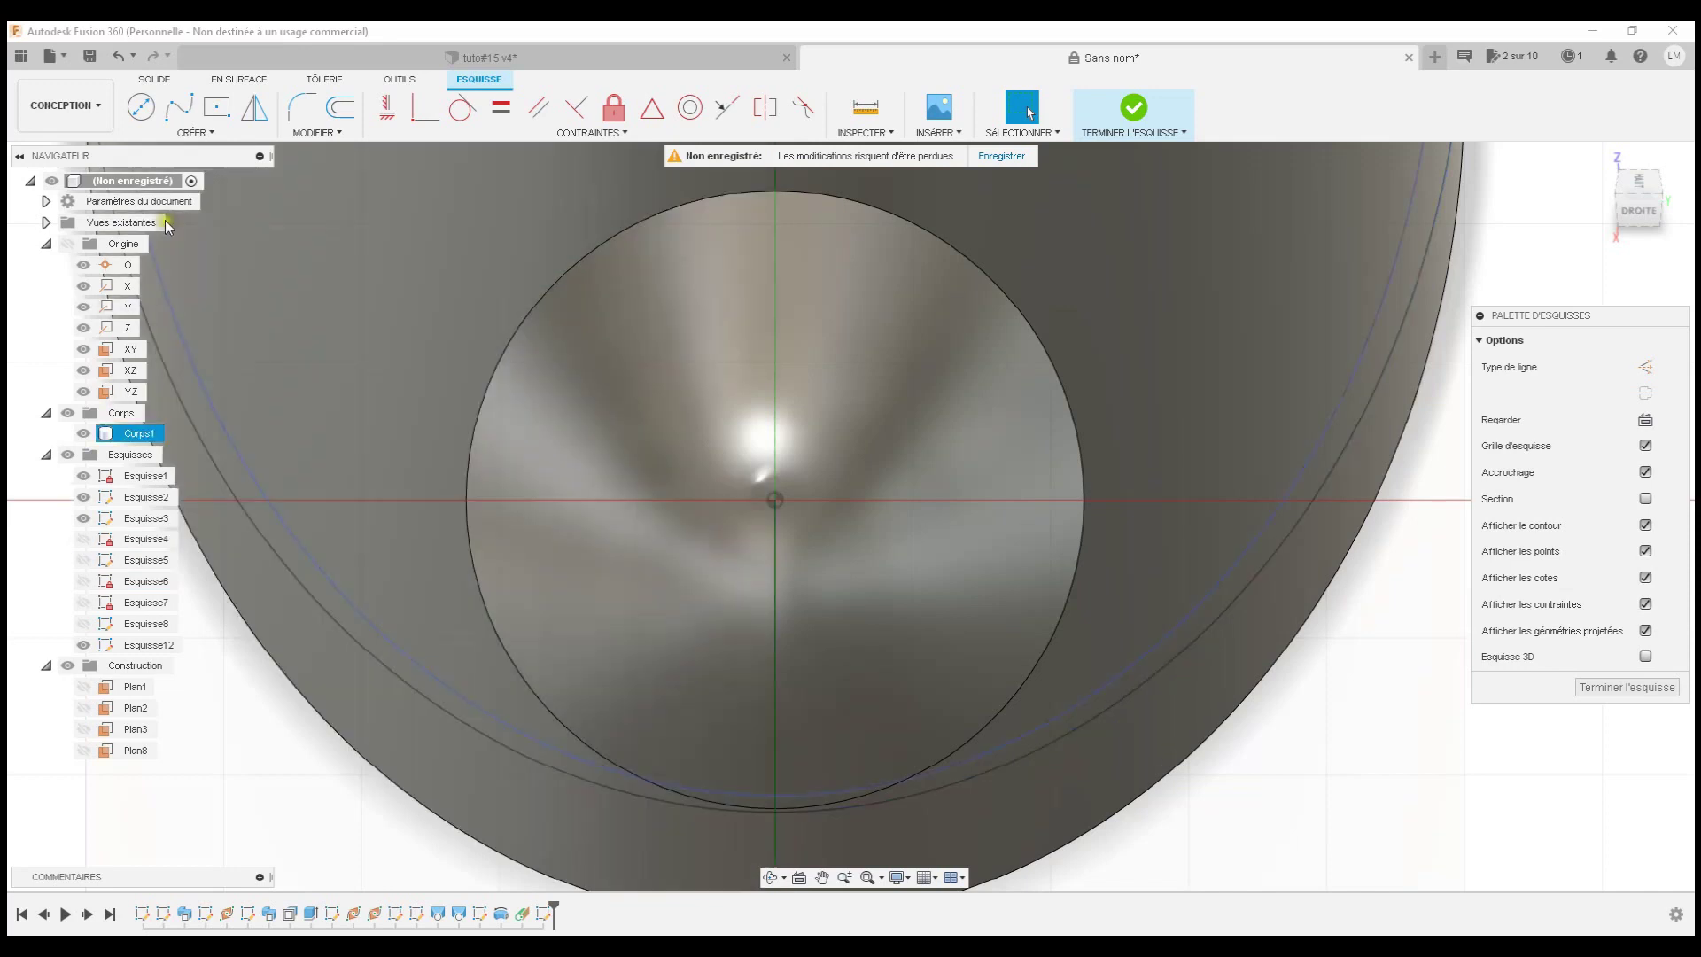
- Draw a 1.5 mm diameter circle centred on the sketch origin at the middle of the sprinkler head
click(140, 111)
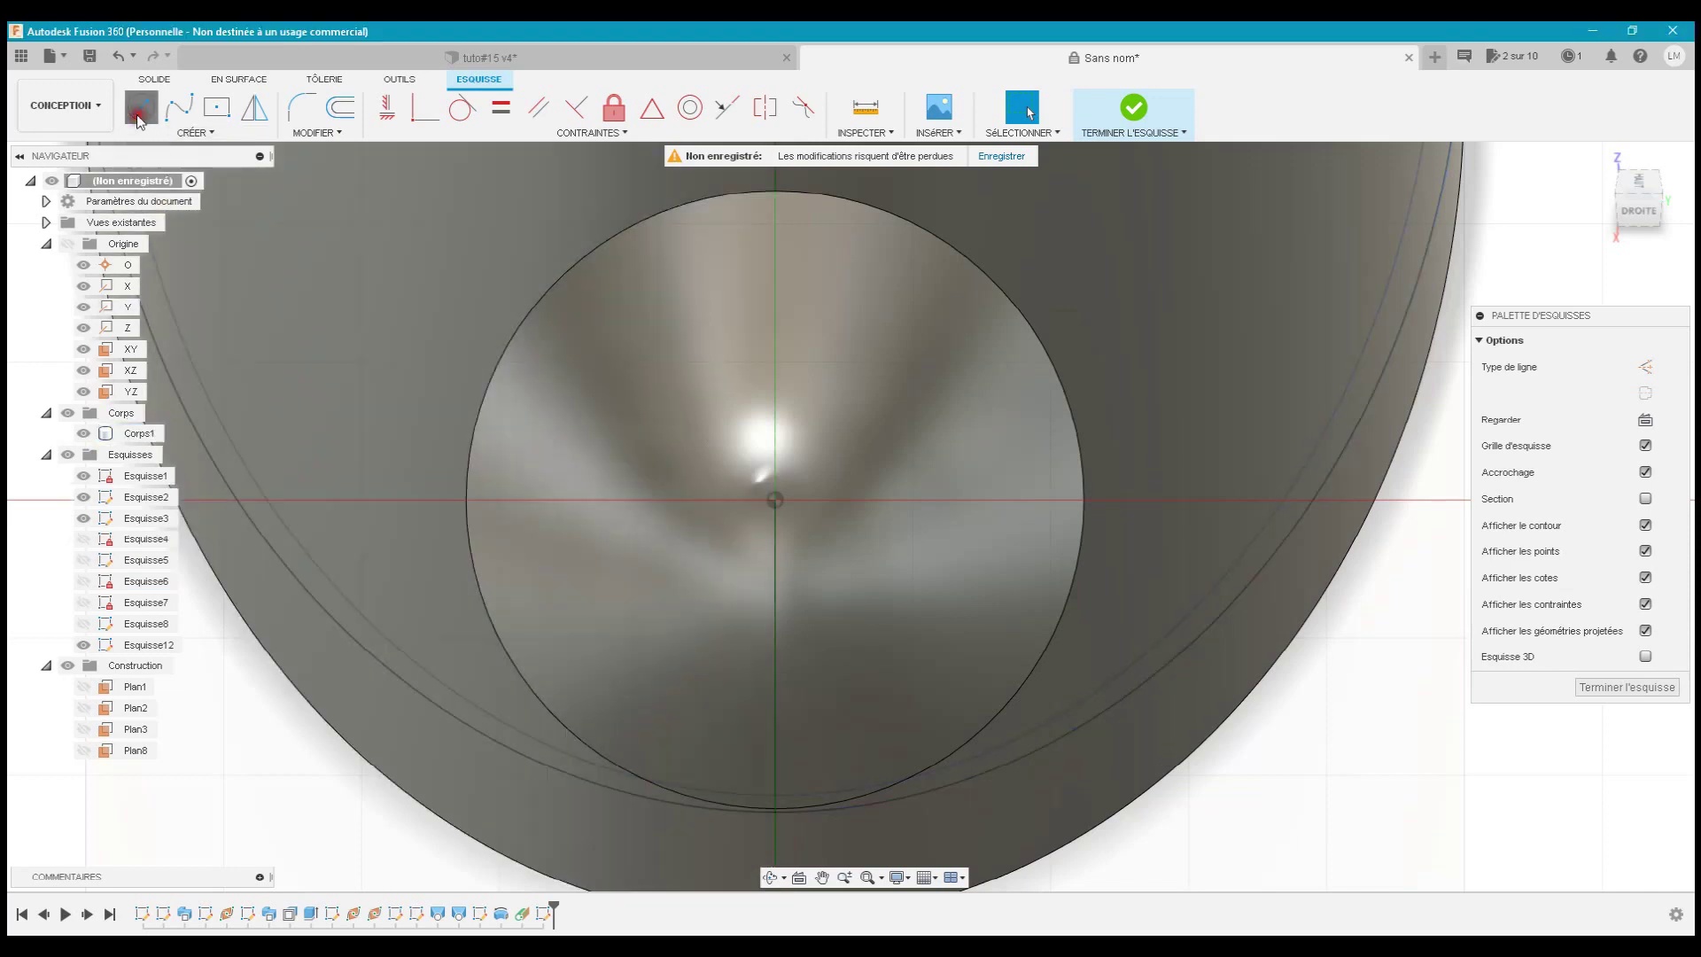
click(773, 501)
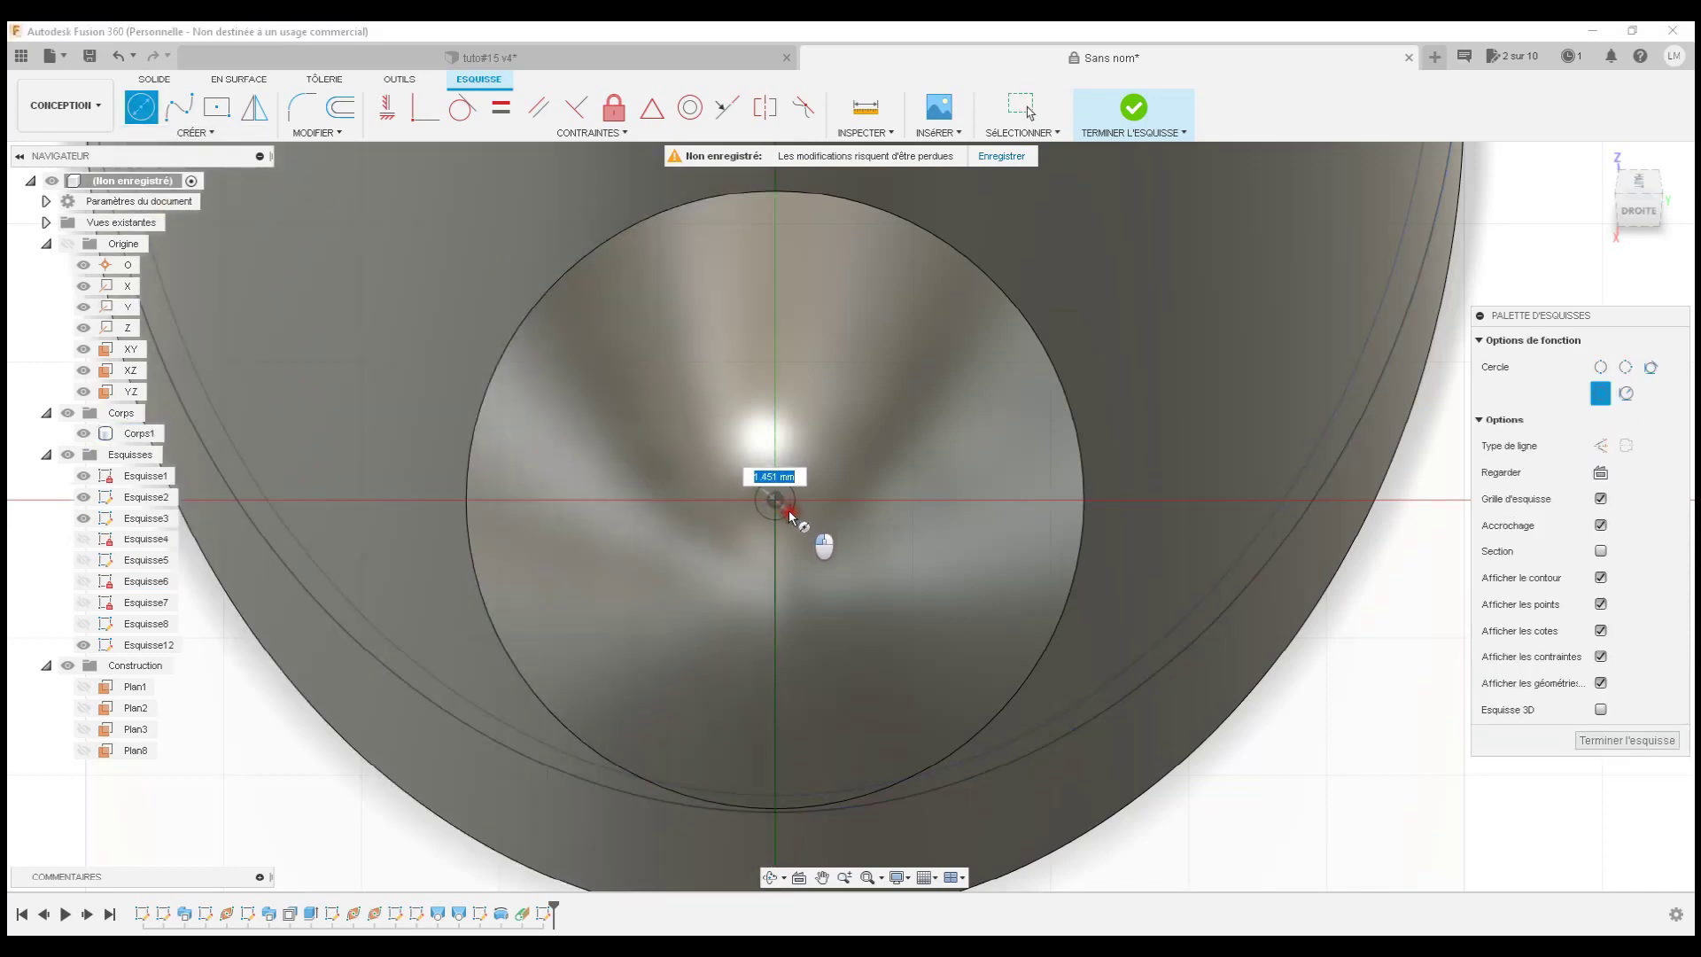
text(1)
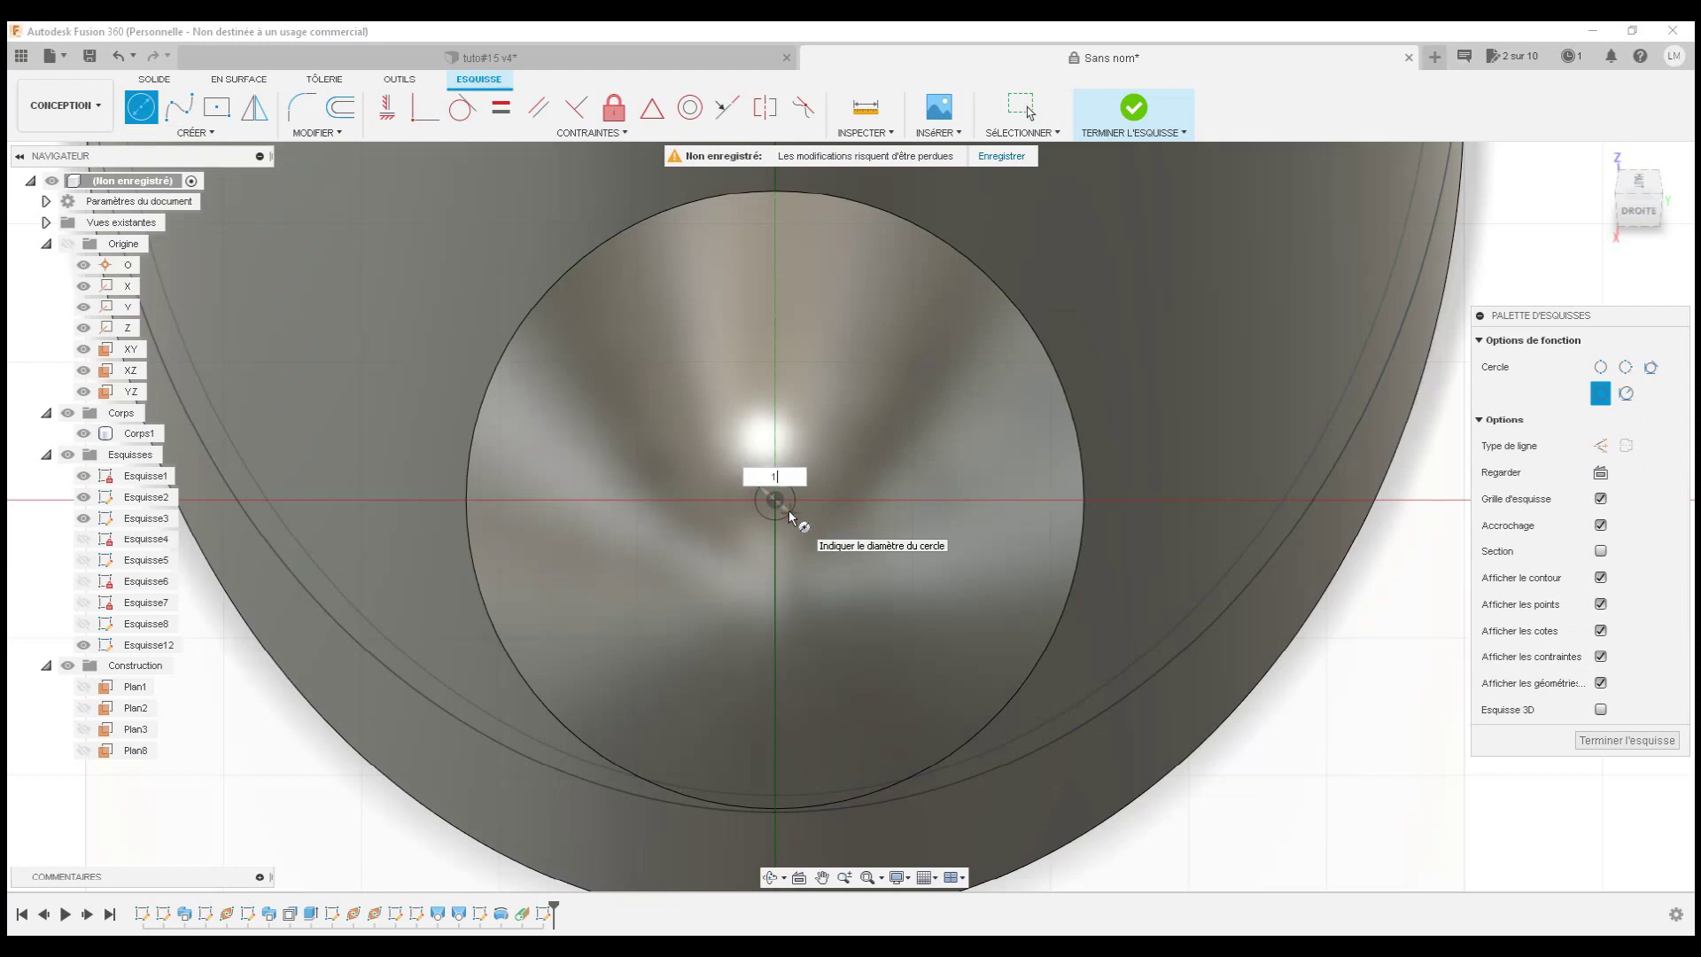
text(.5)
key(Return)
key(Escape)
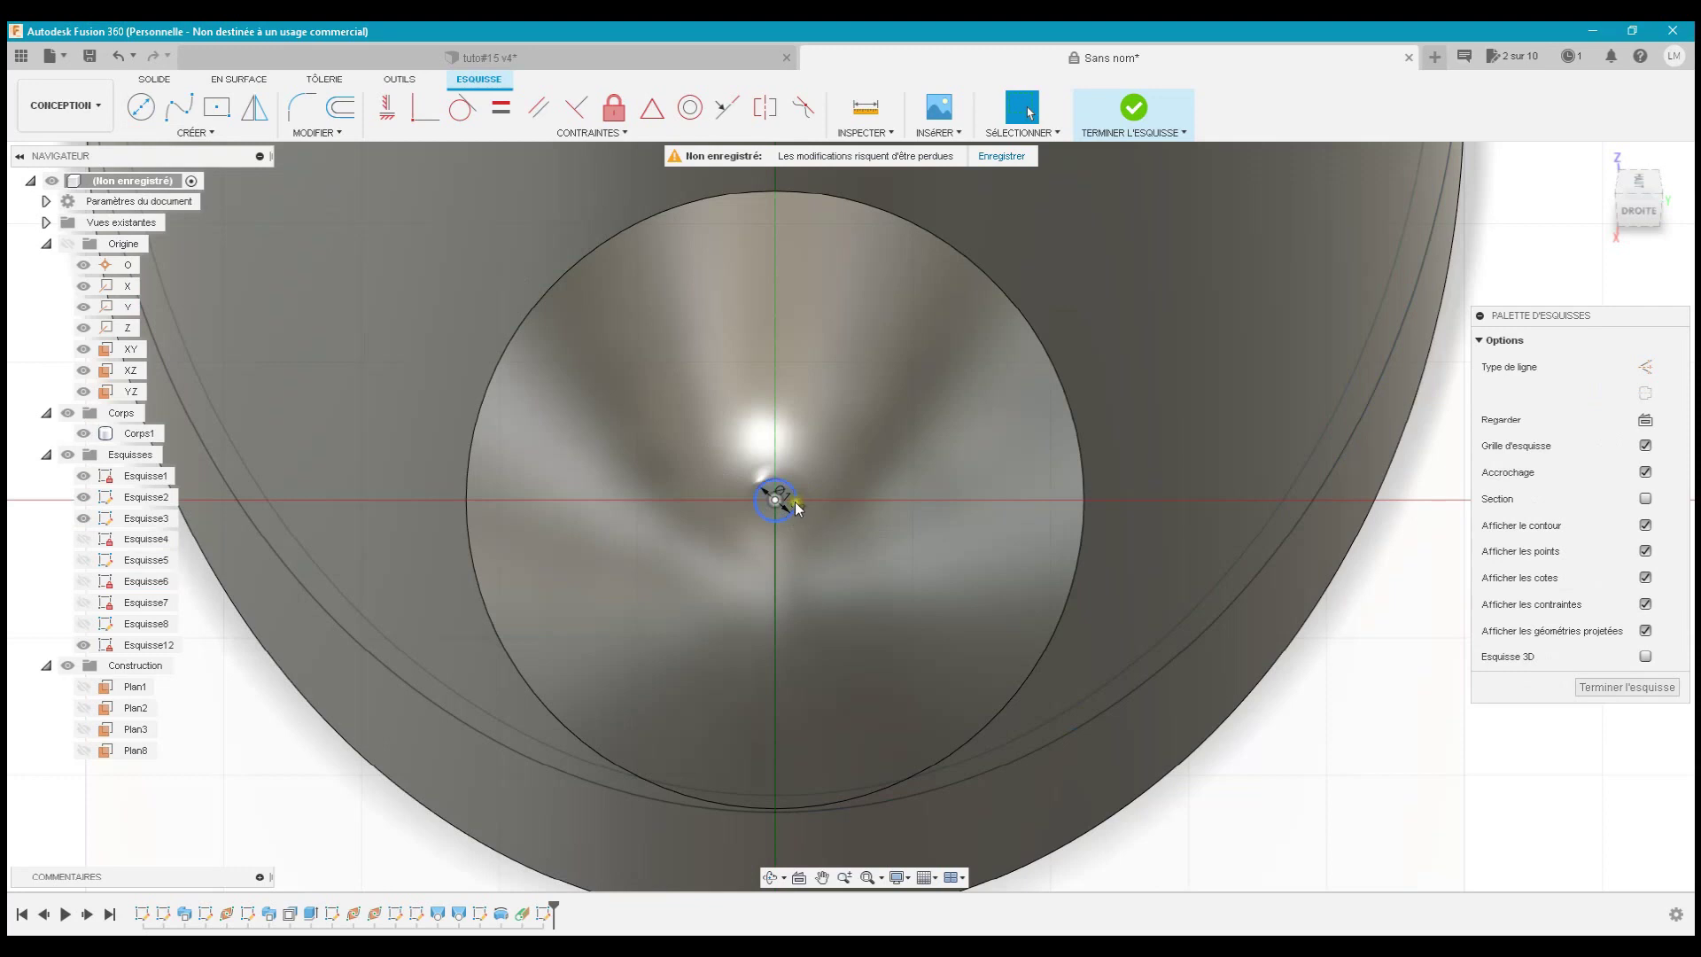
click(790, 503)
click(694, 334)
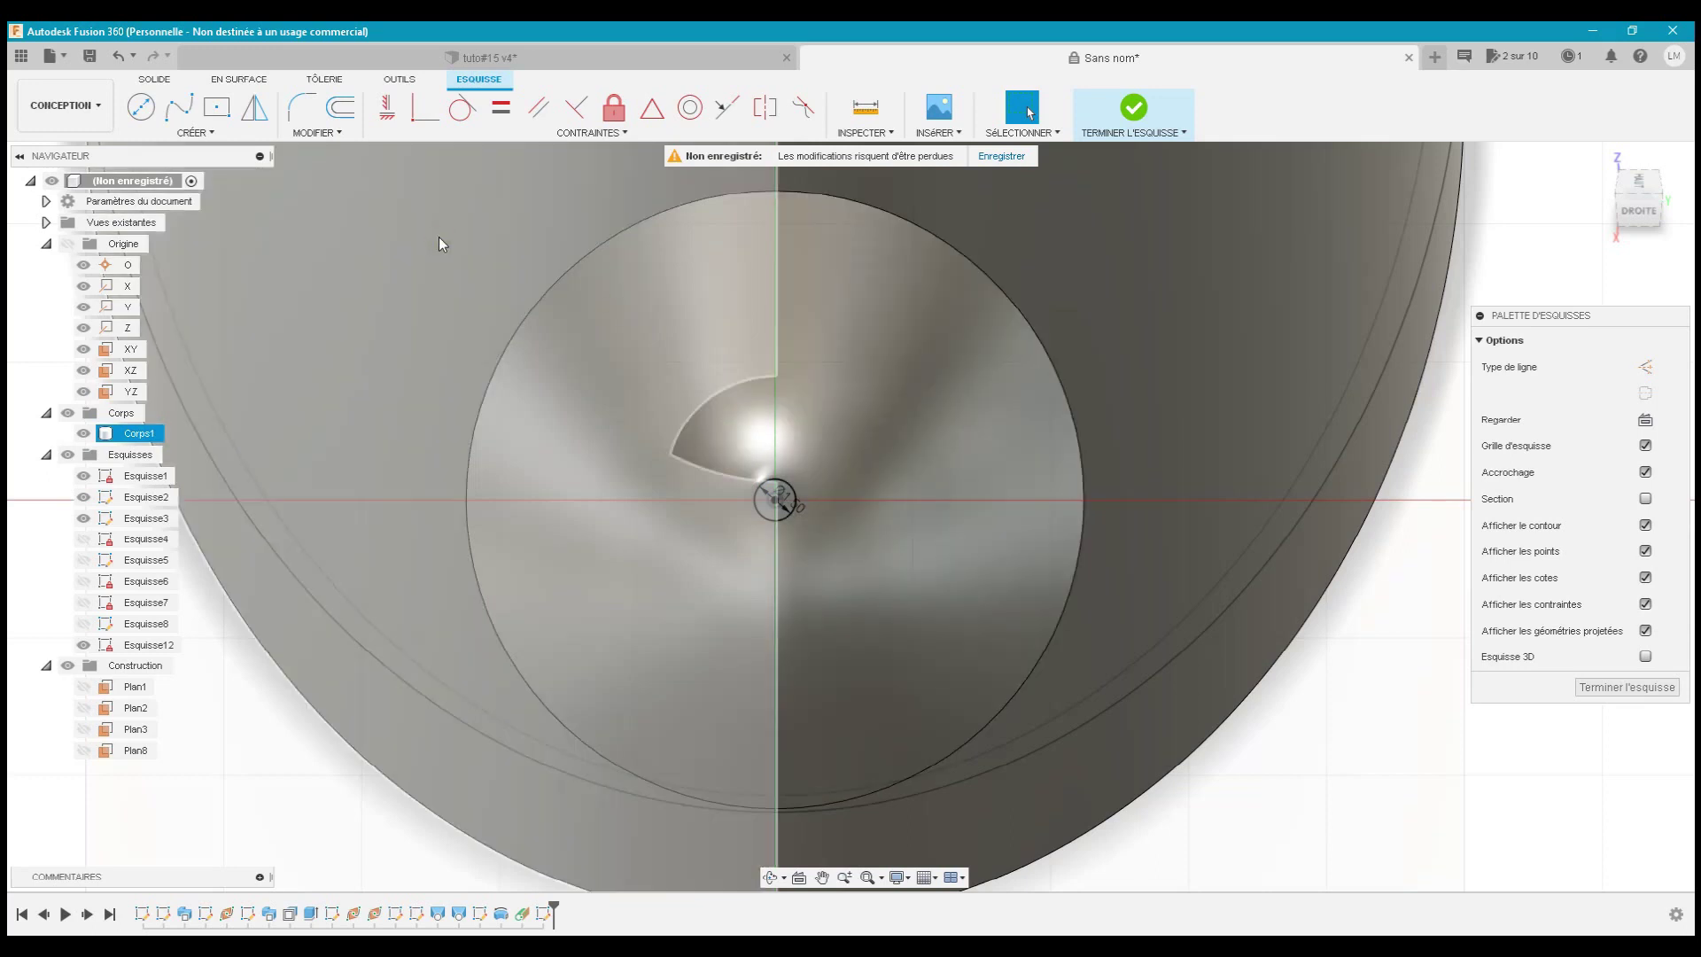
- Pattern the circle in a 3 by 3 rectangular array, symmetric both ways, with extents of 7 mm horizontally and 6 mm vertically, and finish the sketch
click(220, 131)
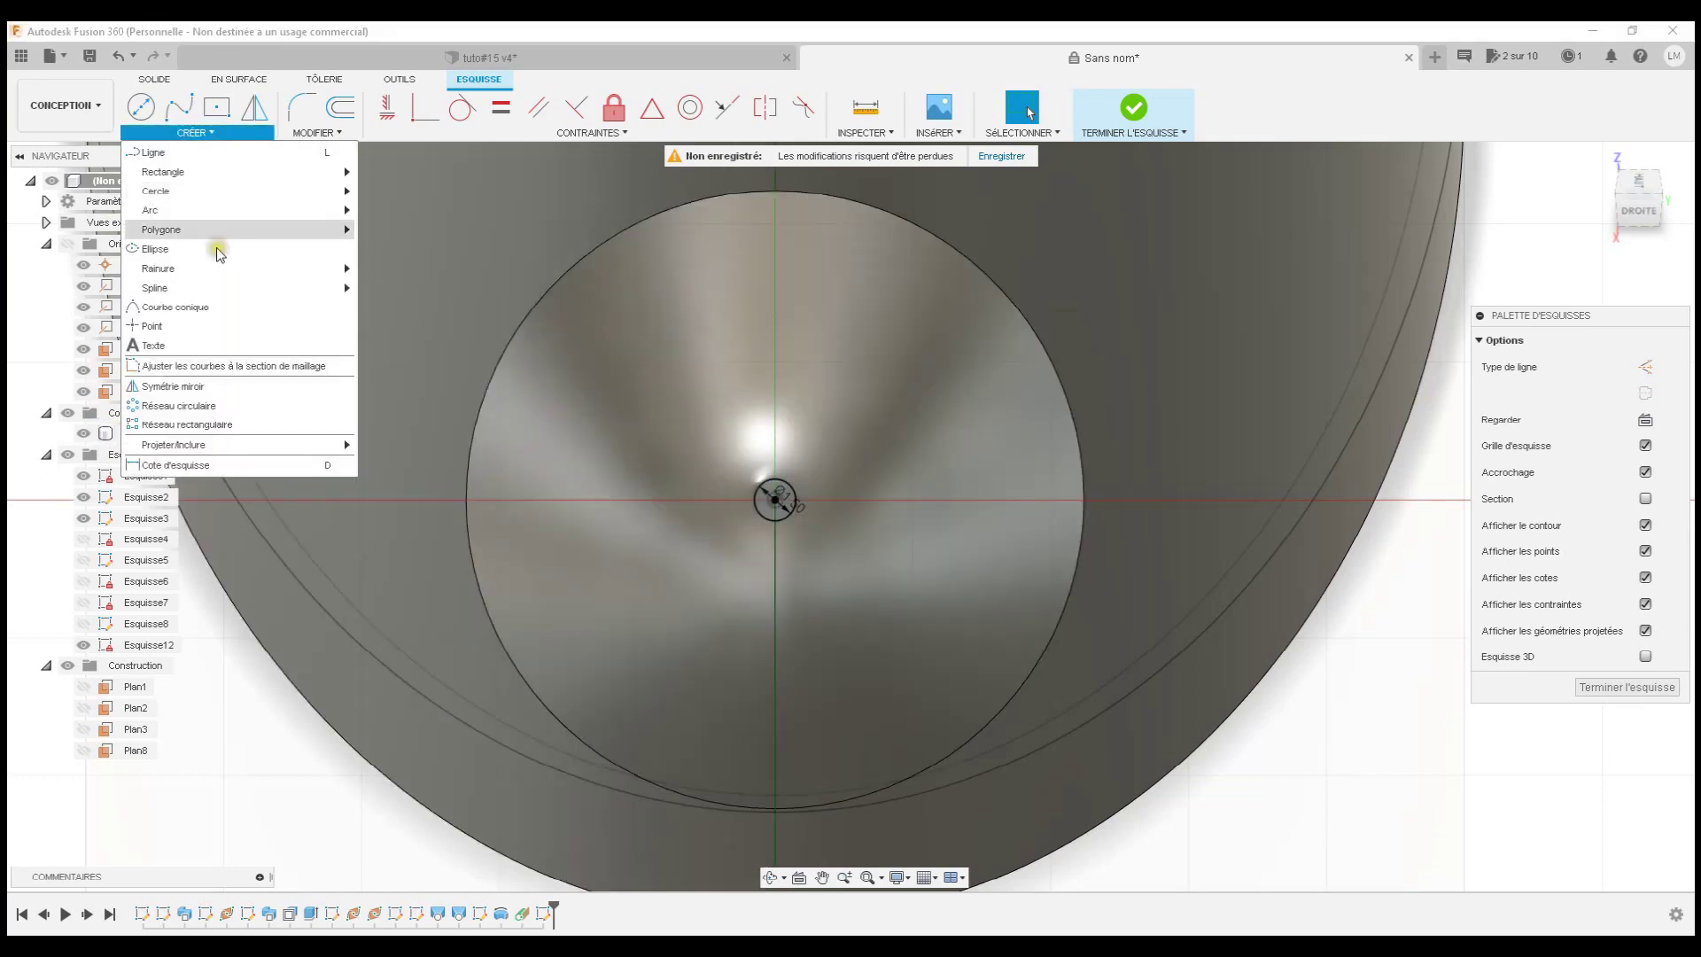
click(223, 425)
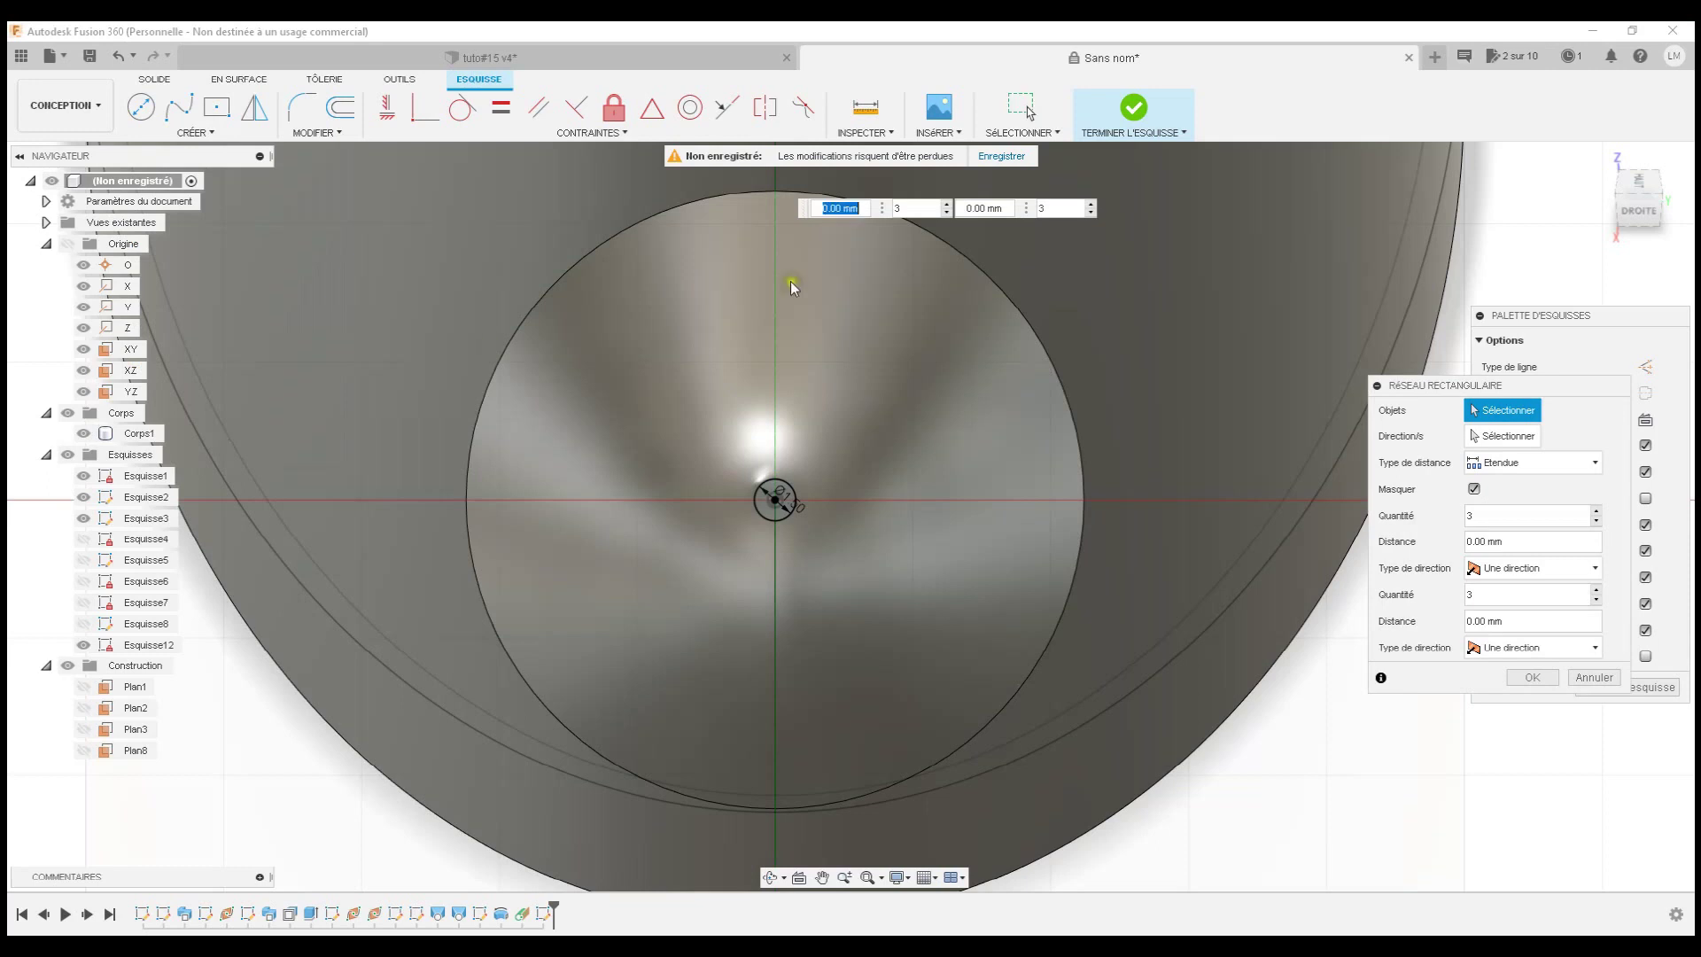
click(789, 500)
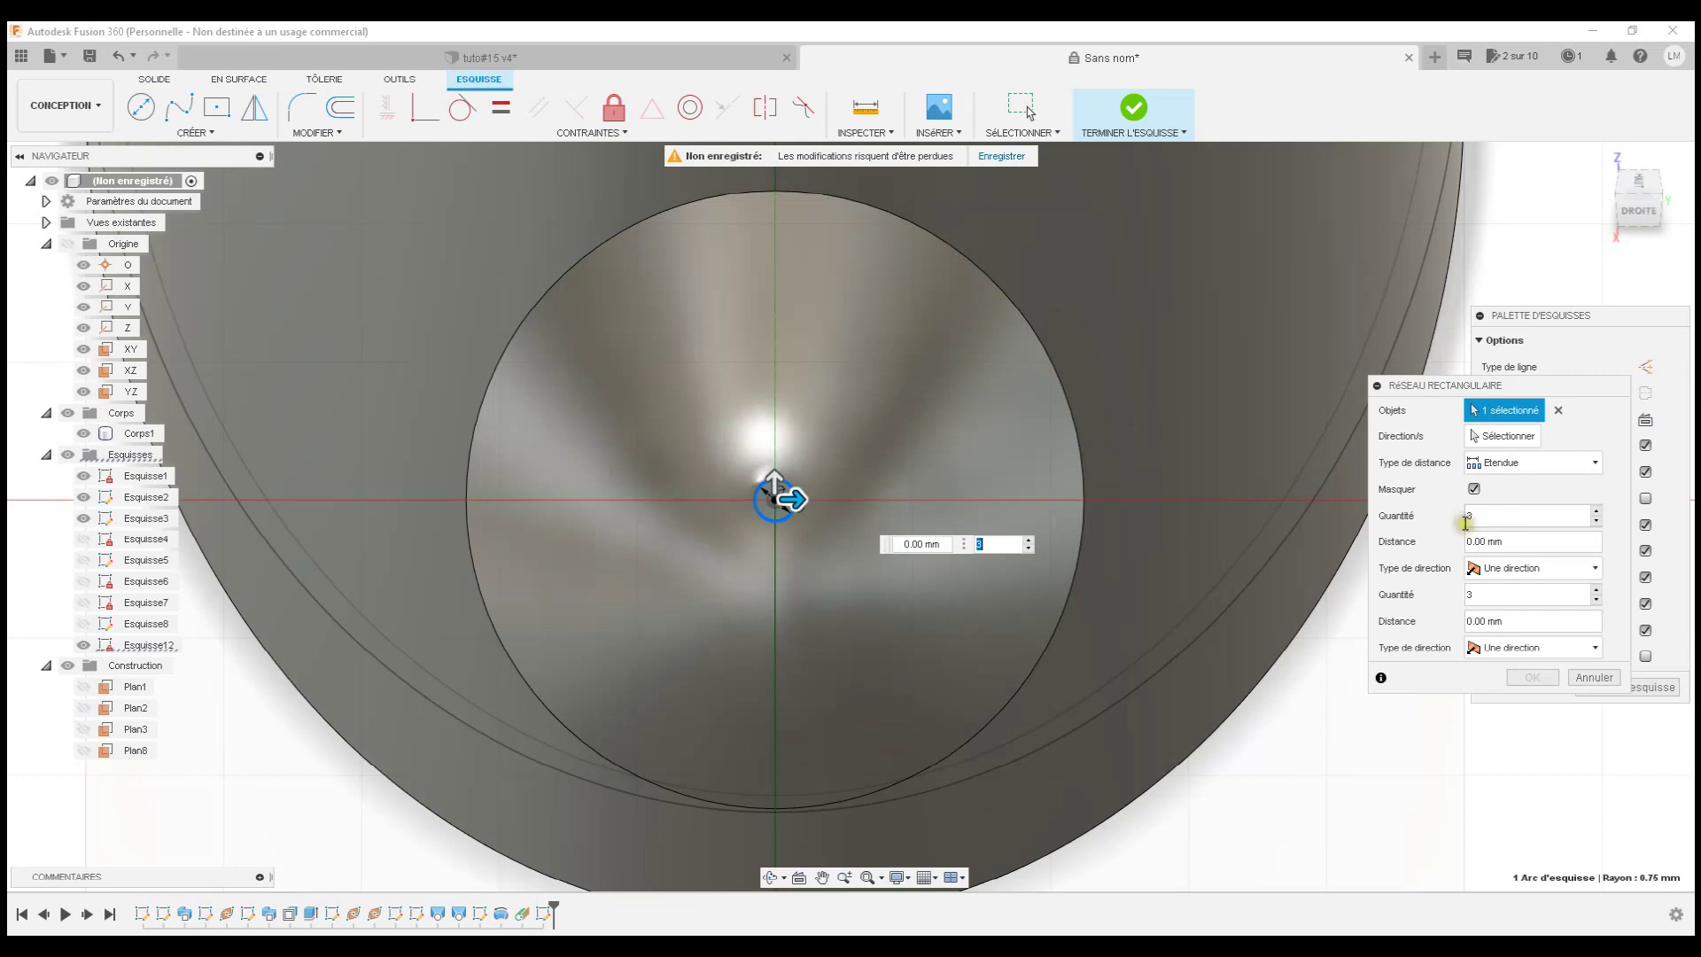
click(1509, 569)
click(1504, 613)
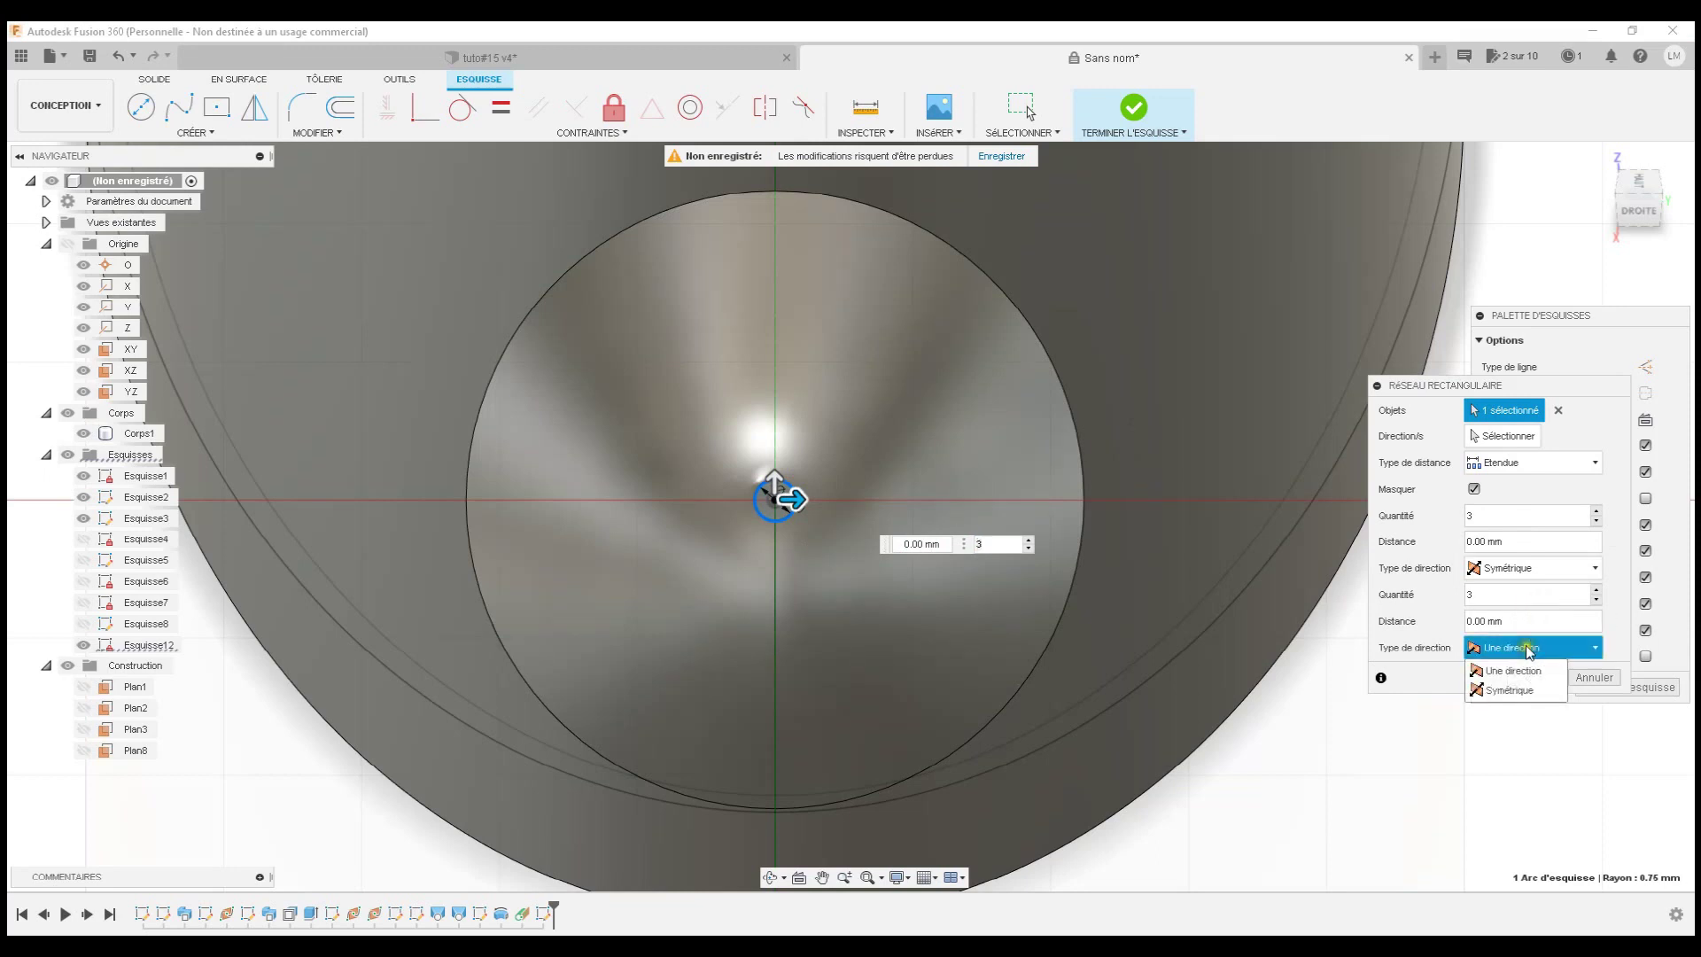
click(1511, 690)
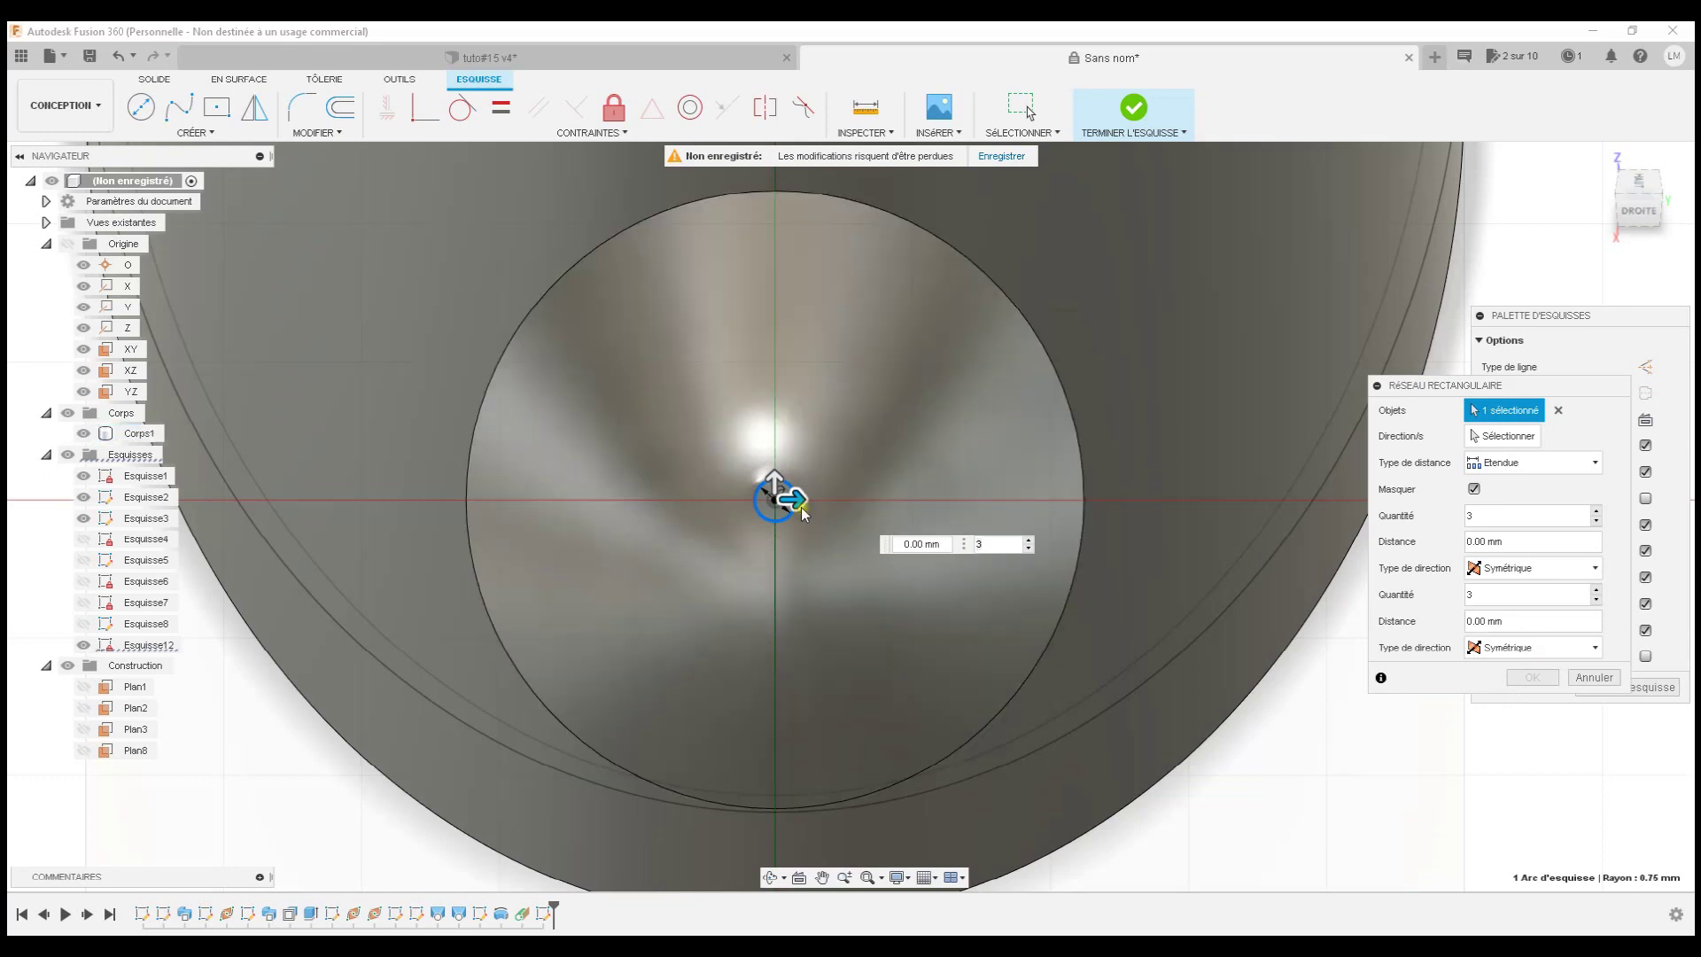
drag(810, 501, 984, 500)
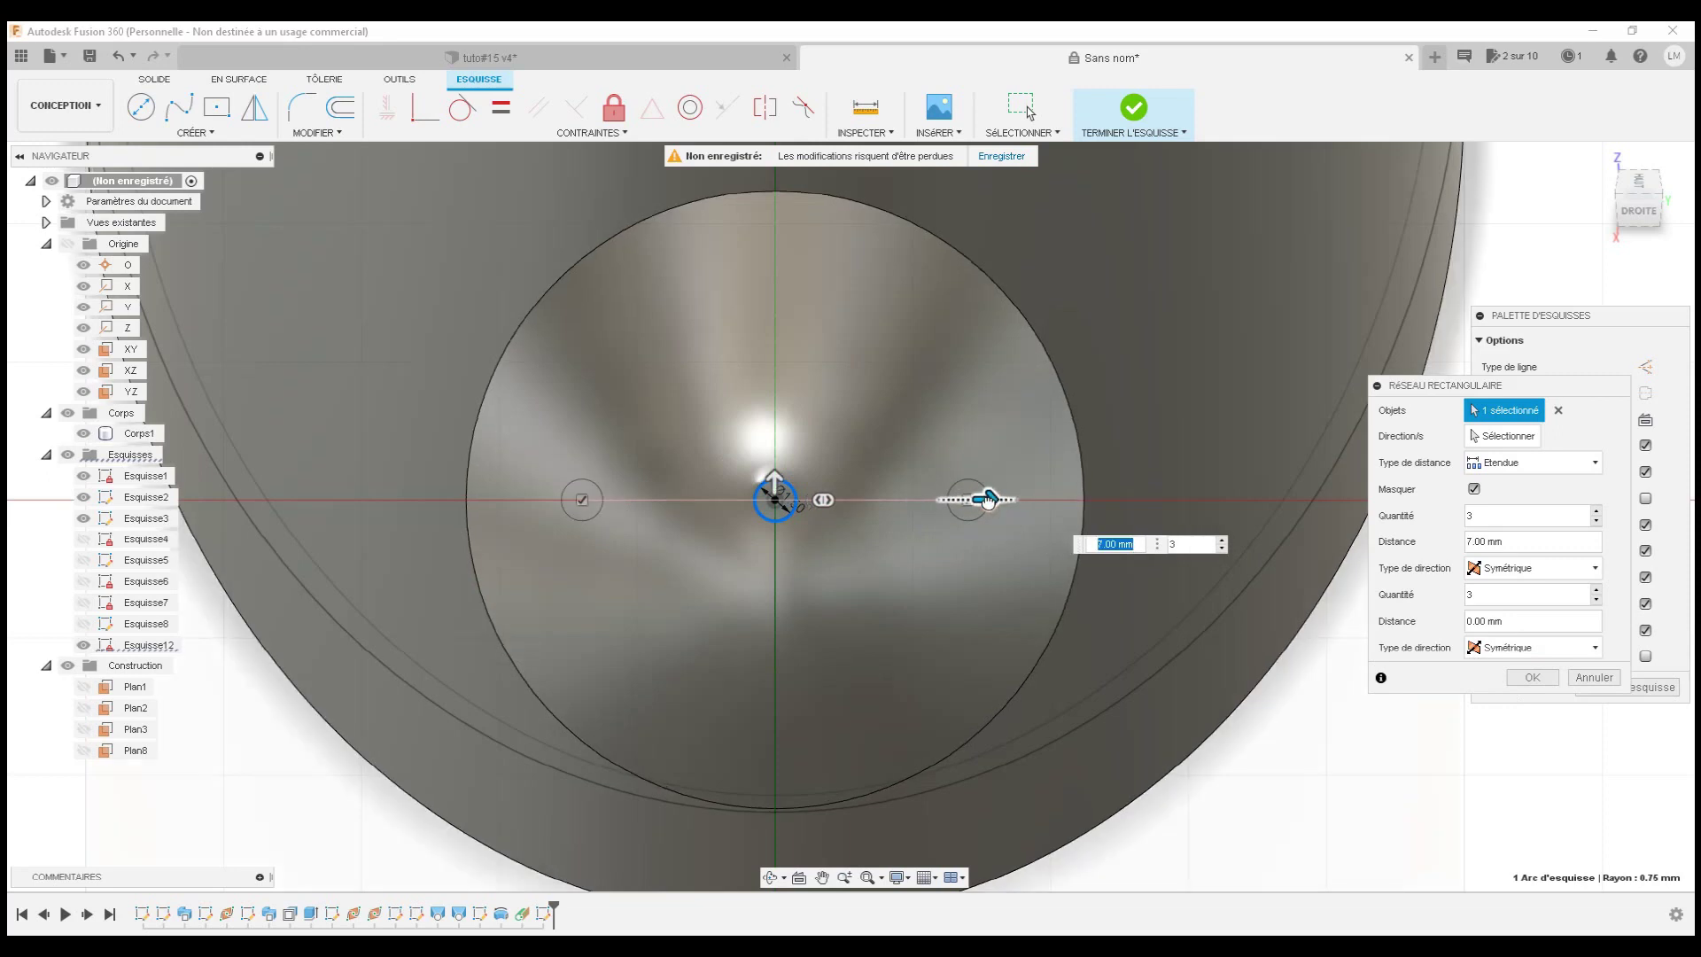
drag(772, 489, 763, 313)
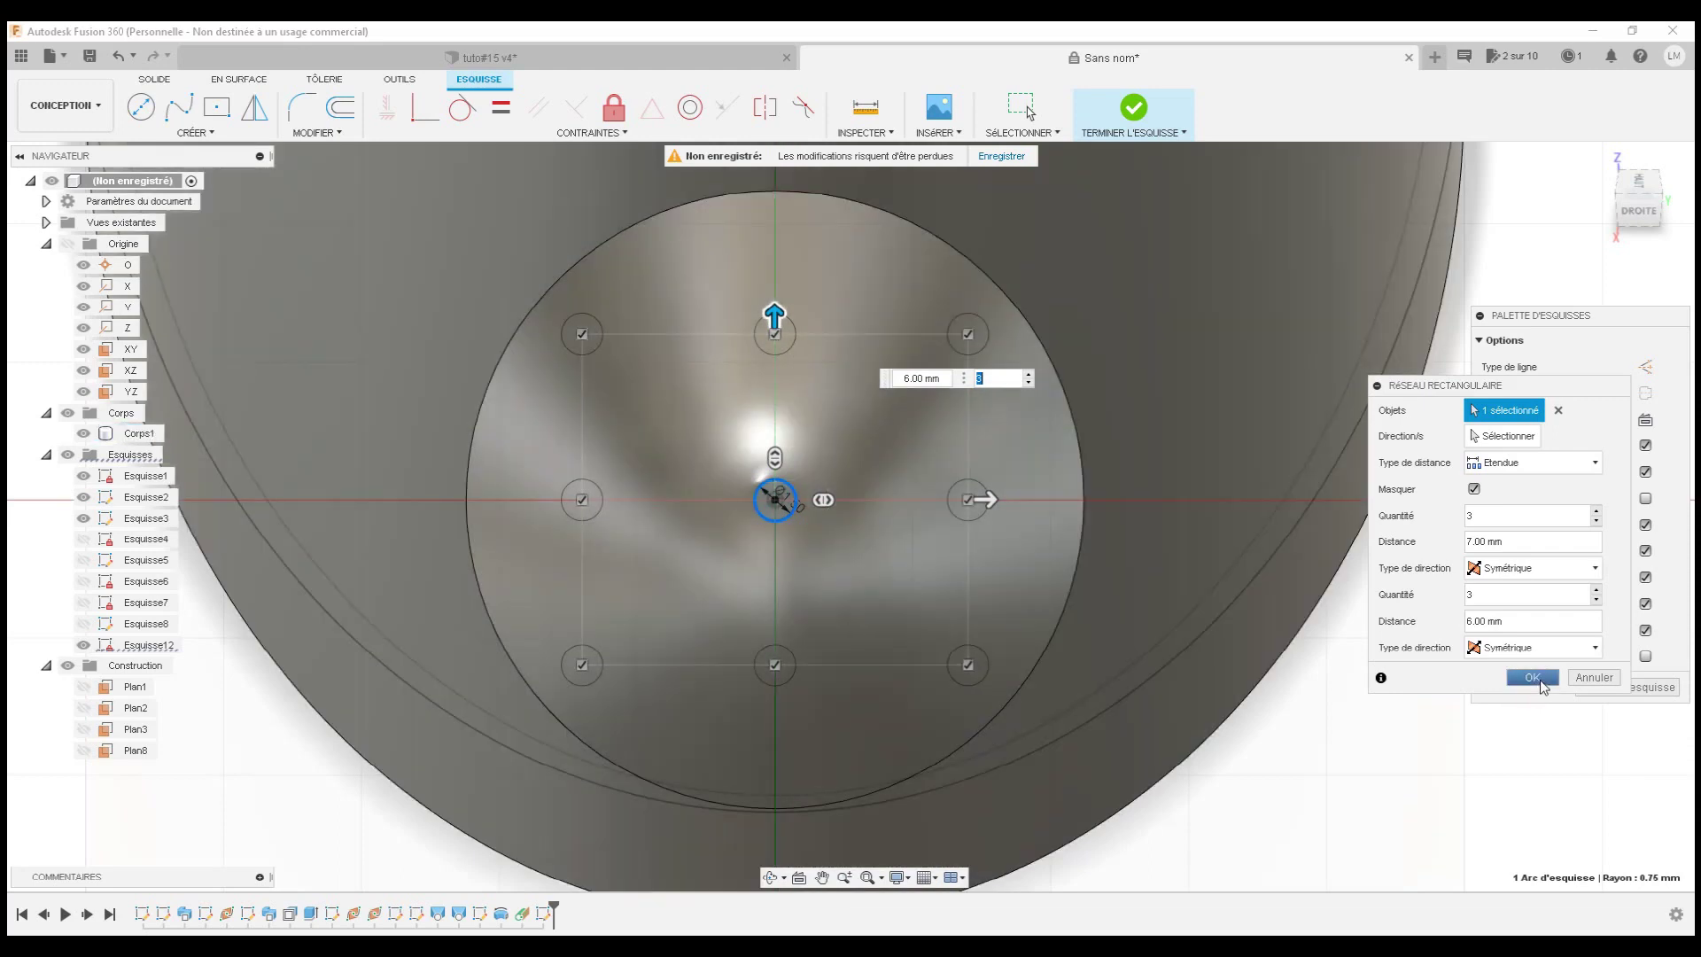
click(1535, 678)
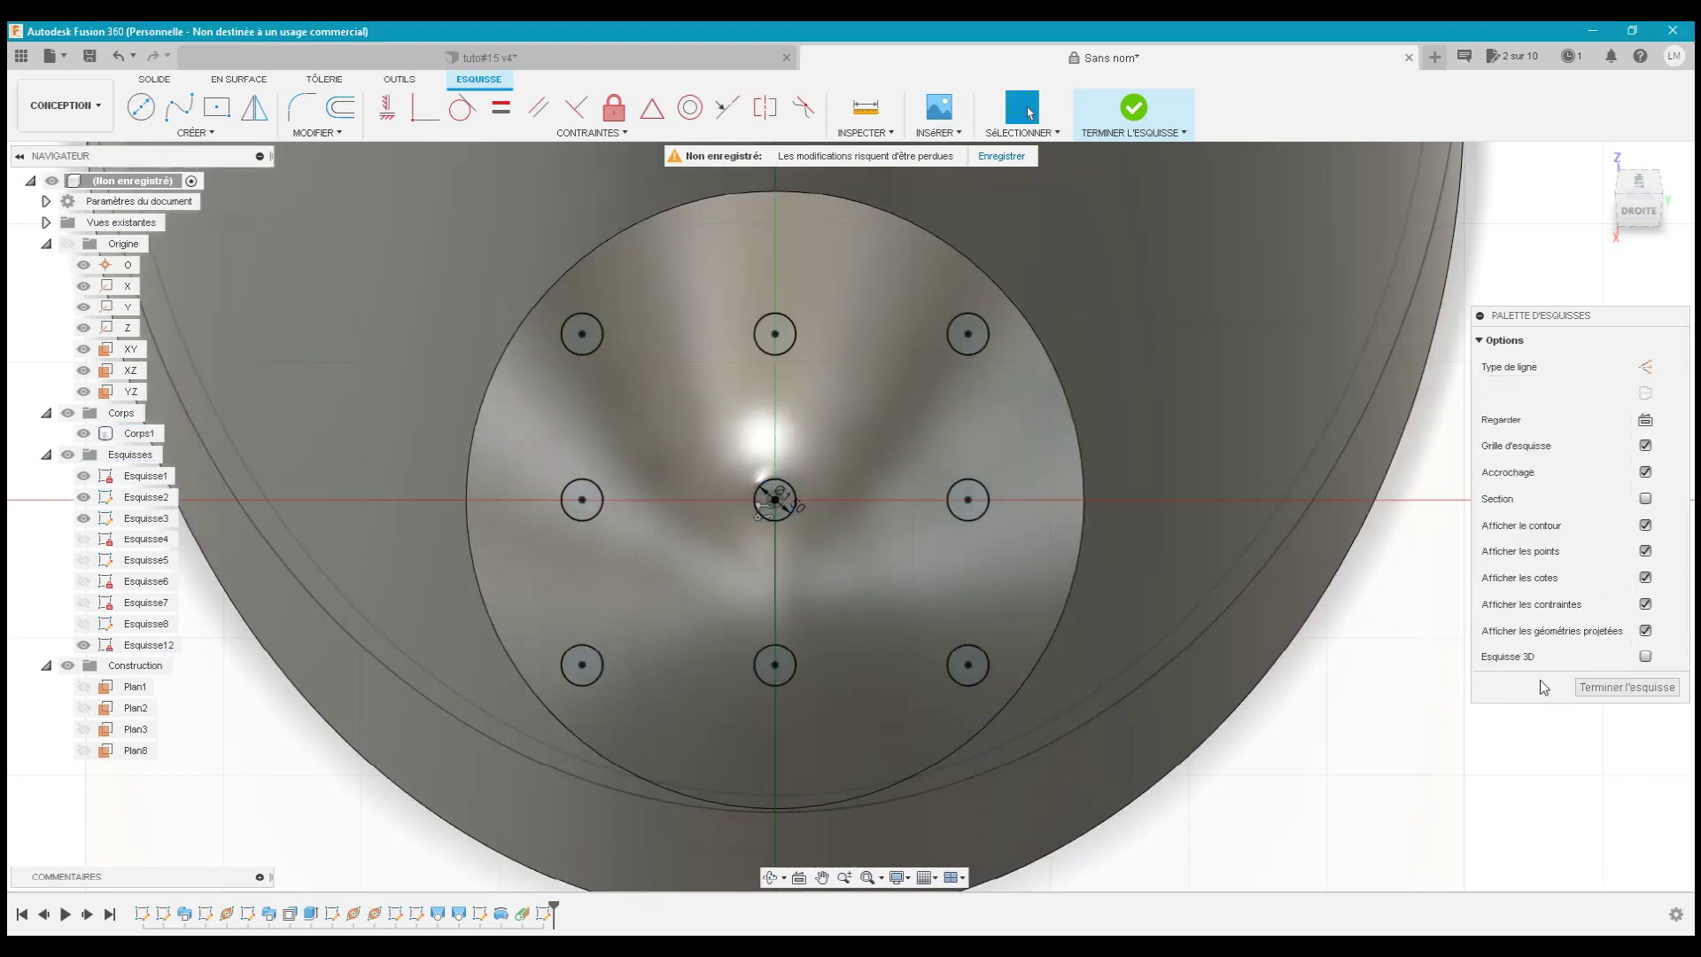
click(1593, 686)
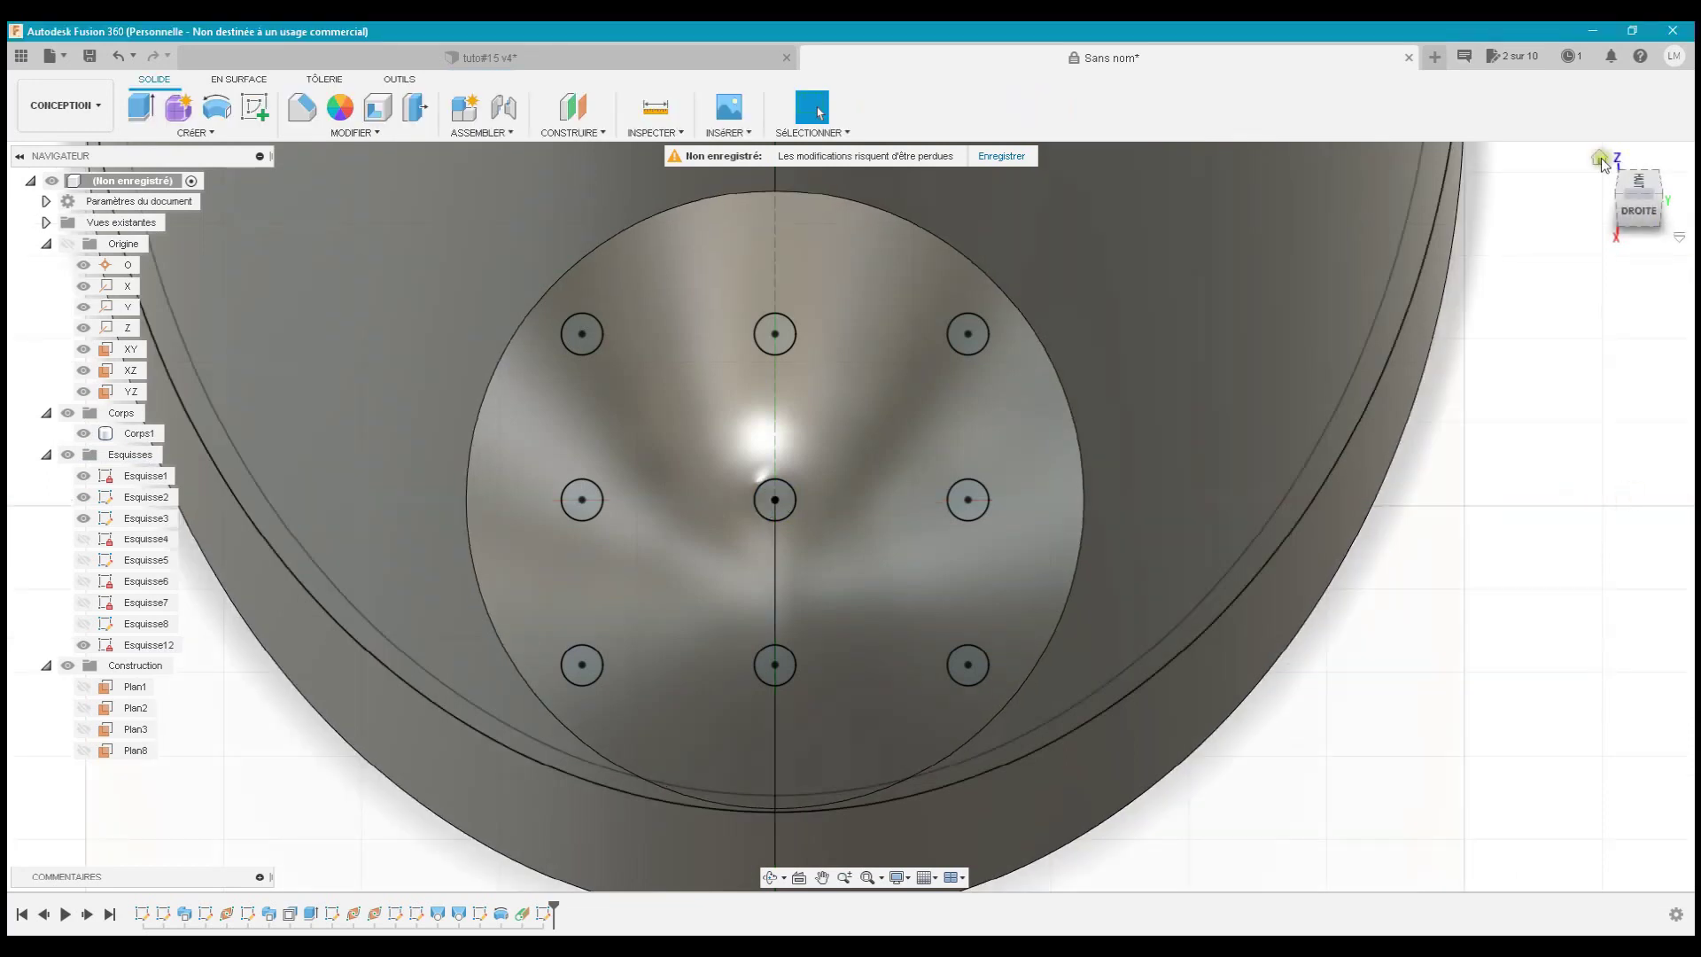
- Start an extrusion from one corner circle of the 3 by 3 hole pattern and hide the watering can body Corps1
click(1596, 152)
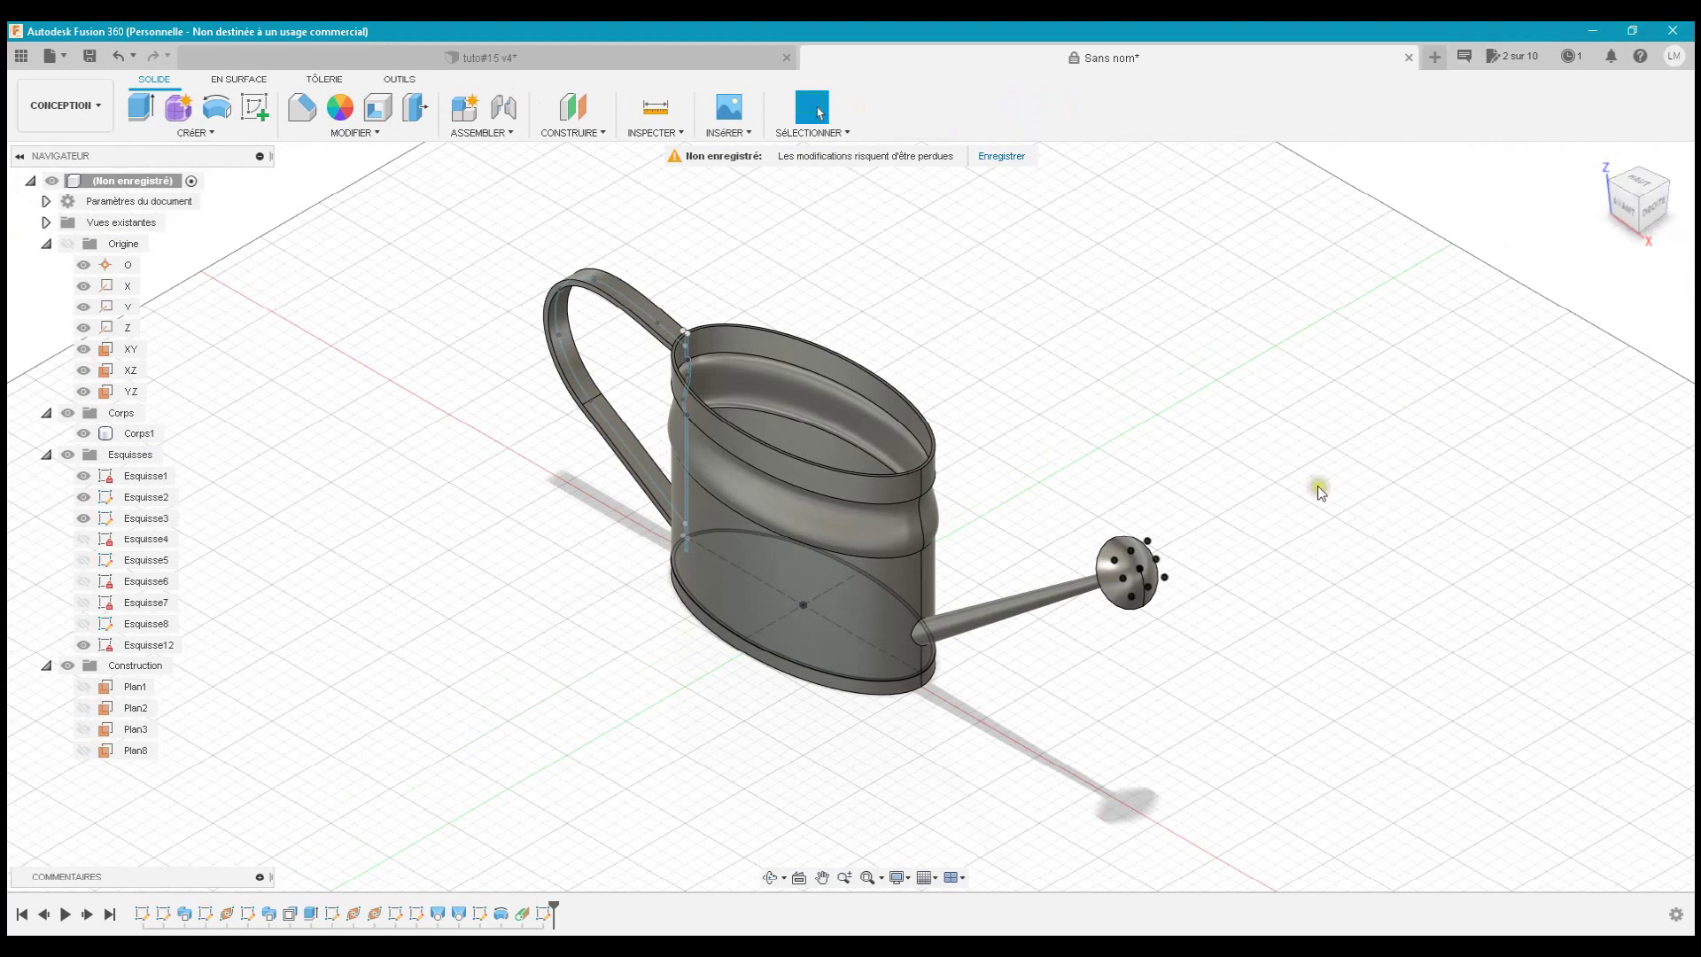
scroll(1225, 638, up, 5)
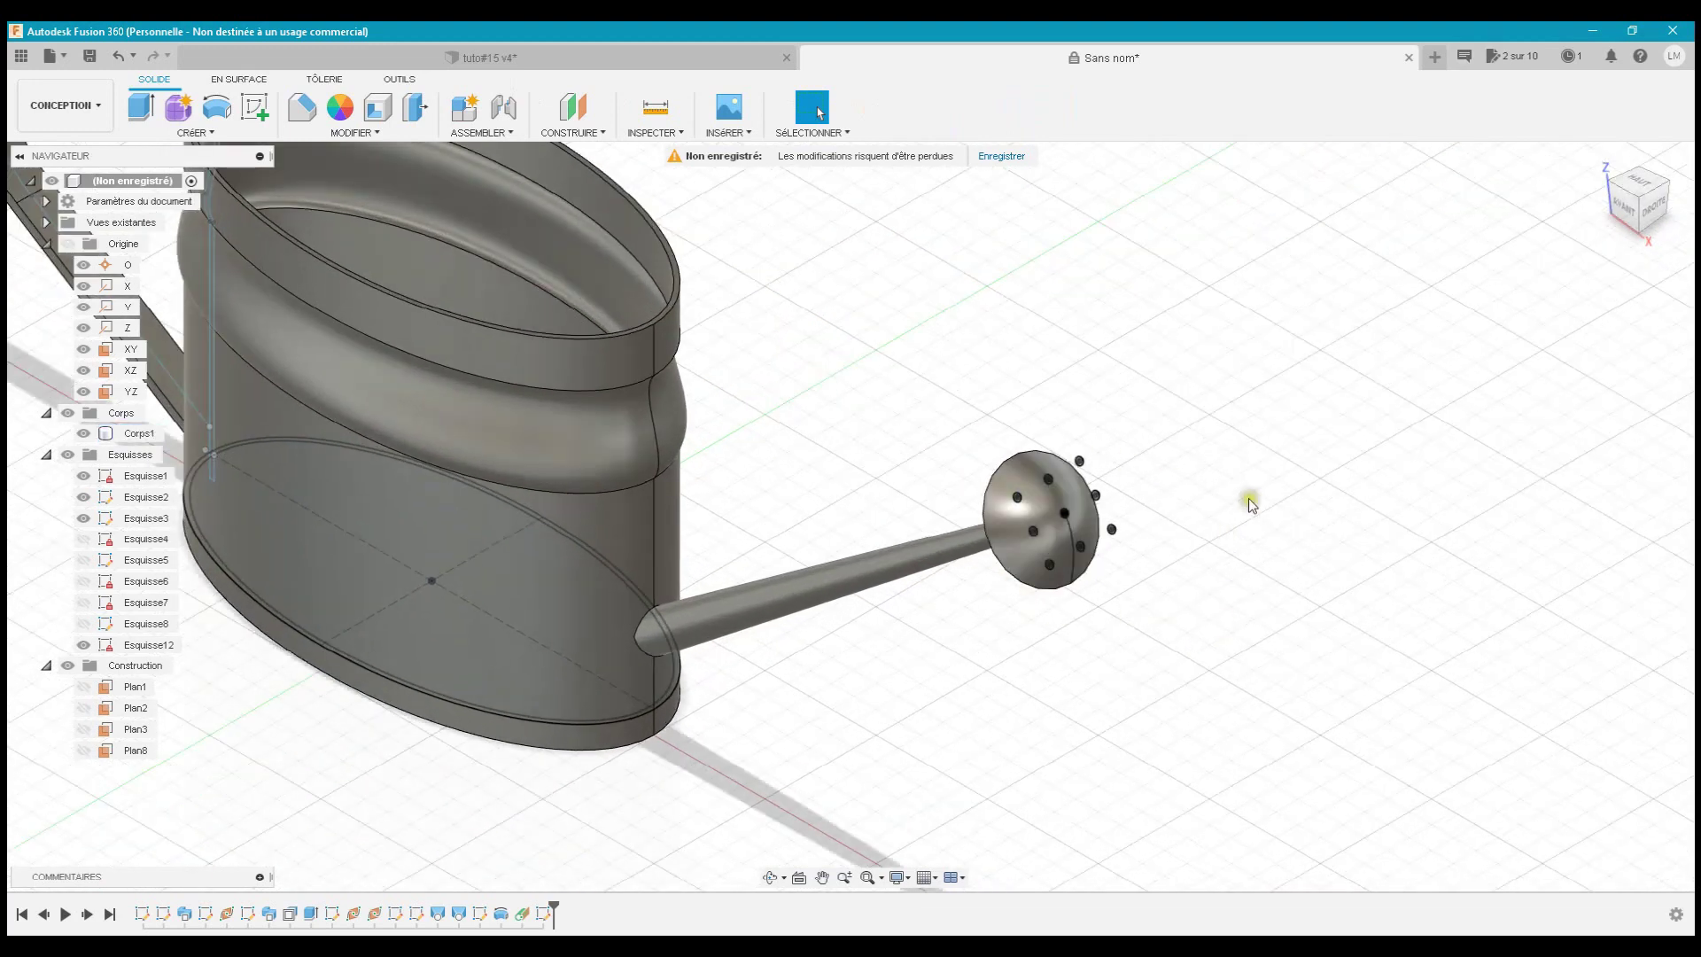
shift+middle_drag(1249, 499, 1216, 505)
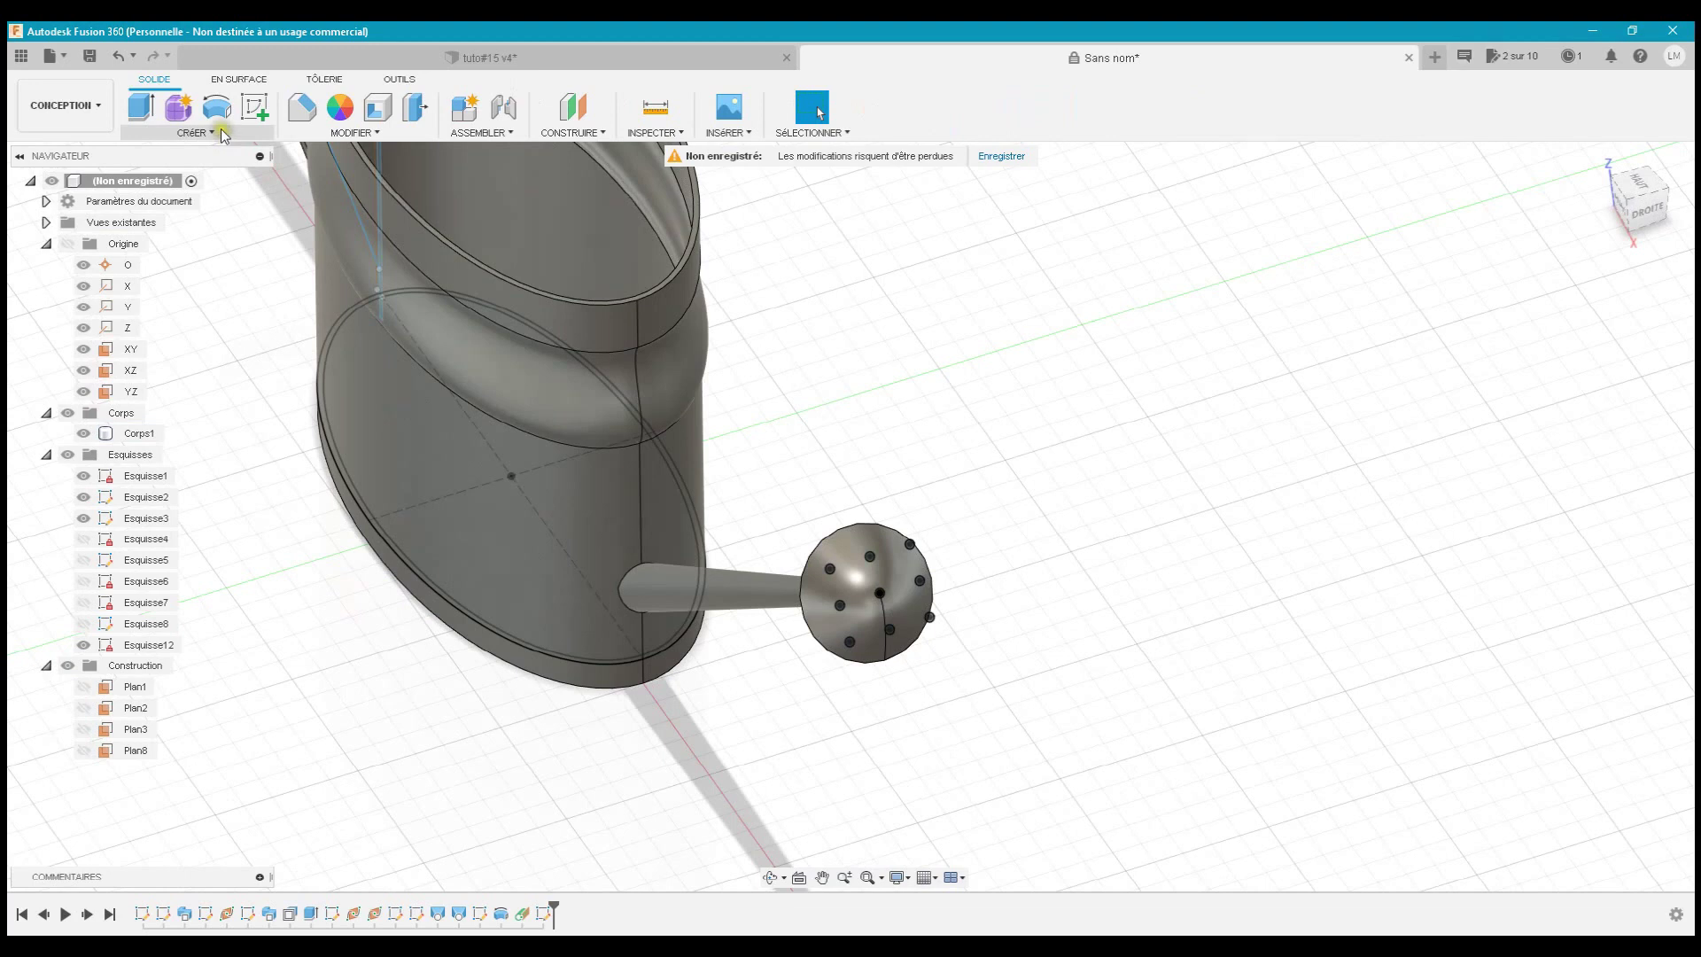
click(141, 106)
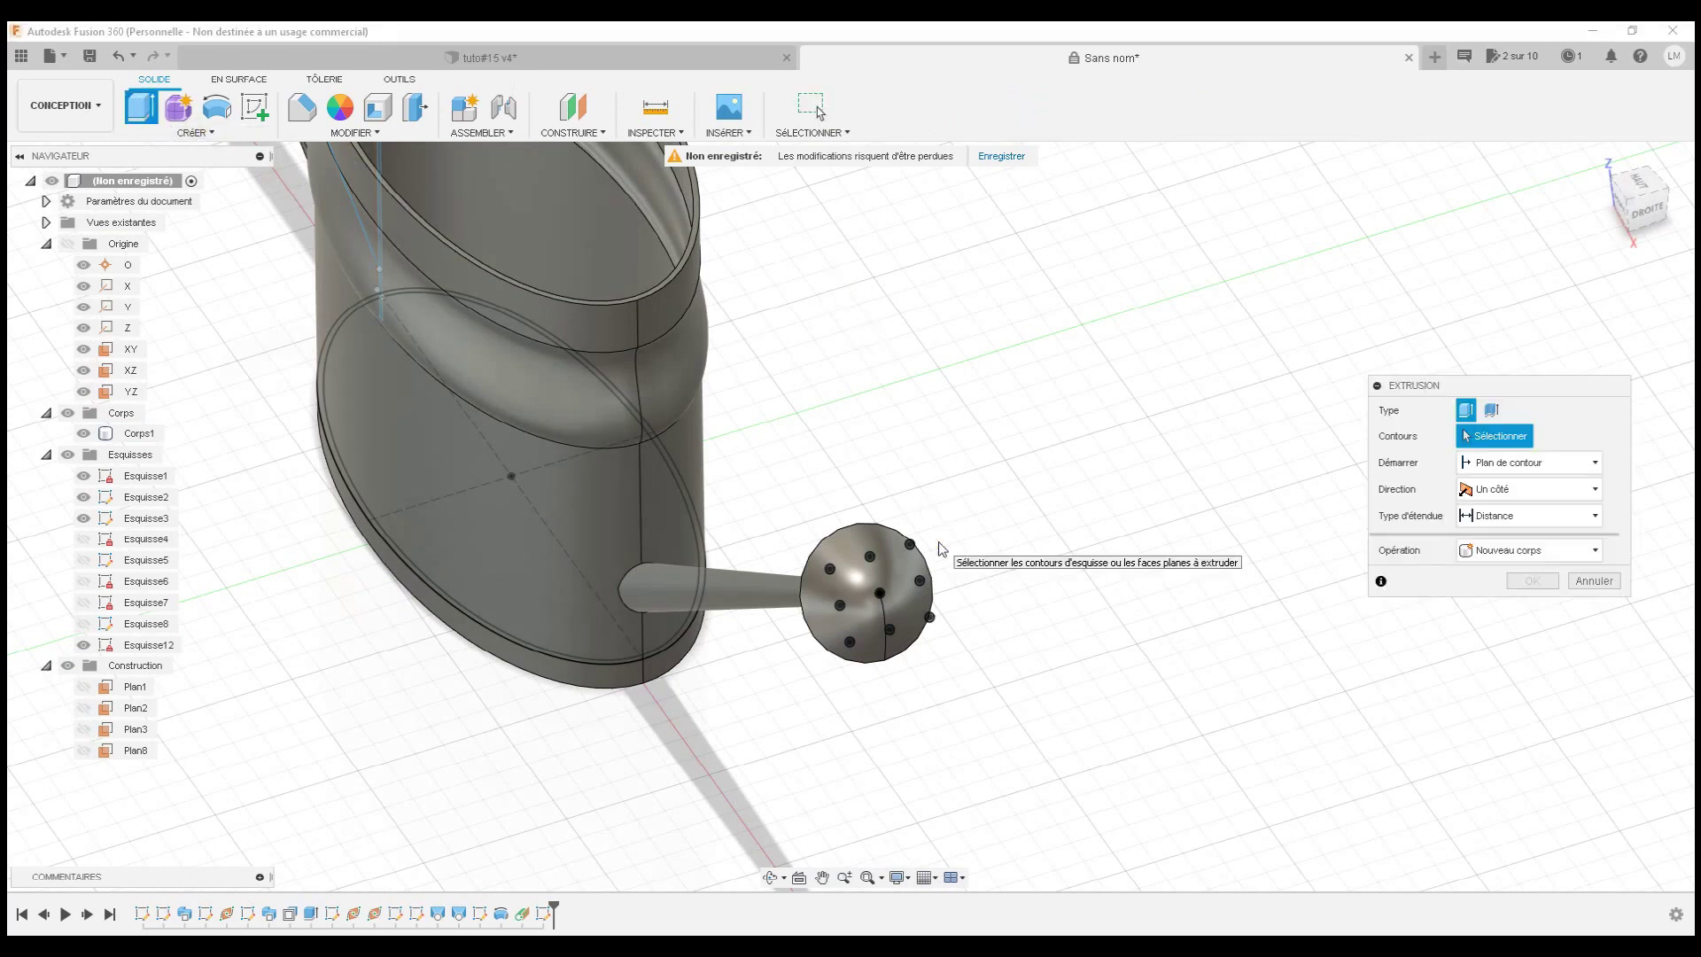
click(1648, 221)
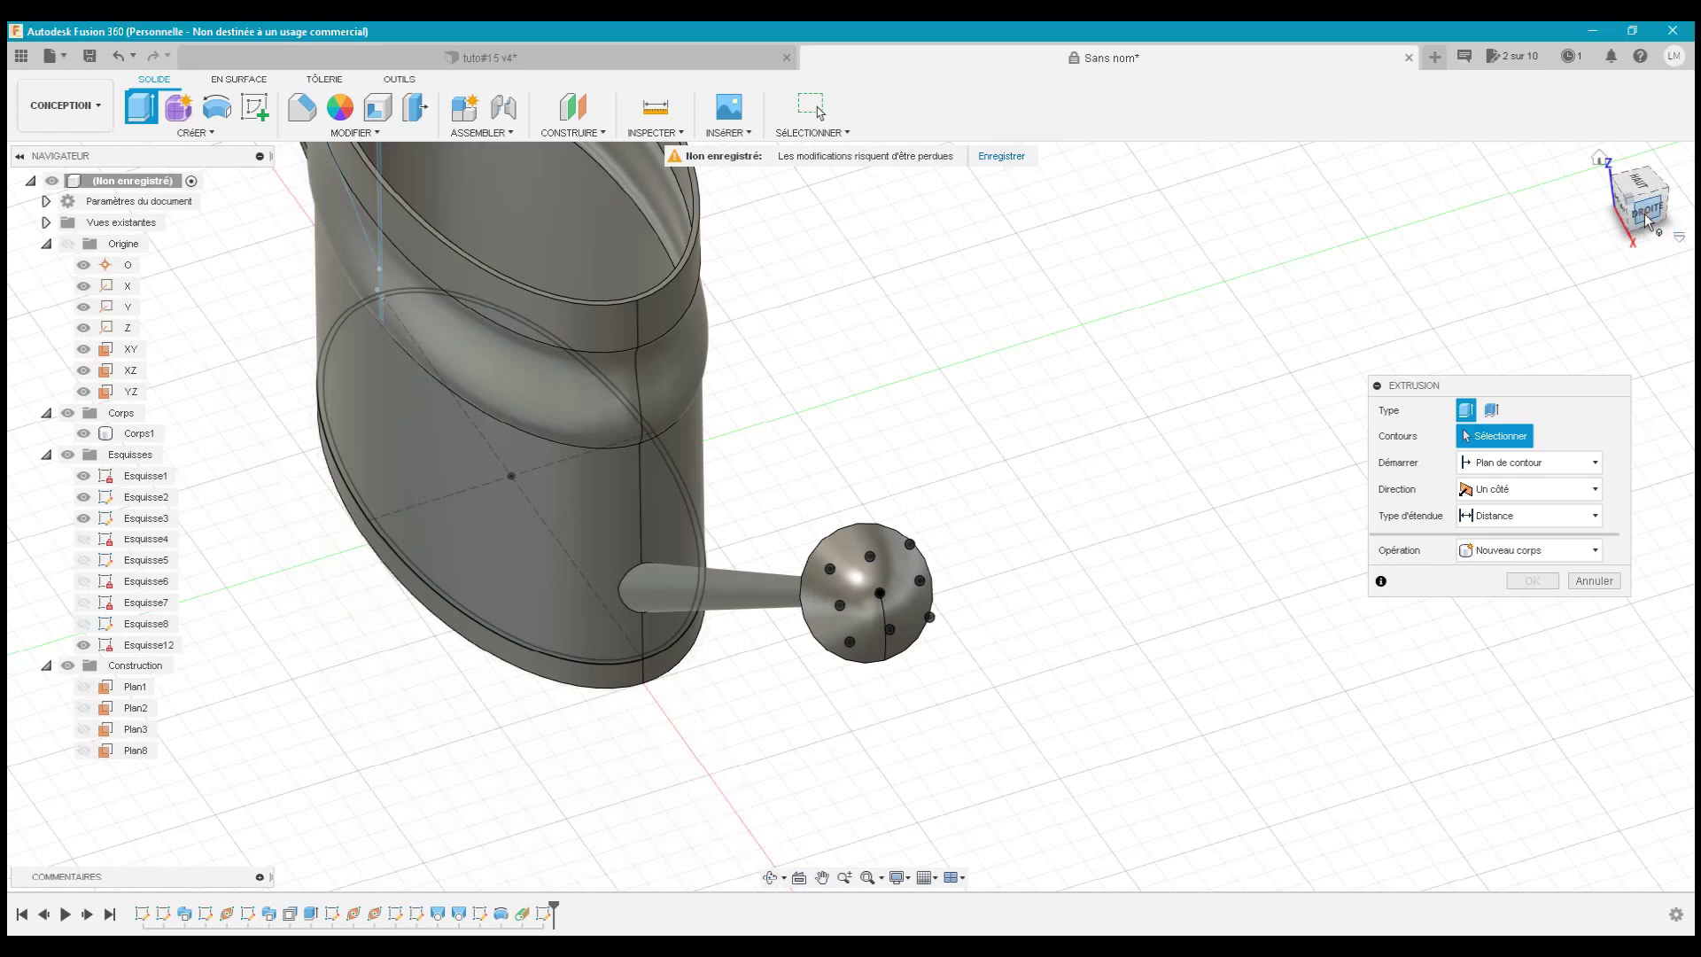
shift+middle_drag(850, 516, 1045, 302)
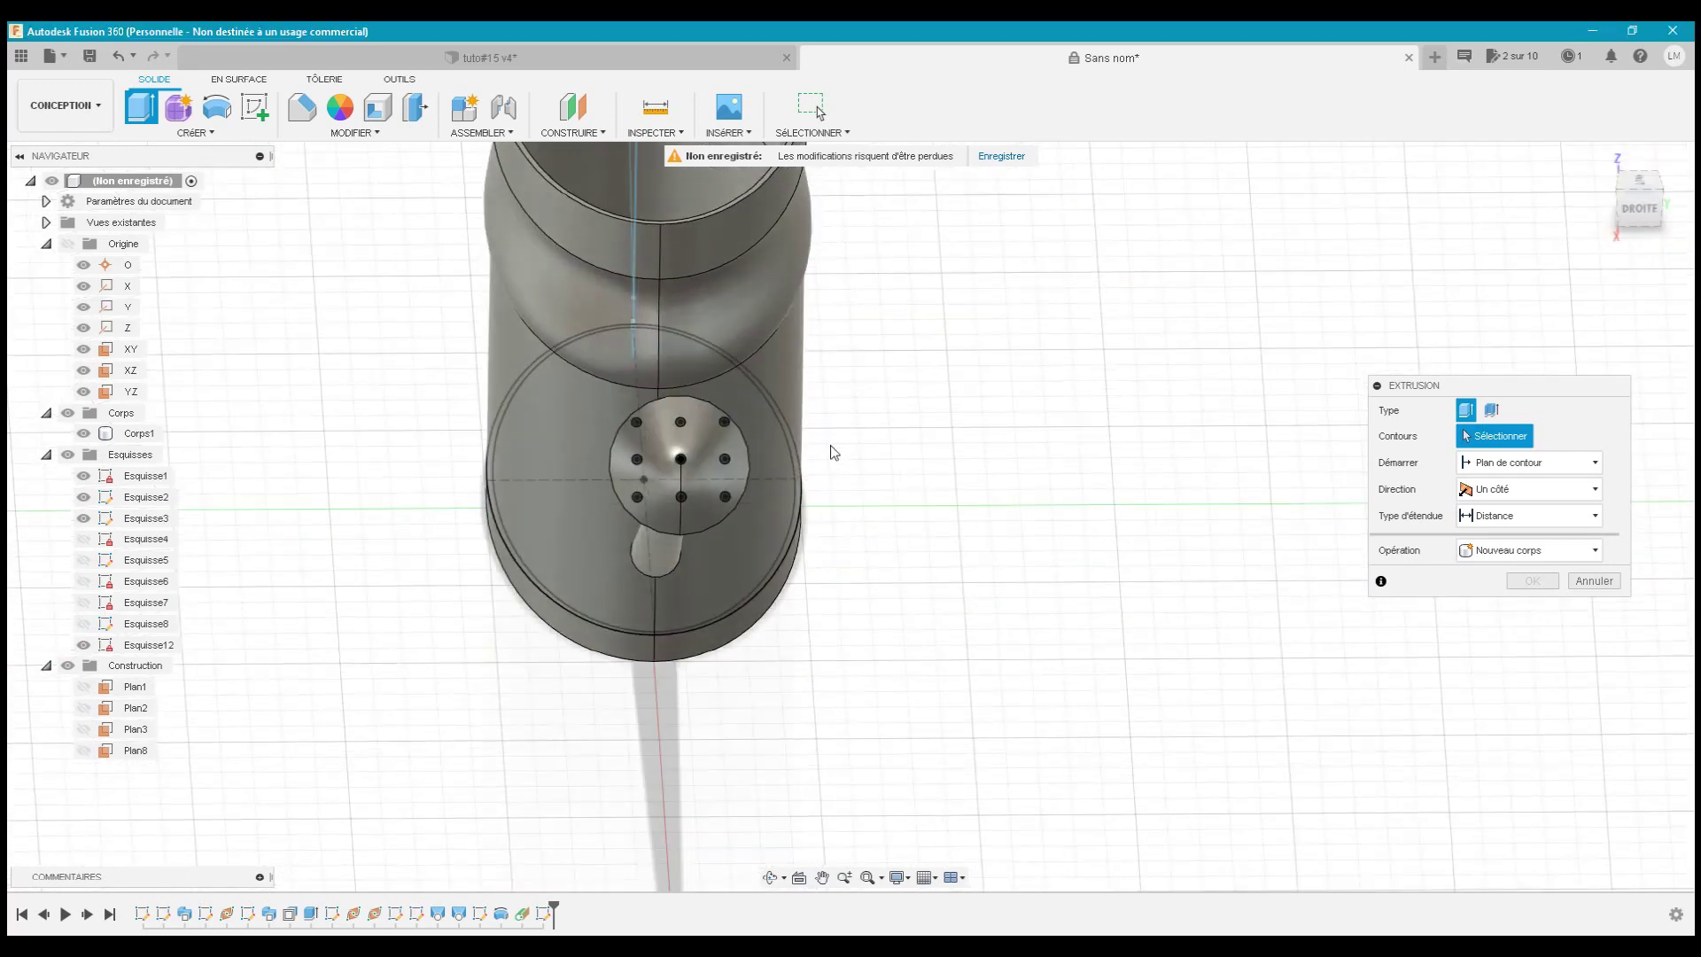
scroll(833, 452, up, 3)
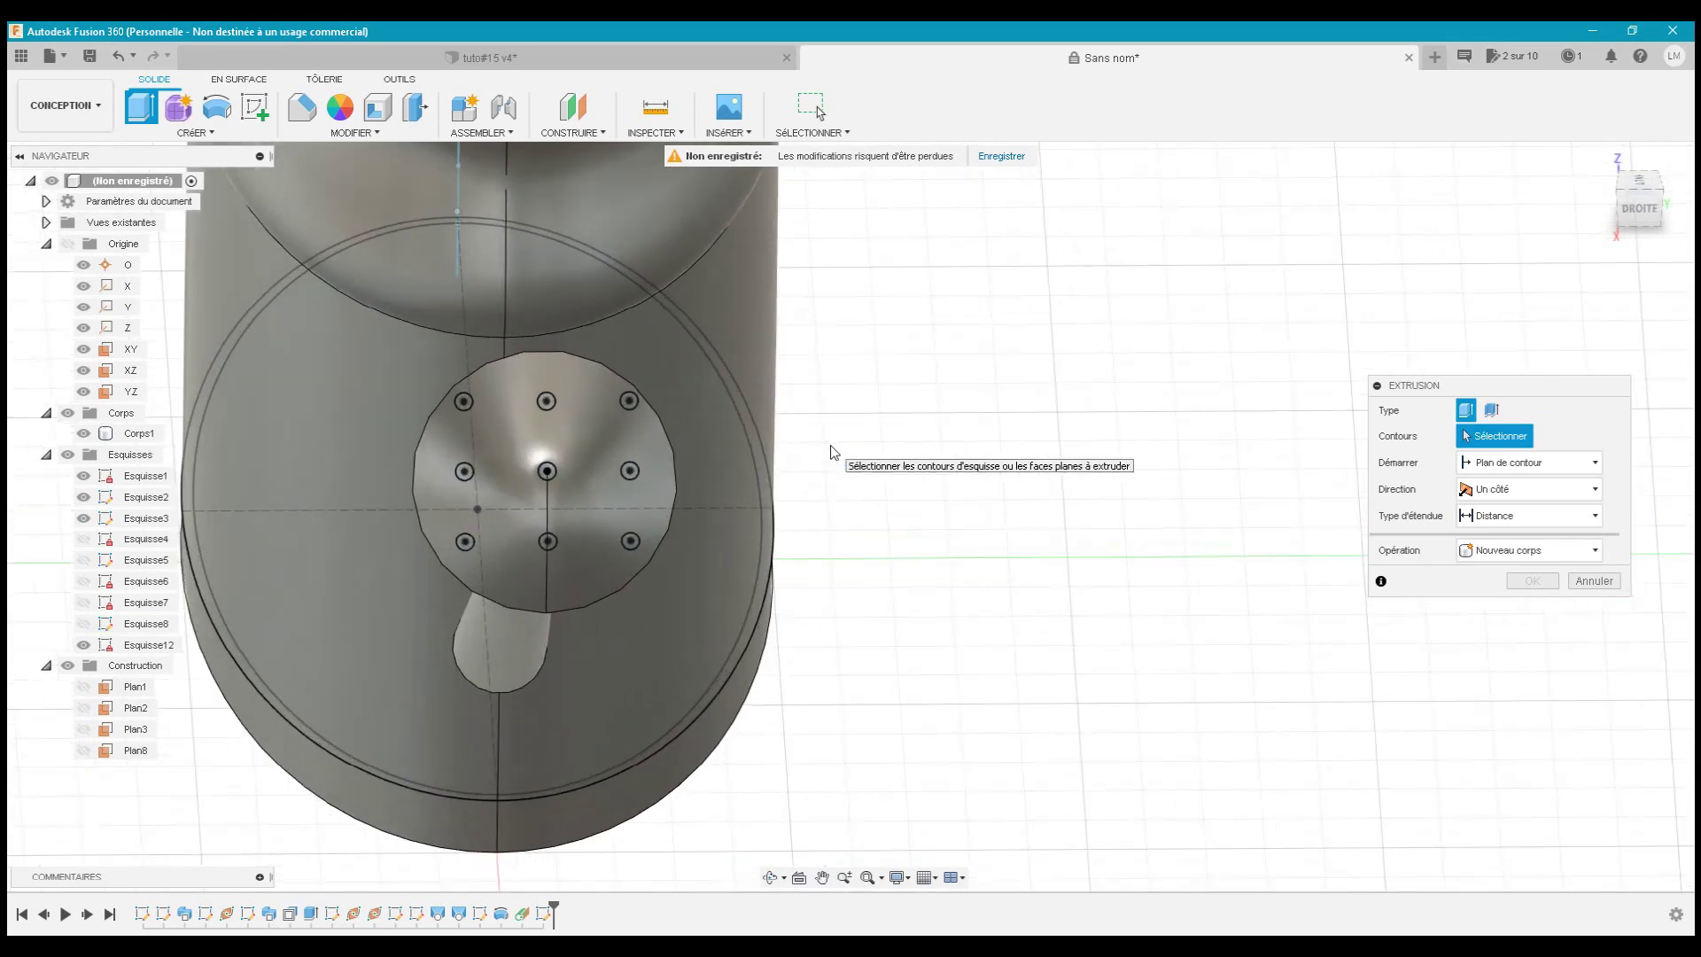
scroll(483, 493, up, 2)
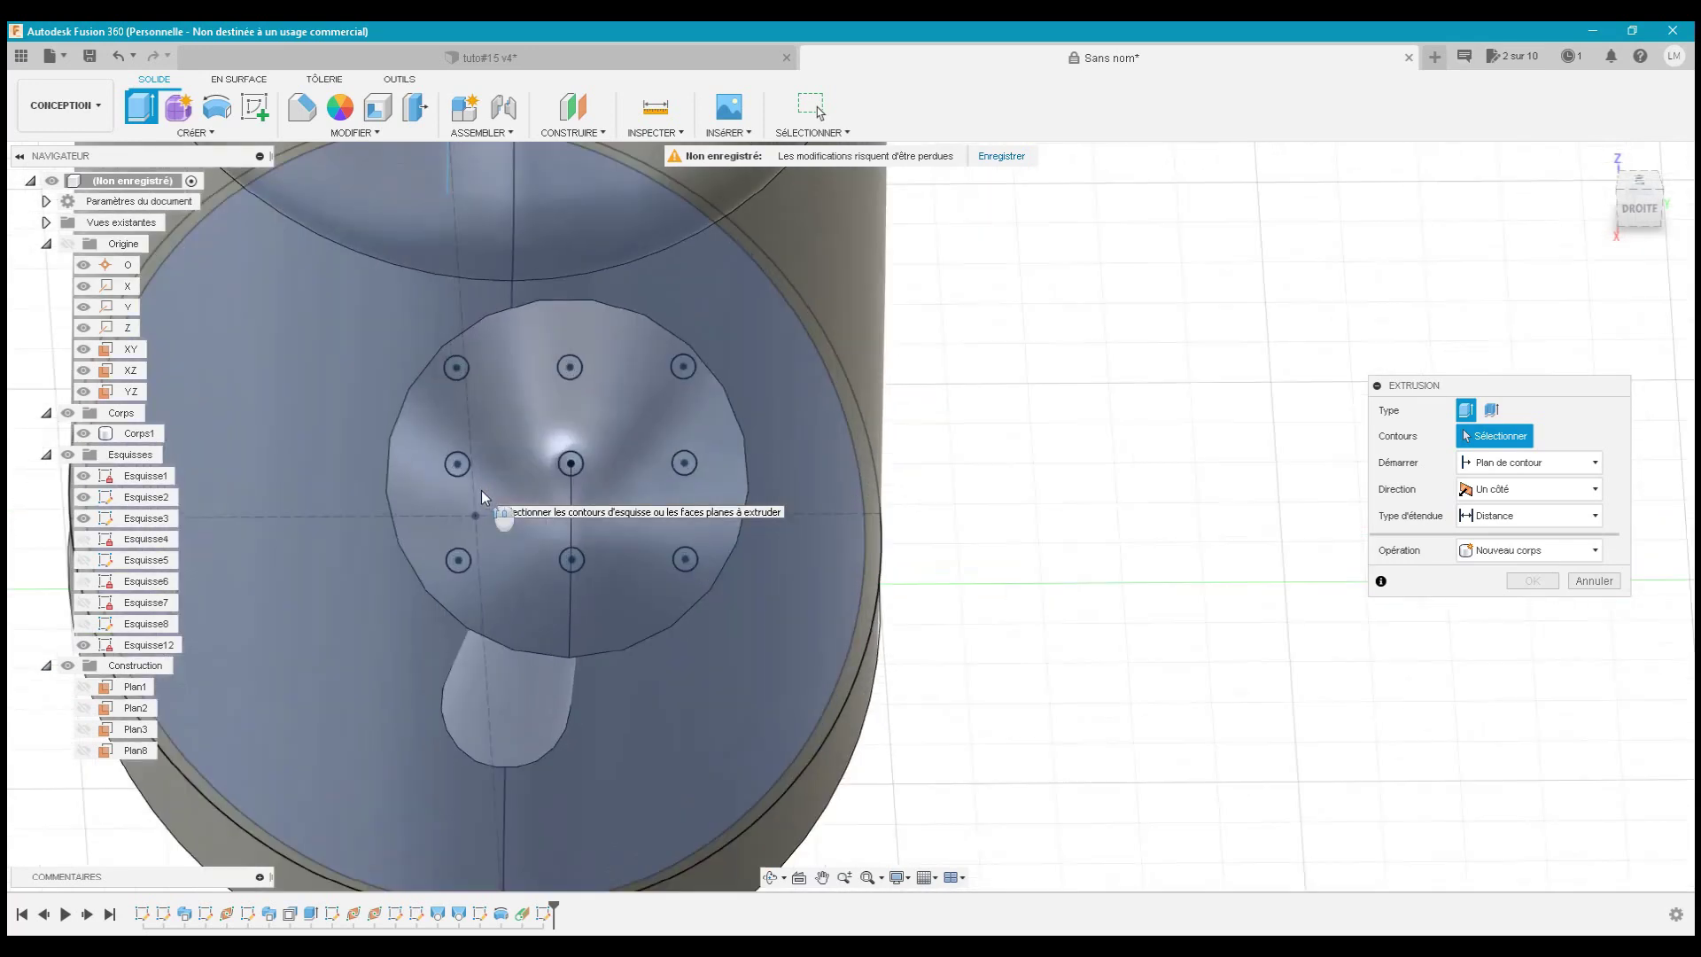
scroll(483, 495, up, 1)
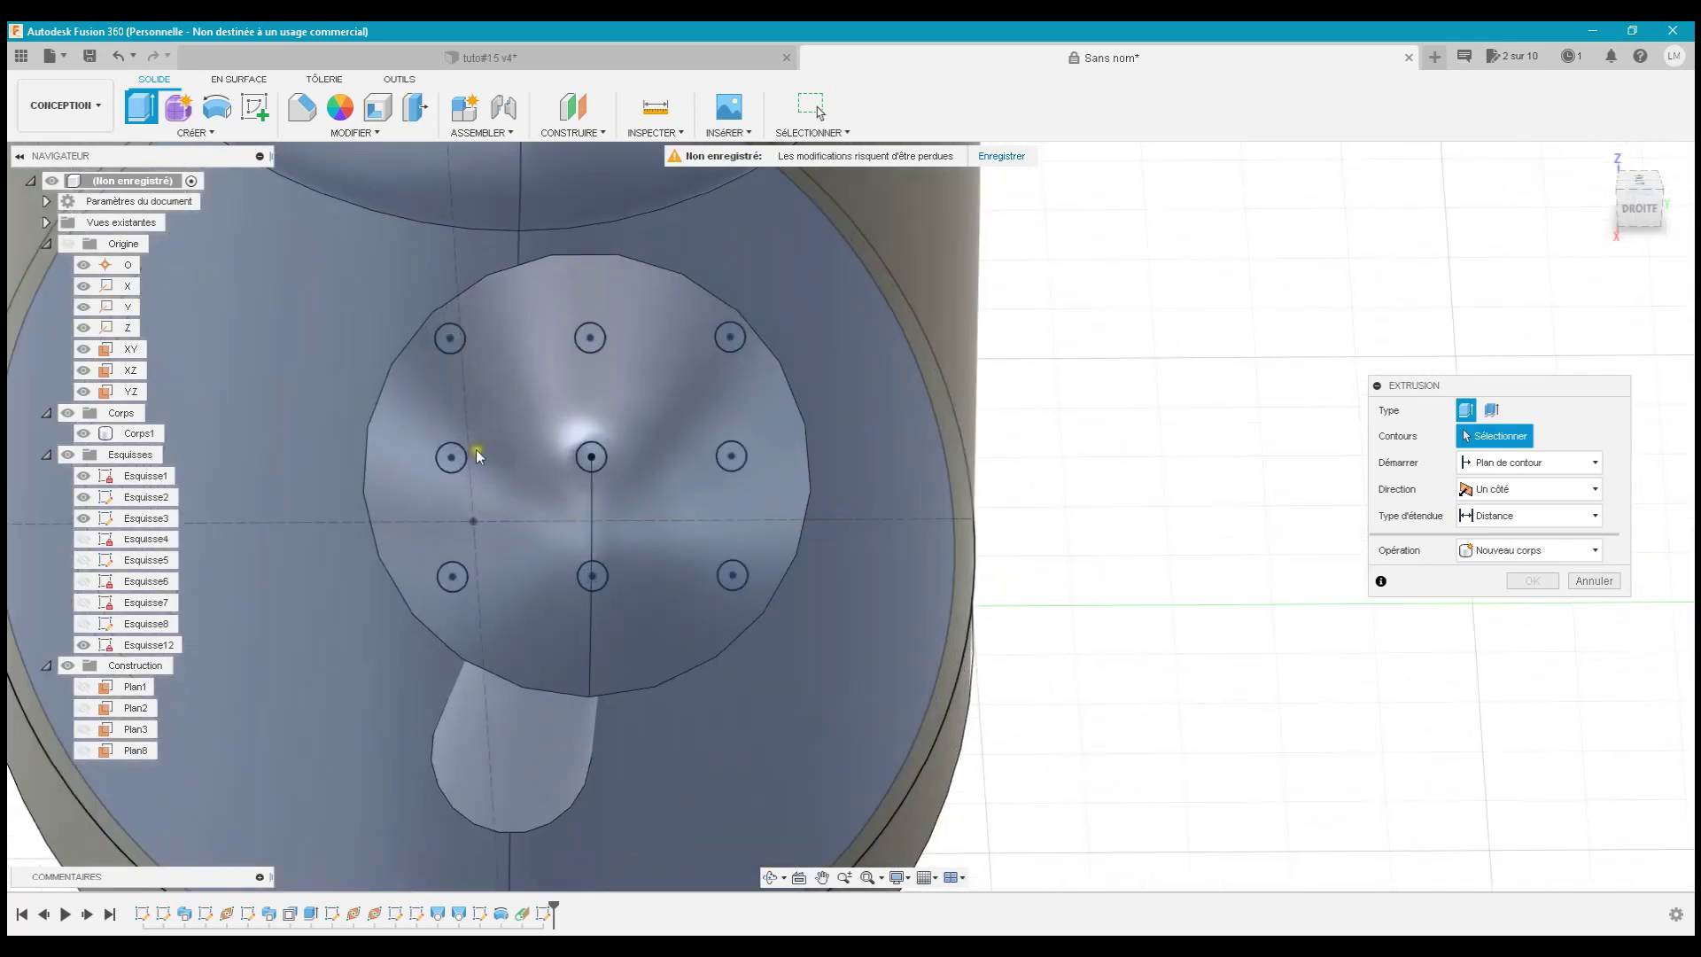
click(450, 340)
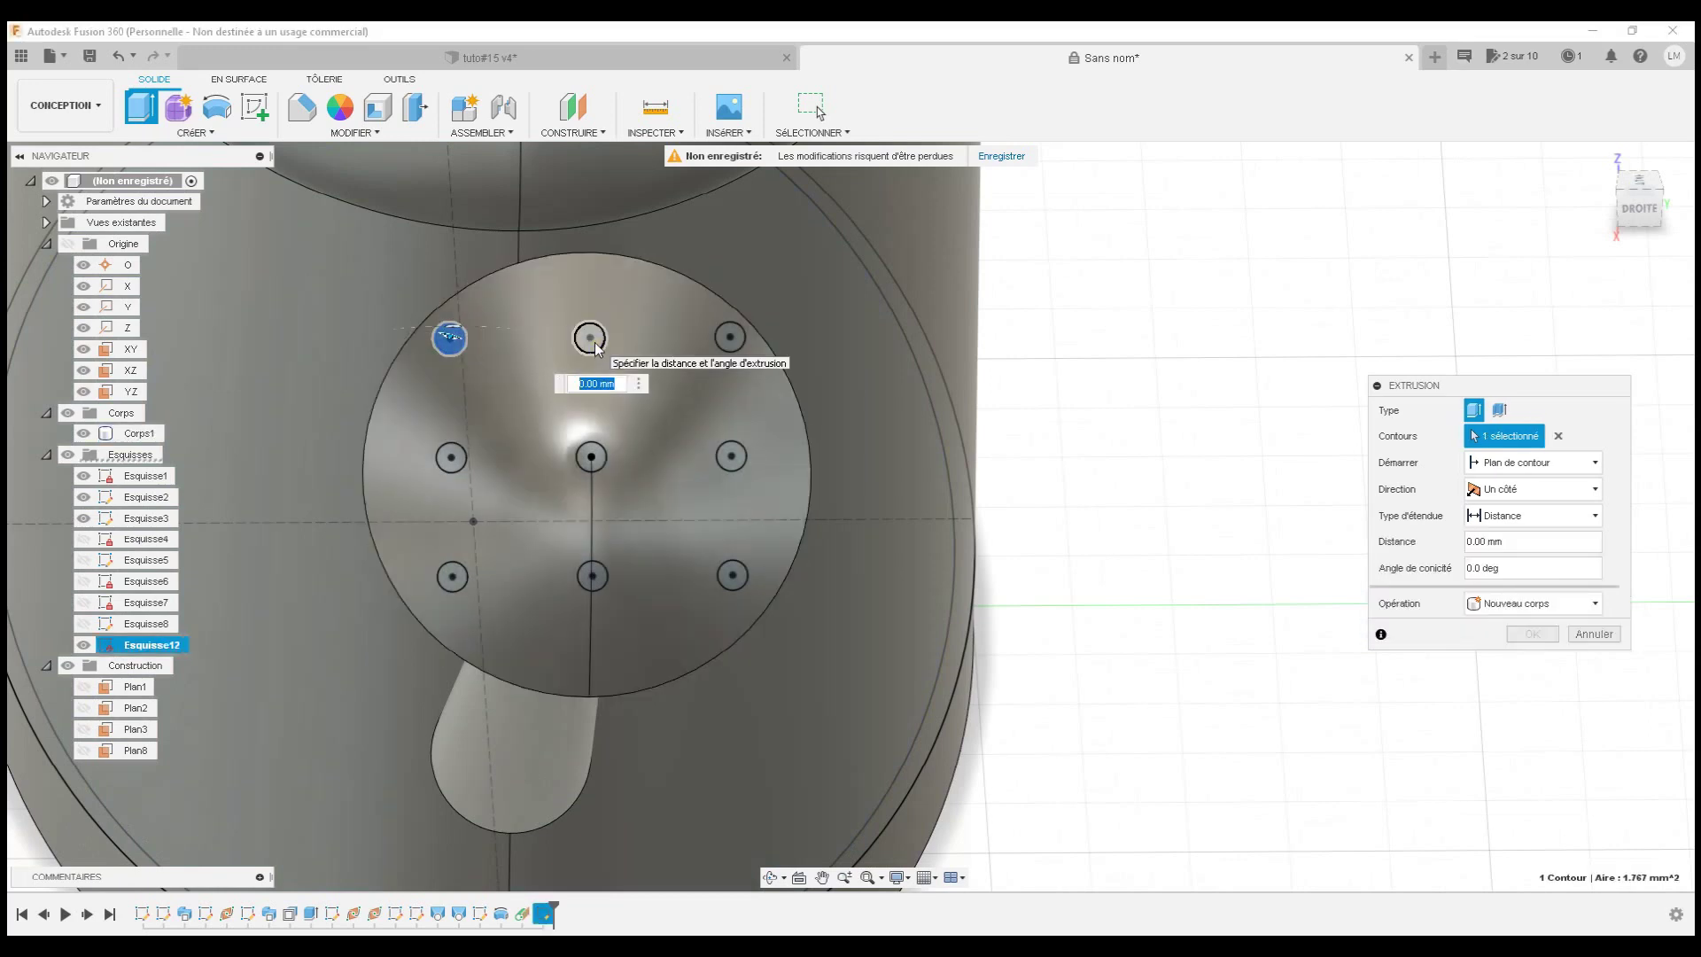
click(81, 434)
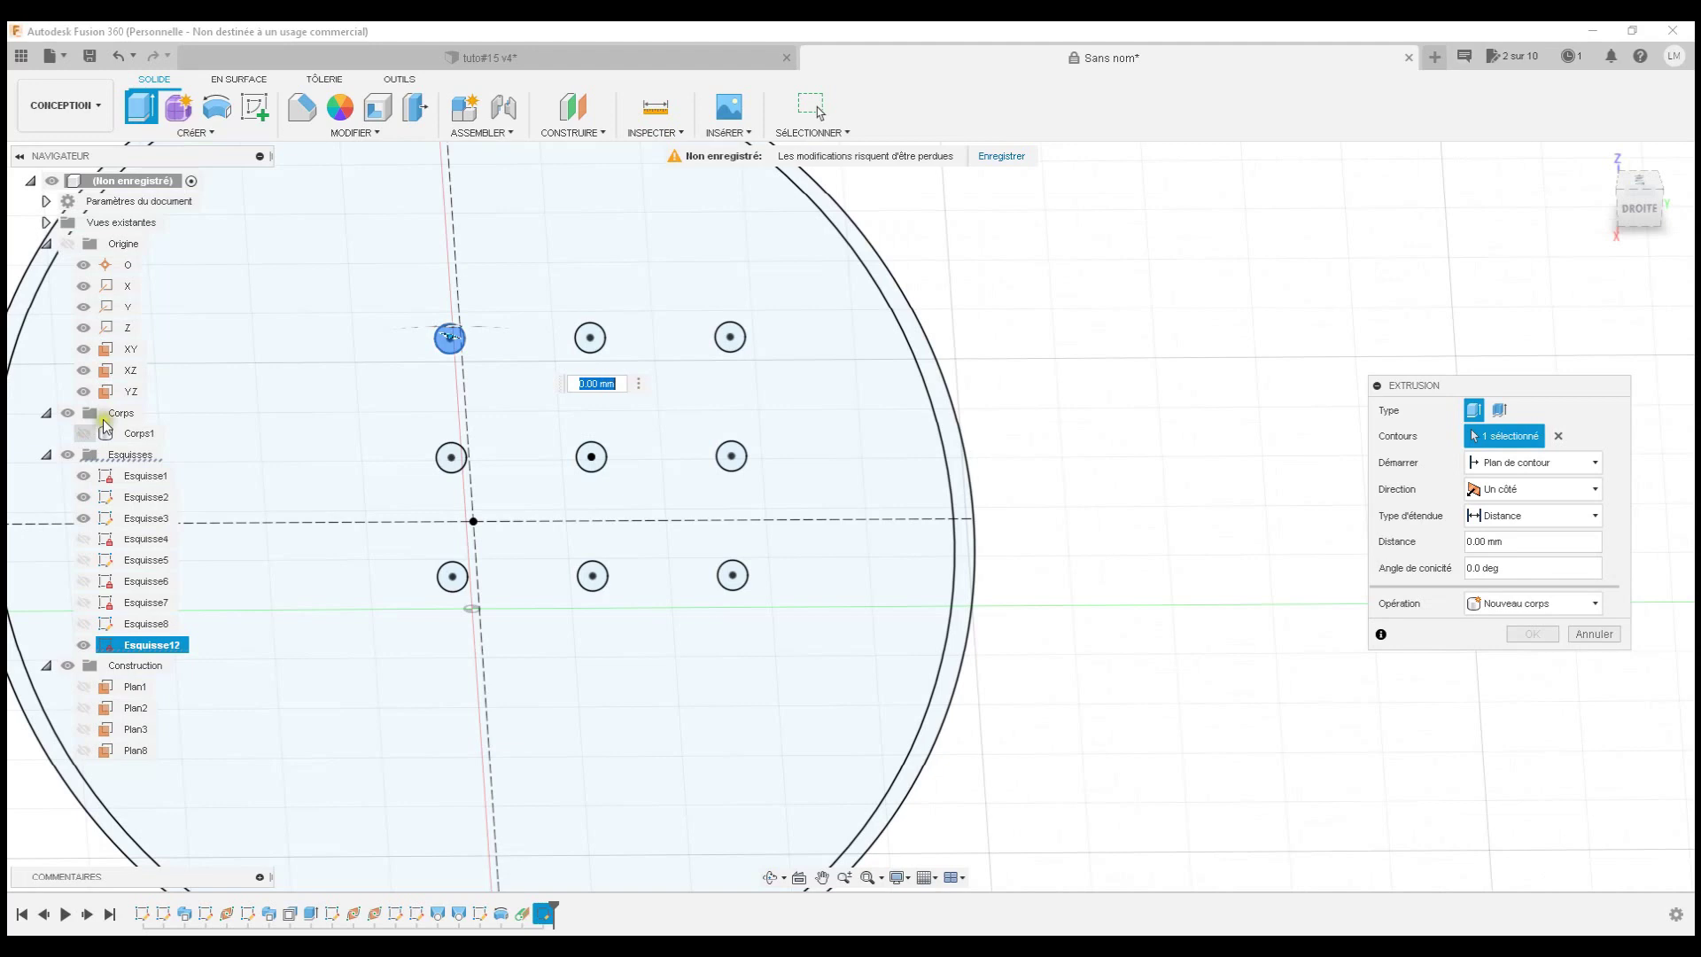
- Add the remaining eight circles of the hole pattern to the extrusion profiles and show Corps1 again
click(591, 347)
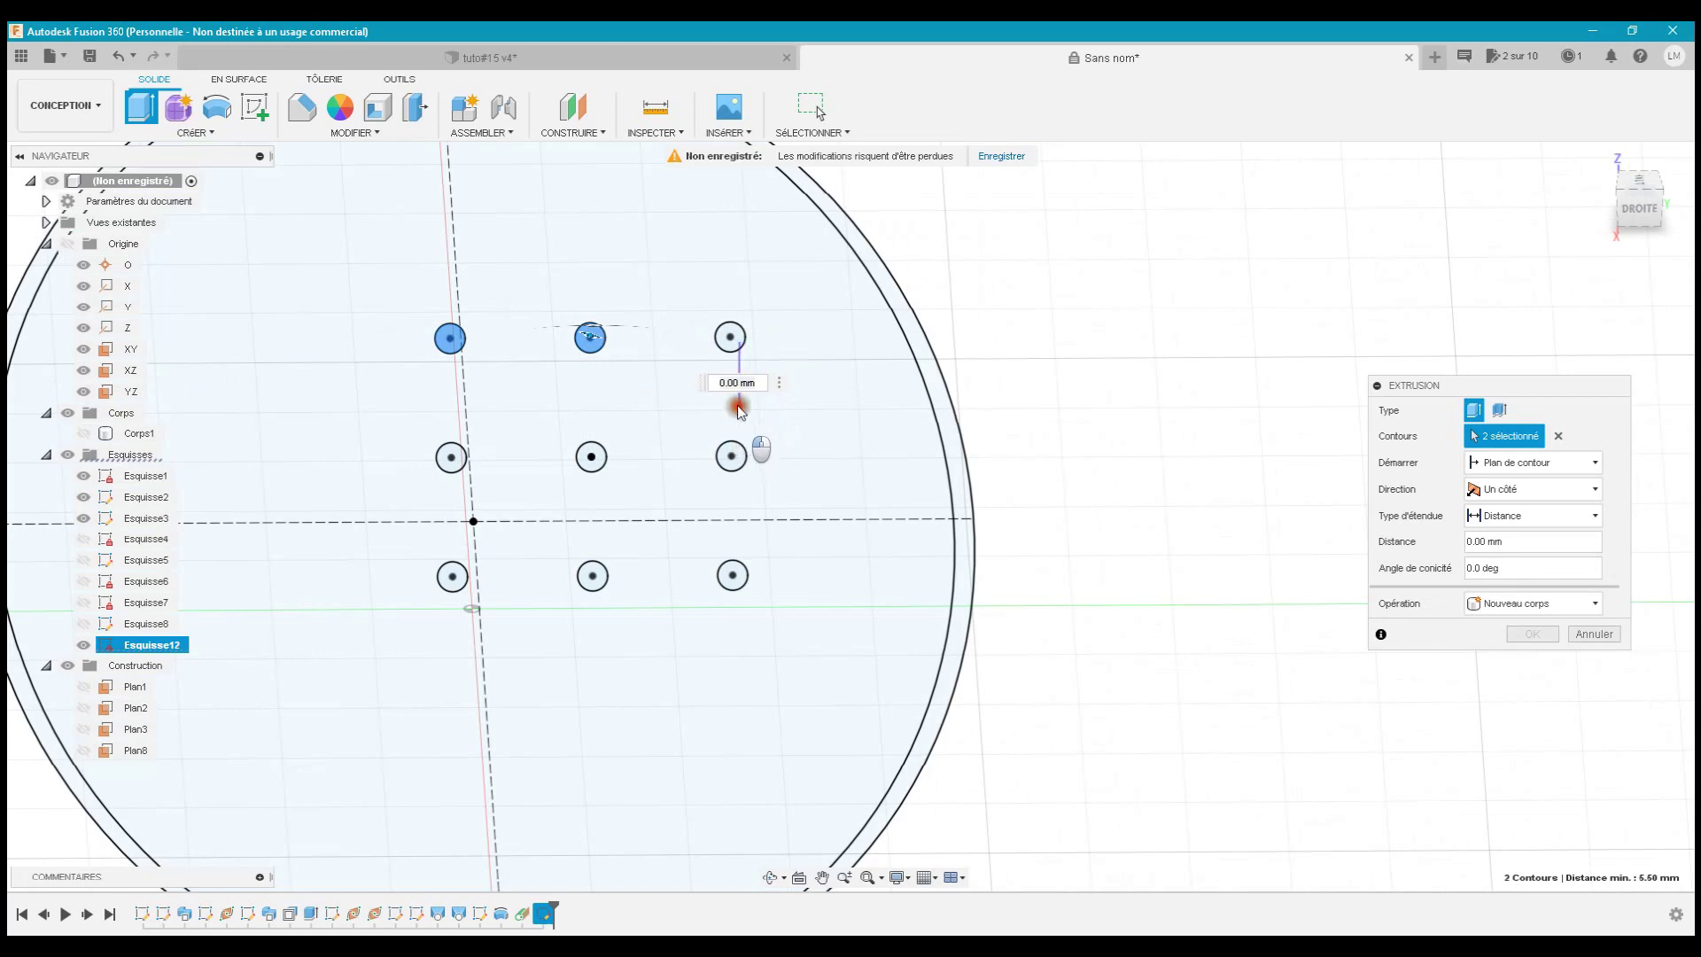
click(732, 338)
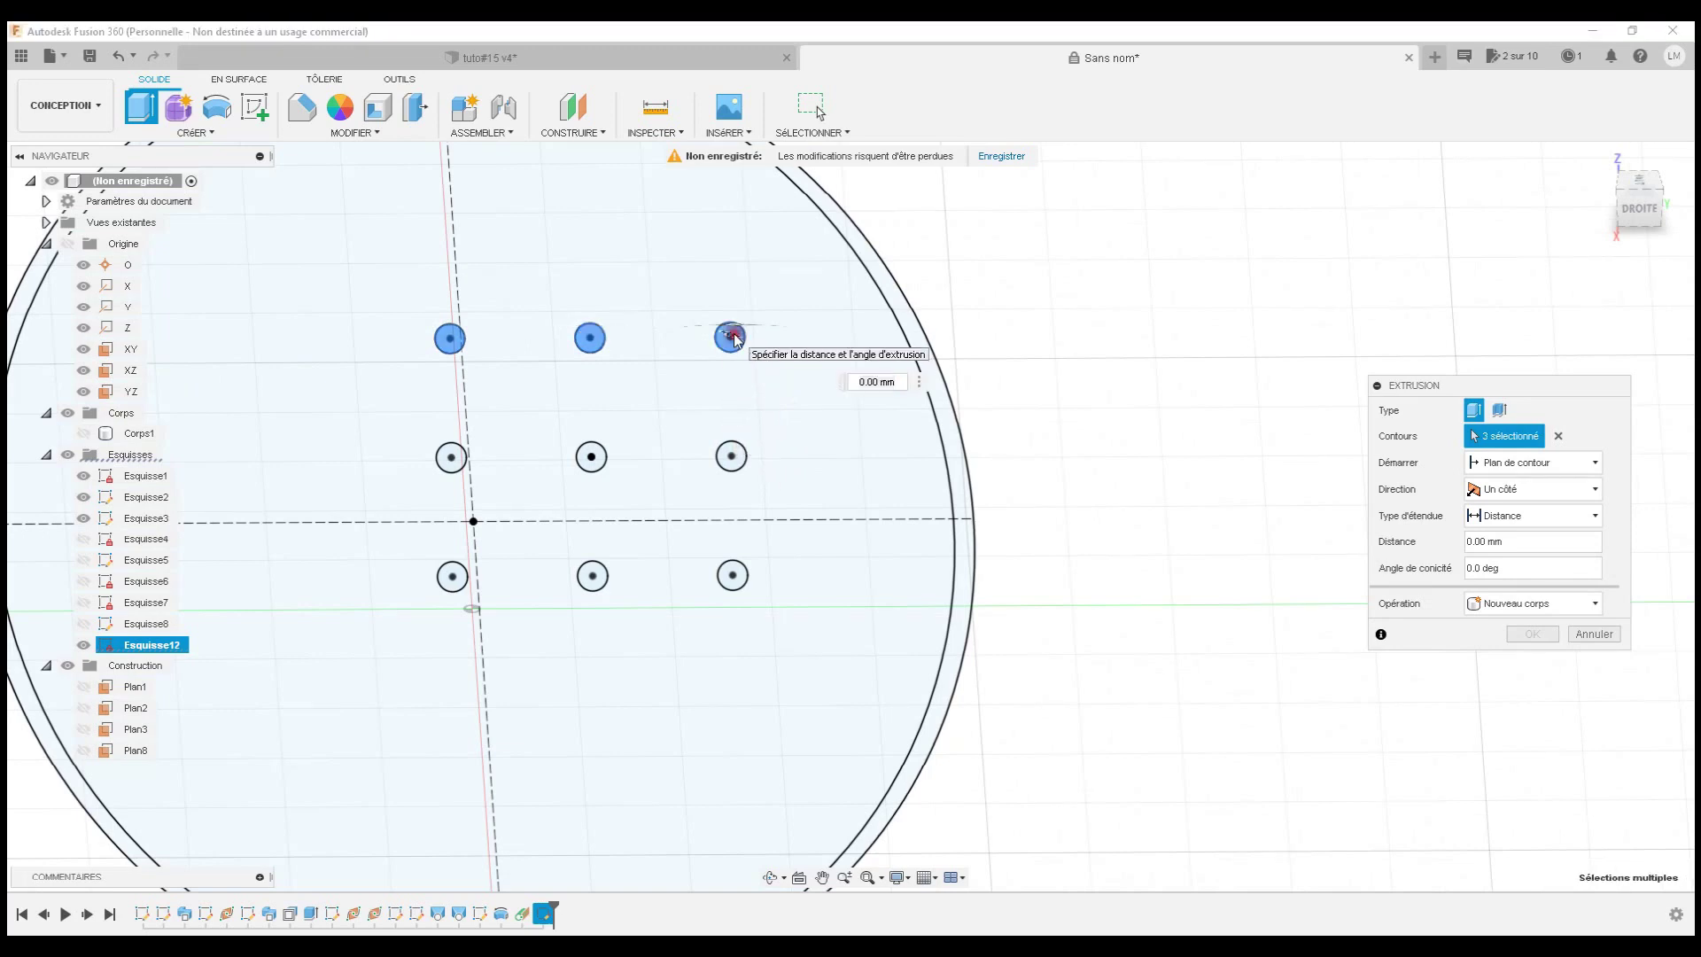
click(732, 459)
click(592, 460)
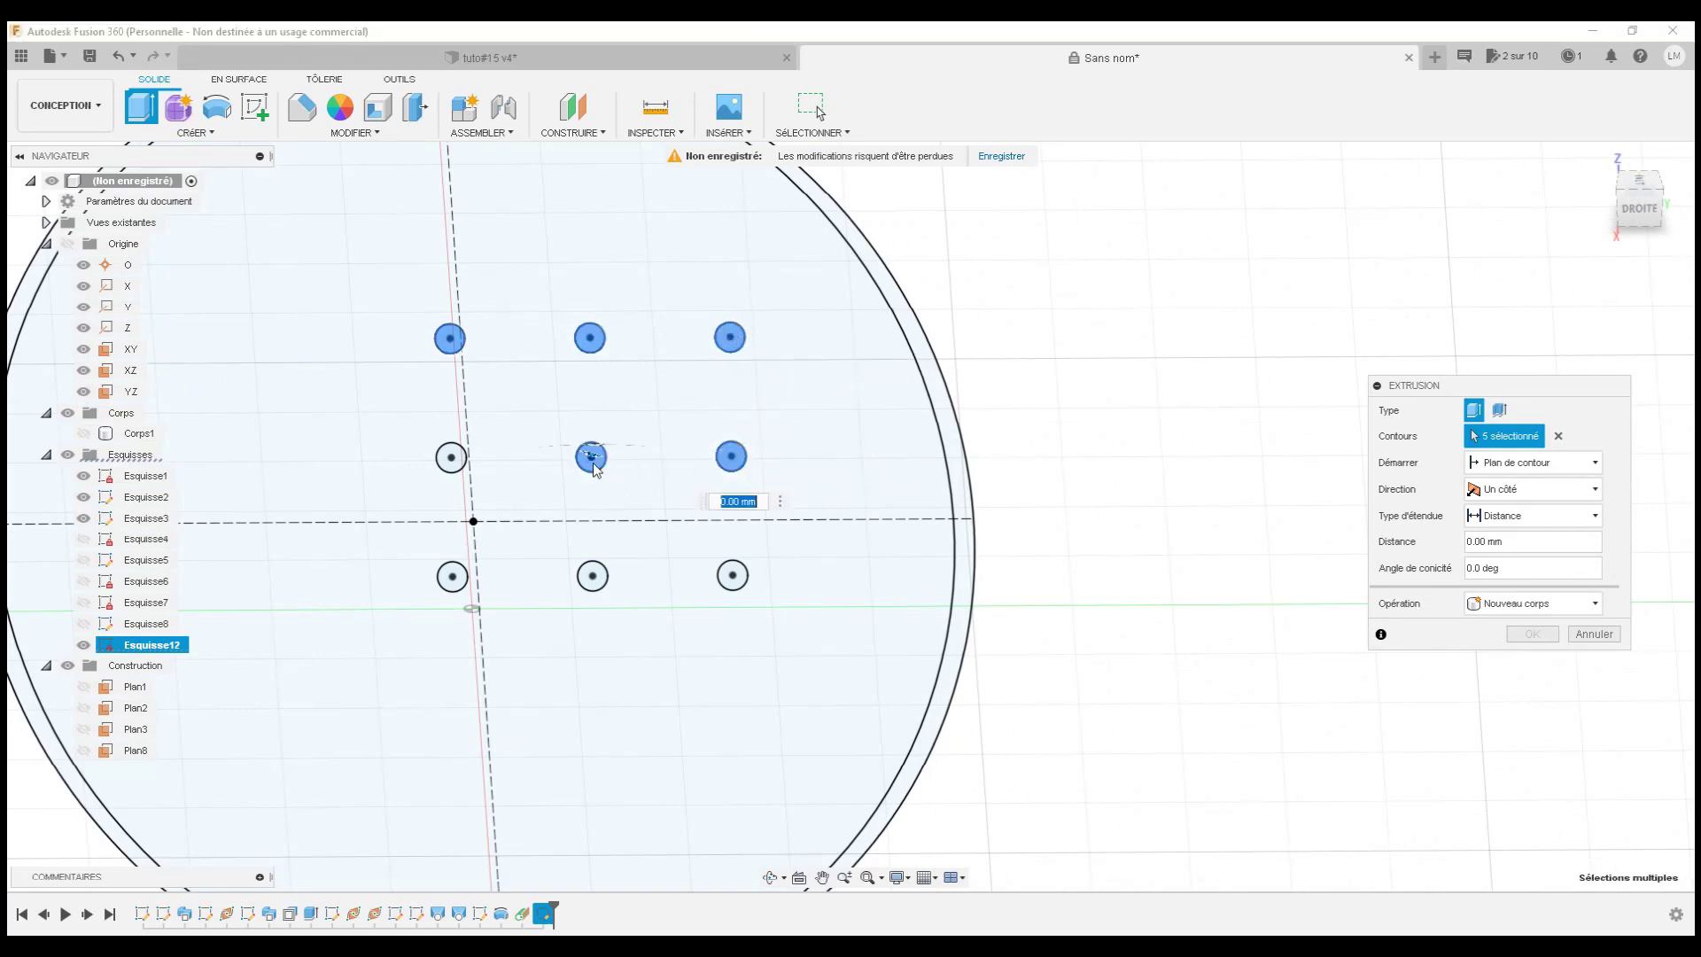
click(453, 464)
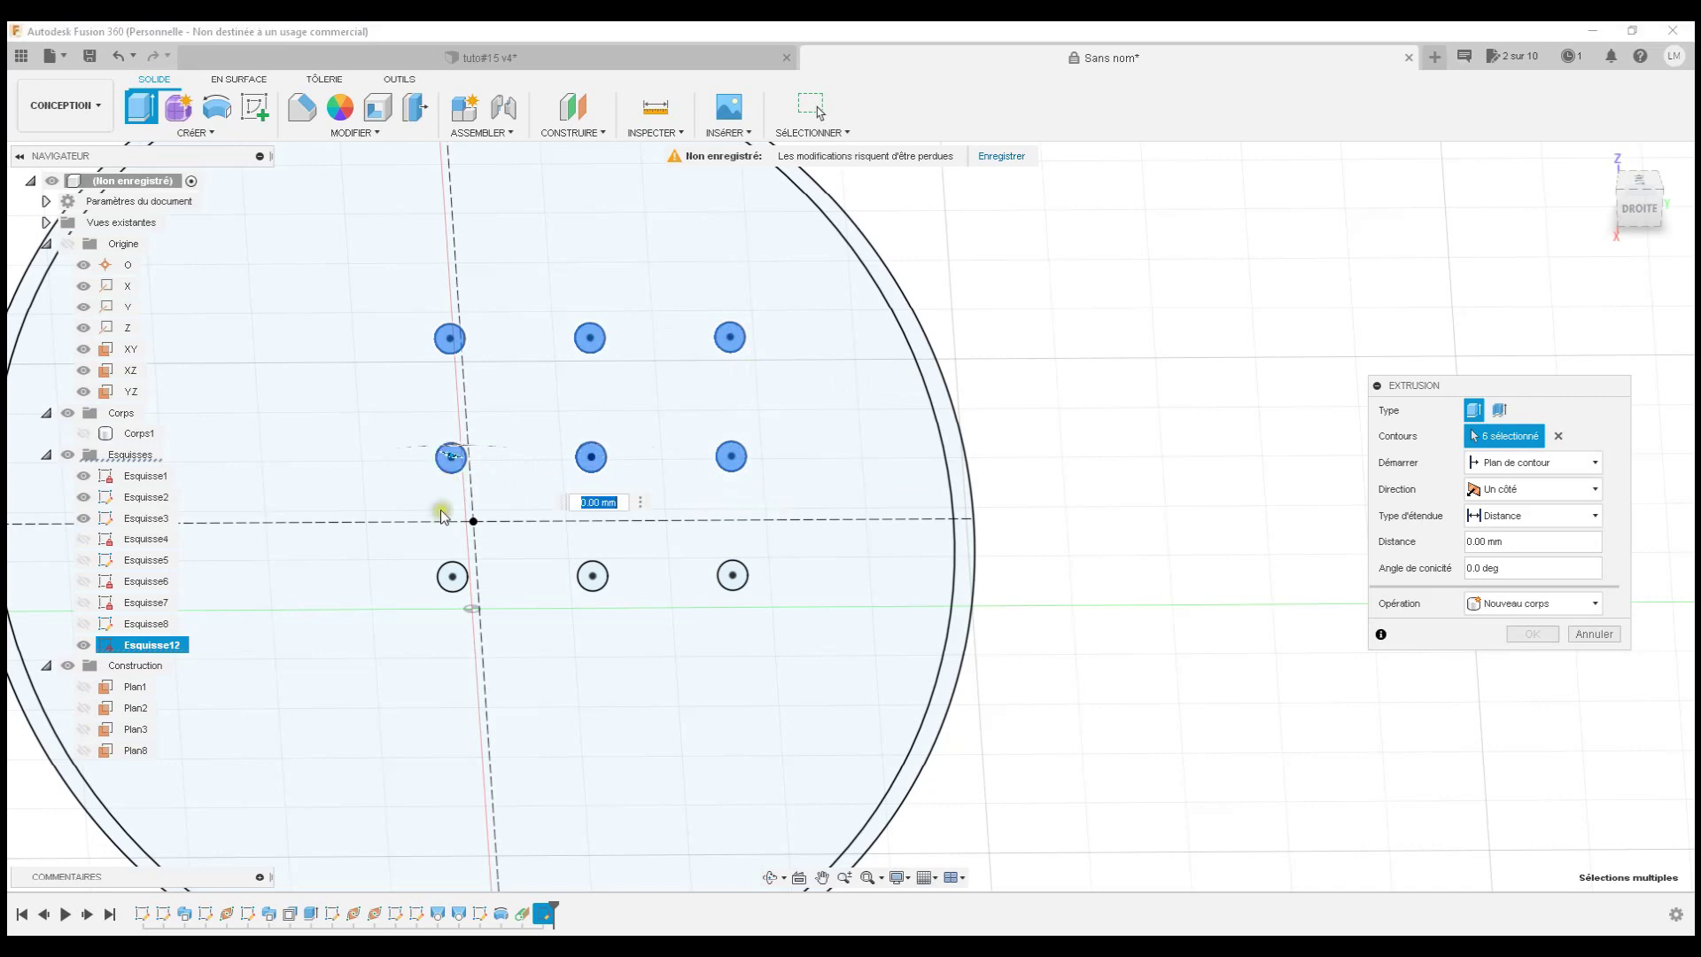
click(453, 589)
click(592, 577)
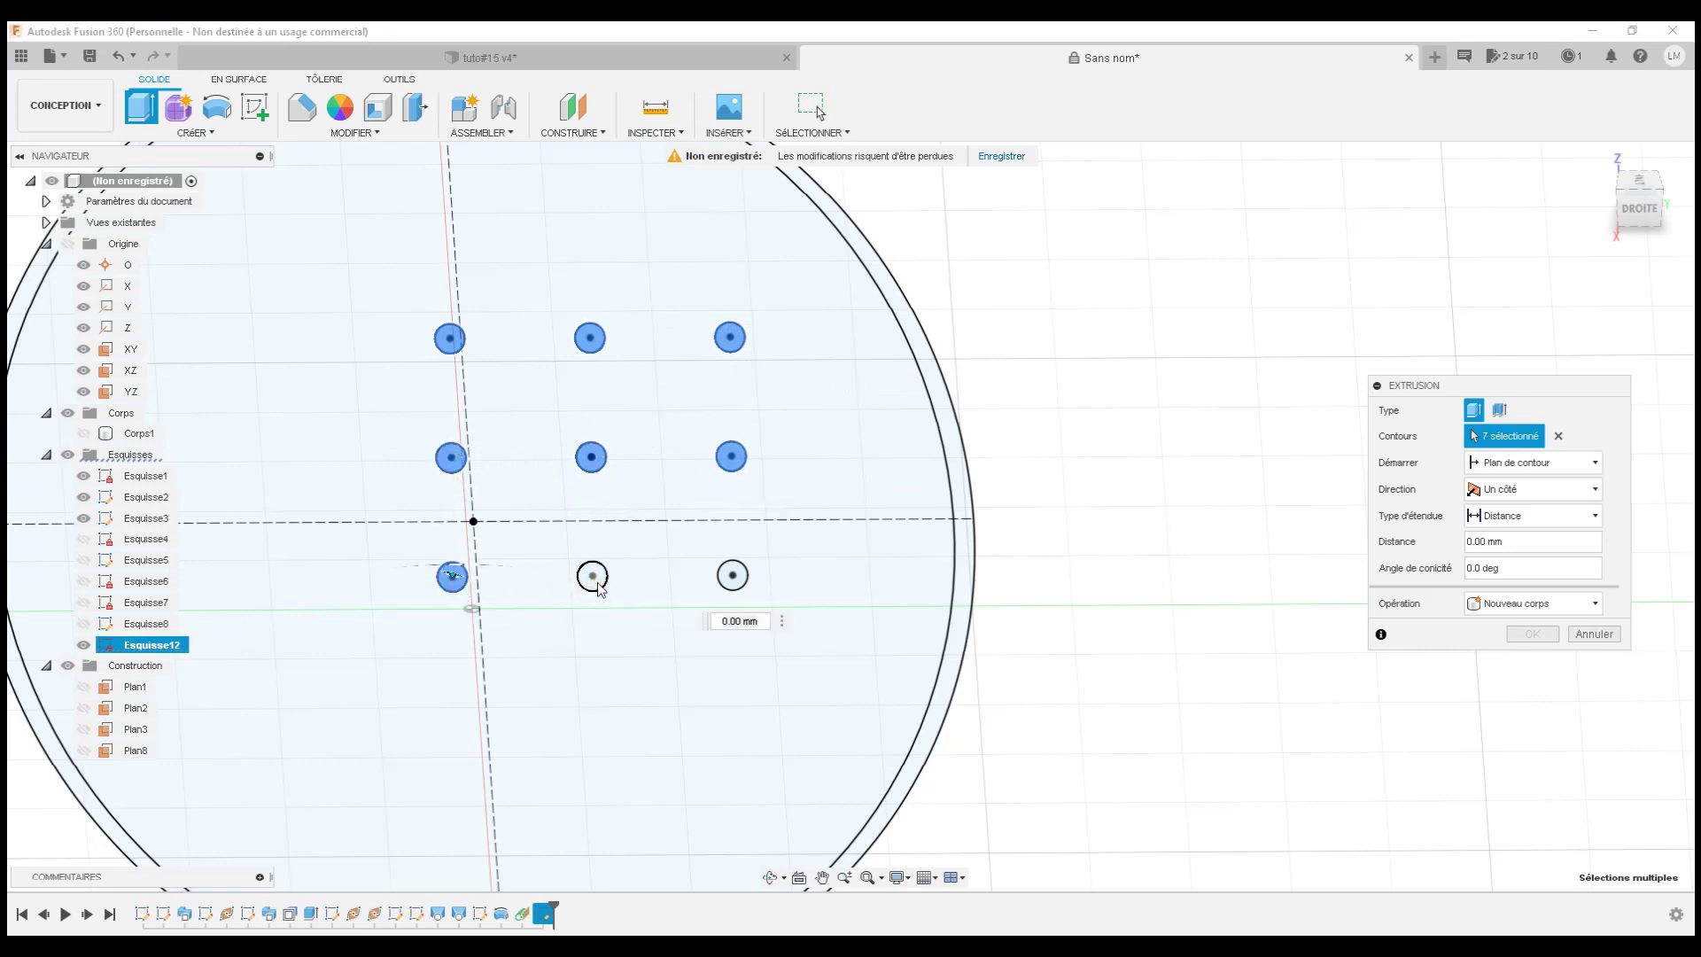
click(732, 576)
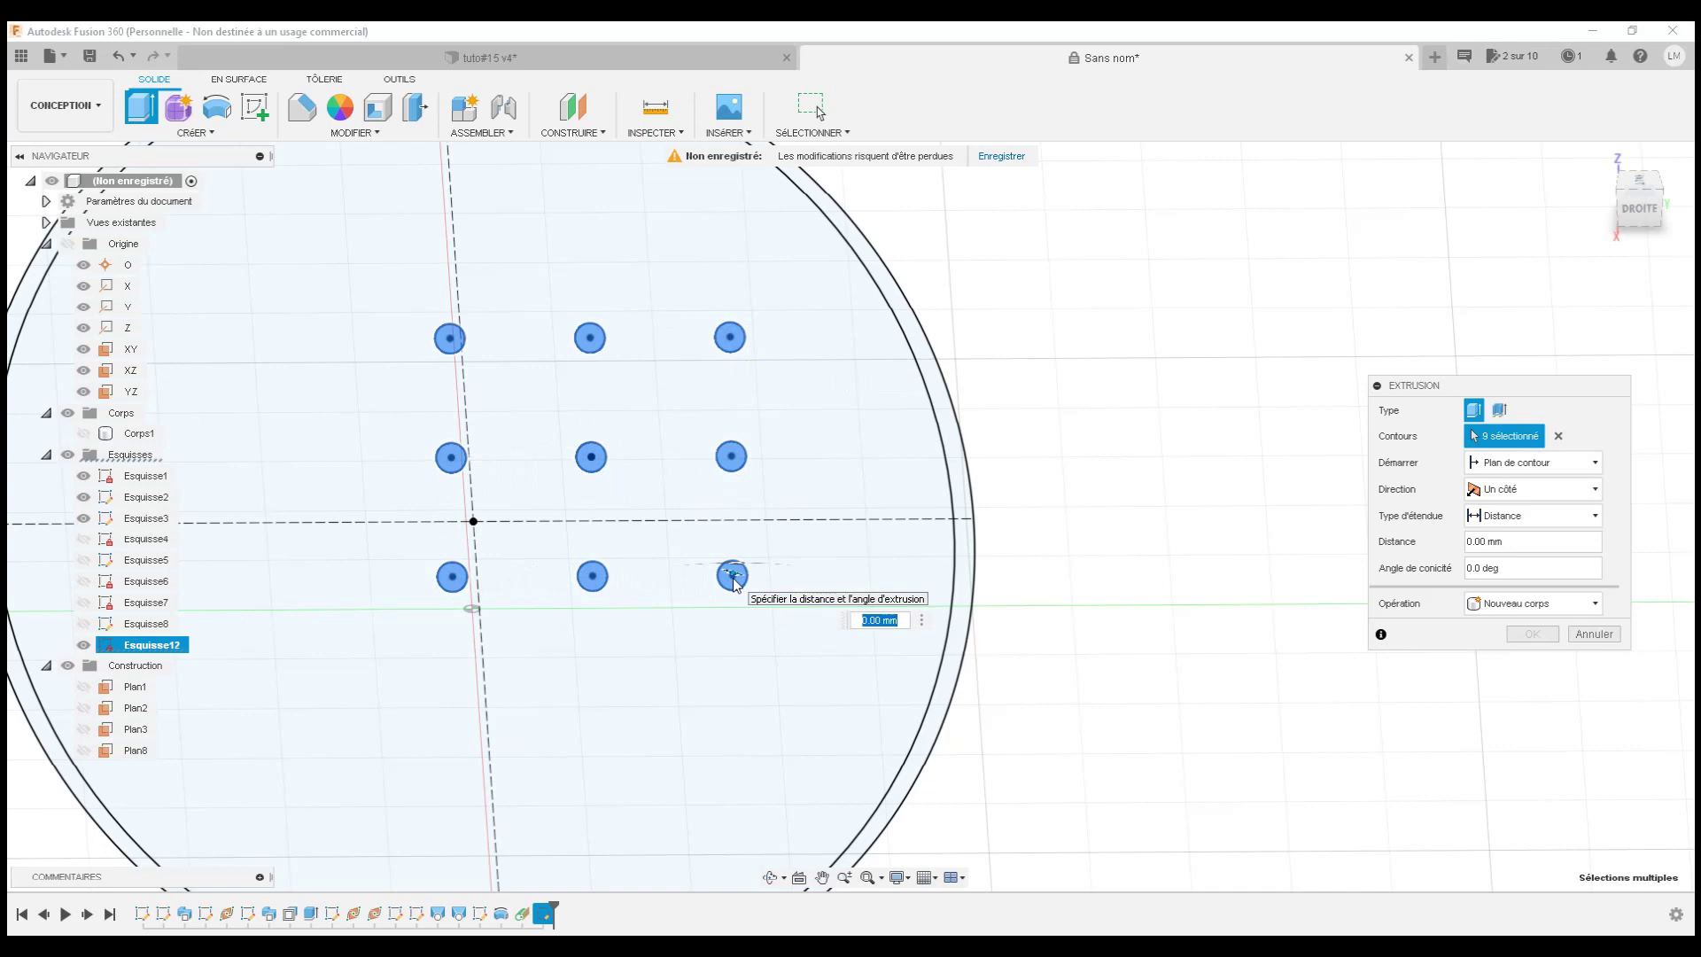
click(84, 434)
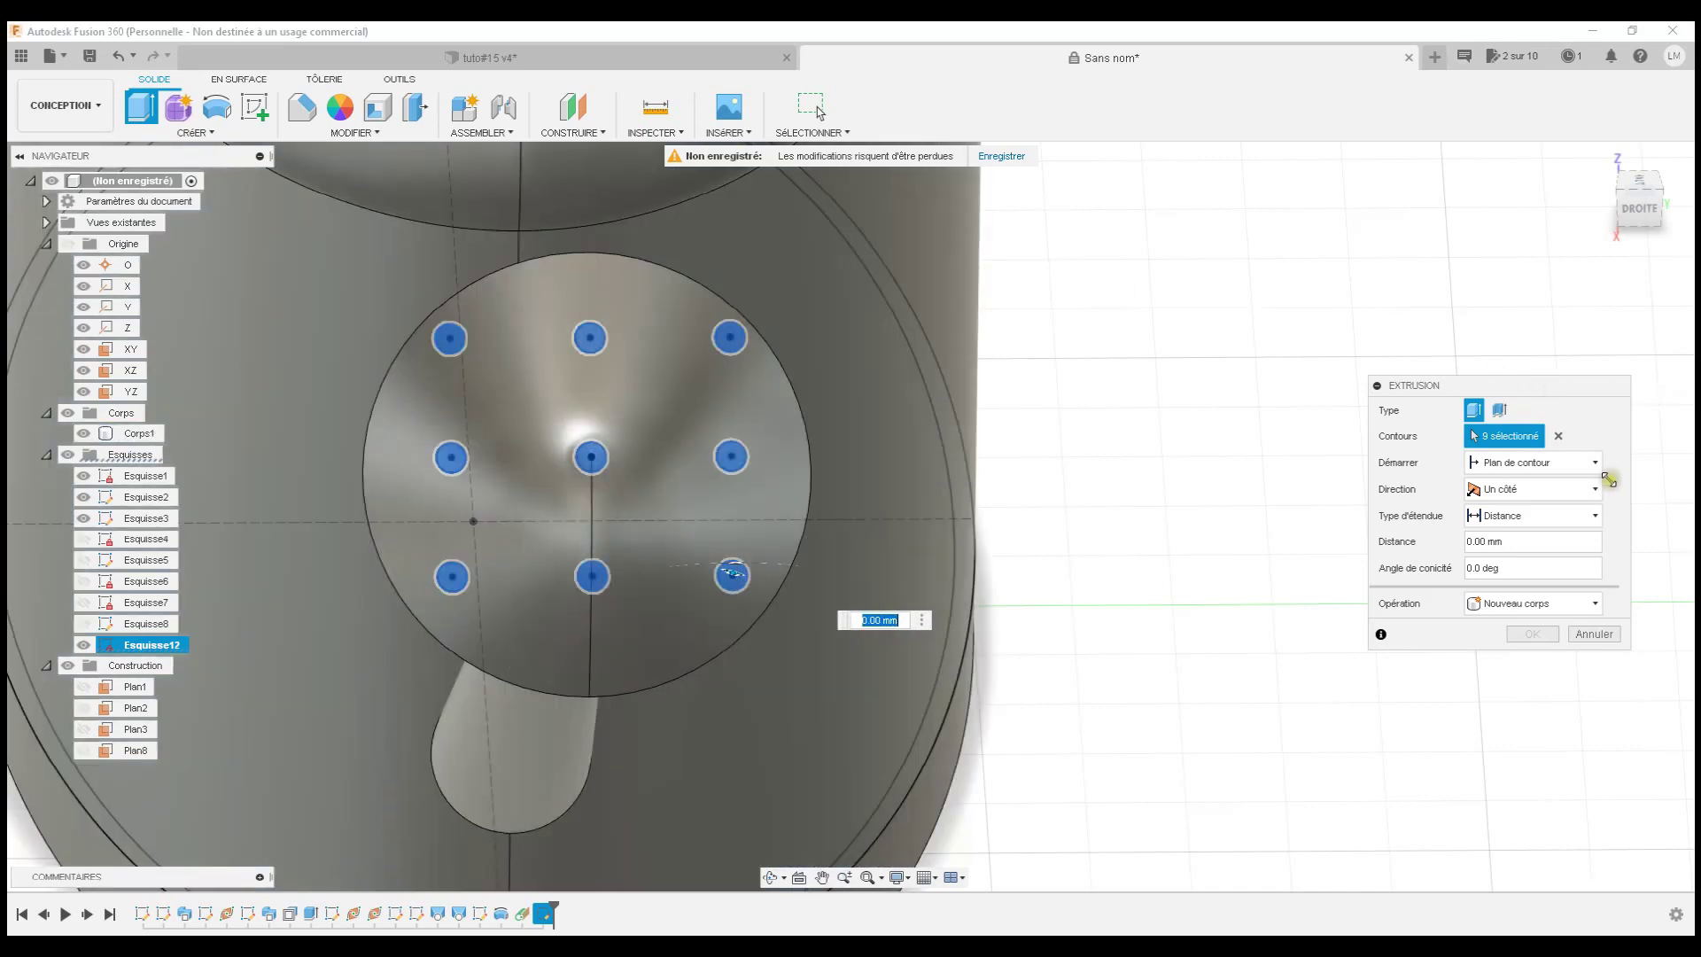
- Extrude the nine circles as a cut (Couper) into the sprinkler head with a distance of -4 mm
click(1552, 603)
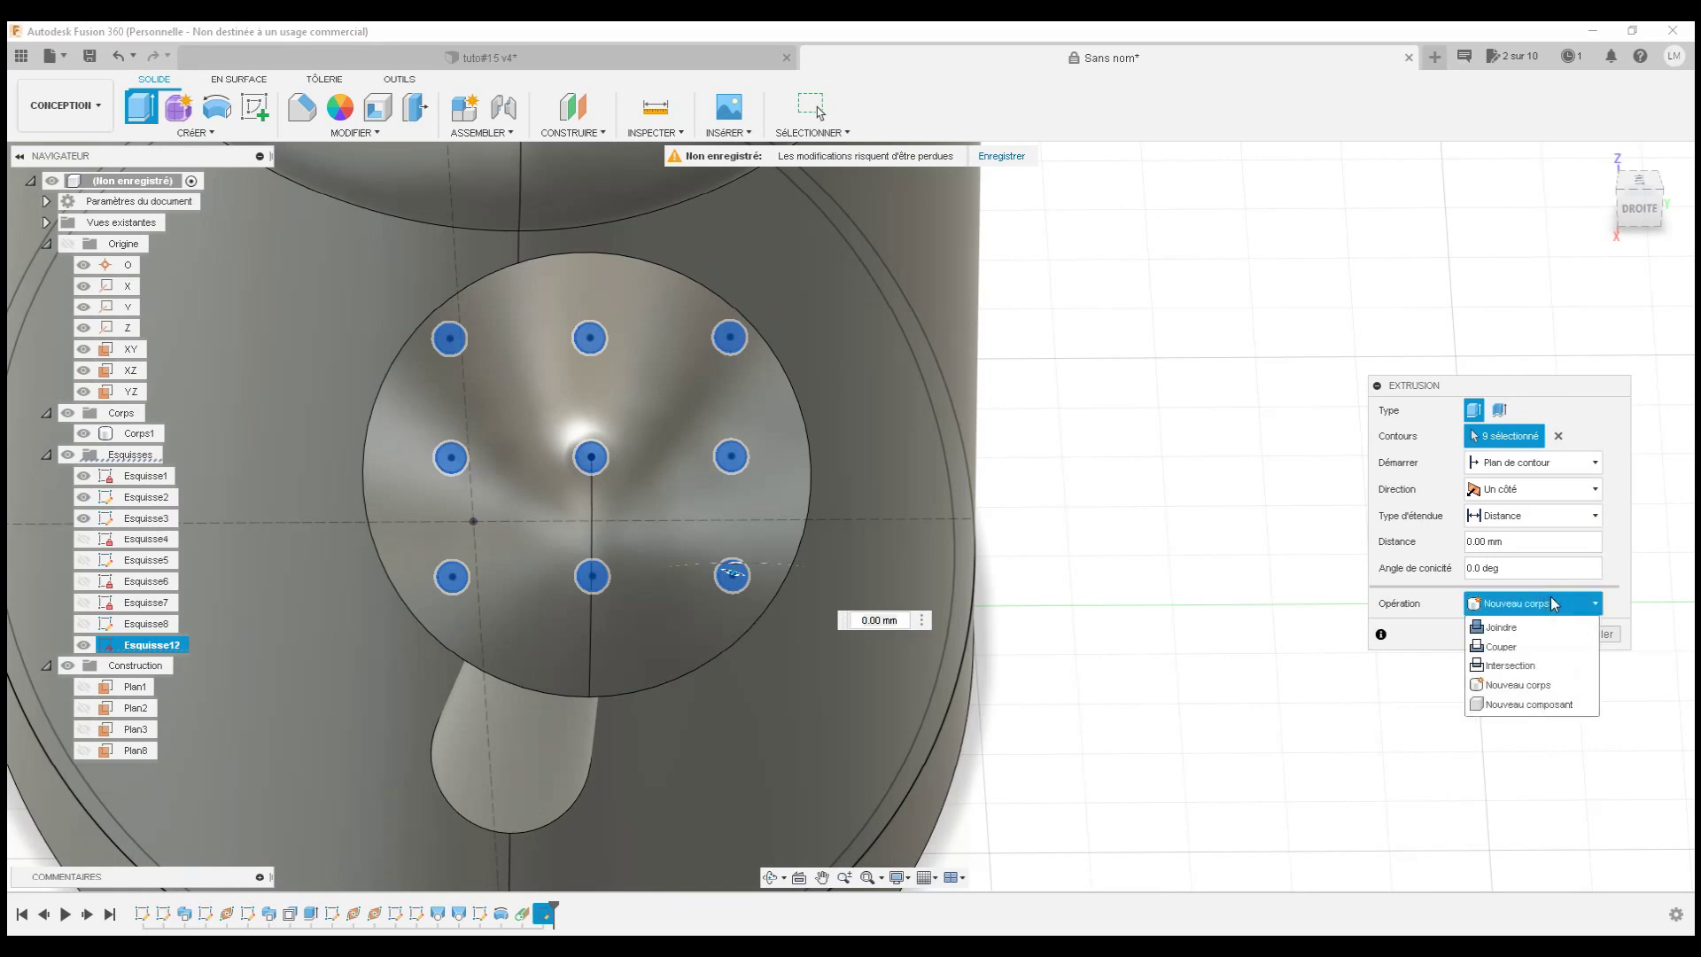
click(1522, 650)
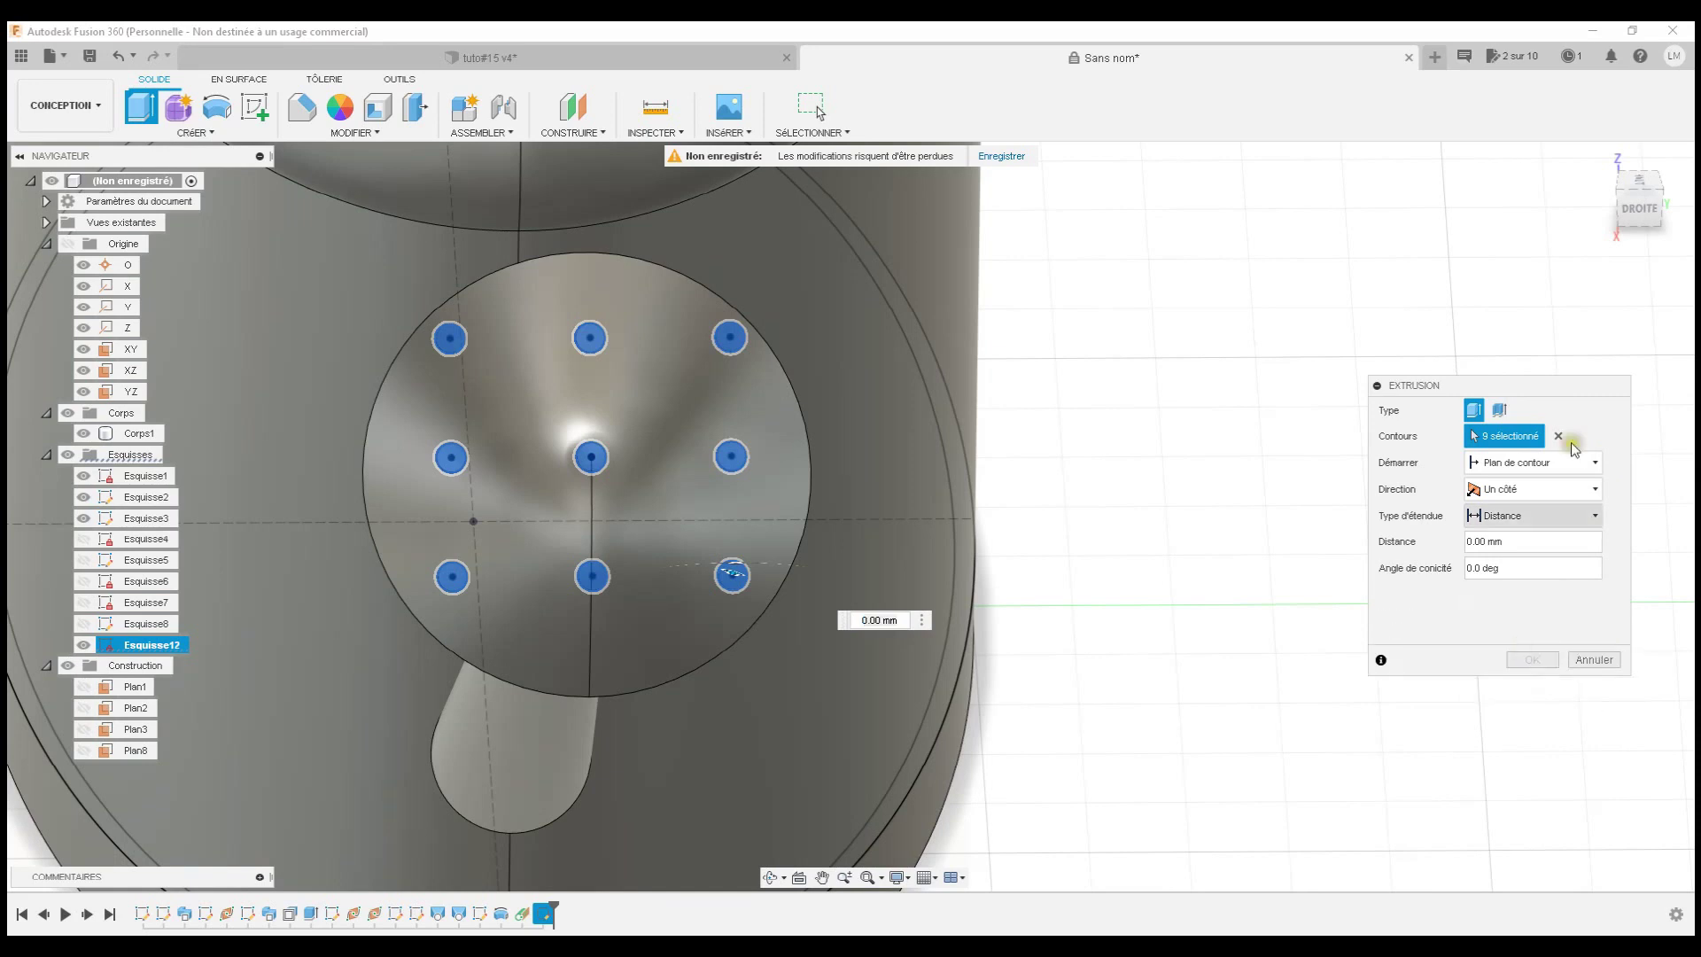
mouse_move(1650, 200)
mouse_down()
mouse_move(1680, 184)
mouse_move(1674, 209)
mouse_up()
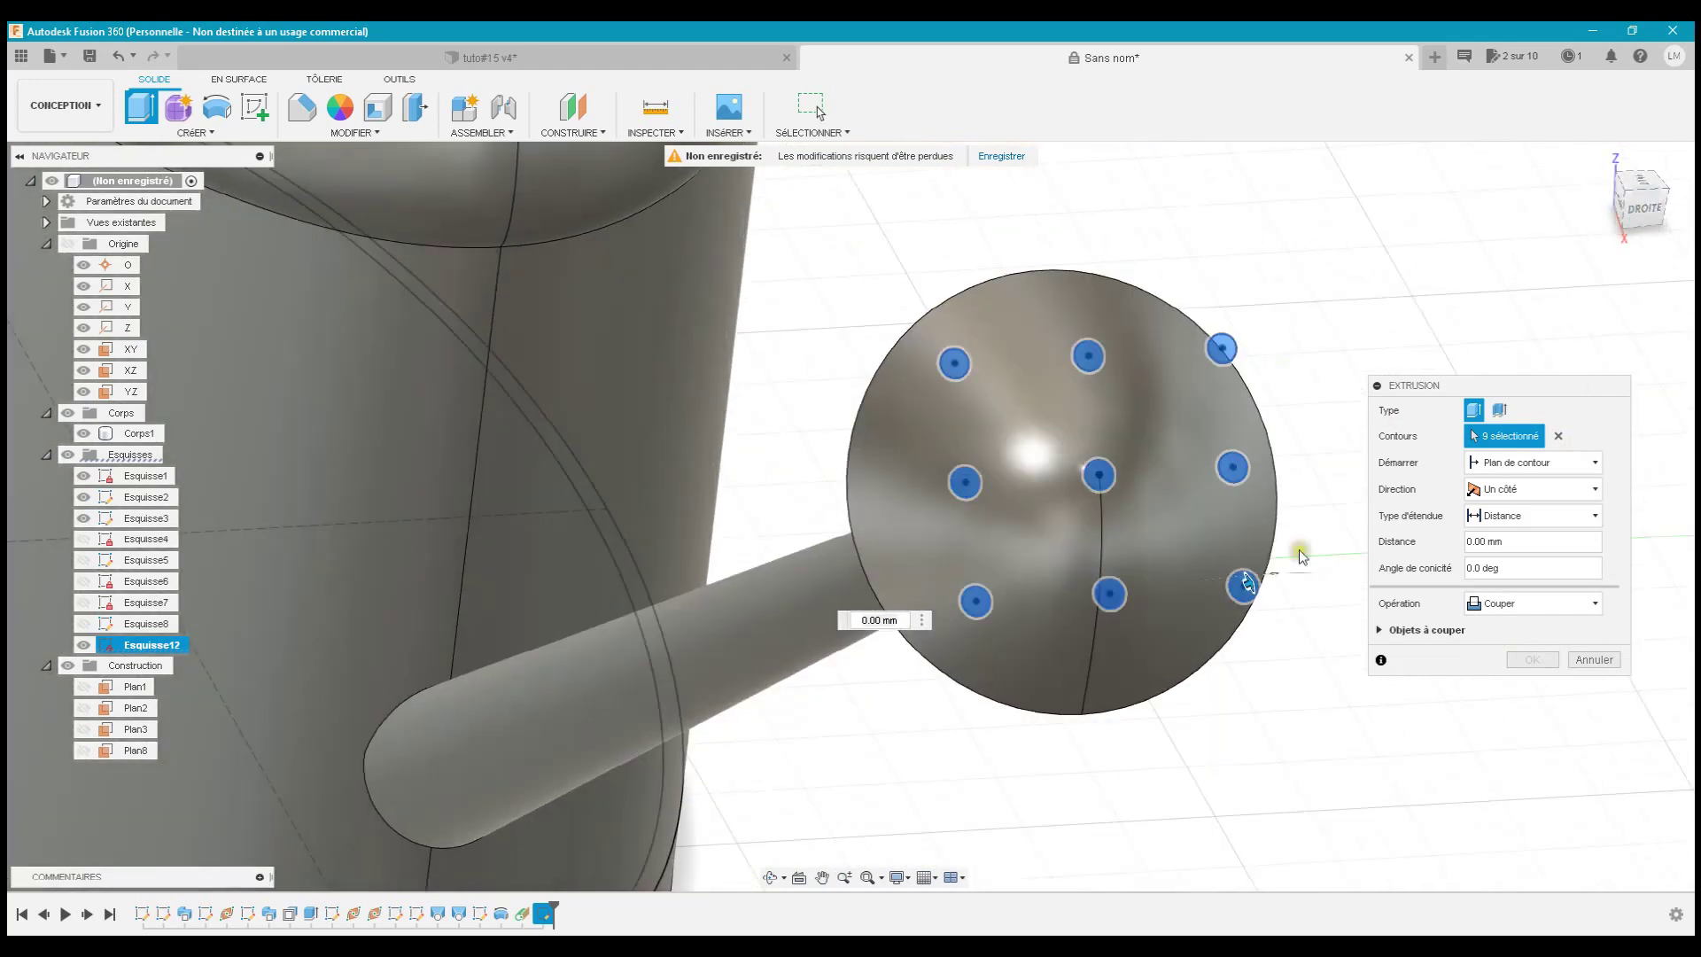
mouse_move(1242, 582)
mouse_down()
mouse_move(1170, 625)
mouse_move(1160, 607)
mouse_move(1226, 596)
mouse_up()
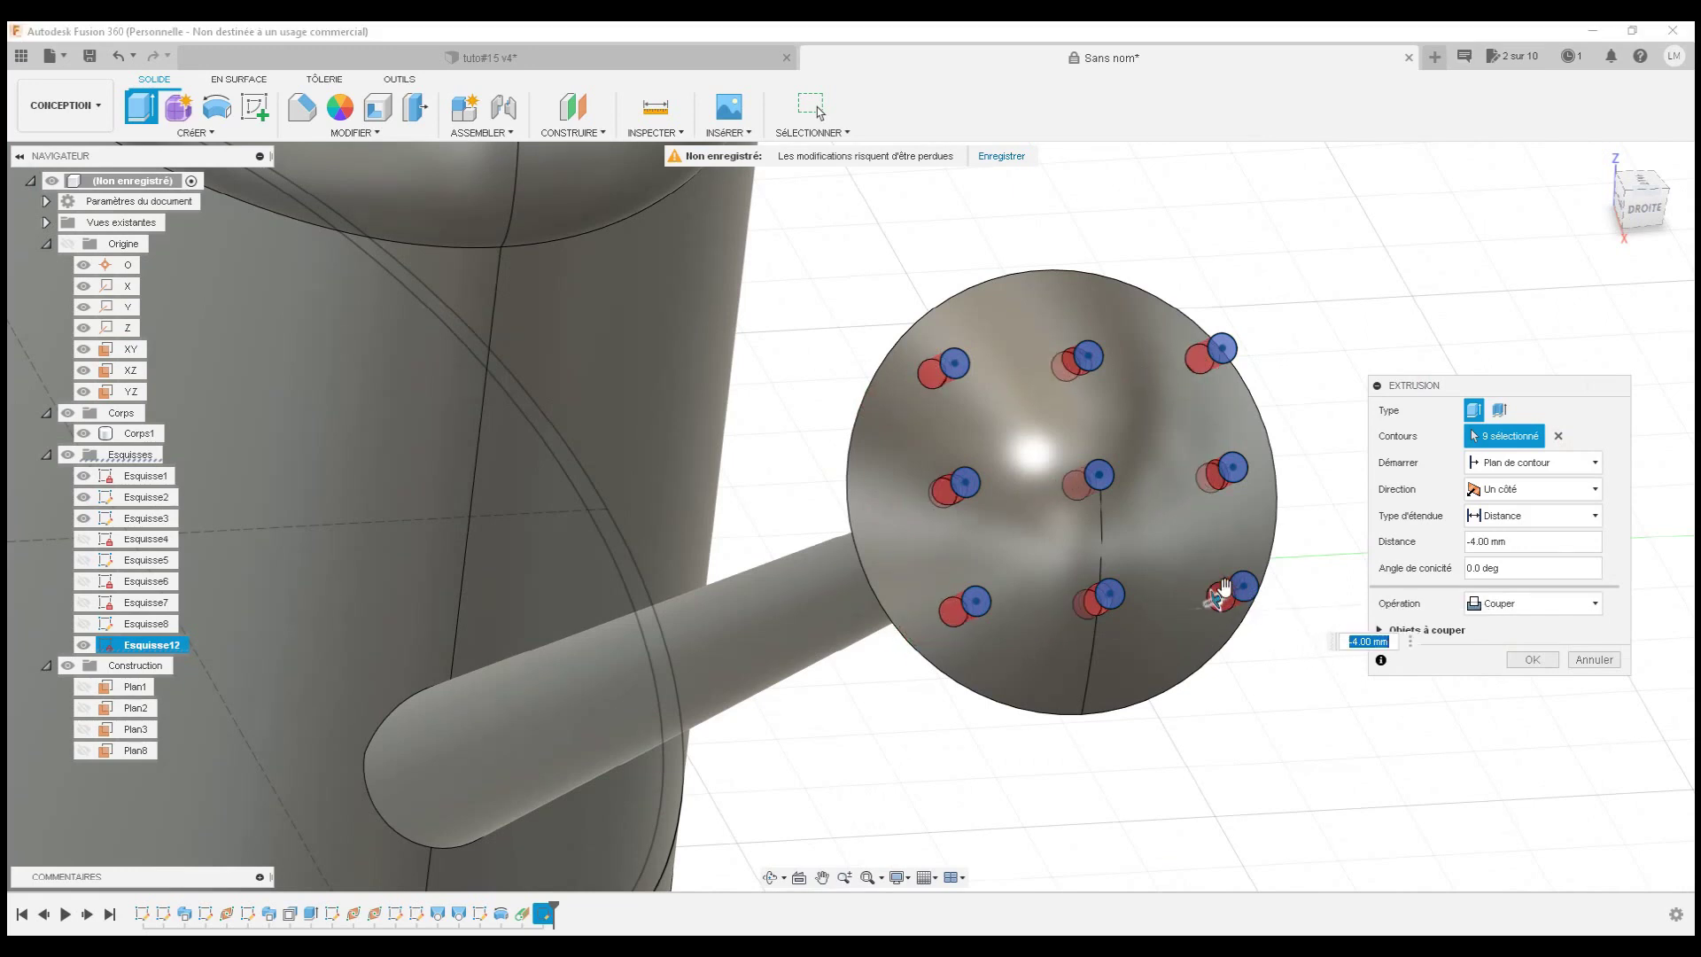
click(1534, 661)
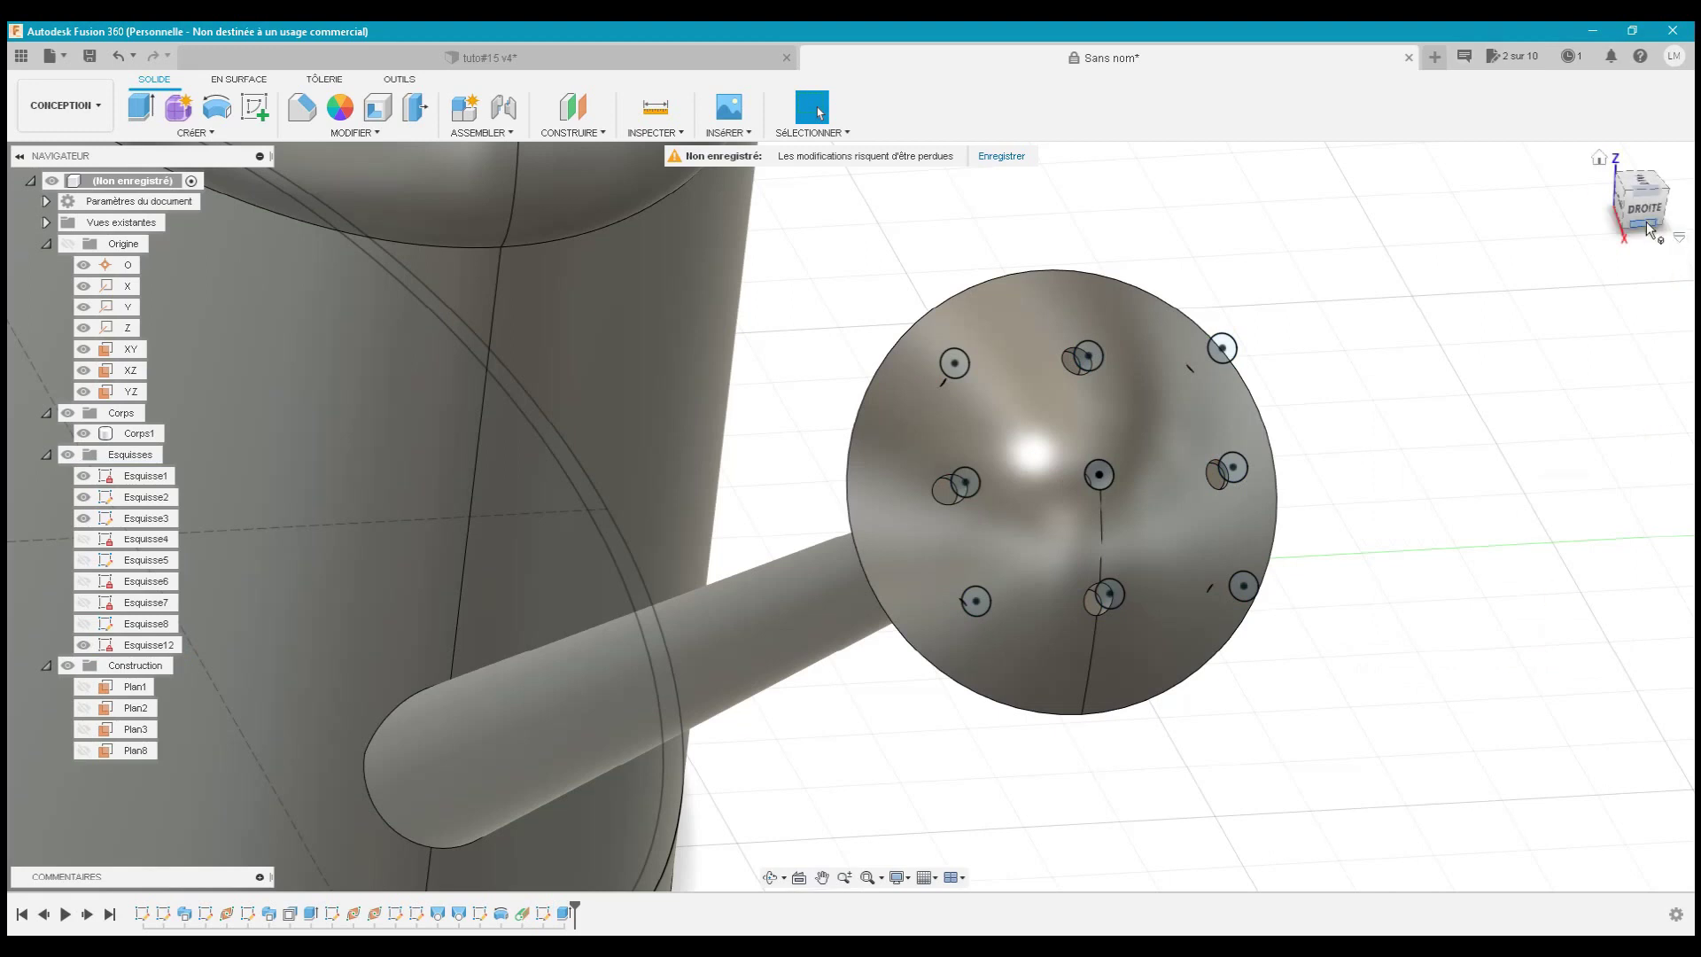
- Hide the whole Esquisses folder so that only the watering can body is displayed
click(1599, 159)
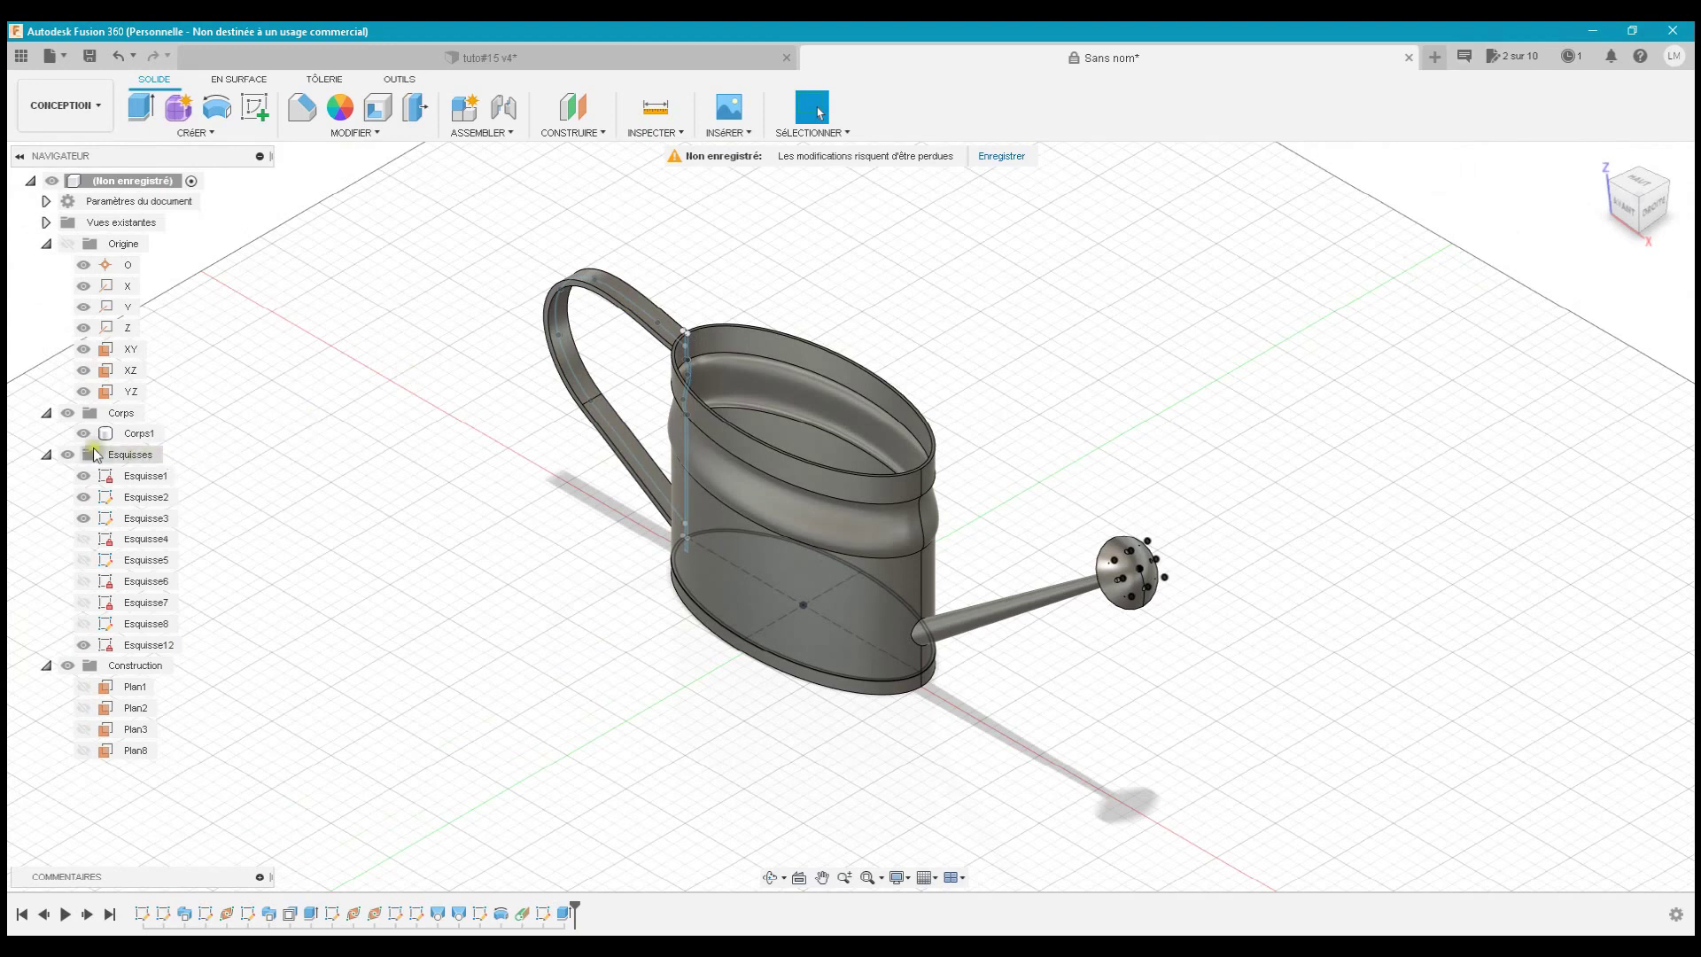
click(68, 454)
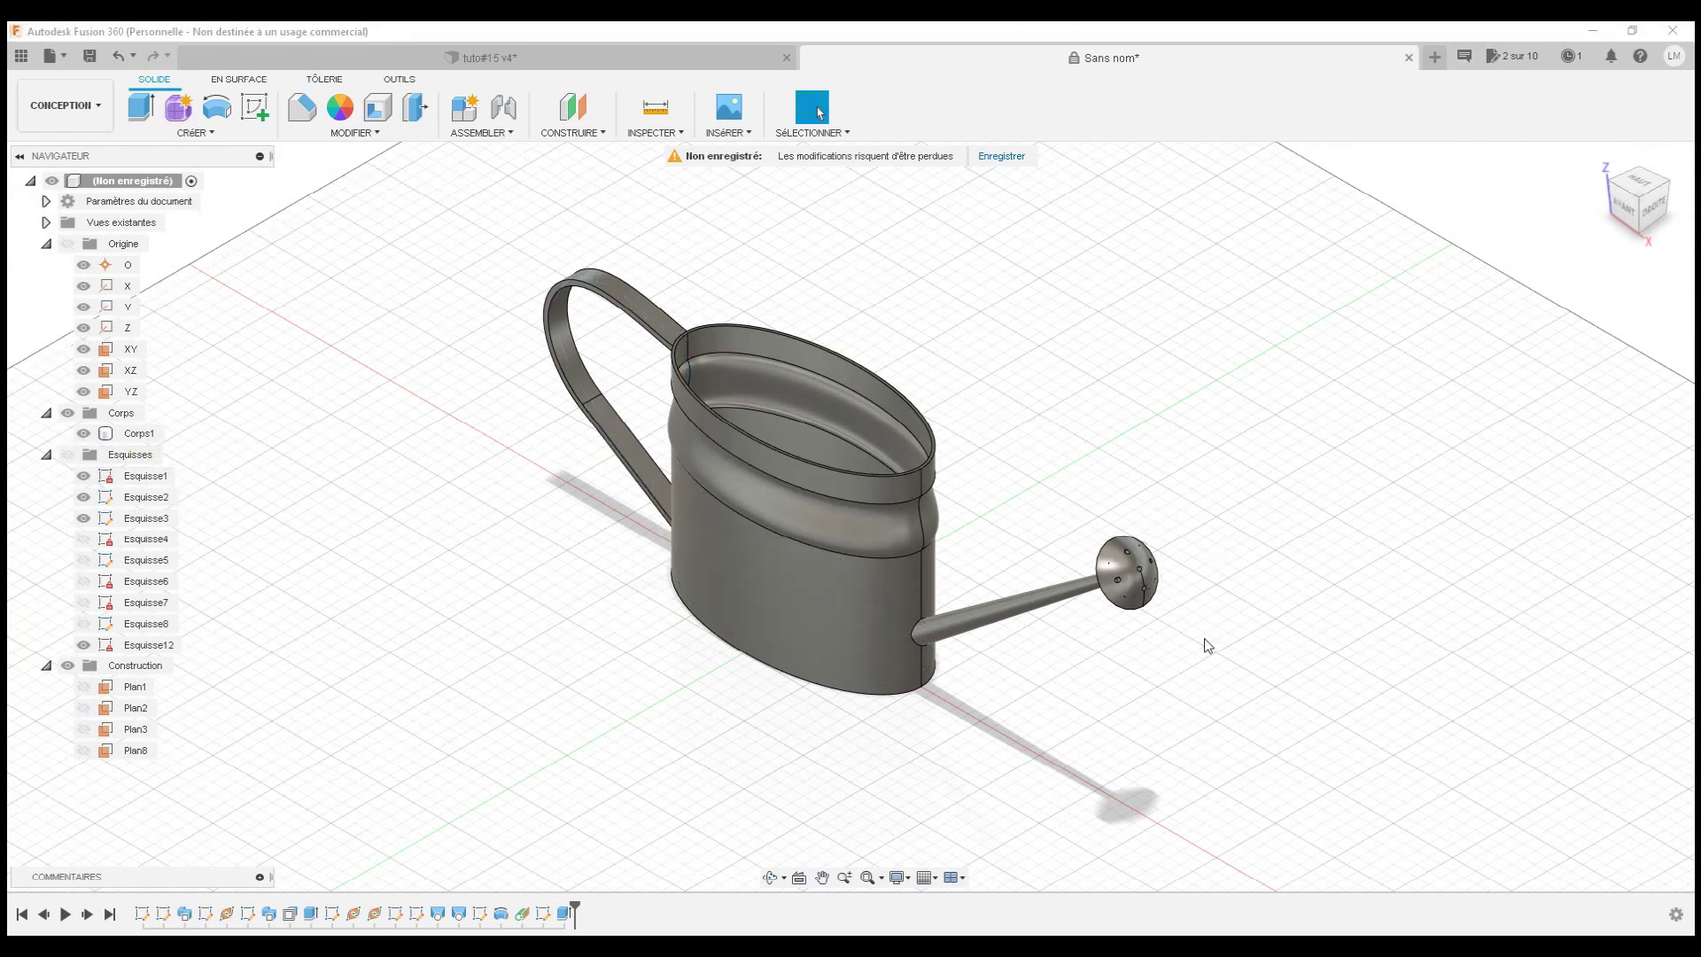
scroll(1204, 637, up, 6)
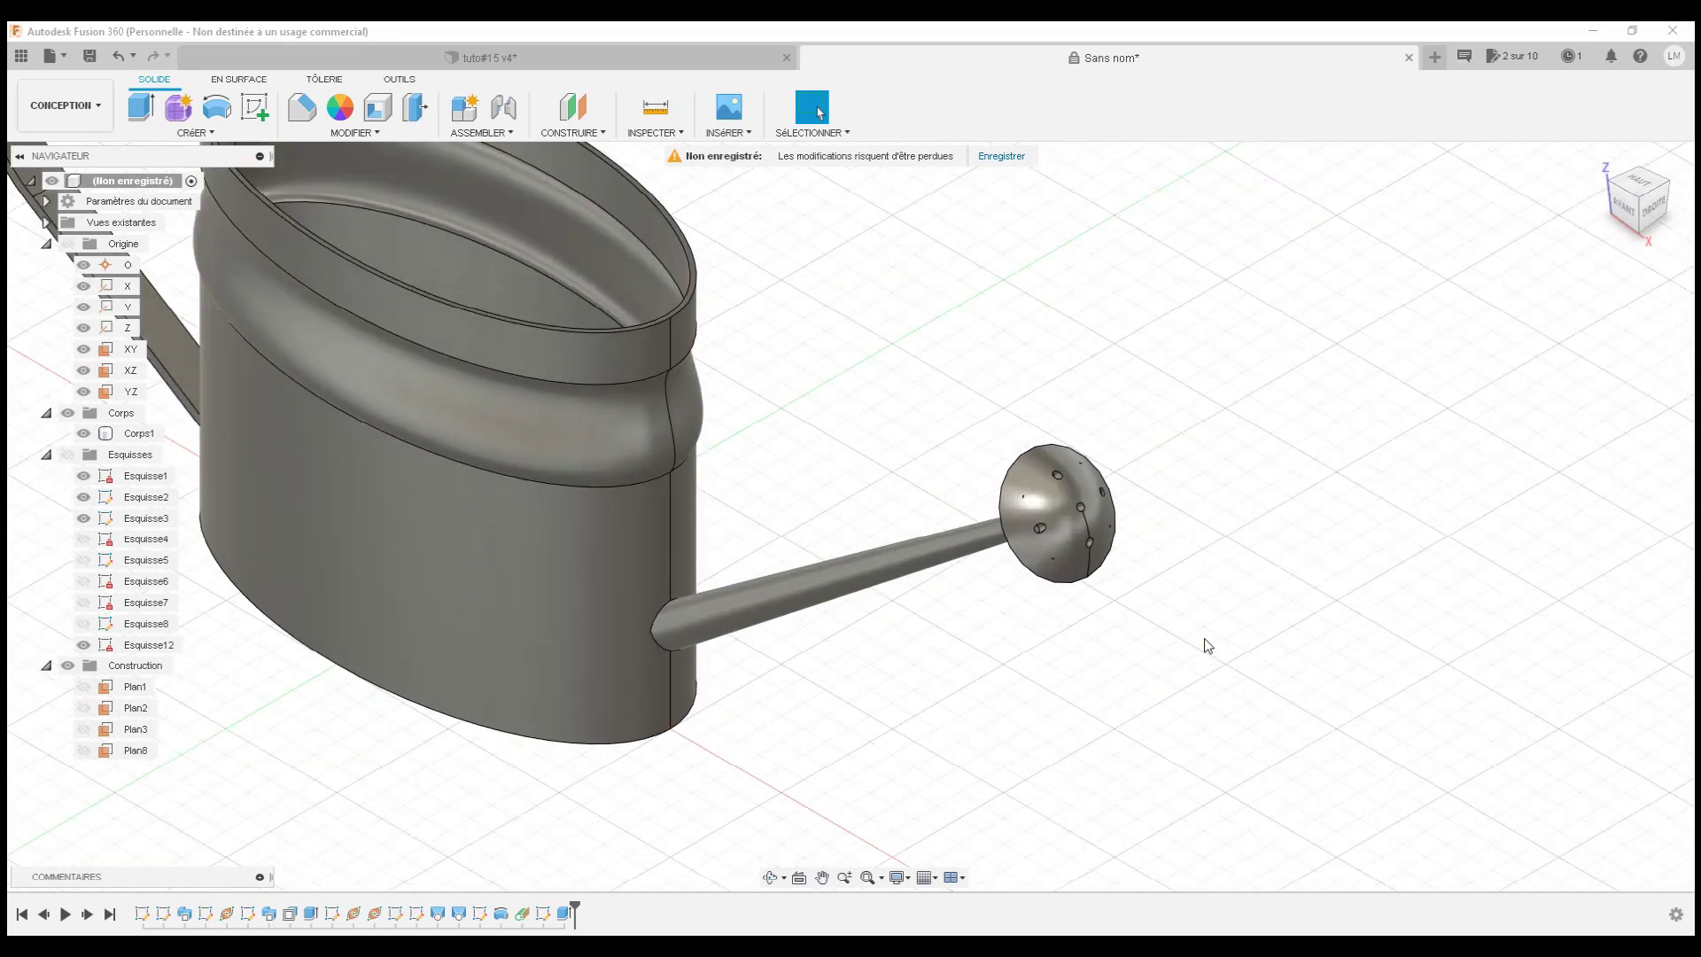
scroll(1204, 638, up, 2)
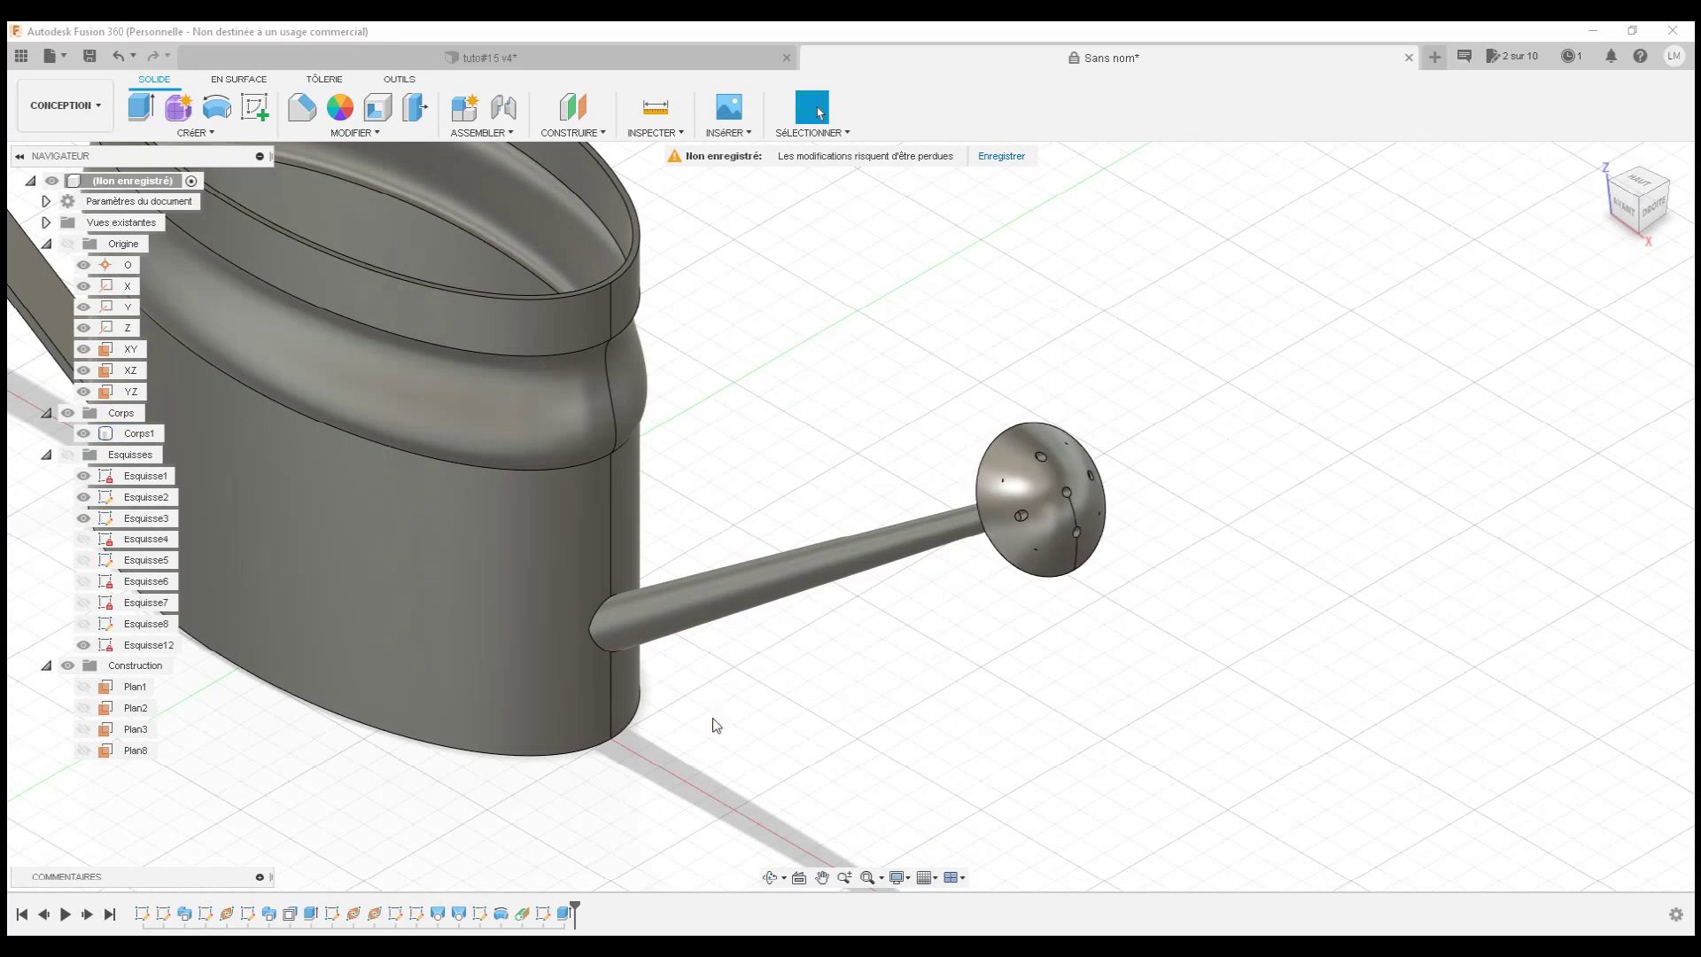
- Edit the sprinkler hole cut and set its distance to -5 mm
double_click(564, 913)
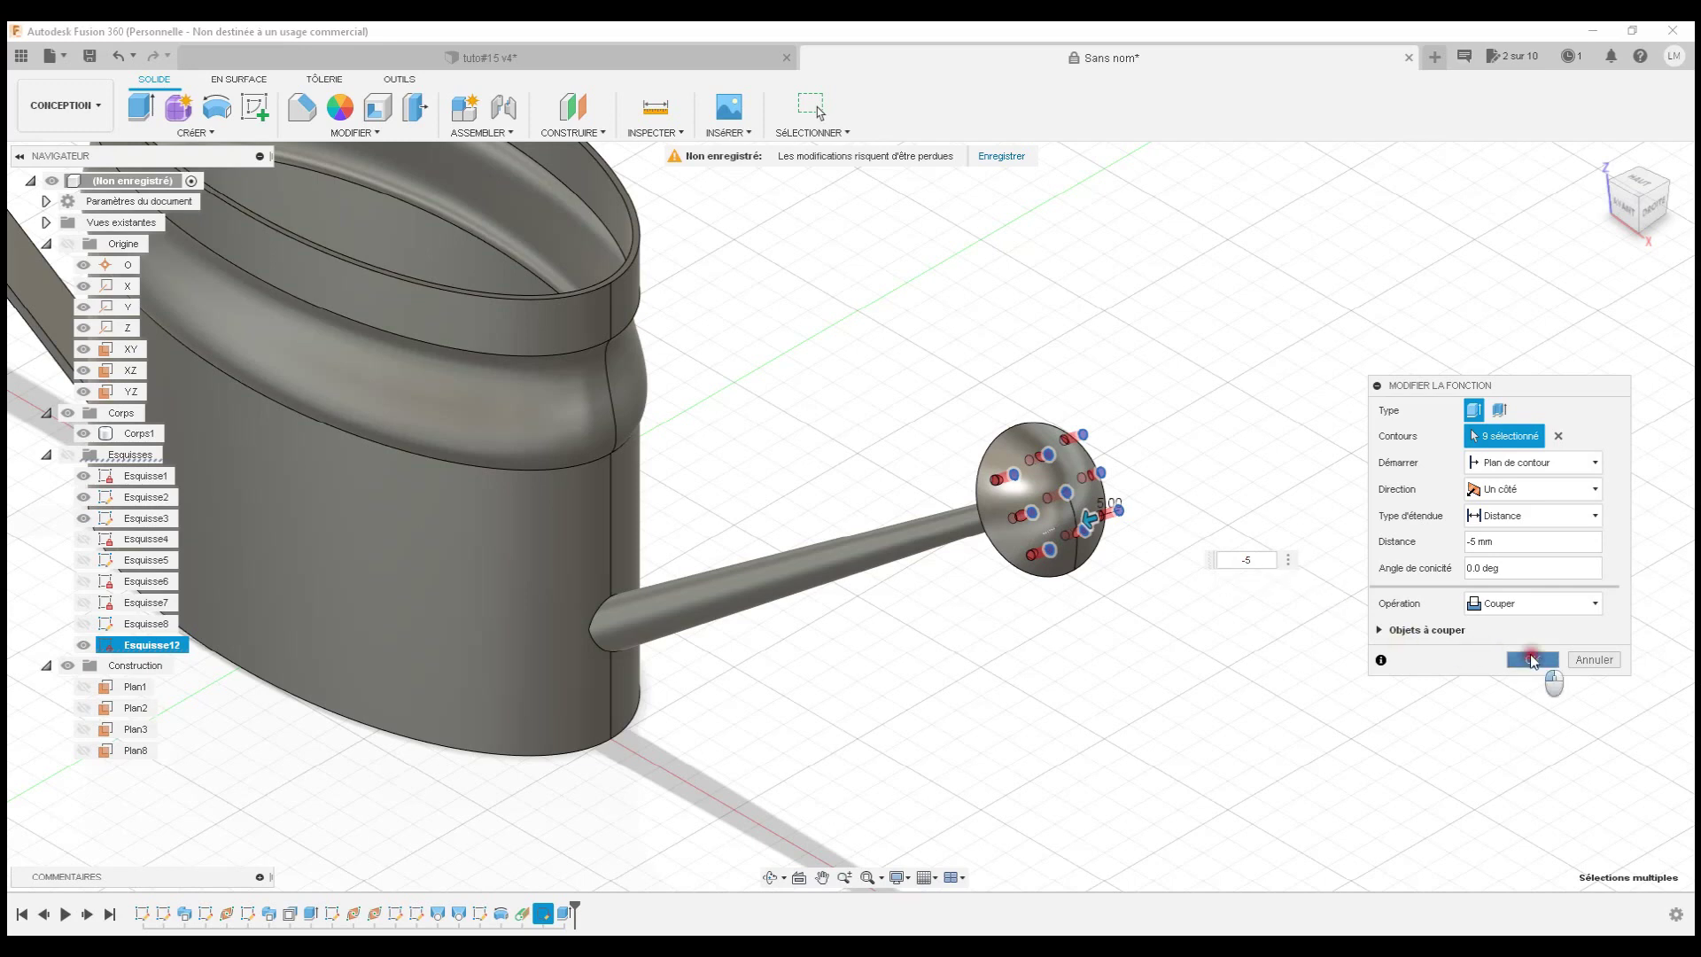
click(1532, 660)
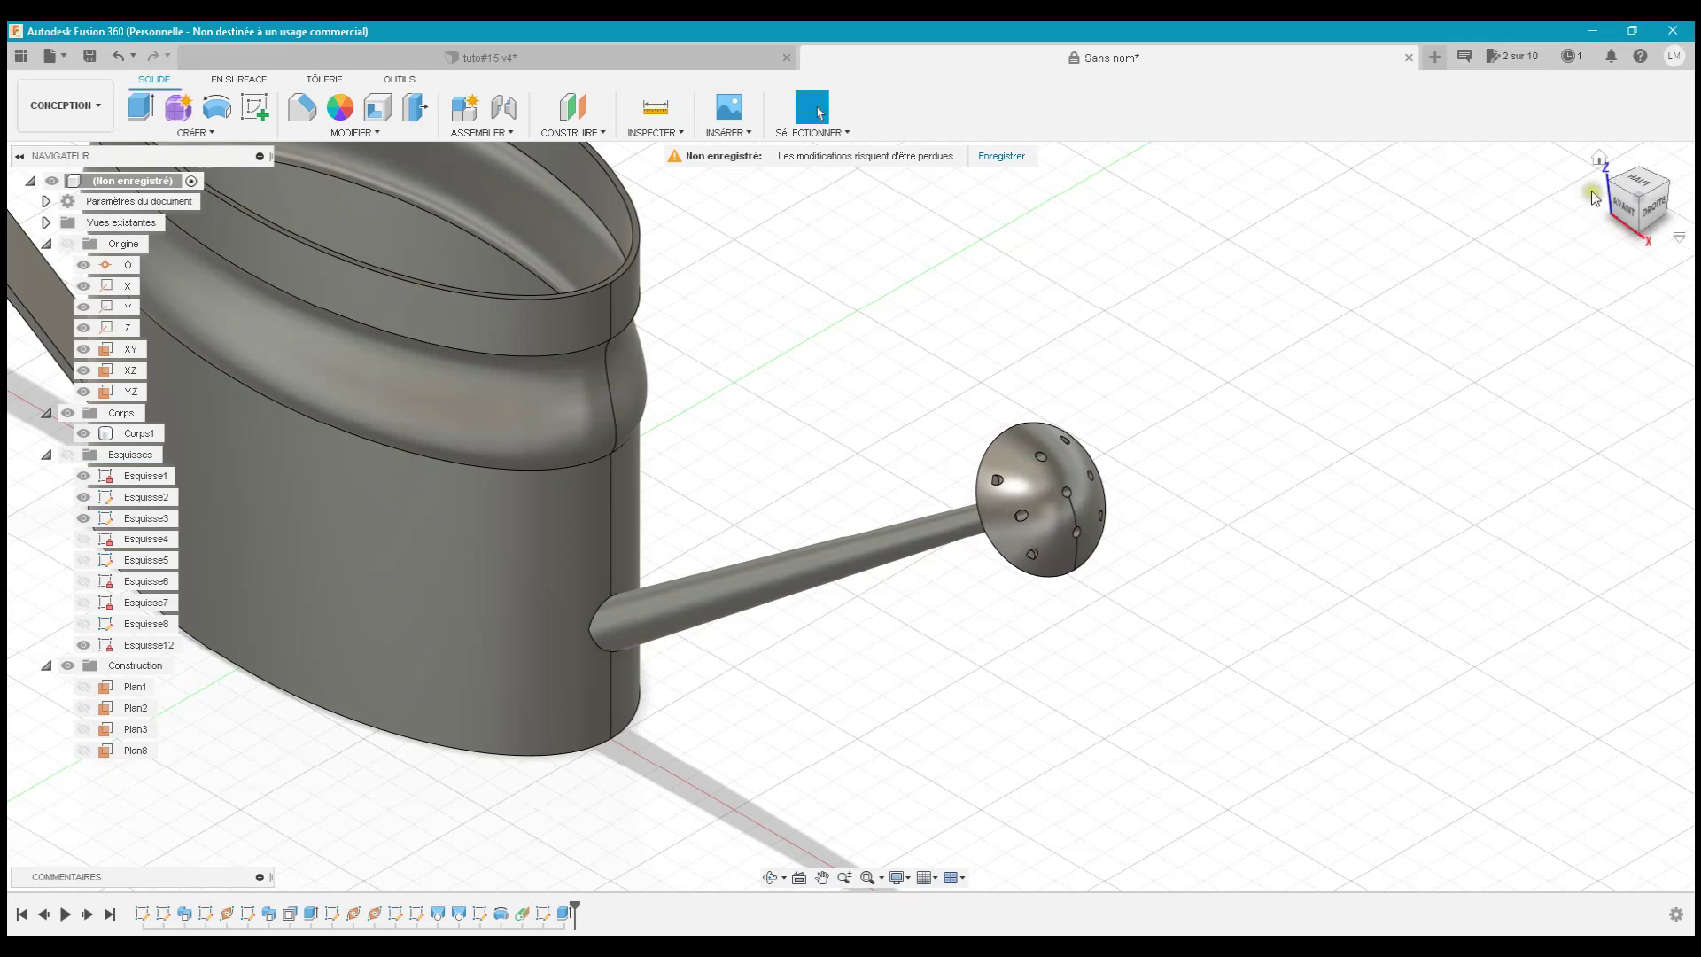
click(1598, 159)
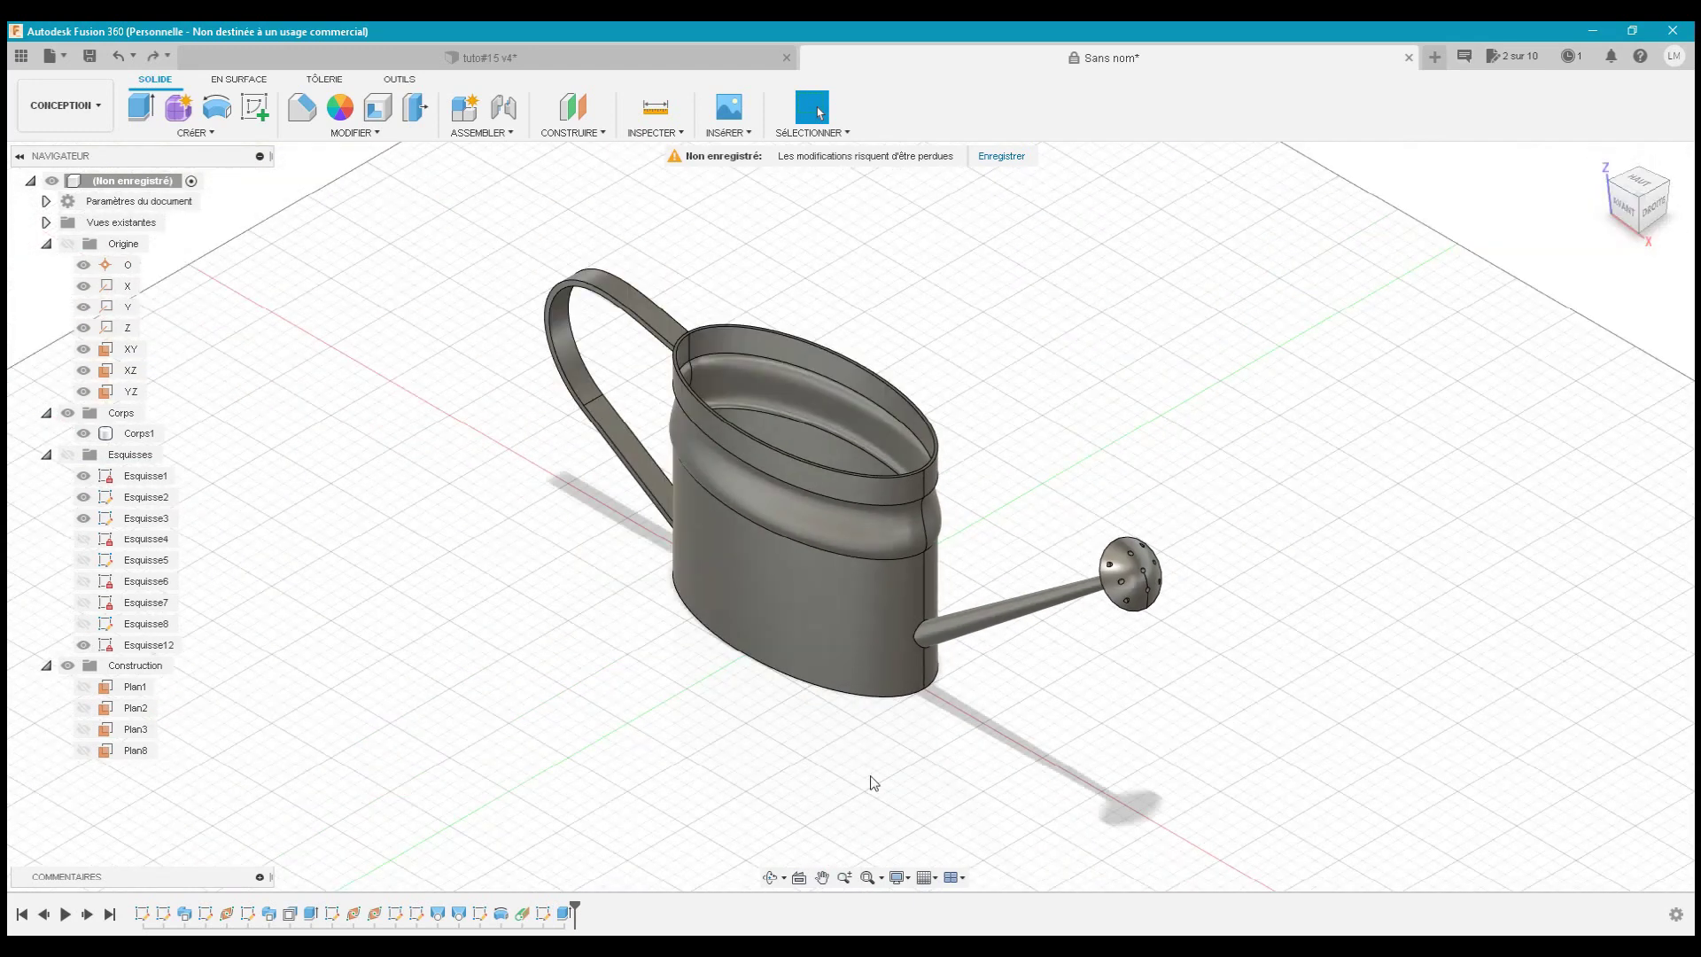
- Offset the open end face of the spout by 4 mm (Décaler la face) so the spout closes against the body
click(954, 730)
click(1625, 209)
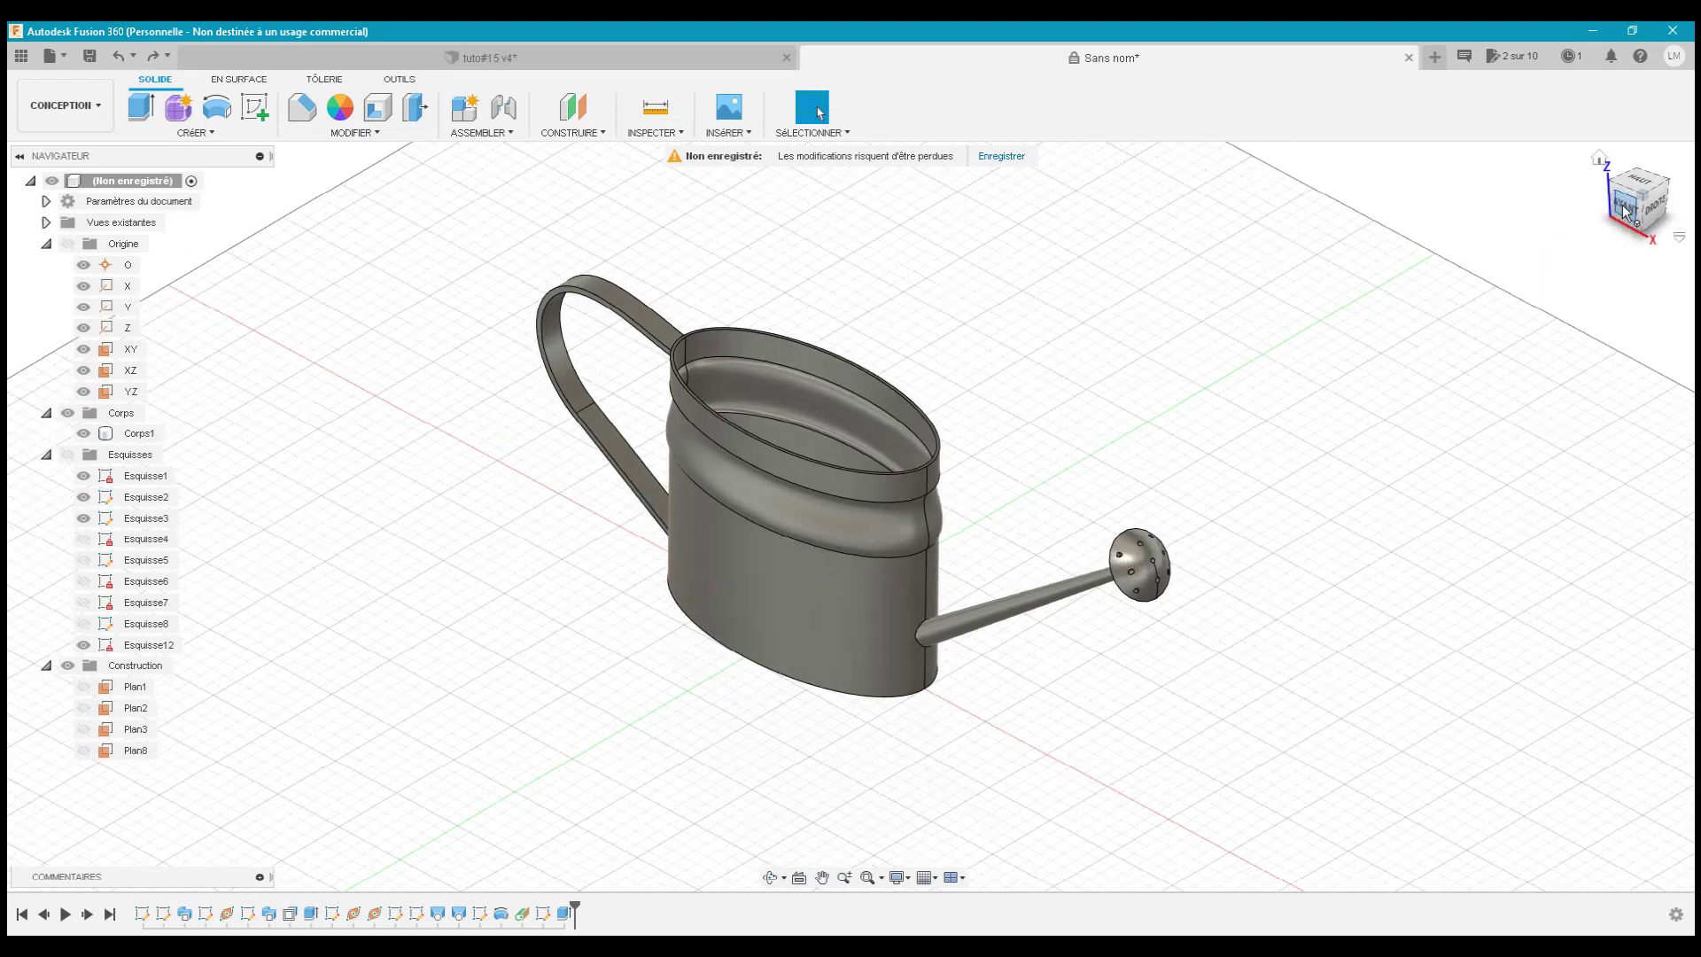
mouse_move(1633, 204)
mouse_down()
mouse_move(1650, 294)
mouse_move(1635, 204)
mouse_up()
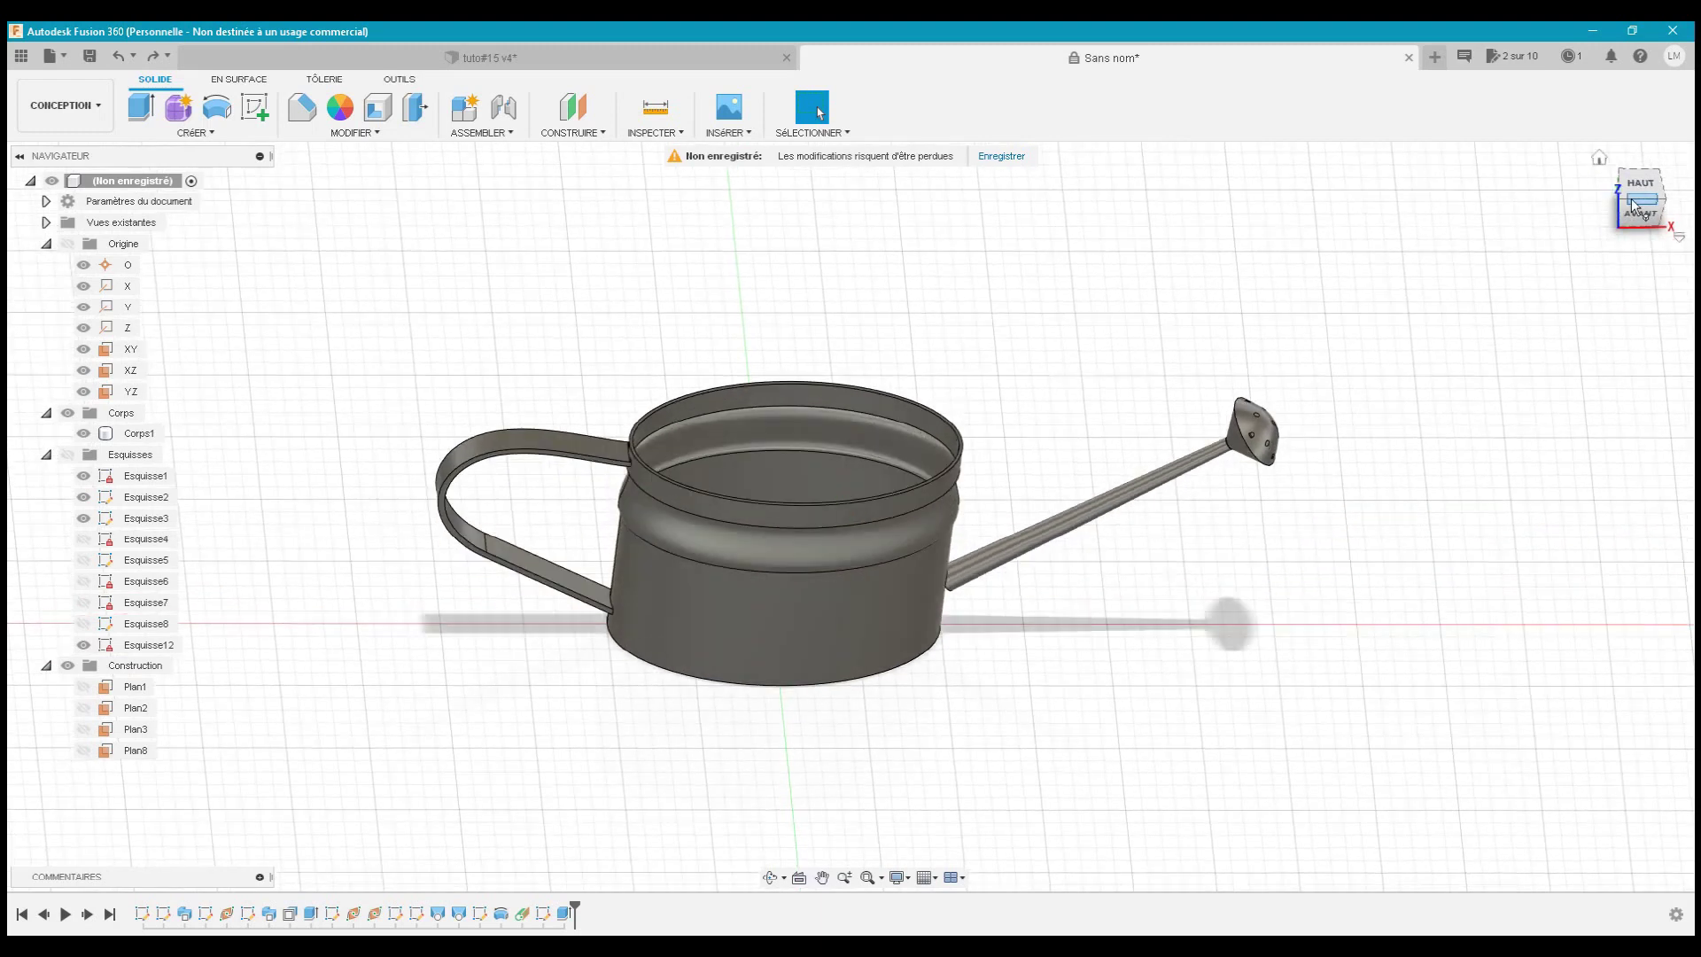
click(1643, 220)
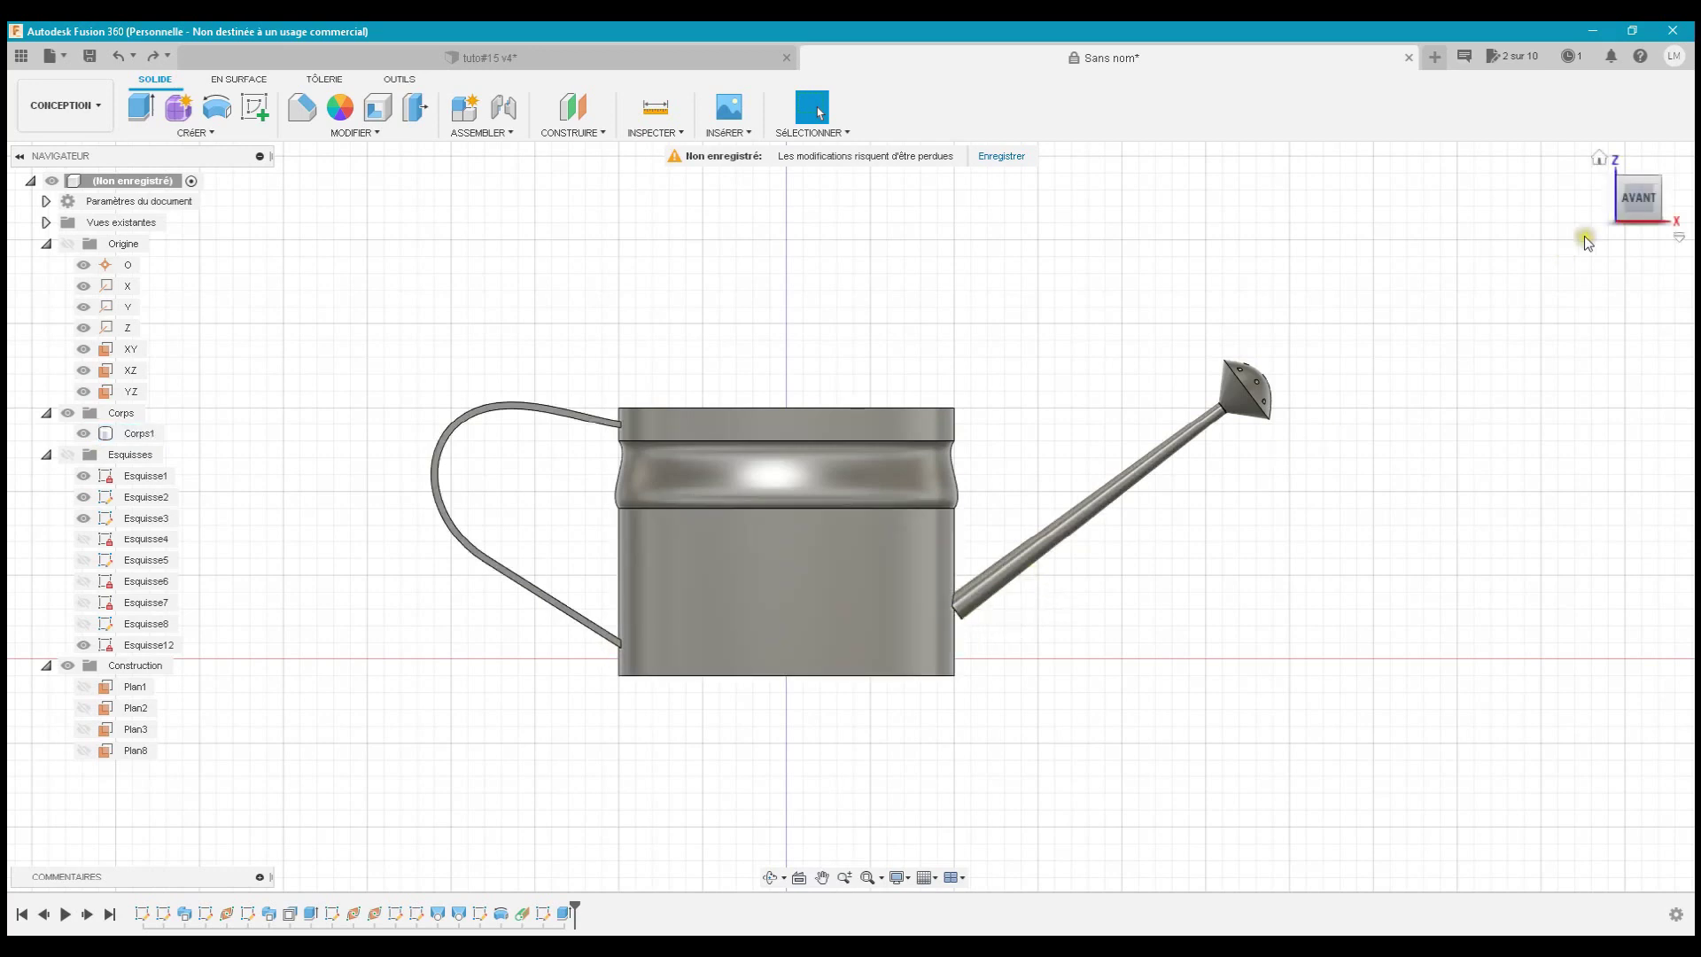
drag(1639, 202, 1642, 218)
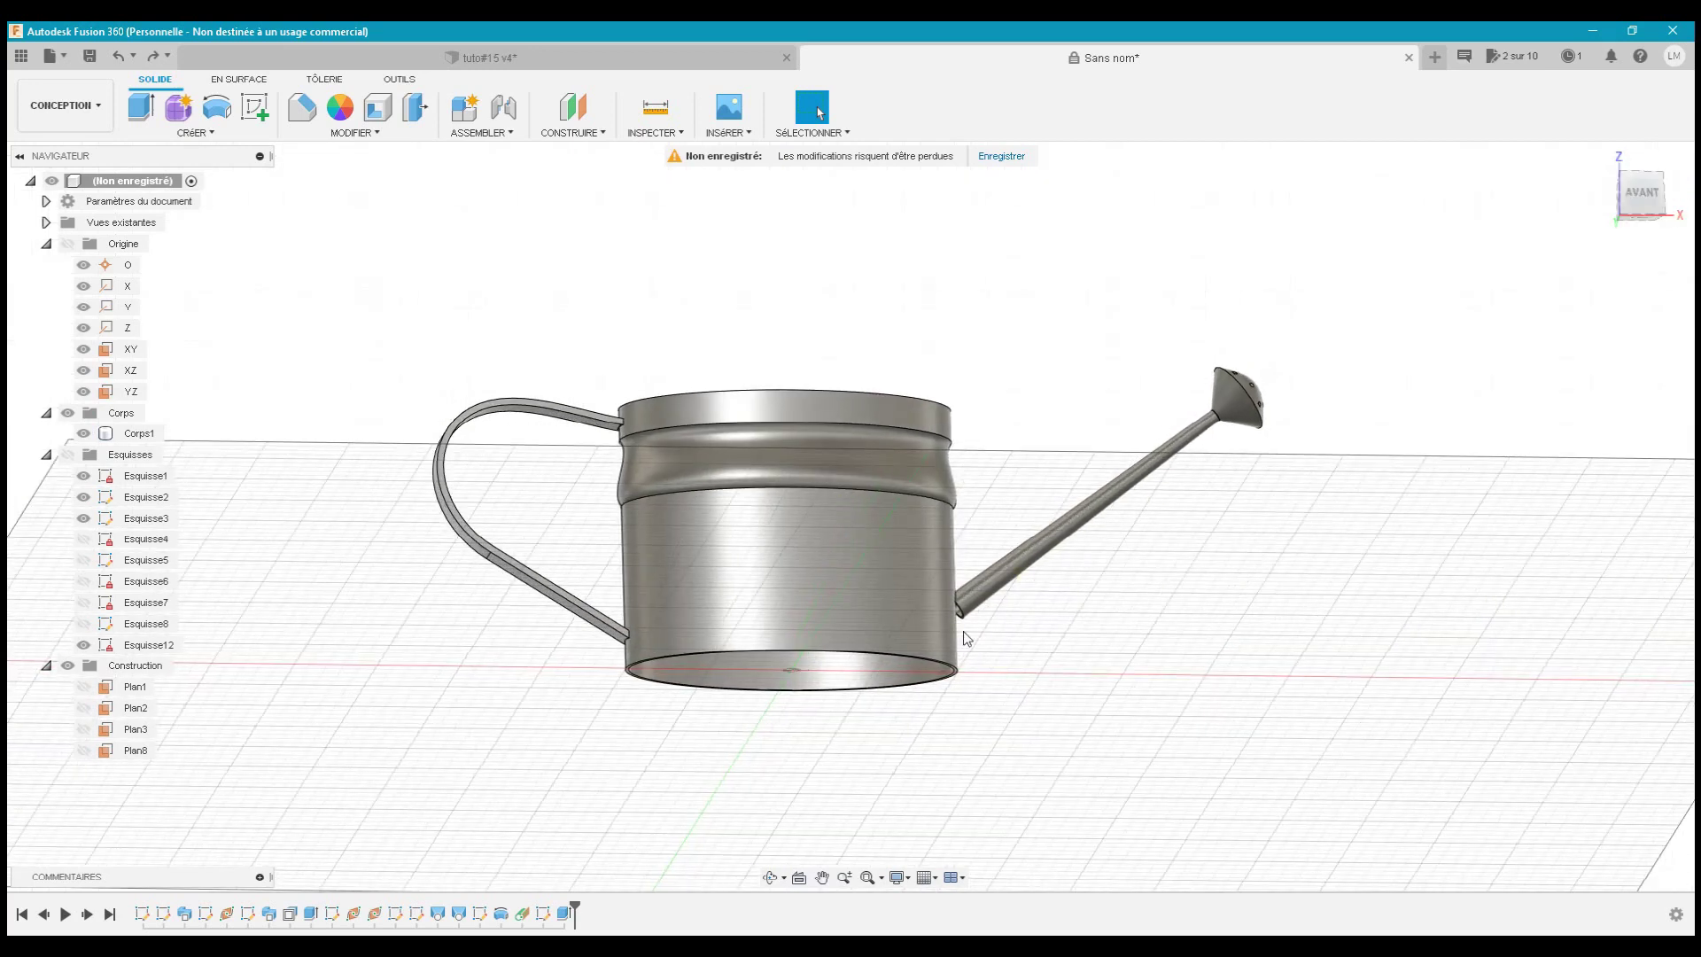
scroll(964, 631, up, 5)
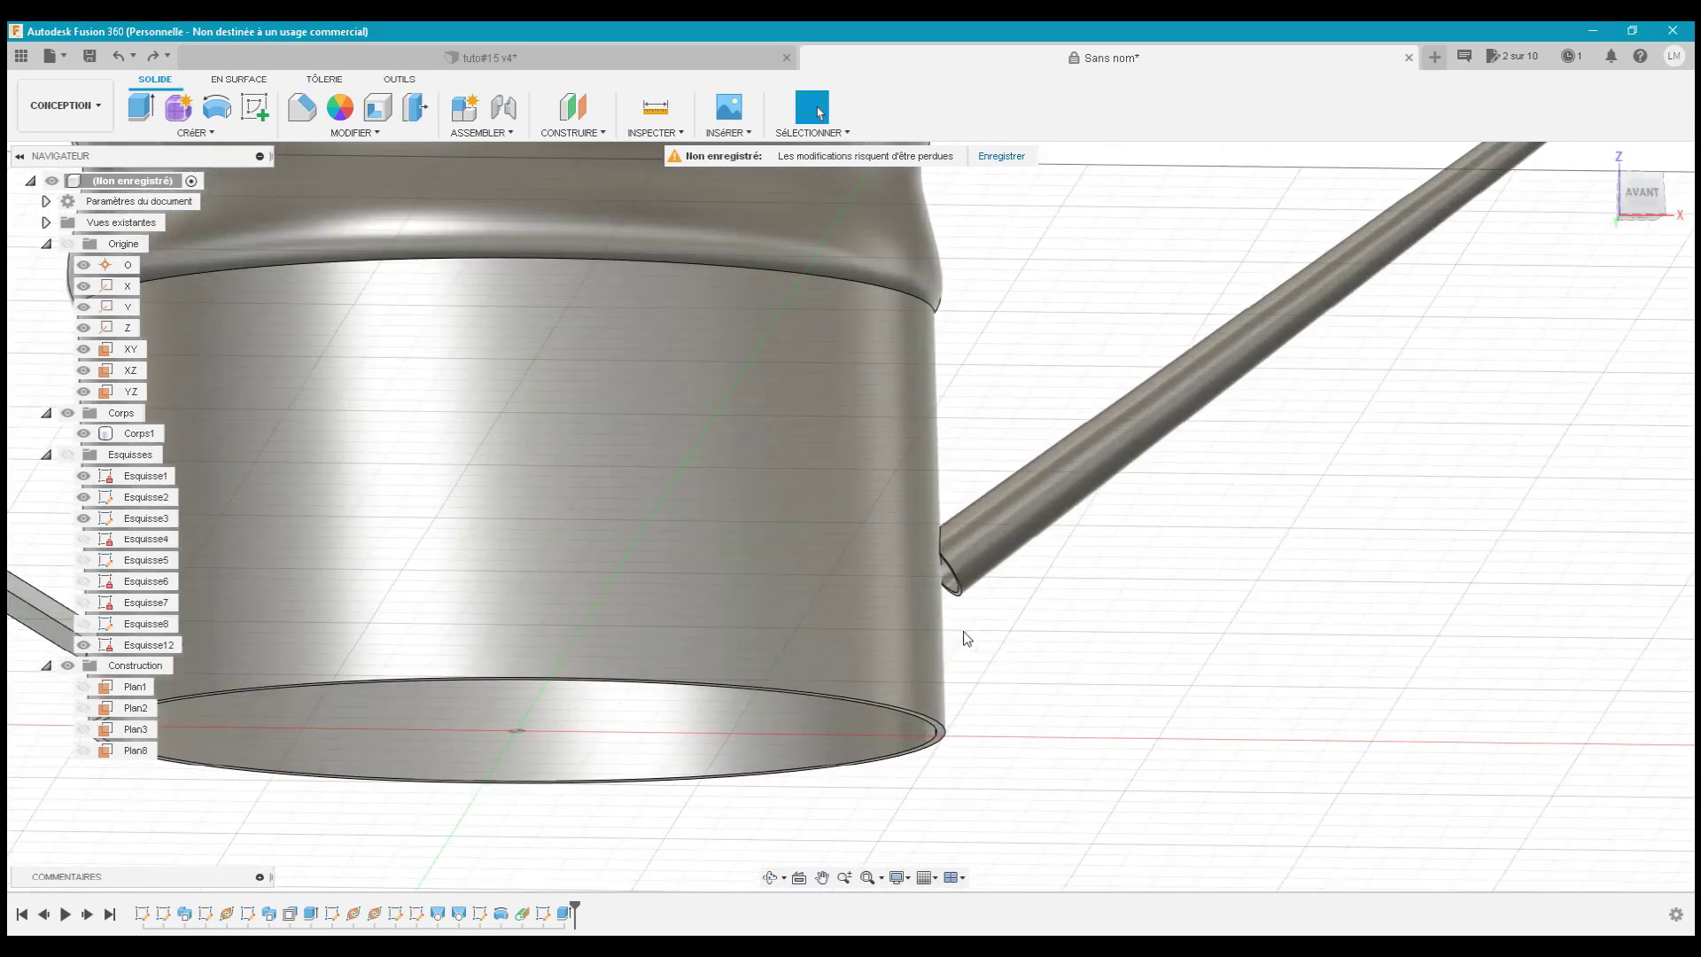
click(971, 603)
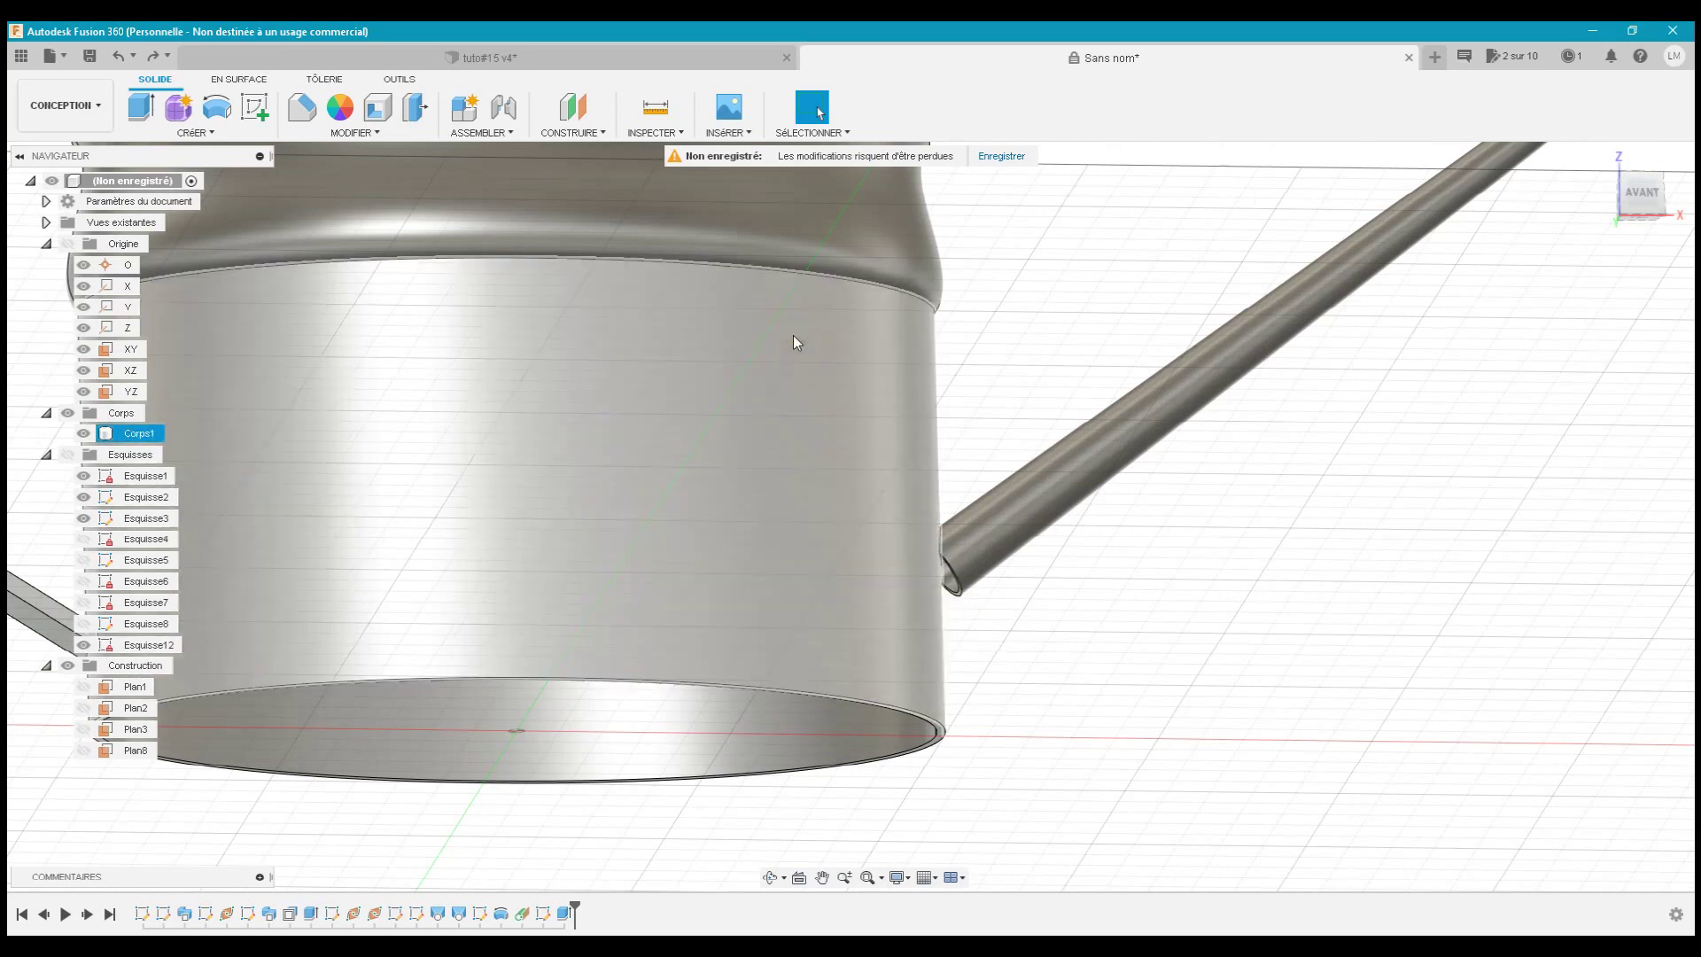
click(397, 135)
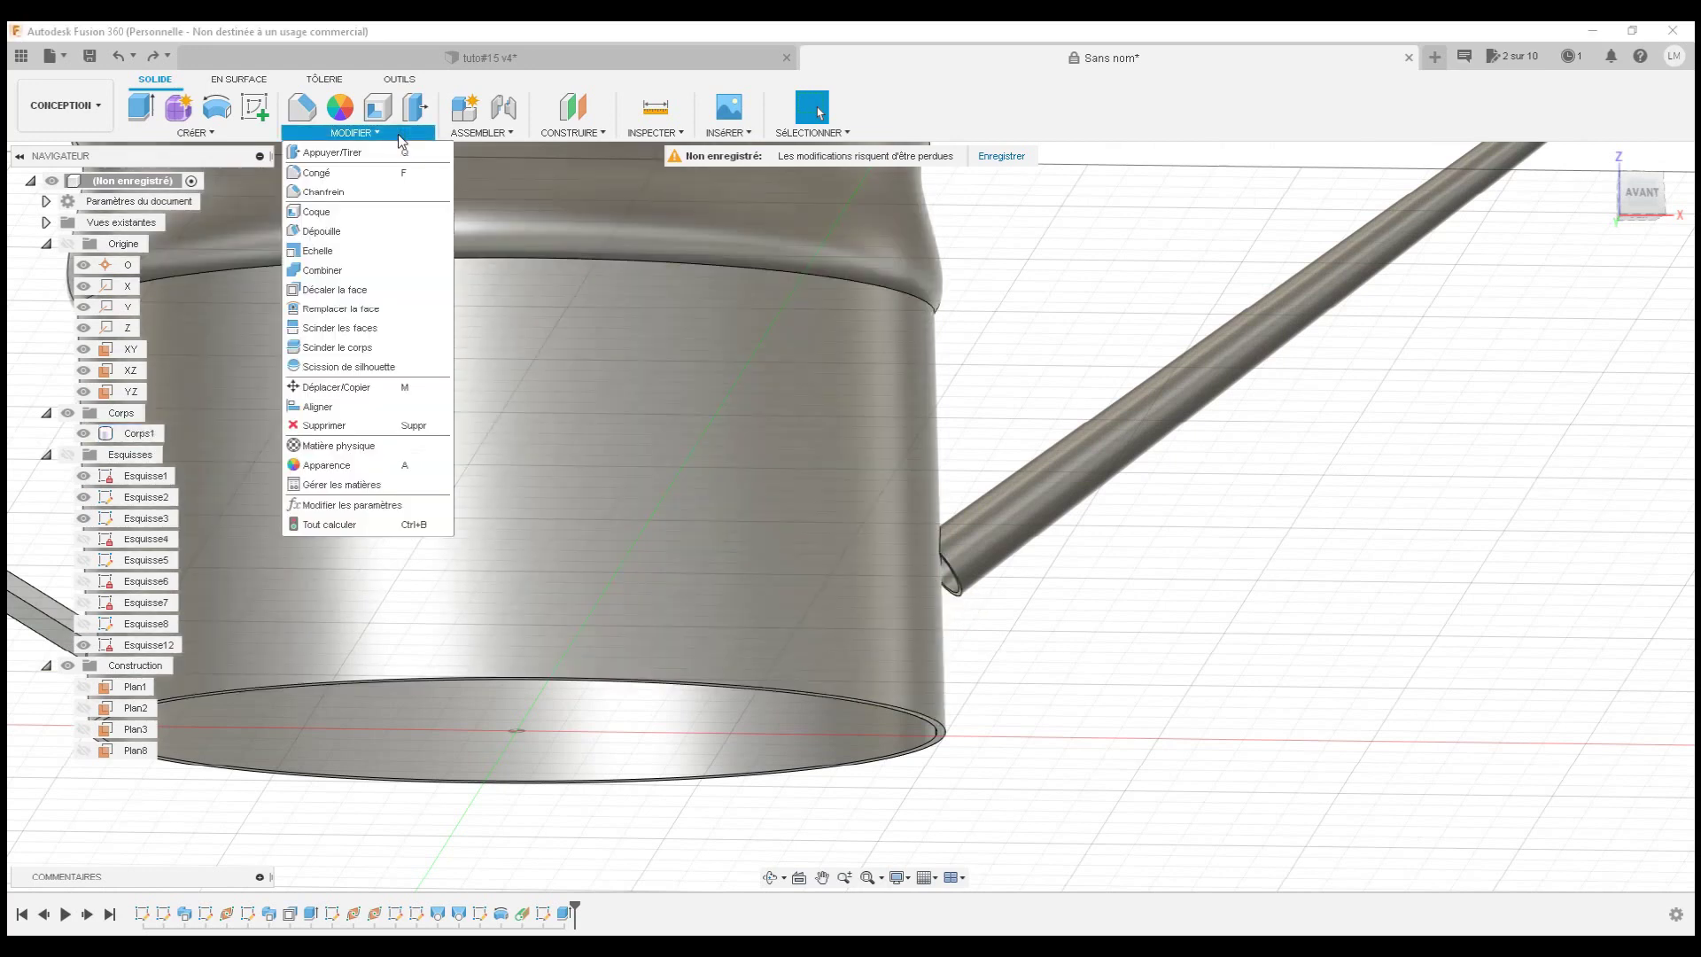
click(374, 288)
scroll(959, 595, up, 5)
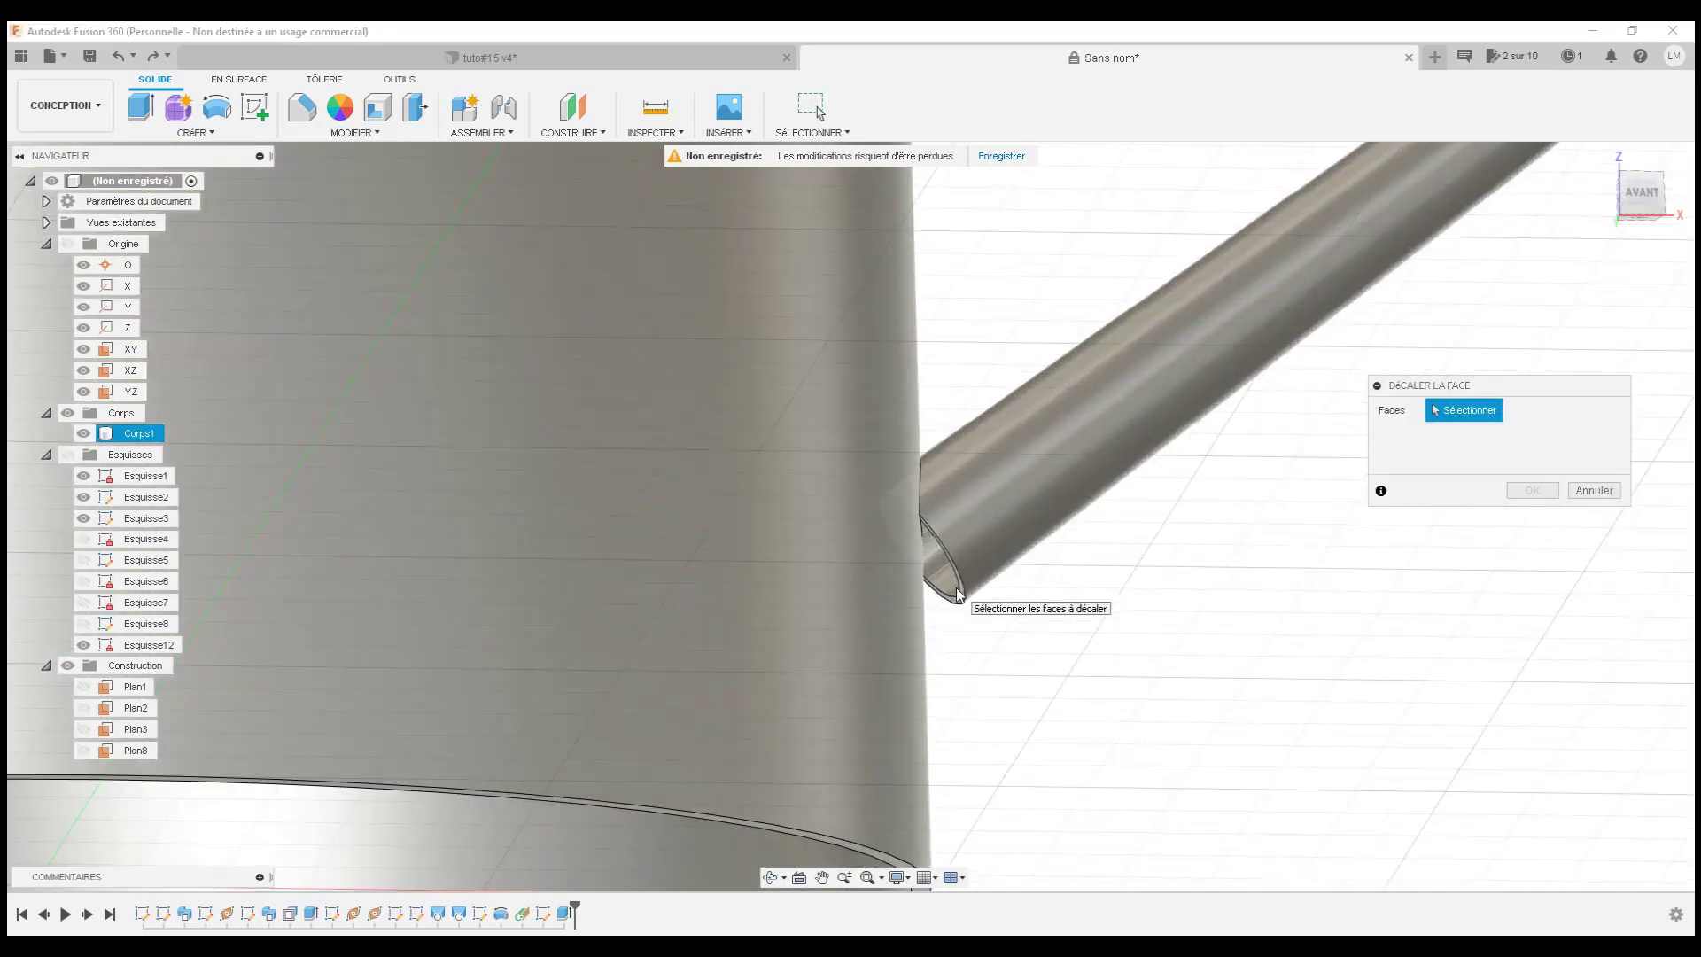
scroll(959, 598, up, 3)
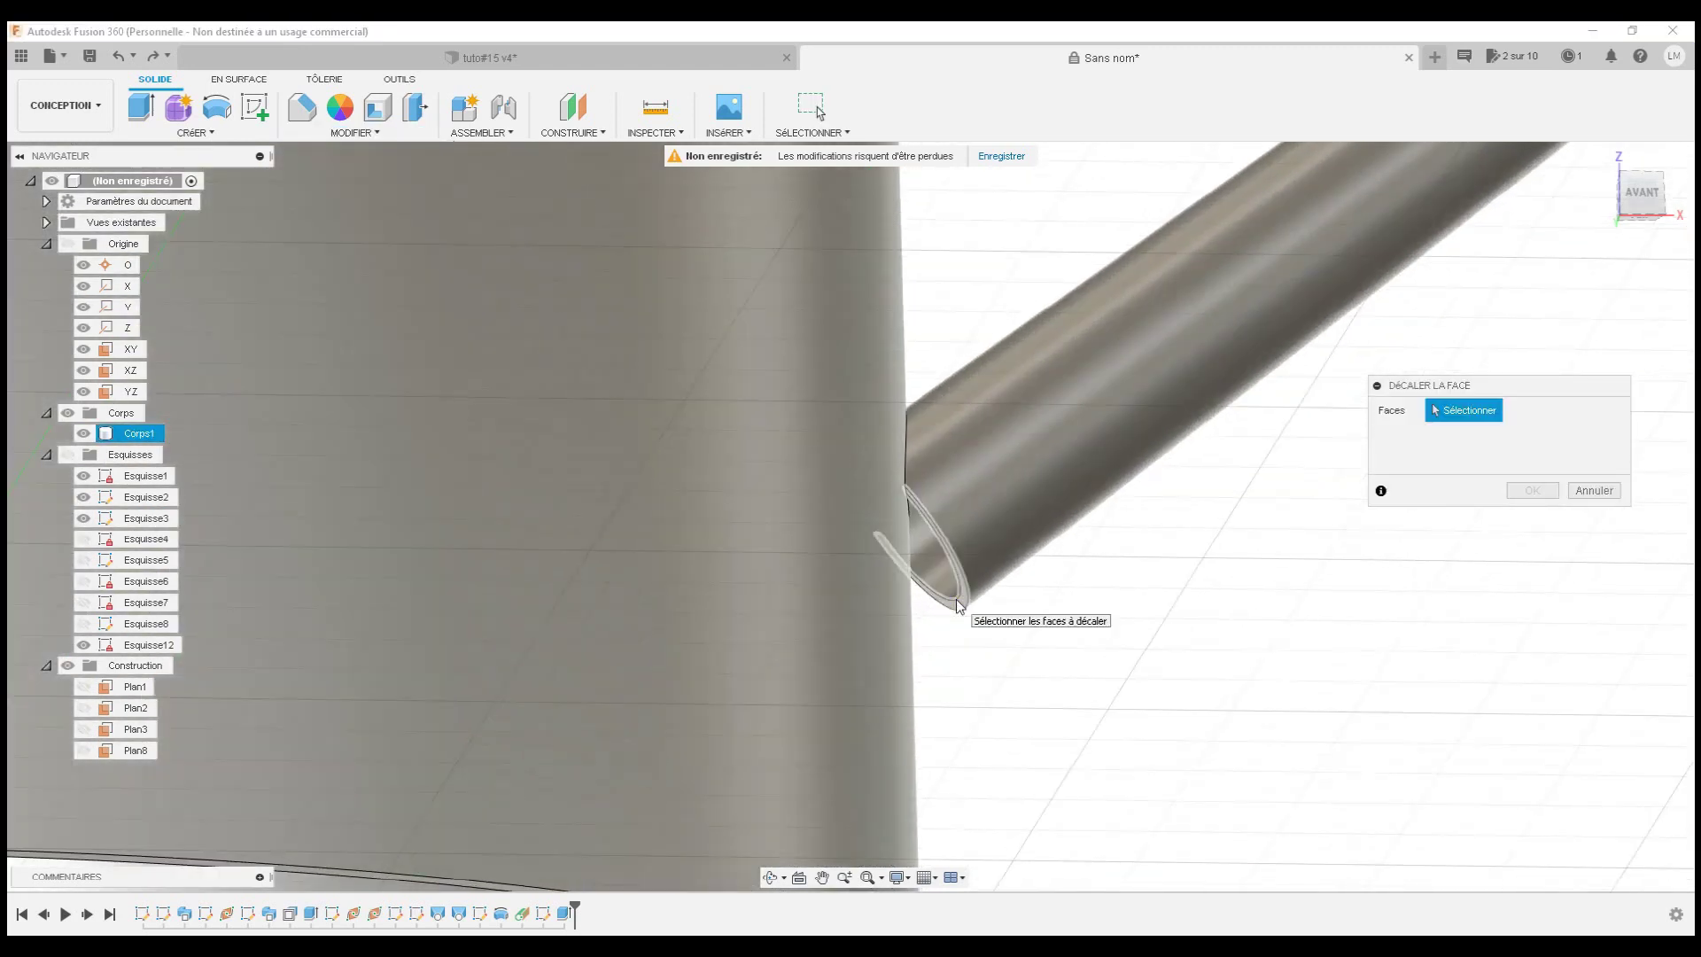
click(946, 601)
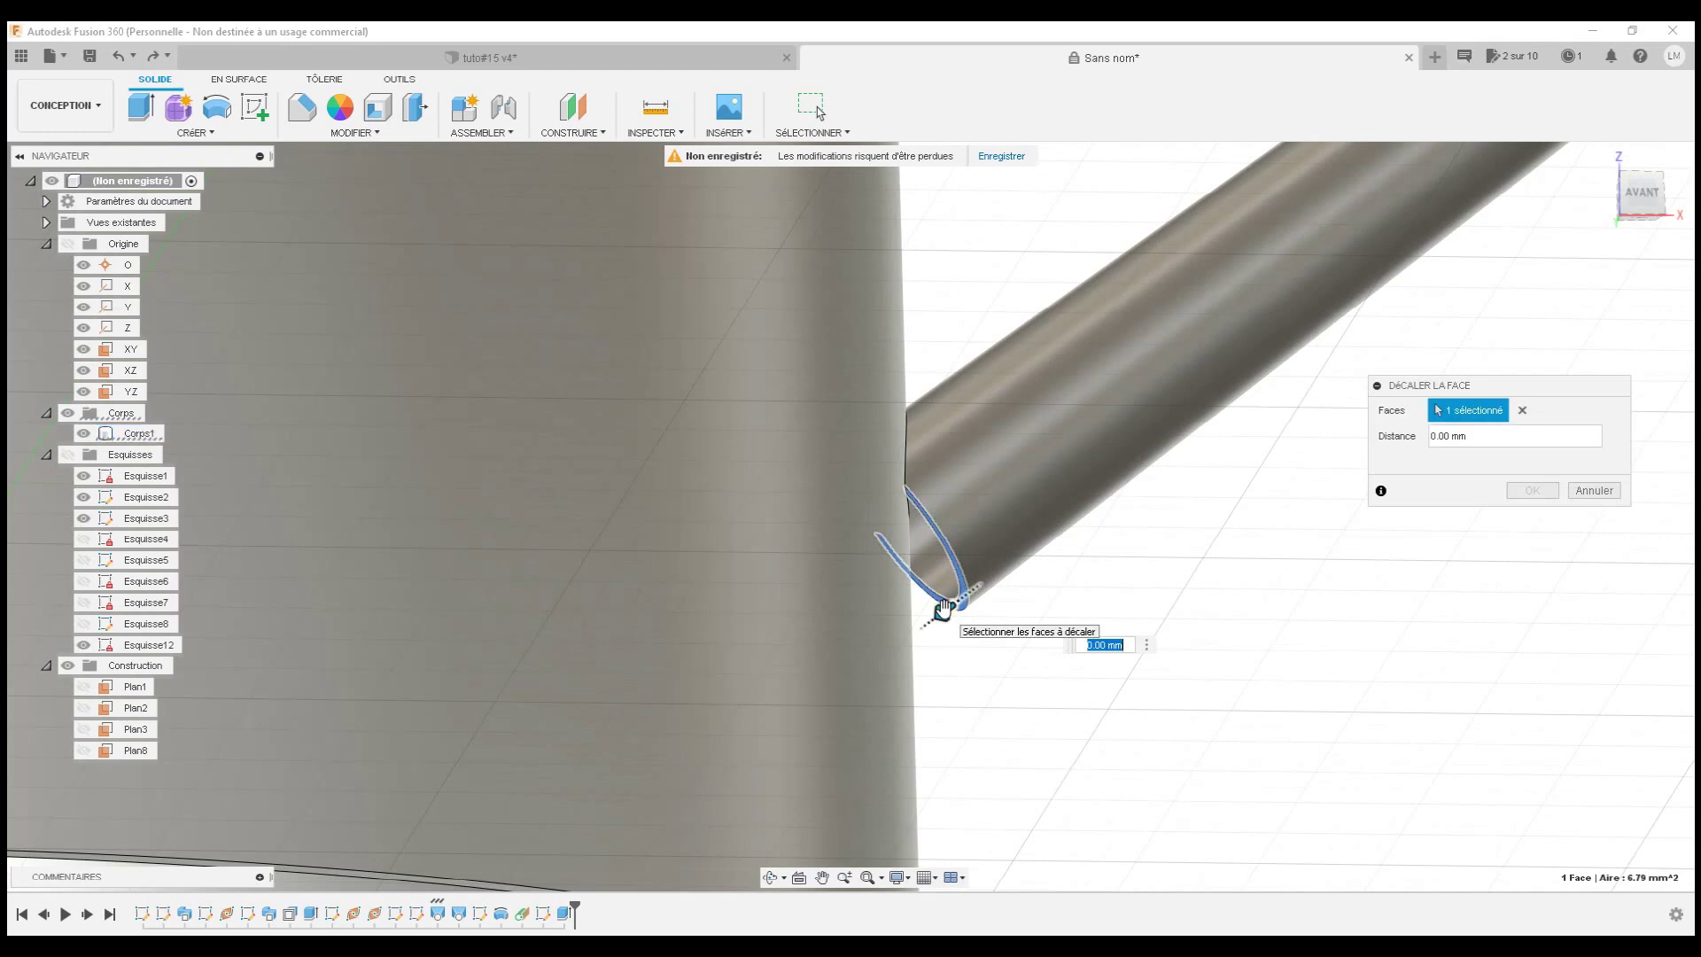
drag(914, 639, 878, 669)
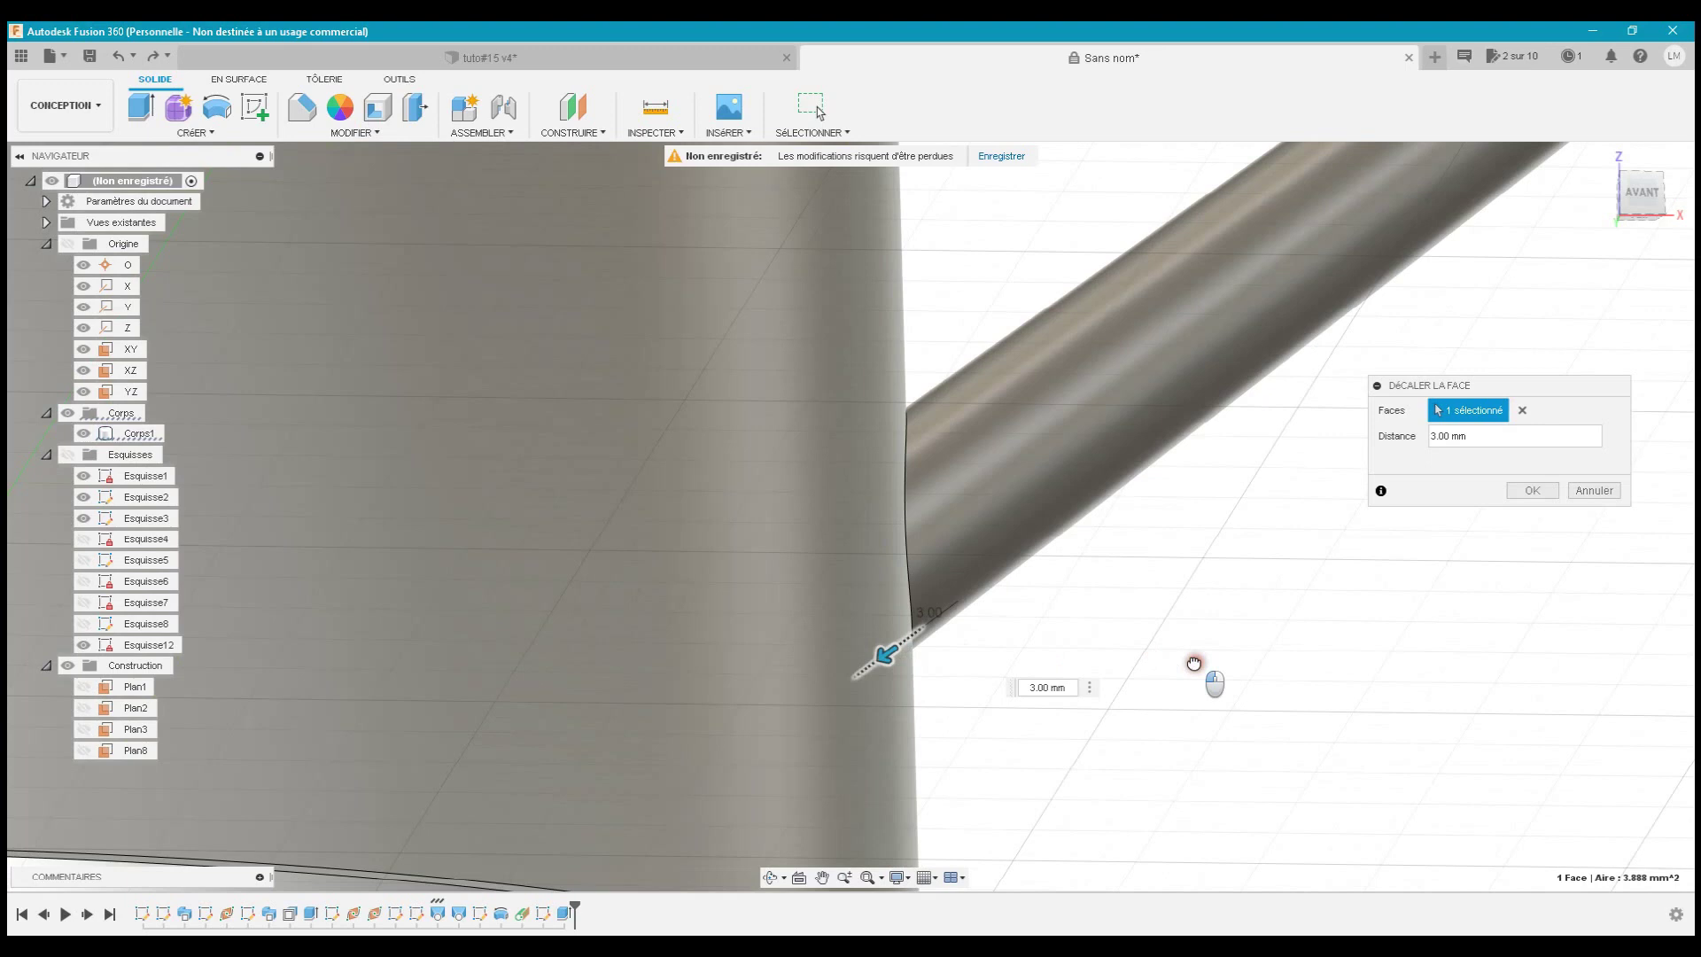
drag(1194, 663, 1194, 664)
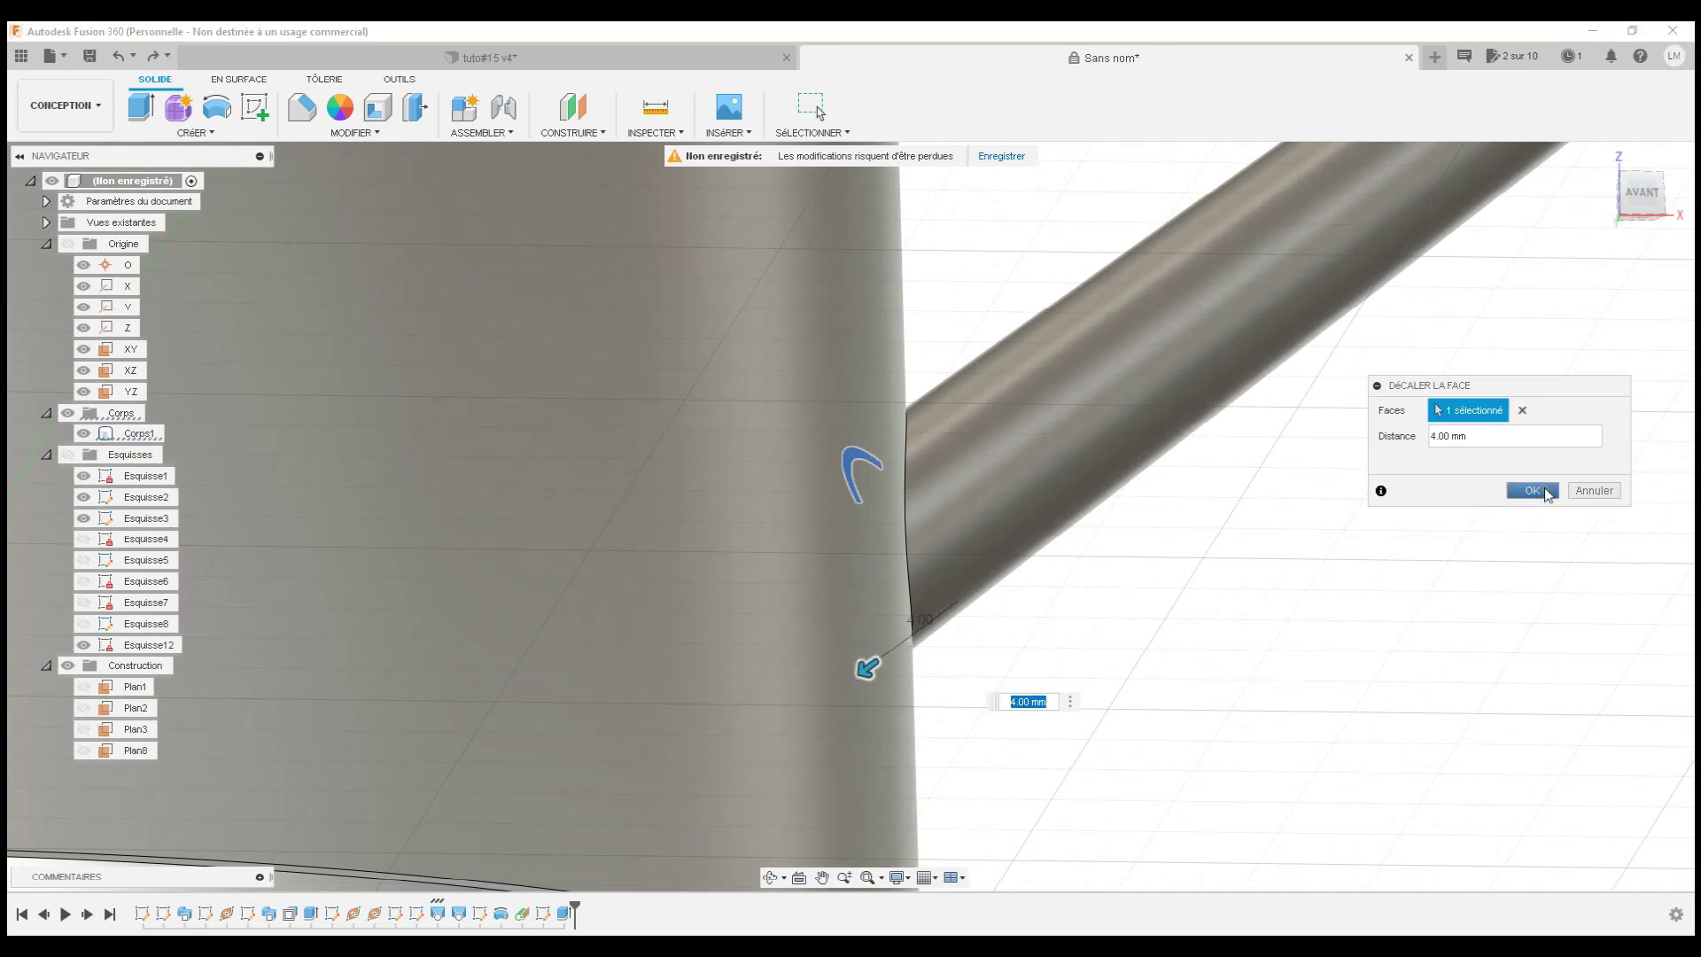
click(1545, 491)
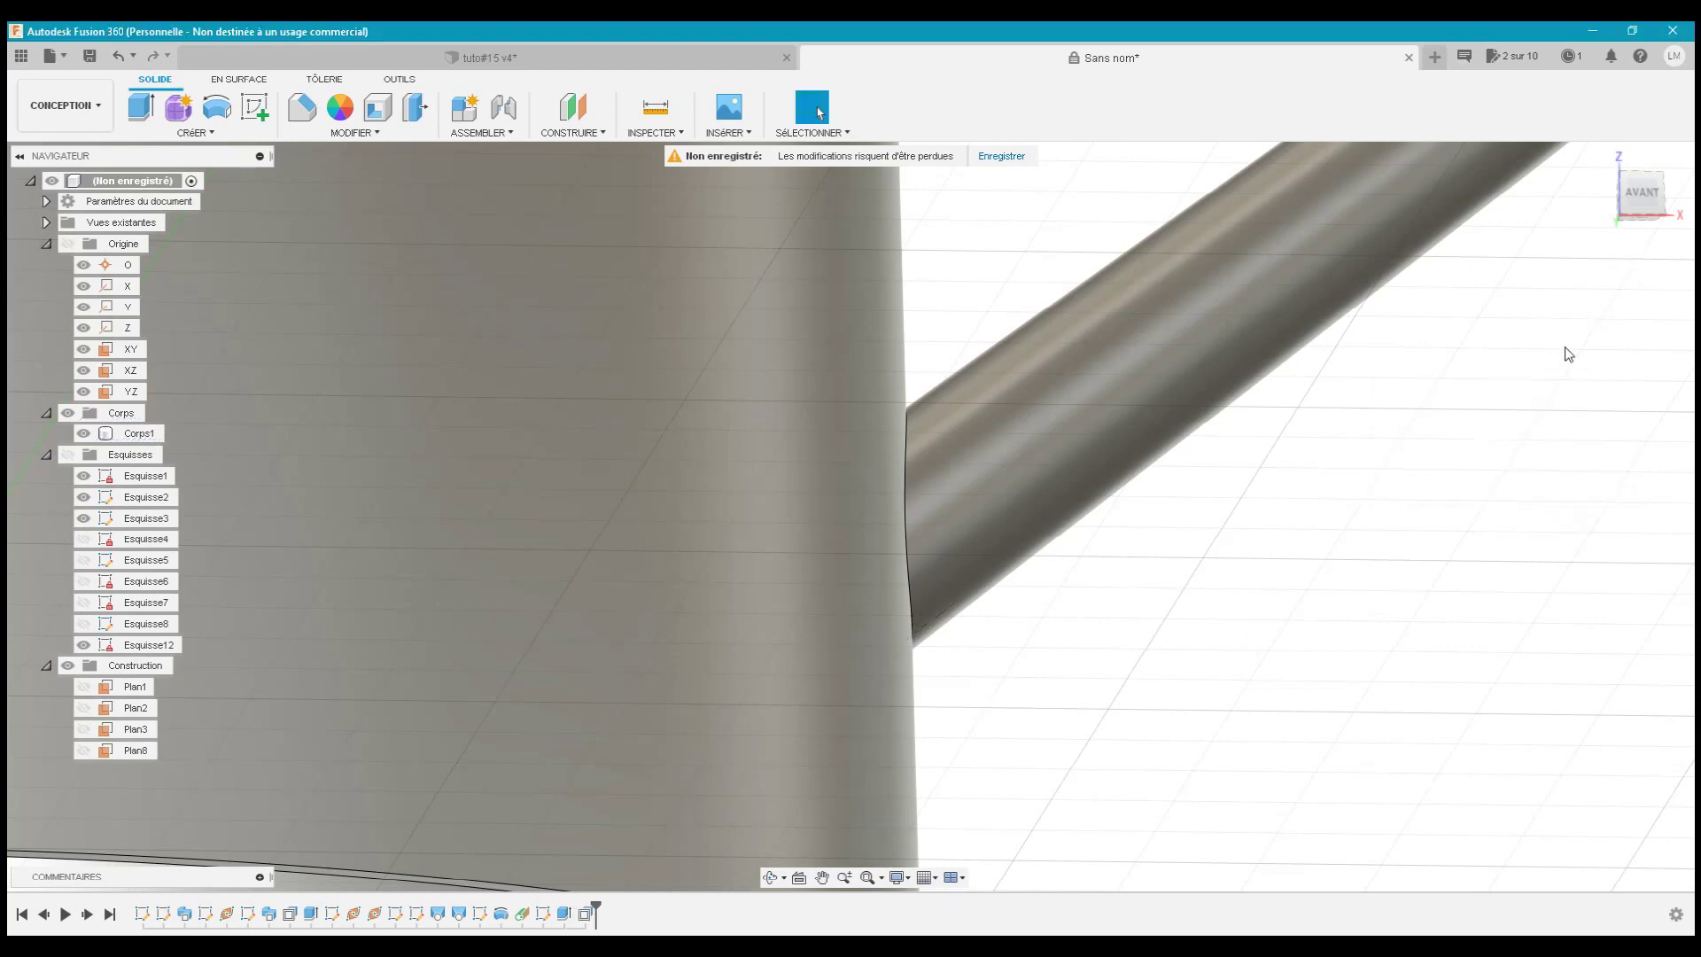
- Close the bottom of the watering can by extruding the elliptical base profile of Esquisse1 2 mm, joined to the body (Joindre)
mouse_move(1614, 200)
click(1598, 159)
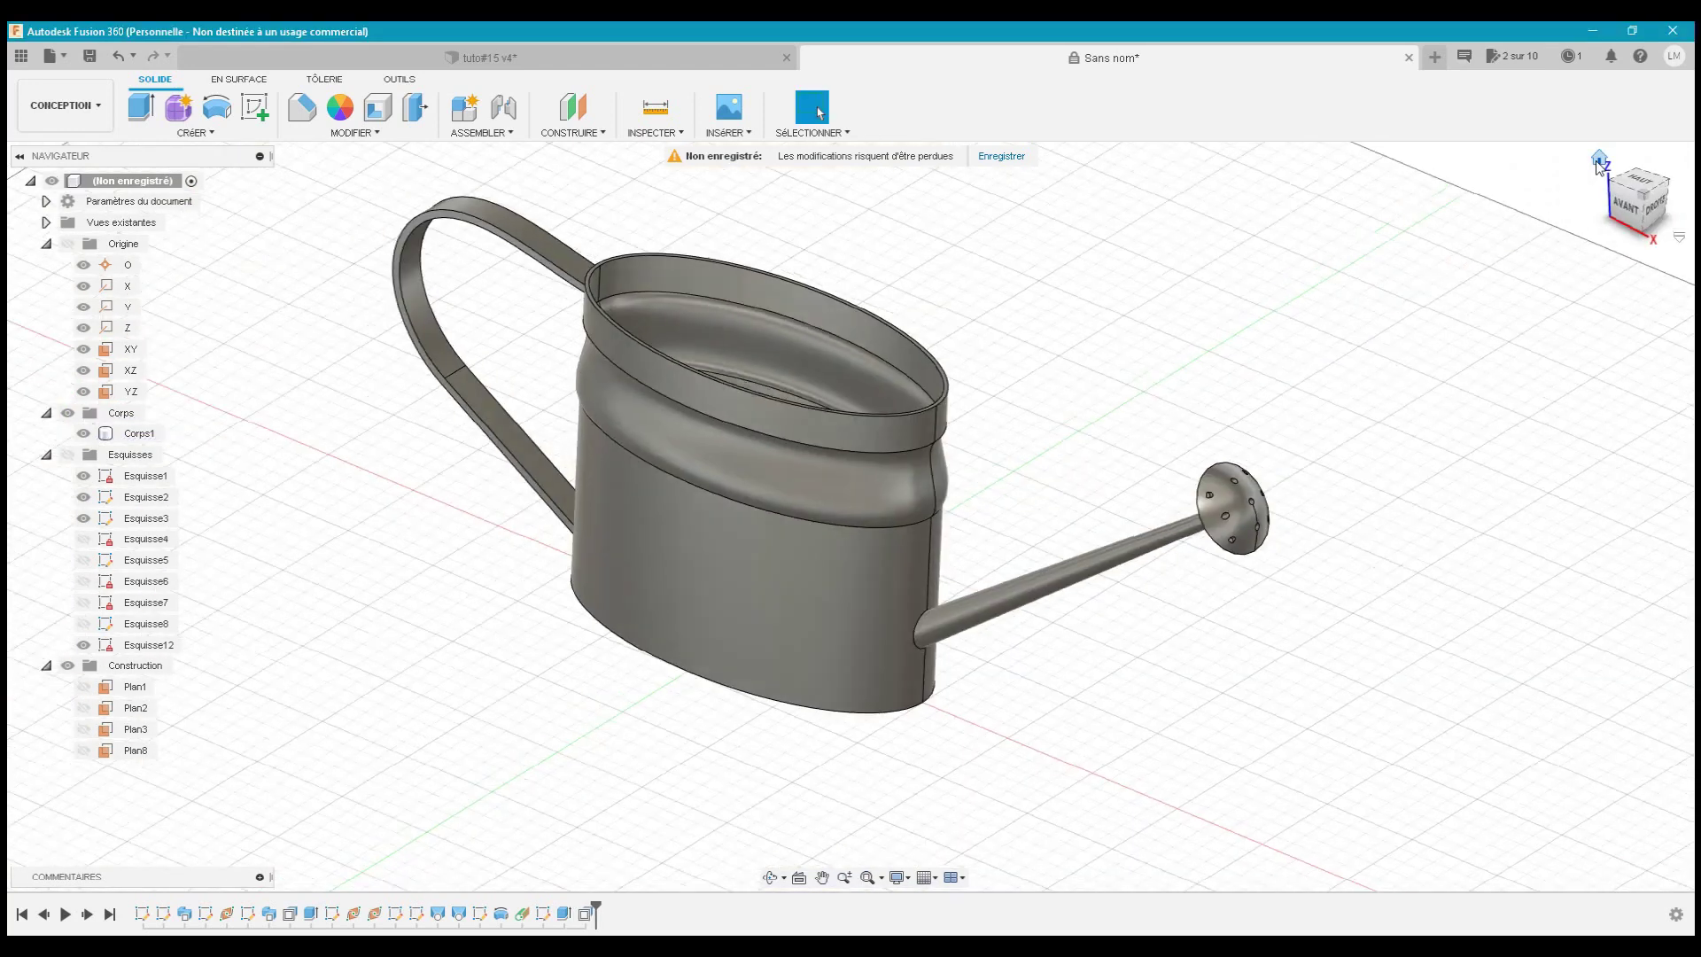
click(1621, 205)
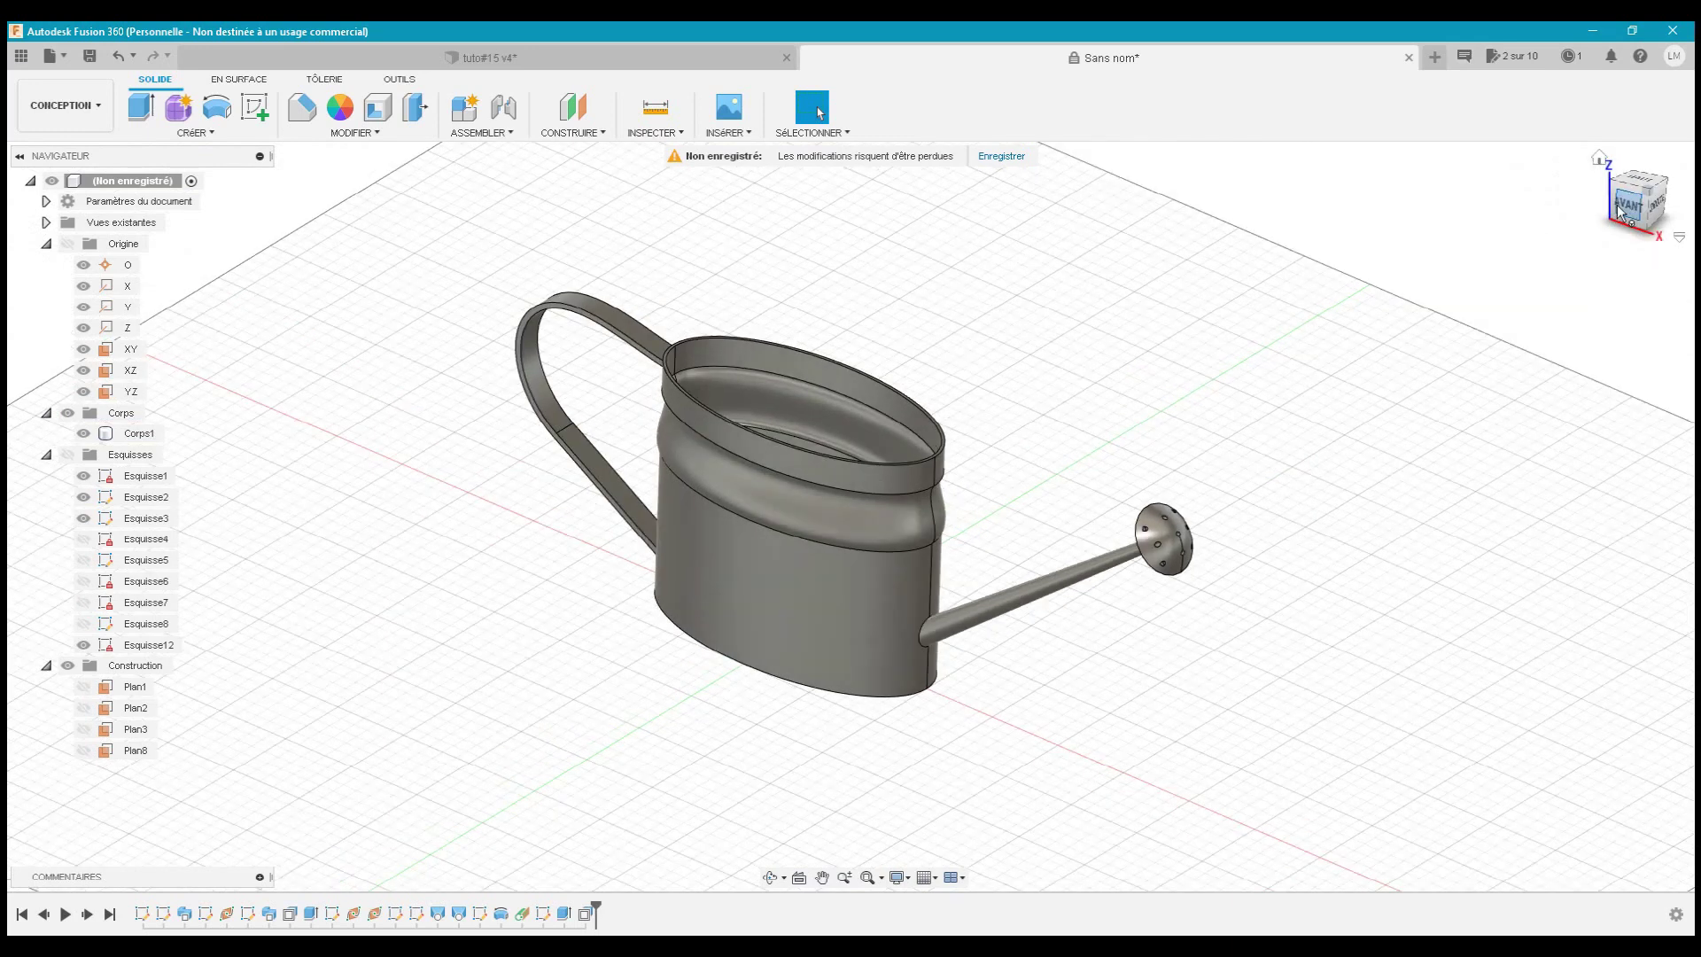
mouse_move(1617, 211)
mouse_down()
mouse_move(1628, 189)
mouse_move(1635, 327)
mouse_move(1625, 212)
mouse_move(1631, 232)
mouse_up()
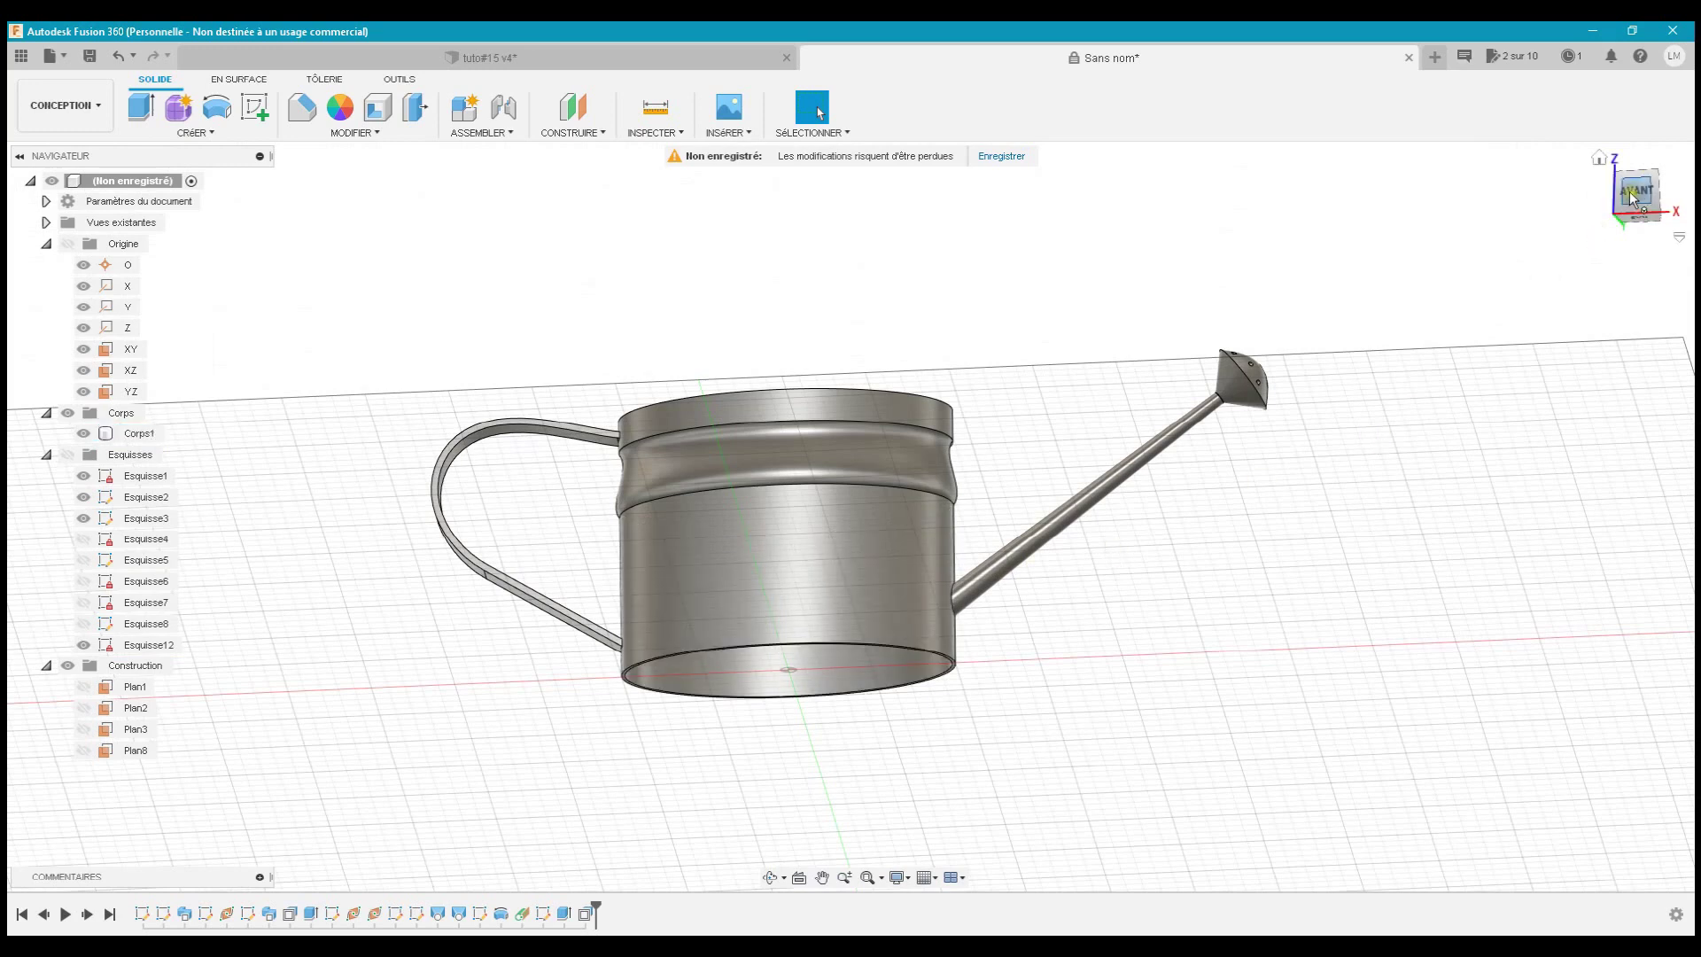
mouse_move(1637, 195)
mouse_down()
mouse_move(1662, 319)
mouse_move(1670, 190)
mouse_move(1652, 230)
mouse_move(1645, 169)
mouse_move(1639, 182)
mouse_up()
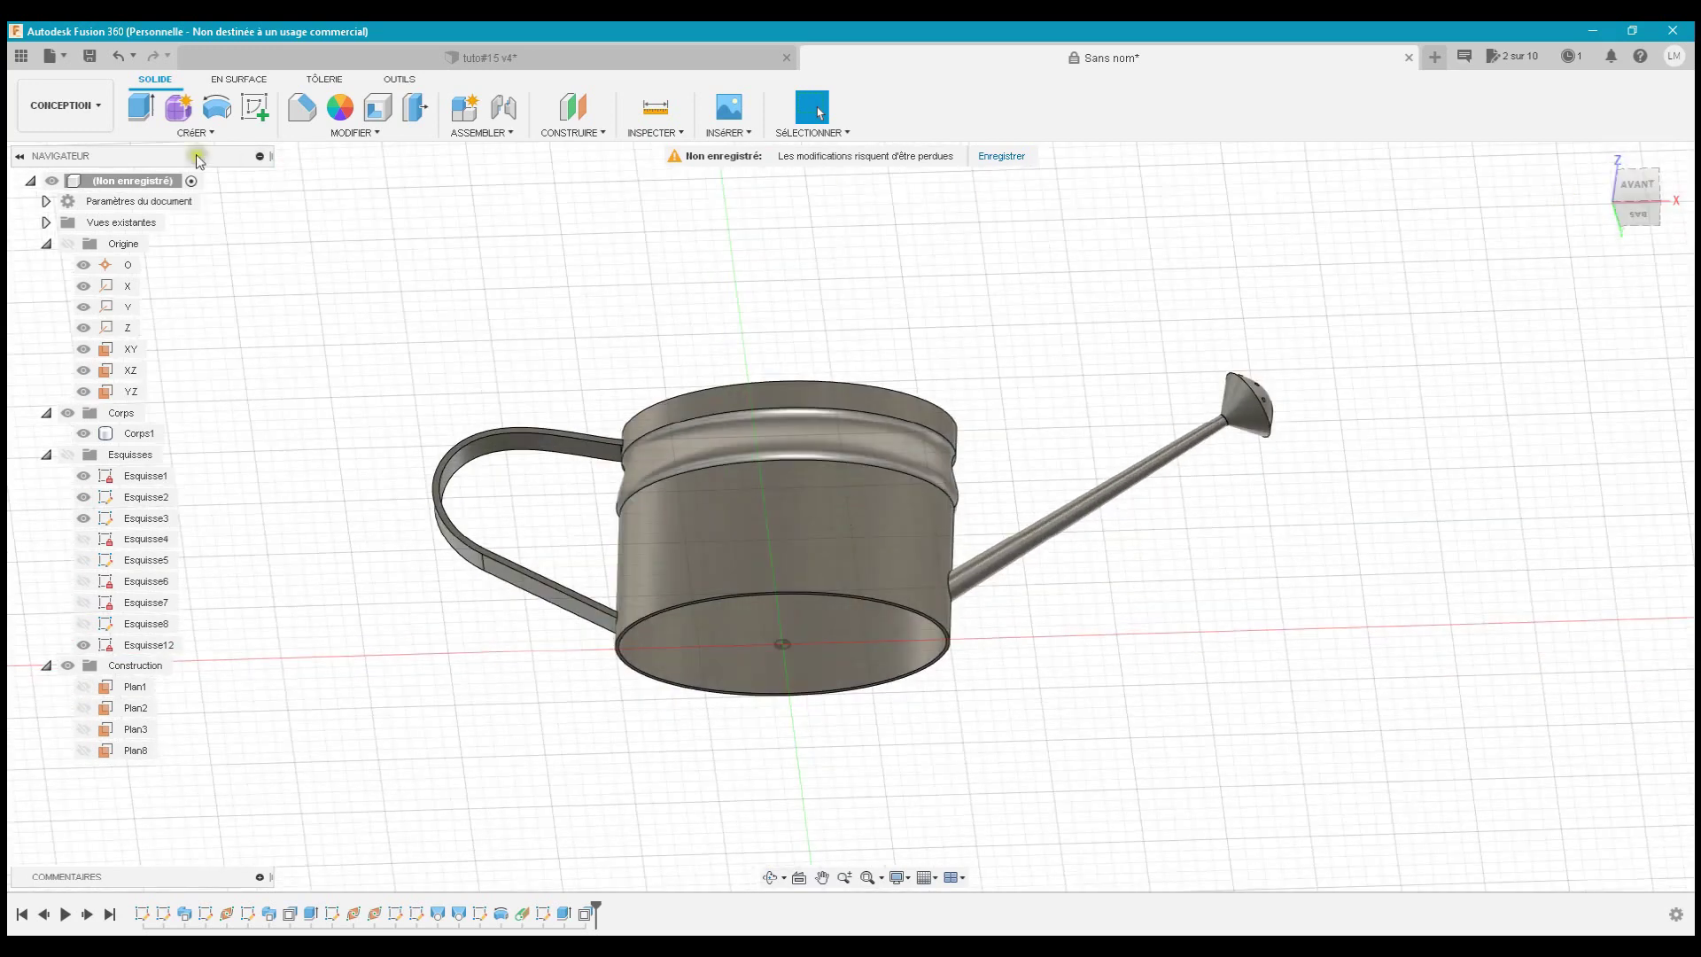
click(141, 106)
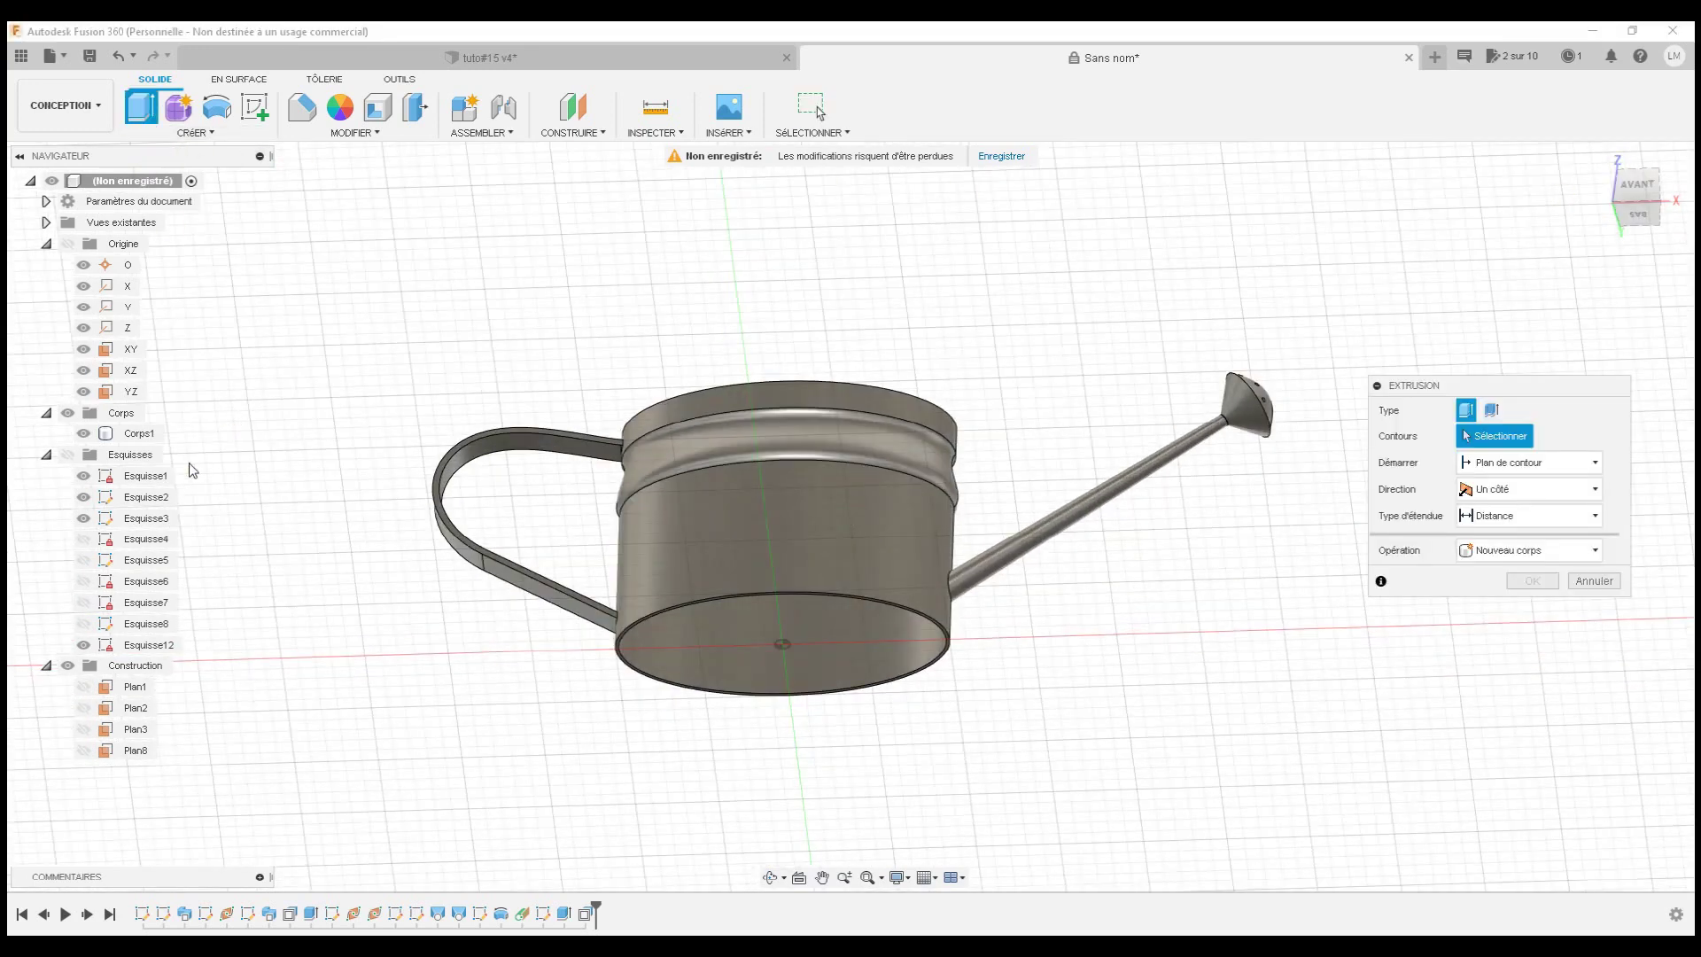
click(66, 455)
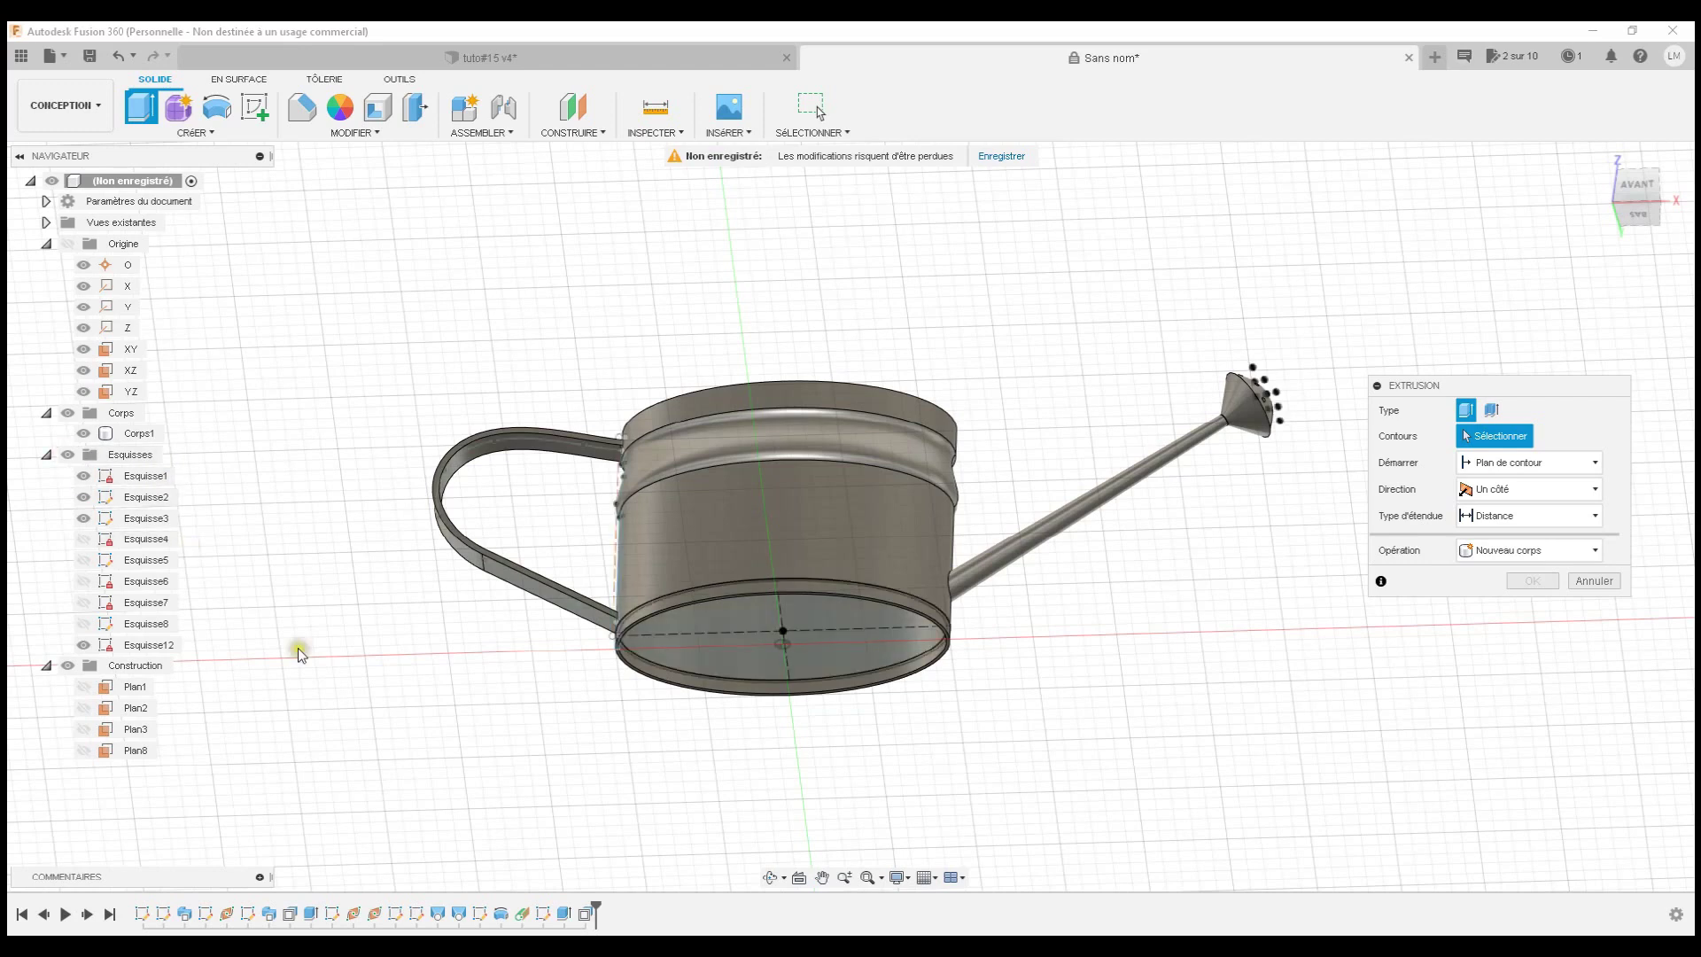
click(697, 671)
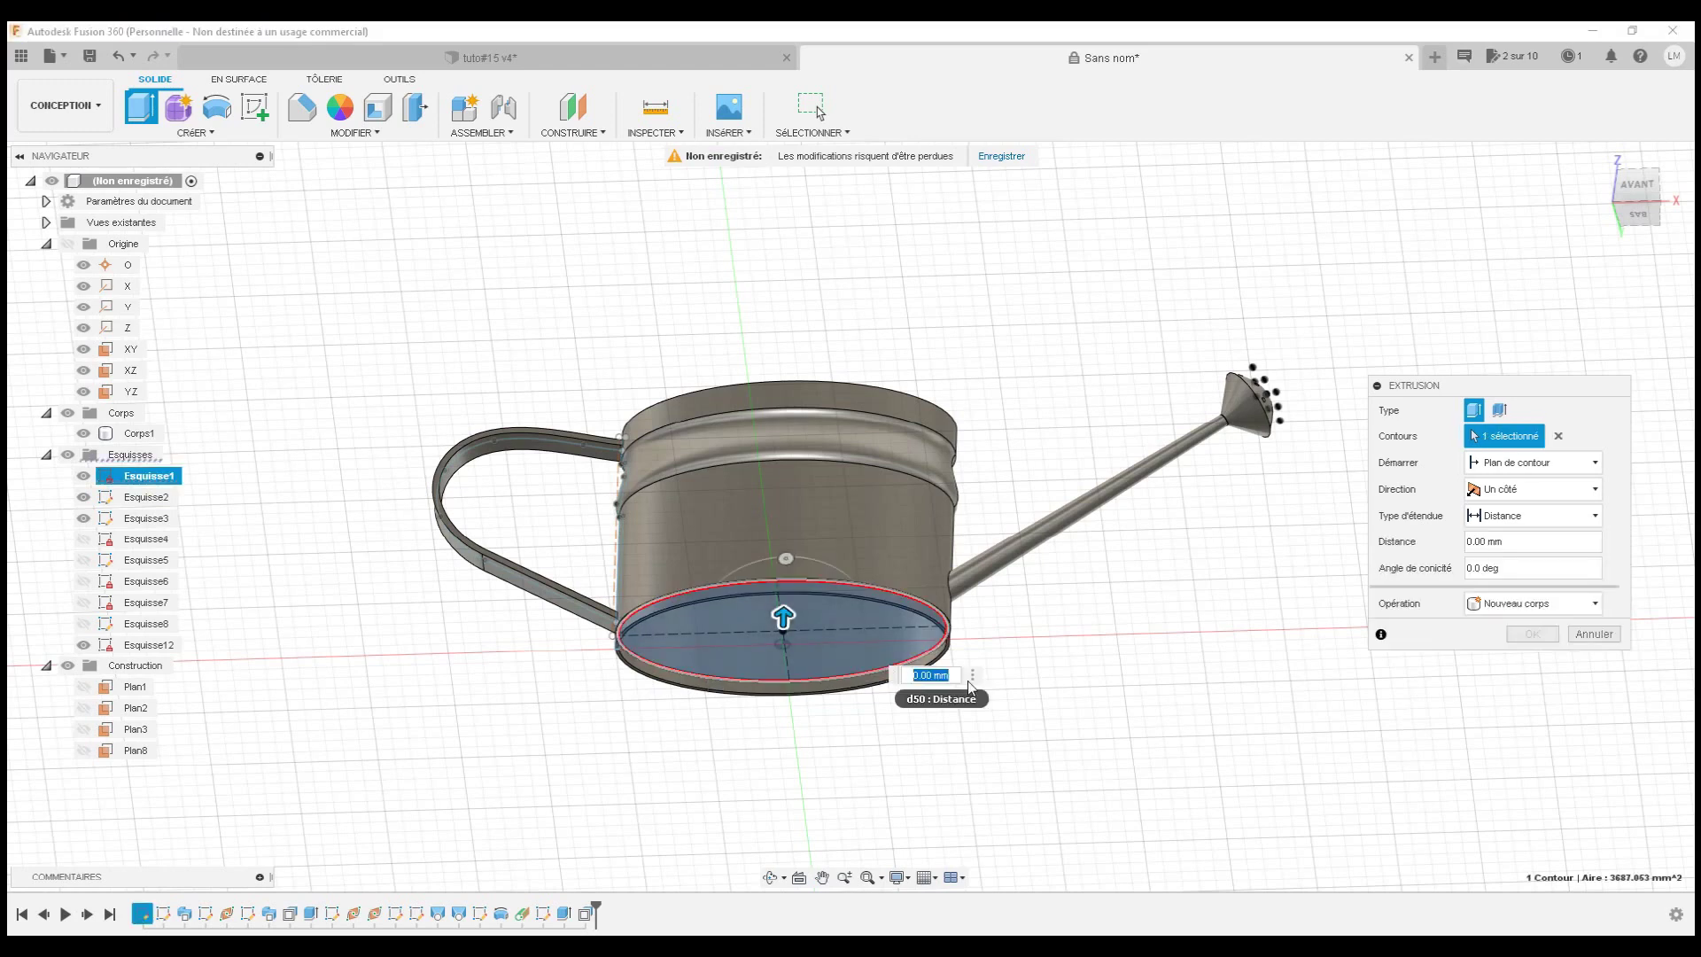
click(1515, 597)
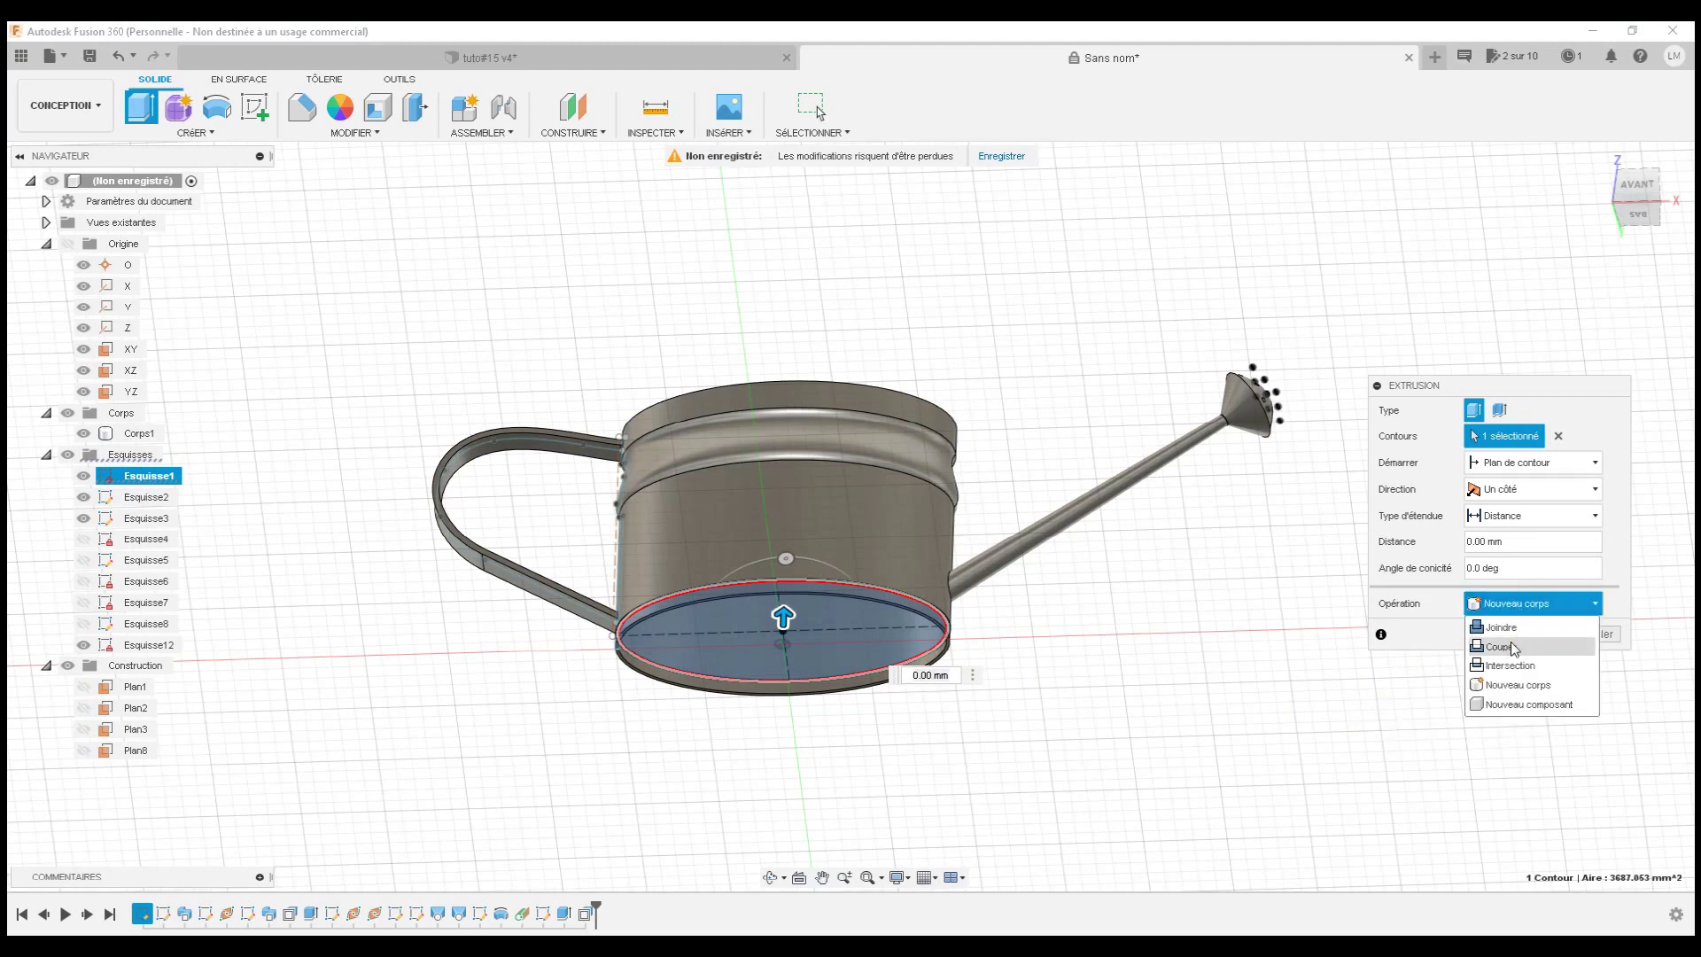
click(1525, 626)
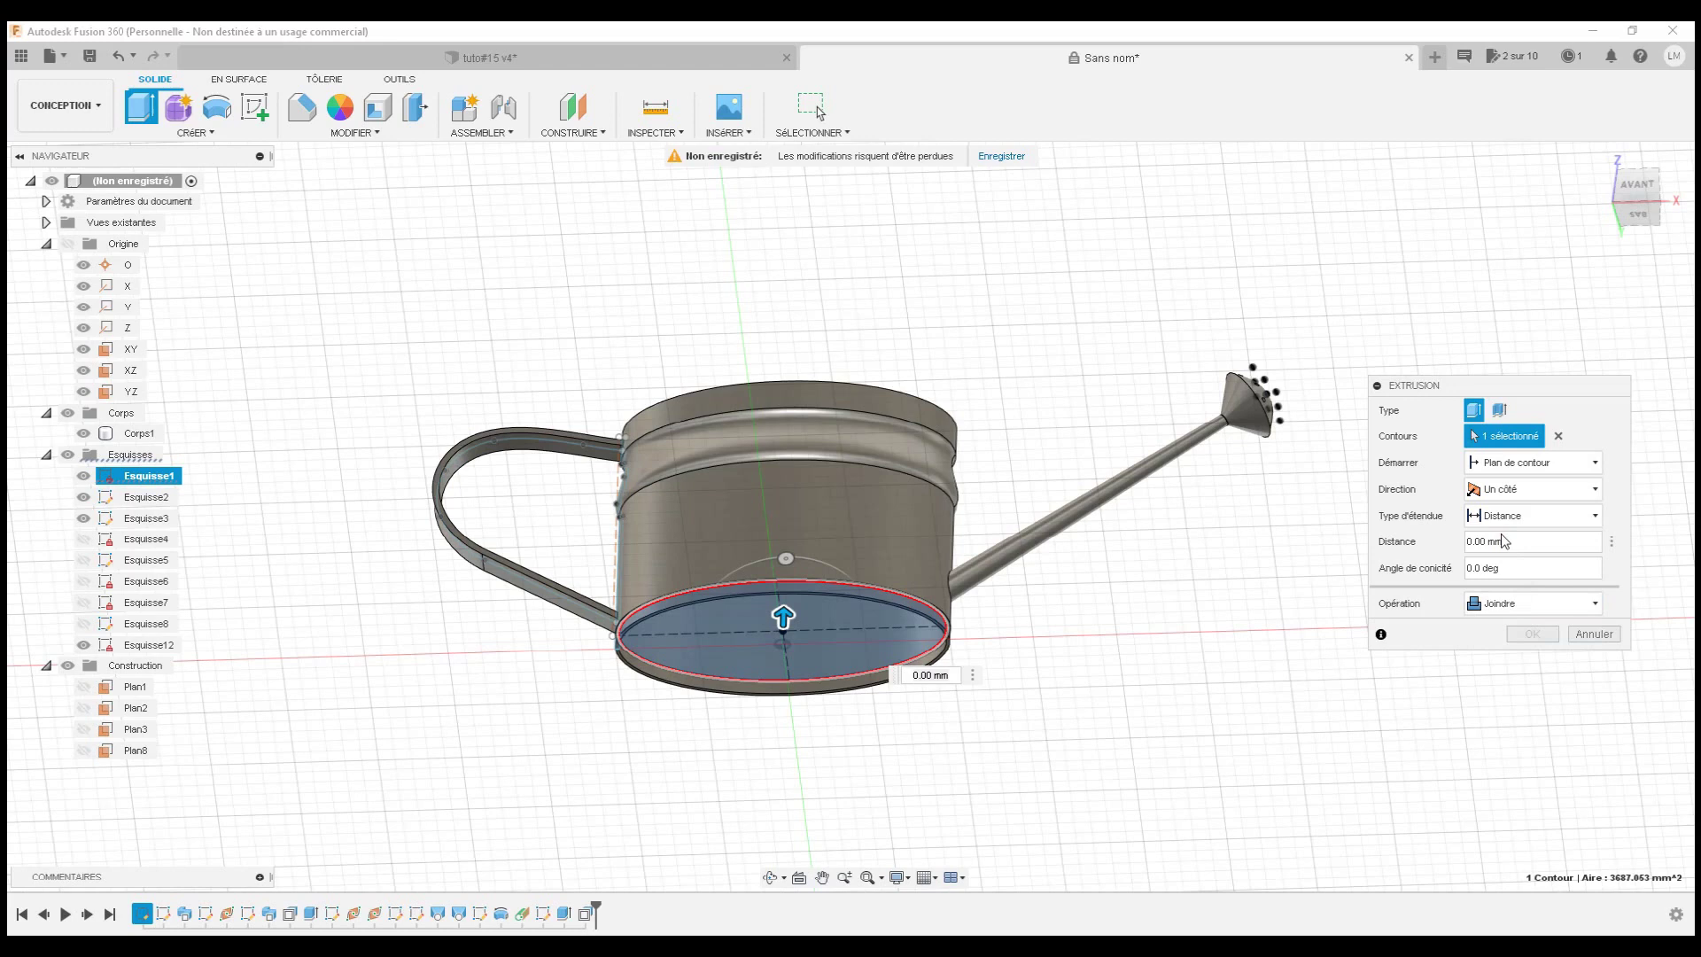
drag(1502, 536, 1450, 537)
text(2)
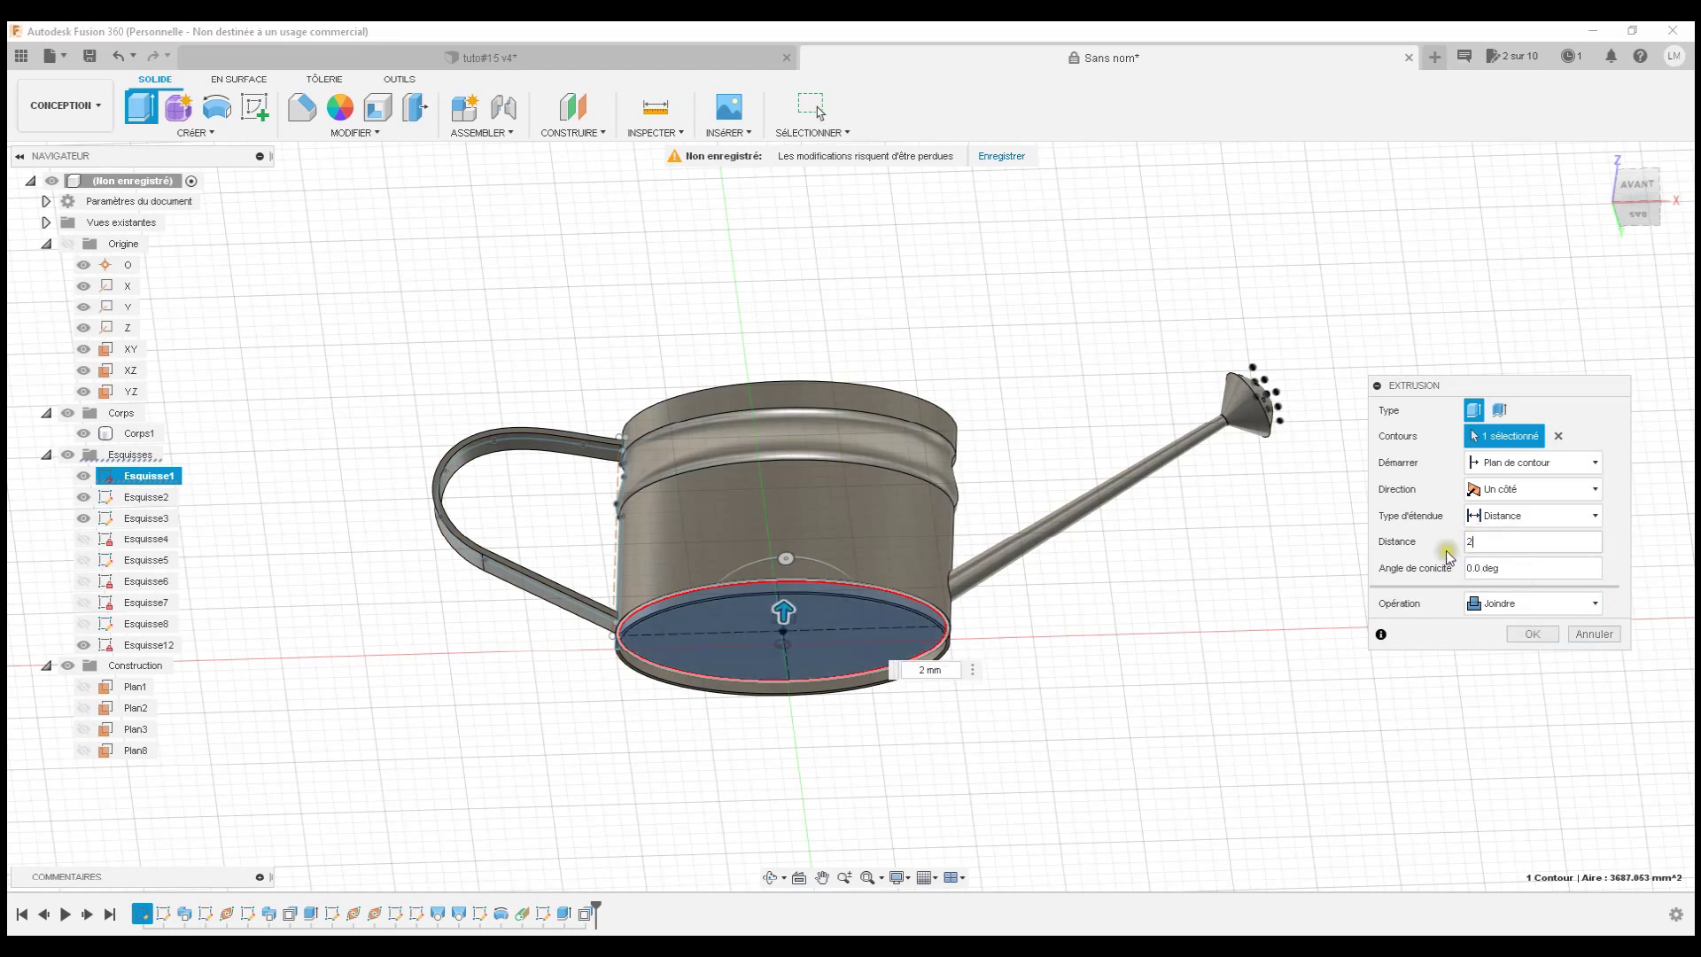
click(1524, 632)
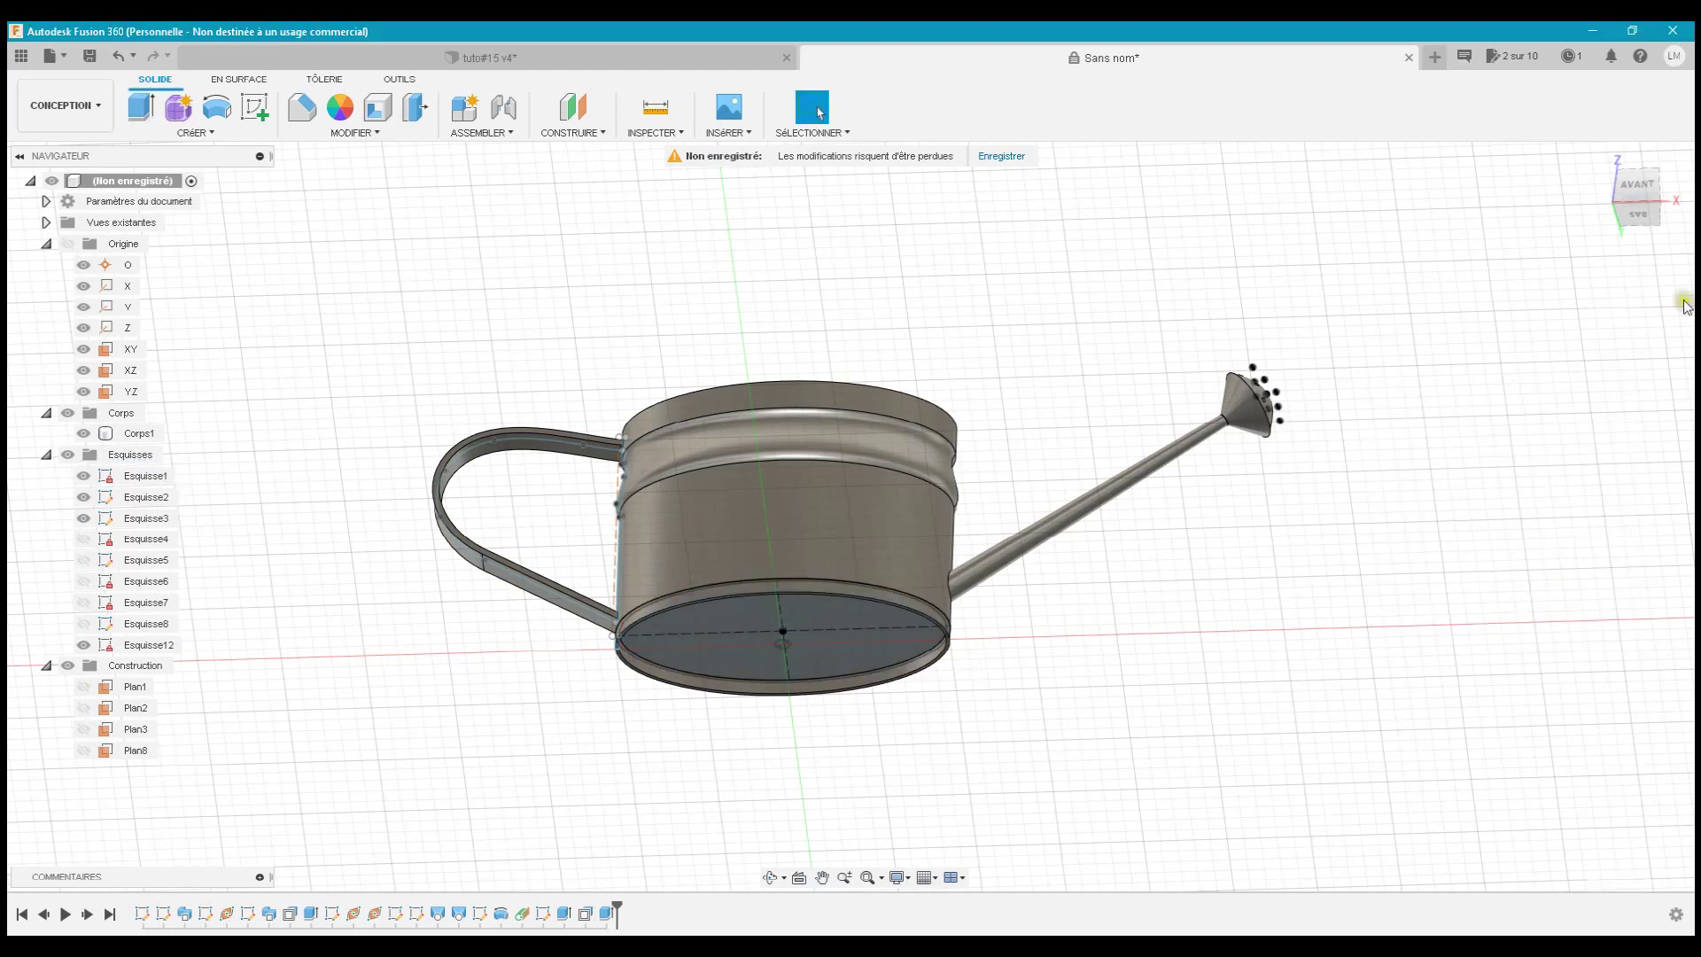
- Hide the Esquisses folder again and return to the home view of the watering can
mouse_move(1642, 224)
mouse_down()
mouse_move(1624, 372)
mouse_move(1629, 301)
mouse_up()
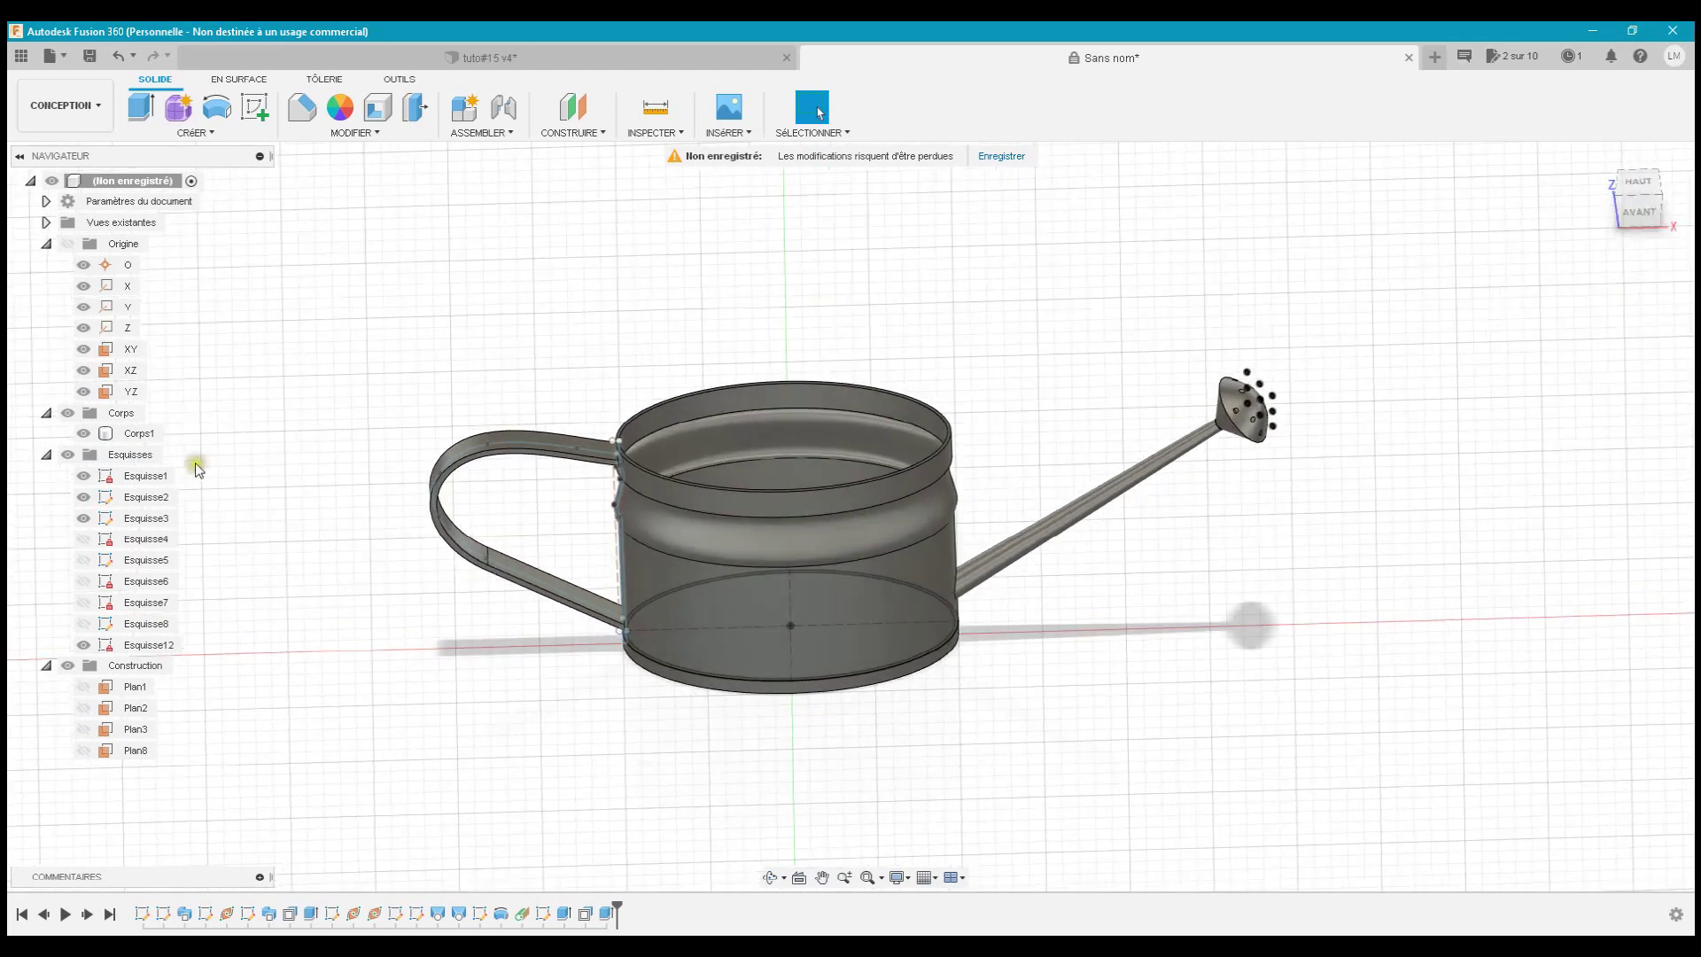
click(68, 455)
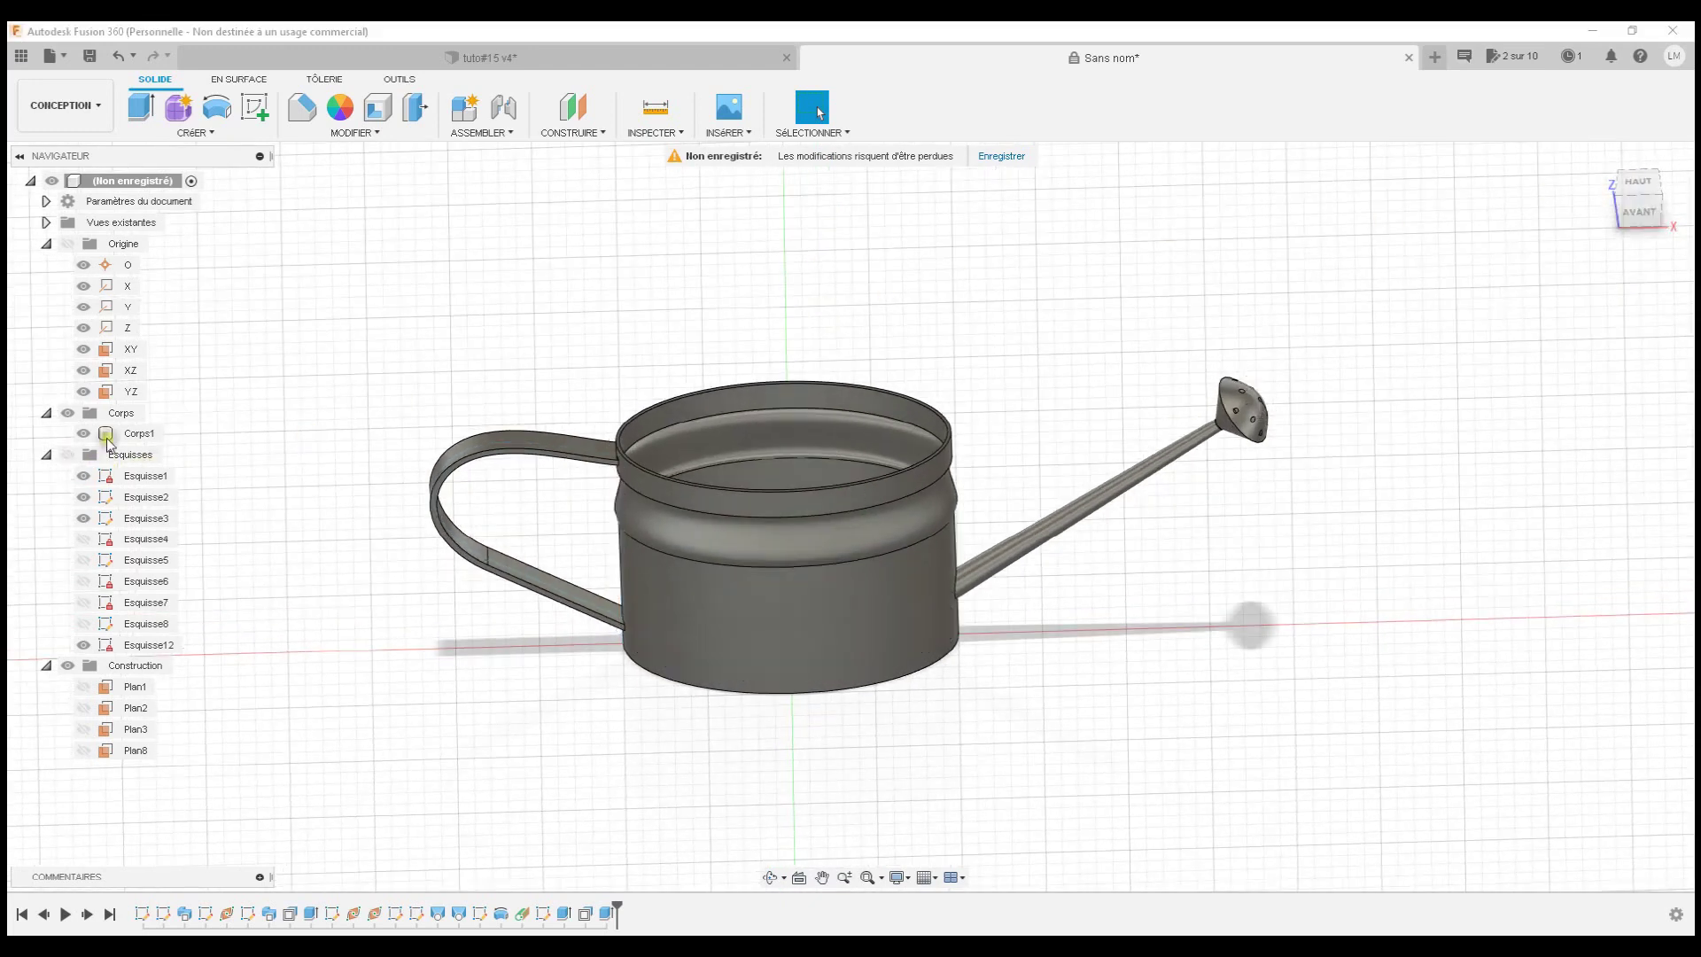
click(1598, 155)
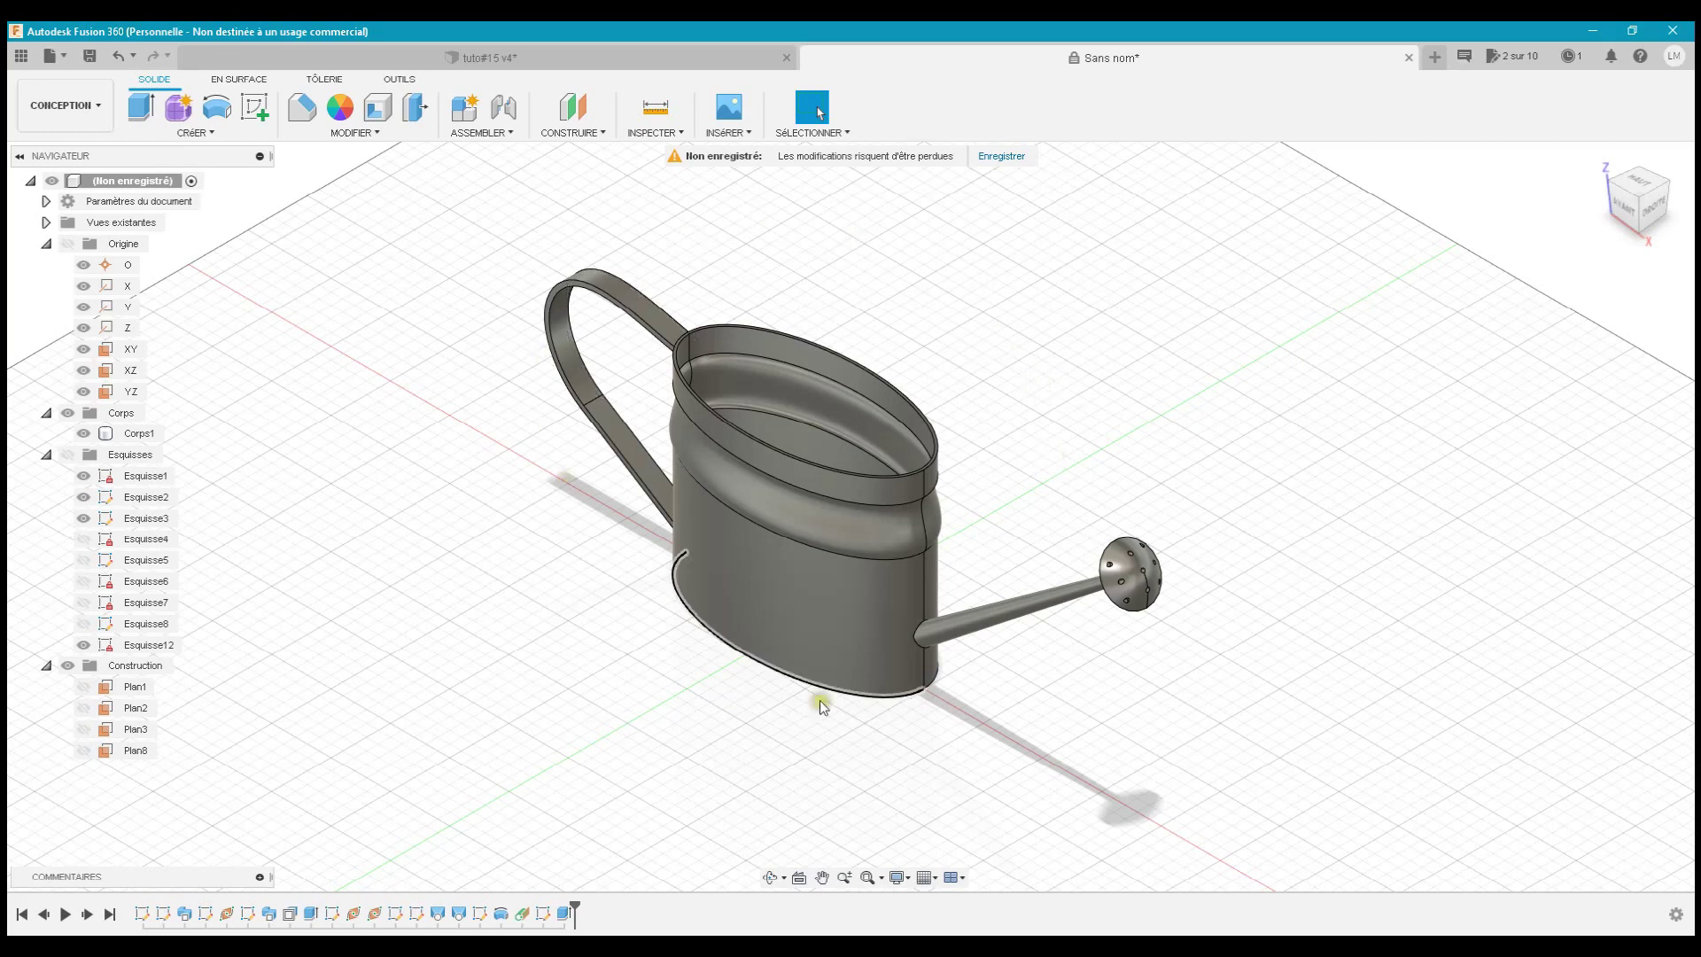
- Export the watering can body with the 3D print command (Impression 3D) as the STL file Corps1.stl
click(399, 79)
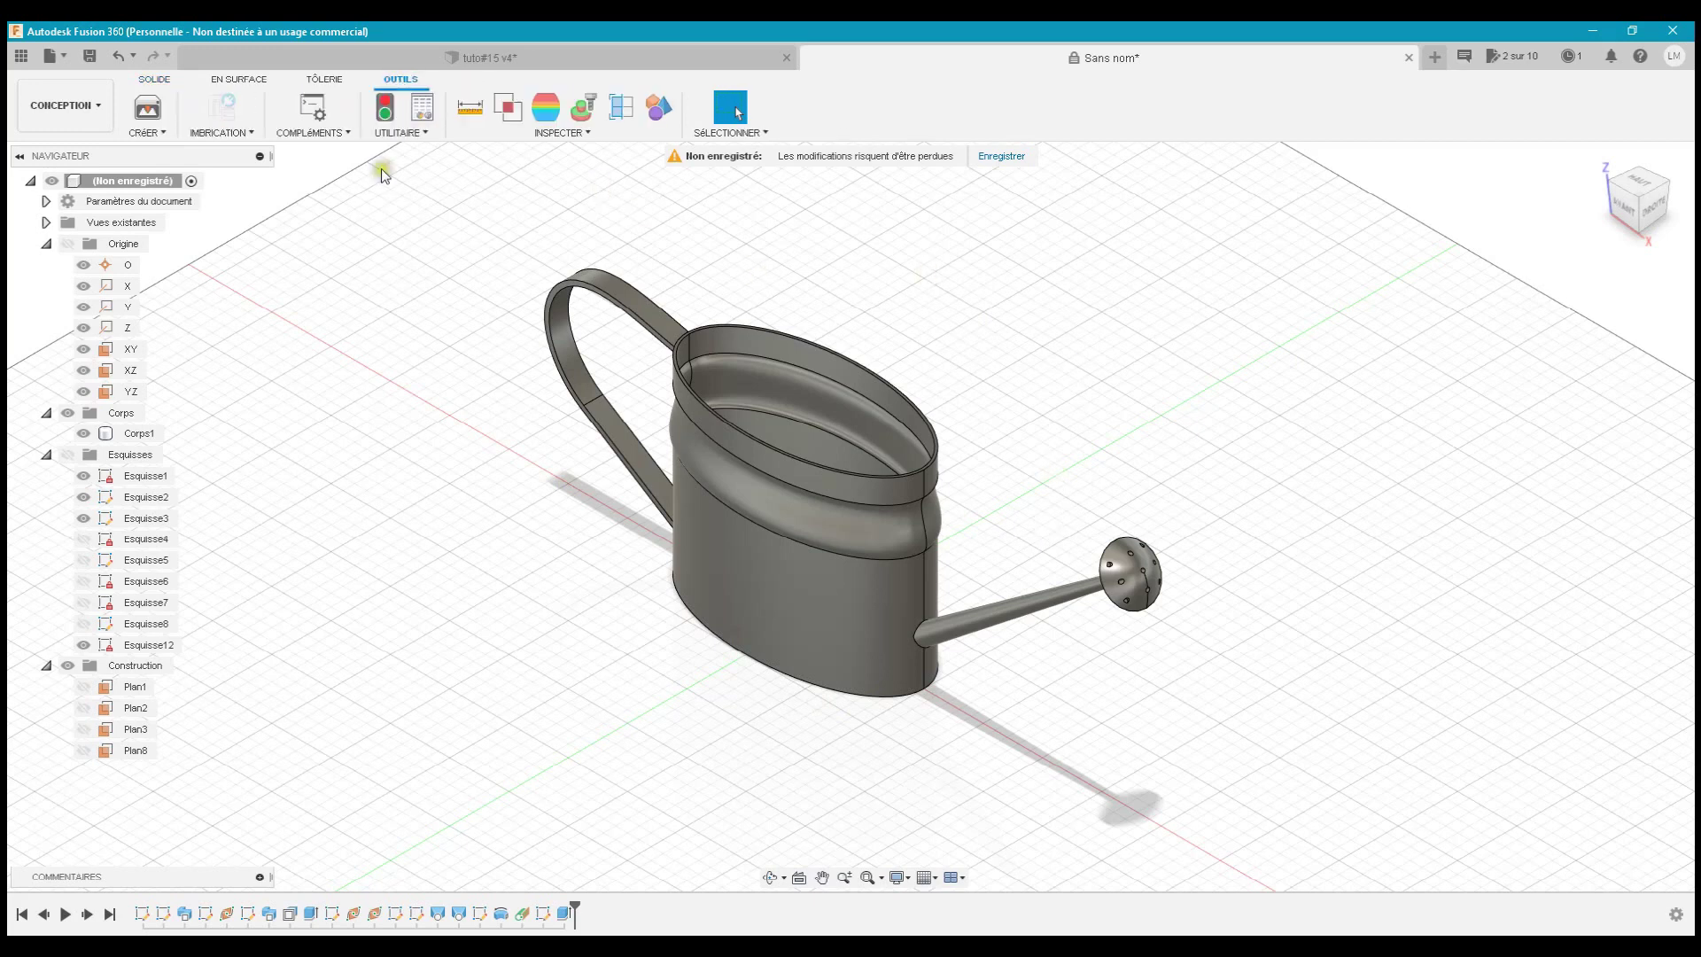
click(148, 114)
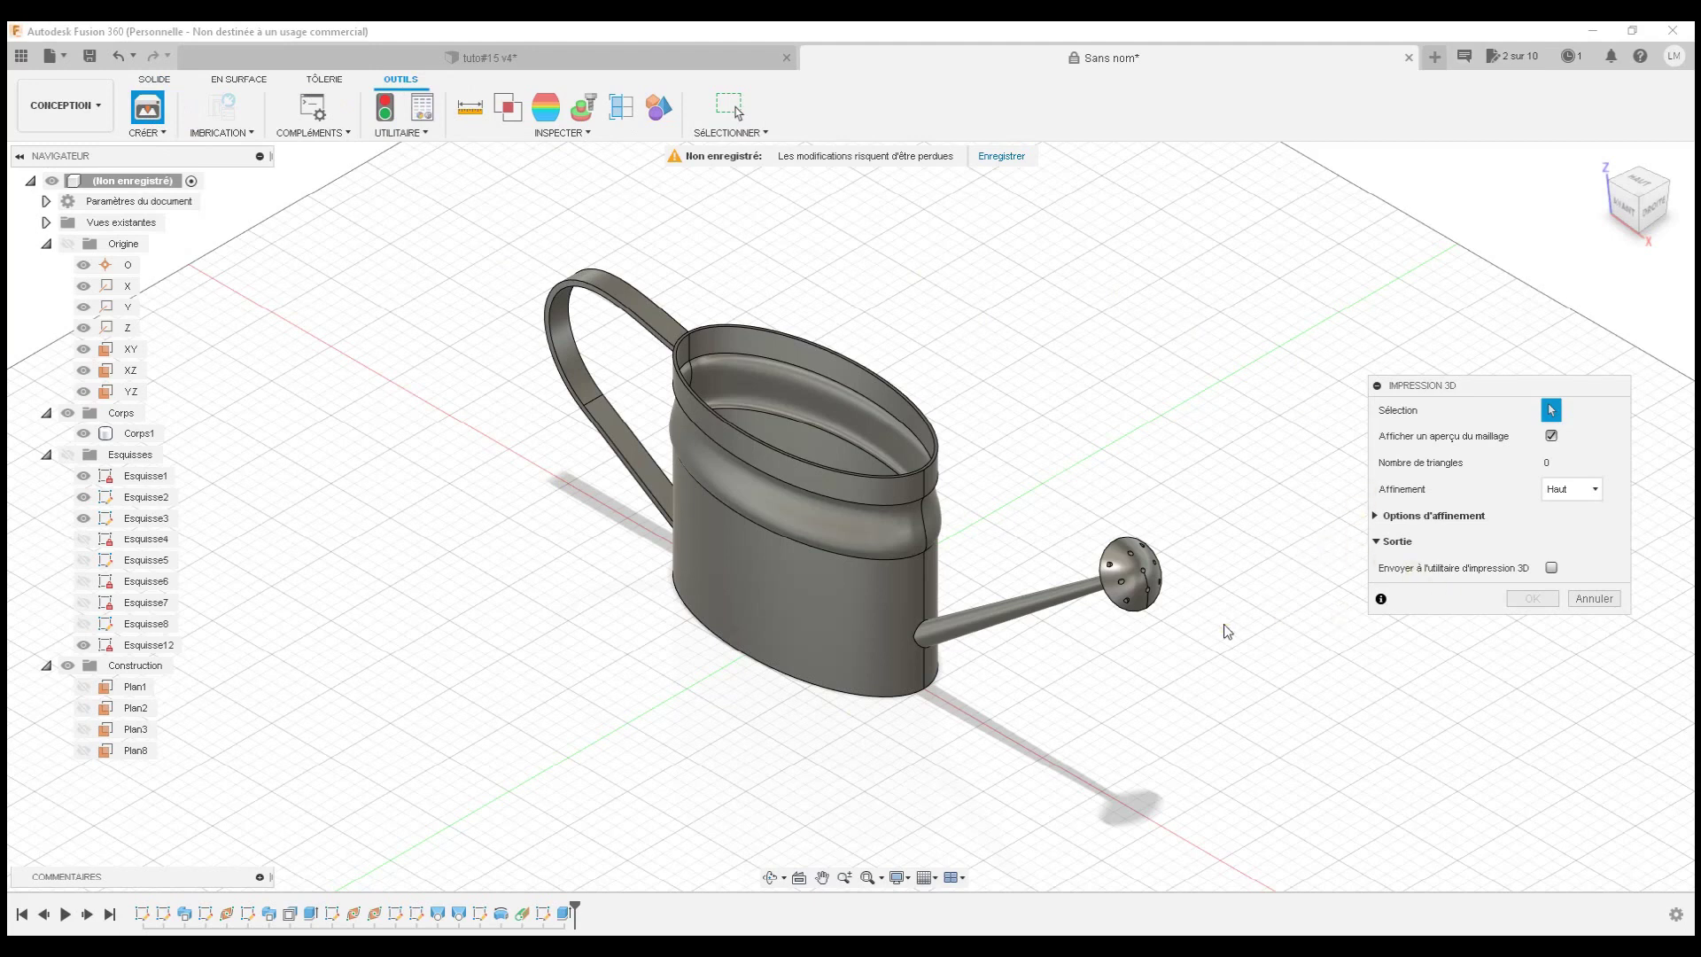
click(1077, 616)
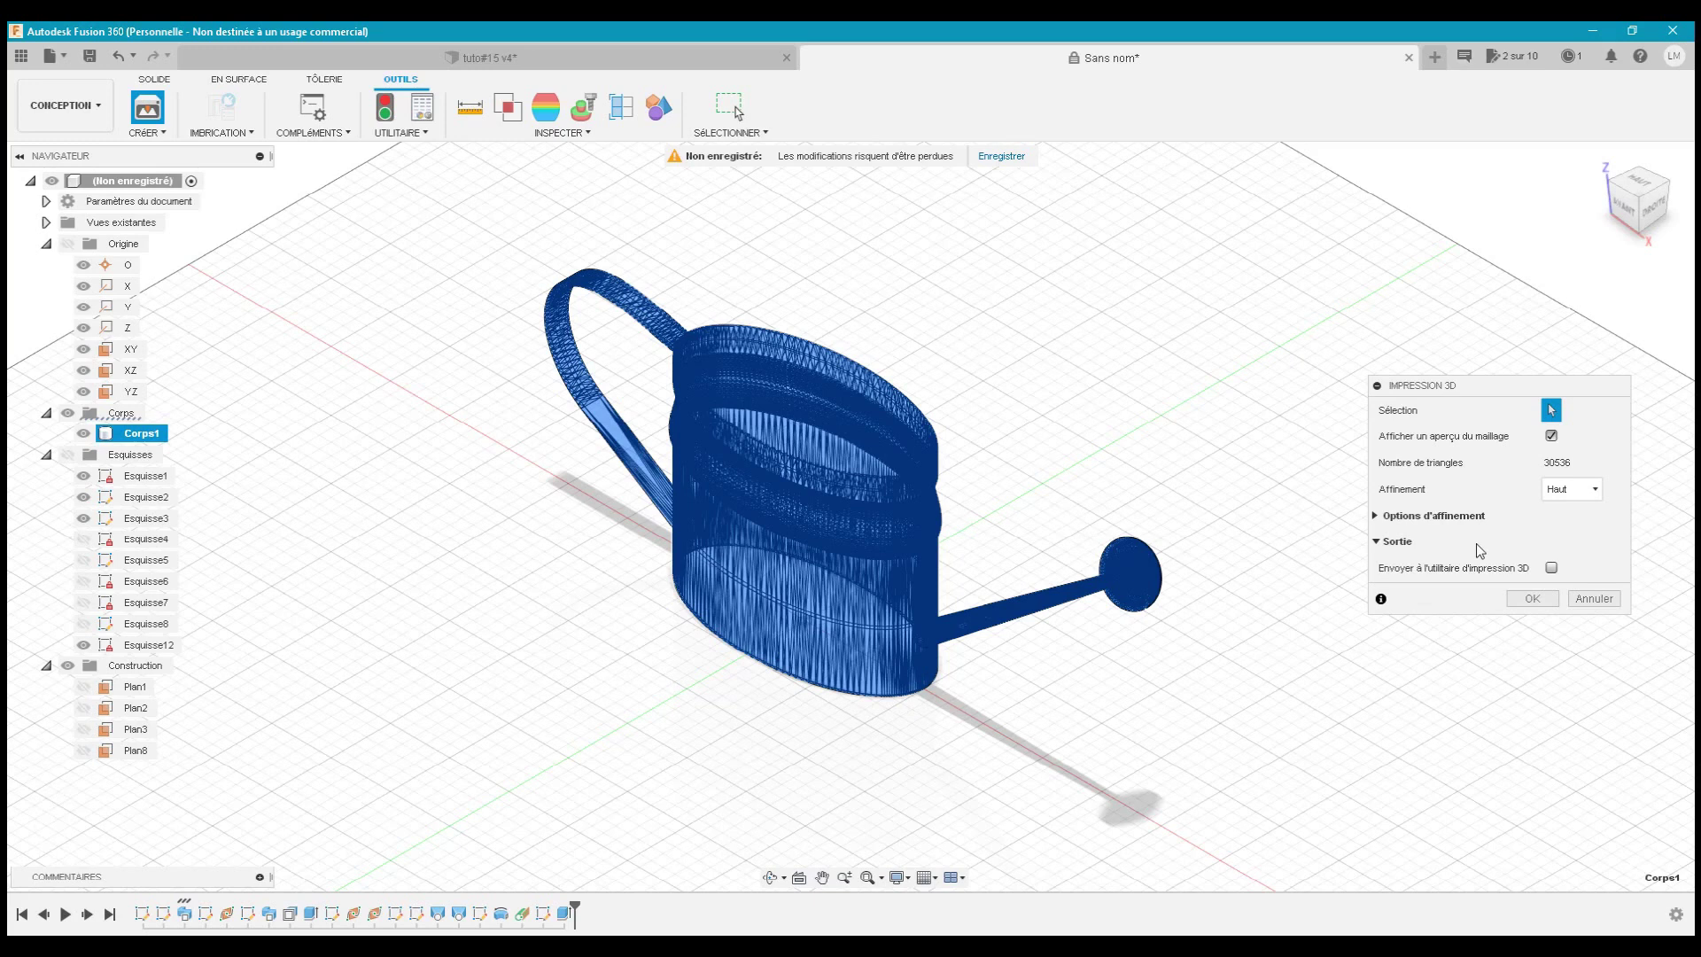
click(1551, 568)
click(1546, 596)
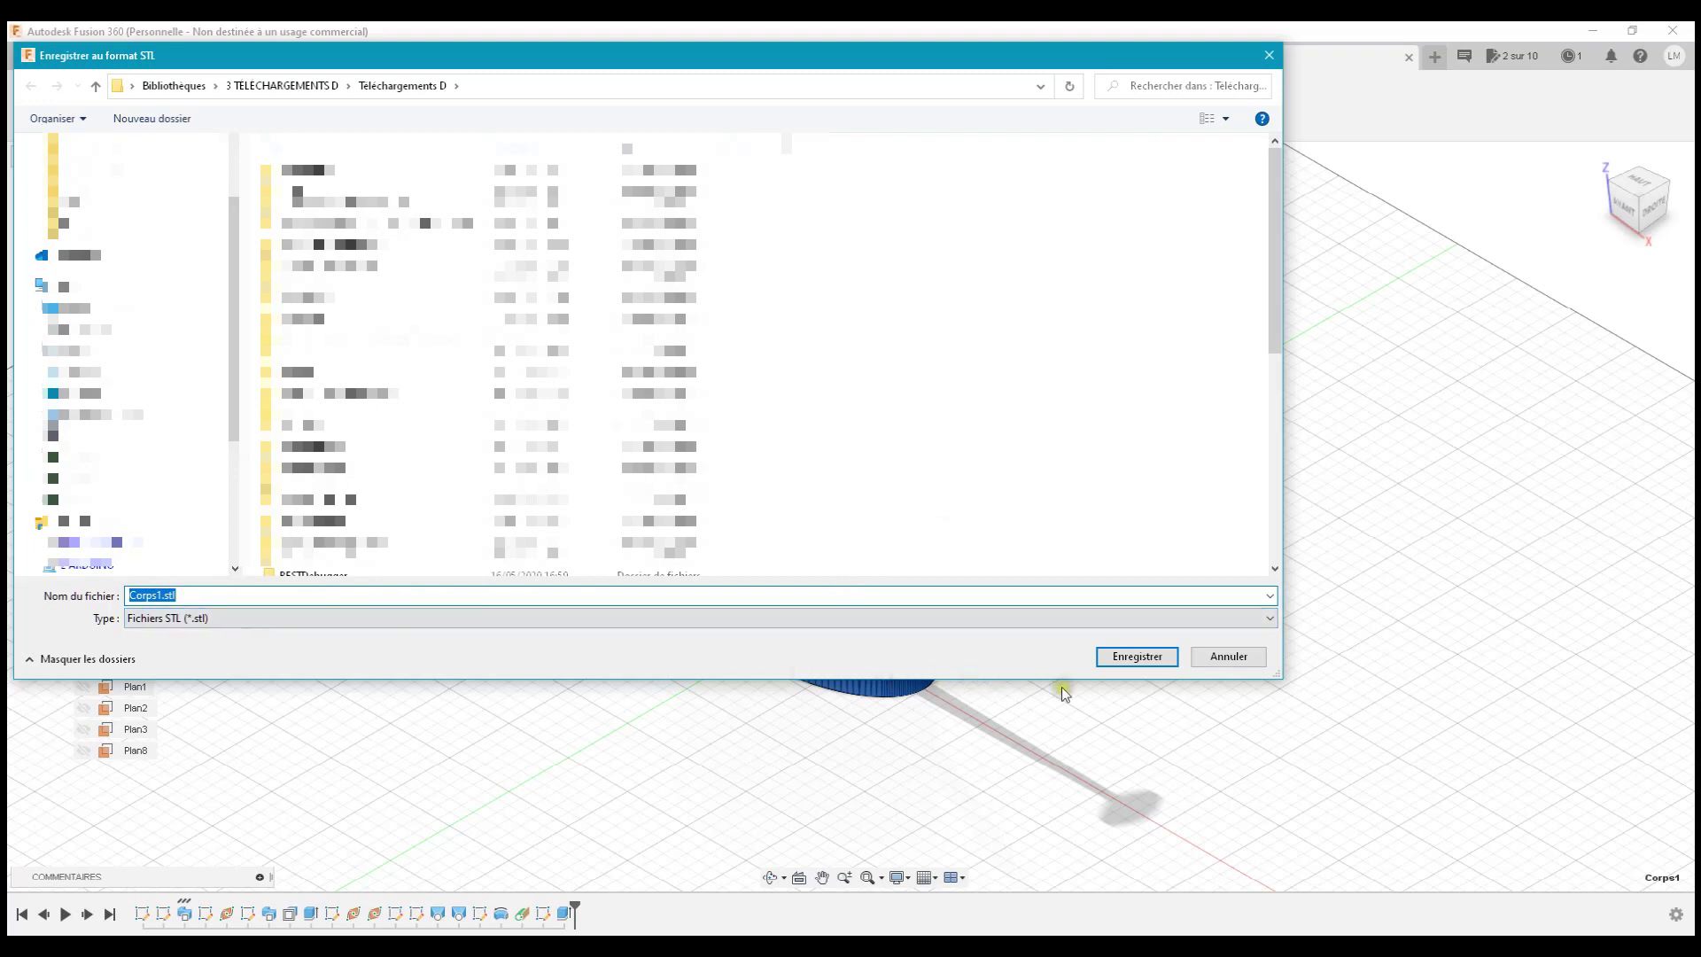
click(1235, 666)
click(1104, 649)
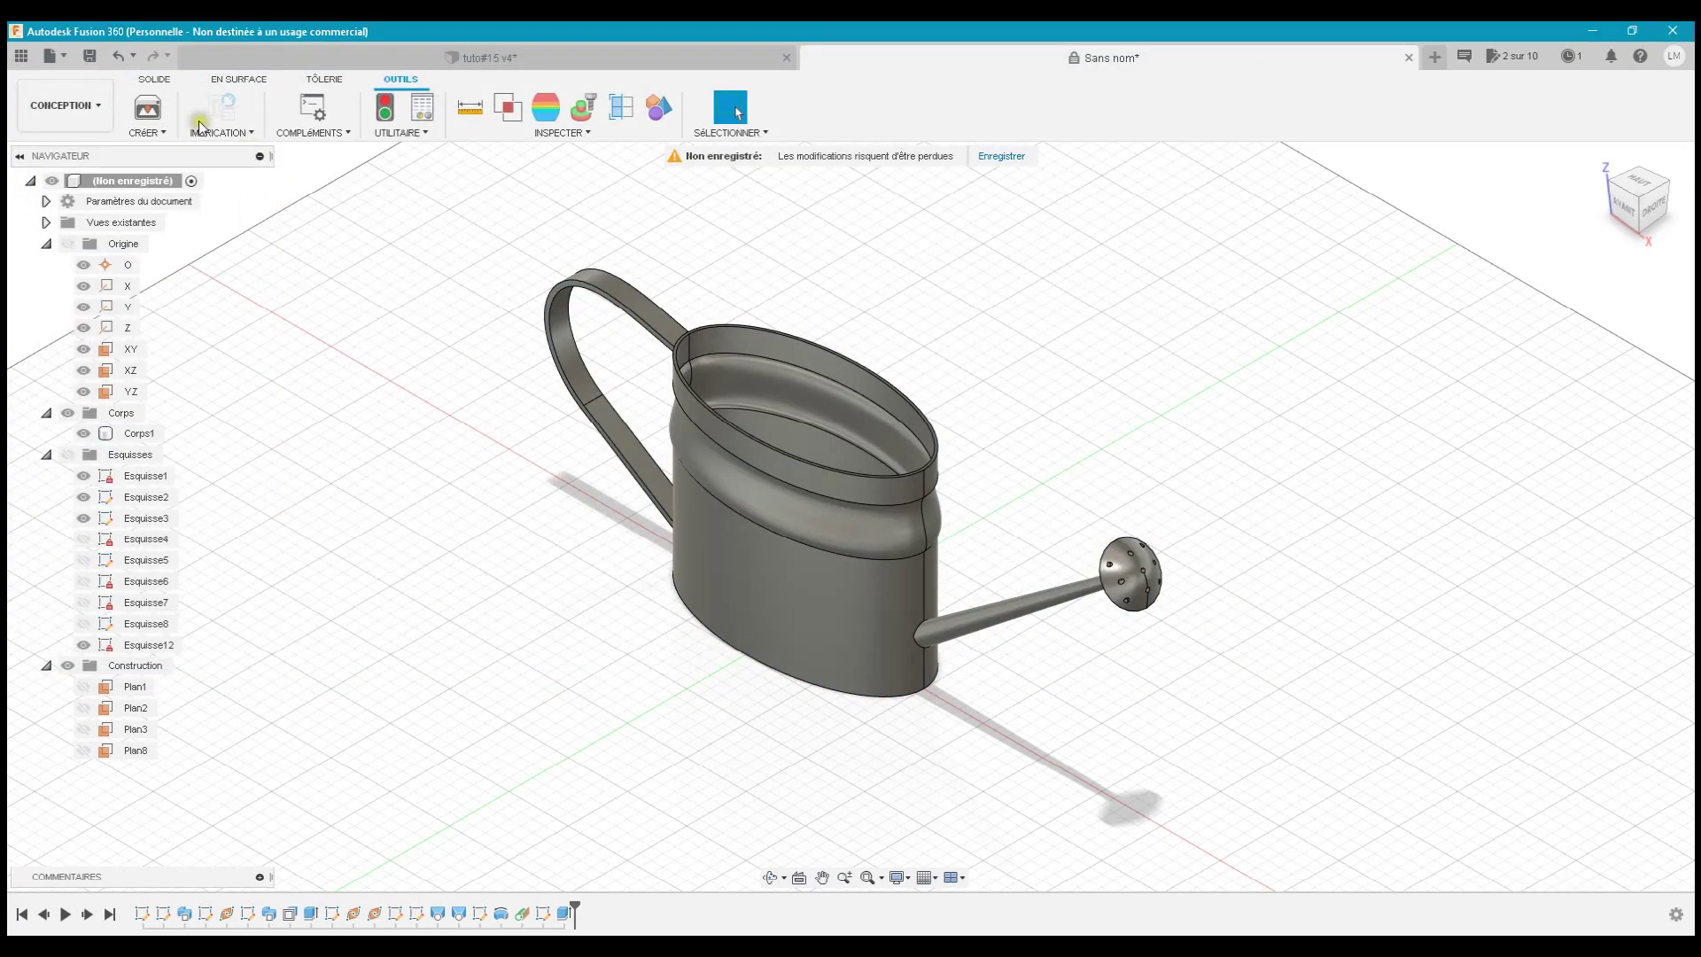
- Send the watering can body to Cura with the Impression 3D command, enabling output to the 3D print utility with the Personnalisé(e) option
click(143, 107)
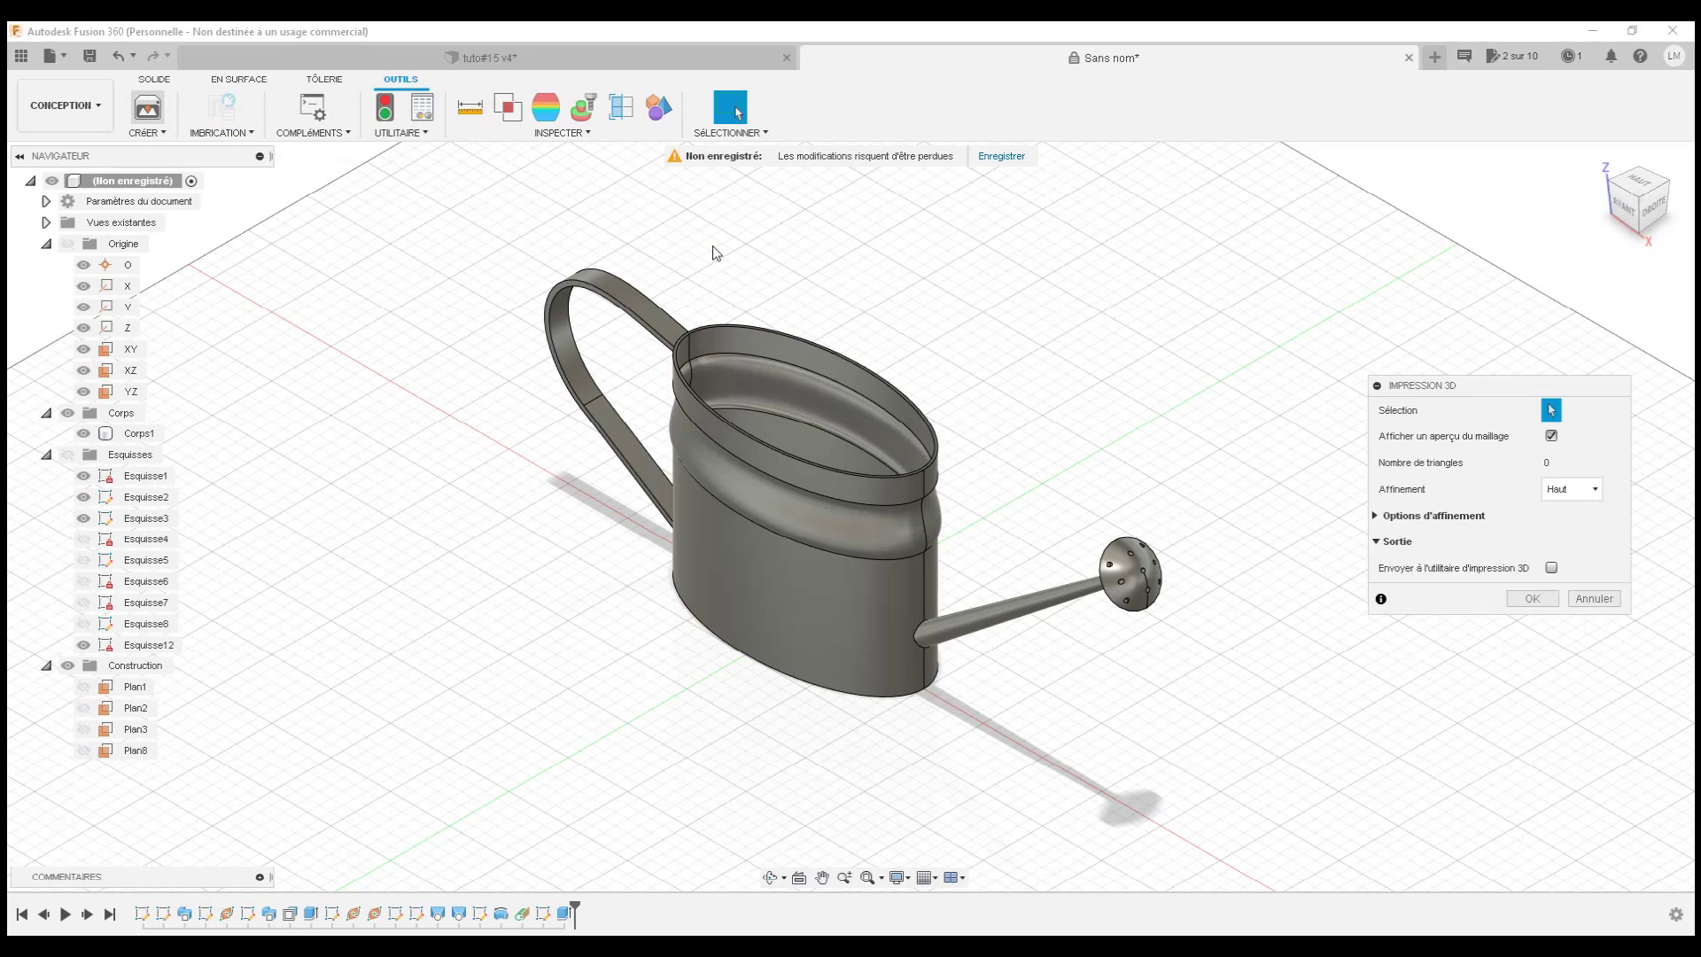
click(926, 563)
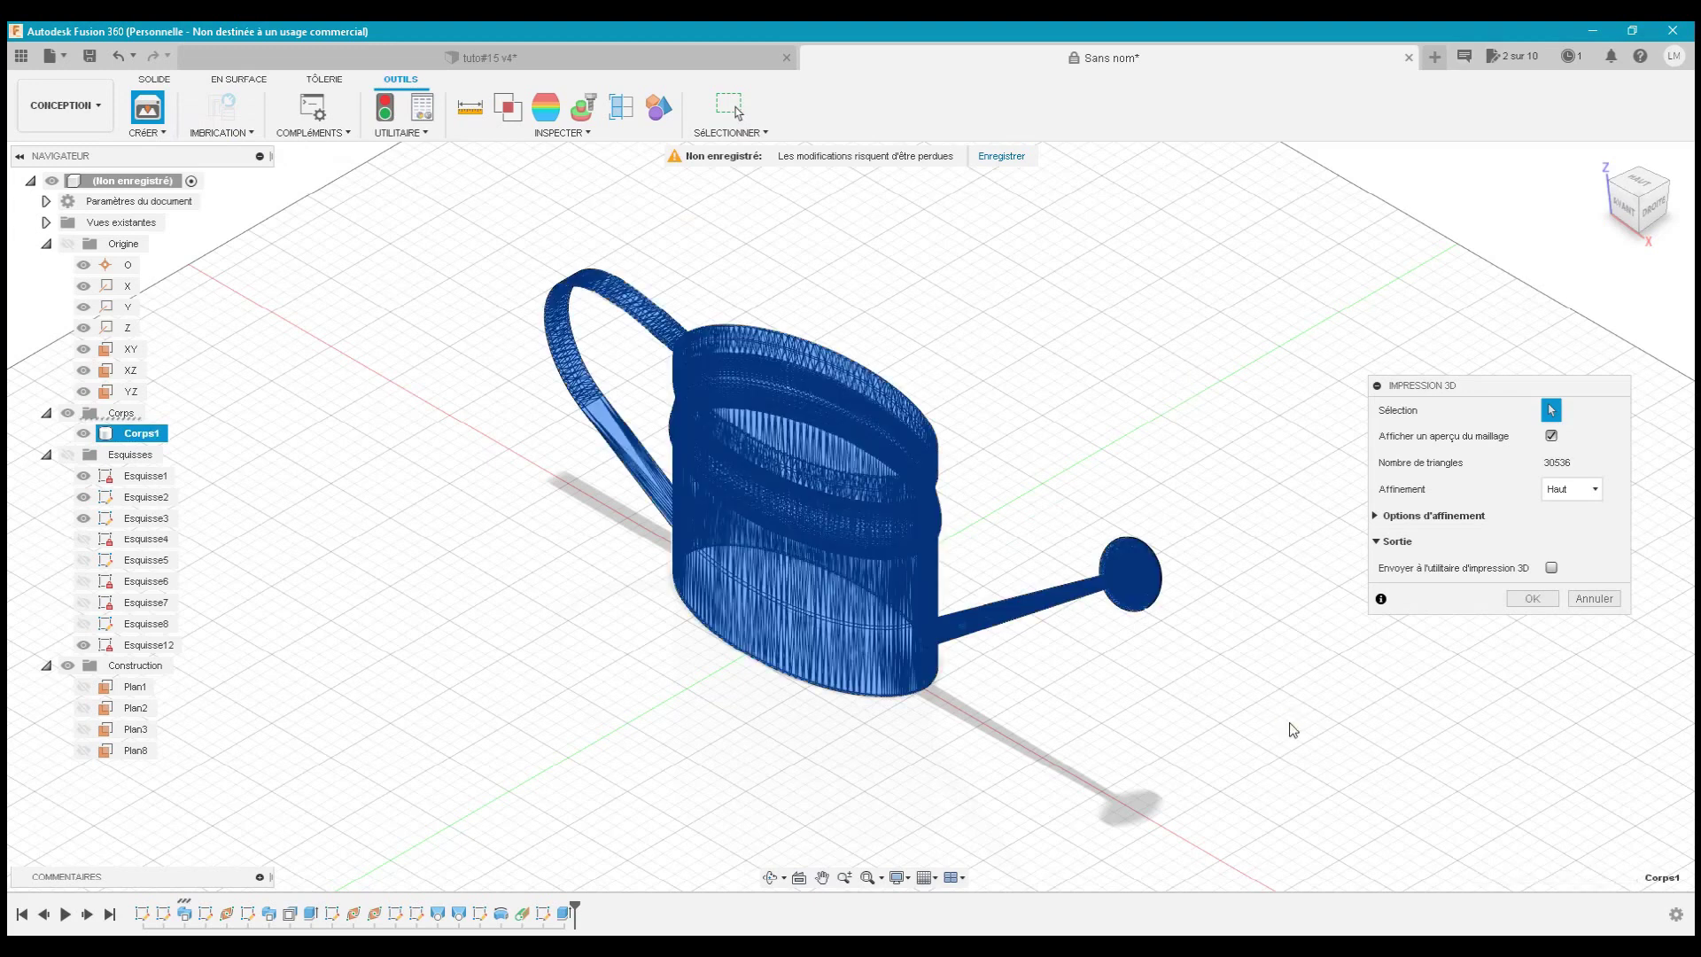
click(1552, 568)
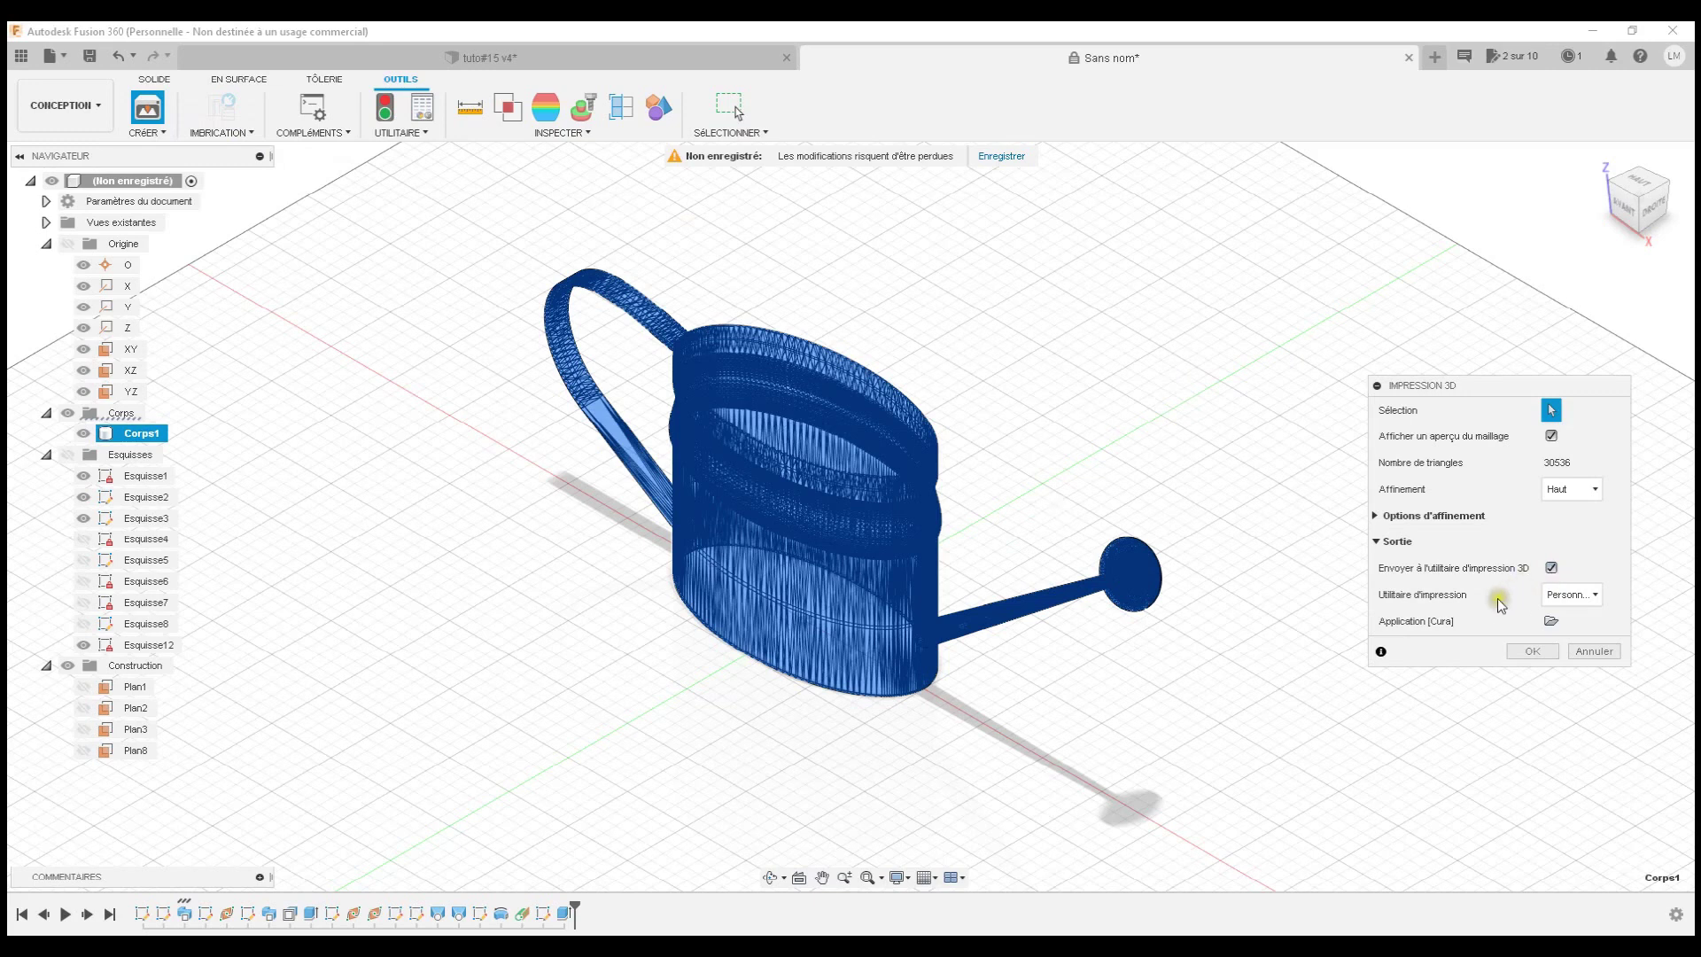
click(1586, 599)
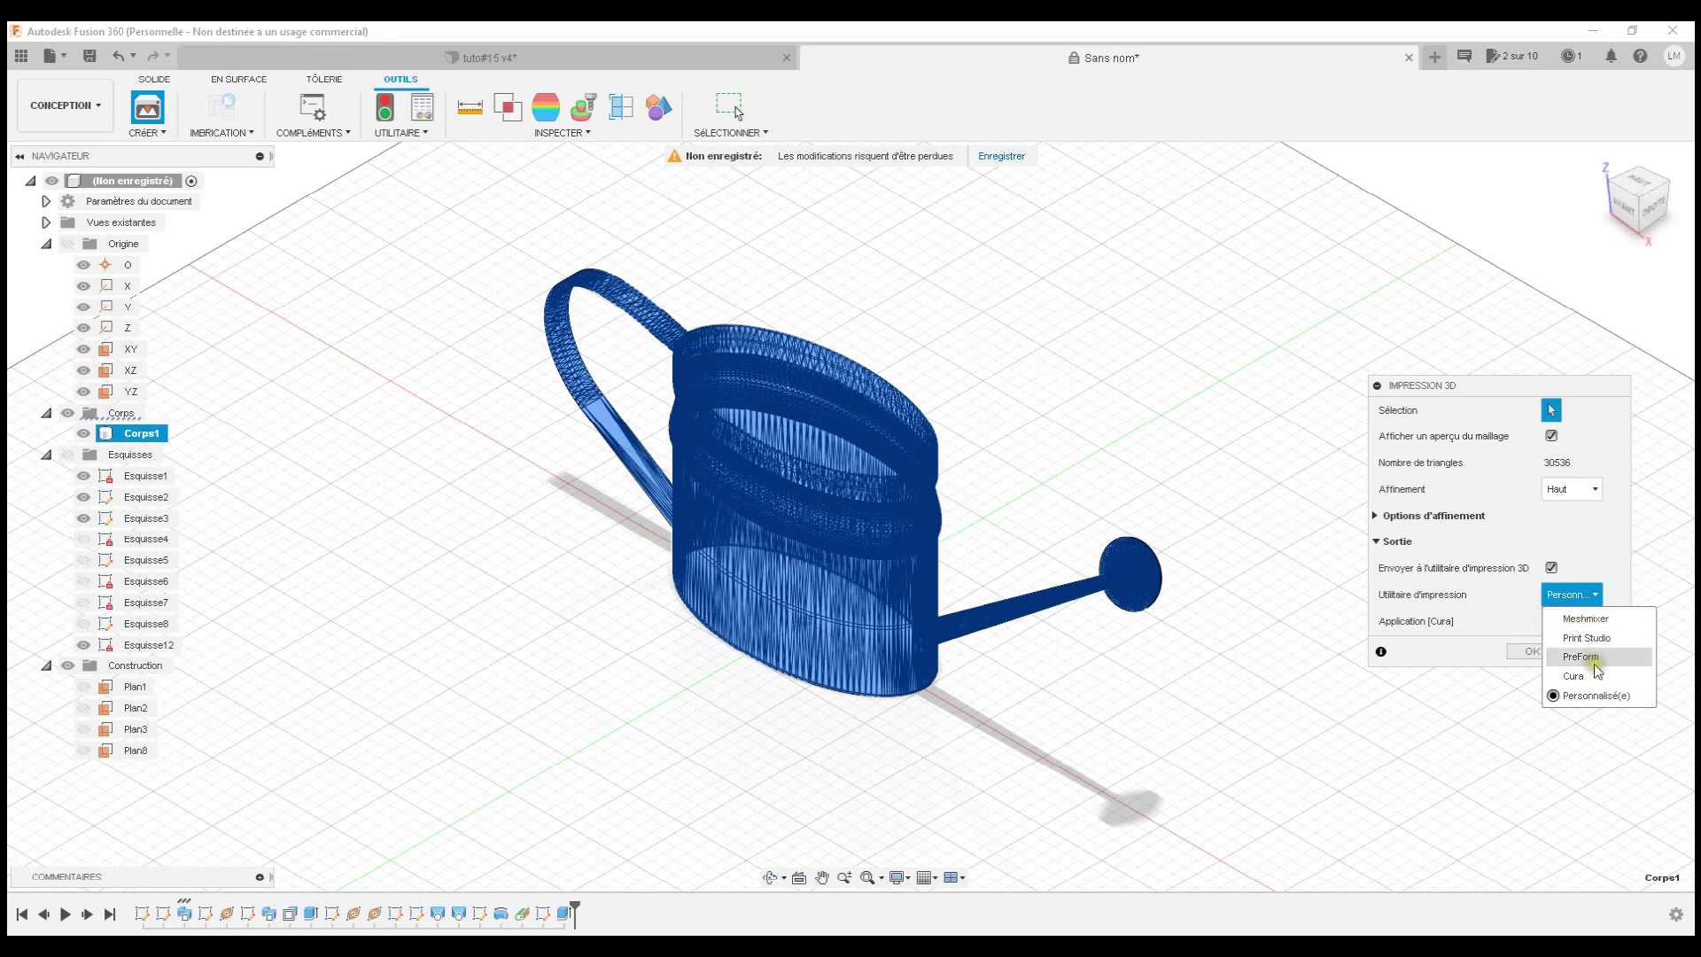
click(1529, 604)
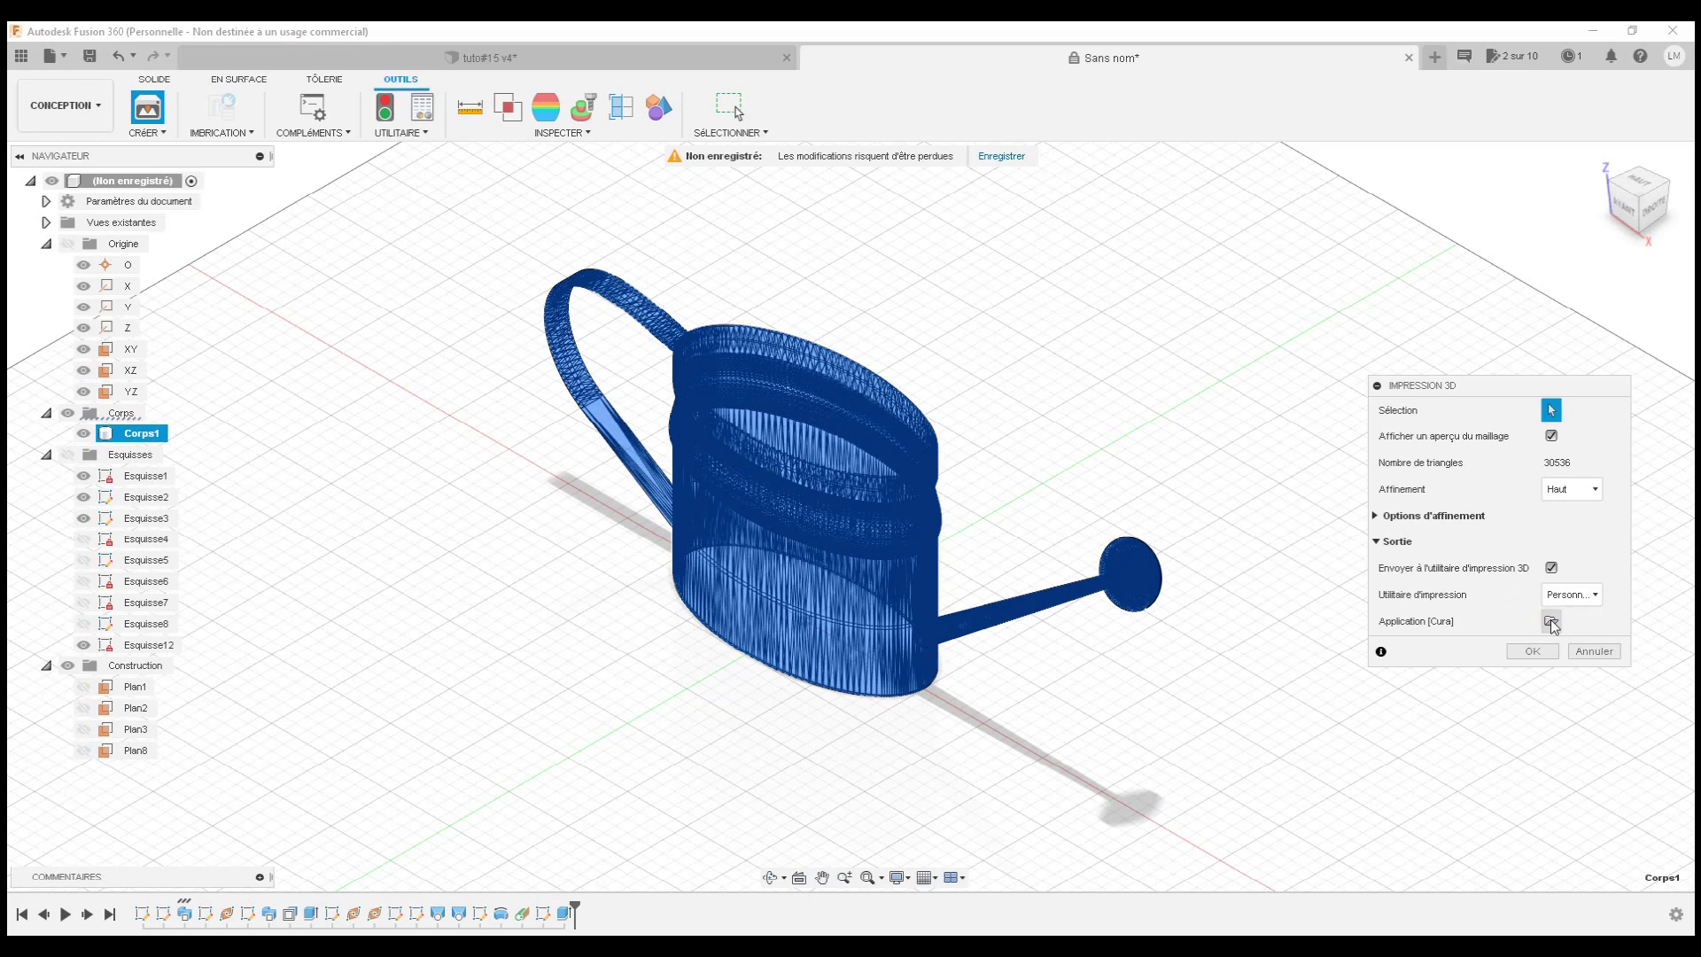
click(1550, 621)
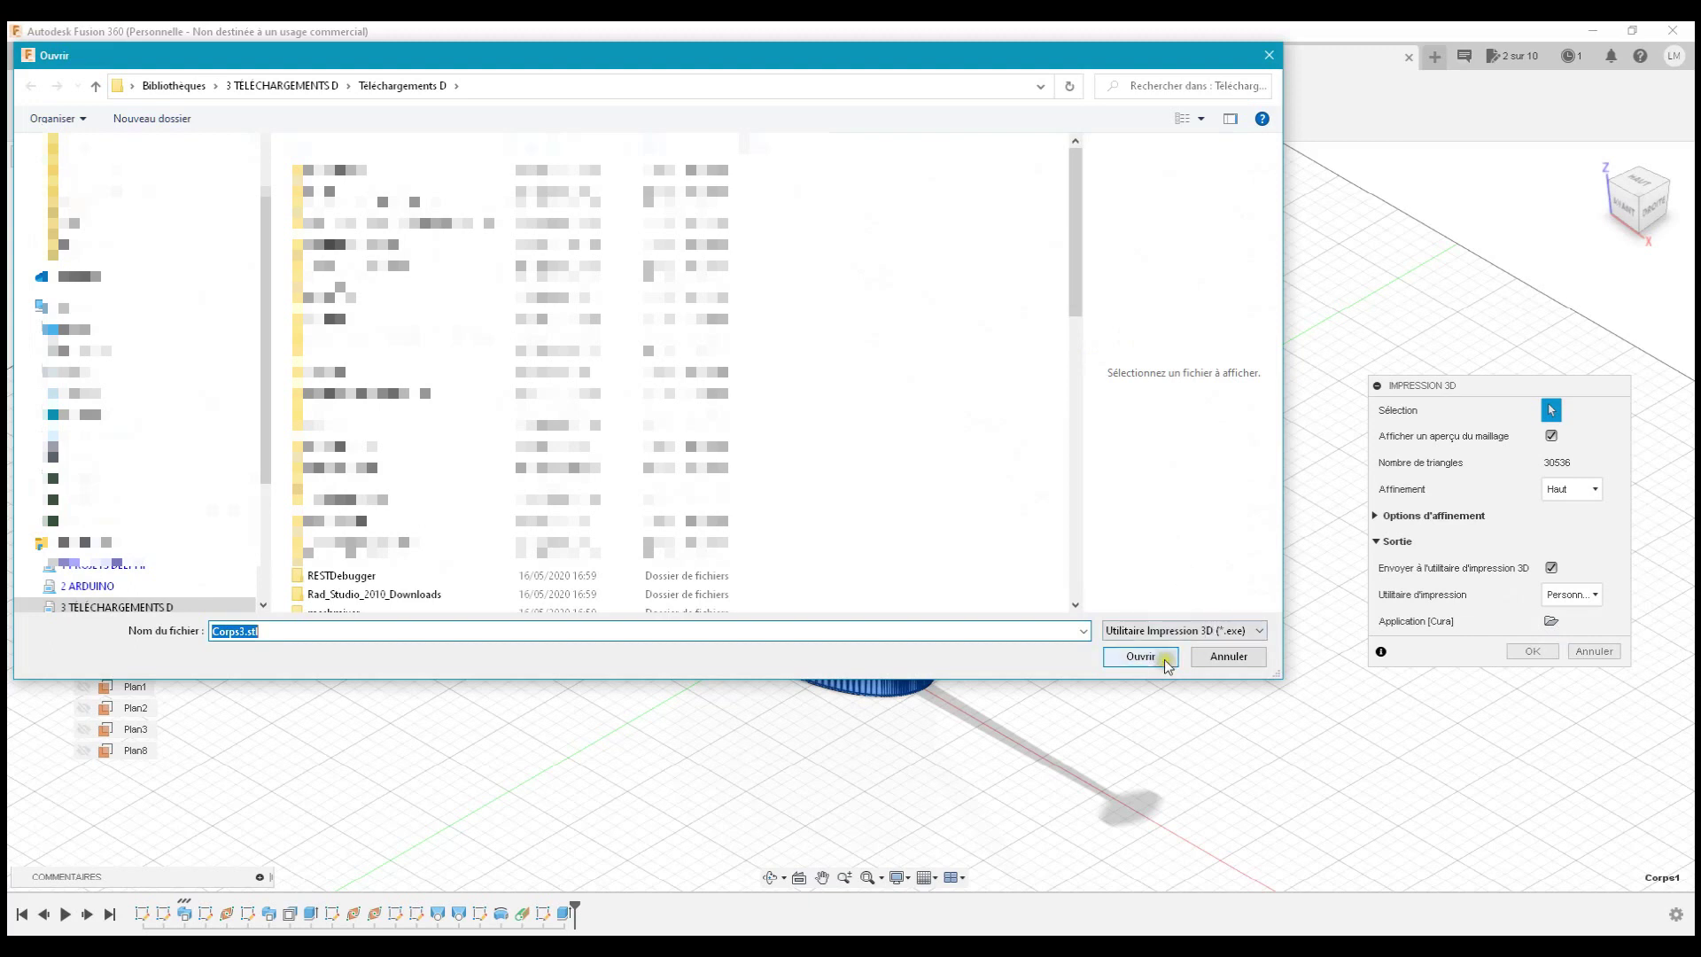
click(1228, 657)
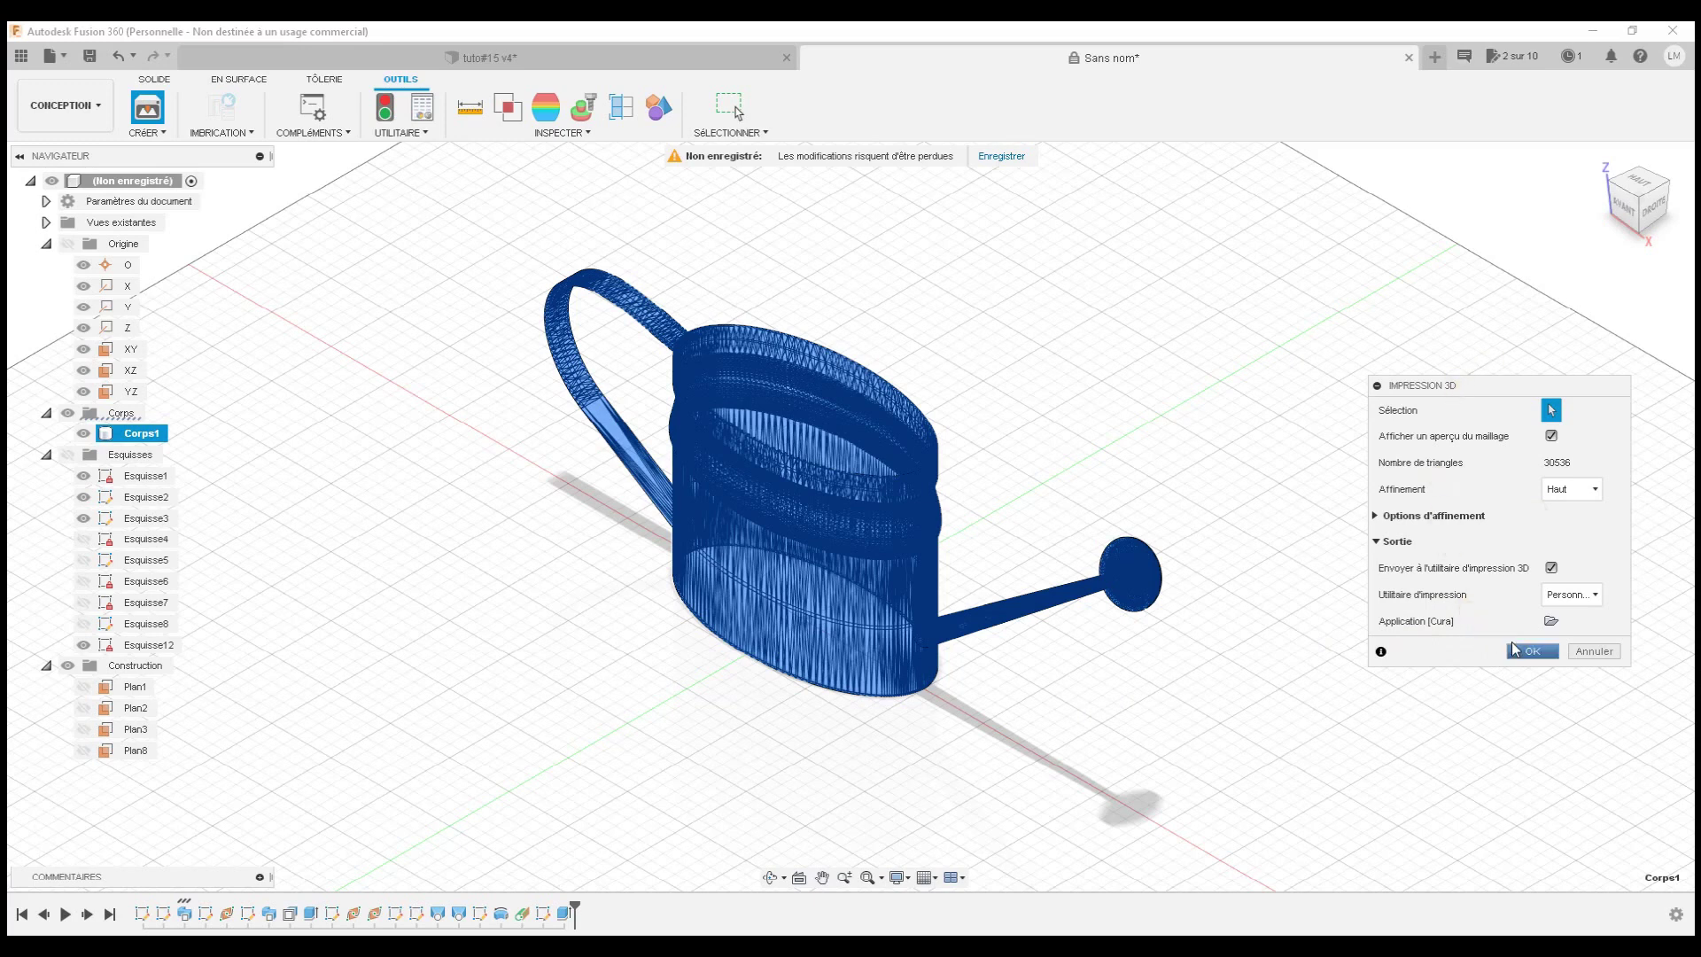
click(1530, 651)
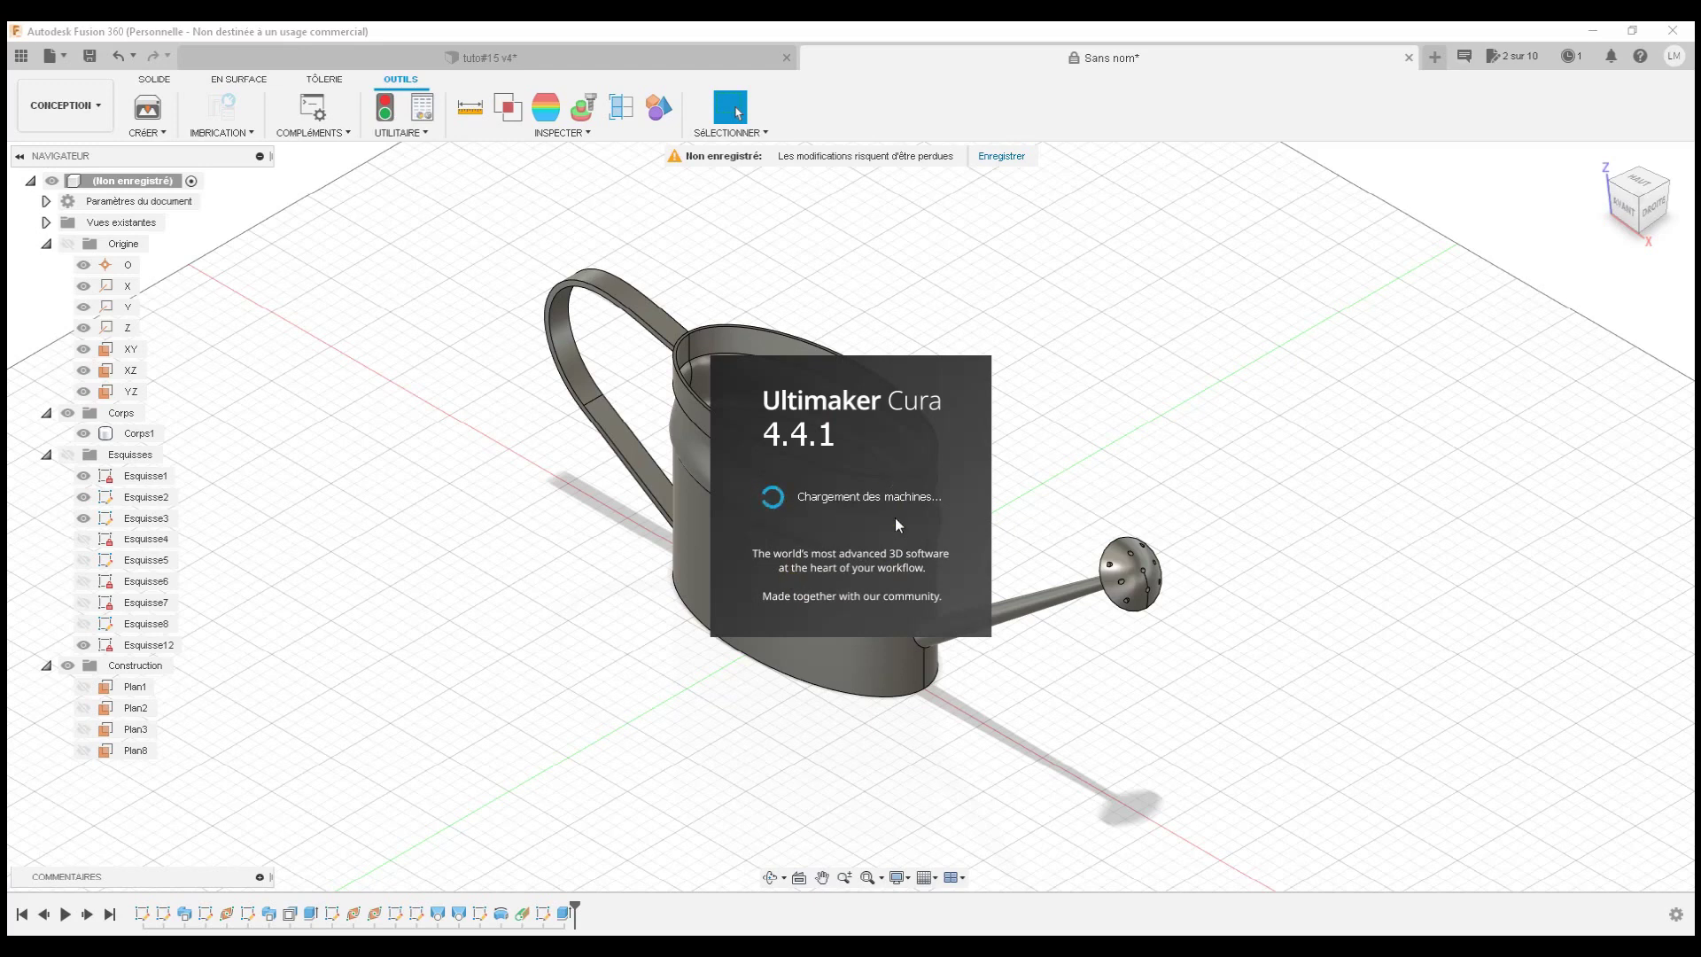
- Inspect the watering can on the build plate in Ultimaker Cura and switch back to Fusion 360
click(835, 651)
click(881, 762)
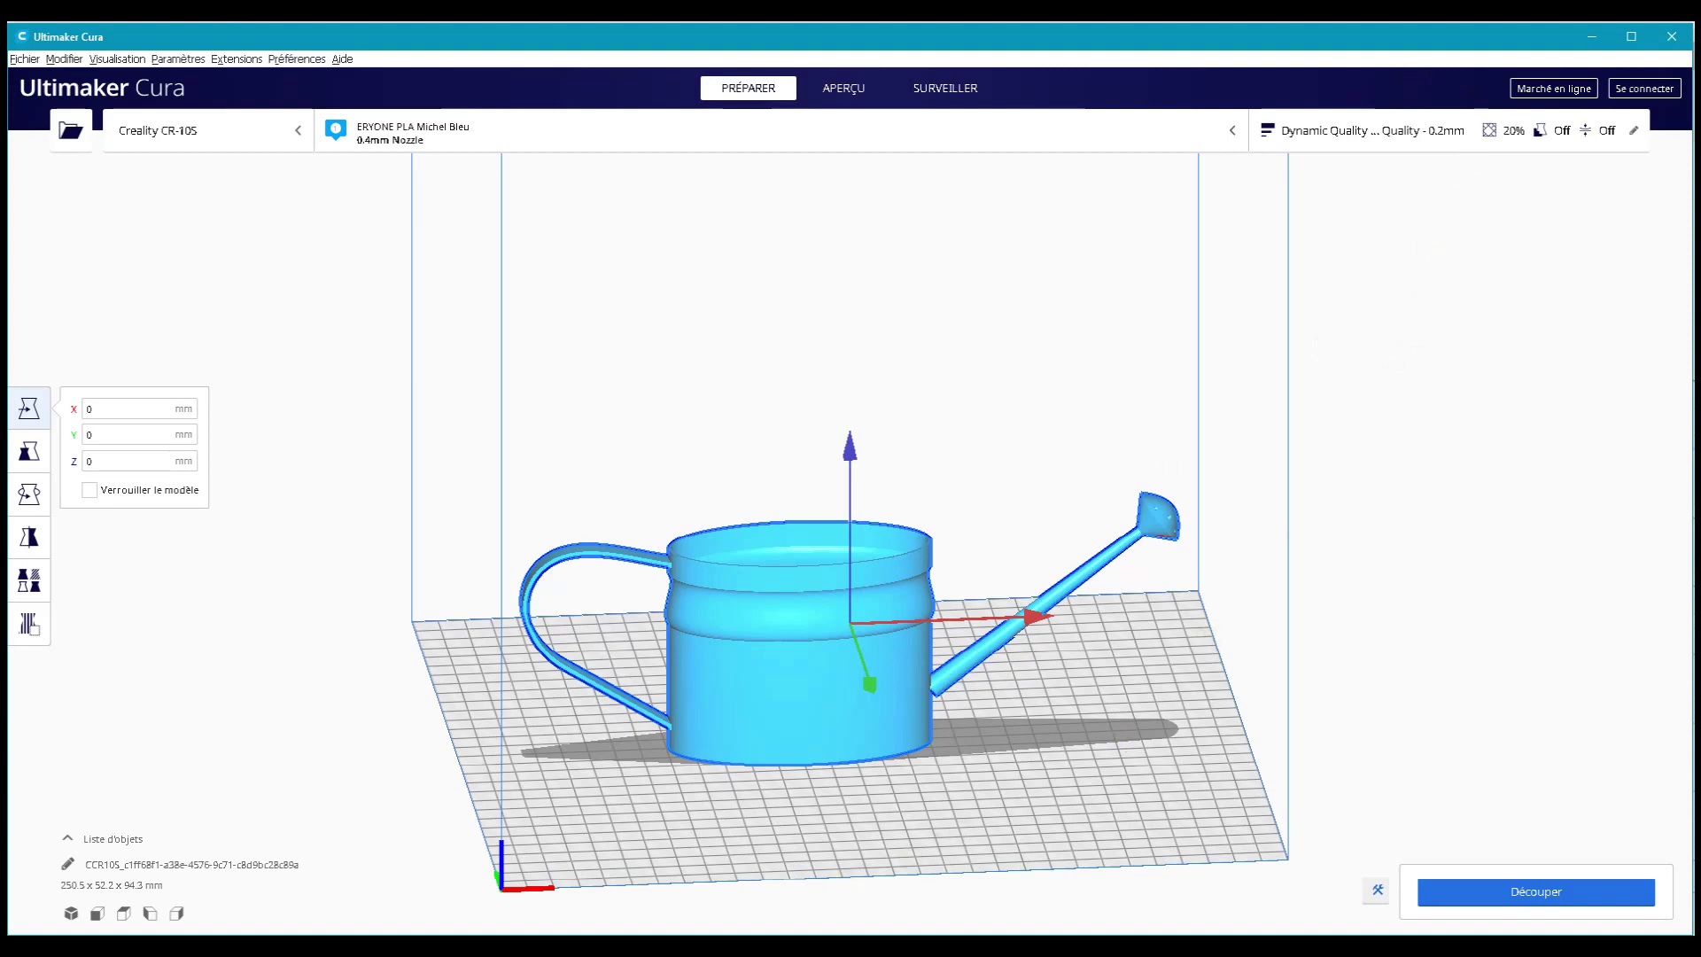
click(732, 900)
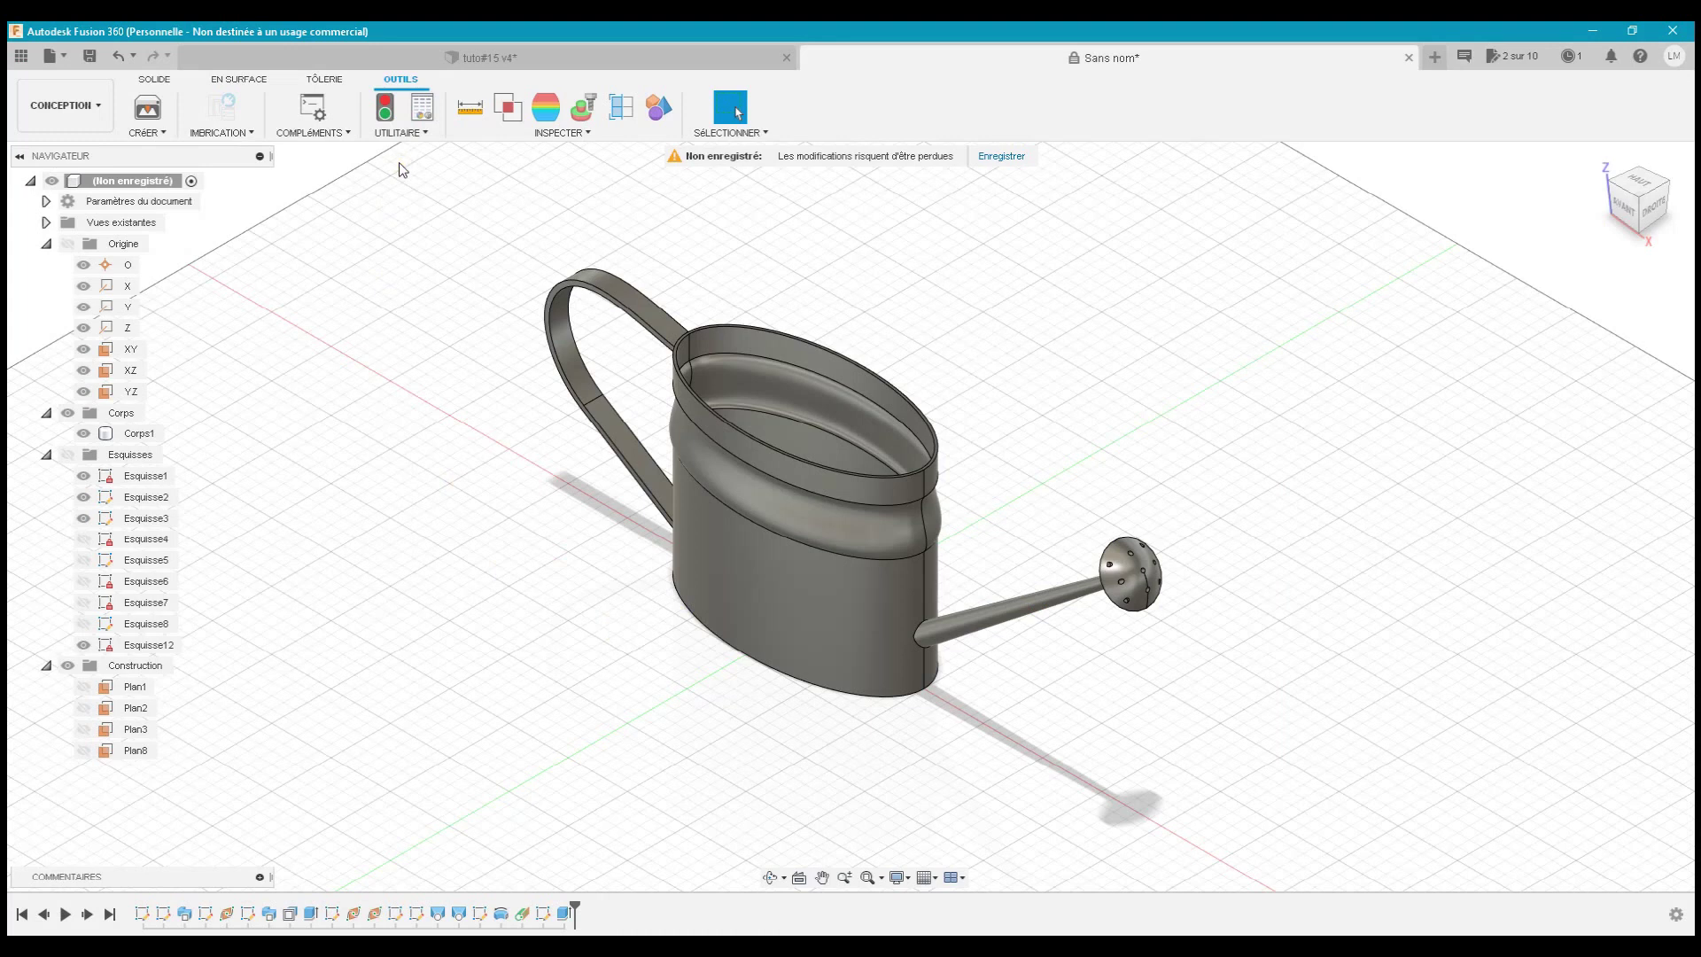
- Apply the glossy paint appearance "Peinture - Brillant émaillé (vert)" to the whole watering can body
click(153, 82)
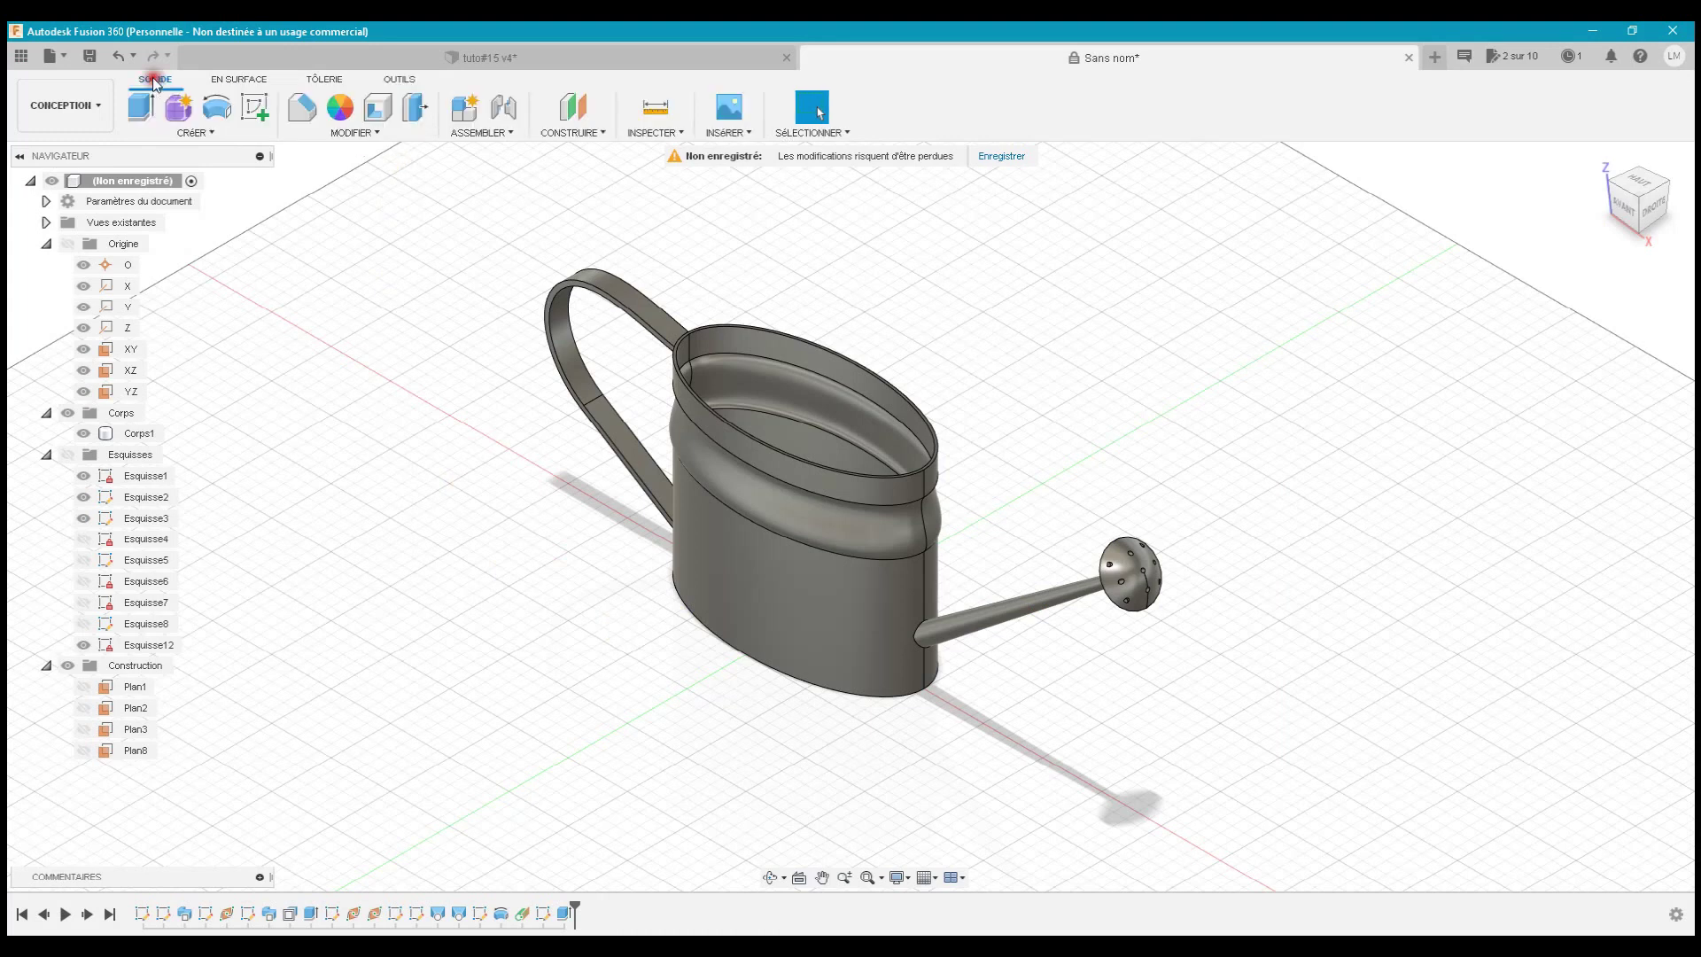
click(344, 121)
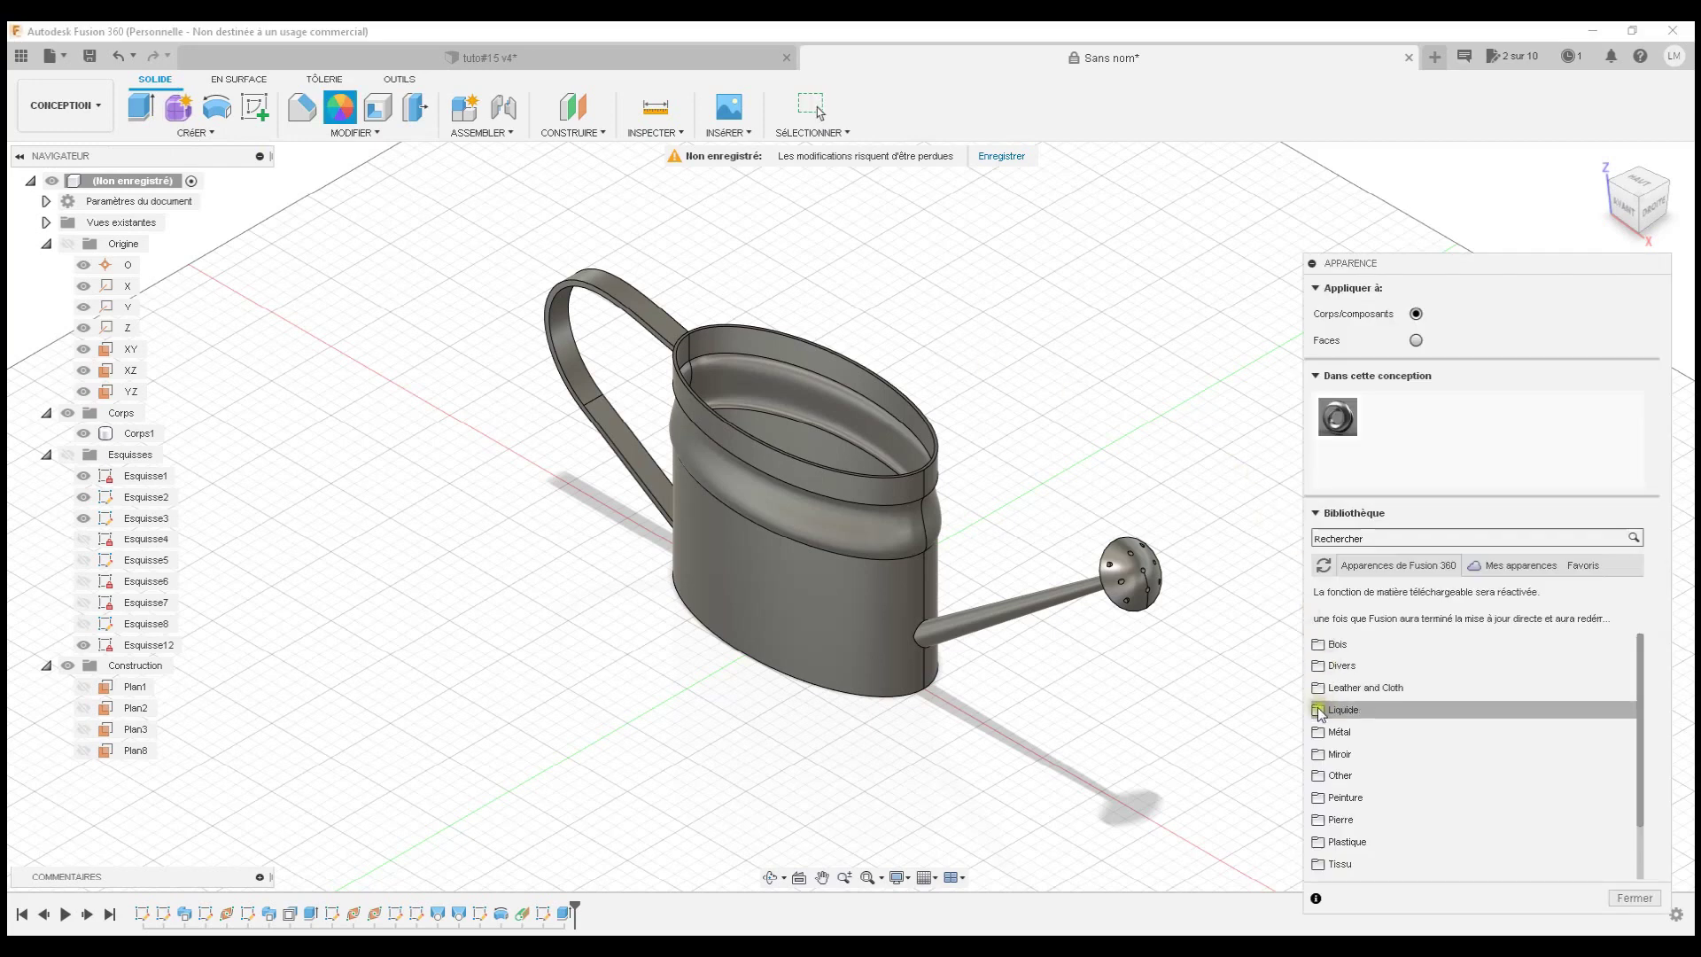
click(1320, 797)
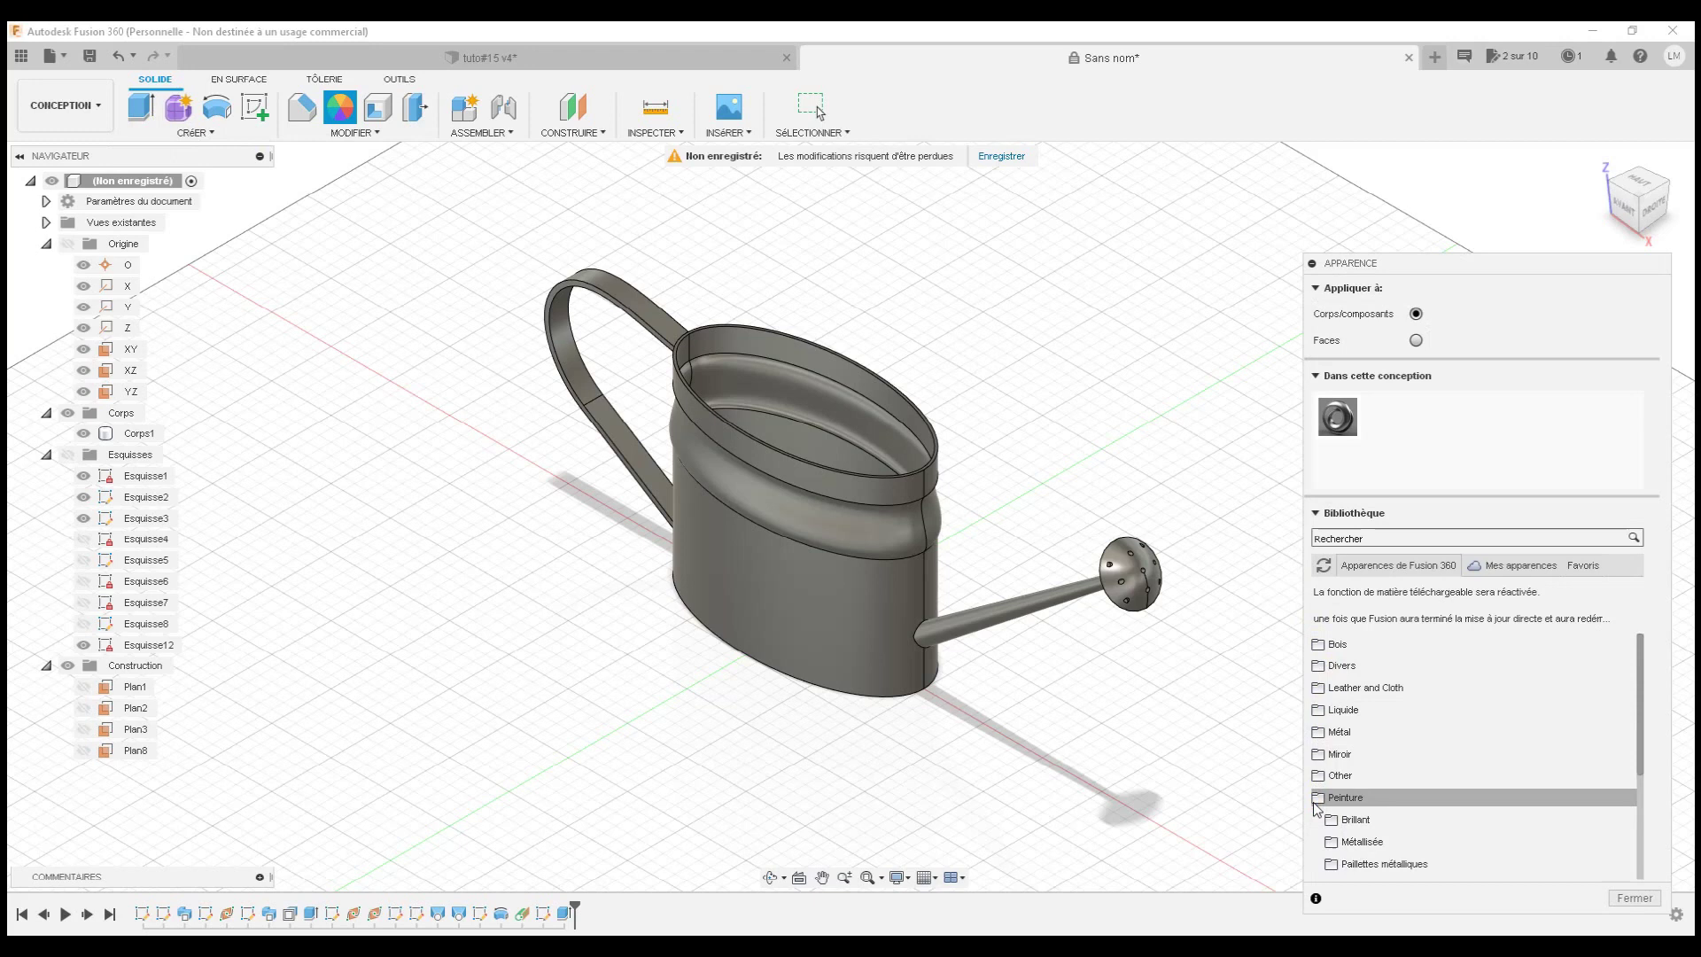
scroll(1318, 806, down, 3)
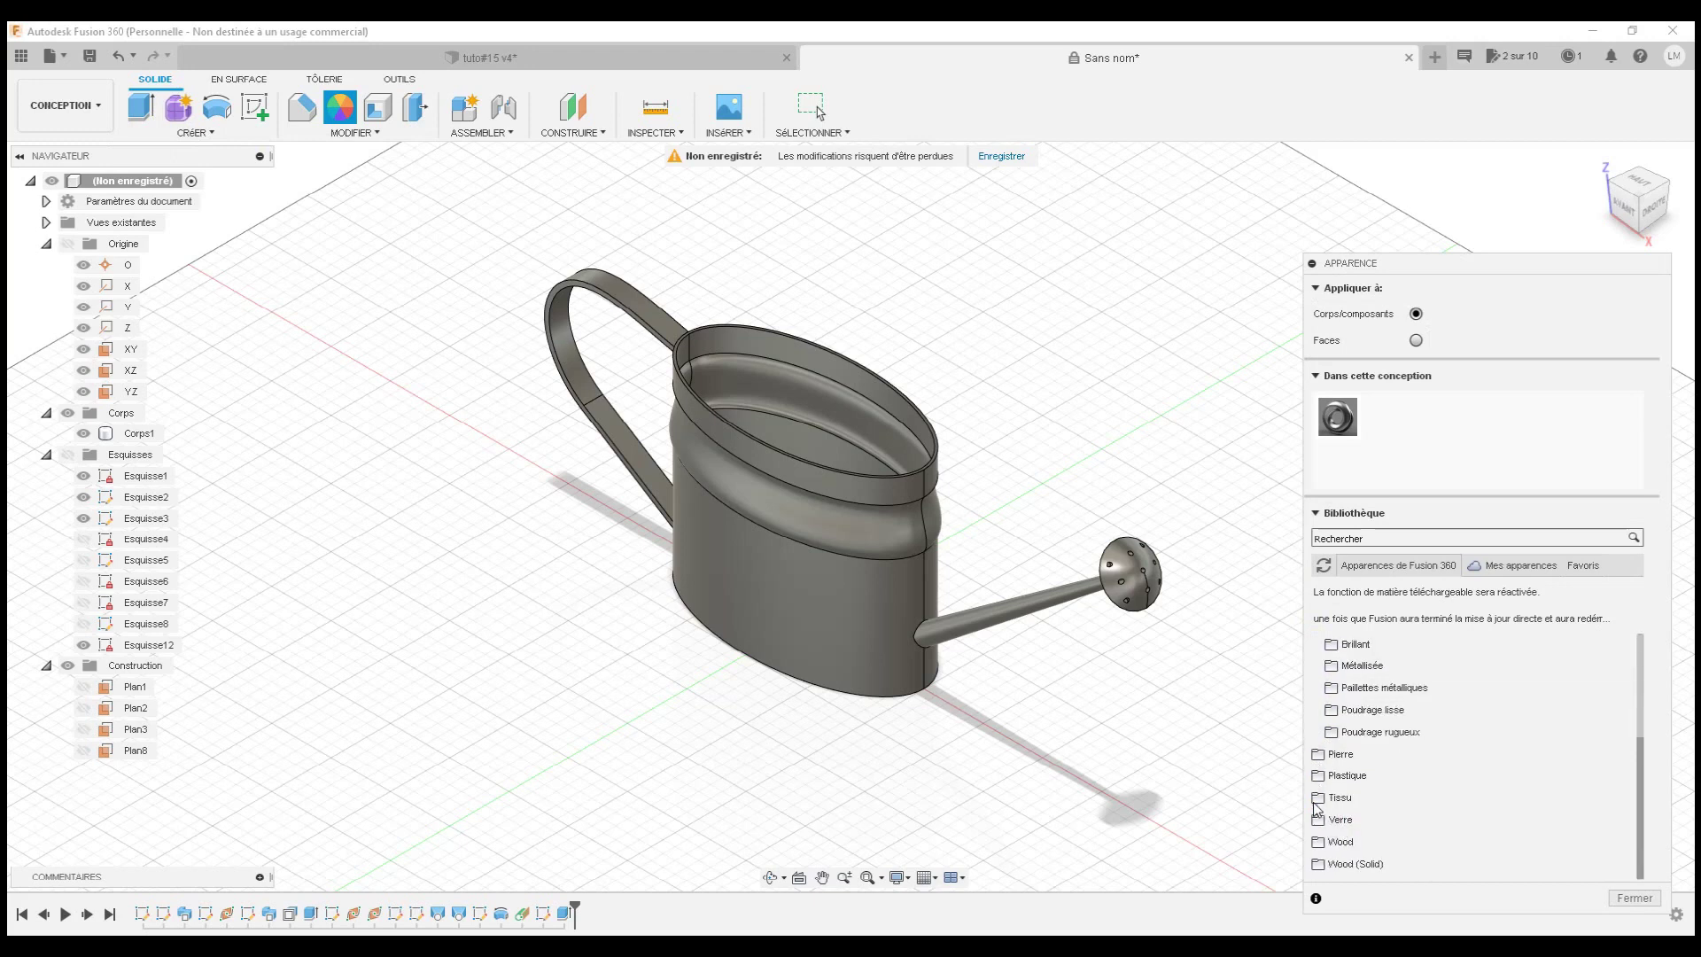
click(1329, 650)
click(1358, 769)
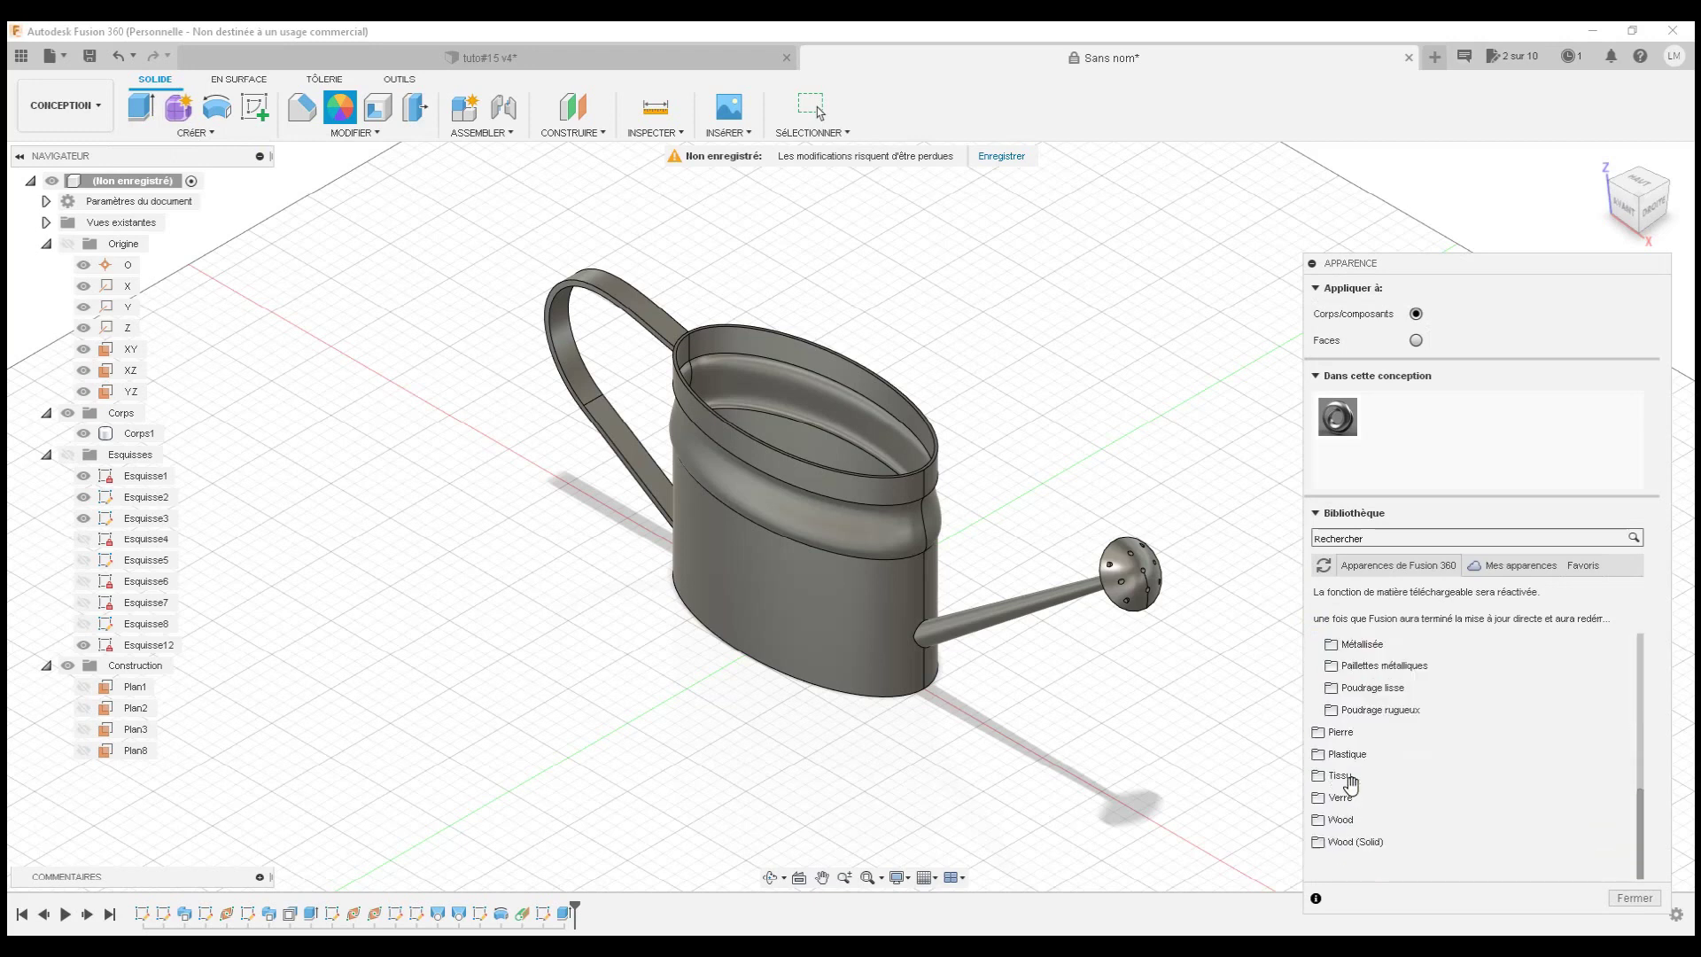
scroll(1355, 793, down, 3)
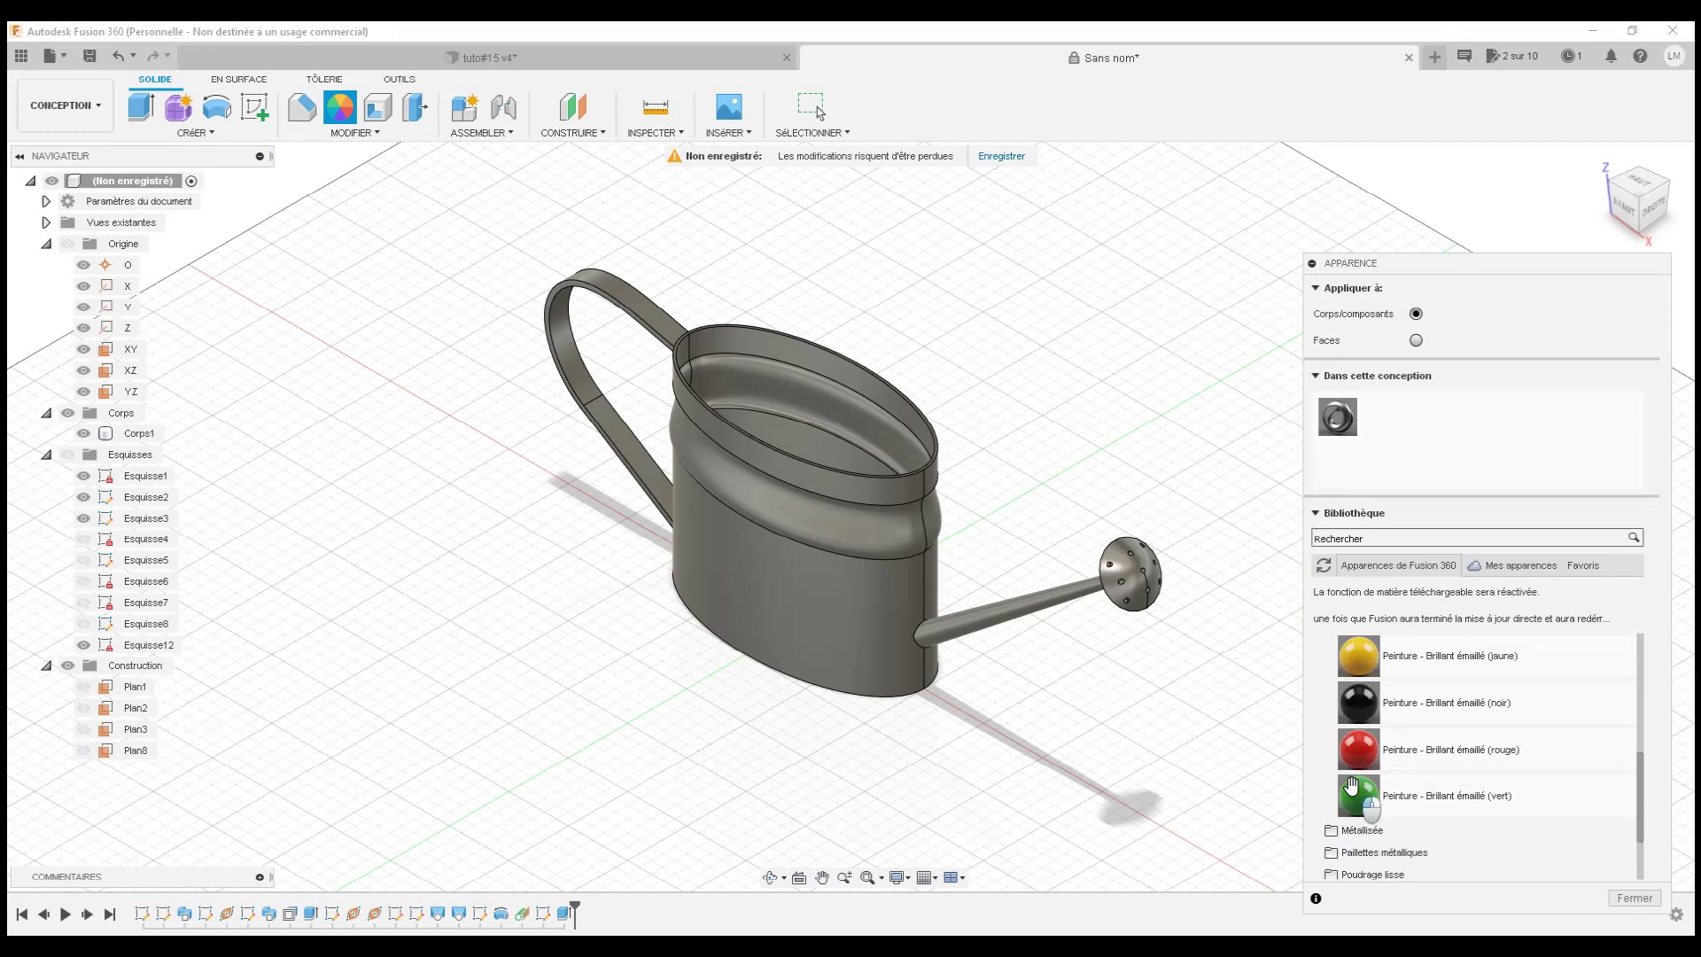
drag(1369, 802, 869, 626)
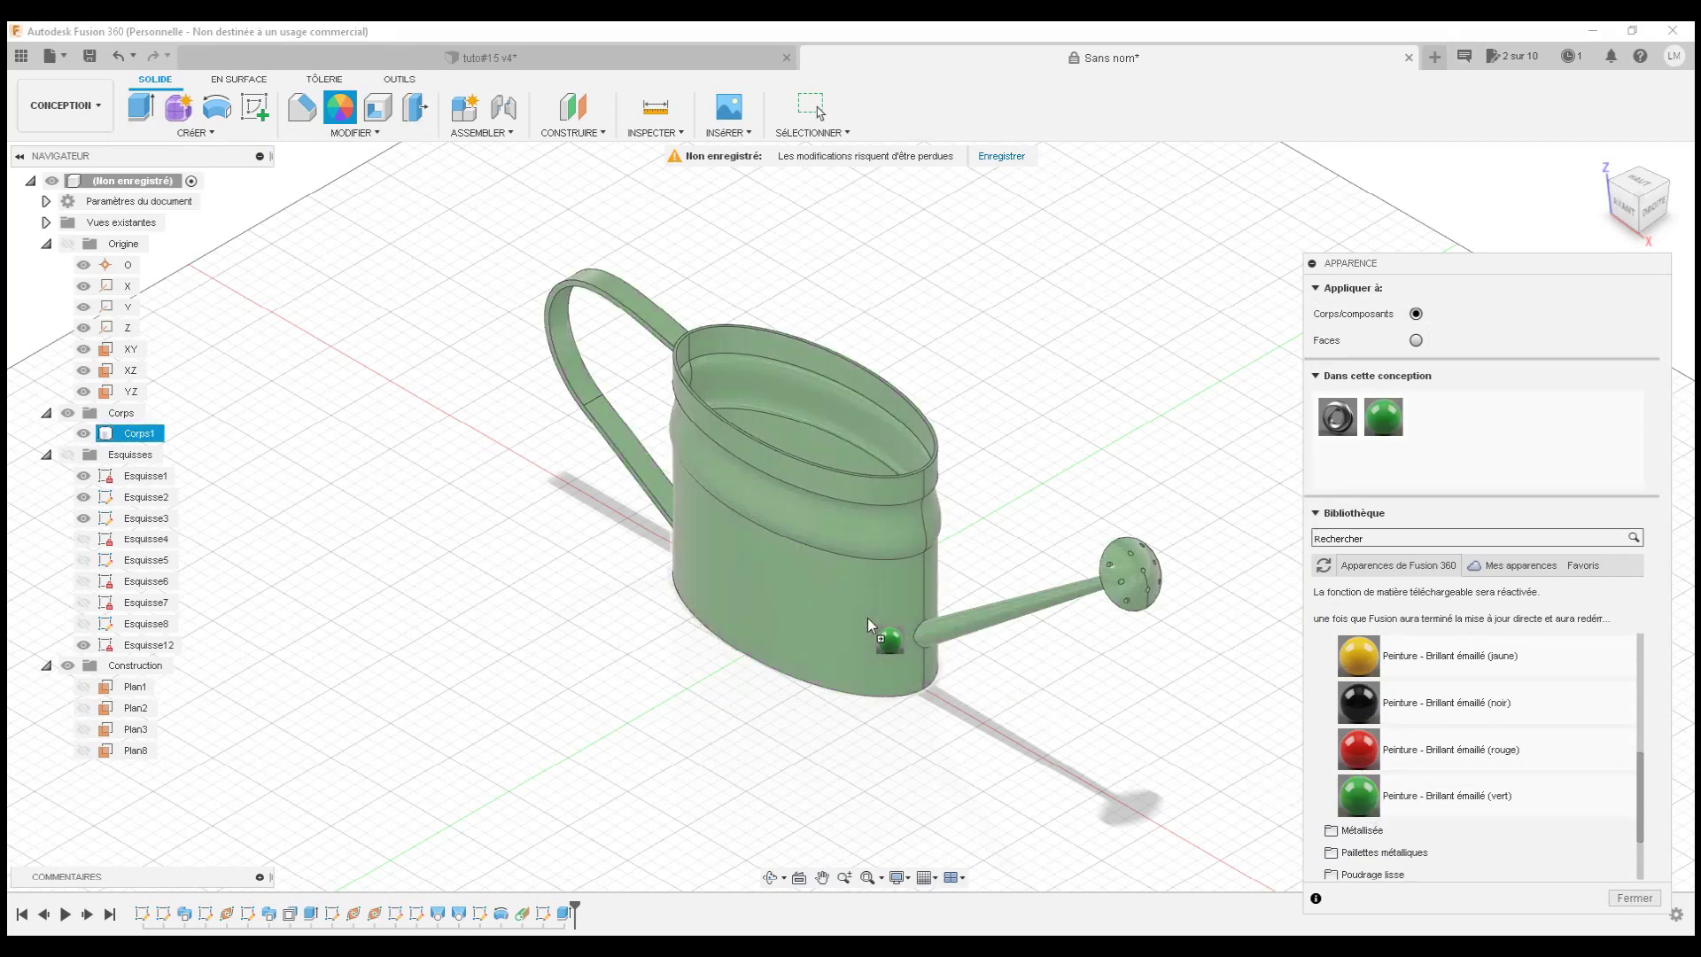
click(1634, 897)
click(1597, 149)
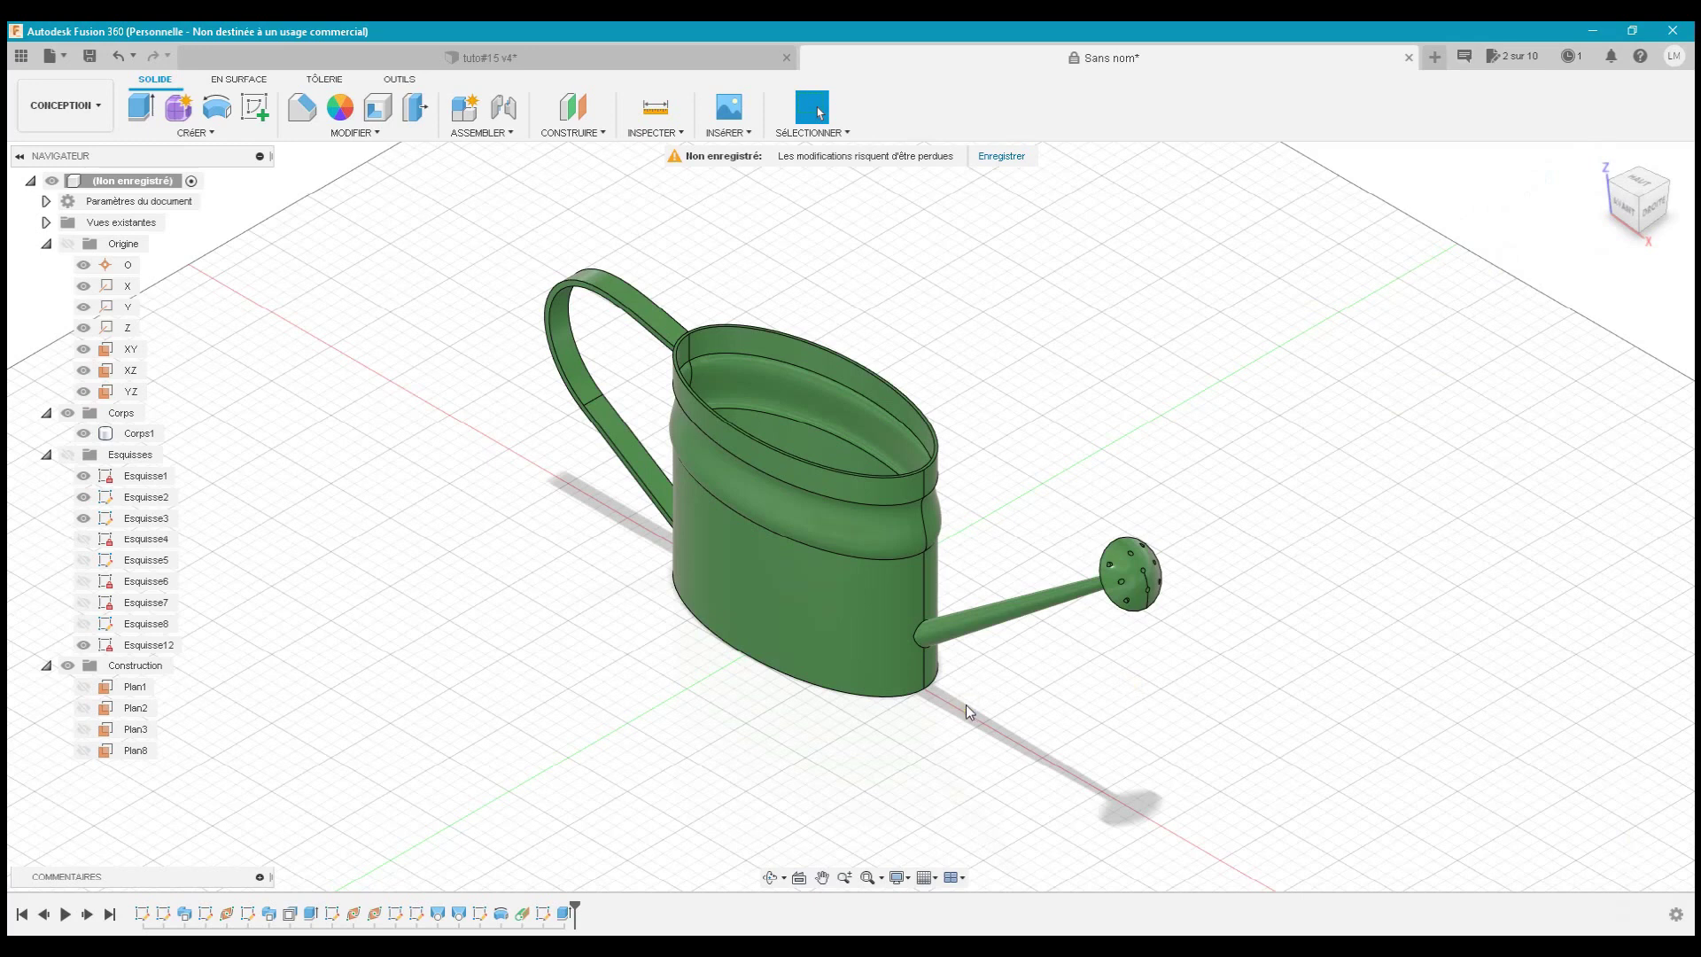
shift+middle_drag(966, 705, 997, 680)
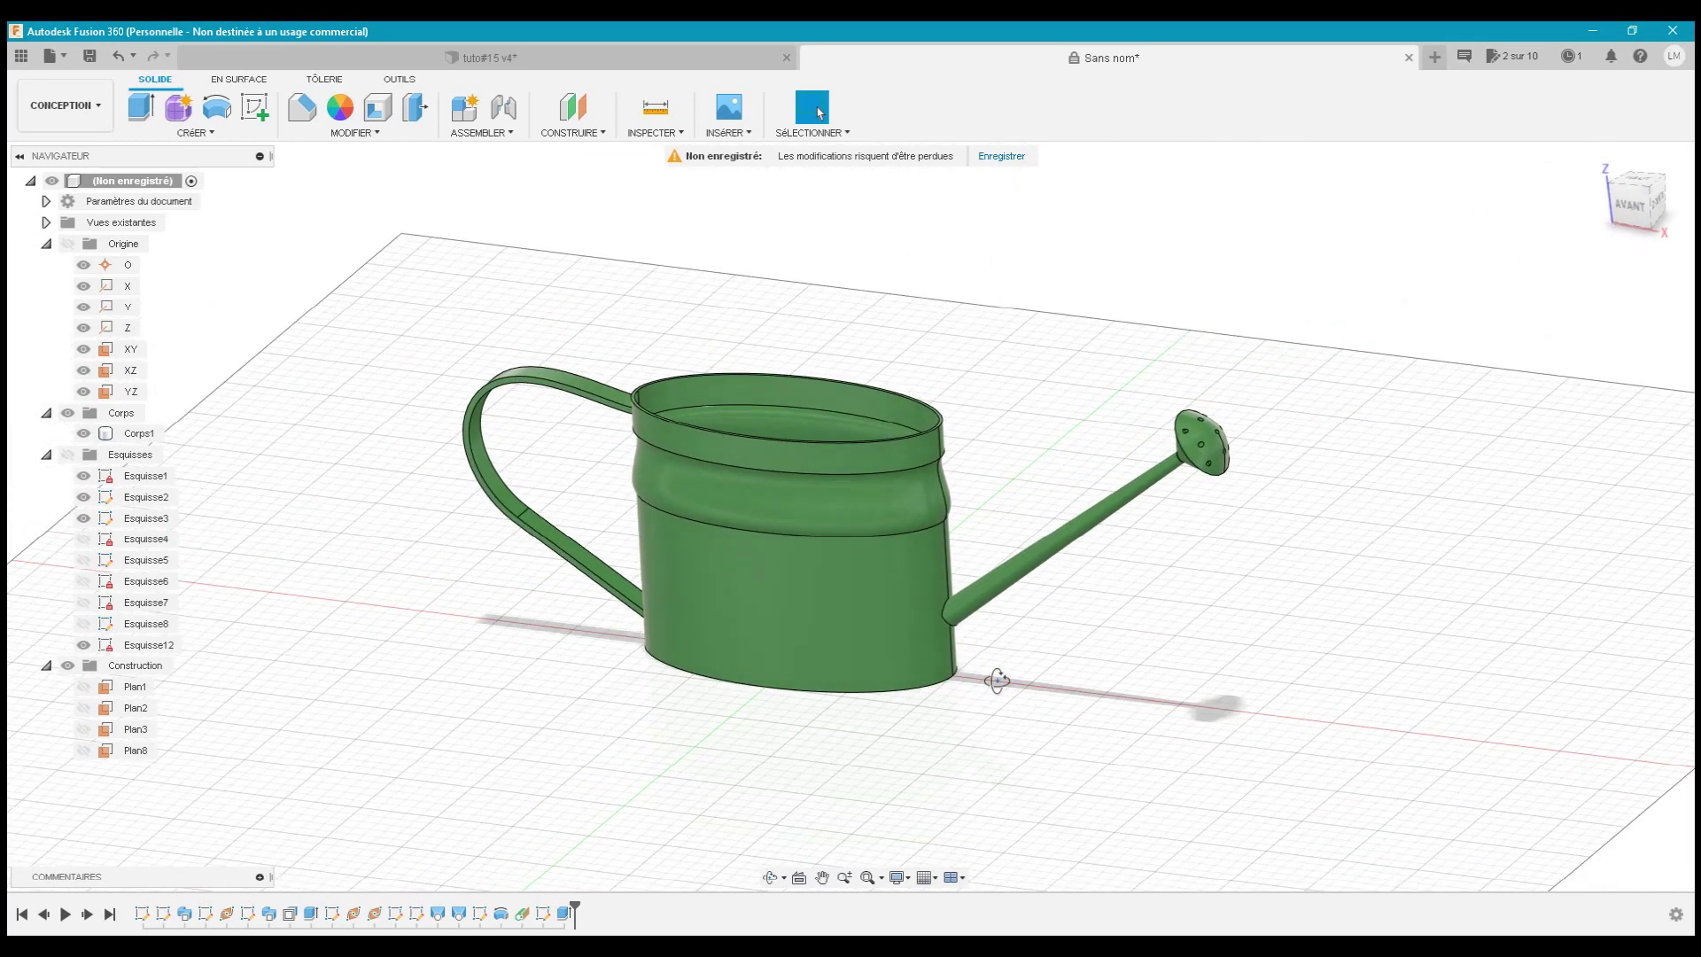